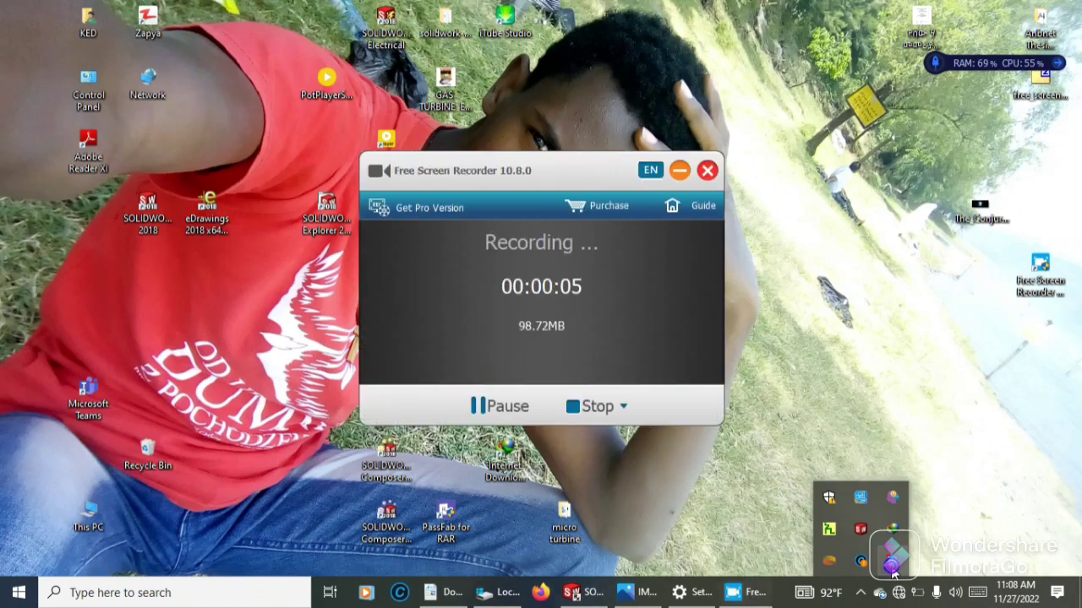
# Minimize the screen recorder and bring the SOLIDWORKS Rx window forward
pyautogui.click(678, 172)
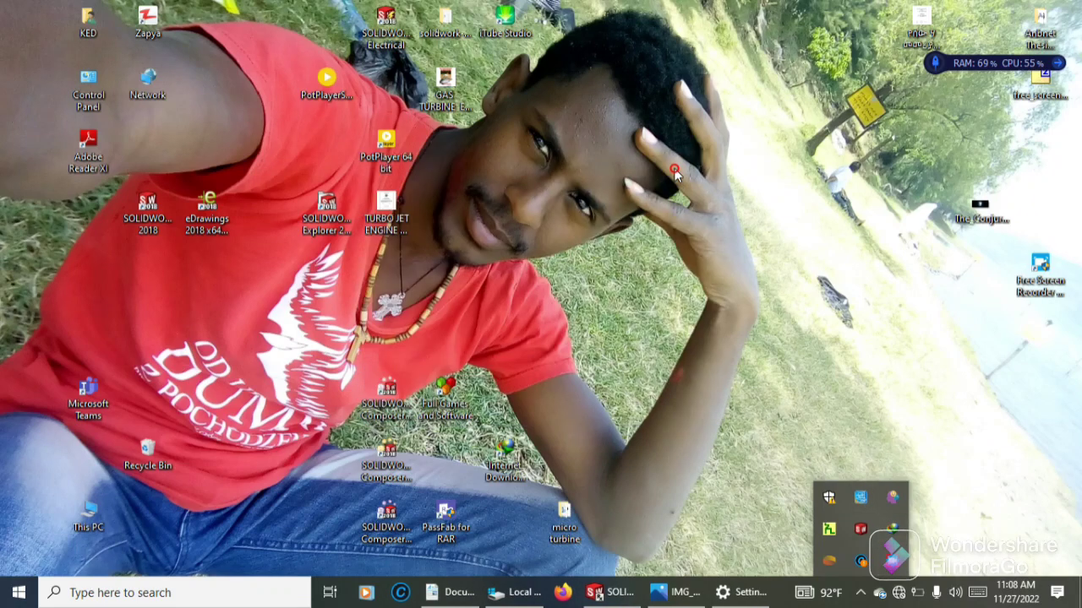
pyautogui.click(612, 594)
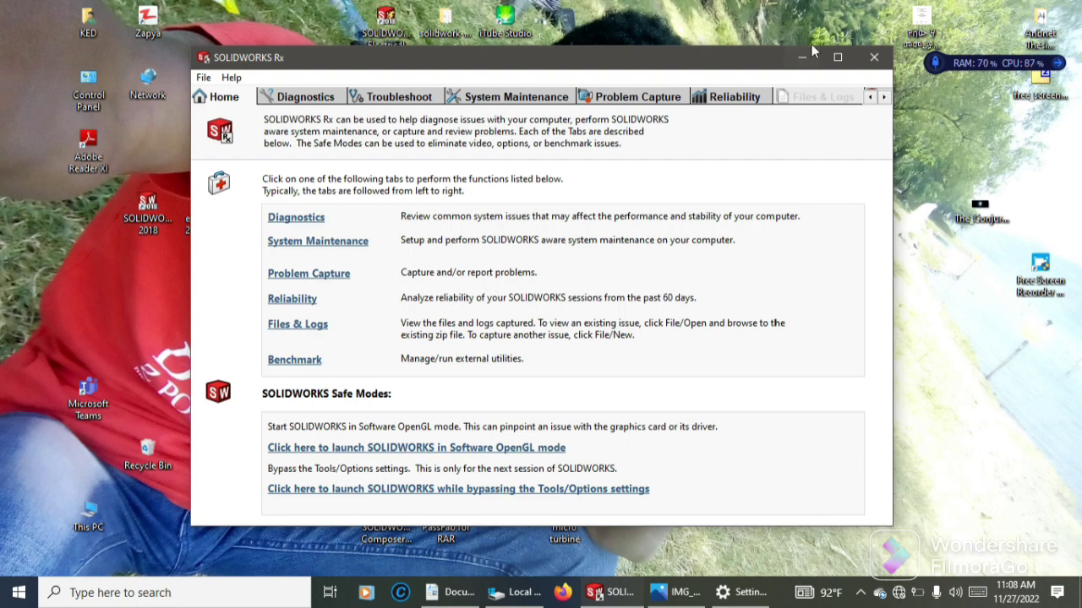
# Launch SOLIDWORKS 2018 and wait for its Welcome dialog to load
pyautogui.click(804, 57)
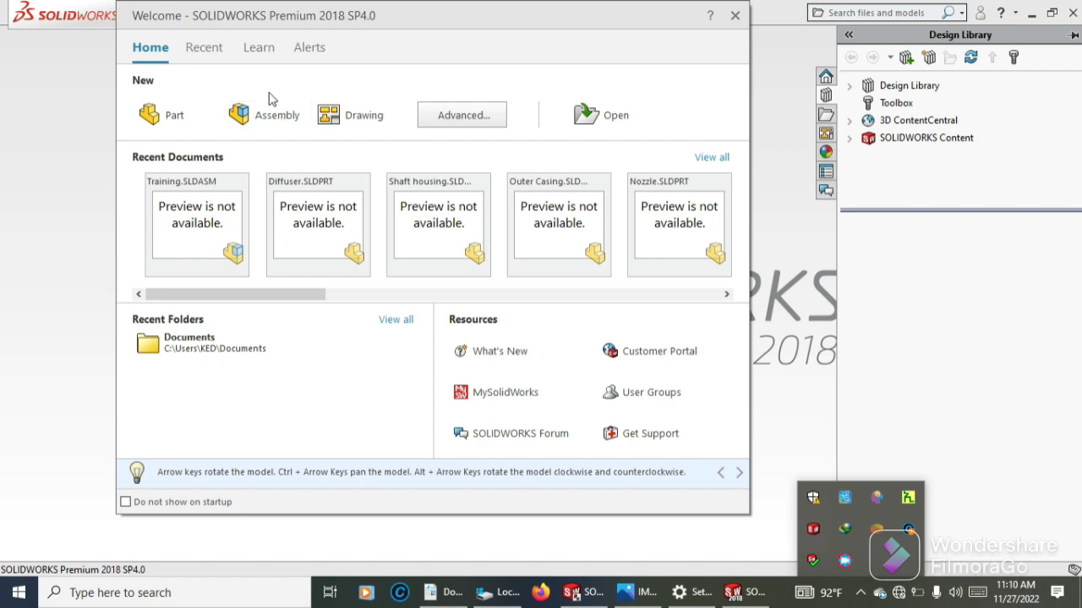
# Start a new assembly, Assem1, from the Welcome dialog's Assembly option
pyautogui.click(267, 118)
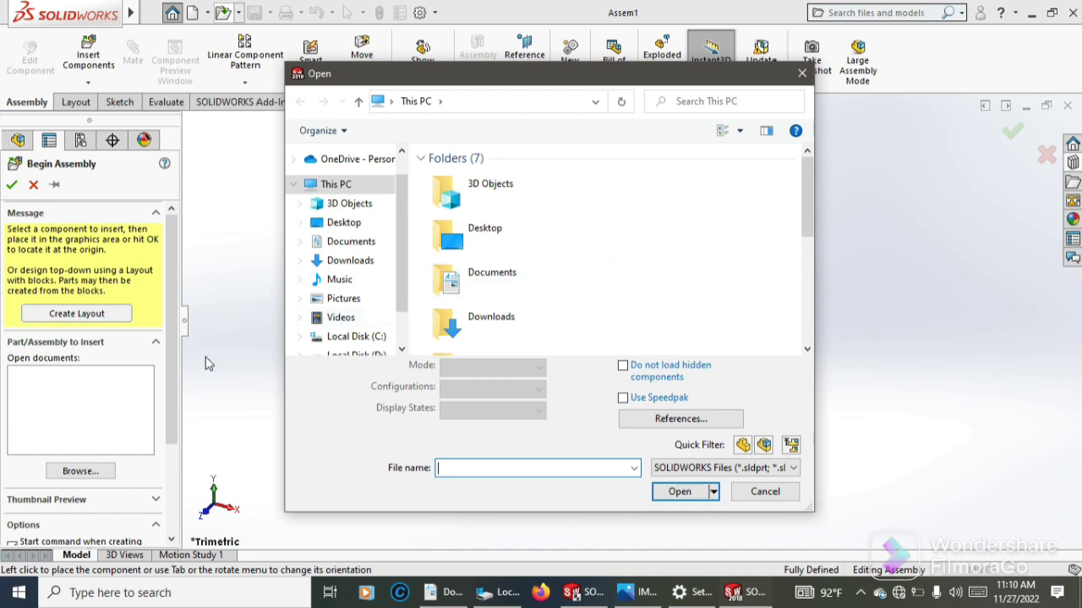
# Reopen the file browser and navigate to Documents > Desktop documents > 5th Year sem I
pyautogui.click(801, 73)
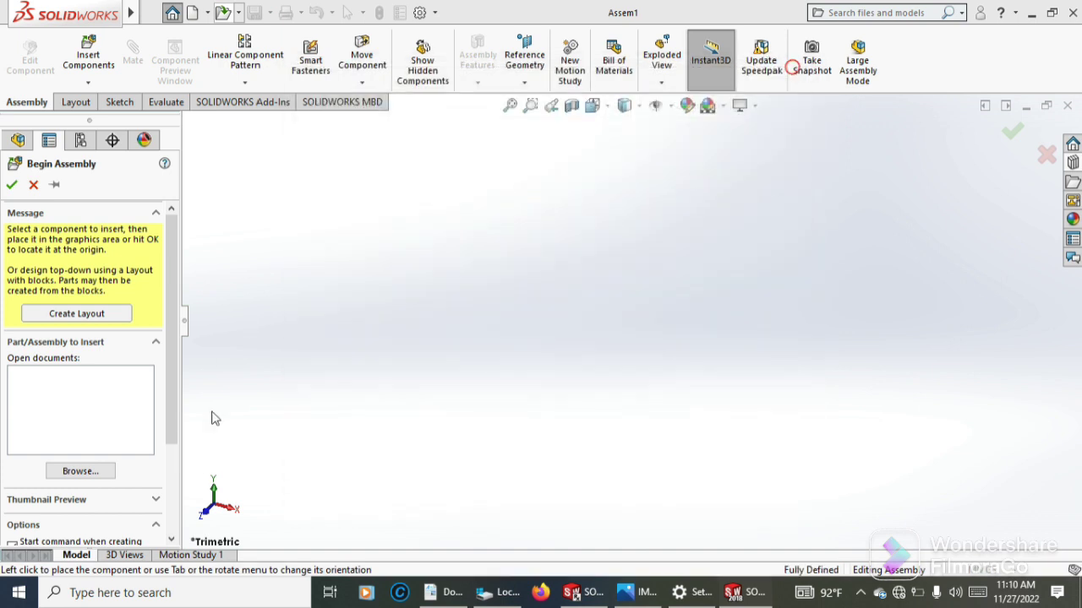
pyautogui.click(82, 472)
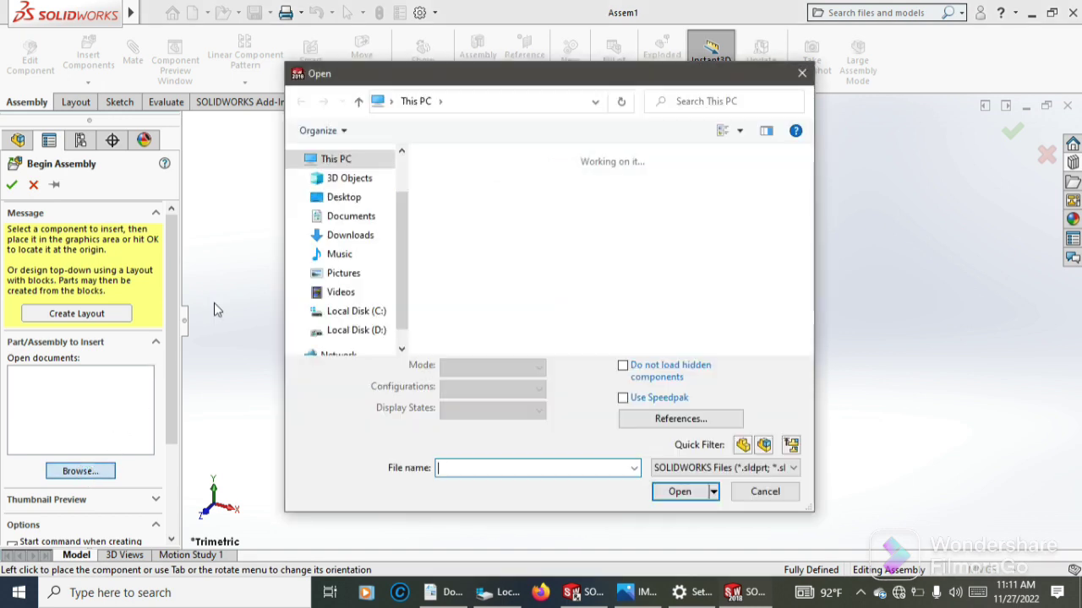
pyautogui.click(347, 203)
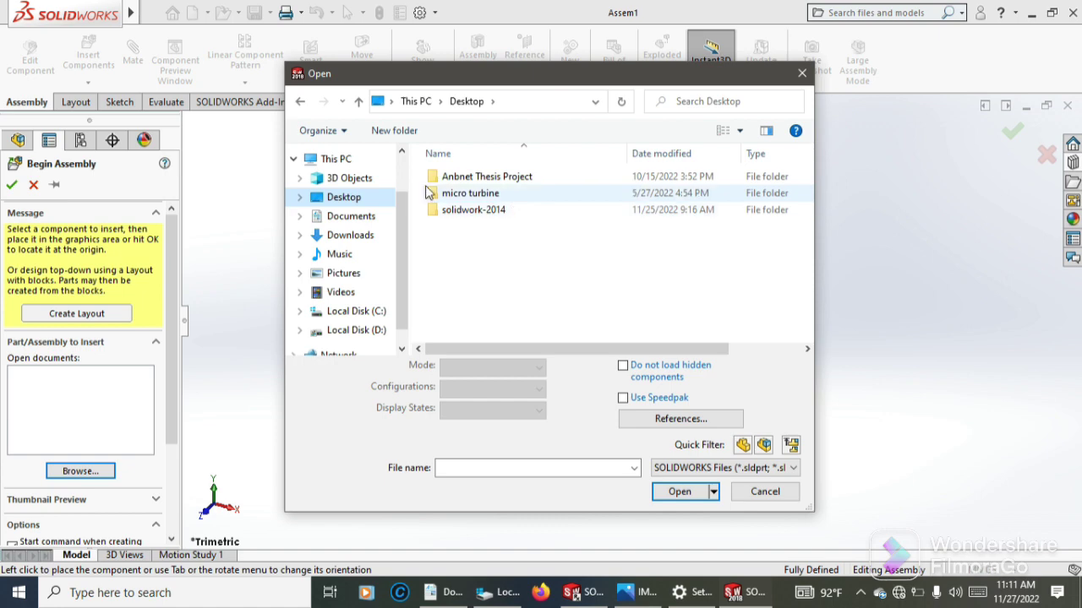
pyautogui.click(367, 220)
pyautogui.moveTo(805, 204)
pyautogui.mouseDown()
pyautogui.moveTo(809, 249)
pyautogui.moveTo(814, 195)
pyautogui.mouseUp()
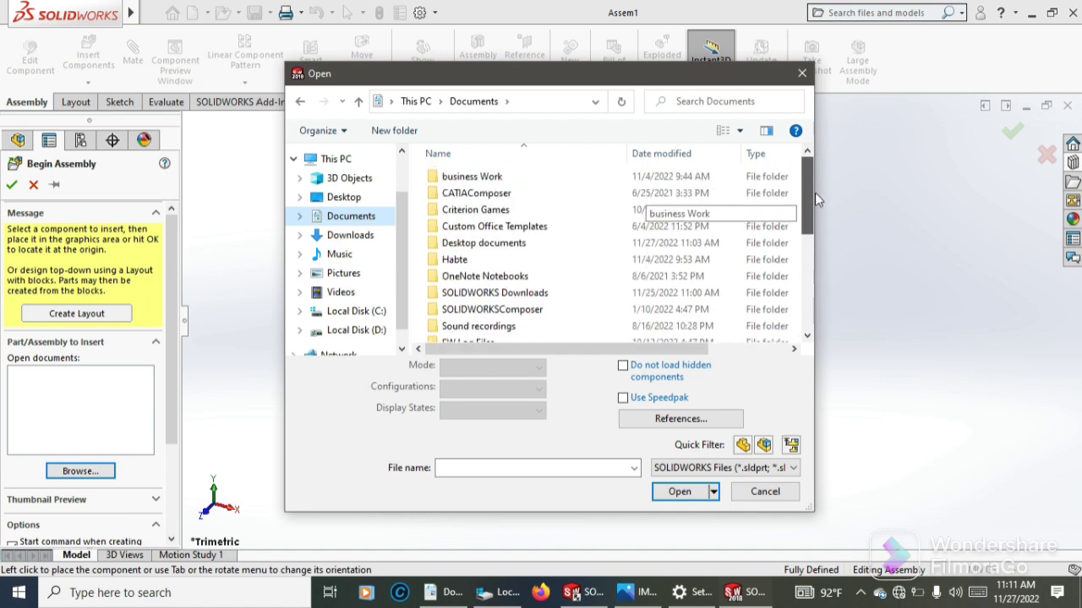
pyautogui.doubleClick(545, 244)
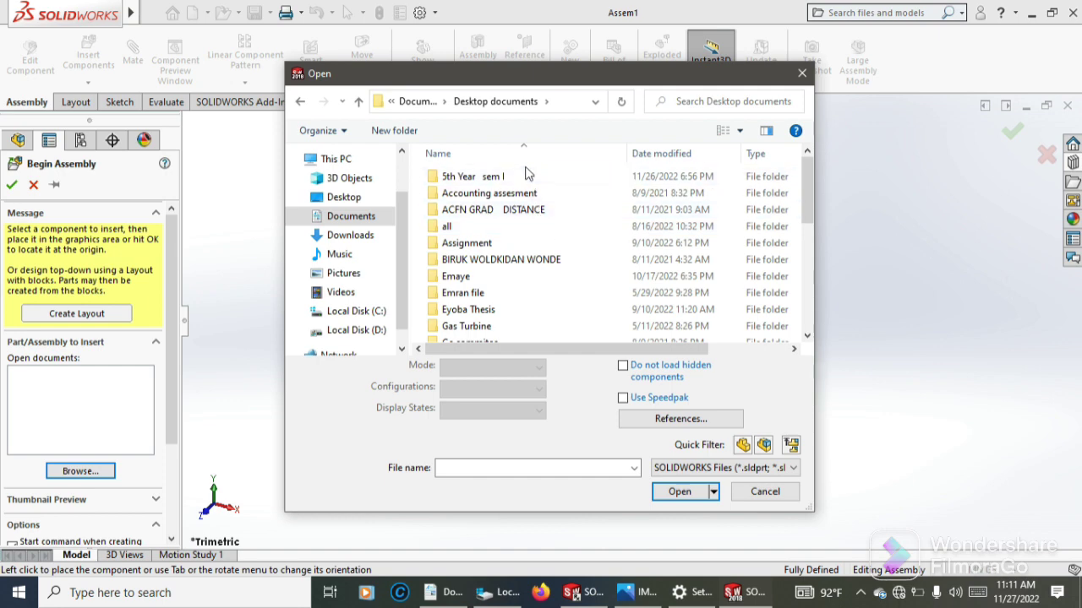
pyautogui.click(516, 180)
pyautogui.doubleClick(515, 180)
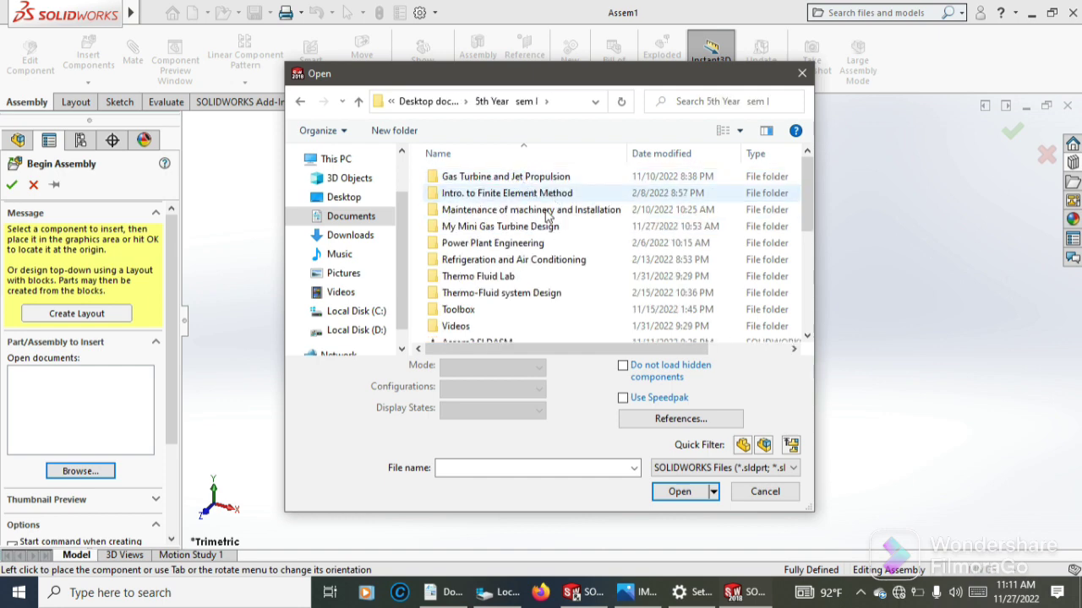
# Enter the My Mini Gas Turbine Design folder and open Startor.SLDPRT for insertion
pyautogui.click(519, 229)
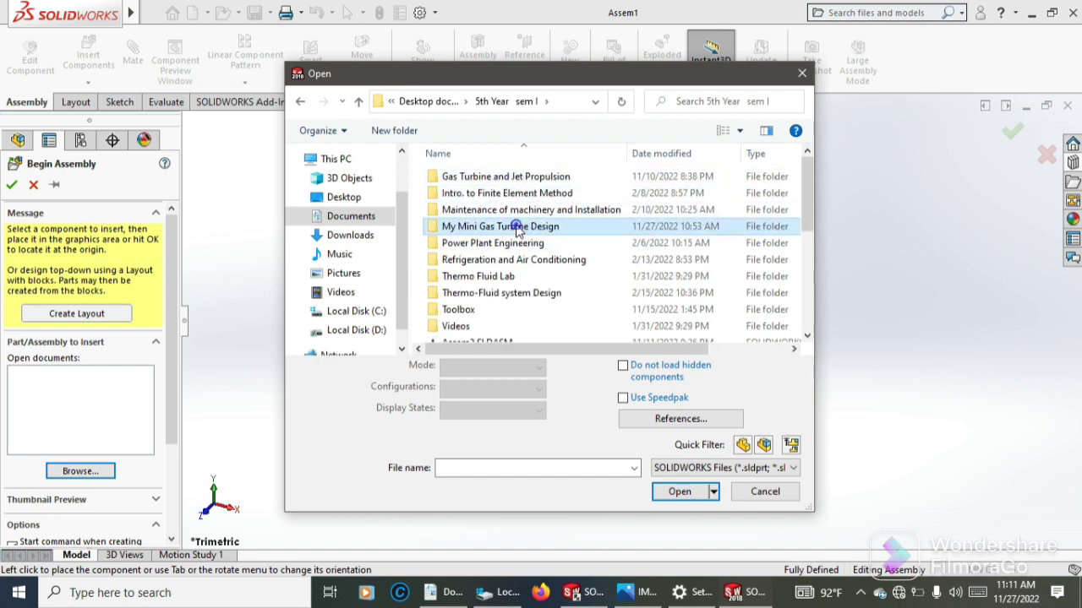
pyautogui.doubleClick(518, 228)
pyautogui.click(517, 228)
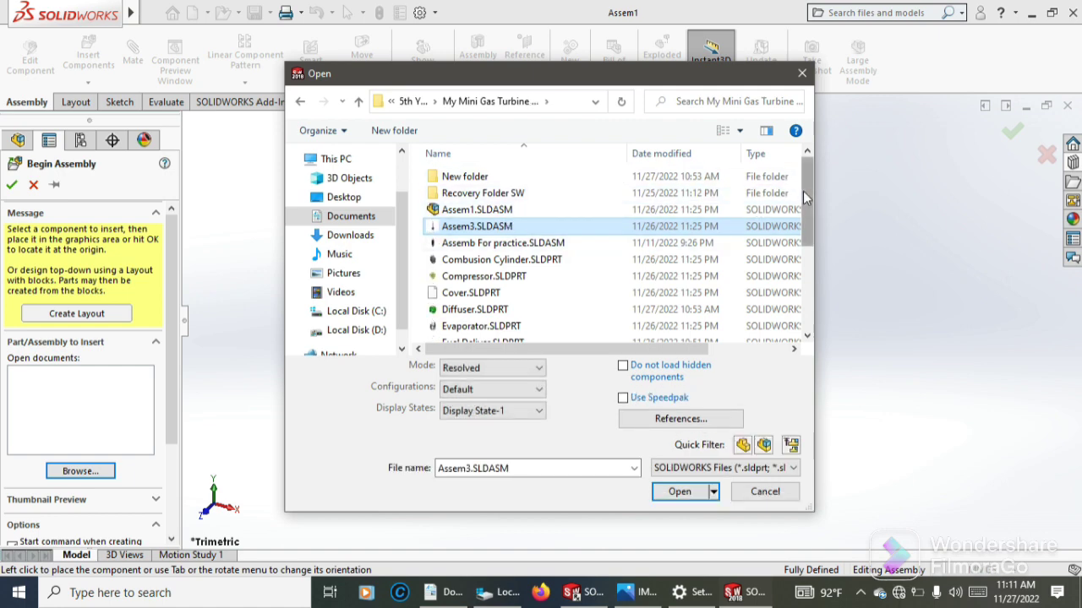
pyautogui.moveTo(802, 191); pyautogui.dragTo(792, 301)
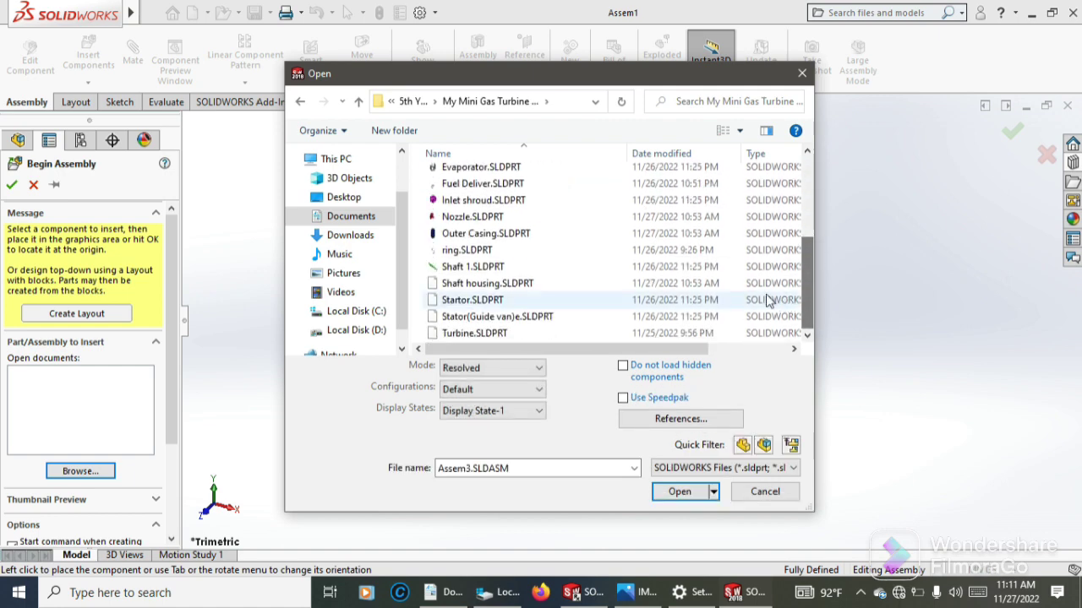
pyautogui.click(485, 306)
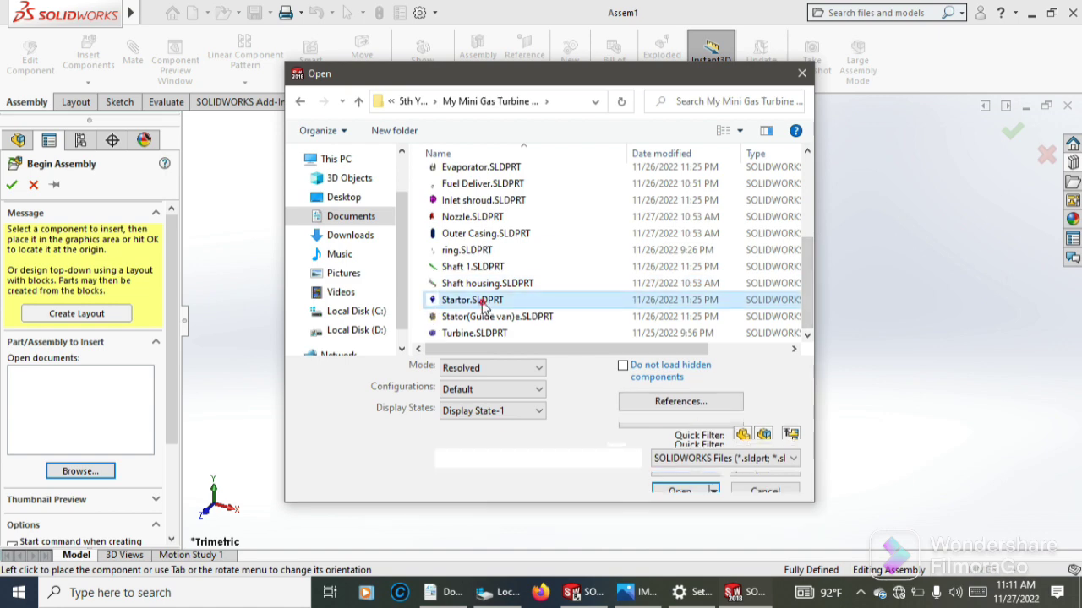
pyautogui.click(680, 467)
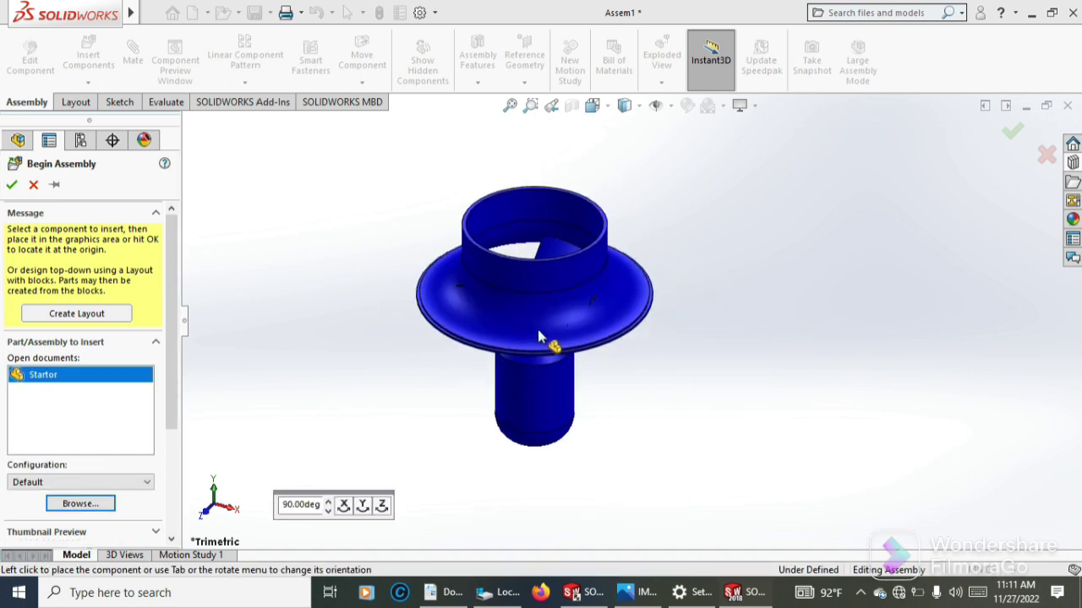
# Place Startor as the fixed first component and orbit to view it from the side
pyautogui.click(520, 338)
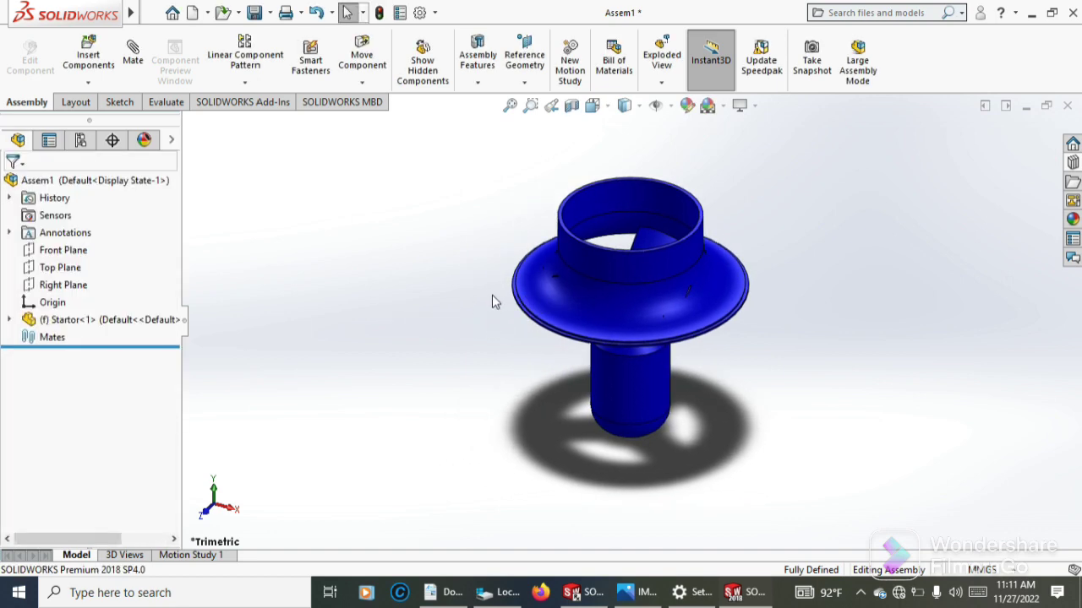
pyautogui.moveTo(490, 299); pyautogui.dragTo(578, 181)
pyautogui.moveTo(719, 225)
pyautogui.mouseDown(button='middle')
pyautogui.moveTo(531, 285)
pyautogui.moveTo(599, 338)
pyautogui.moveTo(560, 282)
pyautogui.moveTo(461, 194)
pyautogui.moveTo(582, 273)
pyautogui.moveTo(608, 270)
pyautogui.mouseUp(button='middle')
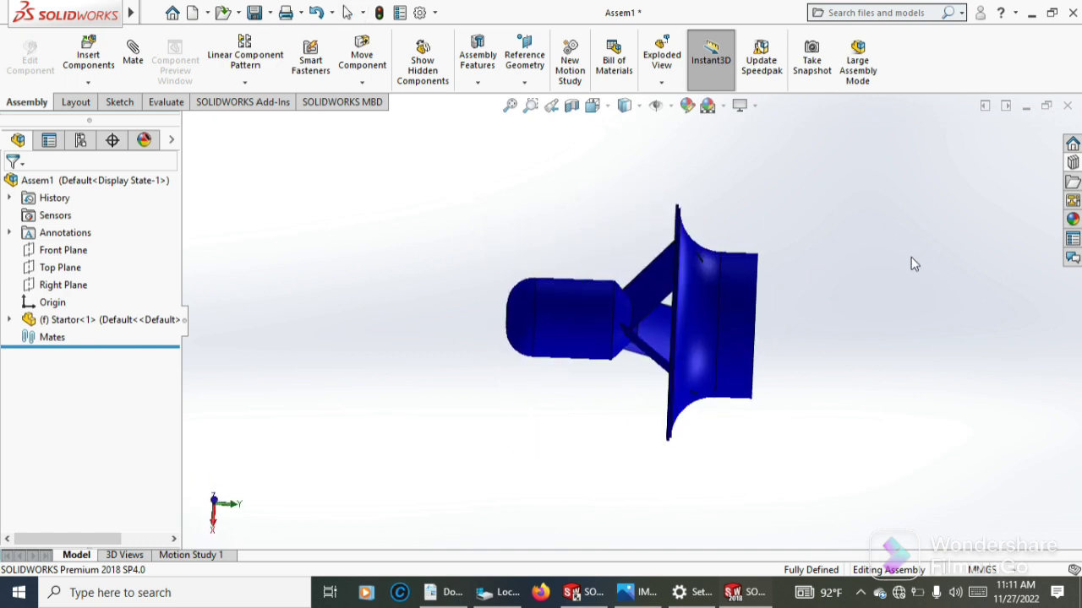
pyautogui.scroll(2, 714, 323)
pyautogui.scroll(-3, 722, 305)
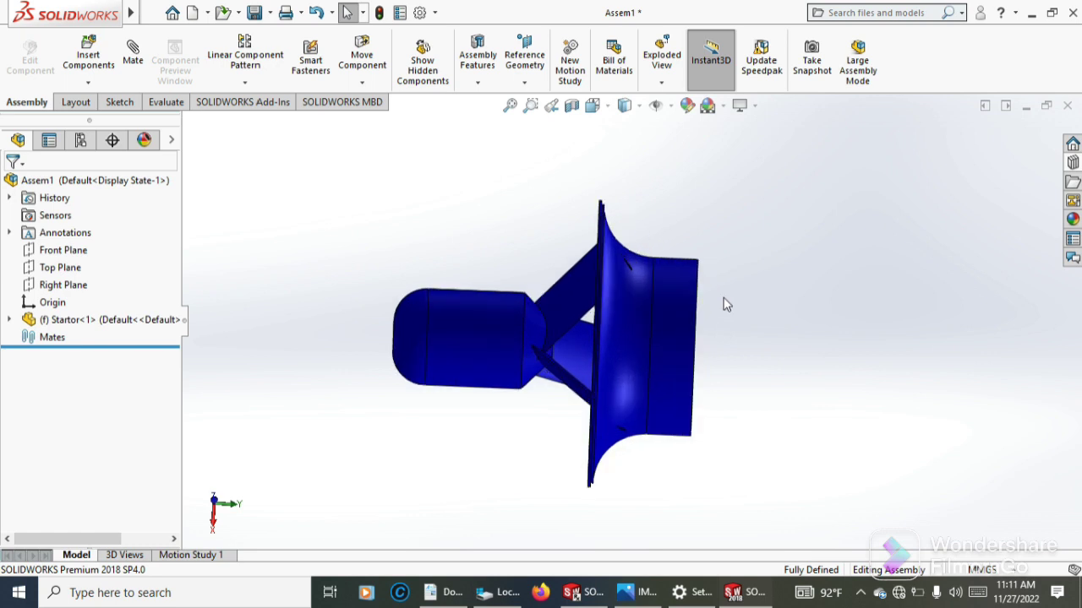
pyautogui.scroll(-1, 714, 302)
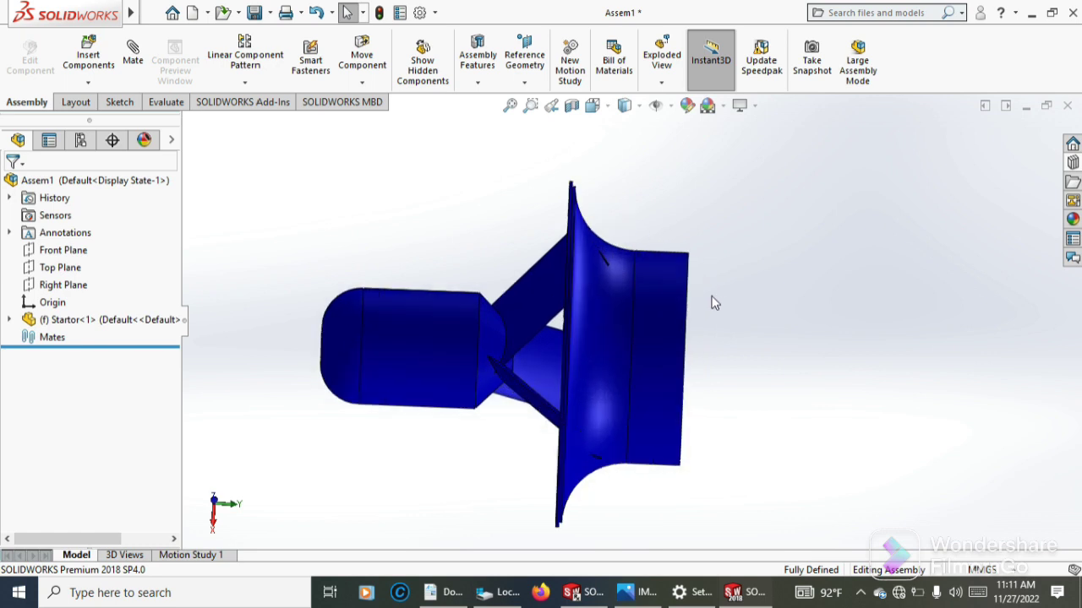
pyautogui.click(93, 85)
pyautogui.click(108, 104)
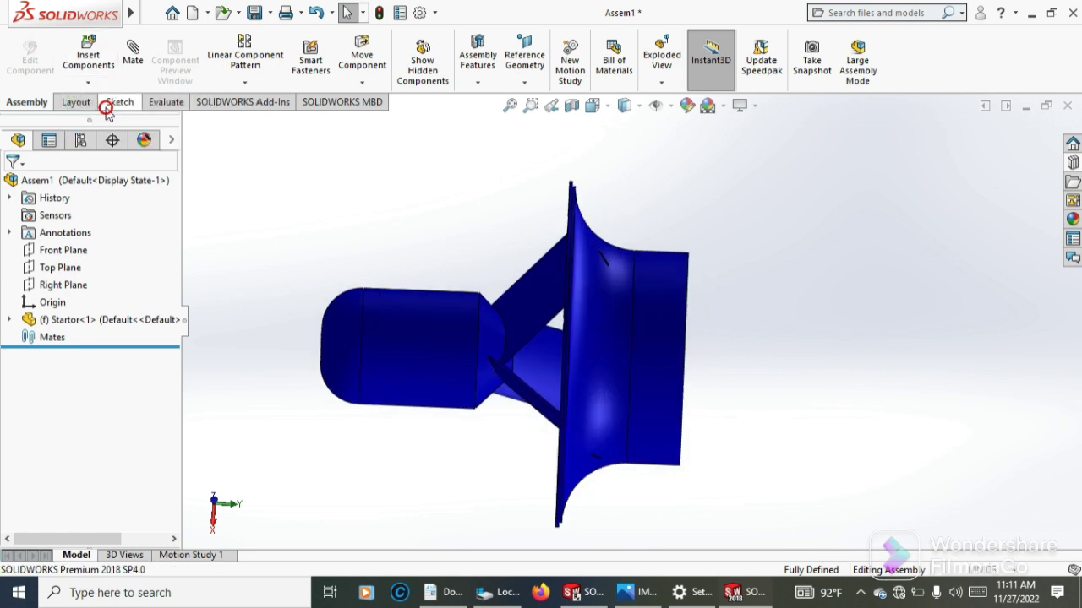
# Insert Cover.SLDPRT and place it to the right of the Startor
pyautogui.click(80, 456)
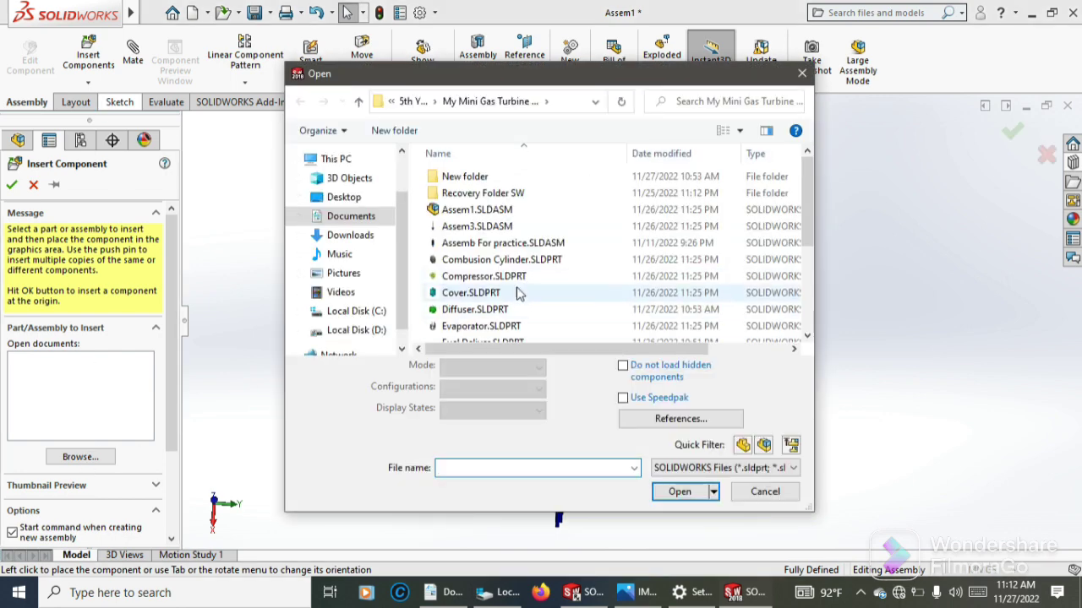
pyautogui.click(510, 293)
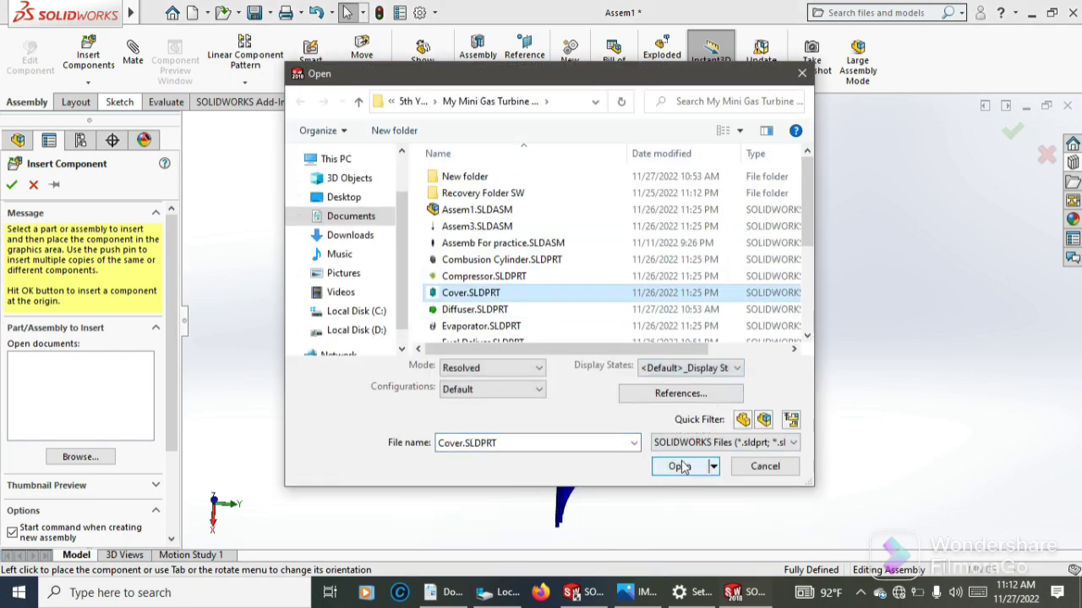
pyautogui.click(682, 466)
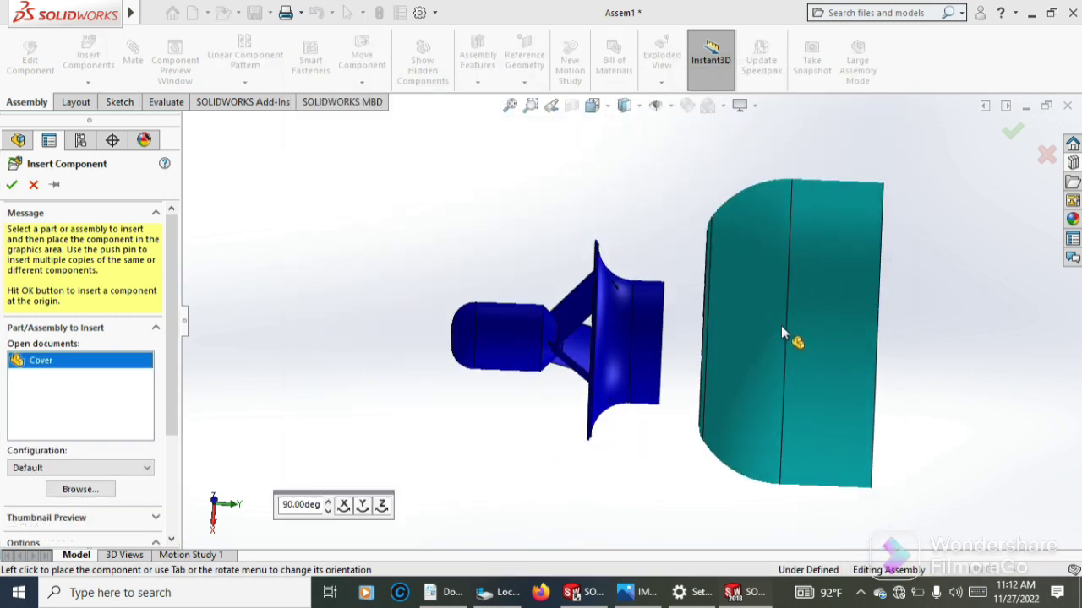
pyautogui.click(782, 330)
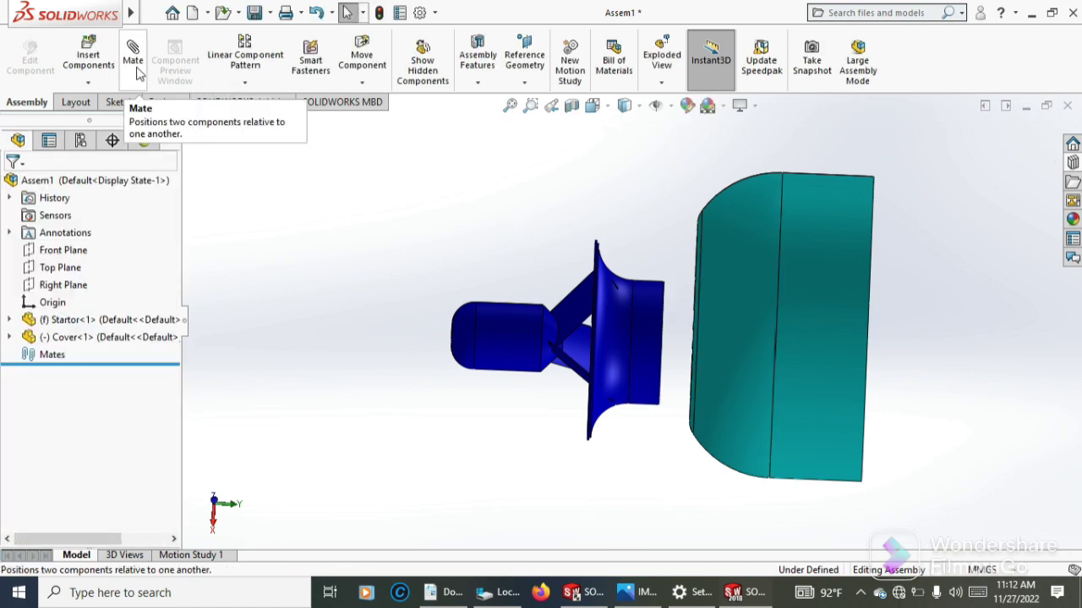
# Mate the Cover's cylindrical face concentric with the Startor's round face
pyautogui.click(137, 71)
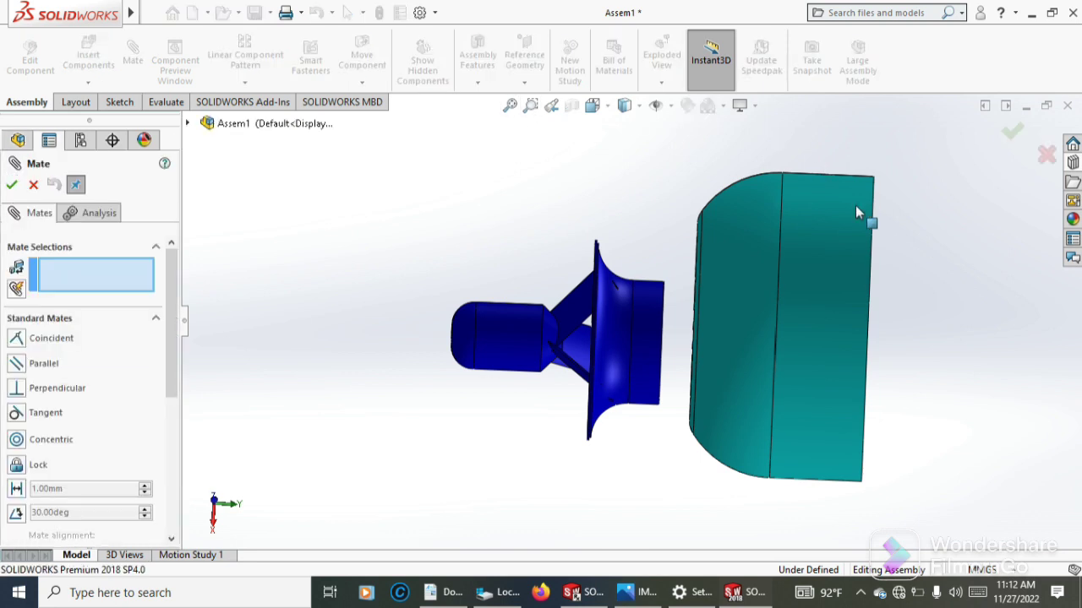
pyautogui.click(817, 269)
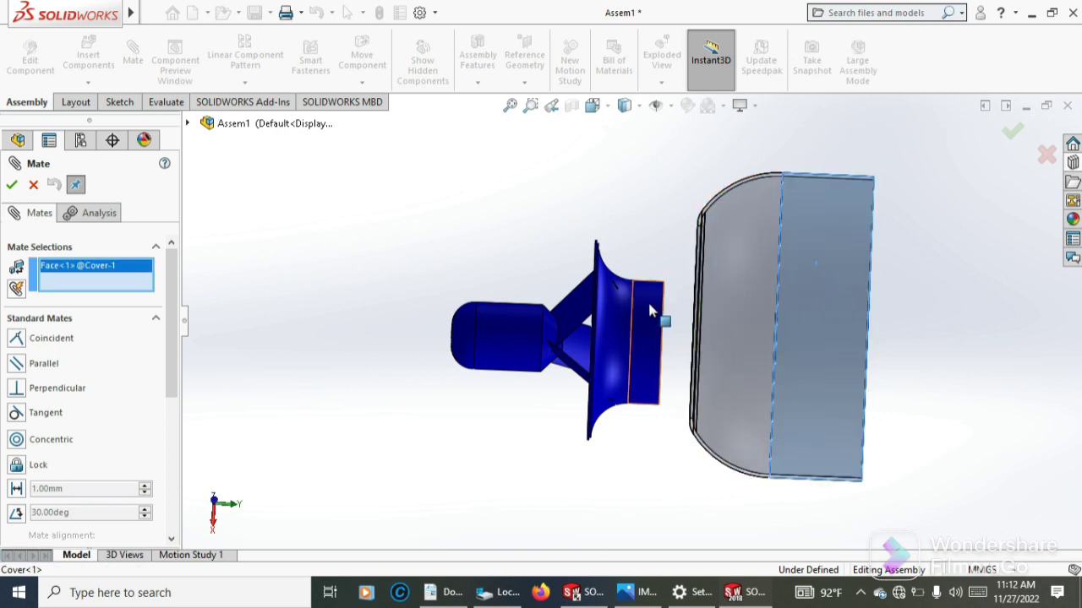
pyautogui.click(16, 441)
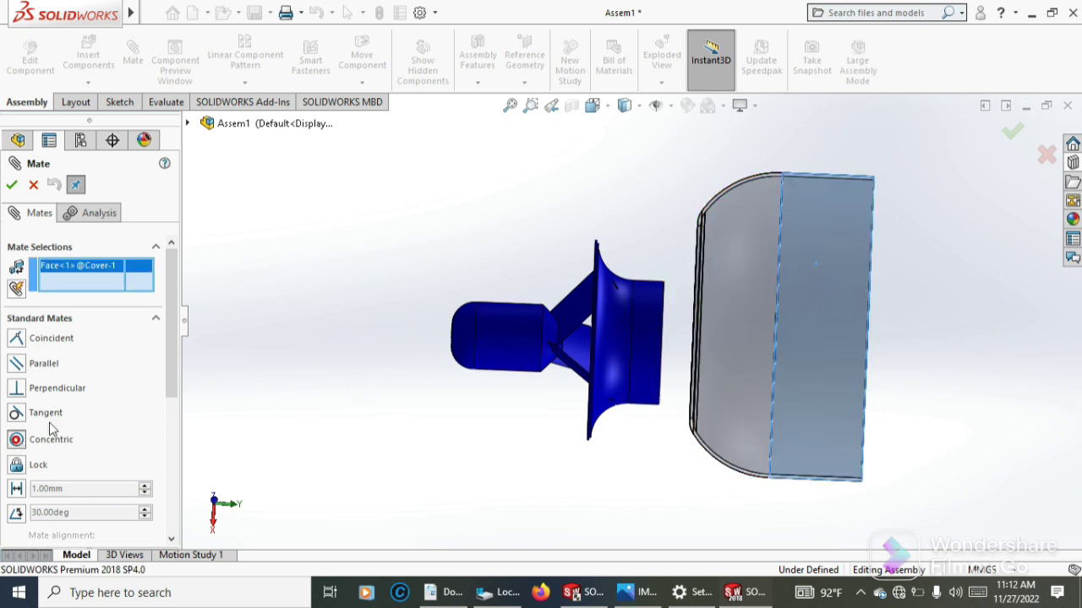
pyautogui.click(645, 320)
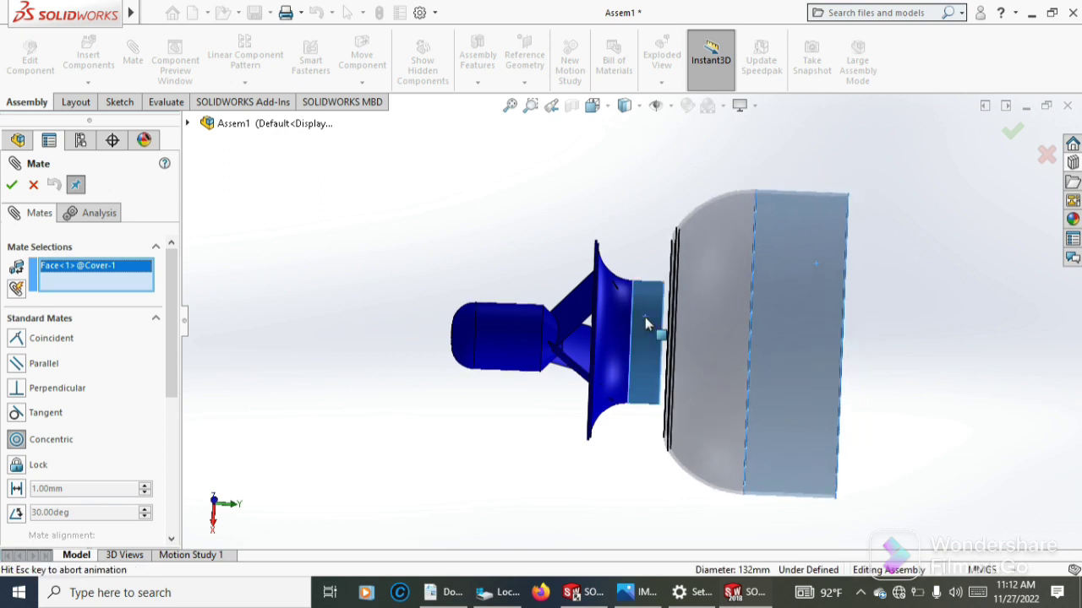
pyautogui.click(11, 186)
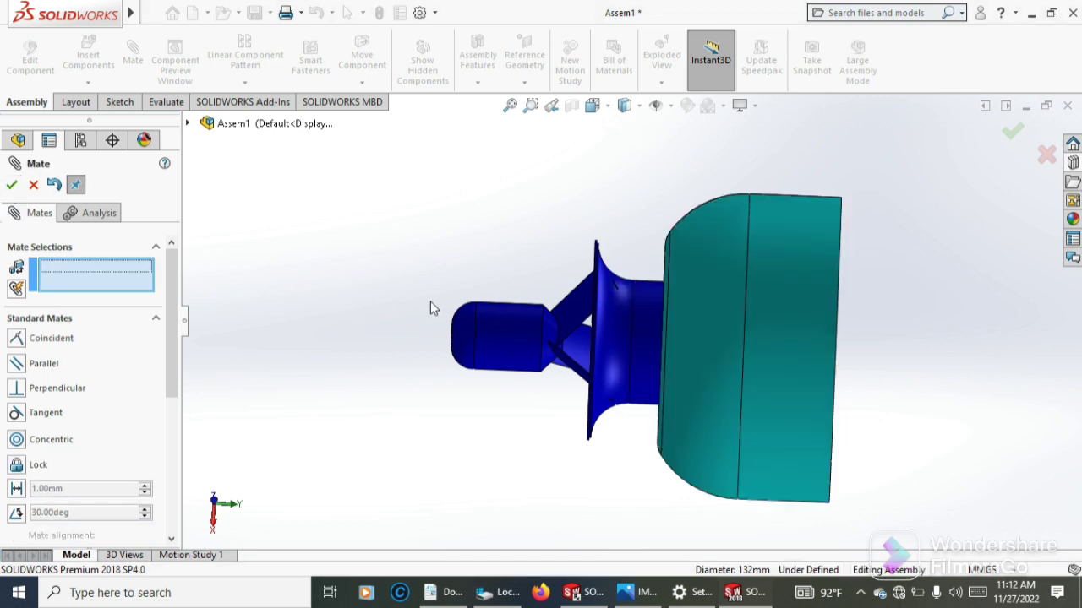
# Make the cover's inner face coincident with the Startor flange face
pyautogui.moveTo(570, 225); pyautogui.dragTo(655, 259, button='middle')
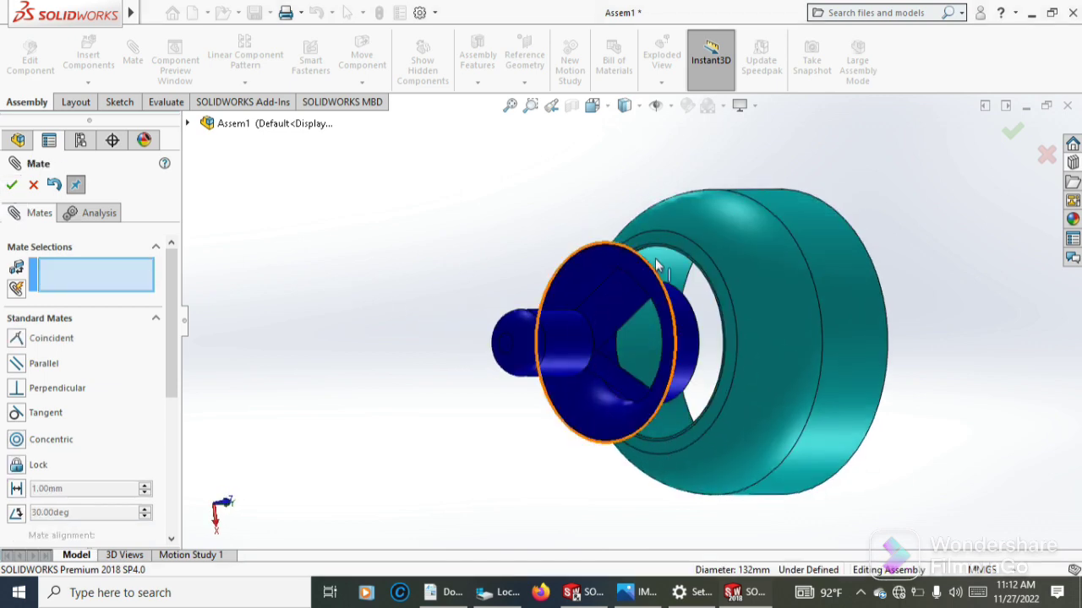
pyautogui.scroll(-2, 657, 257)
pyautogui.scroll(-3, 657, 256)
pyautogui.moveTo(650, 303)
pyautogui.mouseDown(button='middle')
pyautogui.moveTo(652, 285)
pyautogui.moveTo(691, 245)
pyautogui.mouseUp(button='middle')
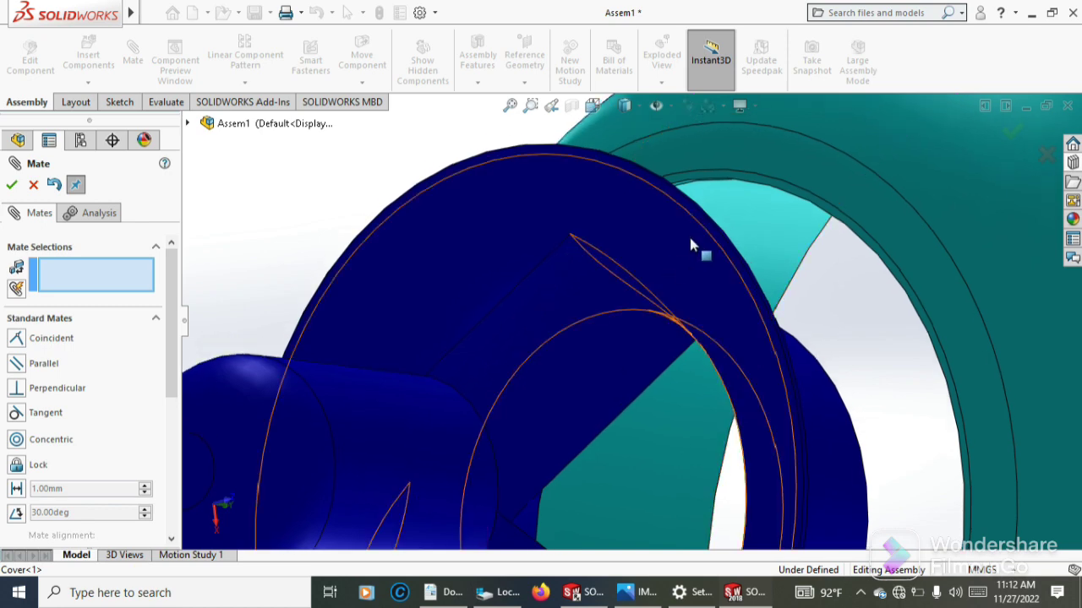
pyautogui.click(740, 175)
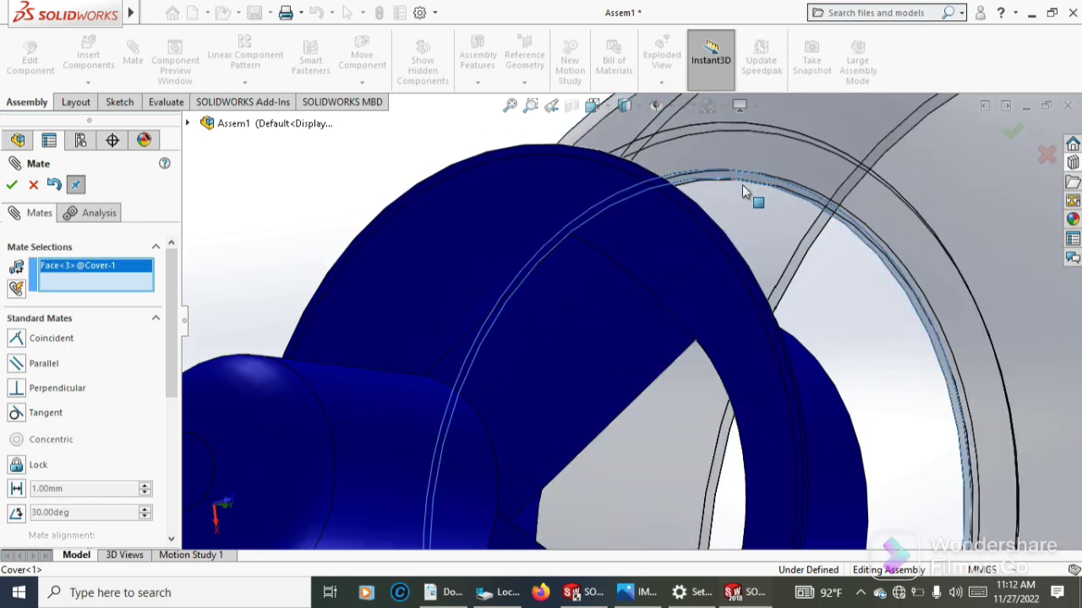
pyautogui.scroll(-3, 674, 262)
pyautogui.scroll(1, 432, 334)
pyautogui.scroll(4, 432, 334)
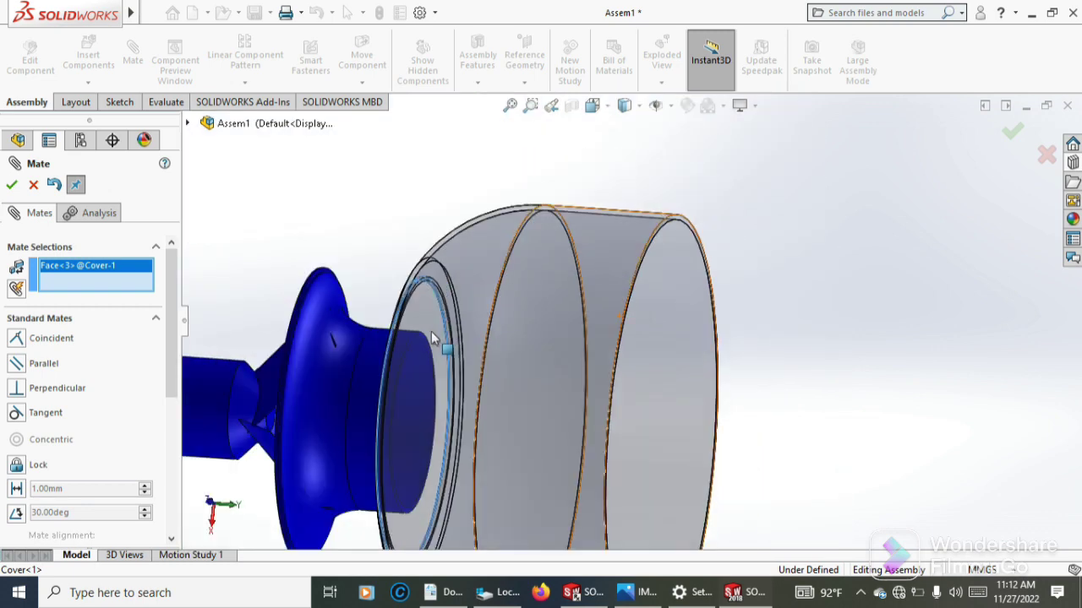
pyautogui.scroll(-3, 360, 324)
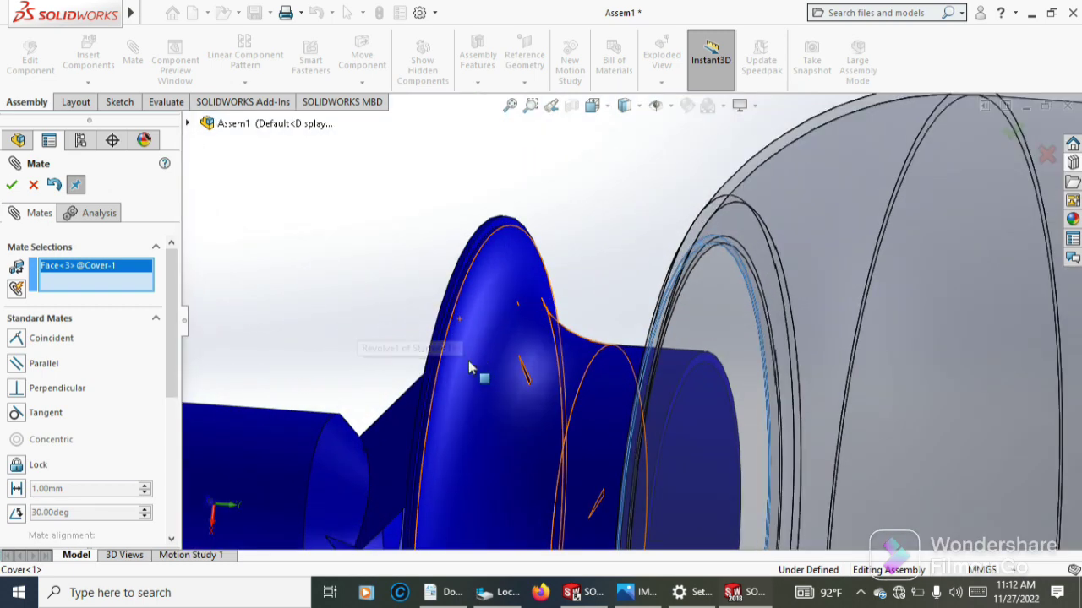
pyautogui.scroll(-1, 473, 365)
pyautogui.scroll(-2, 437, 329)
pyautogui.scroll(-2, 473, 329)
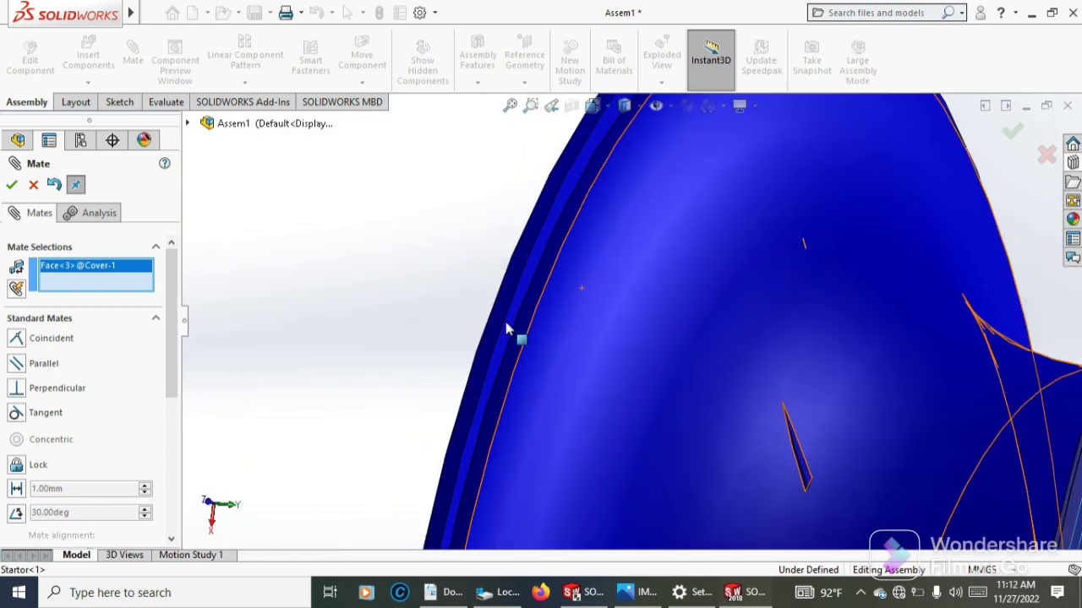
pyautogui.click(509, 329)
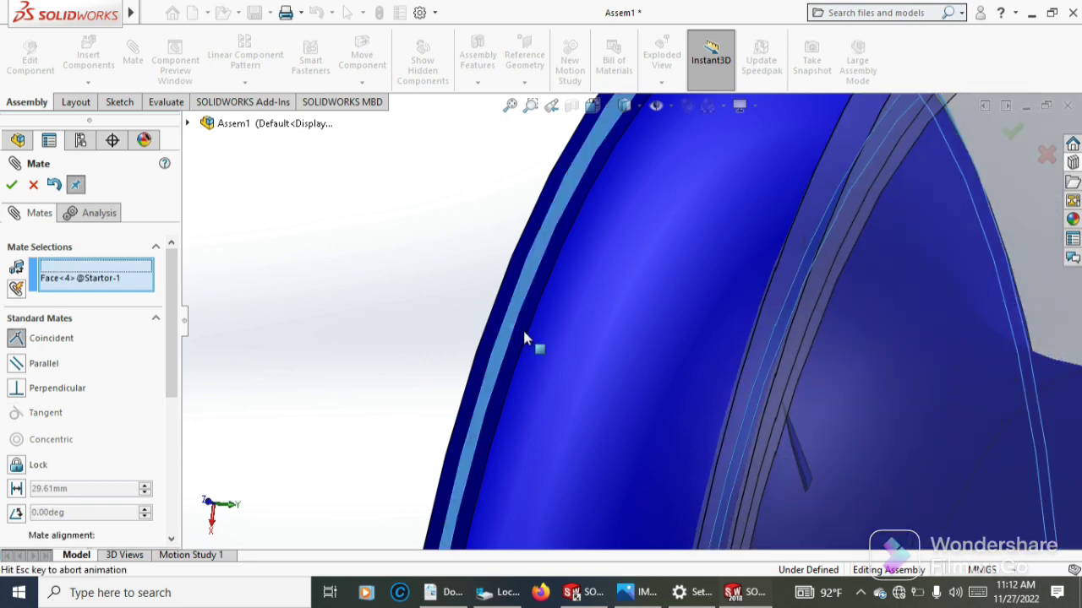
pyautogui.scroll(3, 573, 341)
pyautogui.scroll(2, 592, 335)
pyautogui.scroll(2, 541, 323)
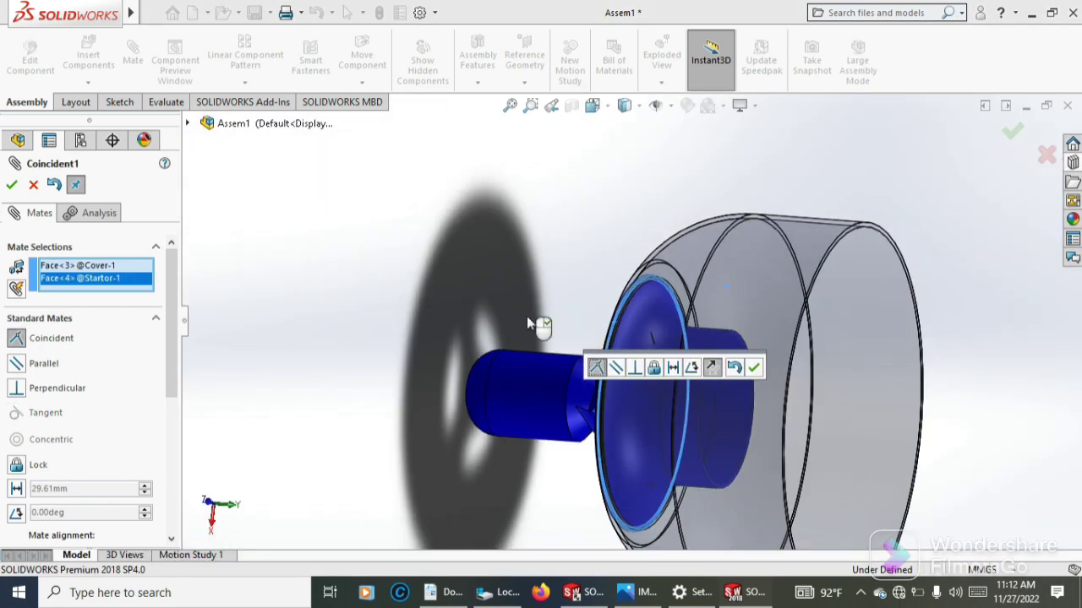
pyautogui.click(11, 185)
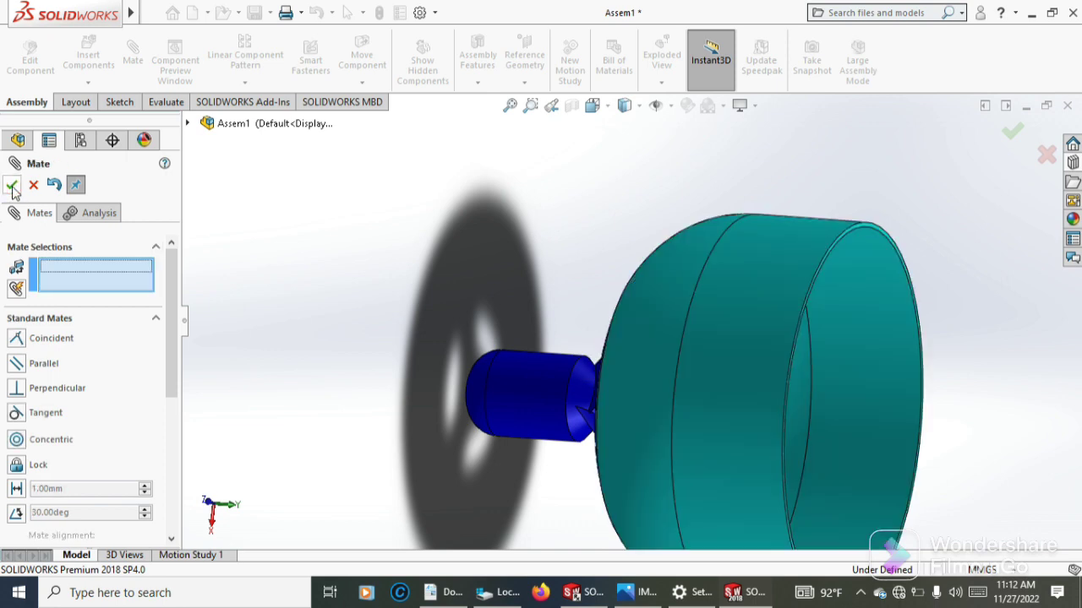
# Orbit to check the fit and close the Mate PropertyManager
pyautogui.scroll(3, 726, 386)
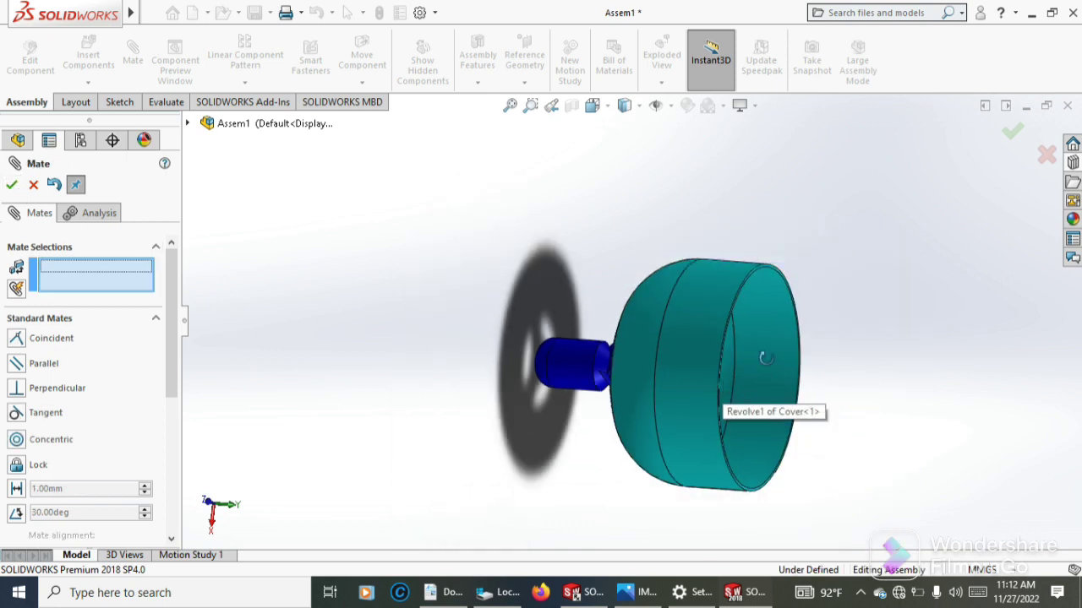
pyautogui.moveTo(727, 386)
pyautogui.mouseDown(button='middle')
pyautogui.moveTo(777, 359)
pyautogui.moveTo(730, 387)
pyautogui.mouseUp(button='middle')
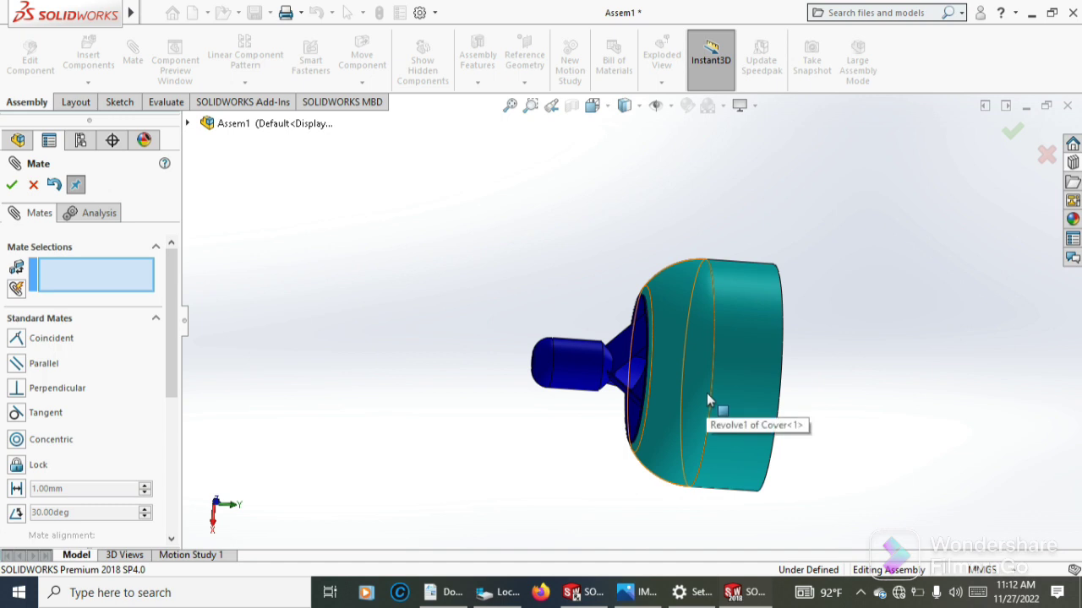
pyautogui.scroll(-3, 711, 399)
pyautogui.scroll(-2, 718, 387)
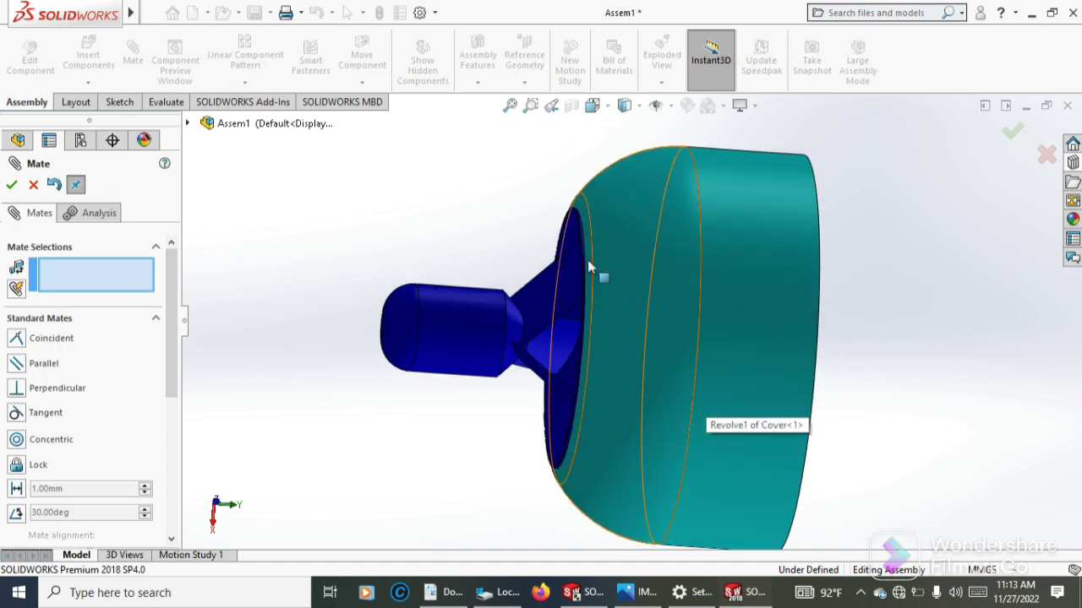
pyautogui.click(11, 184)
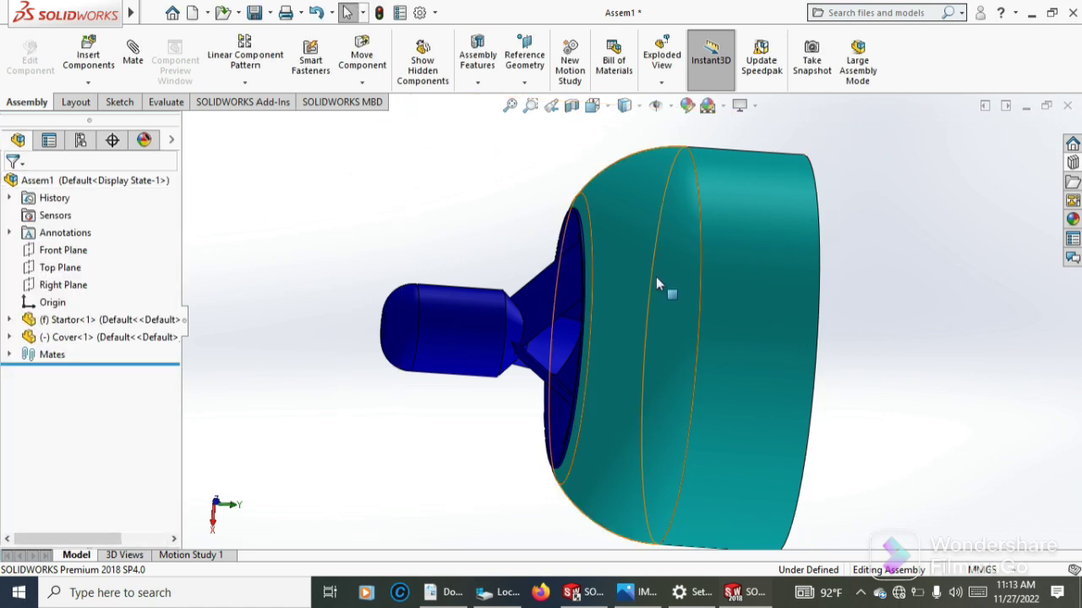
pyautogui.scroll(2, 683, 283)
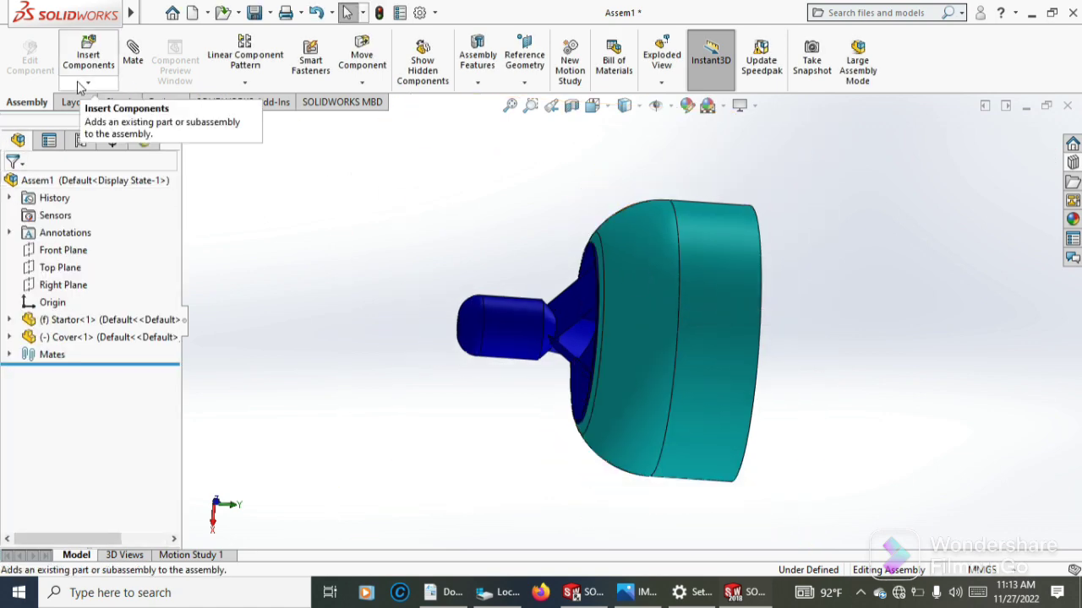
pyautogui.click(79, 87)
# Insert Inlet shroud.SLDPRT to the right of the cover and recentre the view
pyautogui.click(87, 101)
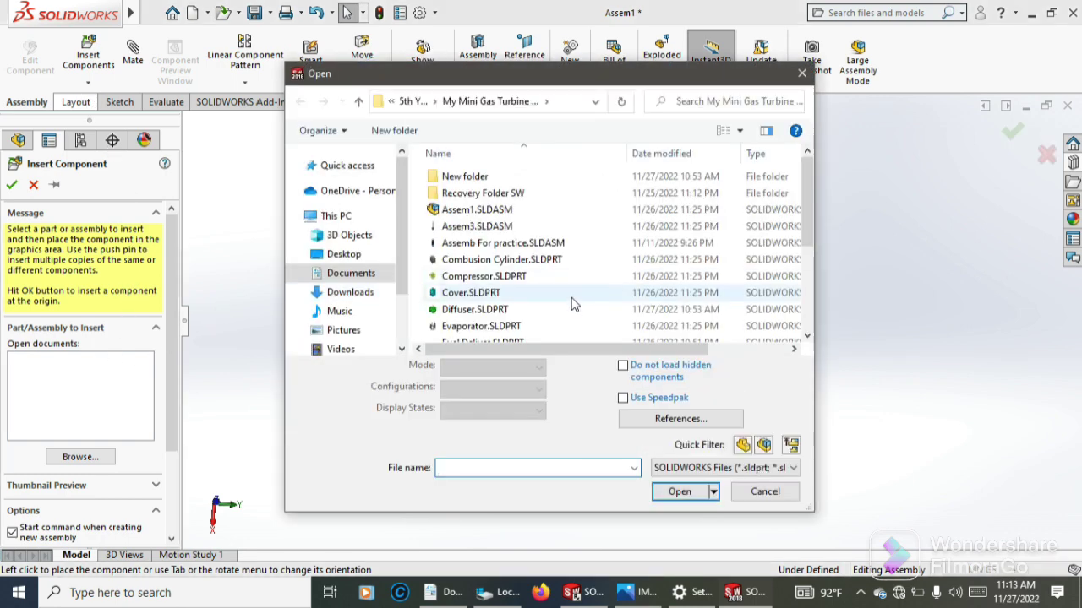
pyautogui.scroll(-3, 572, 301)
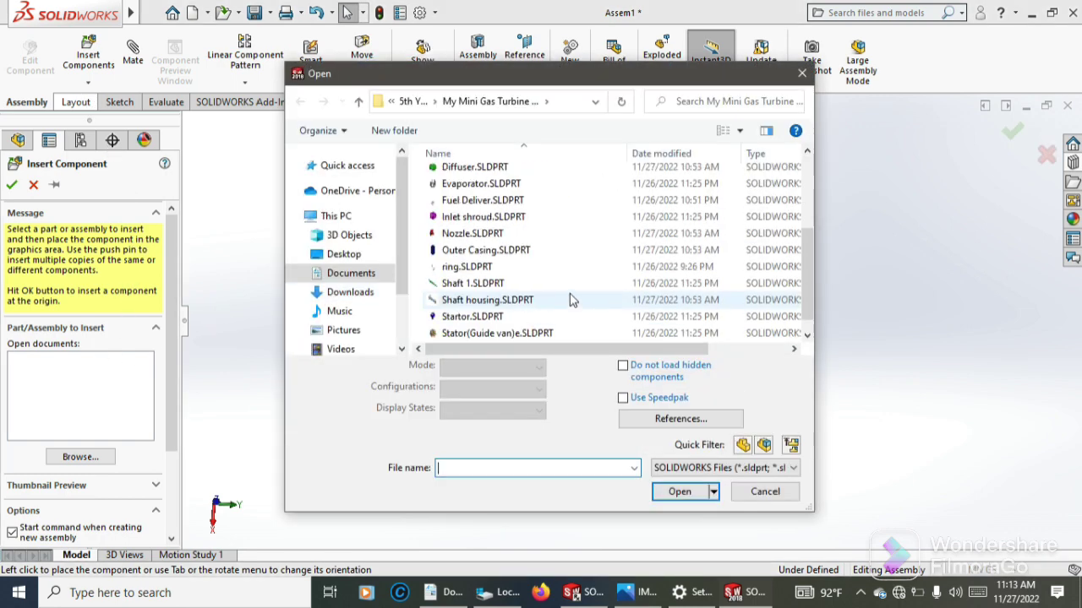
pyautogui.click(480, 218)
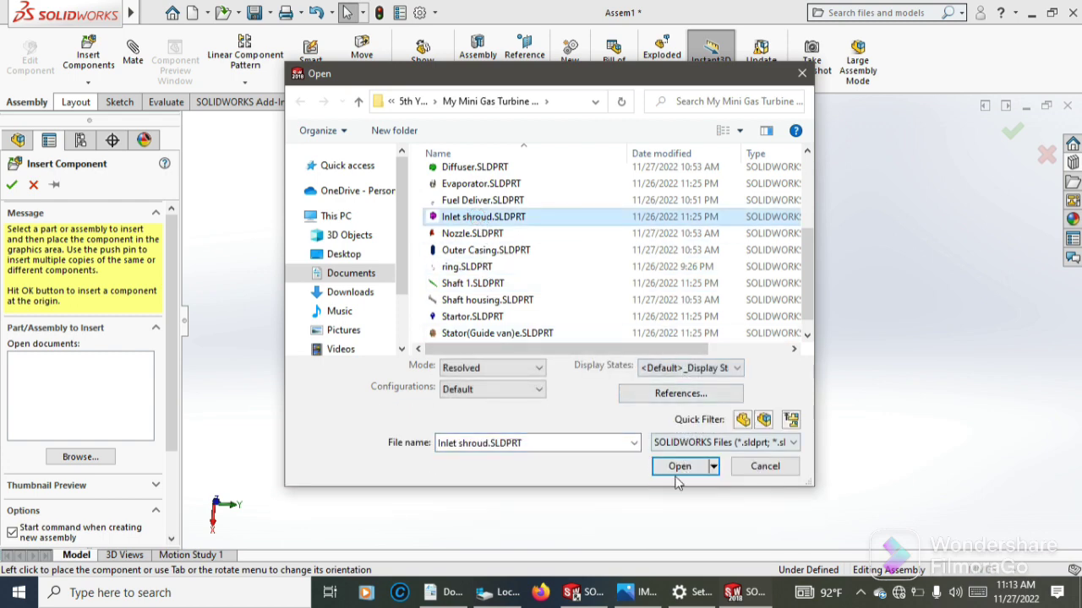
pyautogui.click(681, 466)
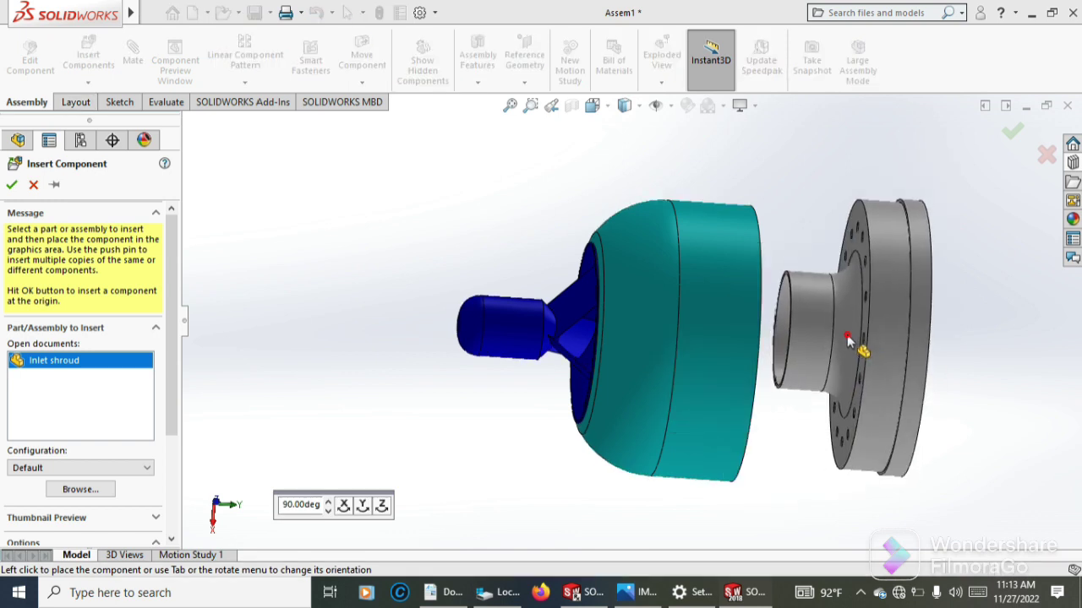
pyautogui.click(847, 338)
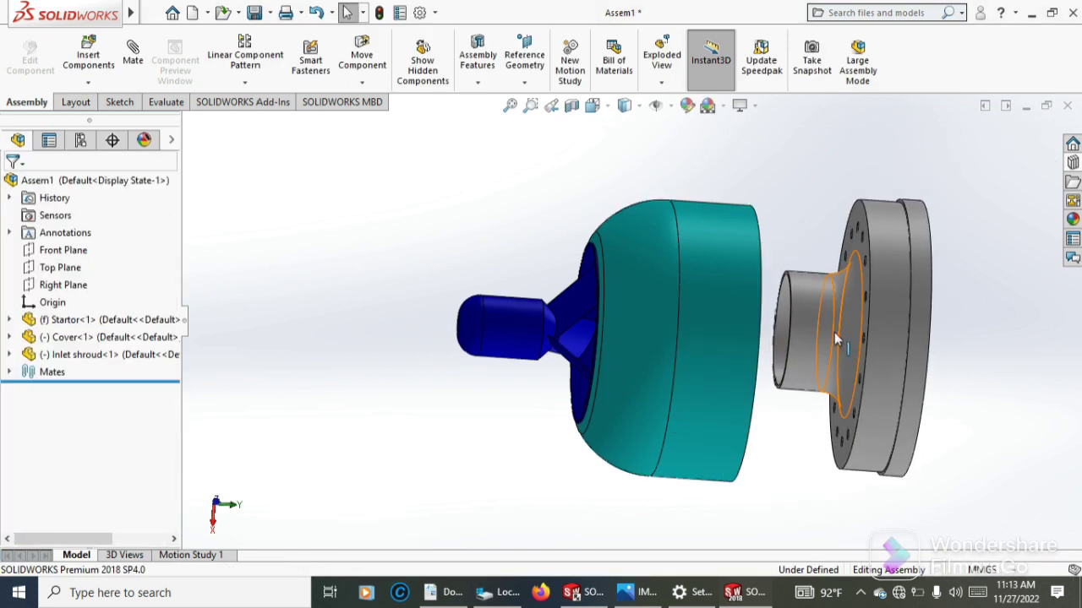
pyautogui.moveTo(834, 338); pyautogui.dragTo(686, 206, button='middle')
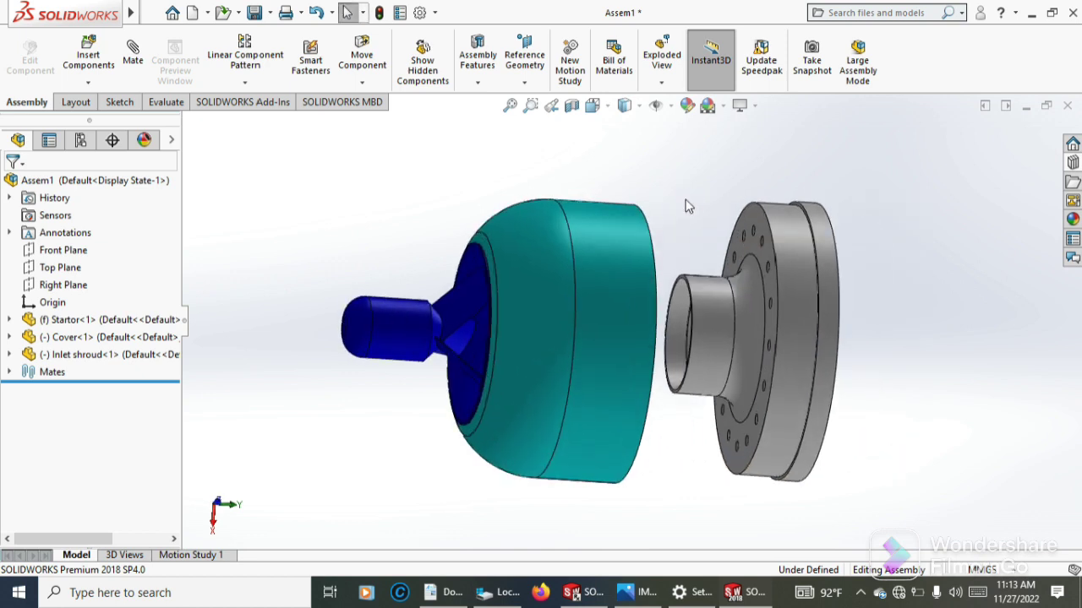
# Mate an Inlet shroud round face concentric with a Cover face
pyautogui.click(135, 60)
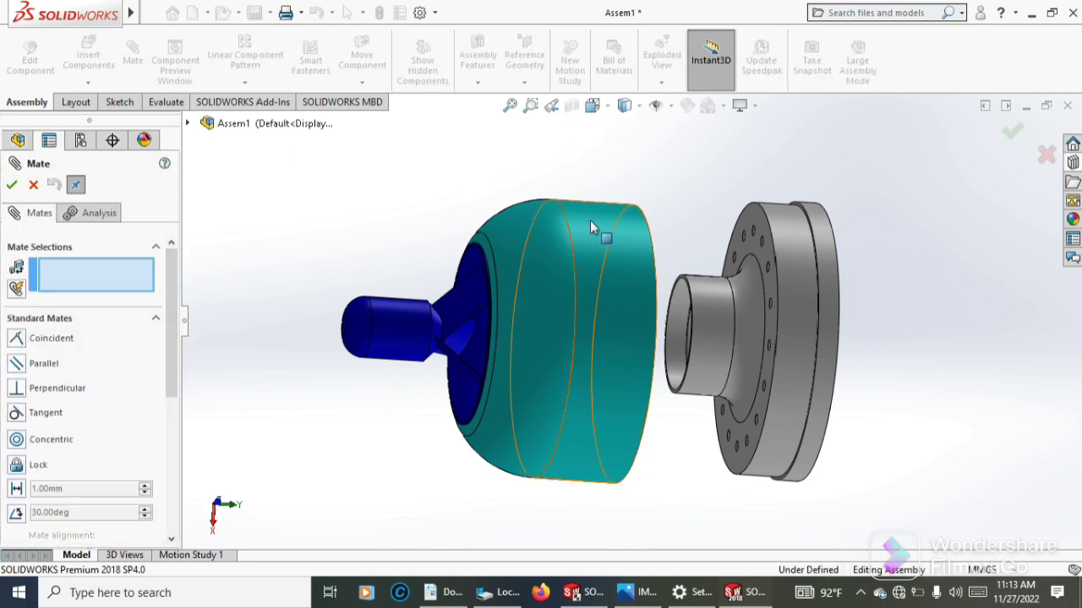
pyautogui.click(797, 270)
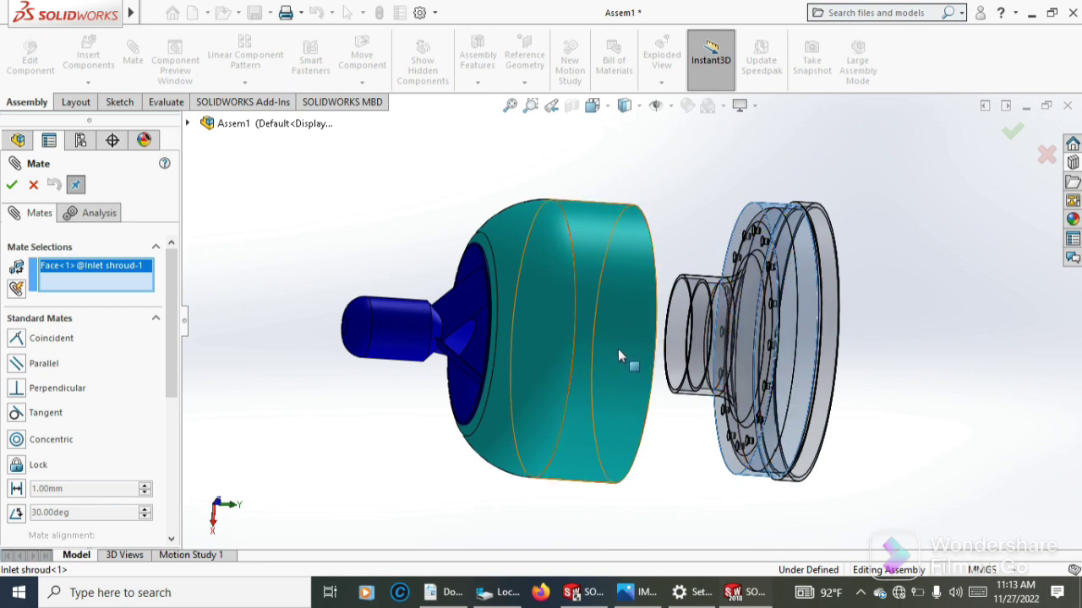
pyautogui.click(604, 303)
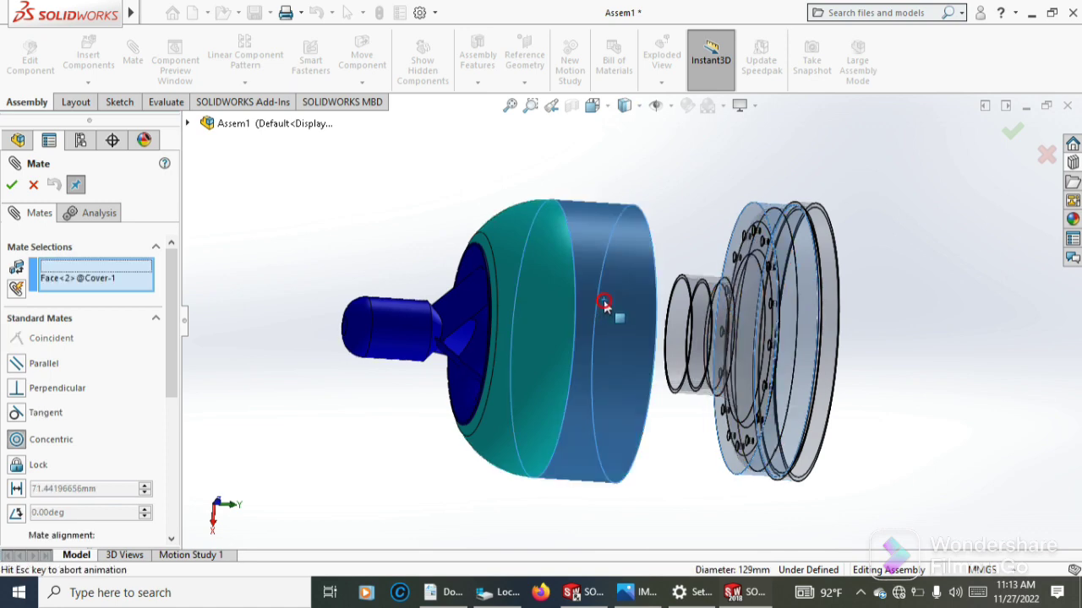
pyautogui.click(11, 185)
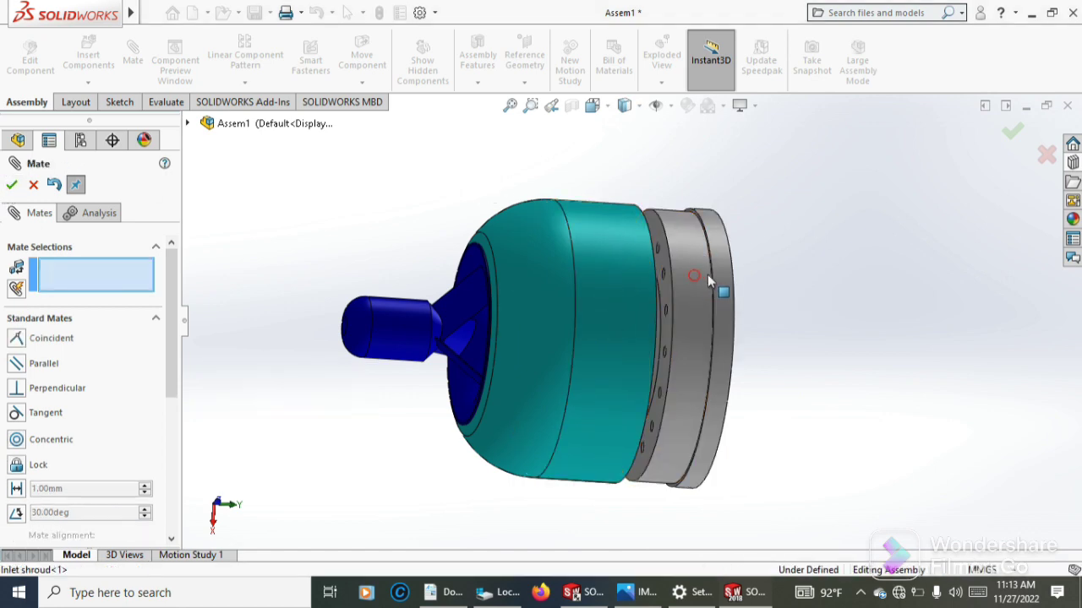
# Slide the Inlet shroud away from the cover and select the shroud's rim face
pyautogui.moveTo(735, 281); pyautogui.dragTo(742, 208)
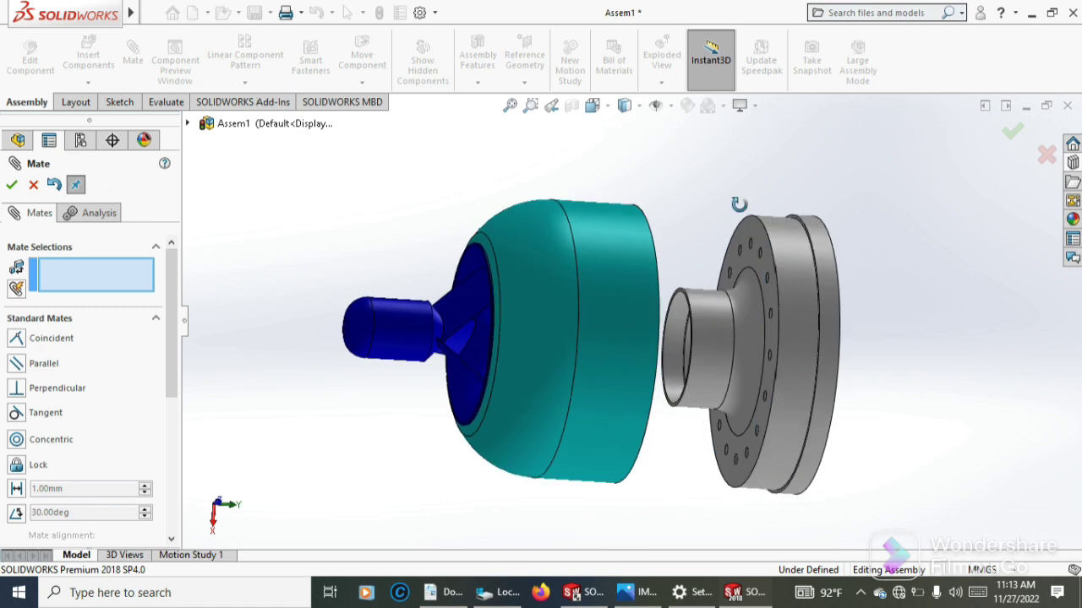
pyautogui.moveTo(742, 208); pyautogui.dragTo(772, 208, button='middle')
pyautogui.scroll(-3, 771, 208)
pyautogui.scroll(-3, 772, 229)
pyautogui.scroll(-3, 761, 237)
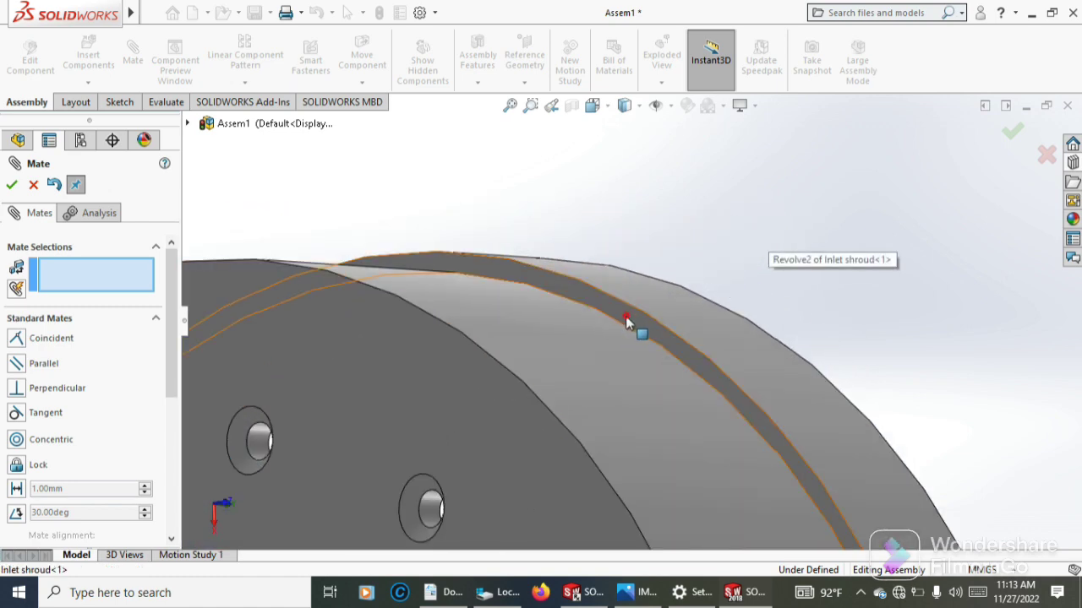
pyautogui.click(625, 319)
pyautogui.scroll(3, 624, 320)
pyautogui.scroll(3, 621, 321)
pyautogui.scroll(2, 621, 324)
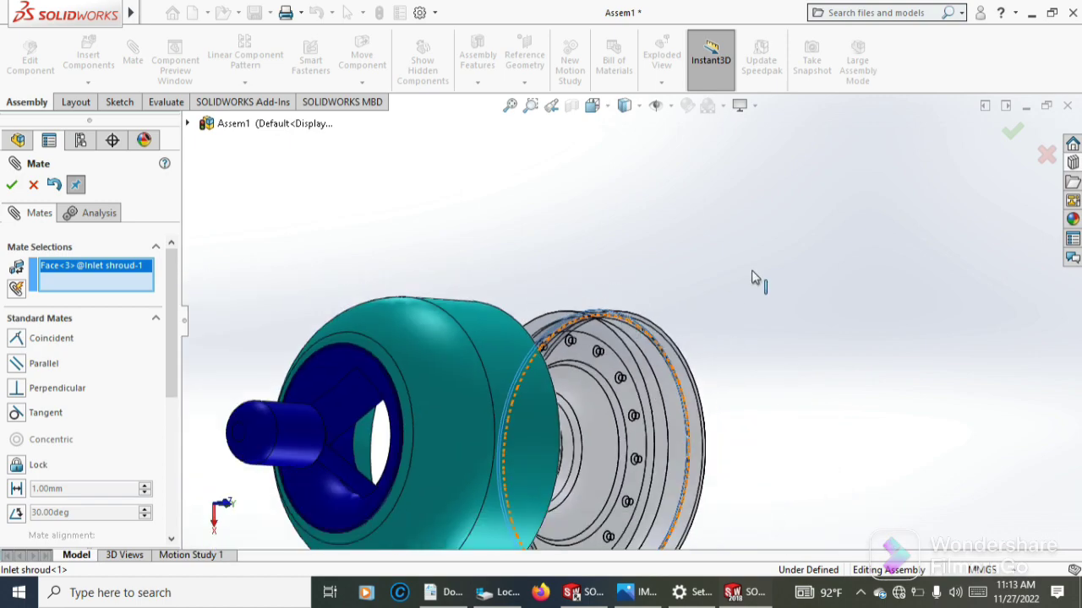
# Pick the cover's rim face and accept Coincident2, seating the shroud flush against the cover
pyautogui.moveTo(755, 280); pyautogui.dragTo(596, 331, button='middle')
pyautogui.scroll(-2, 587, 325)
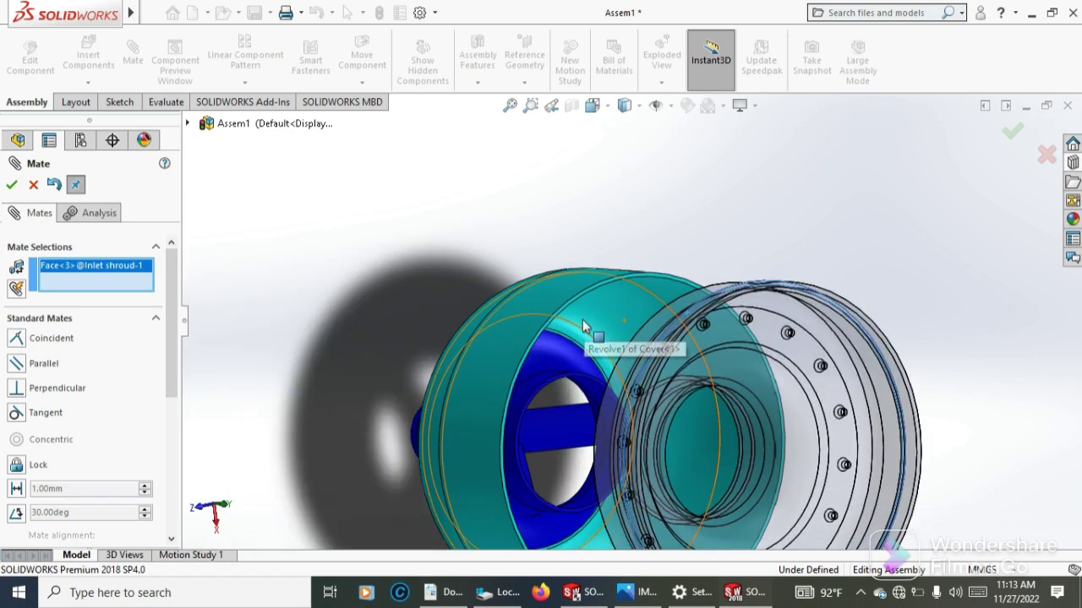
pyautogui.scroll(-3, 582, 321)
pyautogui.scroll(-2, 573, 287)
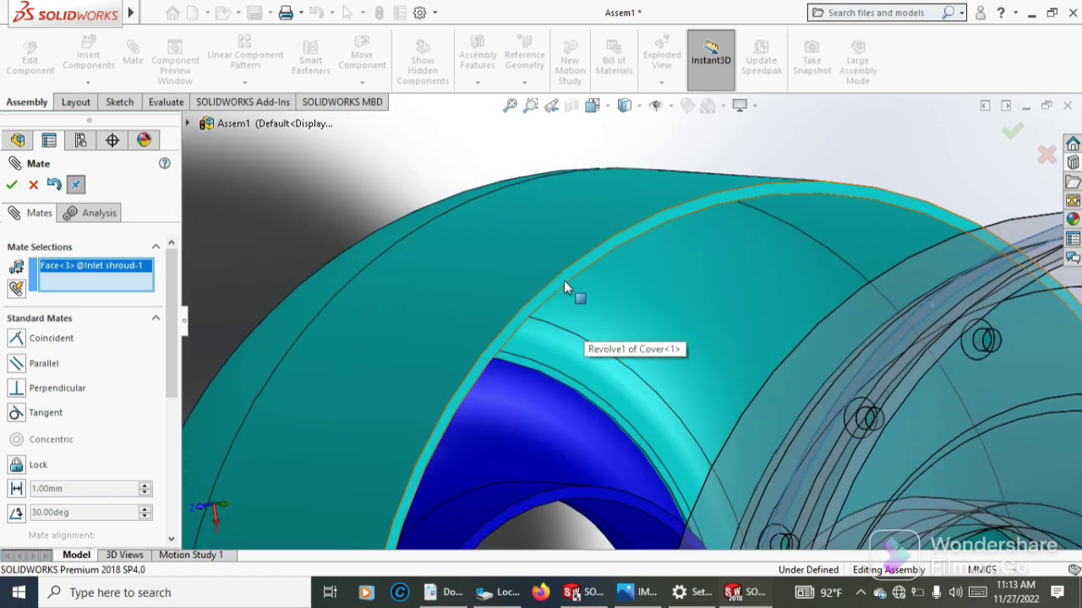
pyautogui.click(563, 281)
pyautogui.click(630, 311)
pyautogui.scroll(1, 640, 299)
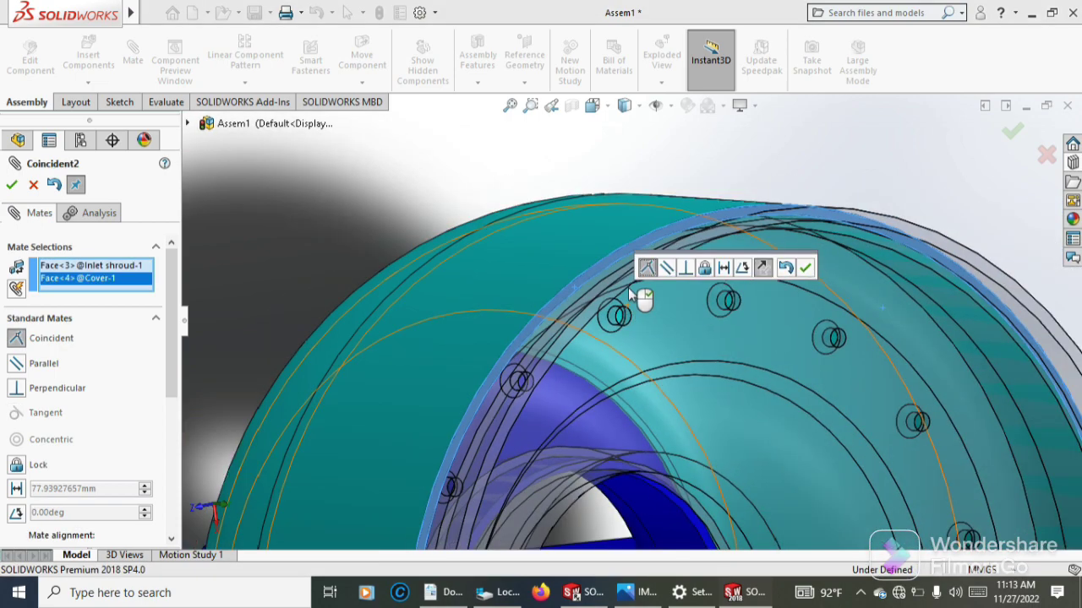
pyautogui.scroll(3, 635, 294)
pyautogui.scroll(2, 634, 294)
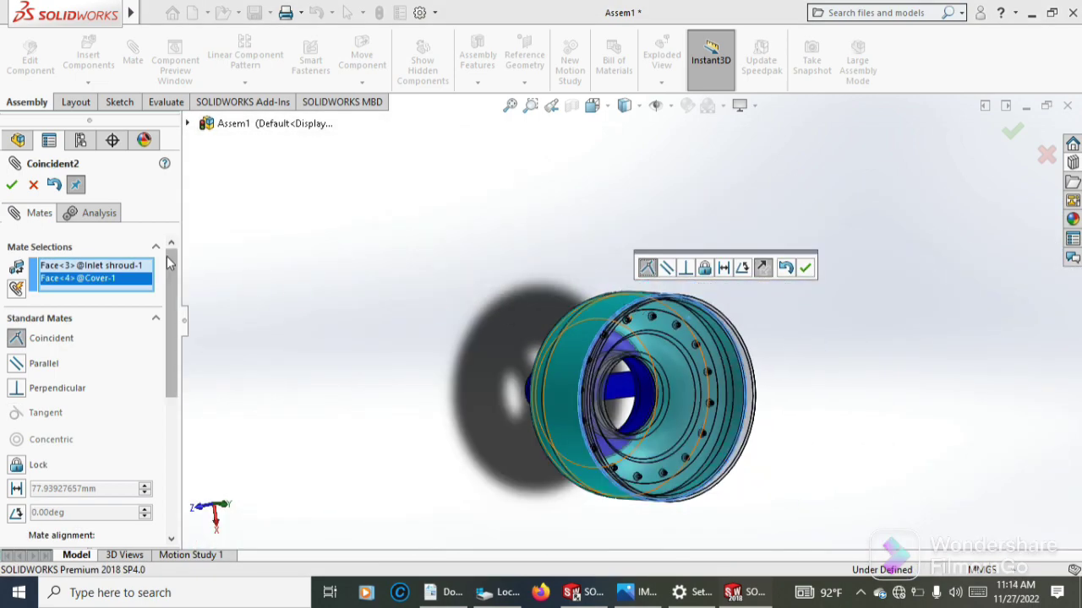
pyautogui.click(11, 186)
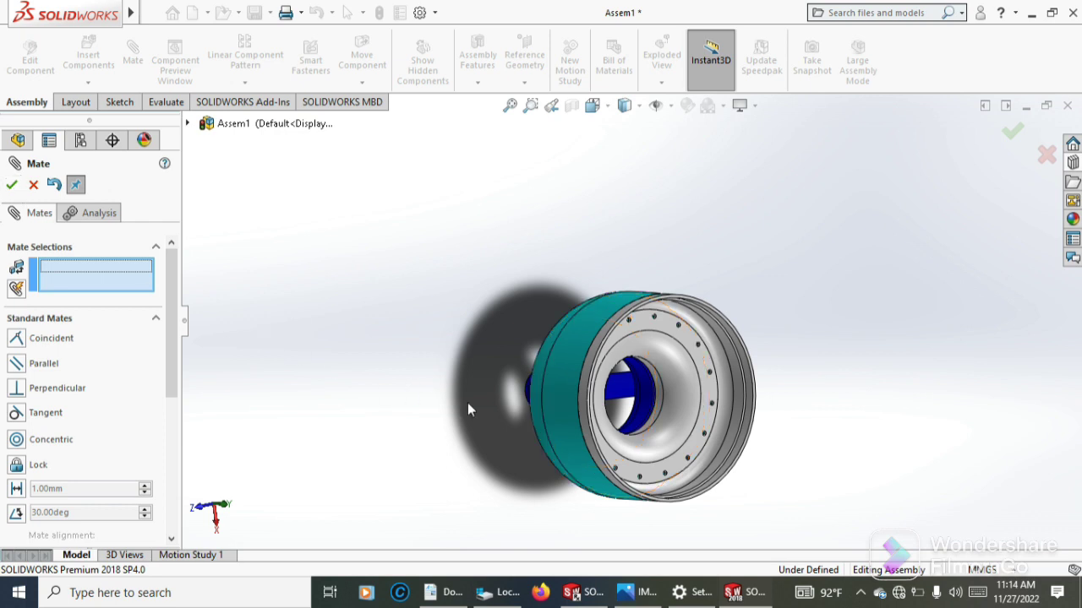
pyautogui.scroll(-1, 653, 390)
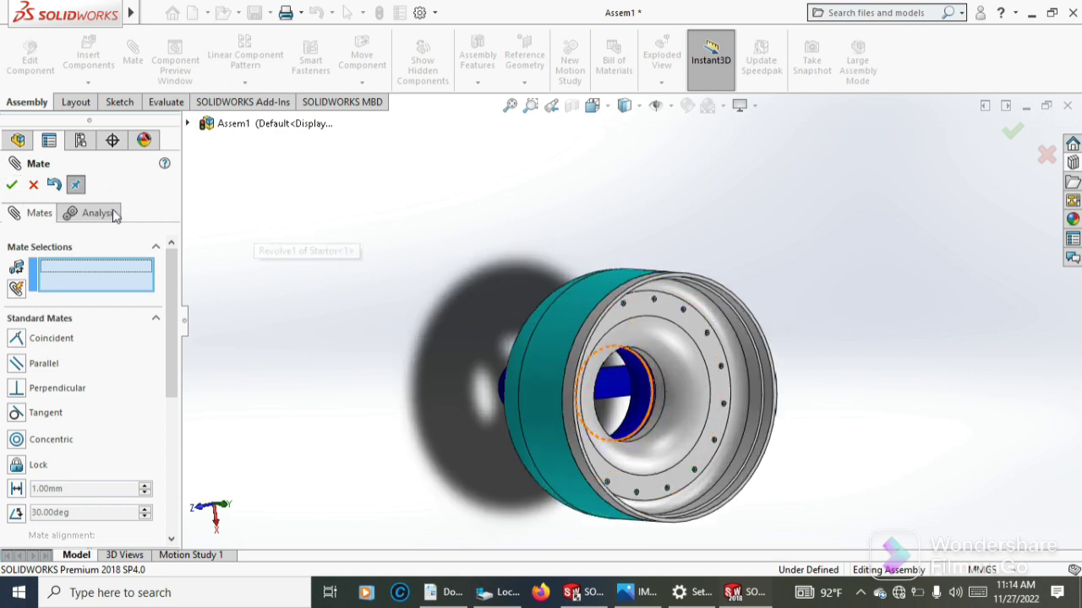
# Exit mating, orbit to a side view, and start Insert Components to browse the project's part files
pyautogui.press('Escape')
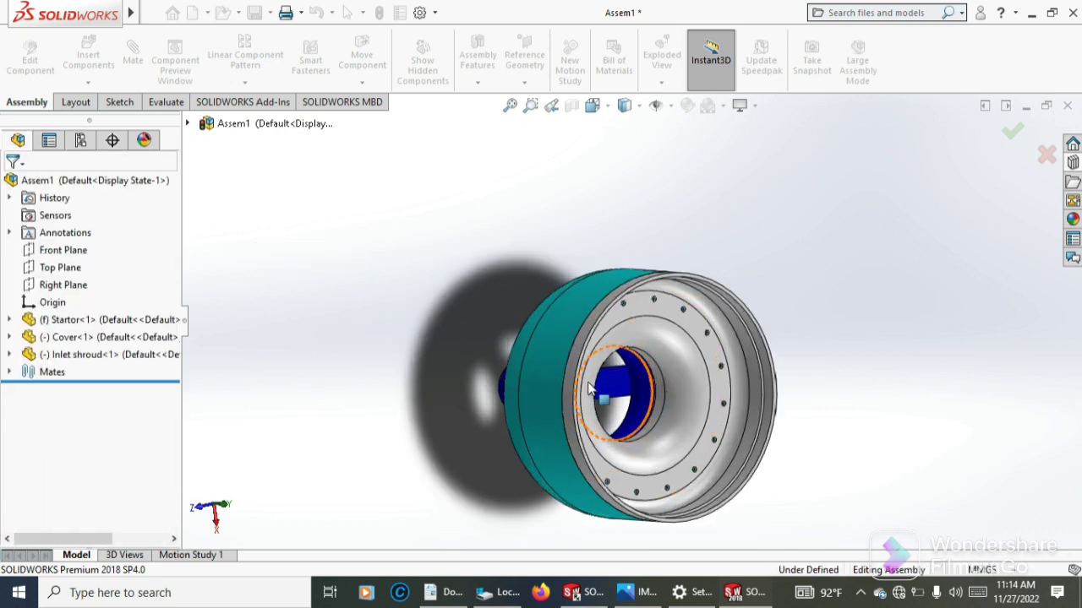
pyautogui.scroll(-1, 652, 376)
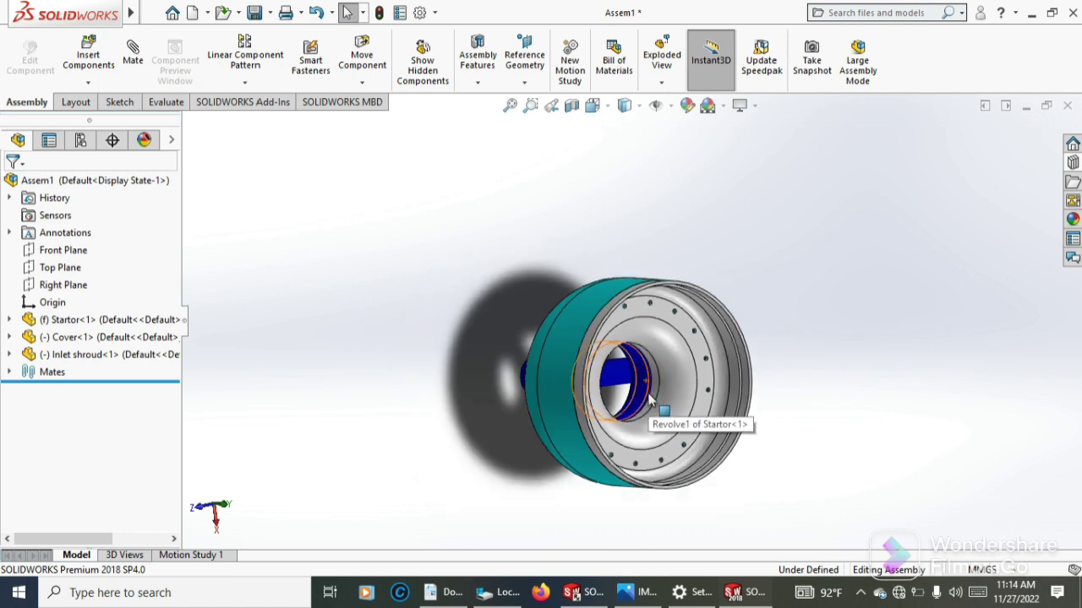
pyautogui.scroll(-1, 662, 393)
pyautogui.moveTo(662, 393); pyautogui.dragTo(627, 307, button='middle')
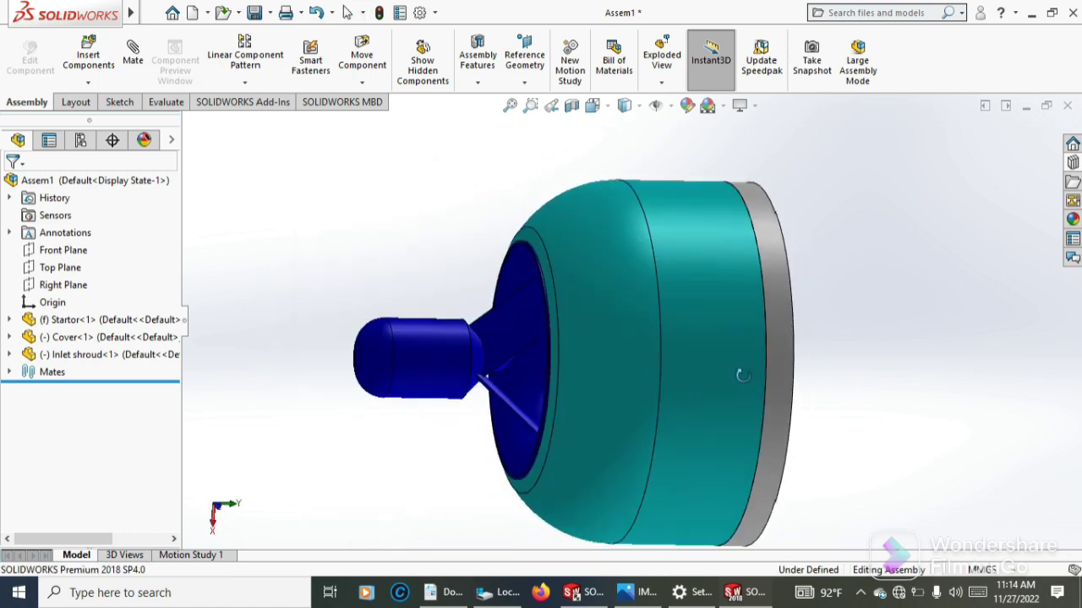
pyautogui.click(89, 83)
pyautogui.click(99, 103)
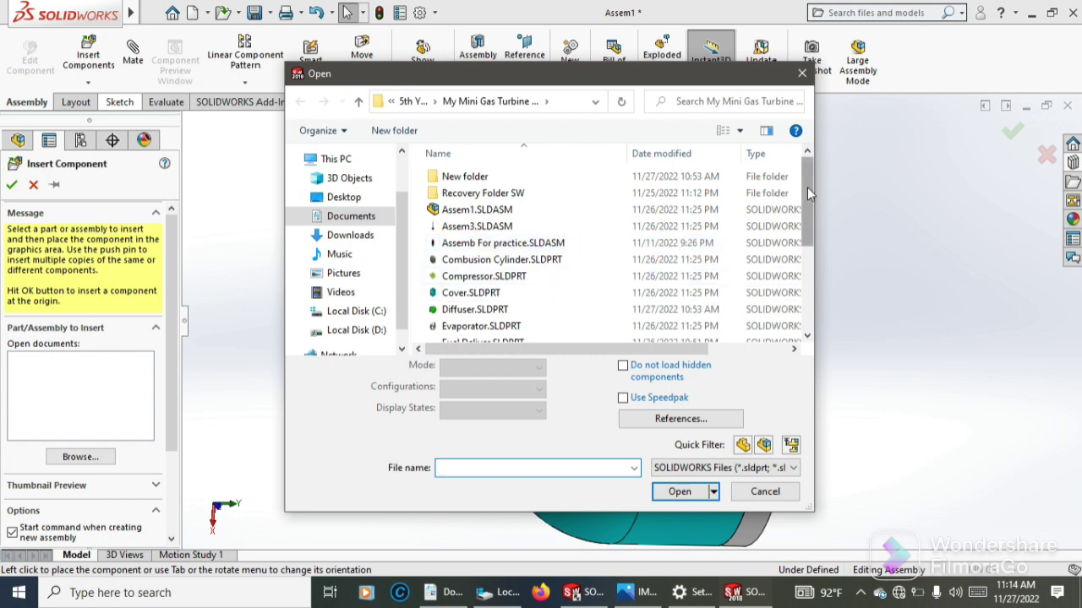
# Insert Shaft 1.SLDPRT, place it upright beside the housing, and select it
pyautogui.moveTo(807, 193); pyautogui.dragTo(806, 279)
pyautogui.click(553, 267)
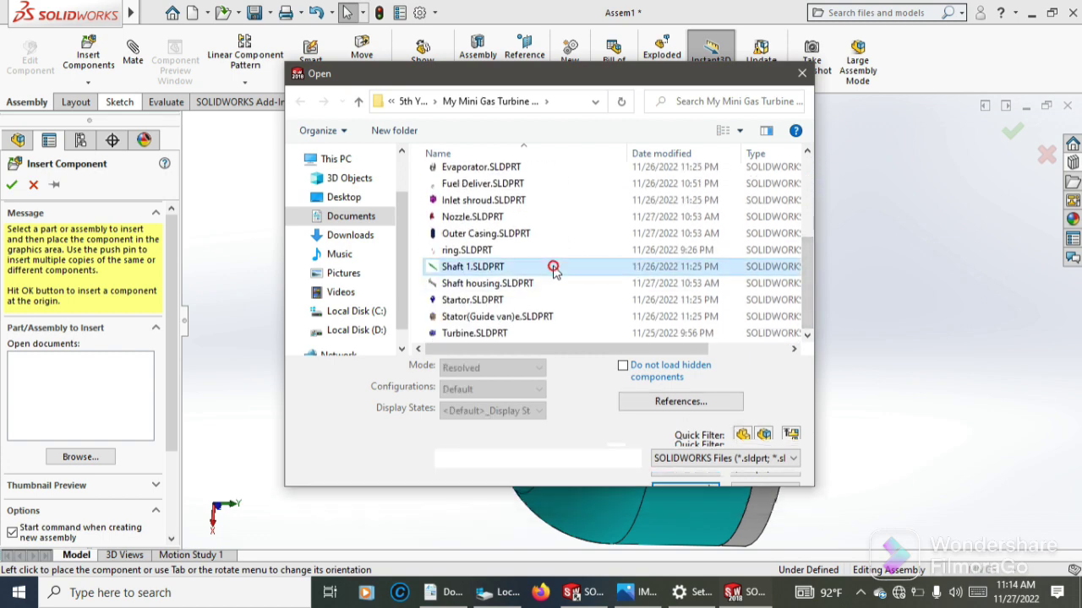
pyautogui.click(681, 468)
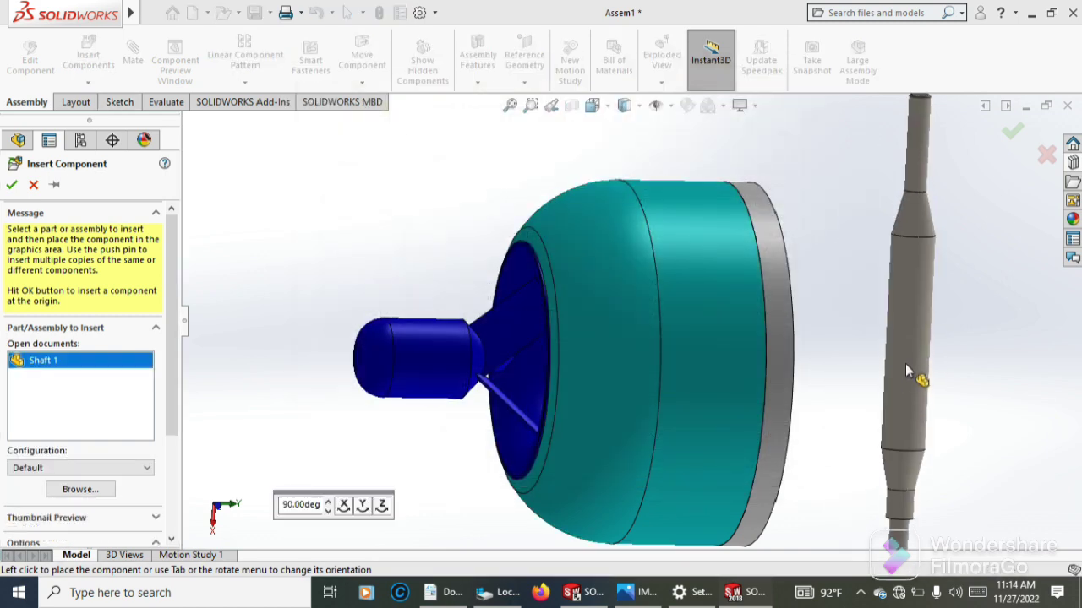
pyautogui.click(902, 362)
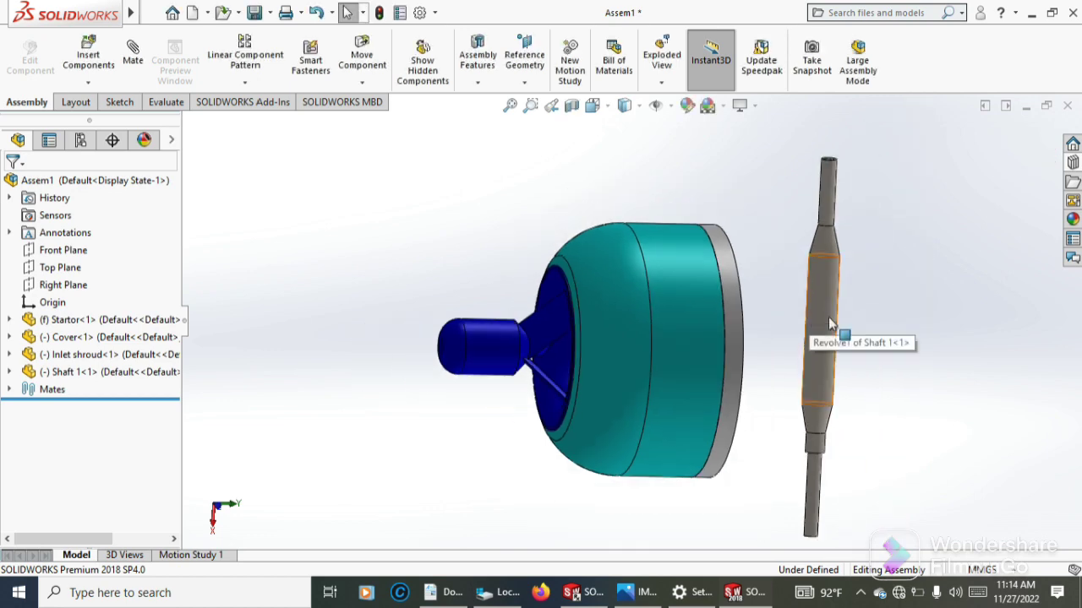
pyautogui.click(826, 321)
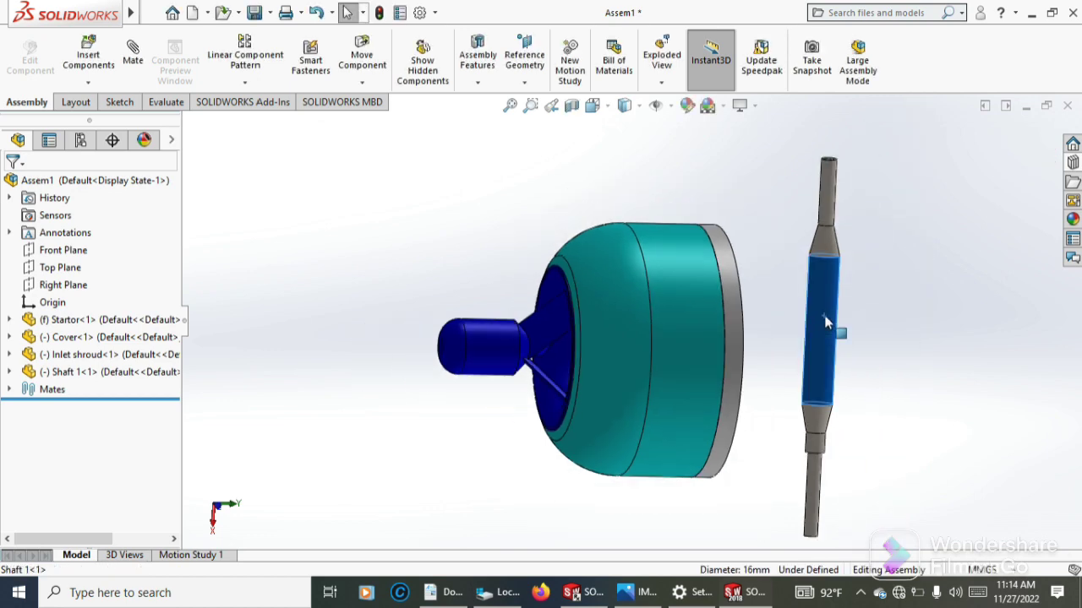
# Rotate Shaft 1 about 270° with Move with Triad so it lies horizontal along the housing axis
pyautogui.rightClick(826, 321)
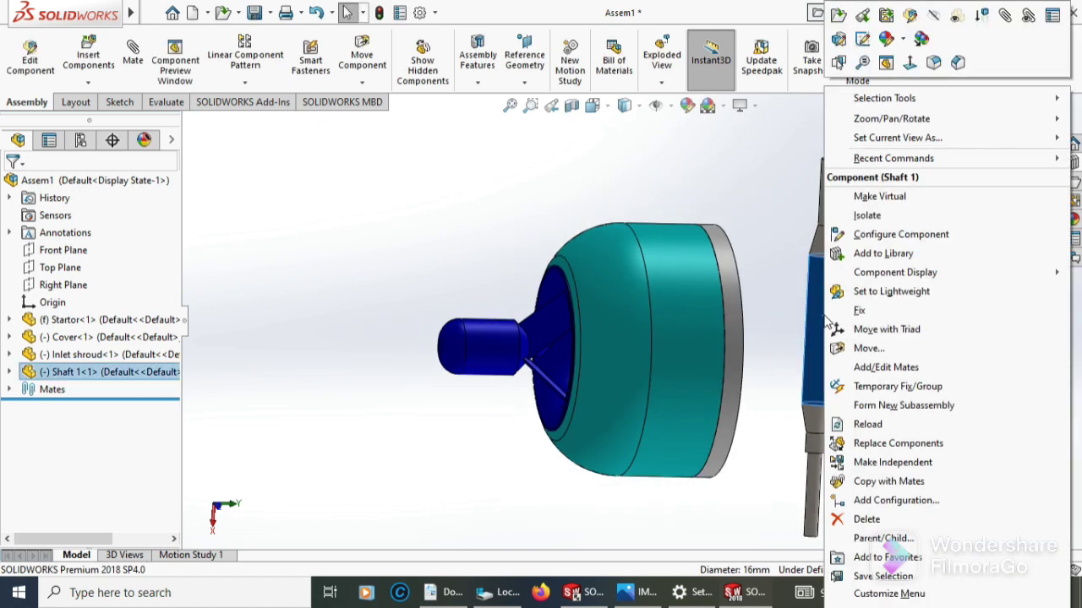
pyautogui.click(886, 329)
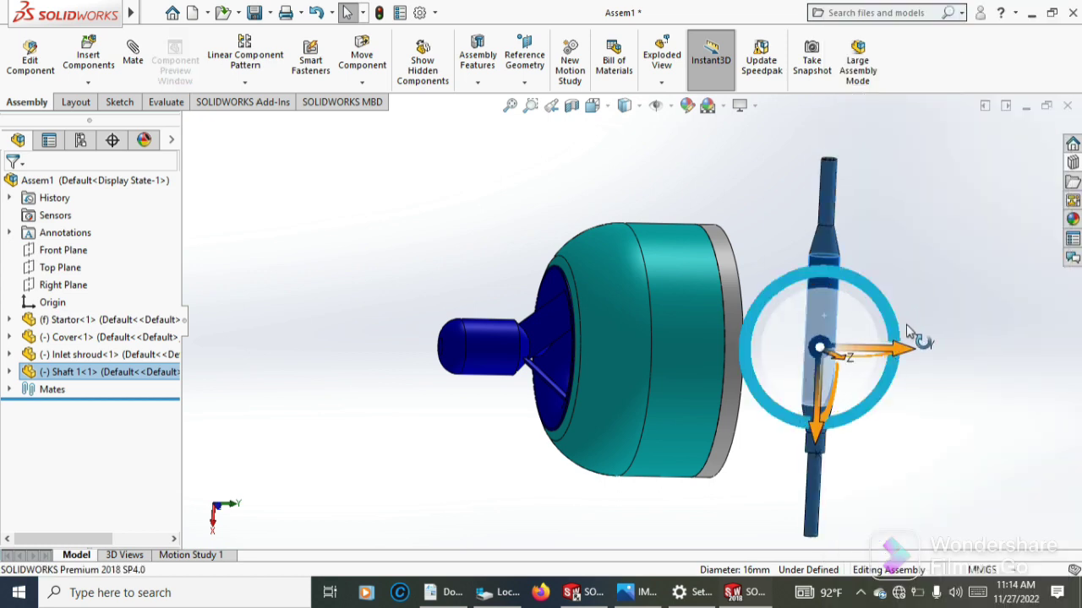
pyautogui.moveTo(899, 331)
pyautogui.mouseDown()
pyautogui.moveTo(837, 412)
pyautogui.moveTo(844, 407)
pyautogui.mouseUp()
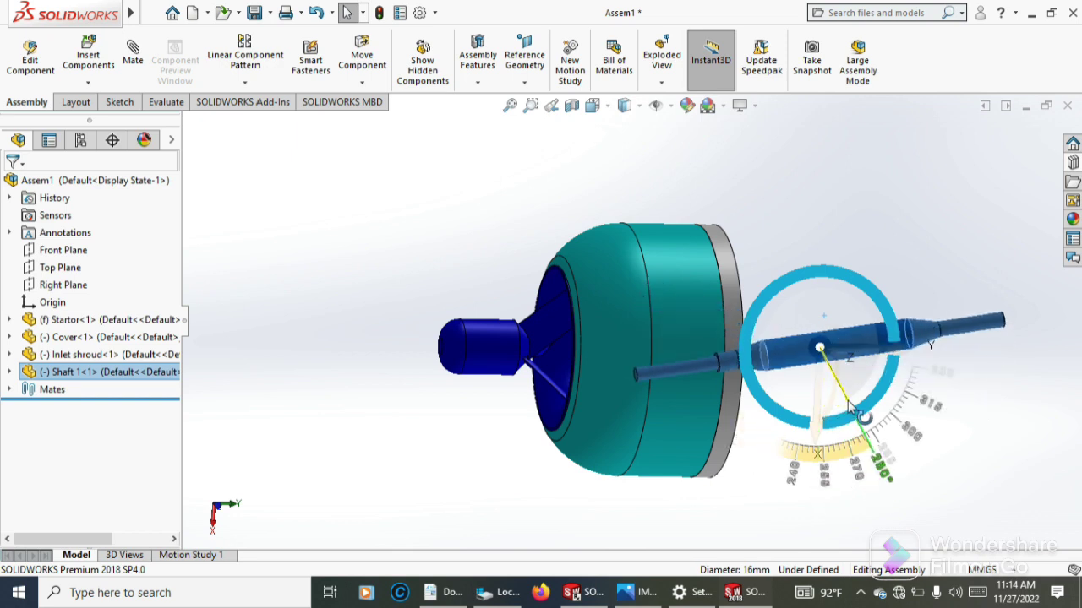
pyautogui.click(897, 283)
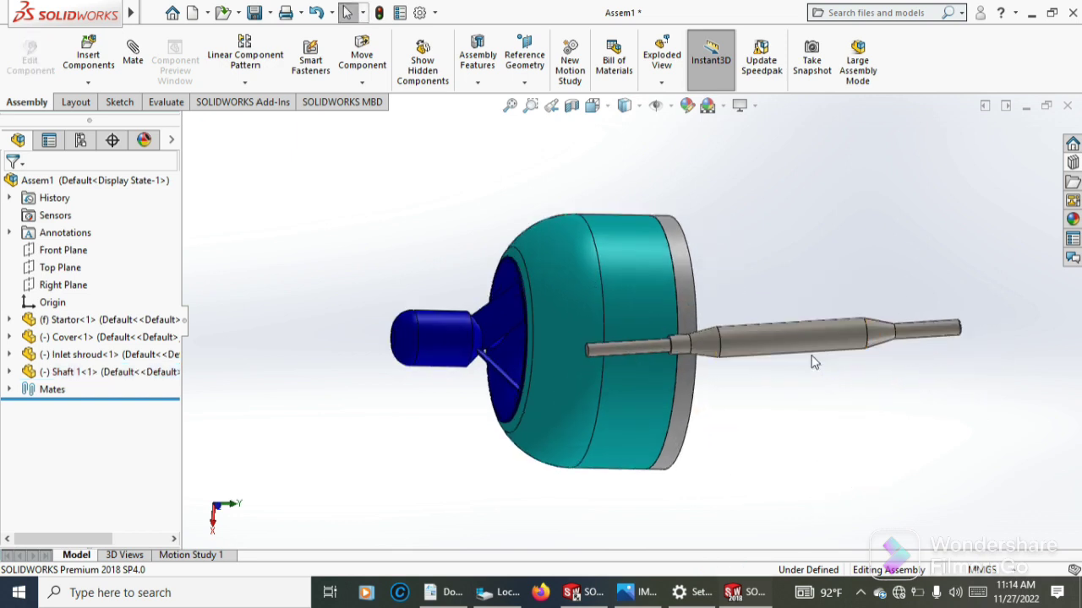
pyautogui.scroll(-2, 811, 361)
# Mate the shaft's cylindrical face concentric with the cover's round face
pyautogui.click(133, 58)
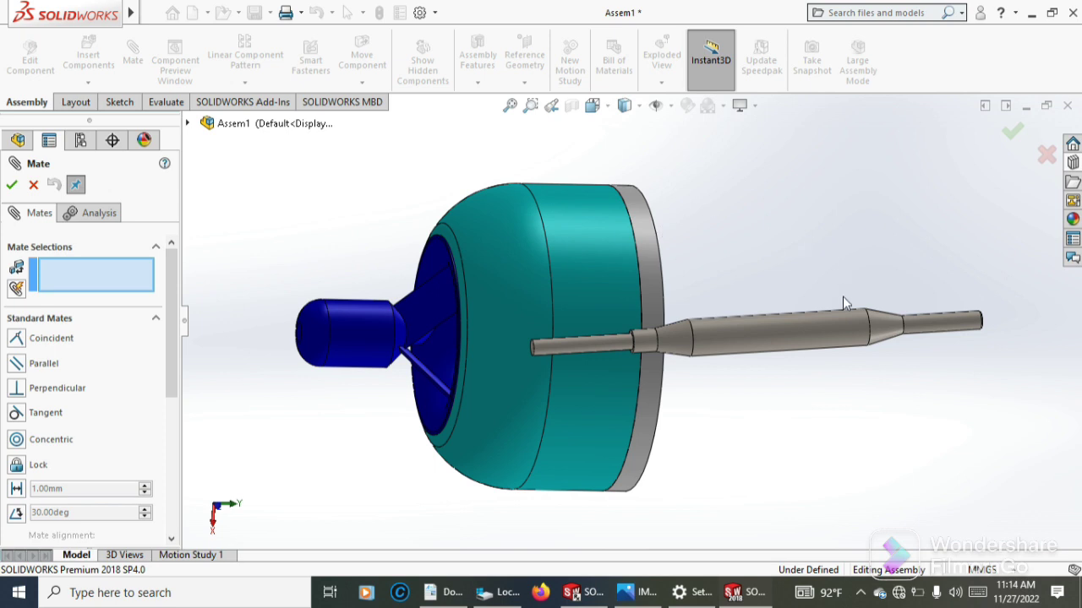
pyautogui.click(792, 336)
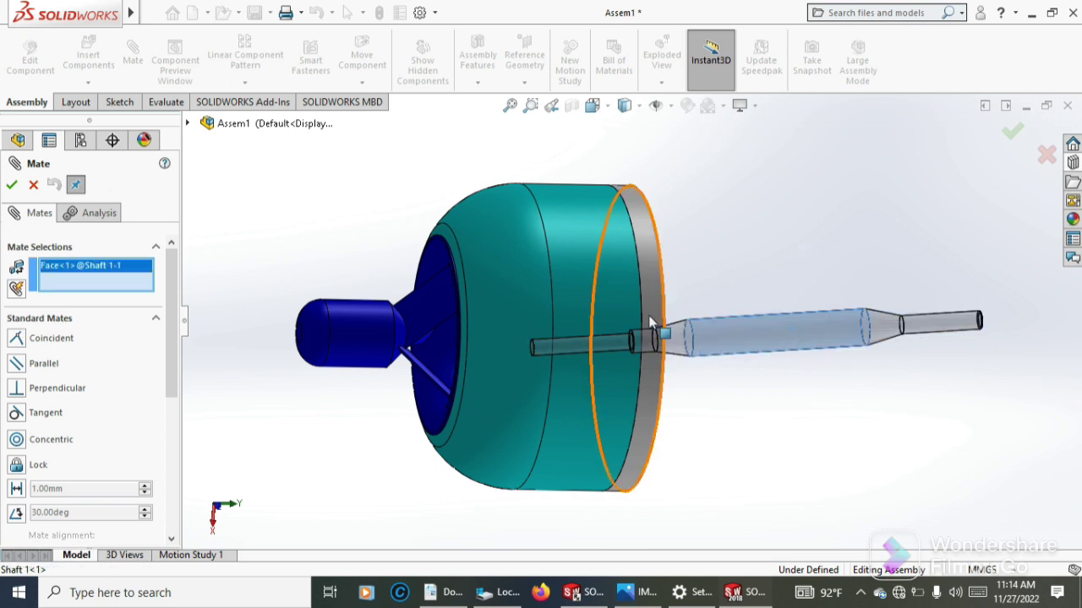
pyautogui.click(608, 284)
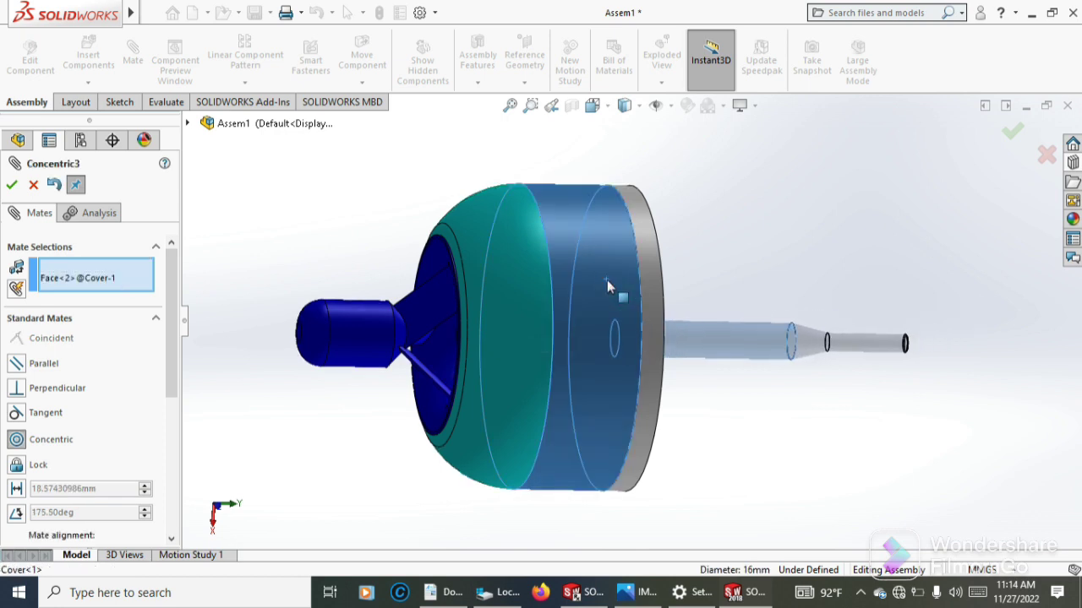
pyautogui.click(13, 186)
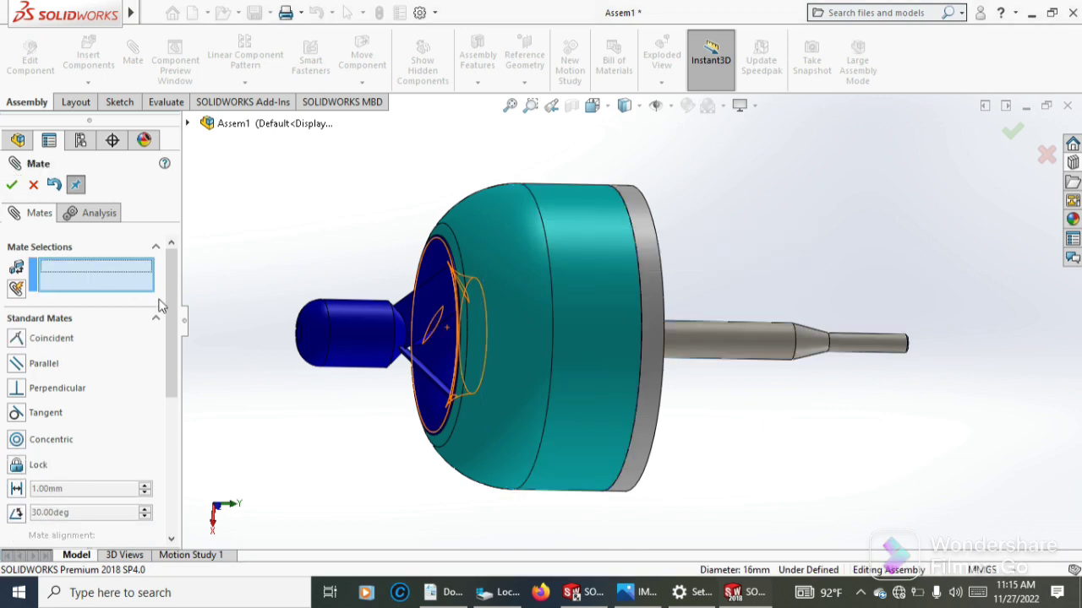
# Orbit around to the shaft's end and select its end face for a new mate
pyautogui.moveTo(336, 241); pyautogui.dragTo(426, 278, button='middle')
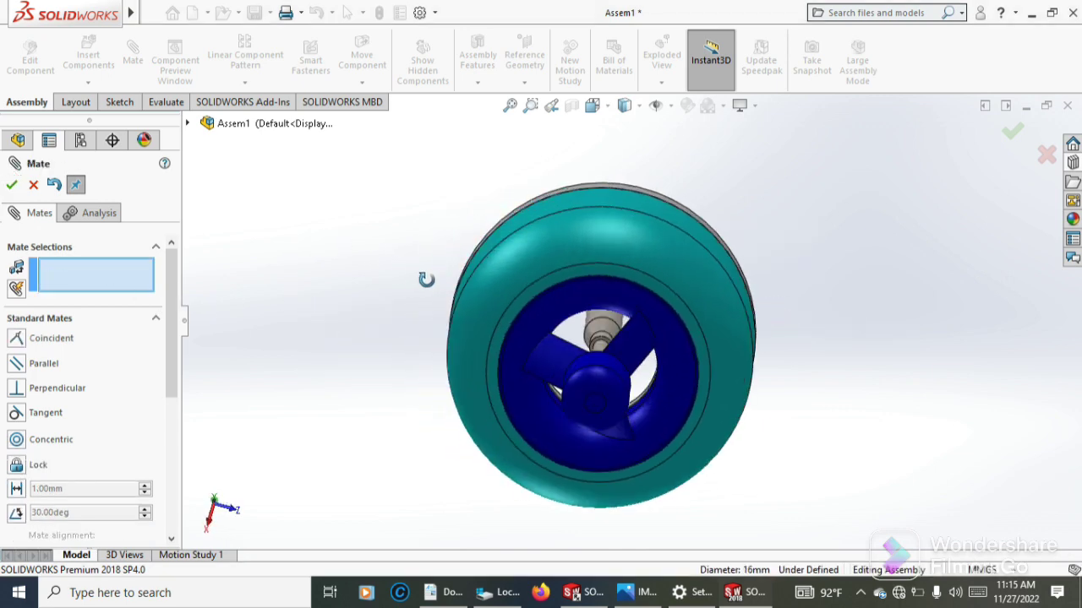
pyautogui.scroll(-2, 603, 355)
pyautogui.scroll(-1, 604, 359)
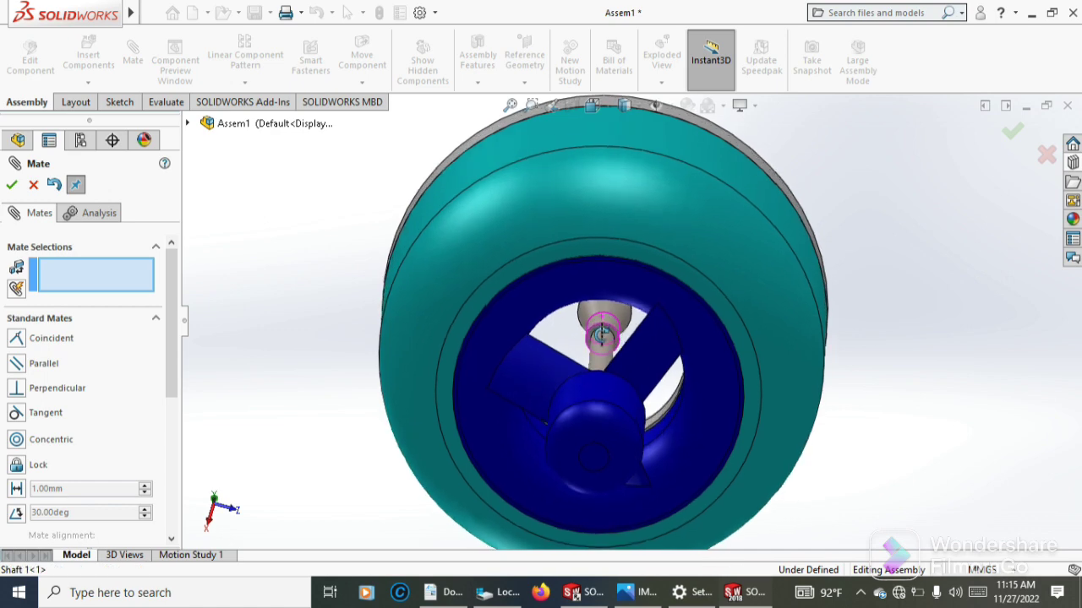
pyautogui.scroll(-2, 605, 363)
pyautogui.scroll(-2, 607, 370)
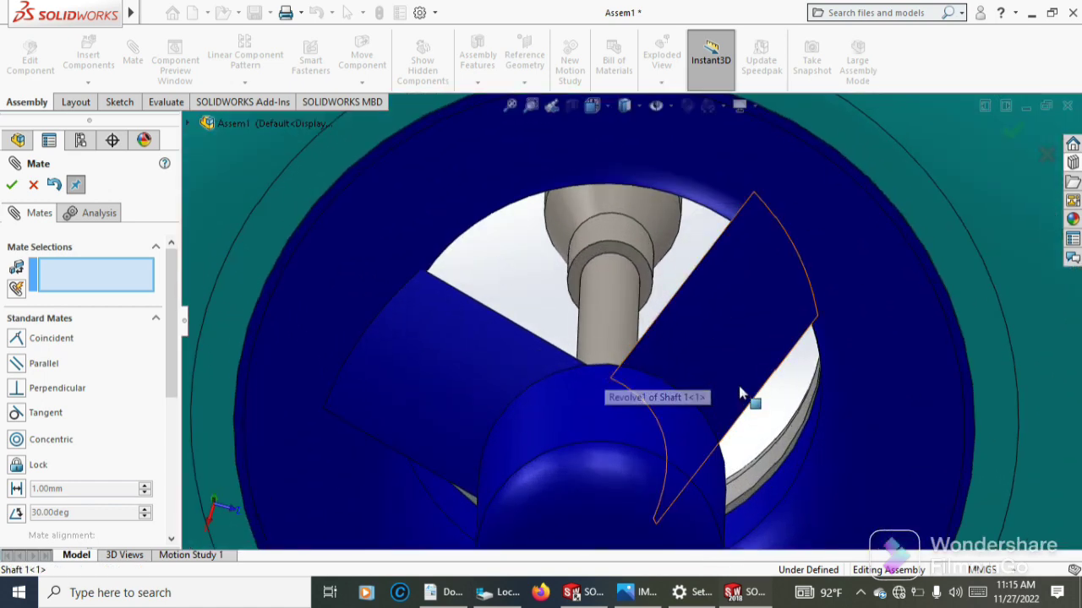
pyautogui.moveTo(749, 398); pyautogui.dragTo(695, 382, button='middle')
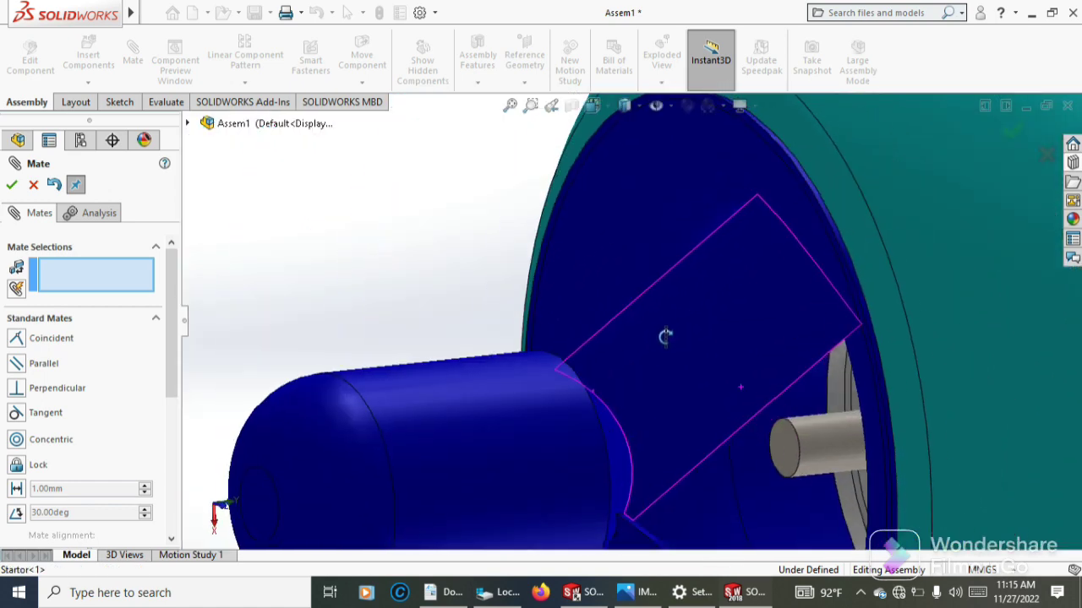
pyautogui.click(792, 456)
# Pick the Startor hub face and accept a distance mate of 89.50 mm
pyautogui.scroll(2, 794, 440)
pyautogui.scroll(1, 797, 426)
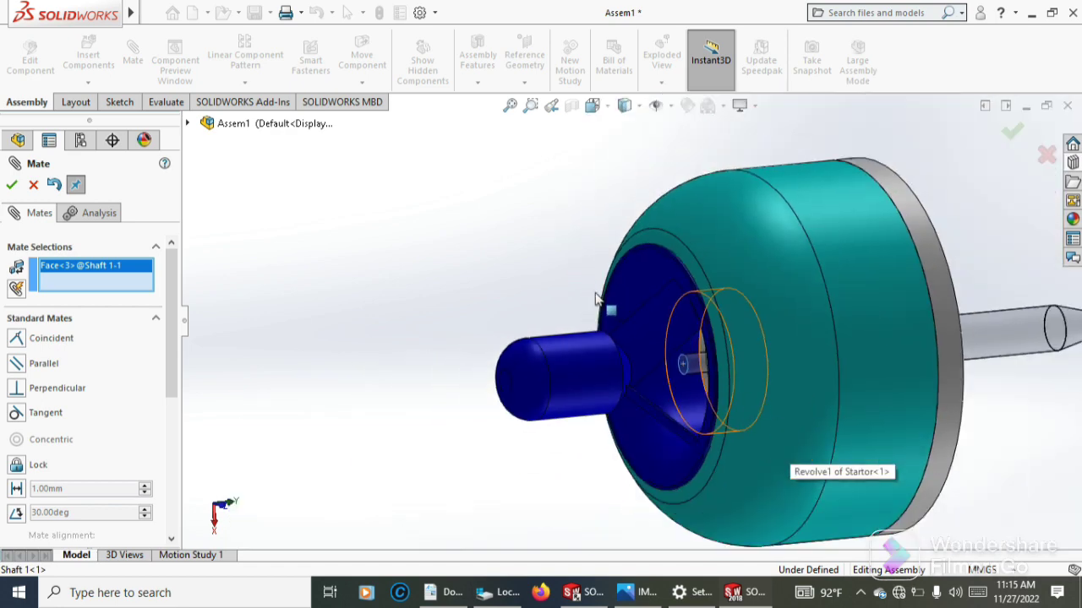
pyautogui.moveTo(595, 297); pyautogui.dragTo(664, 391, button='middle')
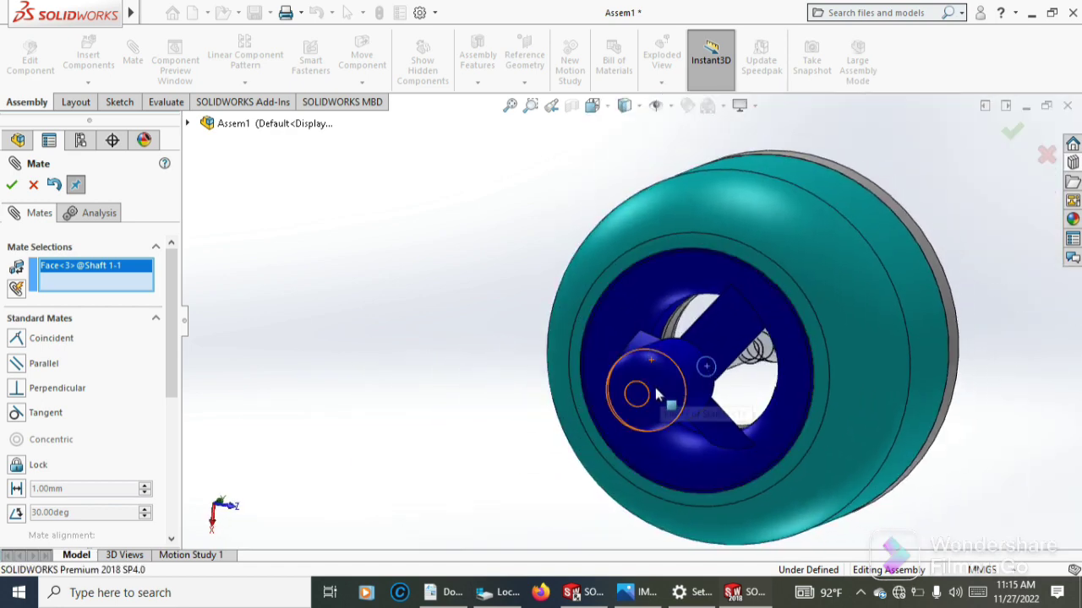
pyautogui.scroll(-3, 657, 395)
pyautogui.click(608, 380)
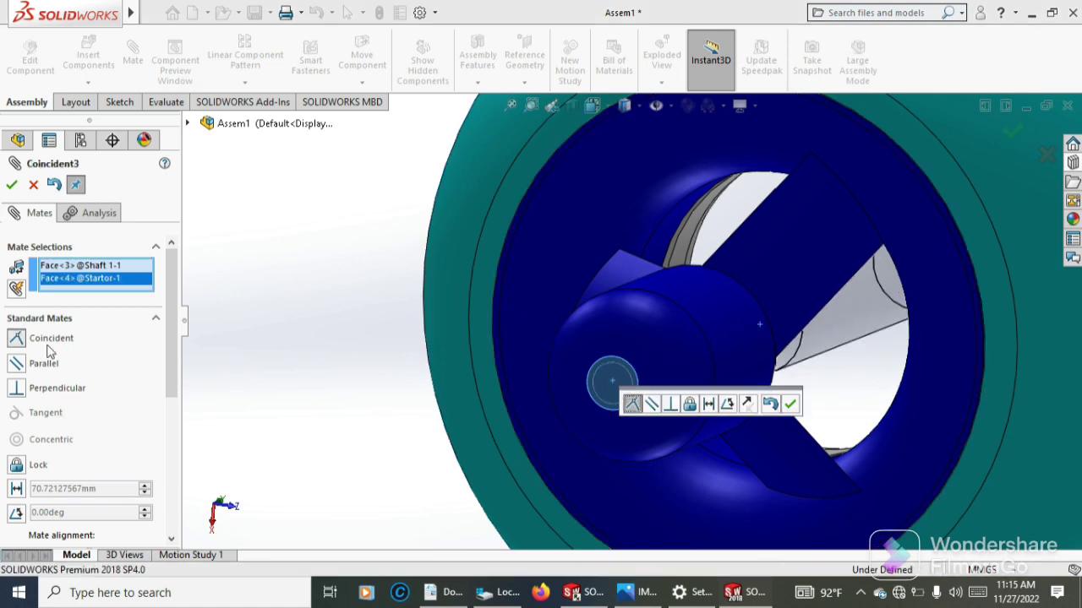
pyautogui.click(16, 490)
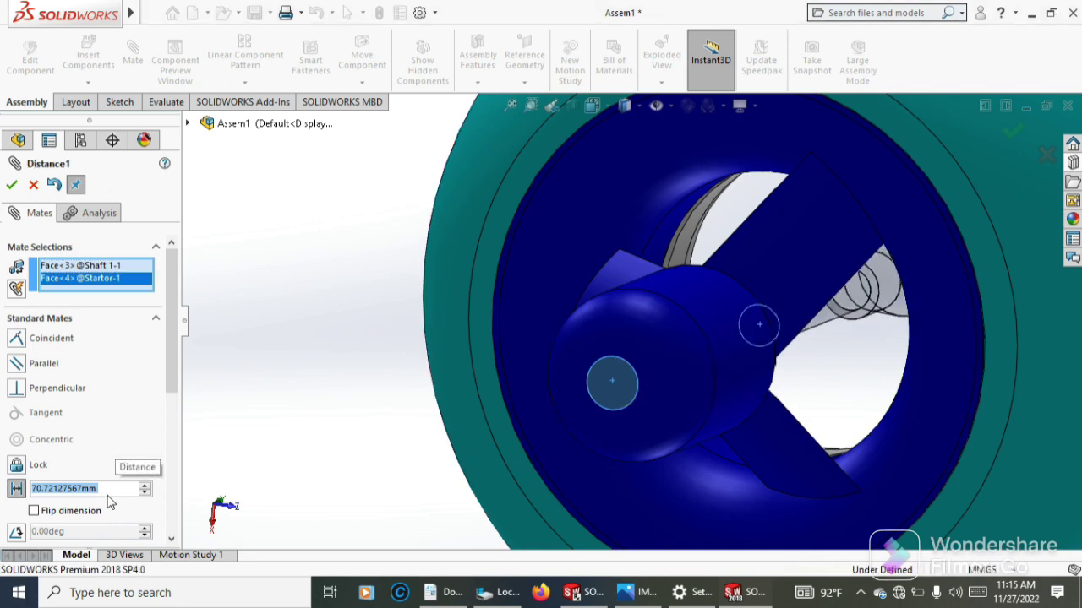
pyautogui.write('89.')
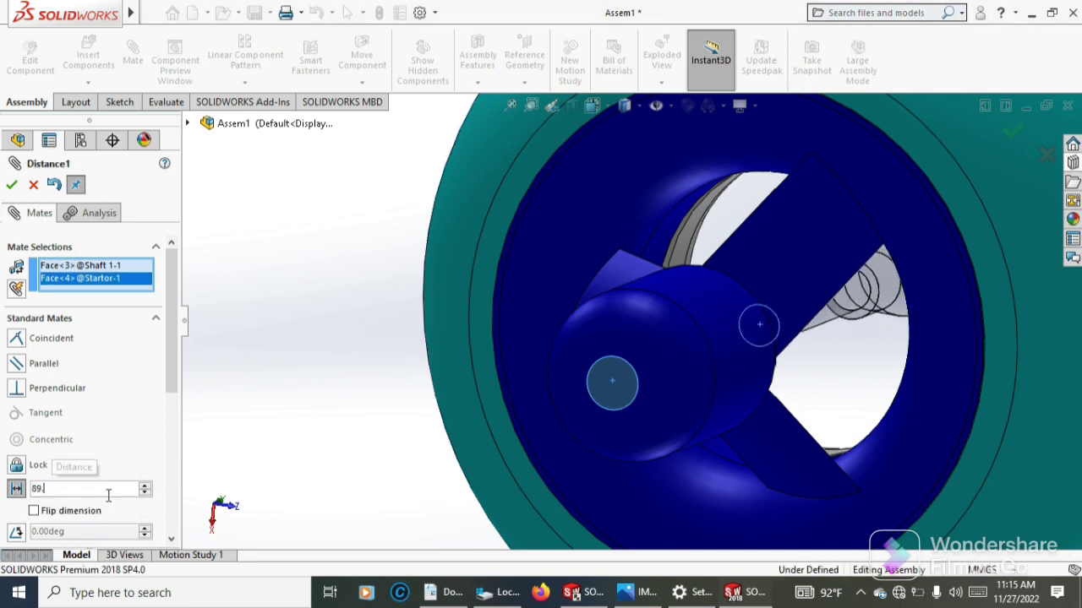
pyautogui.write('5')
pyautogui.press('Return')
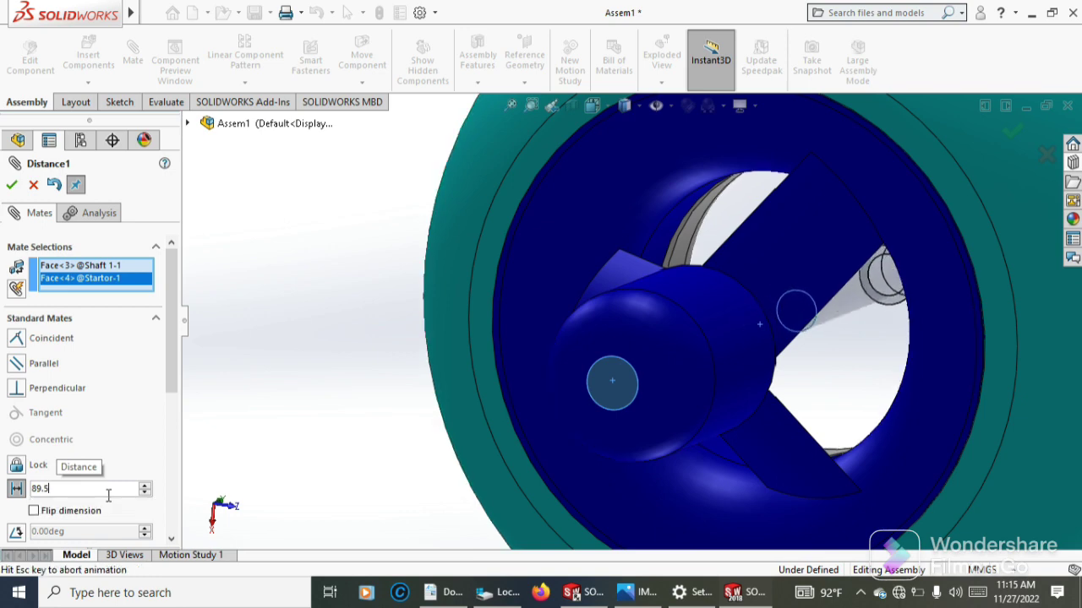
pyautogui.scroll(2, 585, 330)
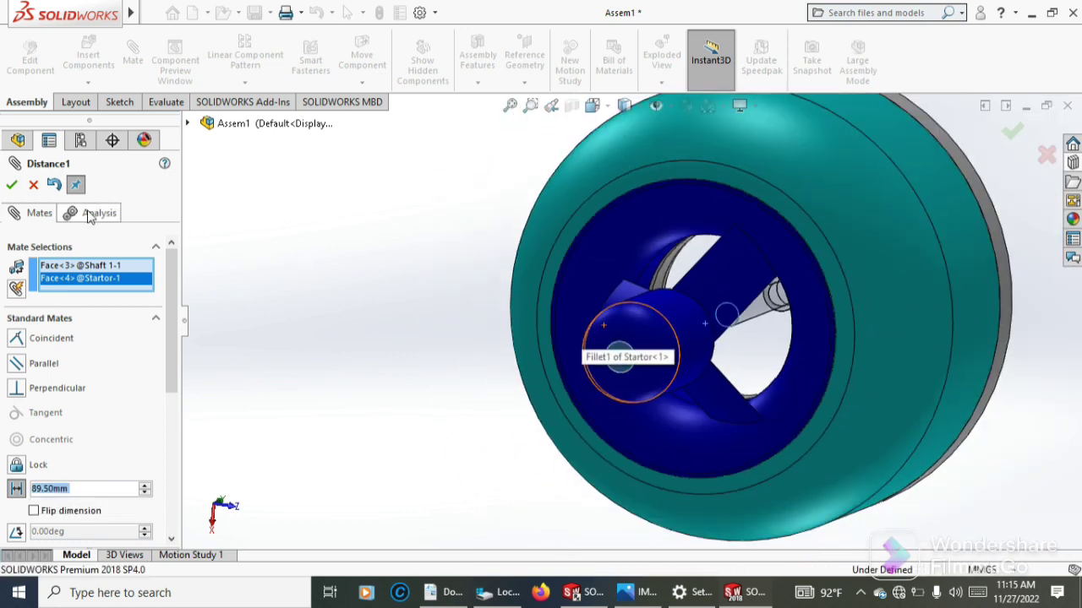
pyautogui.click(11, 186)
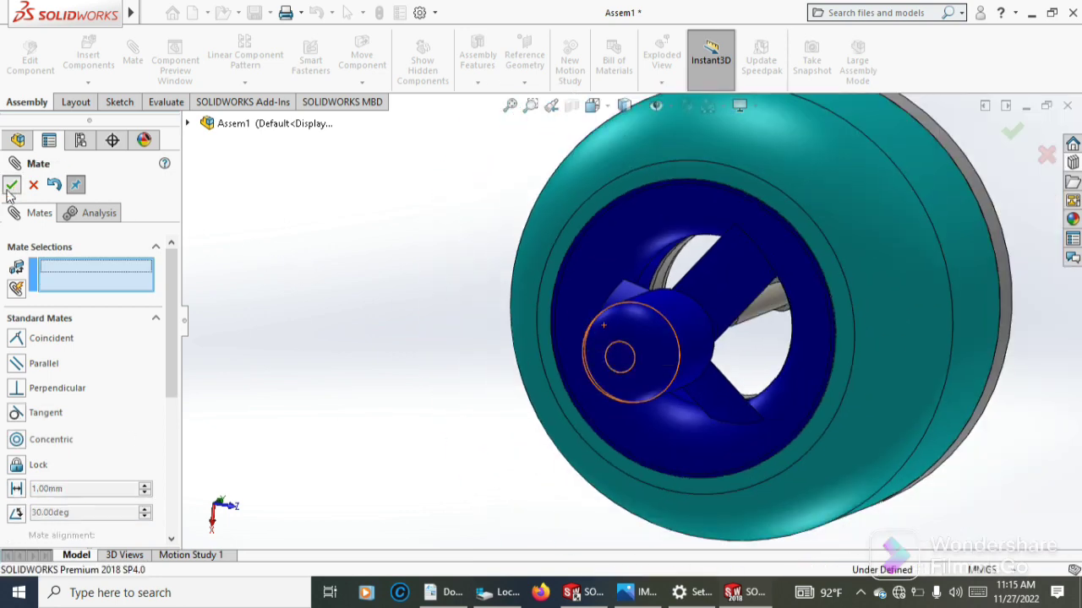
# Exit mating, orbit to a side view of the shaft, and open the Insert Components dropdown
pyautogui.press('Escape')
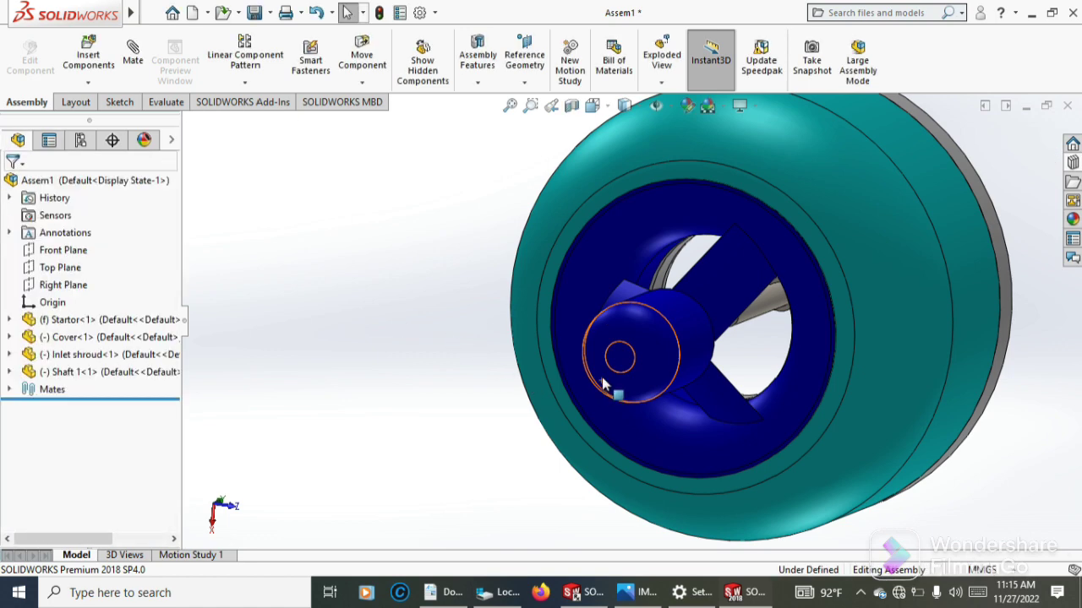
pyautogui.scroll(2, 603, 372)
pyautogui.scroll(2, 872, 287)
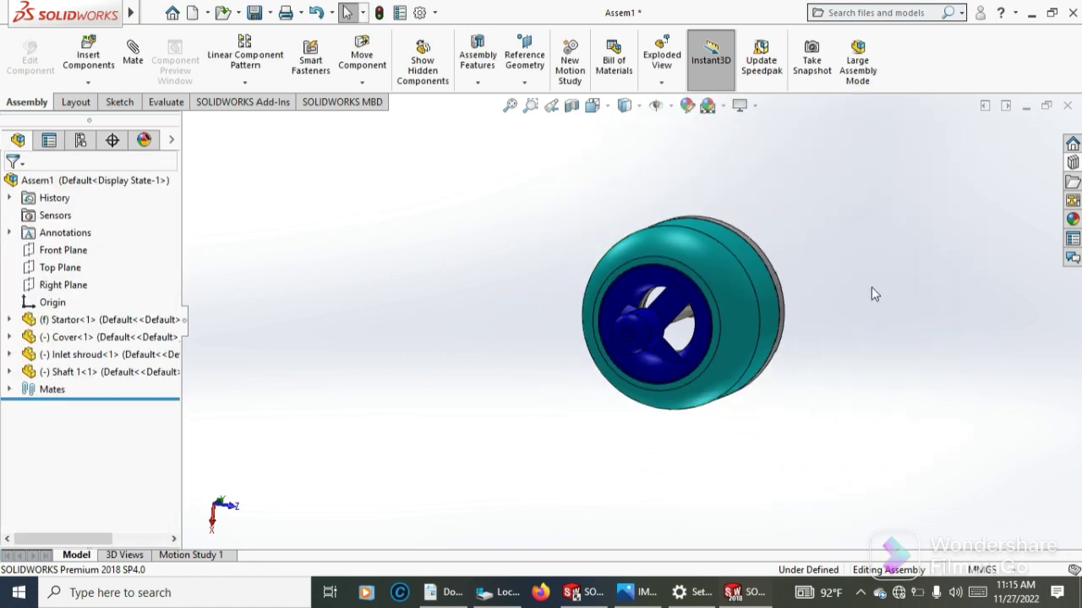
pyautogui.moveTo(804, 316)
pyautogui.mouseDown(button='middle')
pyautogui.moveTo(732, 396)
pyautogui.moveTo(715, 393)
pyautogui.moveTo(696, 324)
pyautogui.mouseUp(button='middle')
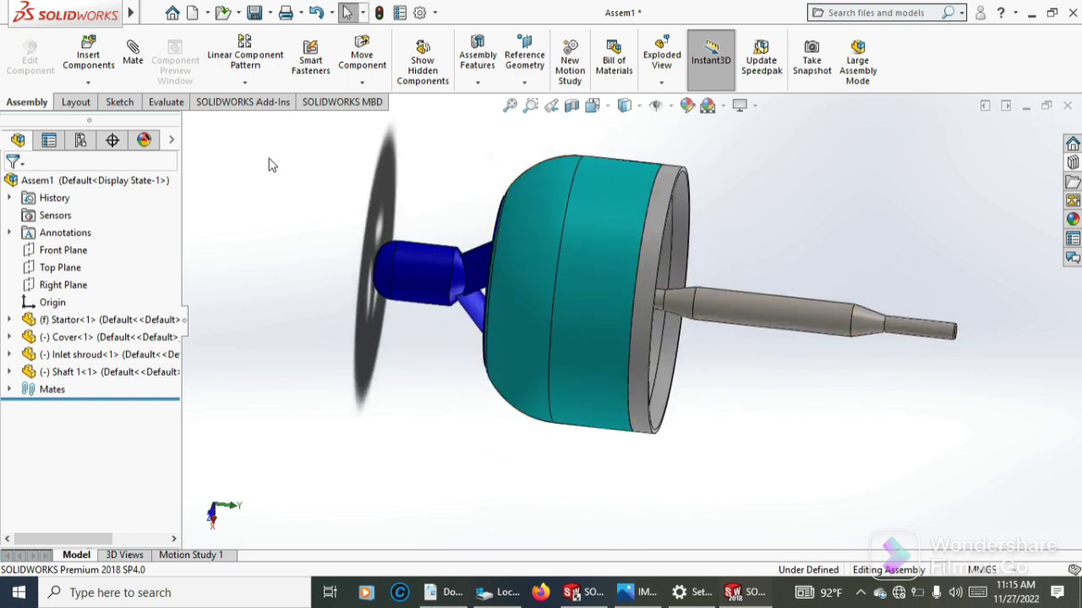
pyautogui.click(88, 82)
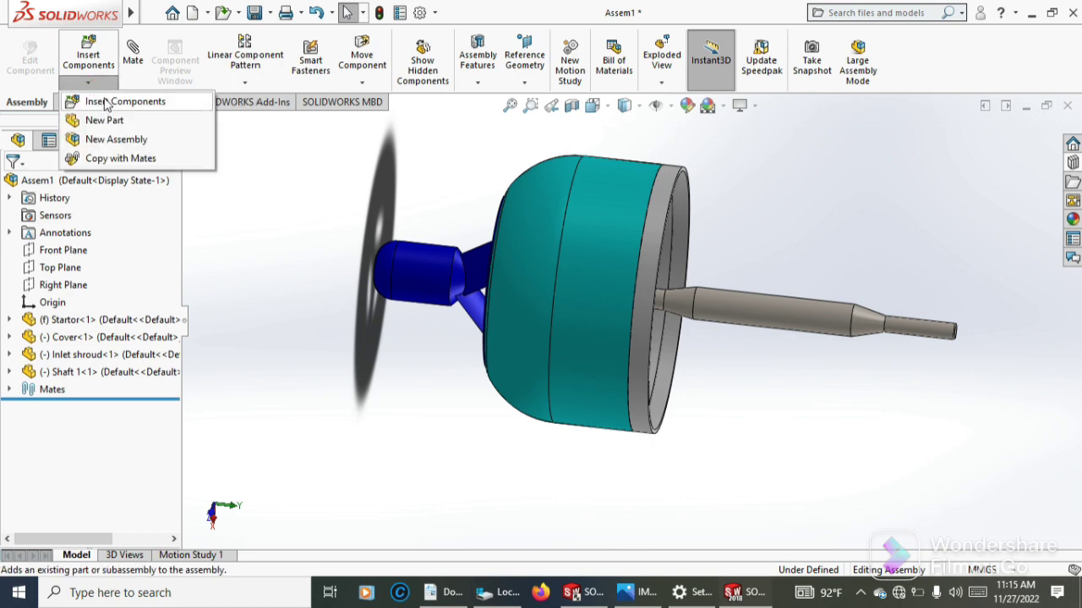
# Insert Compressor.SLDPRT and place it beside the shaft's free end
pyautogui.click(106, 101)
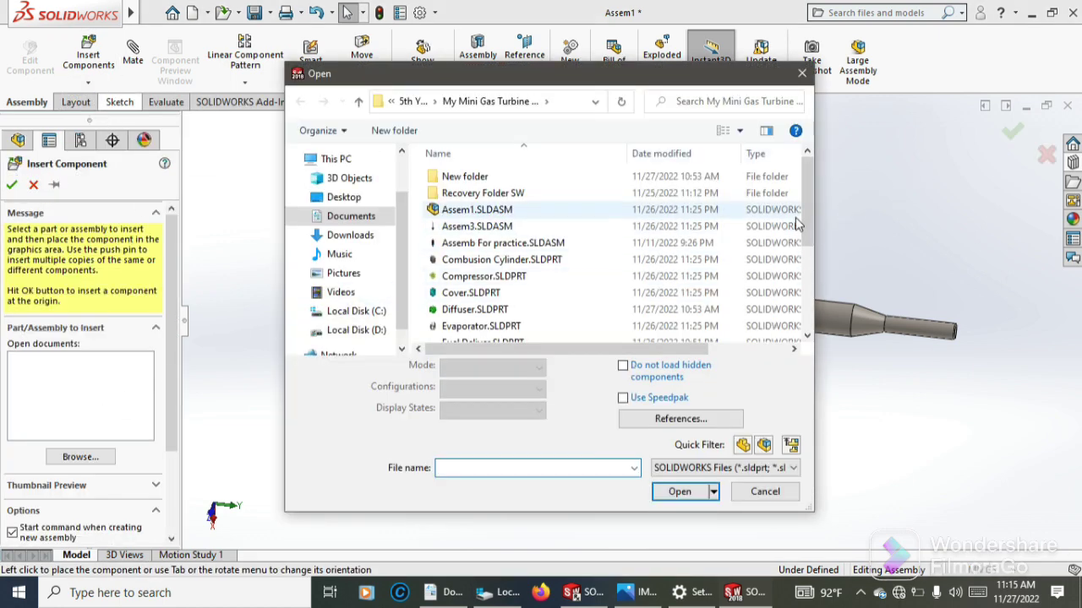
pyautogui.click(524, 276)
pyautogui.click(681, 466)
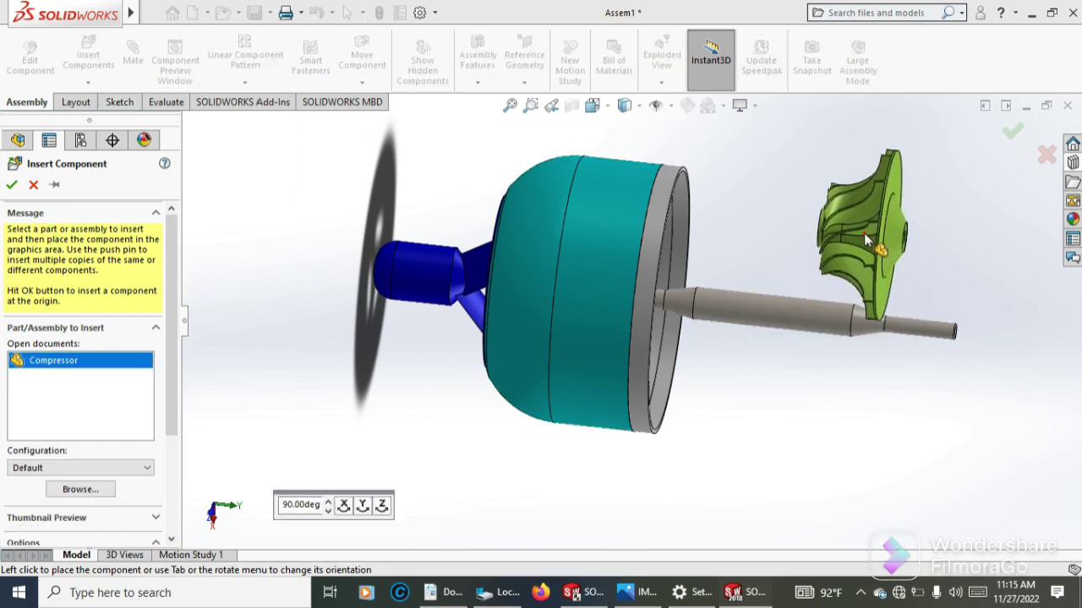
pyautogui.click(864, 235)
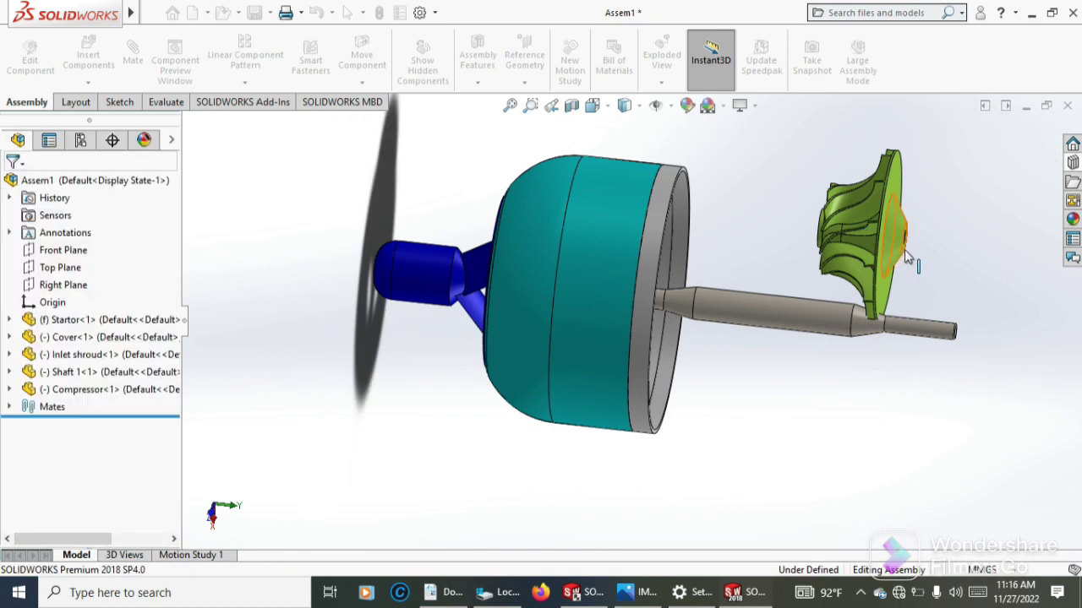
# Rotate and zoom to the compressor and select its 7 mm bore face as the first mate reference
pyautogui.scroll(-3, 923, 247)
pyautogui.press('Left')
pyautogui.press('Left')
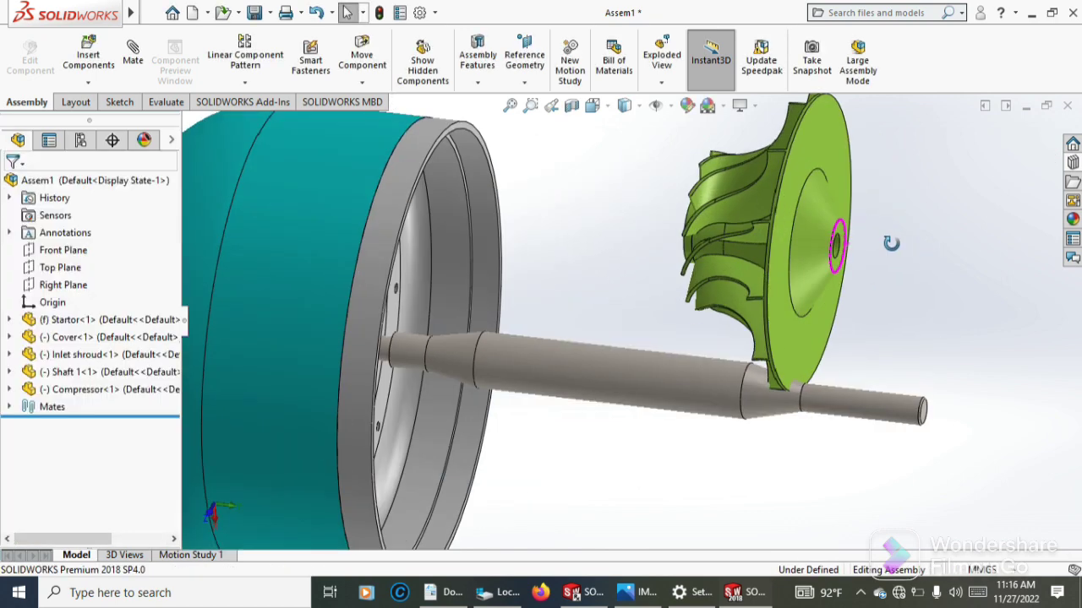
pyautogui.press('Left')
pyautogui.scroll(-2, 854, 261)
pyautogui.scroll(-2, 837, 256)
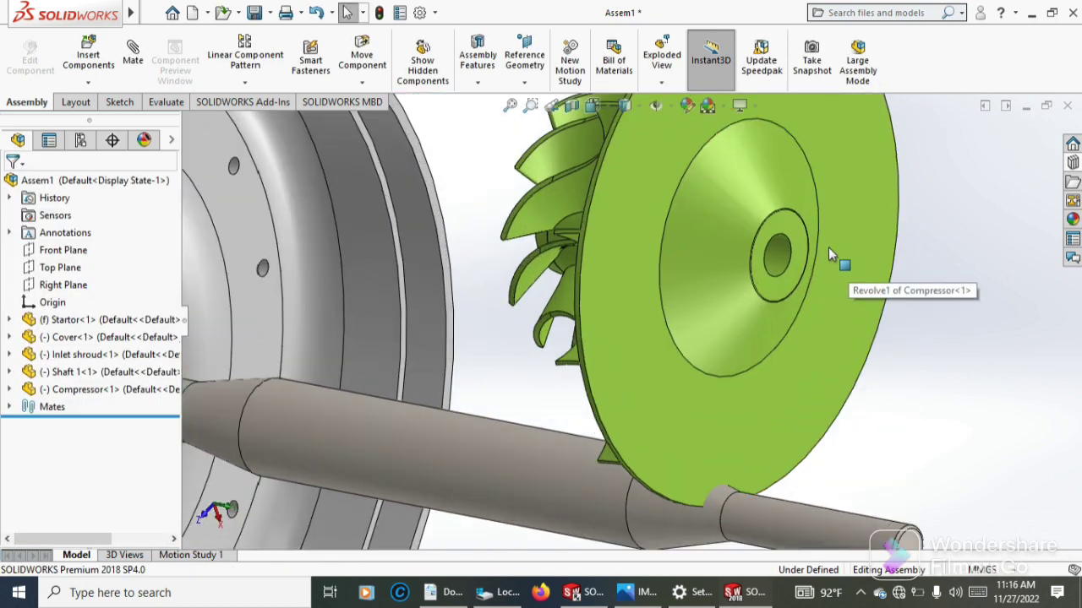
pyautogui.scroll(-2, 771, 267)
pyautogui.click(758, 267)
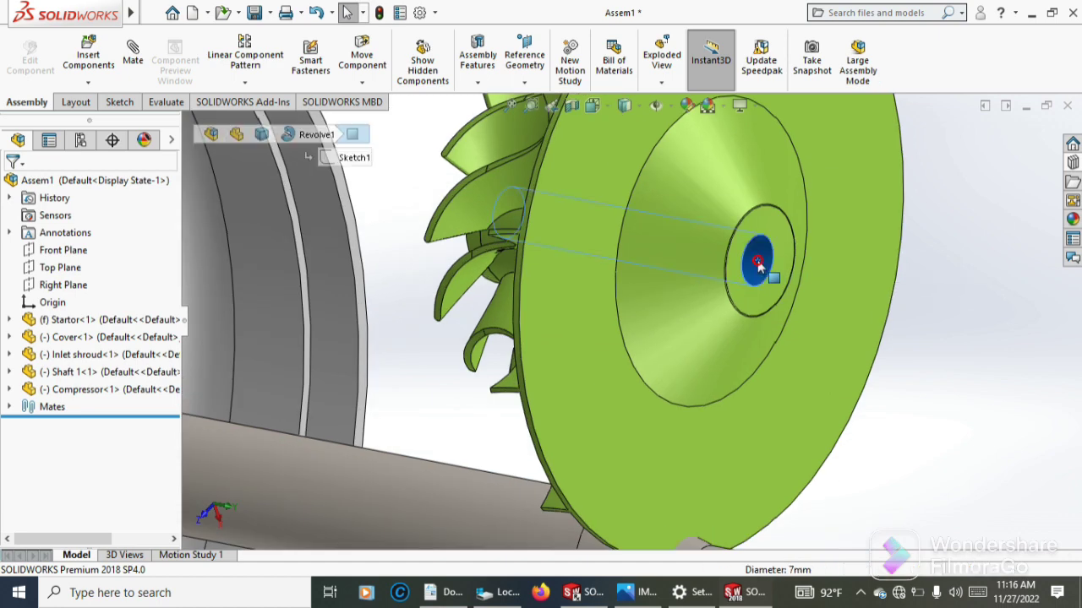
pyautogui.scroll(3, 845, 338)
pyautogui.press('Right')
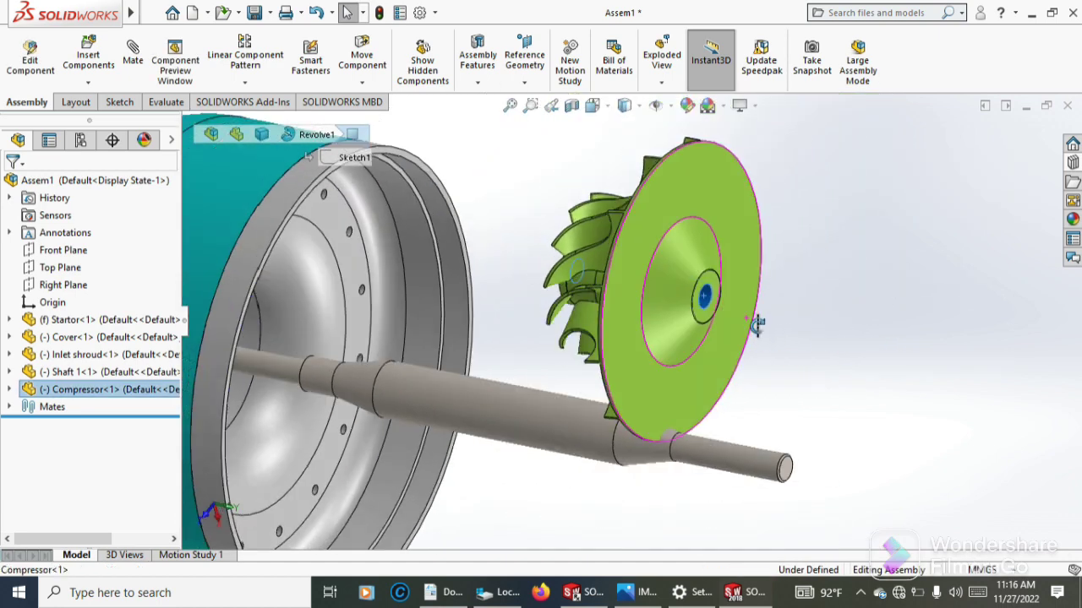
pyautogui.press('Right')
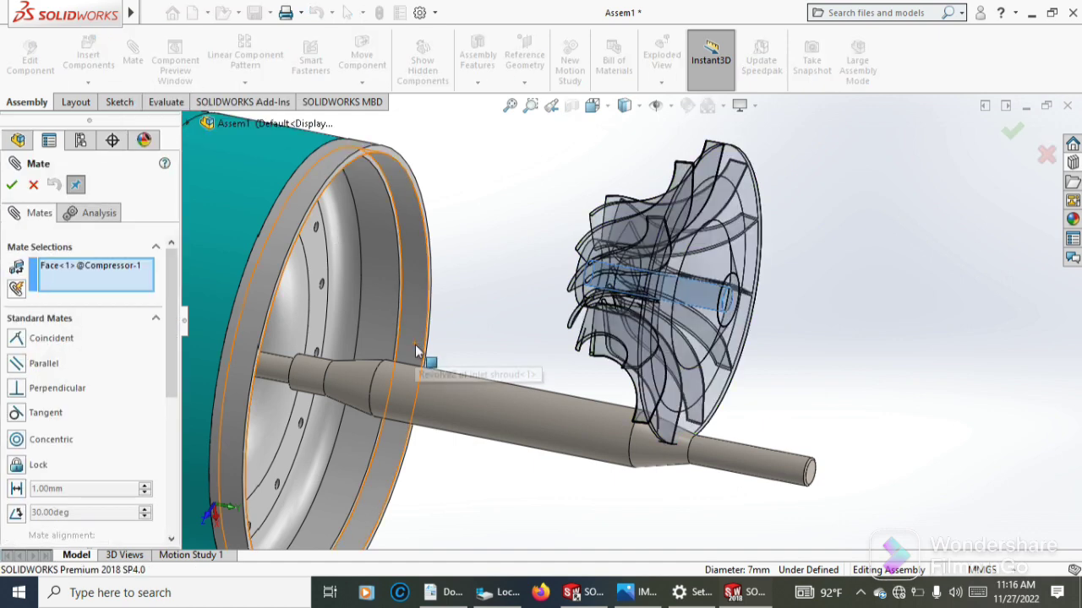
# Pick the shaft's cylindrical face and accept Concentric4, putting the compressor on the shaft axis
pyautogui.click(497, 409)
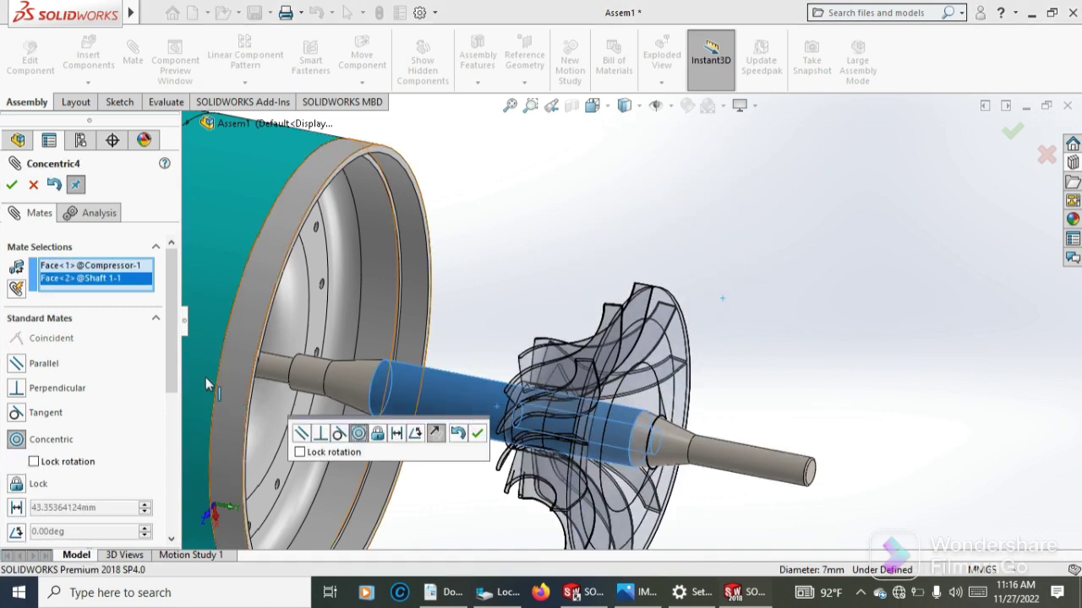
pyautogui.click(8, 187)
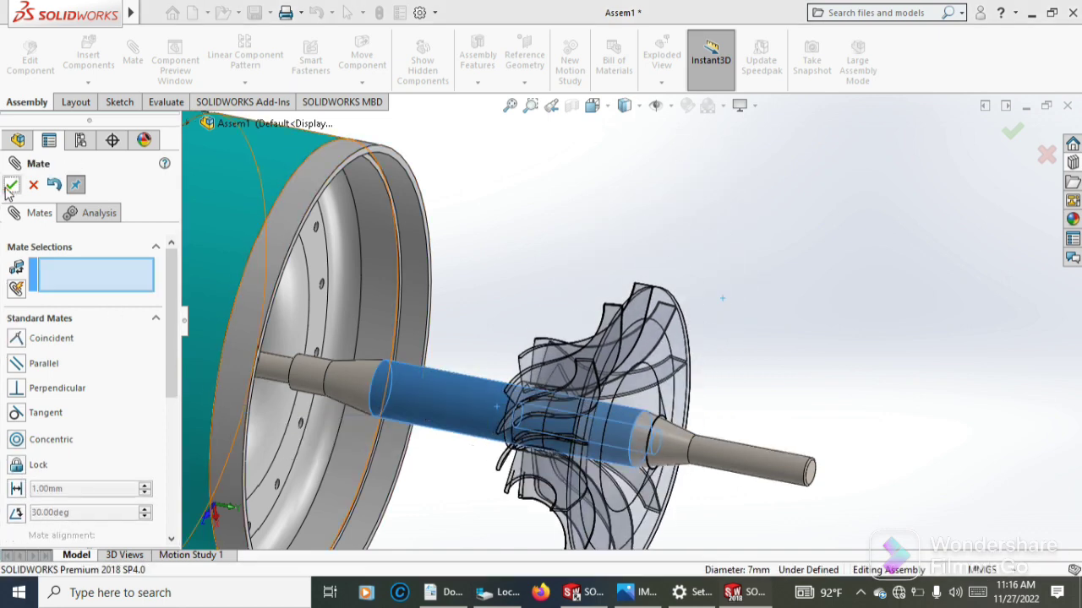
pyautogui.scroll(1, 523, 297)
# Slide the compressor along the shaft and select its hub hole edge
pyautogui.scroll(2, 564, 312)
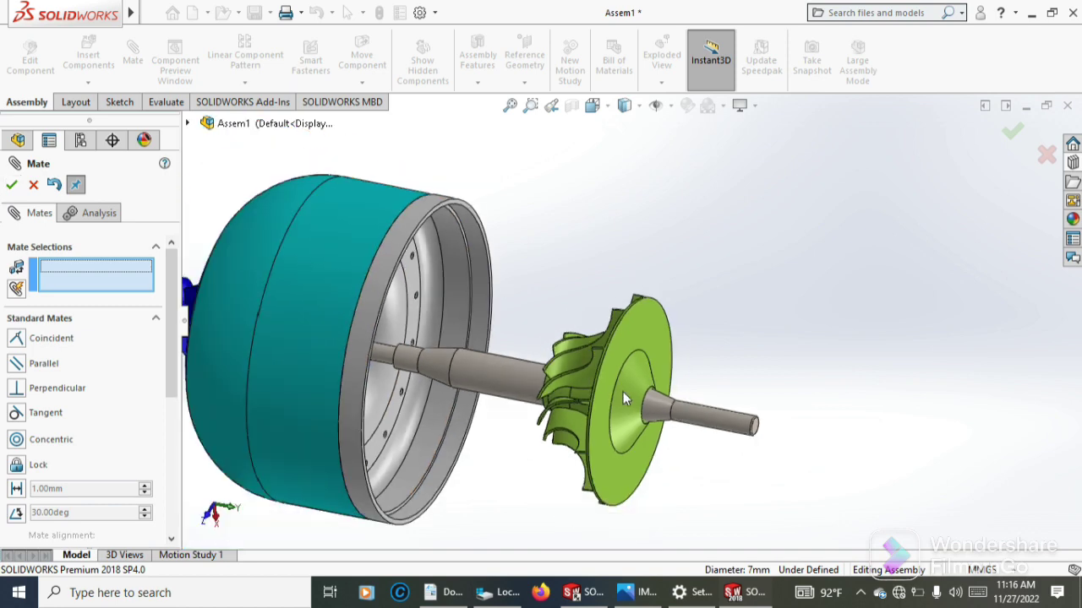
pyautogui.scroll(-2, 606, 376)
pyautogui.scroll(-2, 605, 376)
pyautogui.moveTo(623, 377); pyautogui.dragTo(950, 433)
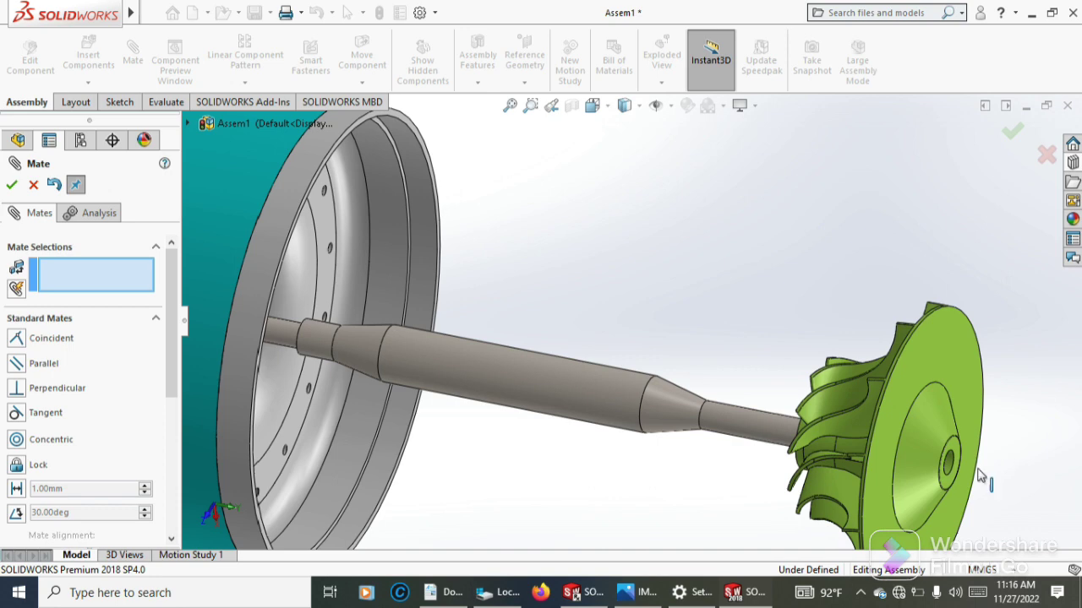
pyautogui.moveTo(980, 477); pyautogui.dragTo(913, 490, button='middle')
pyautogui.scroll(-4, 908, 482)
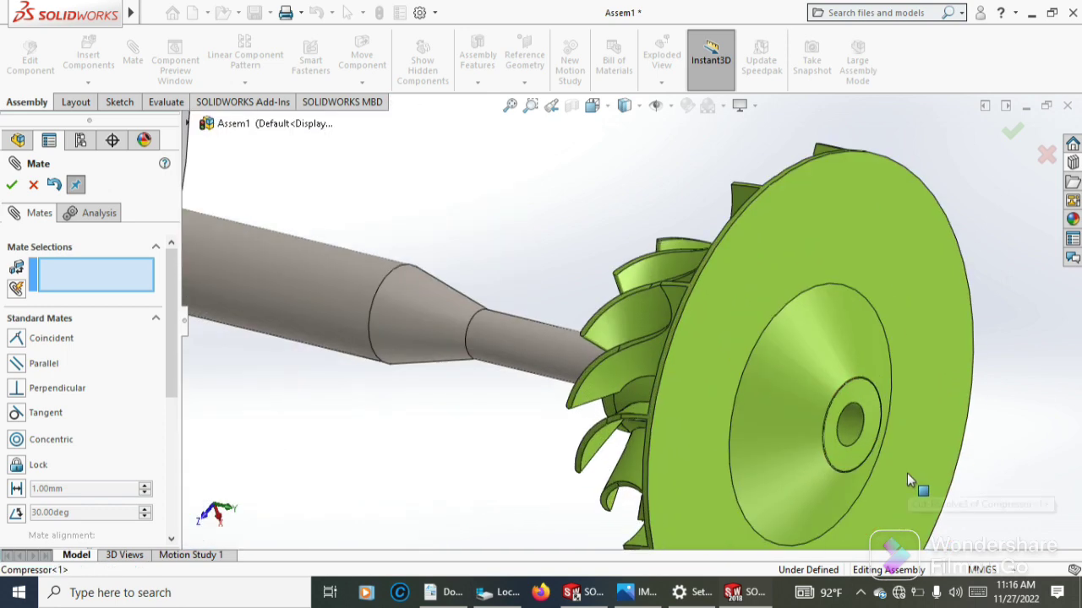
pyautogui.scroll(-2, 870, 440)
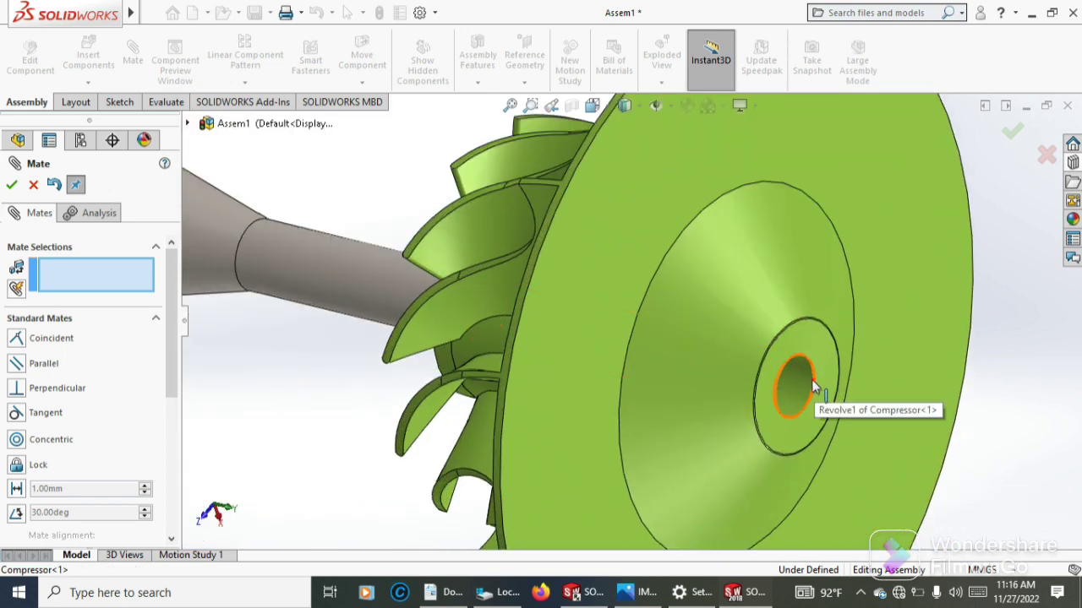
pyautogui.click(814, 386)
pyautogui.scroll(5, 777, 393)
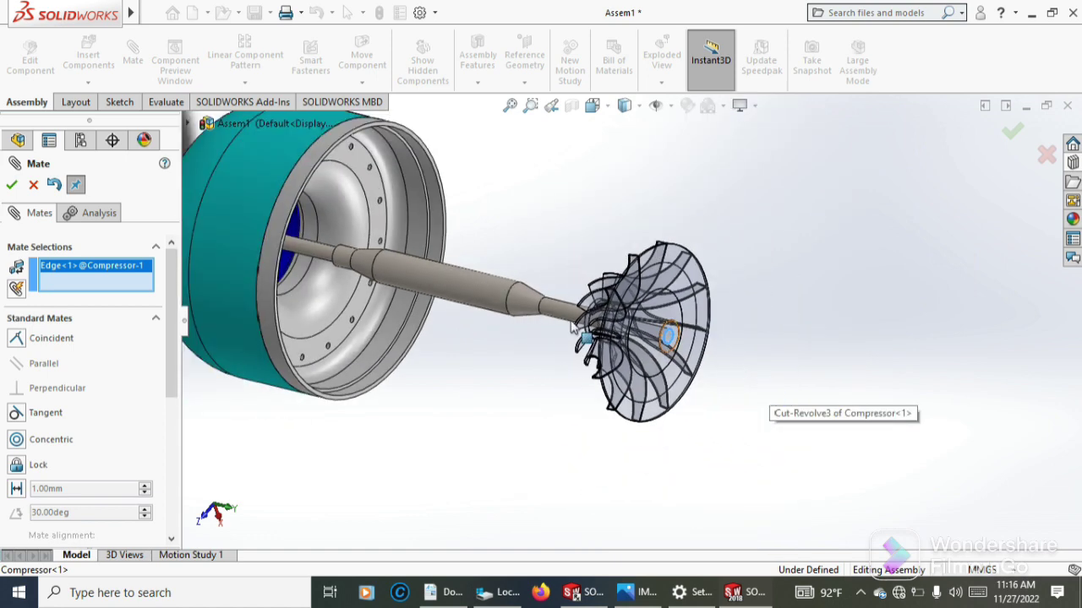
pyautogui.scroll(1, 572, 328)
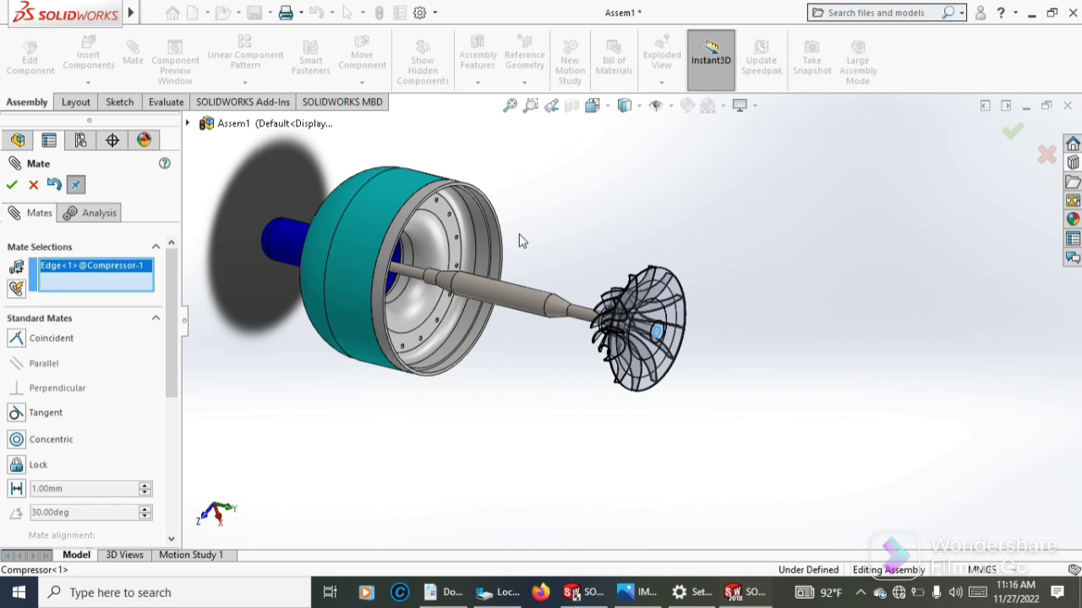
# Pick the shaft step edge inside the inlet, accept the coincident mate, and close mating
pyautogui.scroll(-1, 452, 306)
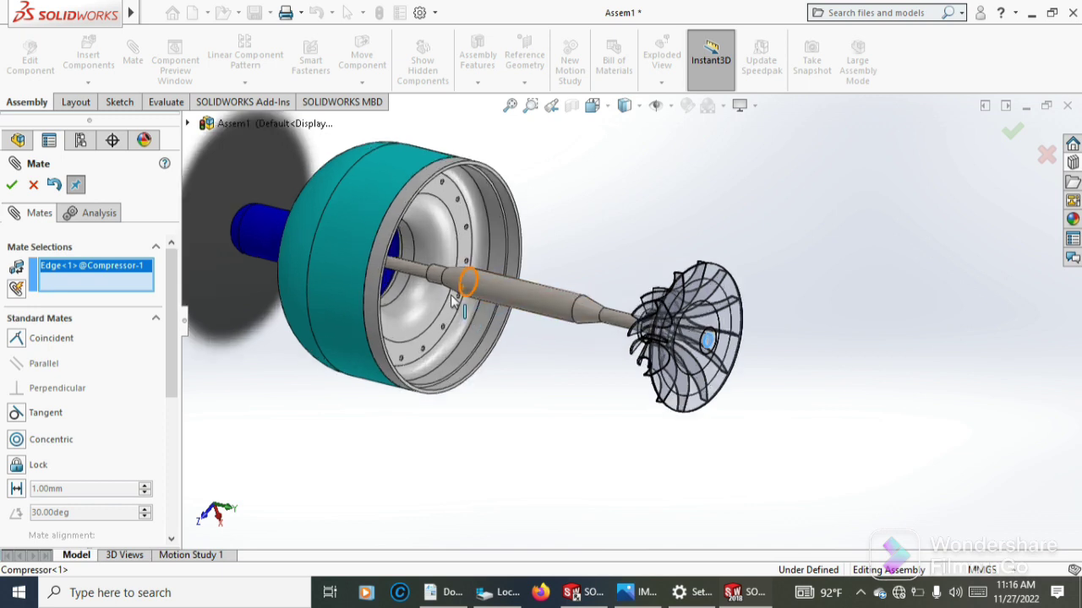
pyautogui.scroll(-2, 452, 306)
pyautogui.scroll(-2, 449, 311)
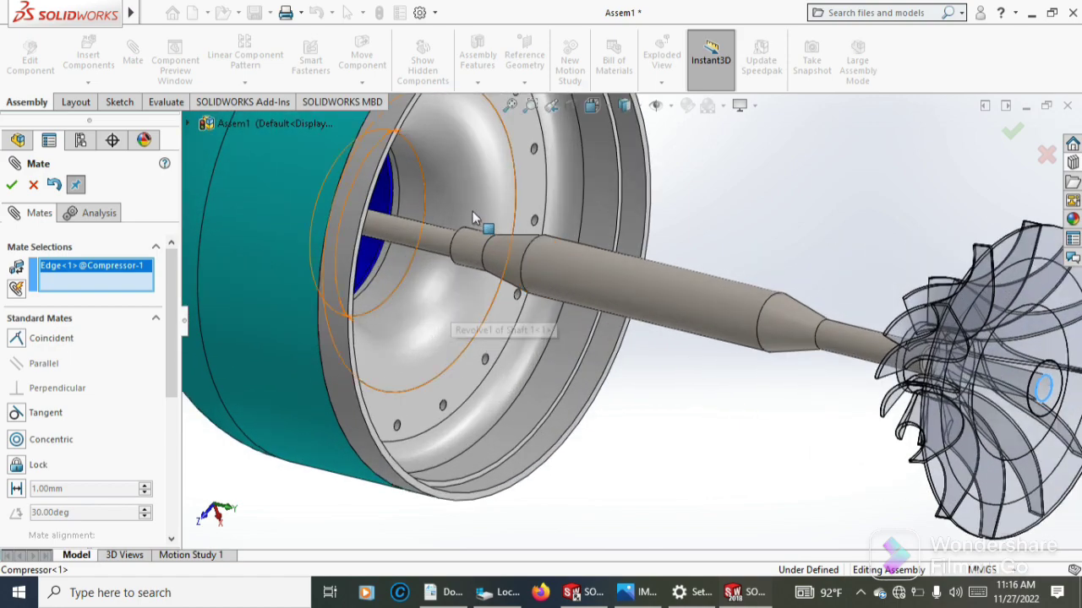
pyautogui.scroll(-2, 537, 304)
pyautogui.scroll(-2, 537, 304)
pyautogui.moveTo(537, 305)
pyautogui.mouseDown(button='middle')
pyautogui.moveTo(599, 405)
pyautogui.moveTo(563, 355)
pyautogui.mouseUp(button='middle')
pyautogui.scroll(-2, 563, 355)
pyautogui.scroll(-2, 565, 341)
pyautogui.scroll(-2, 565, 332)
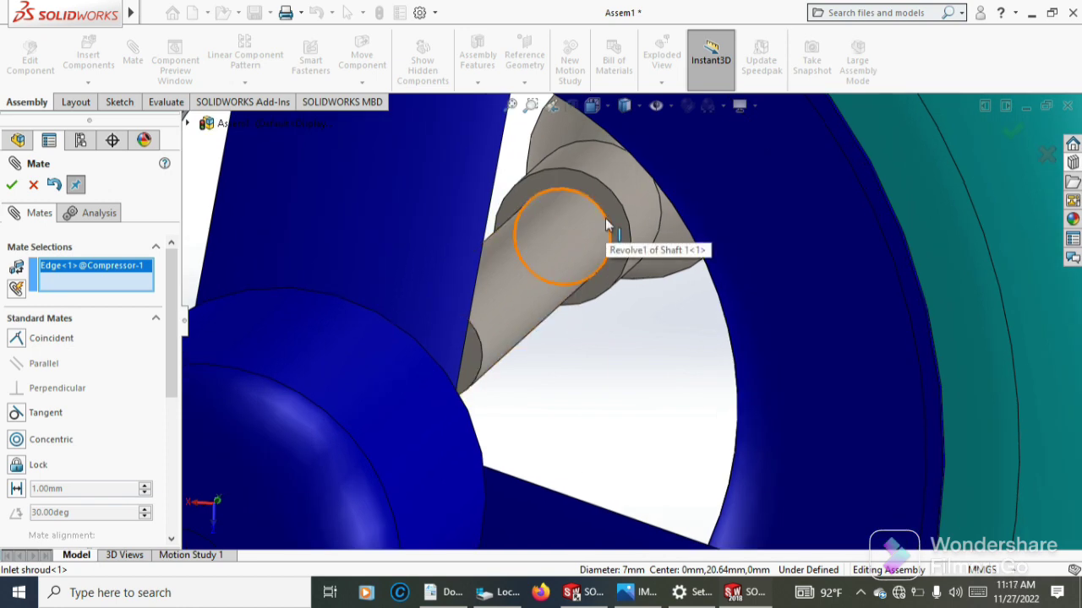
pyautogui.click(605, 225)
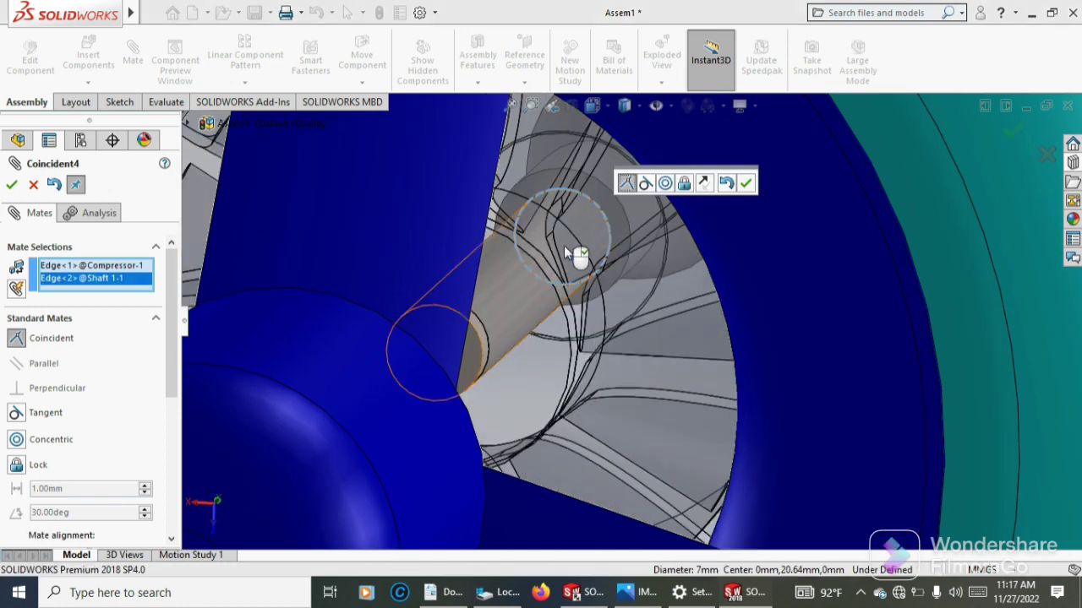
pyautogui.click(12, 186)
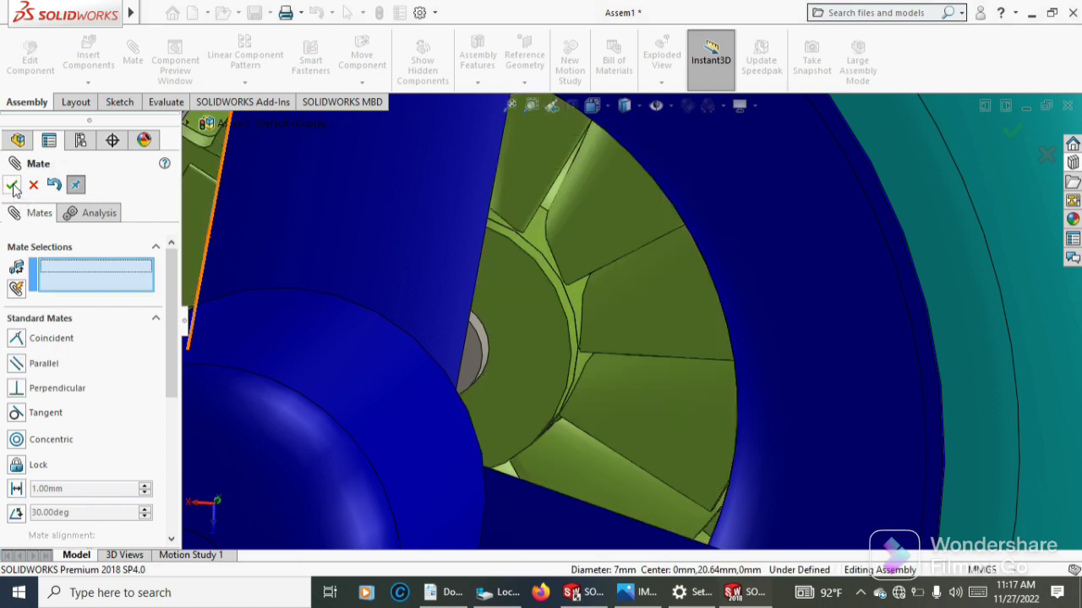
pyautogui.click(12, 185)
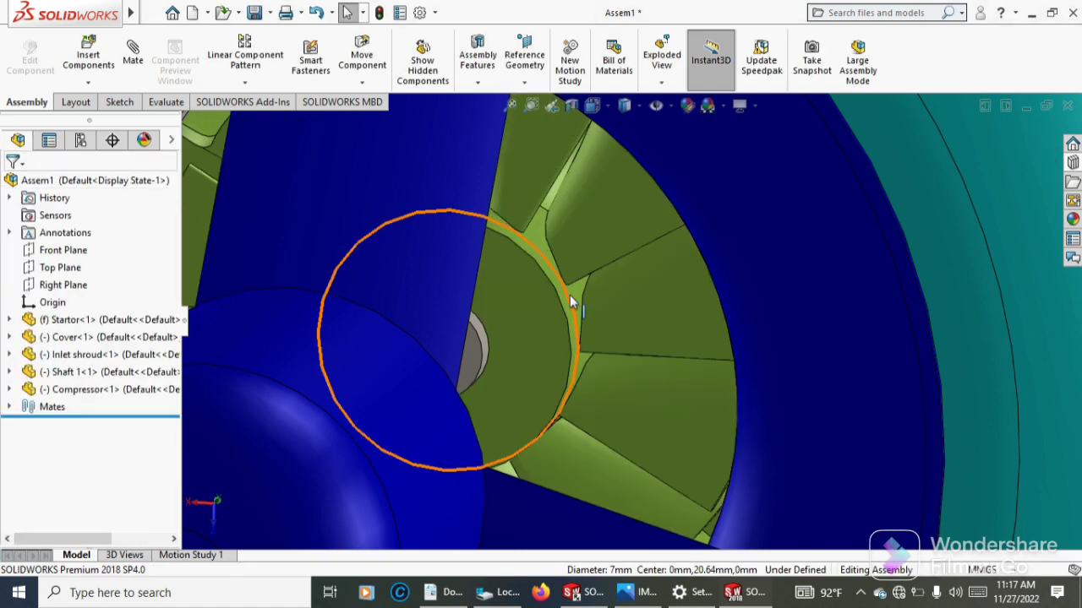
# Orbit and zoom around the assembly, spinning the compressor on the shaft to inspect it
pyautogui.scroll(5, 572, 303)
pyautogui.scroll(5, 568, 296)
pyautogui.scroll(2, 784, 261)
pyautogui.moveTo(784, 261)
pyautogui.mouseDown(button='middle')
pyautogui.moveTo(732, 287)
pyautogui.moveTo(642, 276)
pyautogui.mouseUp(button='middle')
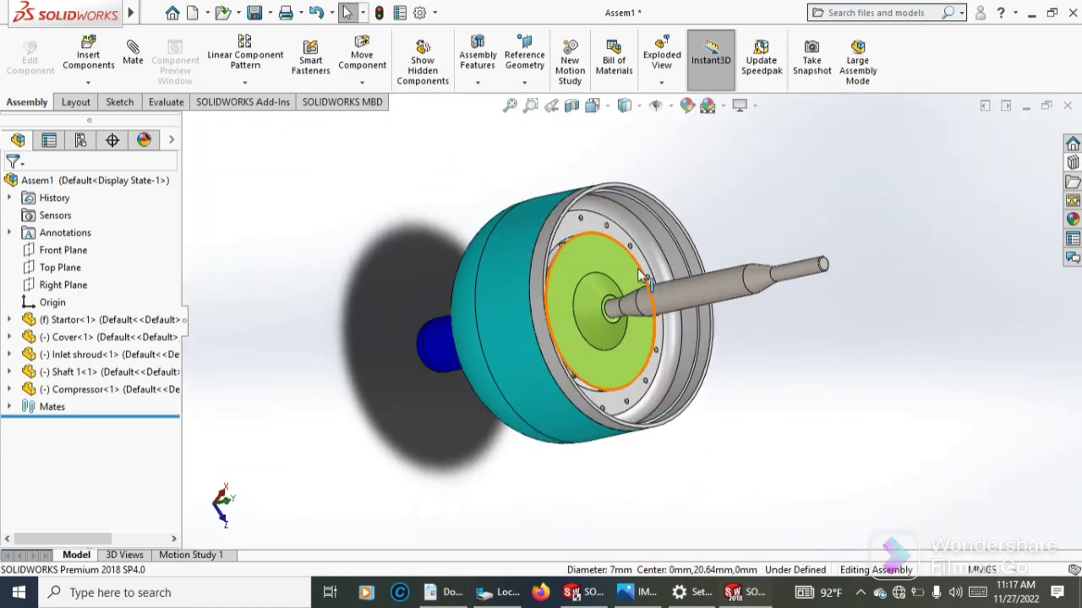
pyautogui.scroll(-2, 601, 285)
pyautogui.scroll(-3, 616, 285)
pyautogui.scroll(-3, 609, 267)
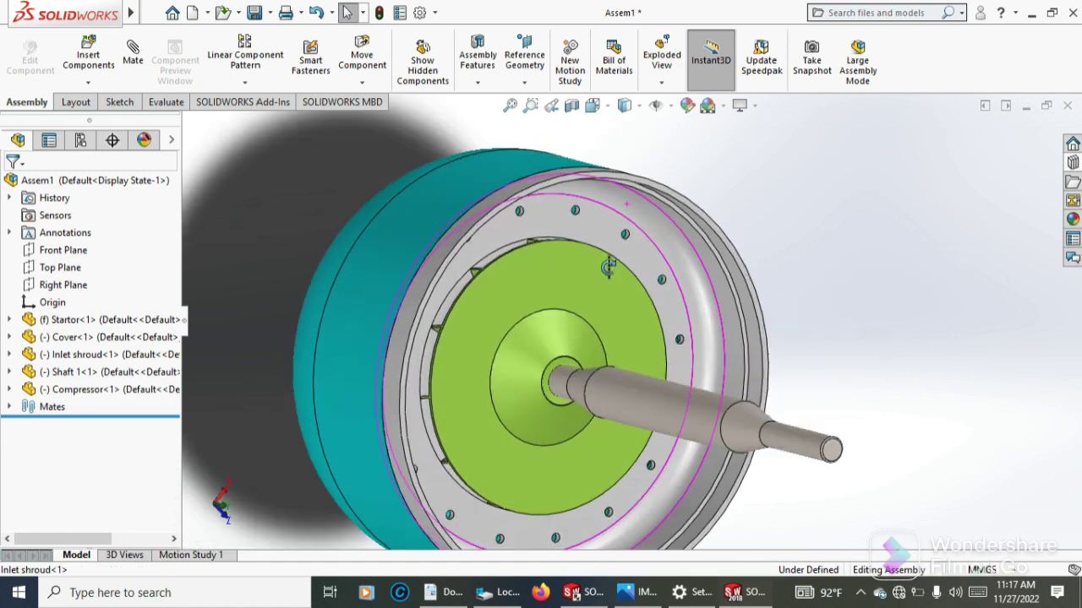
pyautogui.scroll(-1, 592, 287)
pyautogui.scroll(-2, 575, 309)
pyautogui.scroll(-2, 567, 301)
pyautogui.scroll(-3, 565, 300)
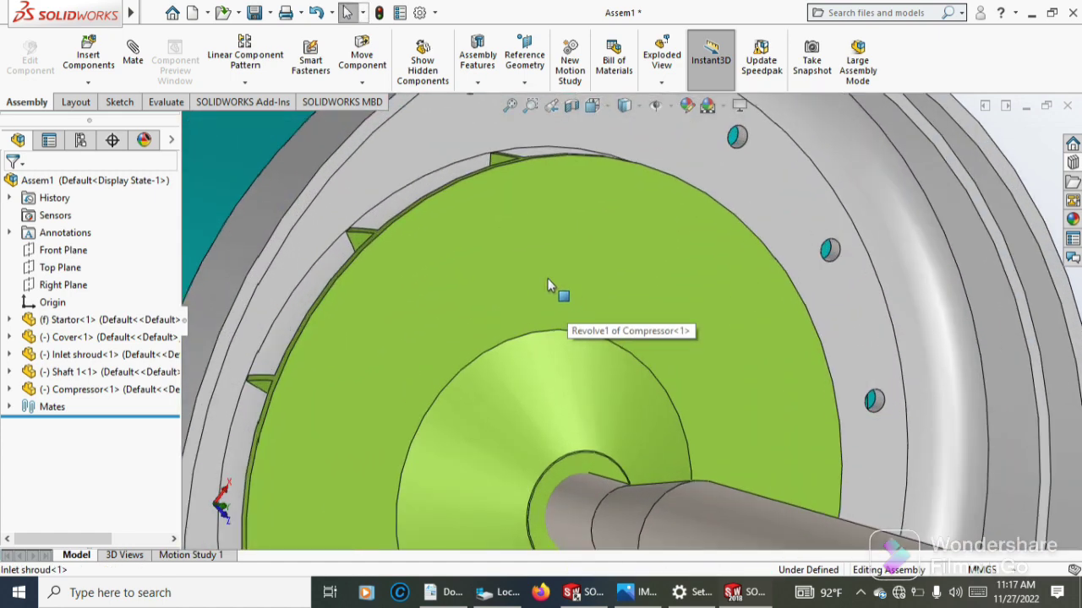
pyautogui.moveTo(501, 266)
pyautogui.mouseDown()
pyautogui.moveTo(386, 488)
pyautogui.moveTo(424, 353)
pyautogui.moveTo(632, 266)
pyautogui.moveTo(595, 233)
pyautogui.moveTo(557, 255)
pyautogui.mouseUp()
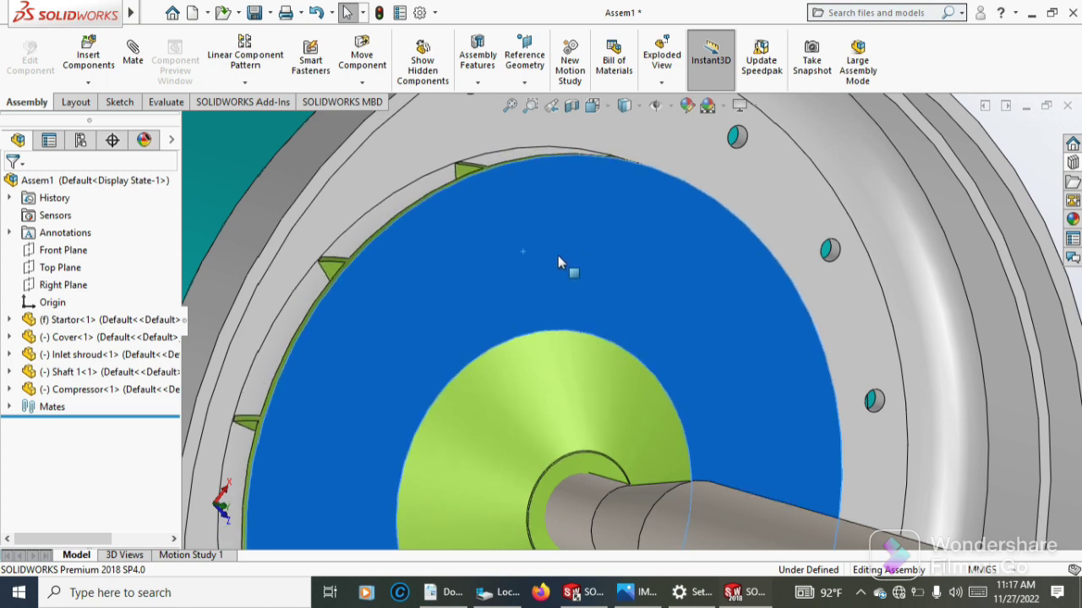
pyautogui.moveTo(558, 255); pyautogui.dragTo(607, 263, button='middle')
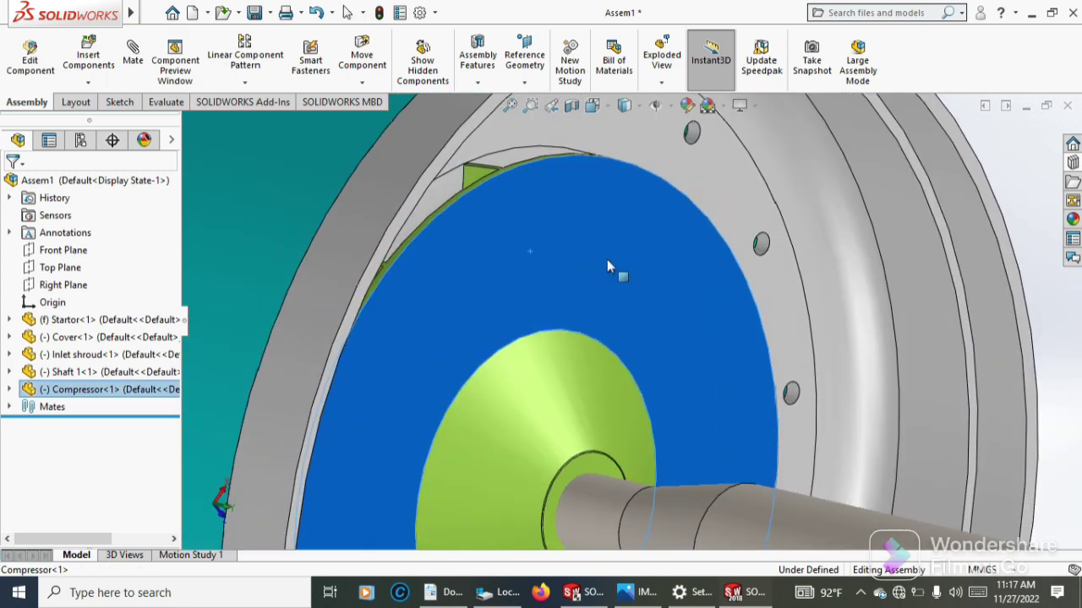
# Zoom to fit, orbit to a side view of the housing, and start Insert Components
pyautogui.press('f')
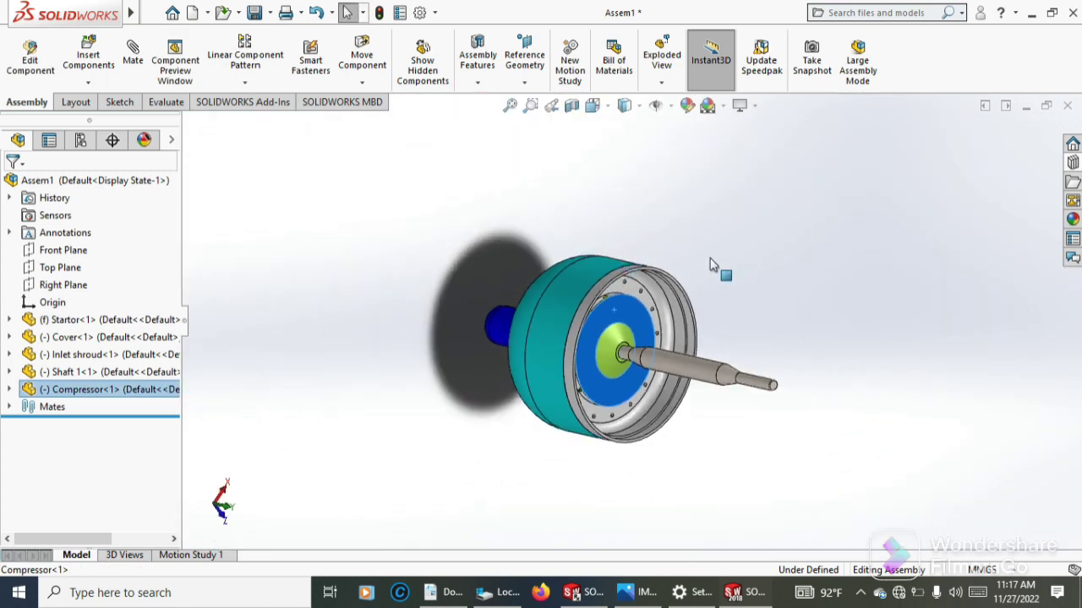
pyautogui.moveTo(720, 338)
pyautogui.mouseDown(button='middle')
pyautogui.moveTo(777, 334)
pyautogui.moveTo(587, 363)
pyautogui.mouseUp(button='middle')
pyautogui.scroll(-3, 604, 359)
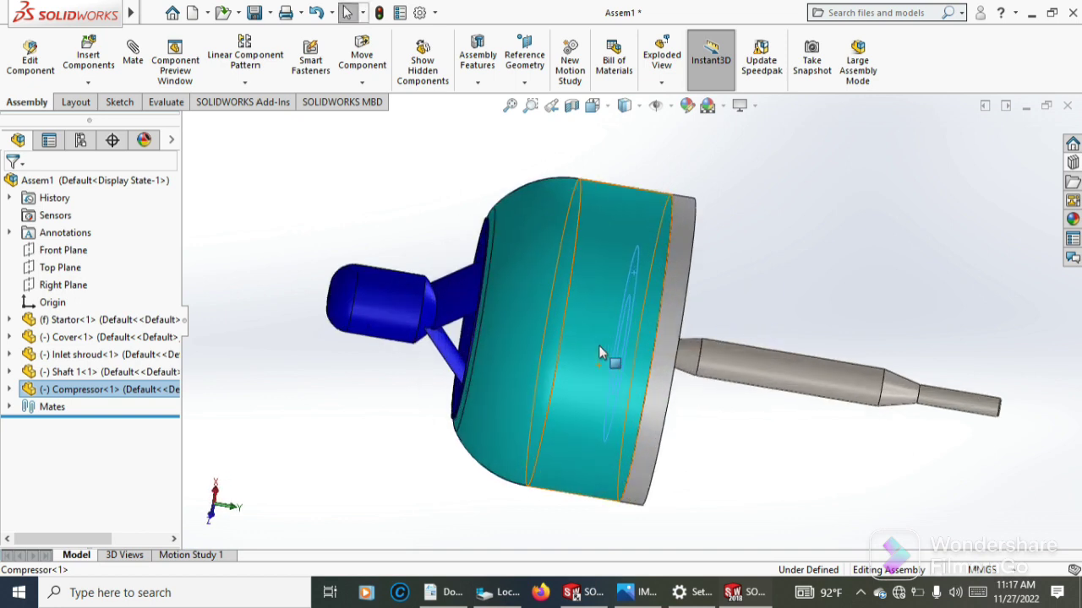
pyautogui.click(93, 87)
pyautogui.click(97, 98)
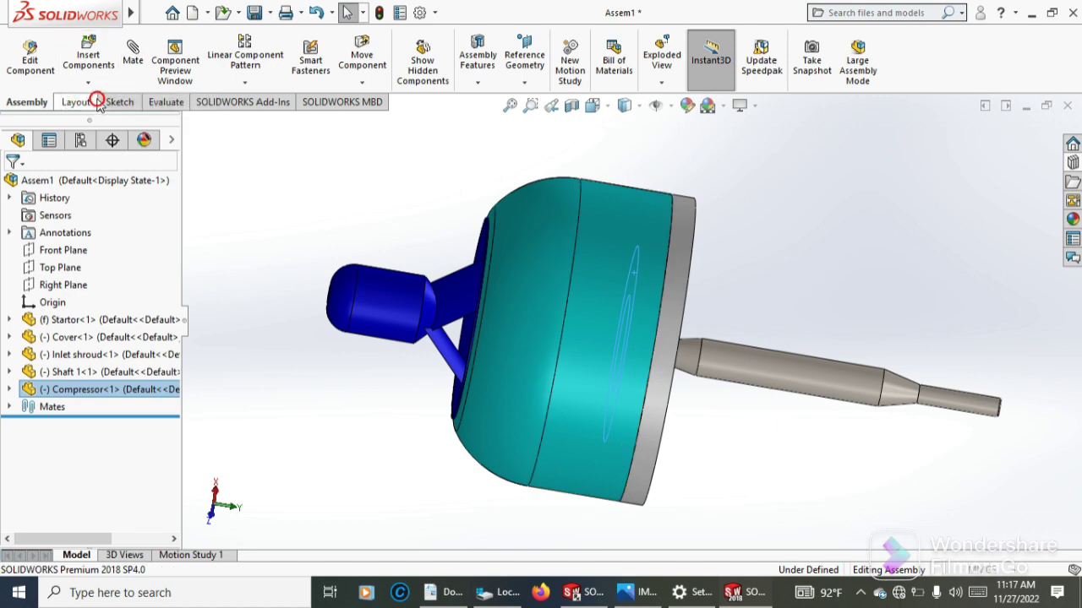
# Browse to Diffuser.SLDPRT and place it in the assembly beside the shaft
pyautogui.click(80, 456)
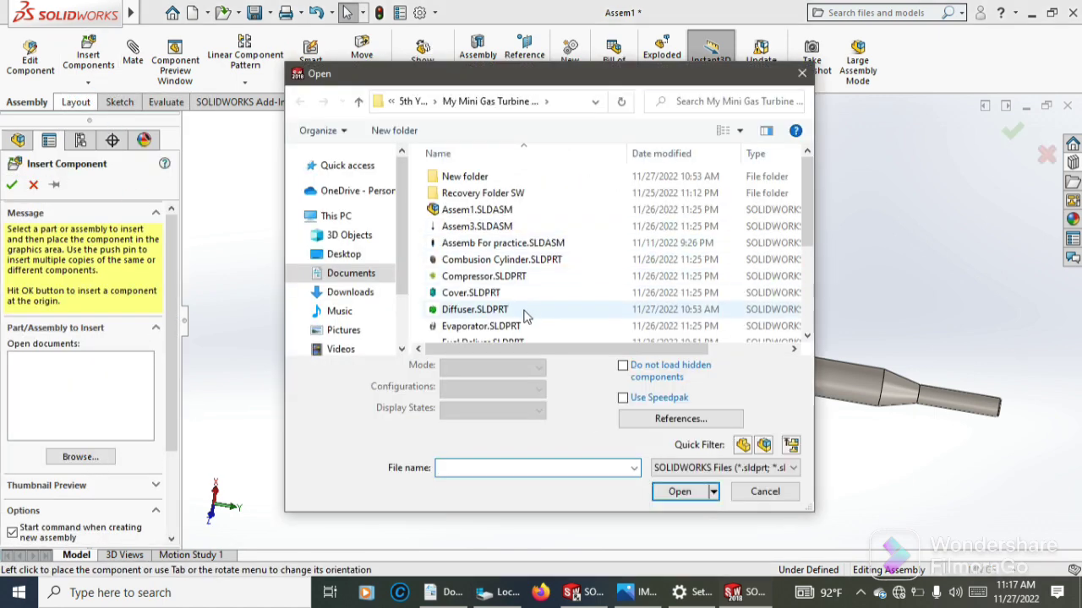
pyautogui.click(528, 311)
pyautogui.click(679, 467)
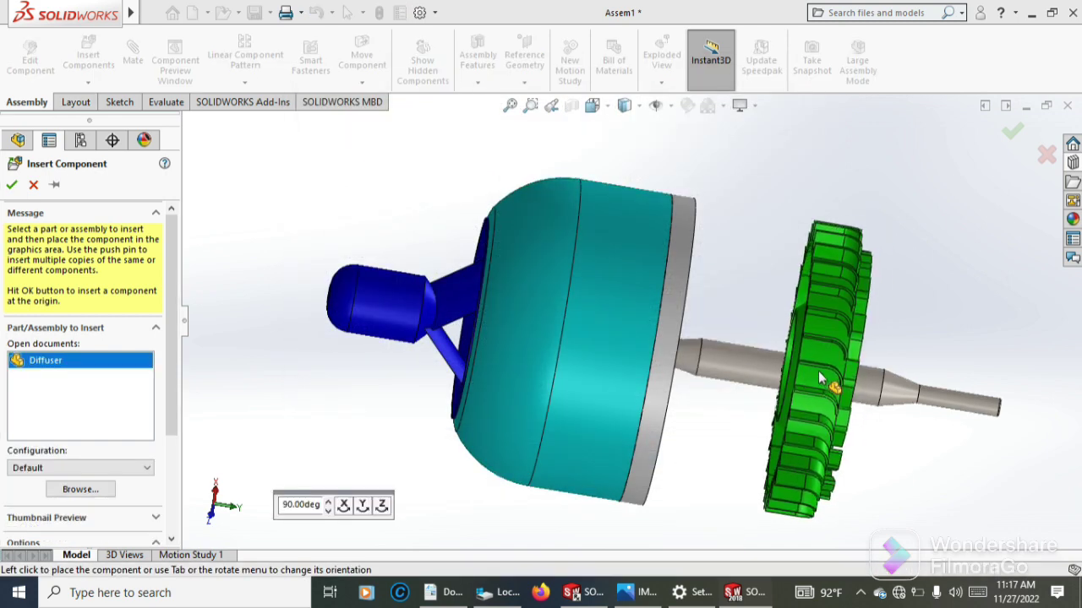
pyautogui.click(825, 373)
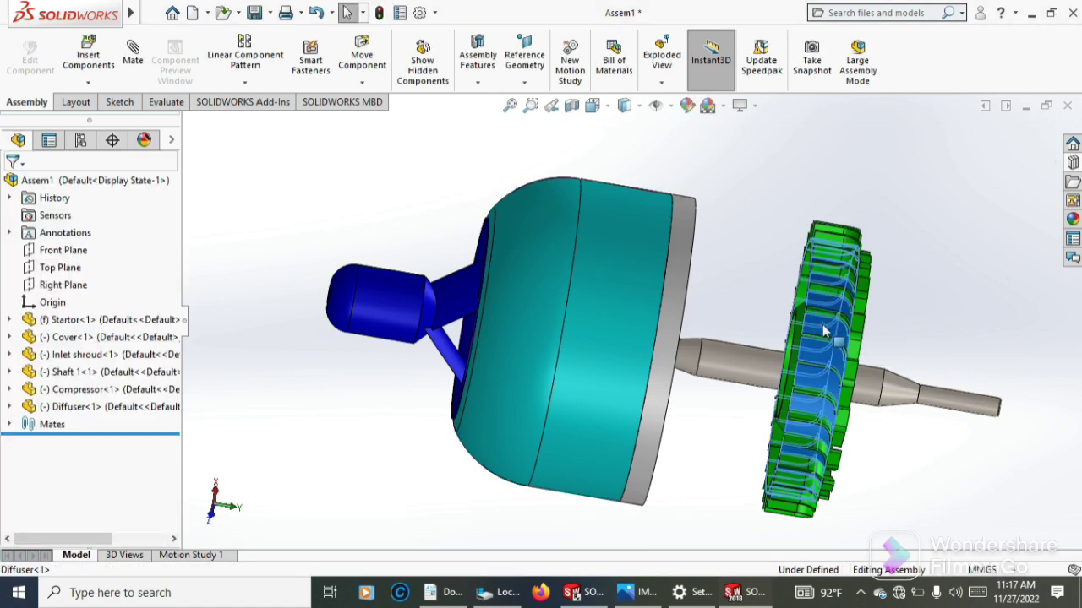
# Rotate the Diffuser about 167° with Move with Triad so its bladed side faces the housing
pyautogui.rightClick(825, 331)
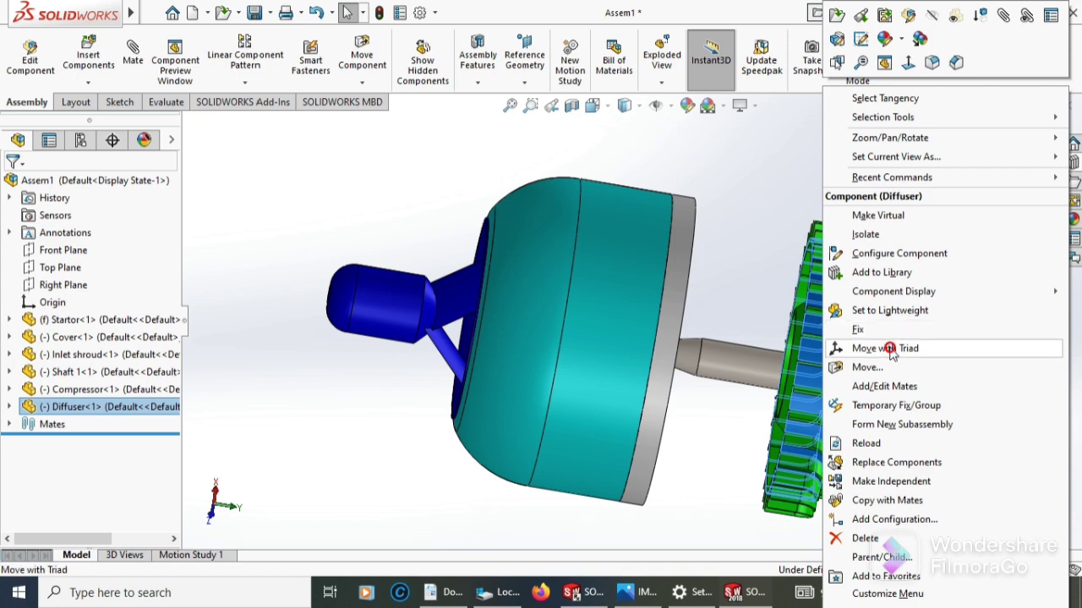
pyautogui.click(890, 350)
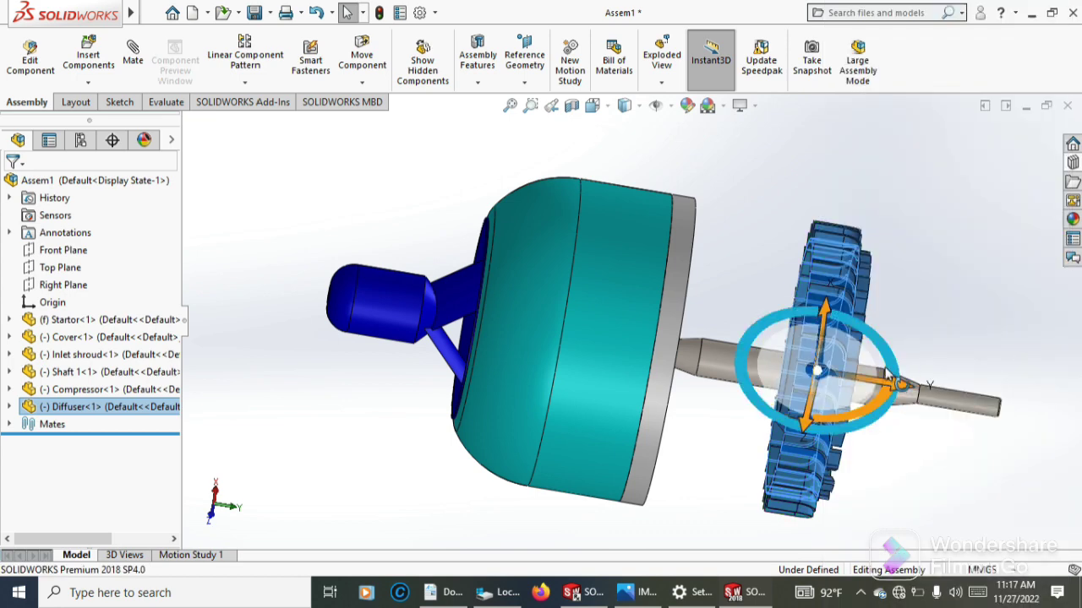
pyautogui.moveTo(889, 378)
pyautogui.mouseDown()
pyautogui.moveTo(741, 463)
pyautogui.moveTo(663, 414)
pyautogui.mouseUp()
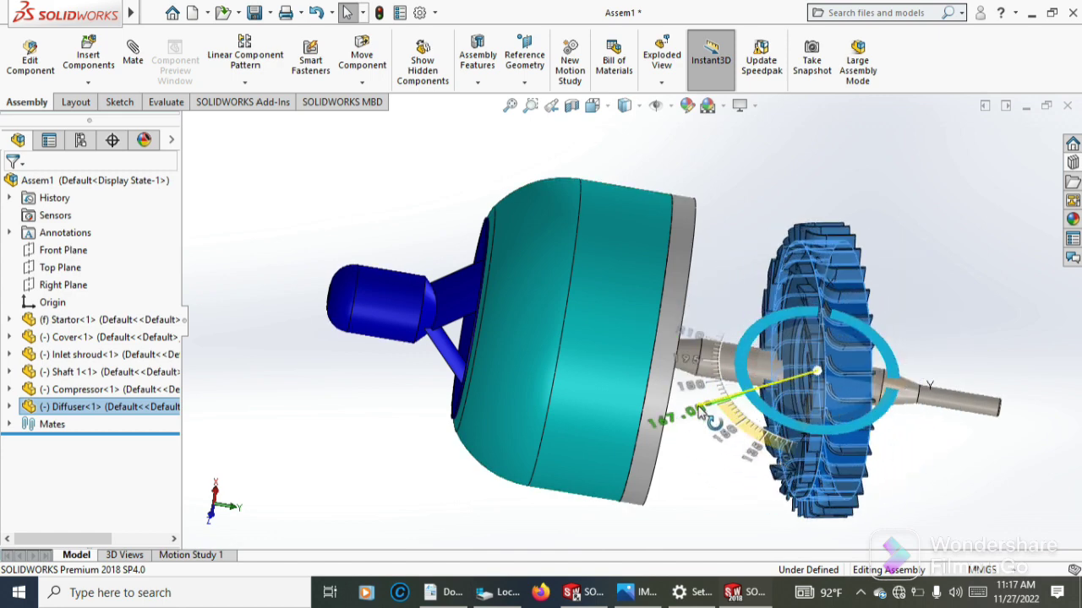
pyautogui.click(767, 229)
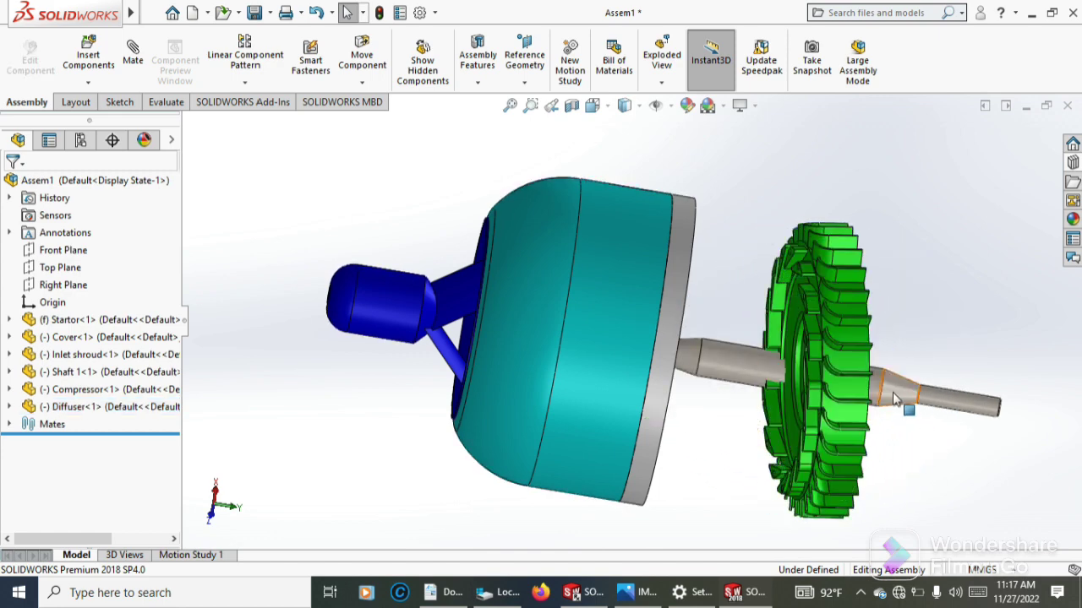
# Orbit to the Diffuser's inner side and select its 30 mm bore face
pyautogui.scroll(-1, 853, 376)
pyautogui.scroll(-1, 878, 325)
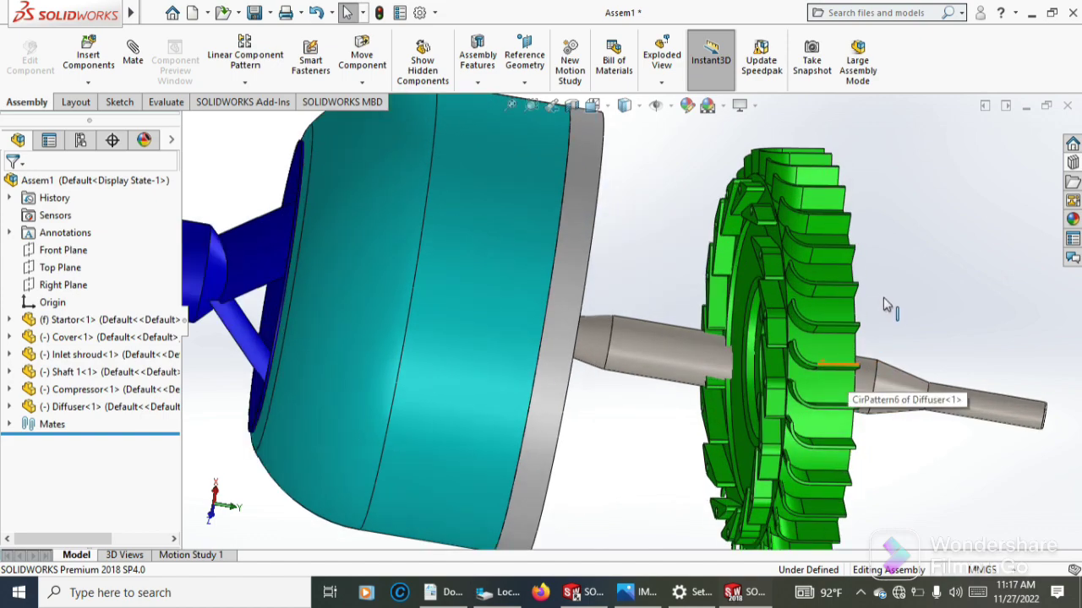
pyautogui.scroll(-1, 853, 306)
pyautogui.moveTo(853, 306); pyautogui.dragTo(963, 334, button='middle')
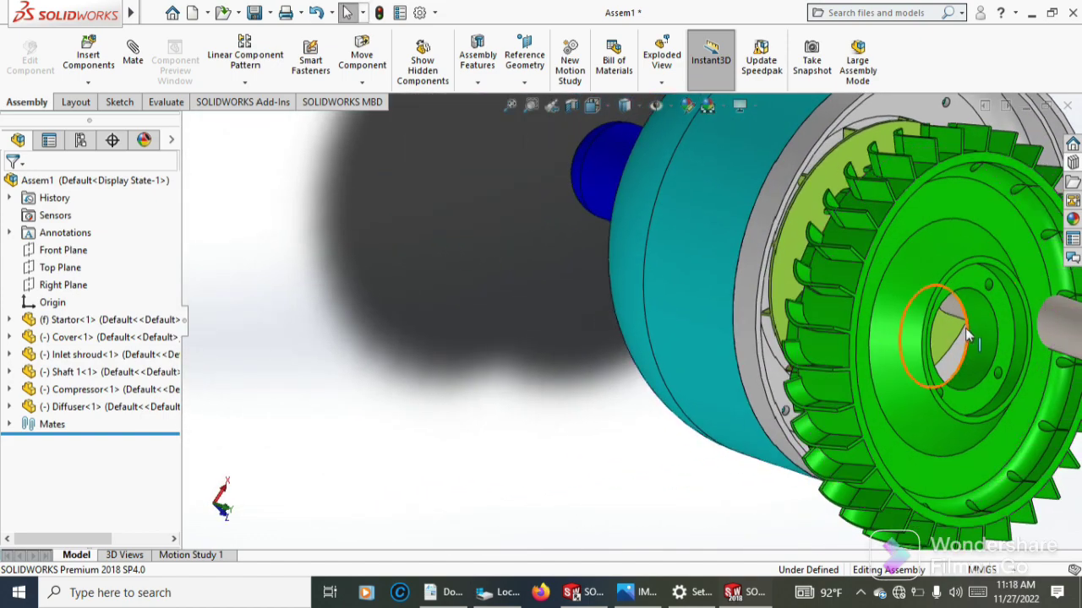
pyautogui.click(974, 338)
pyautogui.scroll(2, 930, 338)
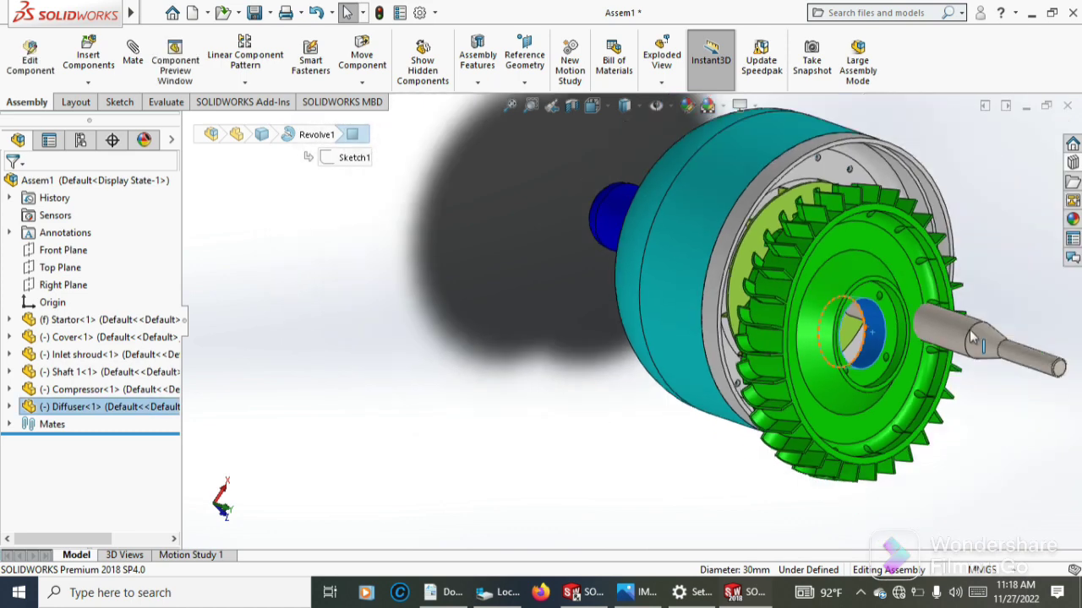
pyautogui.scroll(2, 904, 334)
# Add a Concentric mate between the Diffuser bore face and the shaft's cylindrical face
pyautogui.click(132, 56)
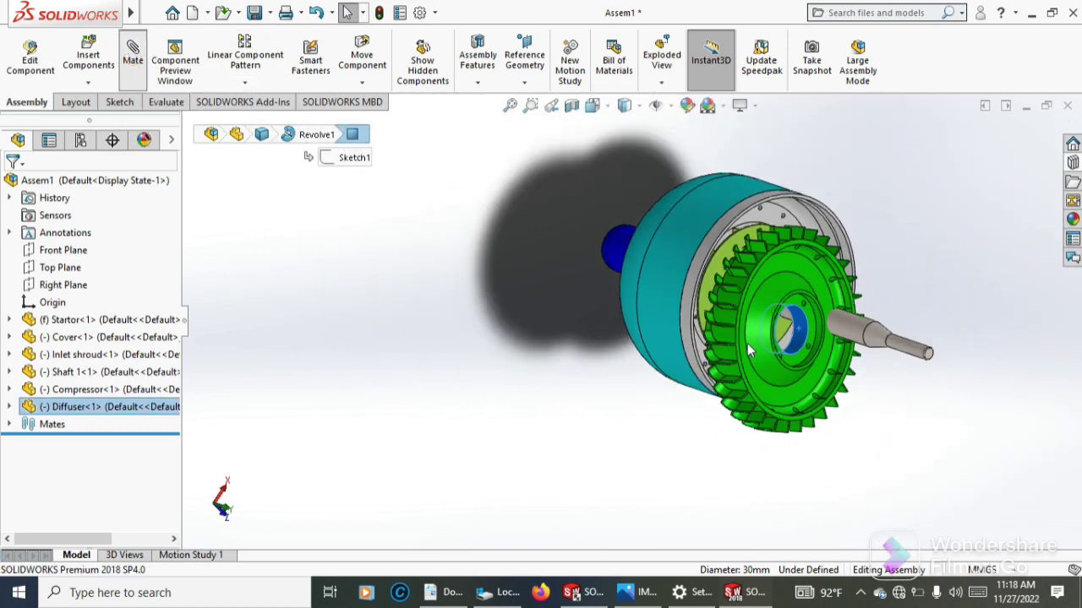
pyautogui.scroll(-2, 767, 228)
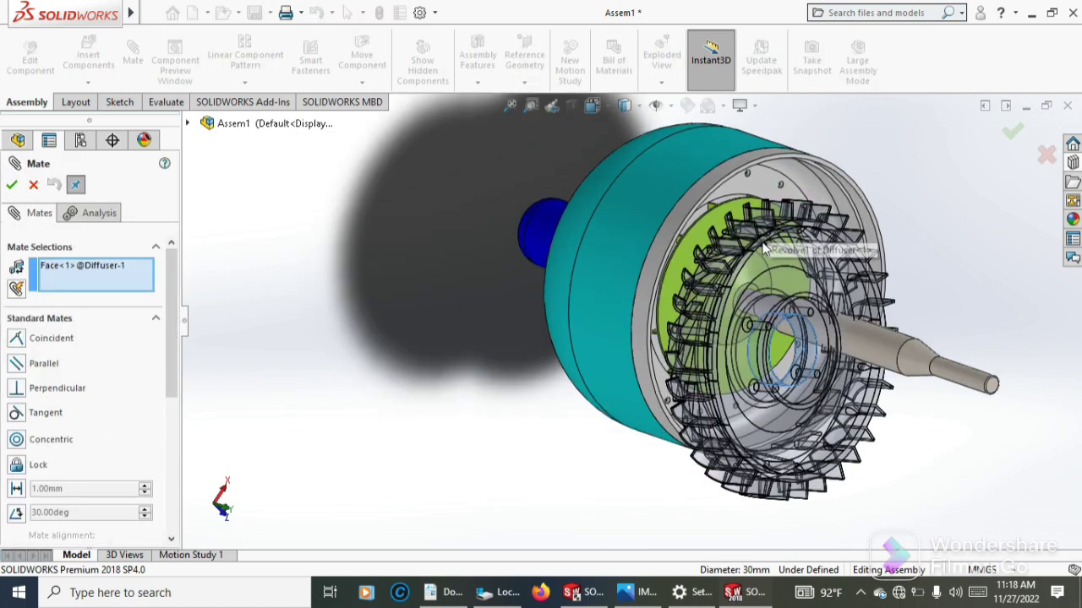
pyautogui.scroll(-2, 769, 245)
pyautogui.moveTo(956, 319); pyautogui.dragTo(925, 376, button='middle')
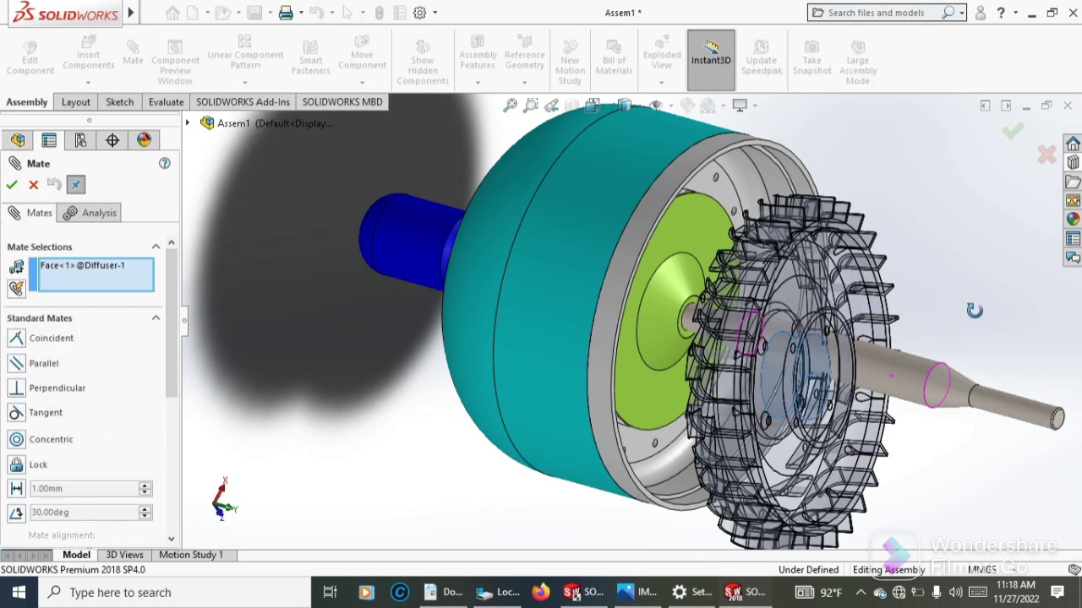
pyautogui.click(923, 377)
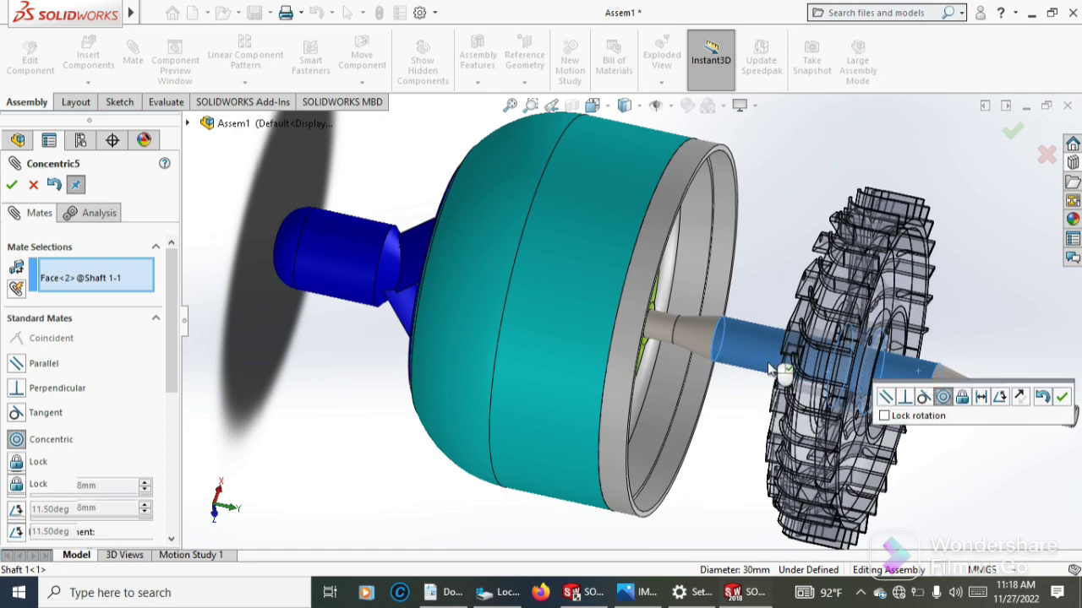
pyautogui.click(17, 185)
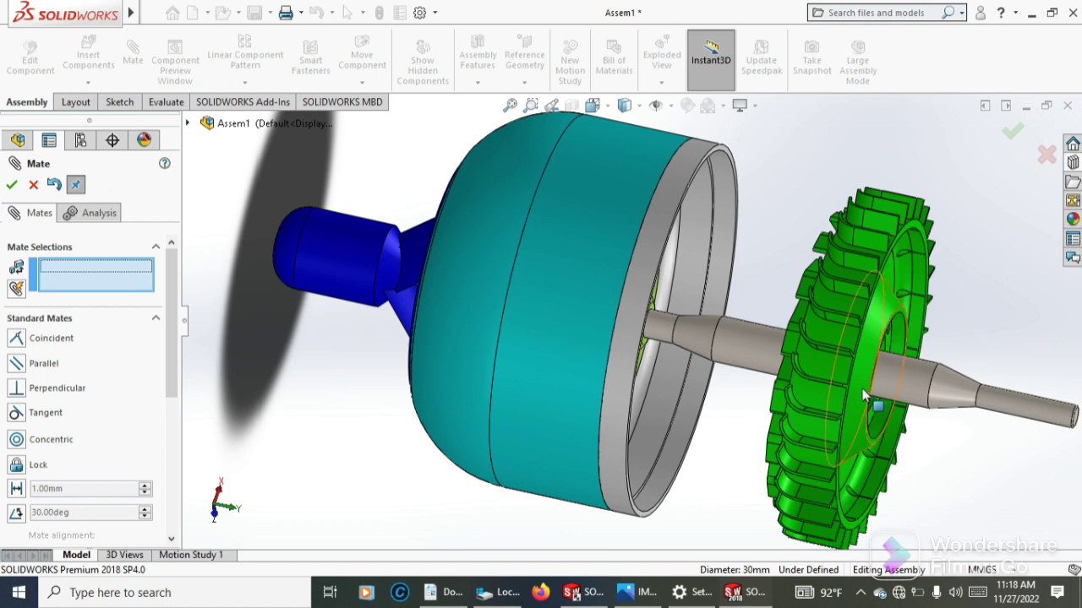
pyautogui.scroll(2, 629, 316)
pyautogui.moveTo(728, 203); pyautogui.dragTo(783, 252, button='middle')
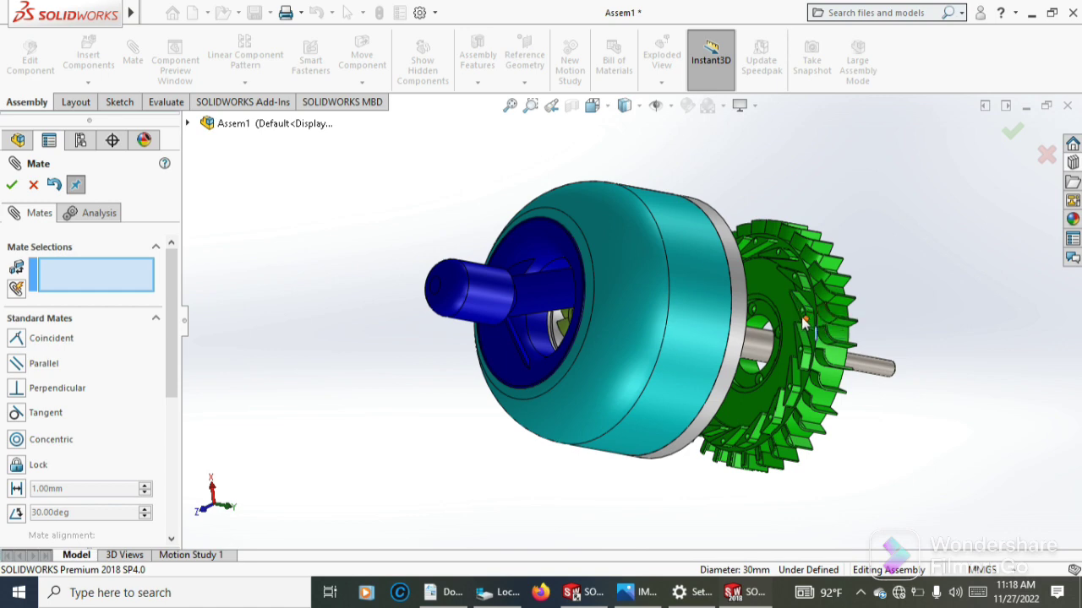
pyautogui.scroll(-2, 794, 283)
pyautogui.scroll(-2, 777, 272)
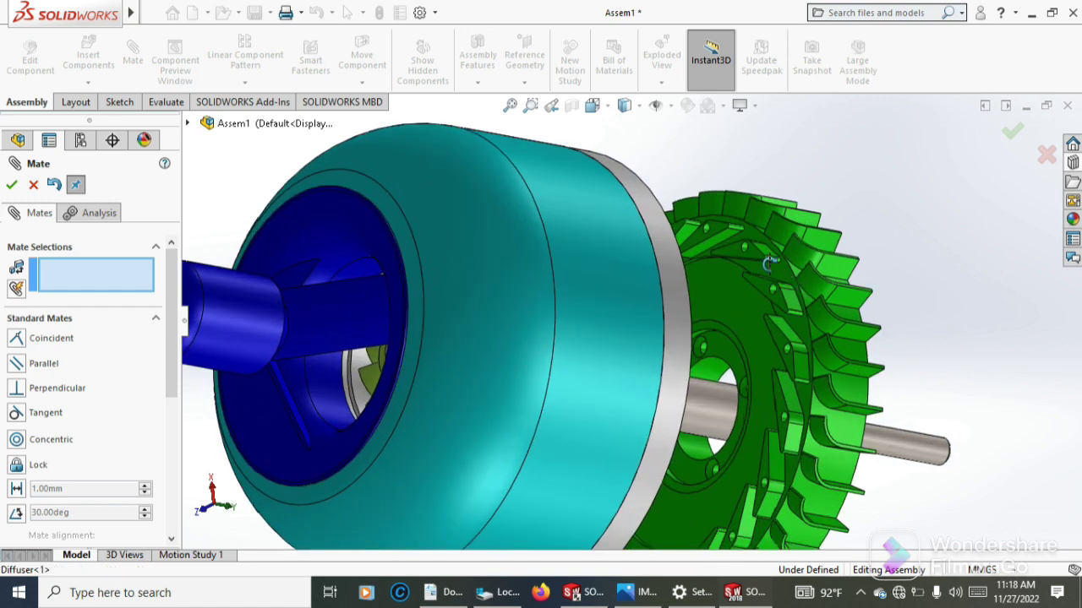
pyautogui.scroll(-3, 758, 260)
pyautogui.scroll(-1, 758, 260)
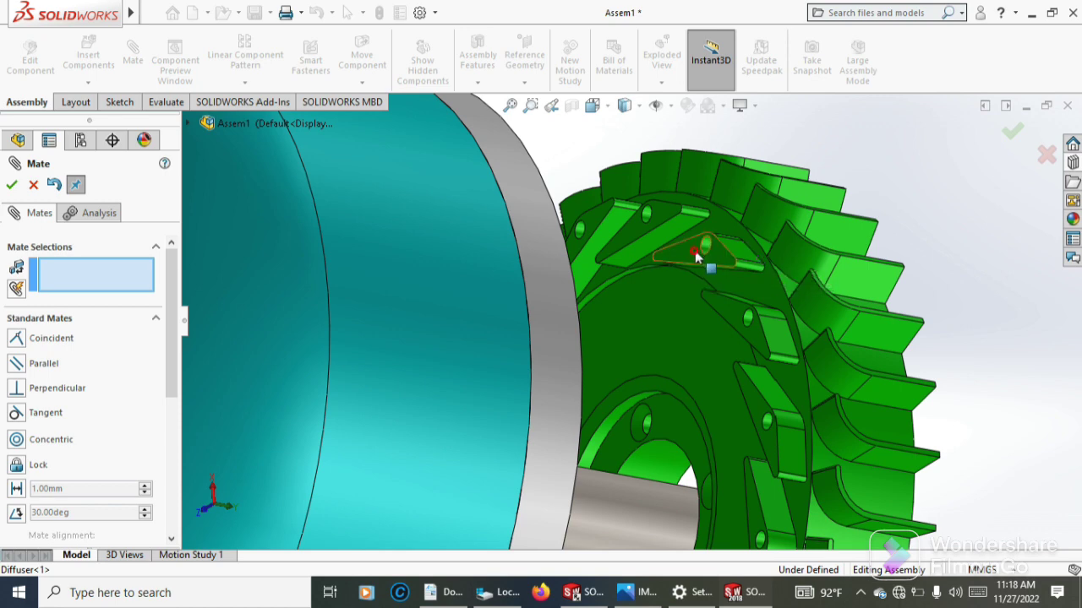
# Mate the Diffuser face coincident with the Inlet shroud face, then close the Mate tool
pyautogui.click(696, 258)
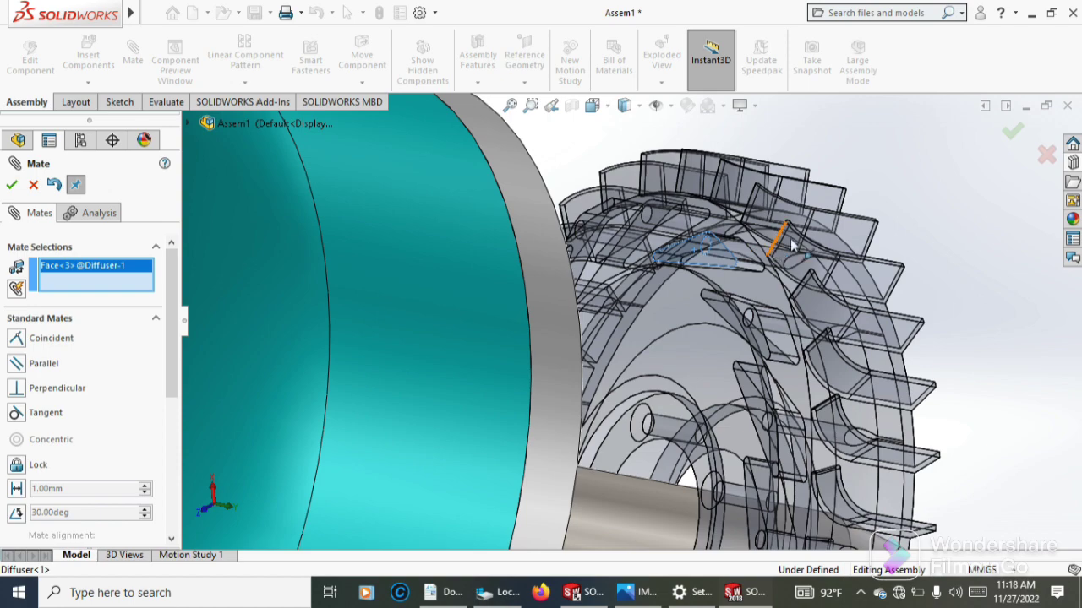
pyautogui.moveTo(893, 206); pyautogui.dragTo(769, 206, button='middle')
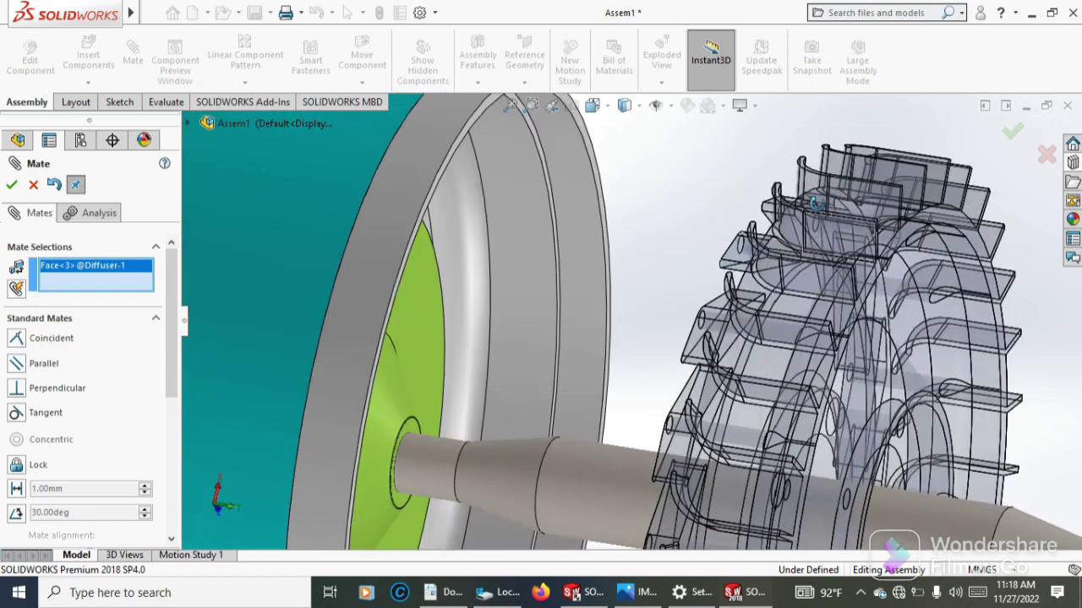
pyautogui.scroll(-2, 753, 234)
pyautogui.scroll(-2, 751, 233)
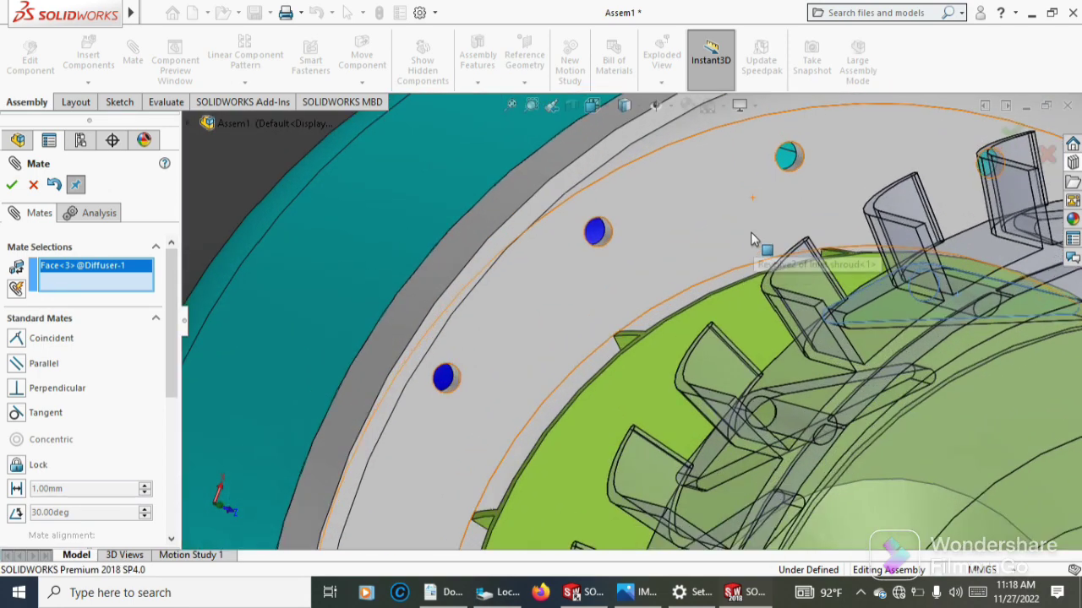
pyautogui.scroll(-1, 750, 231)
pyautogui.click(706, 203)
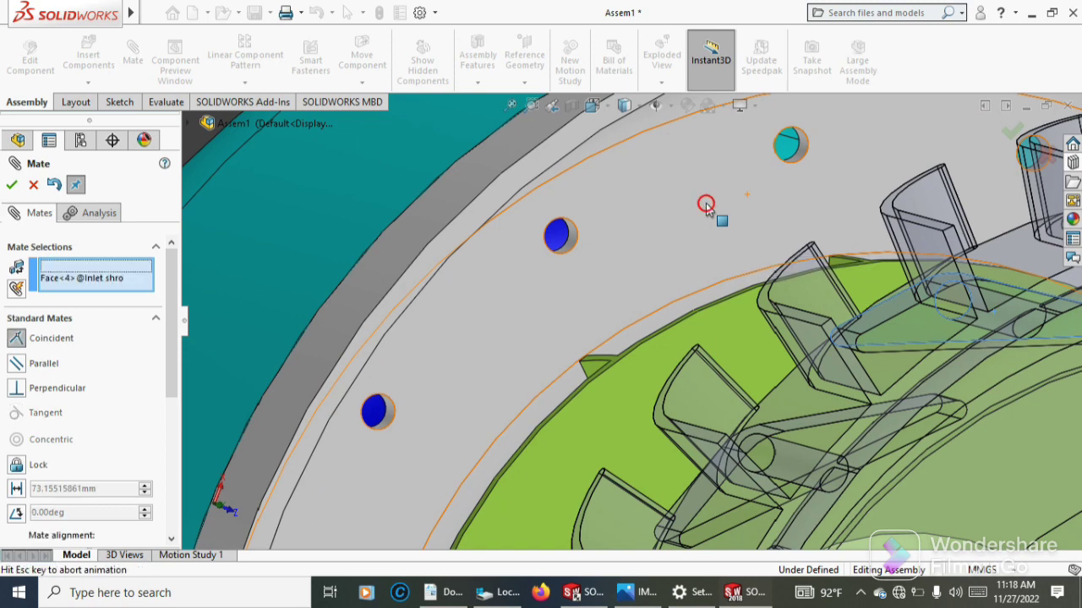
pyautogui.click(12, 185)
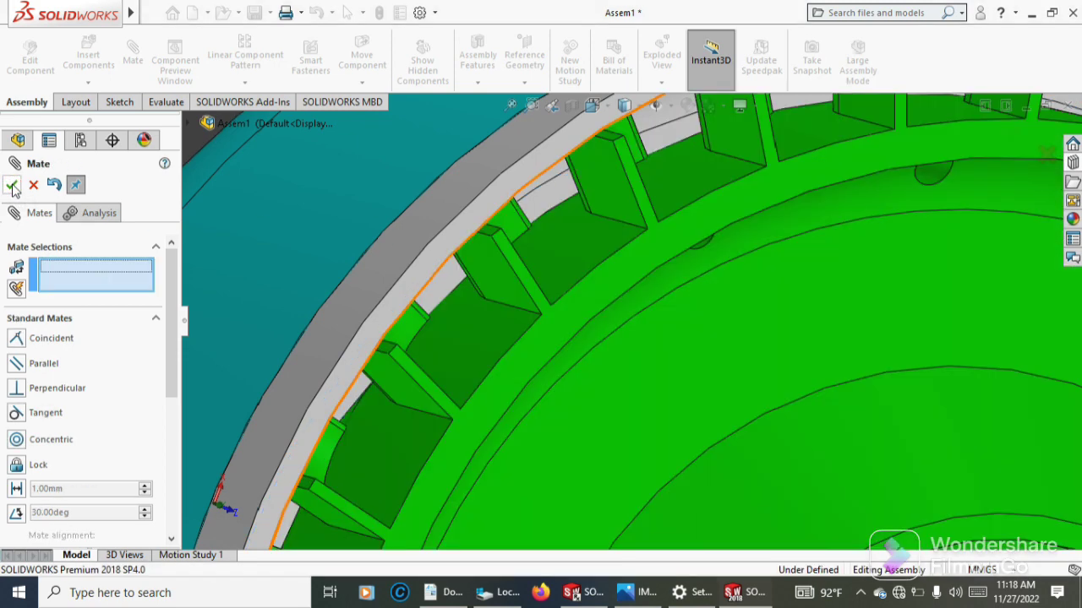
pyautogui.scroll(3, 587, 357)
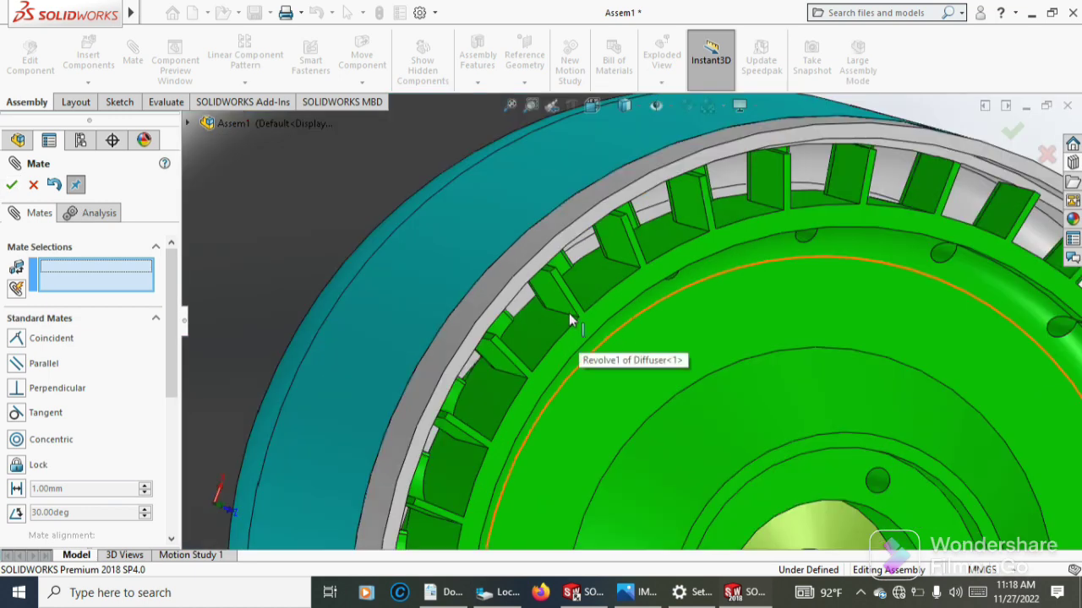
pyautogui.scroll(2, 572, 315)
pyautogui.scroll(2, 572, 302)
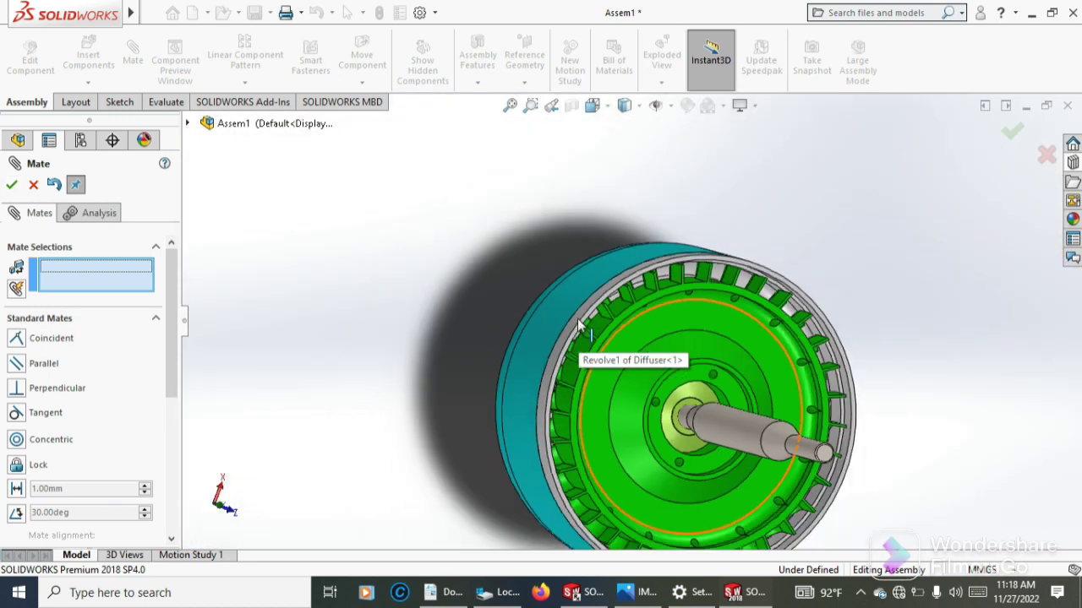
pyautogui.click(11, 189)
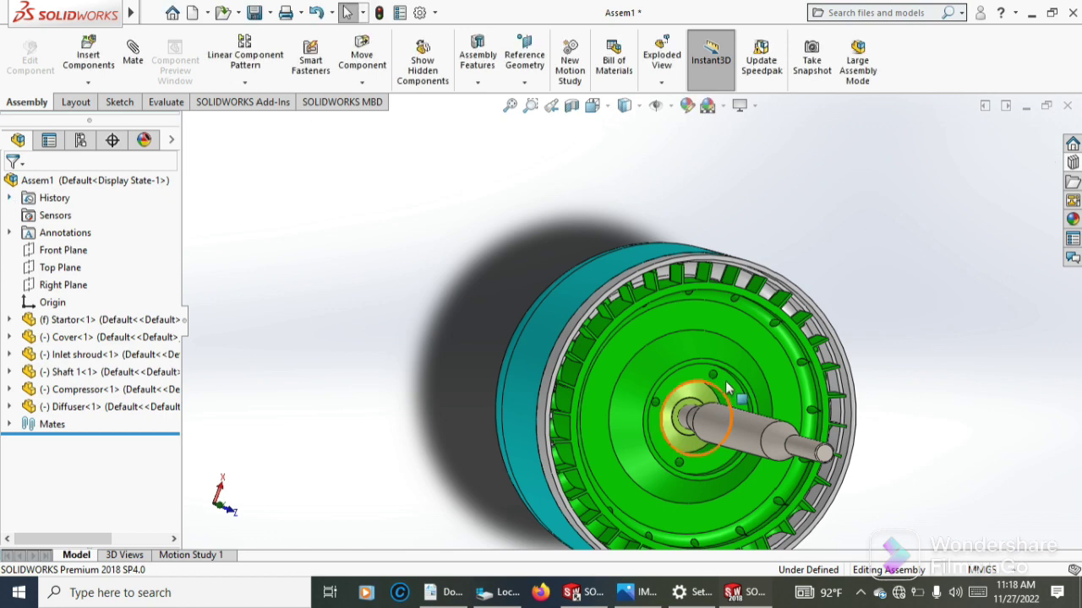
pyautogui.scroll(3, 714, 348)
pyautogui.scroll(1, 714, 348)
pyautogui.moveTo(747, 332)
pyautogui.mouseDown(button='middle')
pyautogui.moveTo(821, 302)
pyautogui.moveTo(857, 309)
pyautogui.moveTo(742, 392)
pyautogui.moveTo(739, 285)
pyautogui.moveTo(707, 285)
pyautogui.moveTo(657, 393)
pyautogui.mouseUp(button='middle')
pyautogui.scroll(-2, 655, 393)
pyautogui.scroll(-1, 655, 393)
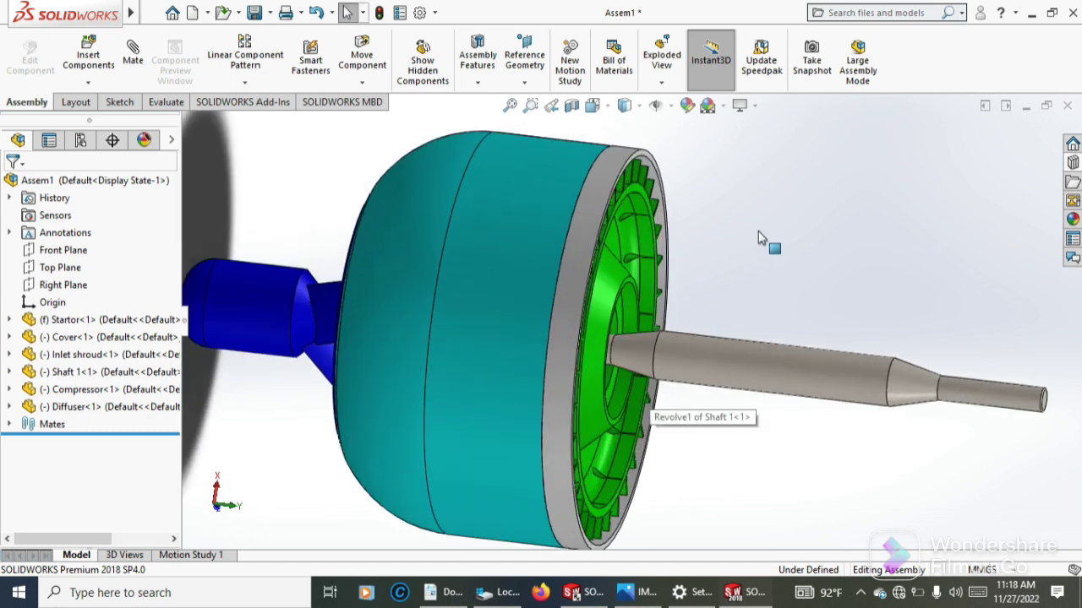
pyautogui.moveTo(763, 237)
pyautogui.mouseDown(button='middle')
pyautogui.moveTo(696, 253)
pyautogui.moveTo(752, 238)
pyautogui.moveTo(780, 280)
pyautogui.mouseUp(button='middle')
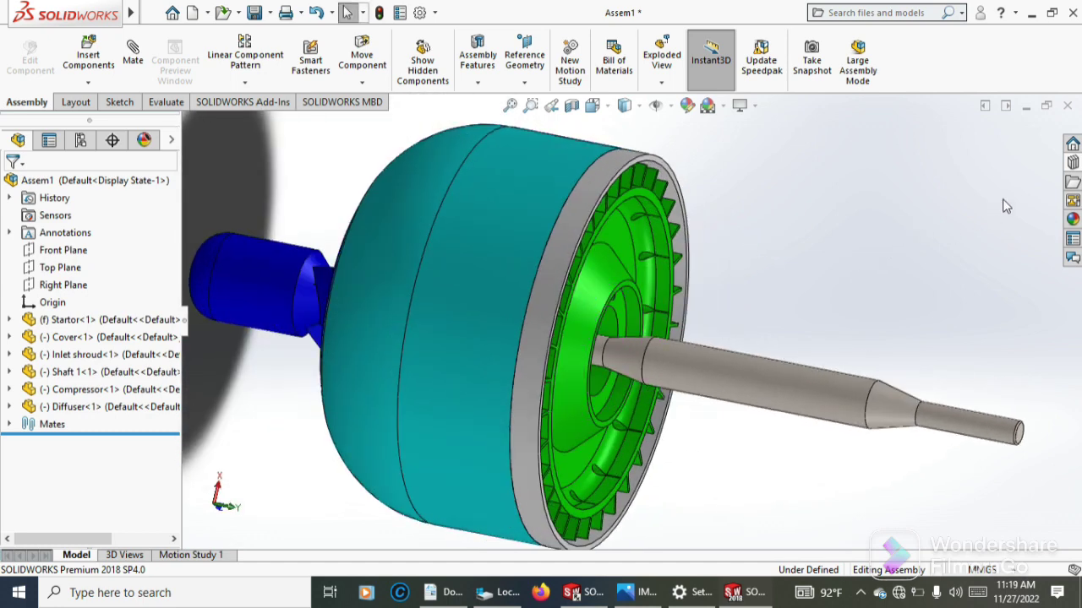
# Open the Design Library and add the Toolbox library of standard hardware
pyautogui.click(1072, 161)
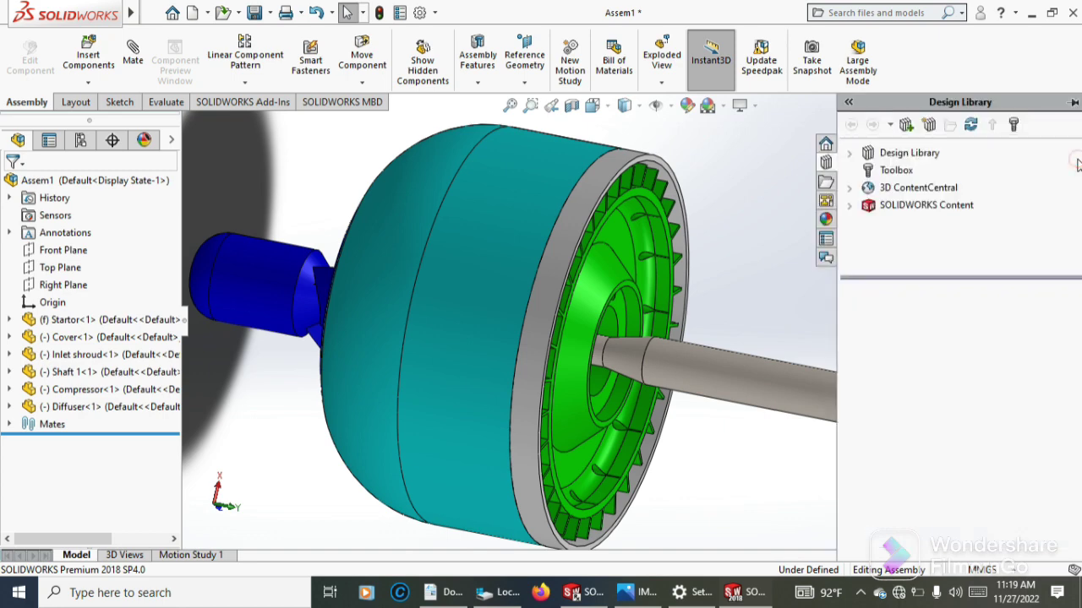
pyautogui.click(877, 172)
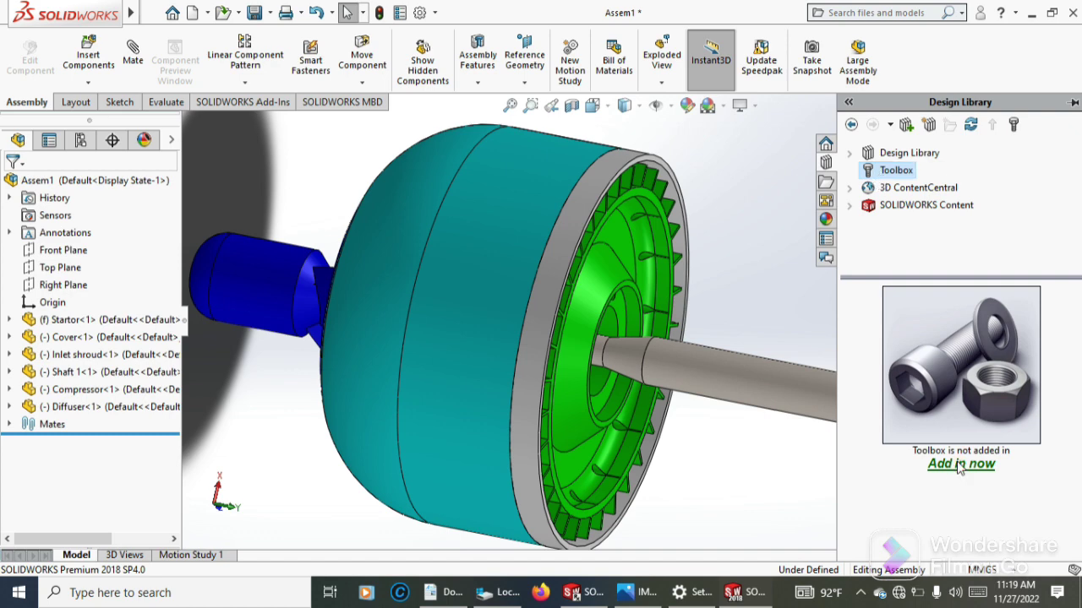
pyautogui.click(970, 372)
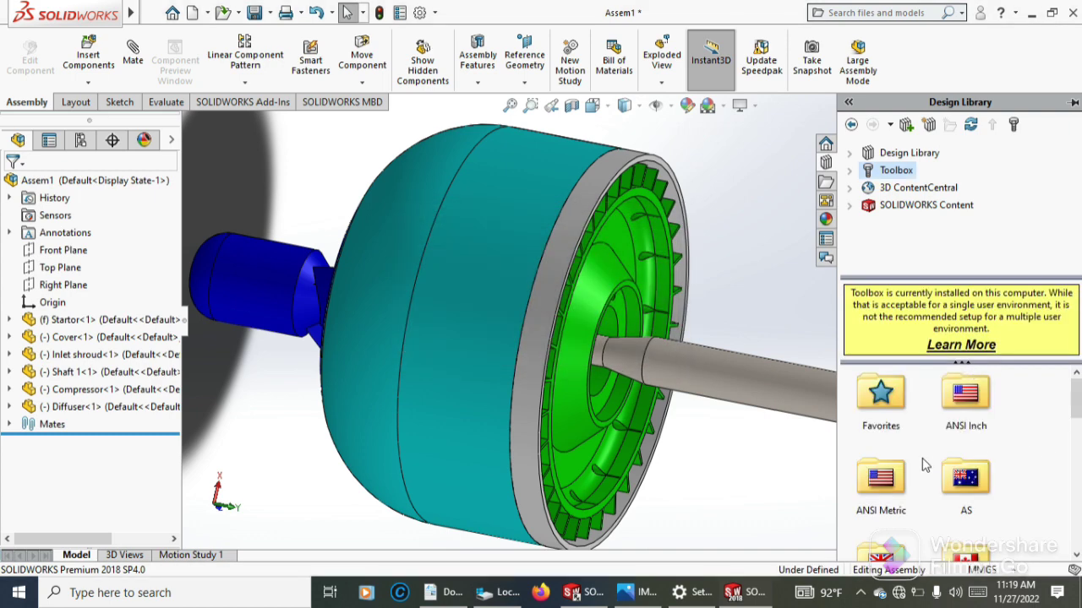
pyautogui.moveTo(1078, 411); pyautogui.dragTo(1048, 457)
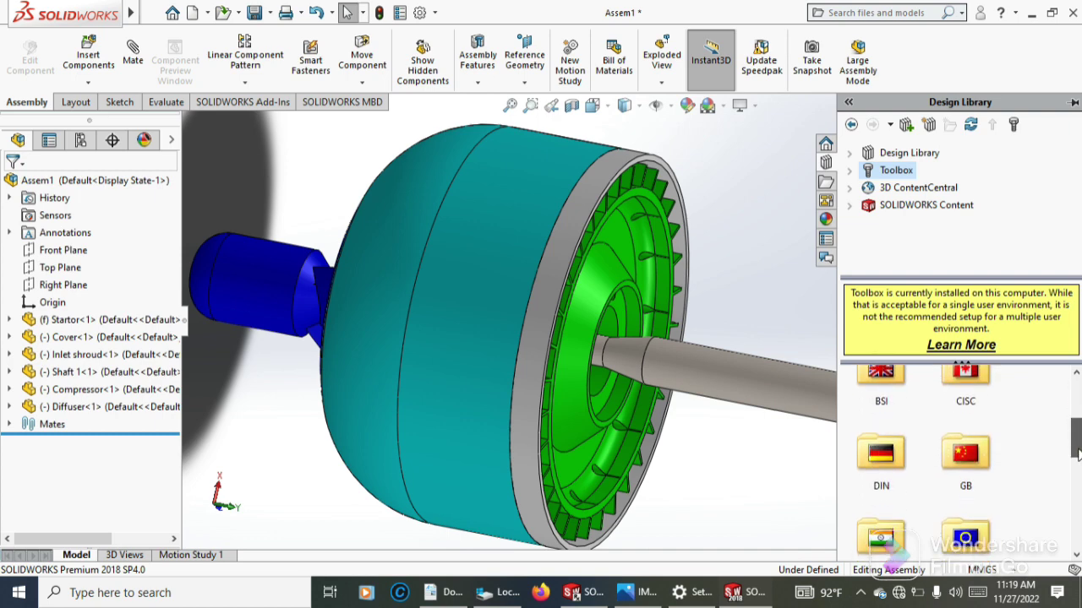
# Go to DIN > Bearings > Ball Bearings and drag Radial Contact Ball Bearing onto the shaft
pyautogui.doubleClick(892, 460)
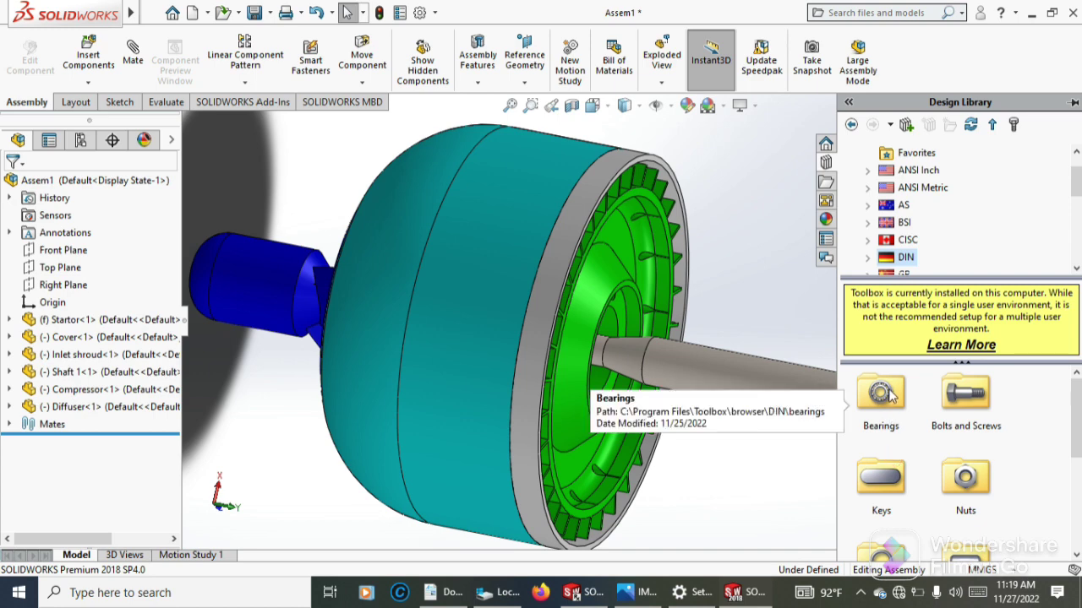
pyautogui.doubleClick(884, 395)
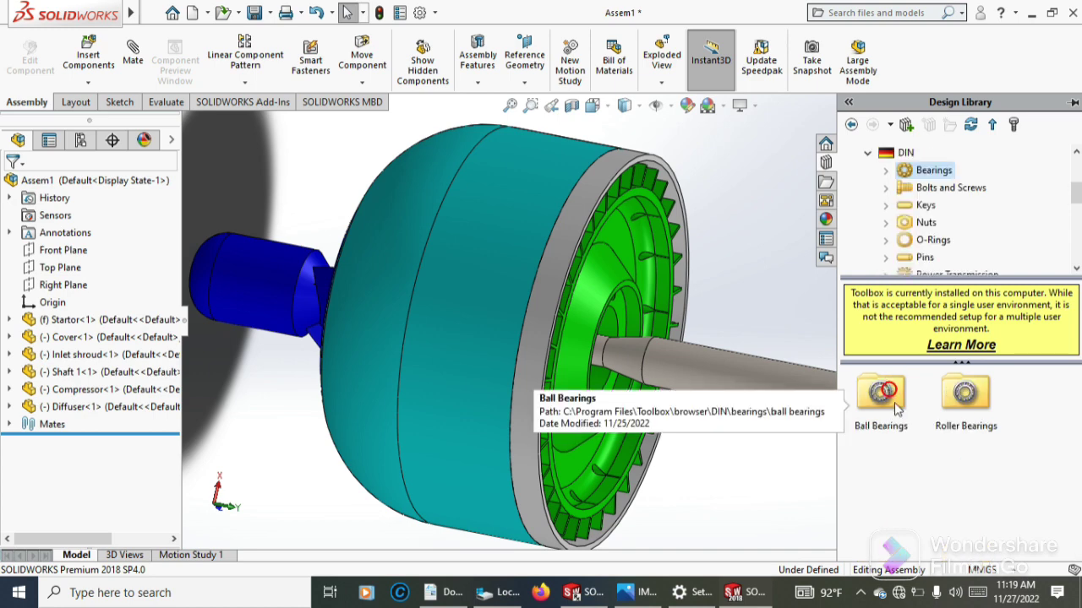
pyautogui.doubleClick(883, 397)
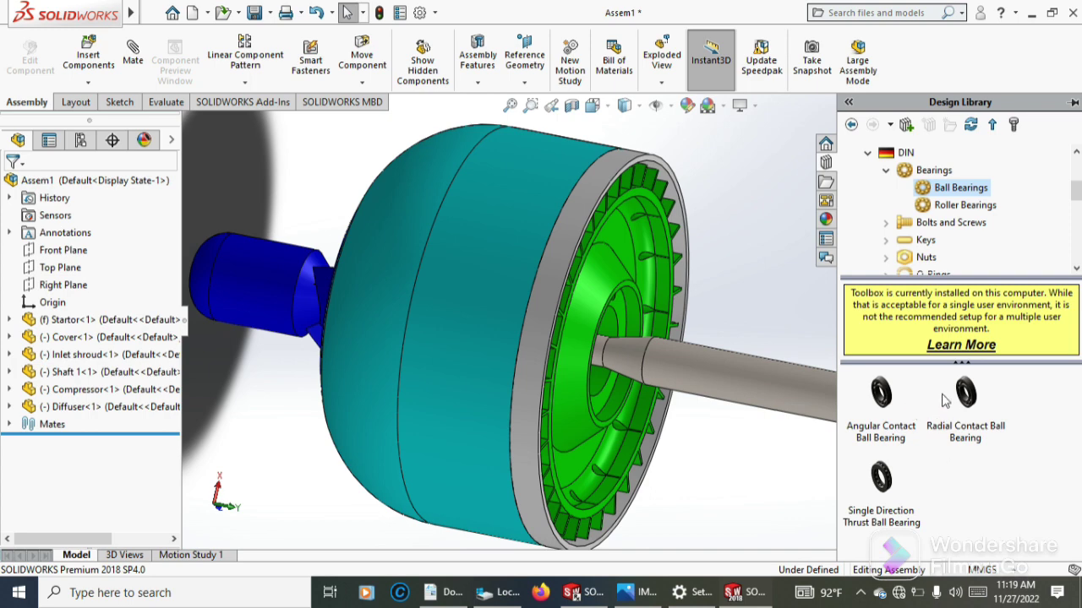
pyautogui.moveTo(965, 396)
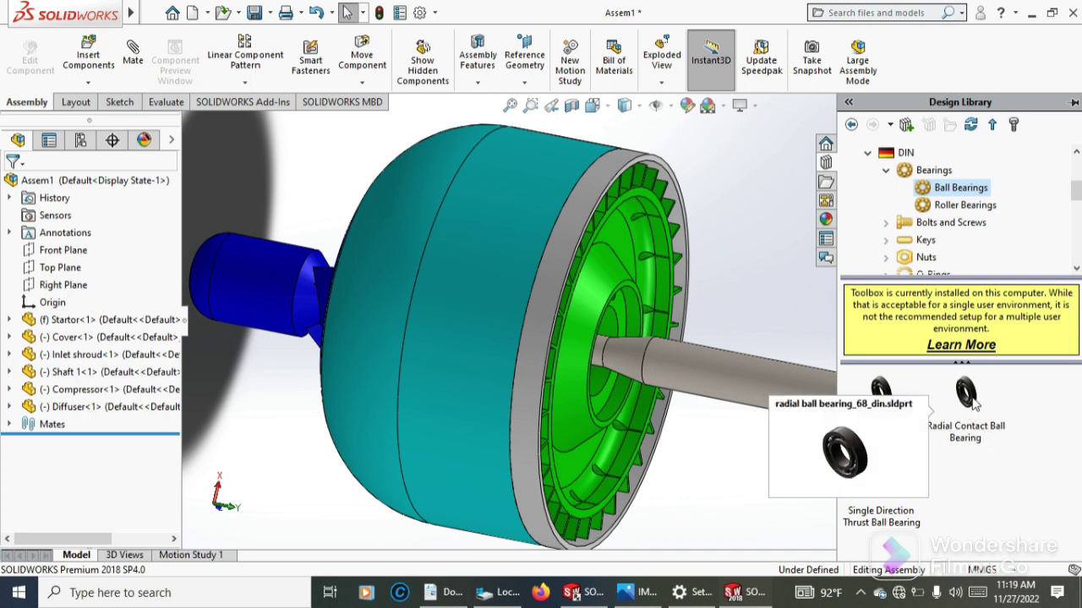
pyautogui.moveTo(974, 404); pyautogui.dragTo(626, 343)
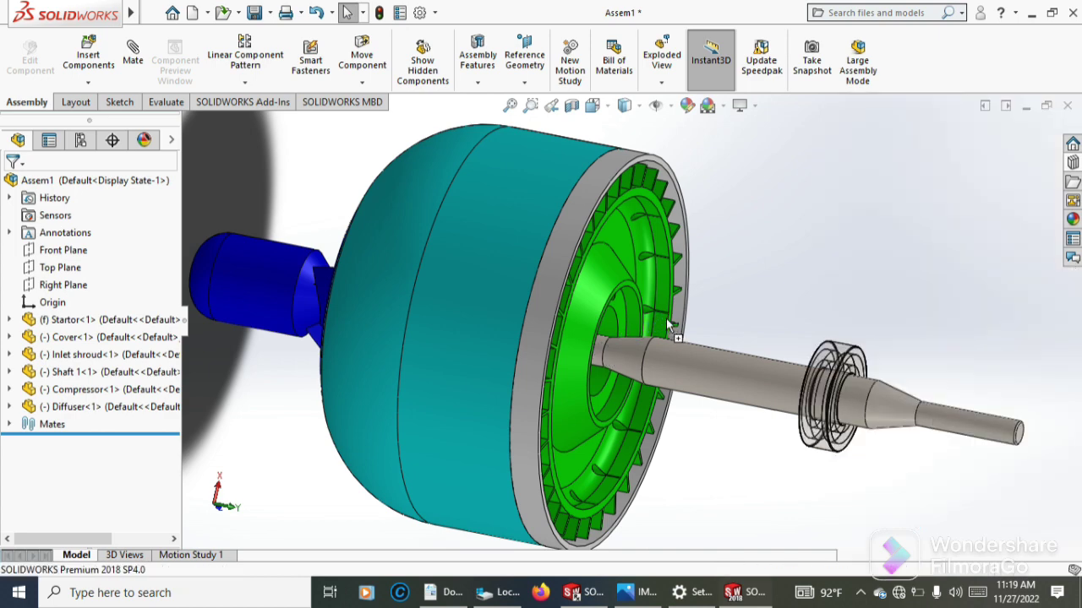
# Drop the bearing on the shaft, set its size to 6202, then cancel the insertion
pyautogui.moveTo(597, 348); pyautogui.dragTo(668, 325)
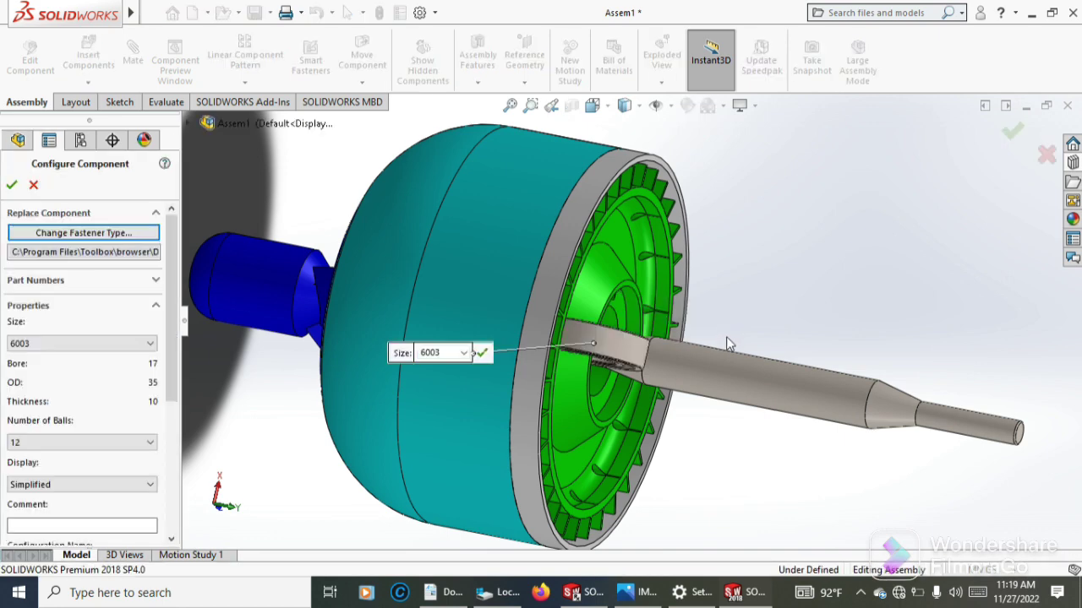
pyautogui.scroll(2, 714, 334)
pyautogui.scroll(2, 699, 332)
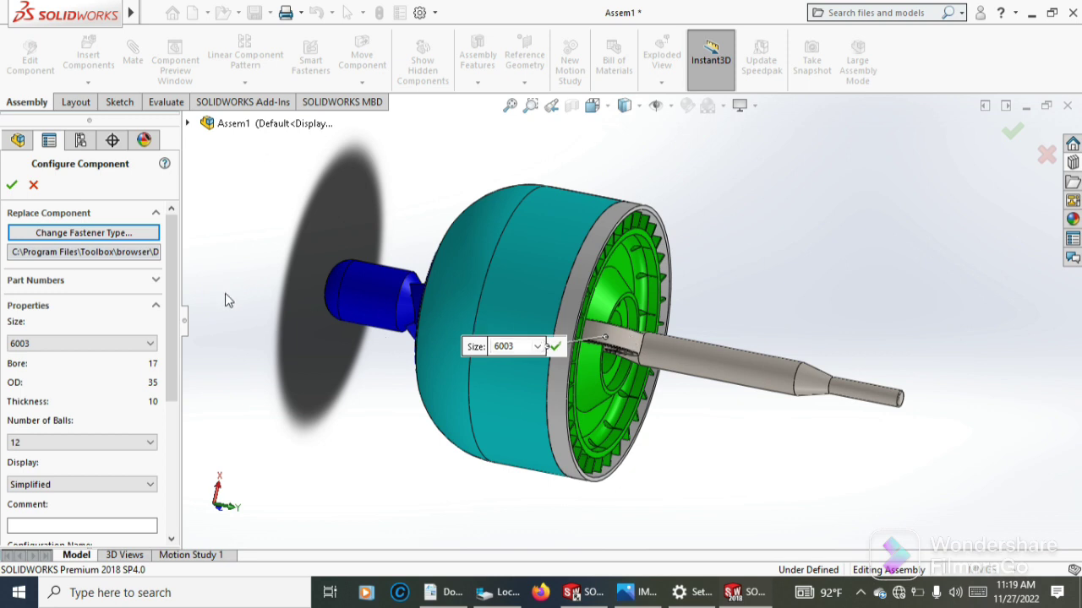
pyautogui.click(535, 346)
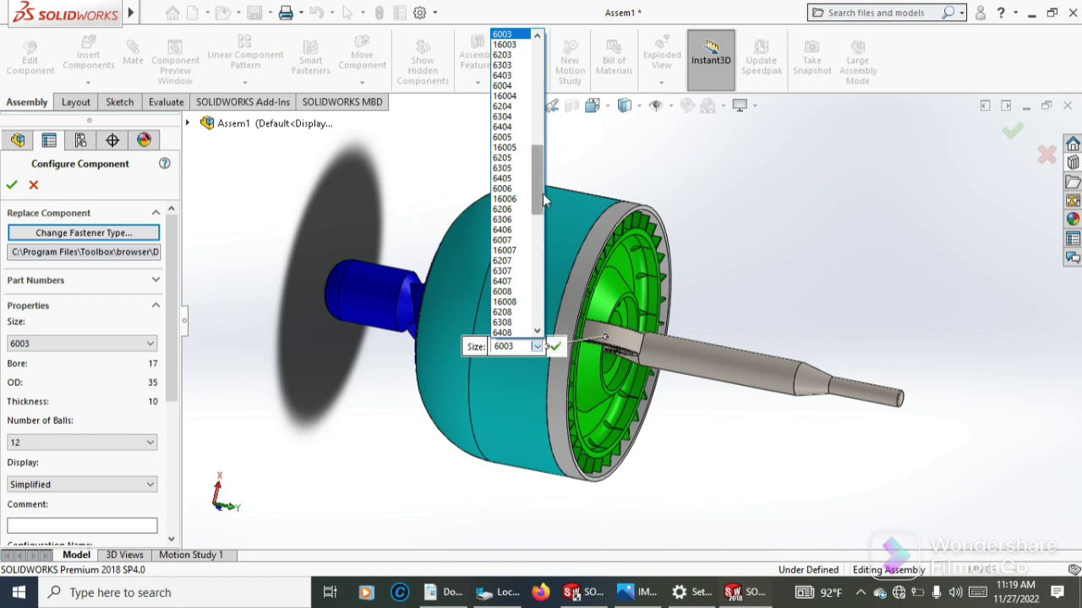
pyautogui.moveTo(540, 195); pyautogui.dragTo(540, 184)
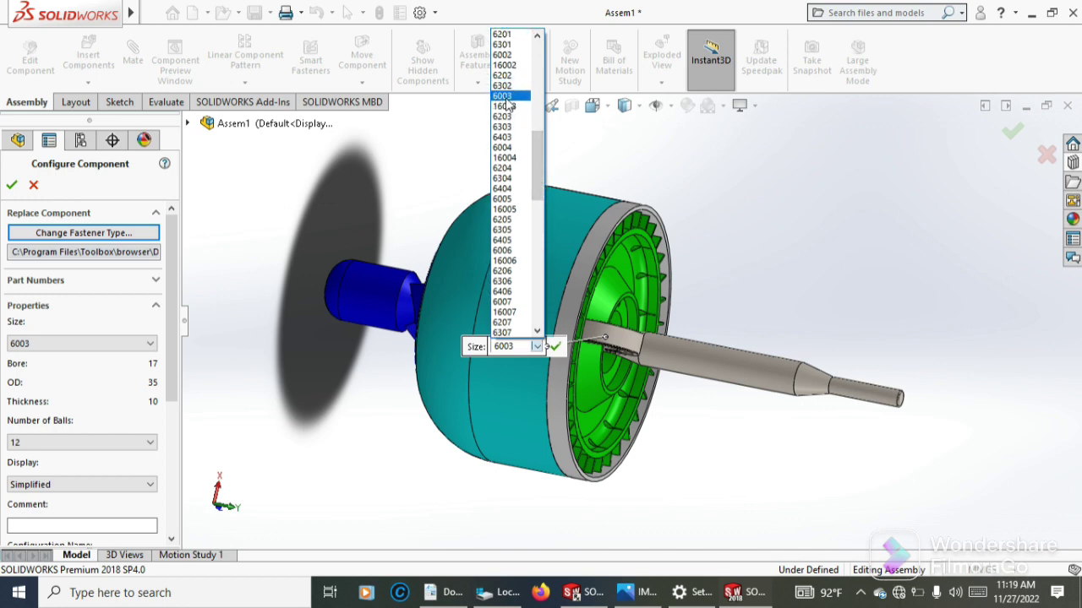
pyautogui.moveTo(538, 169); pyautogui.dragTo(532, 95)
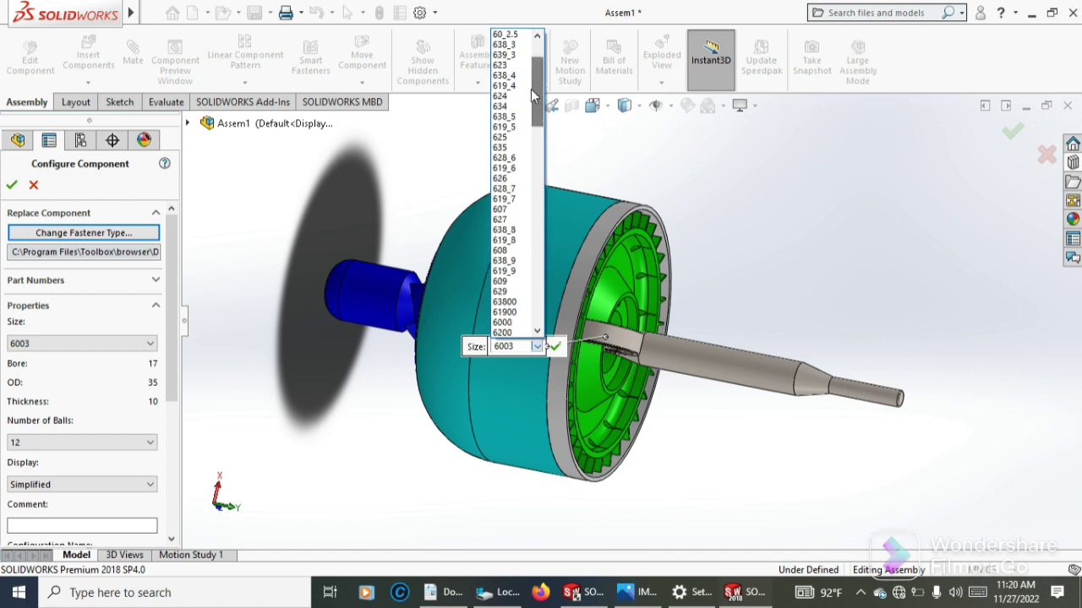
pyautogui.click(530, 90)
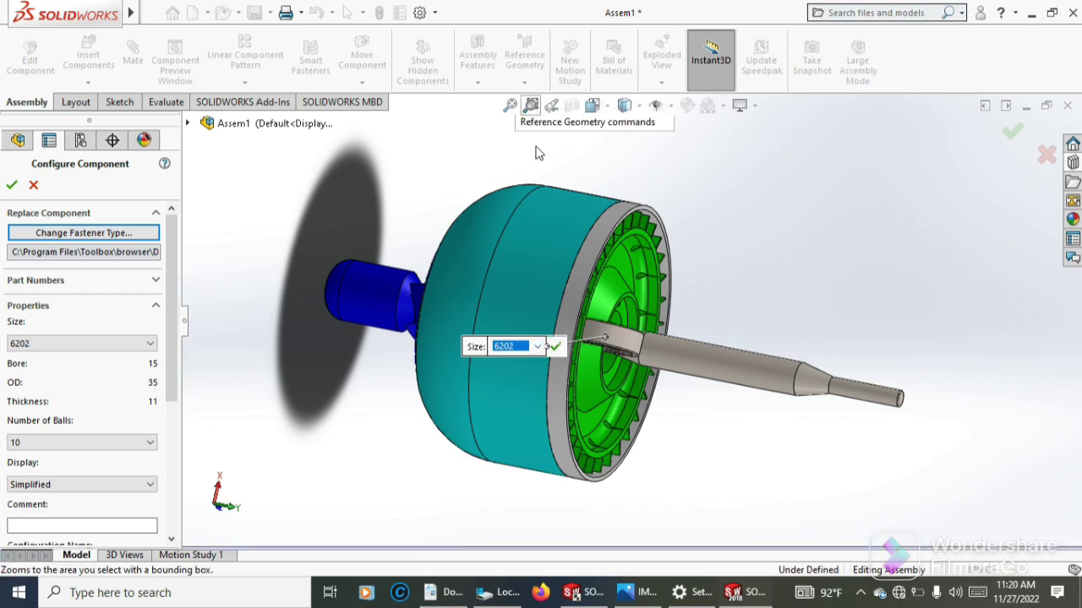
pyautogui.click(33, 188)
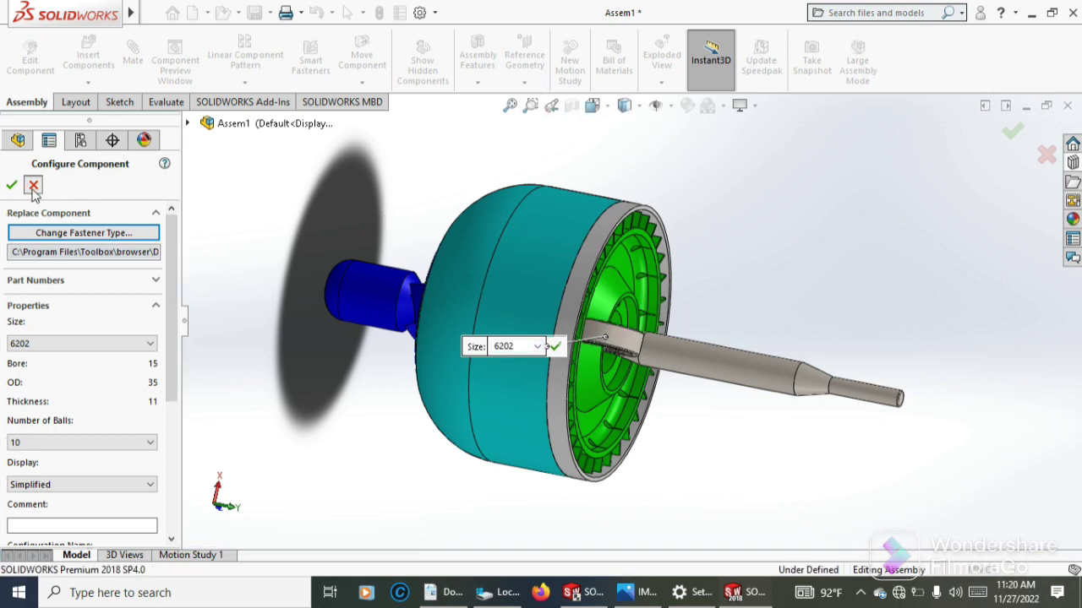
# Zoom in on the shaft hub and drag Radial Contact Ball Bearing onto the shaft there
pyautogui.scroll(-3, 700, 439)
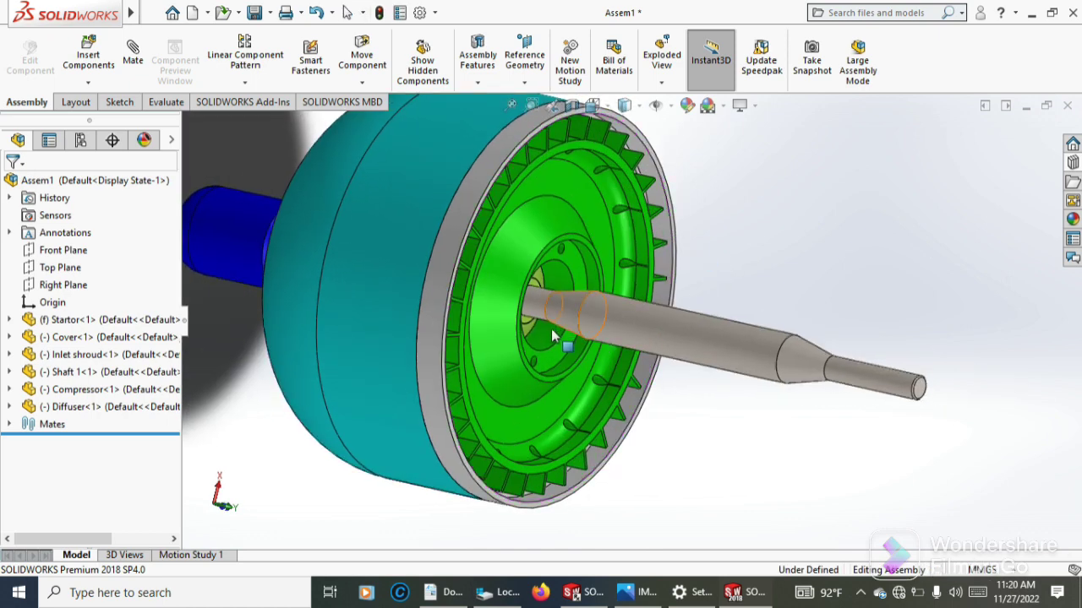
pyautogui.scroll(-3, 548, 330)
pyautogui.scroll(-1, 608, 287)
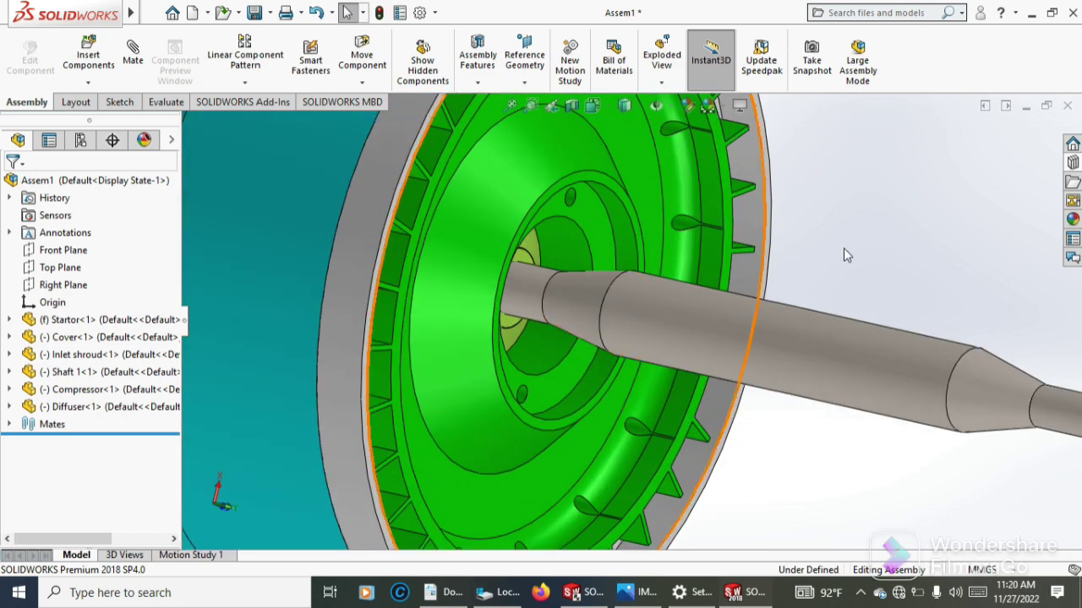
pyautogui.scroll(-1, 695, 313)
pyautogui.scroll(-1, 689, 314)
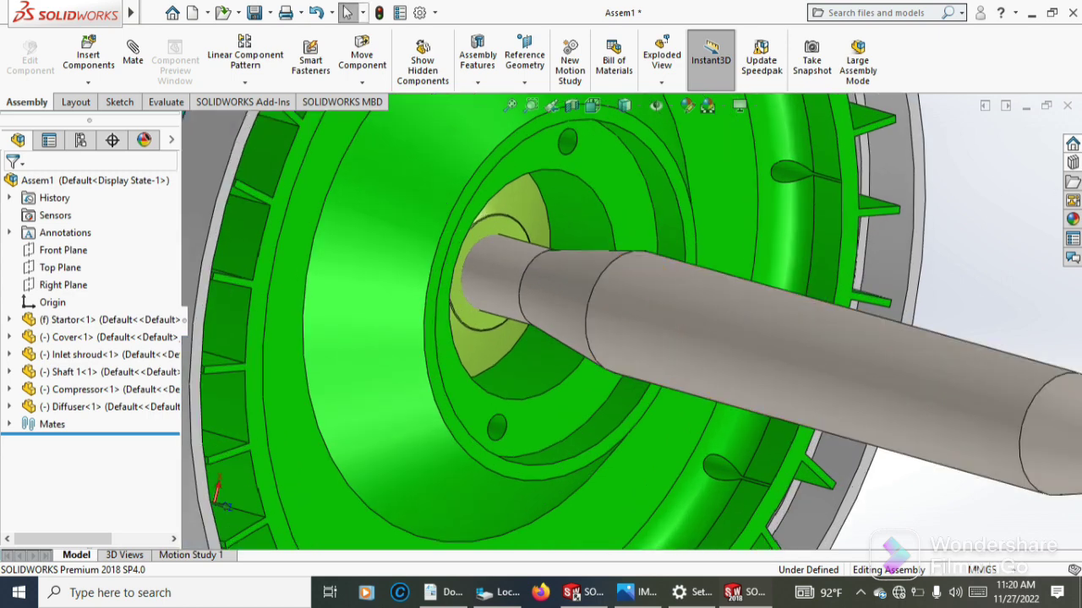
pyautogui.click(1072, 162)
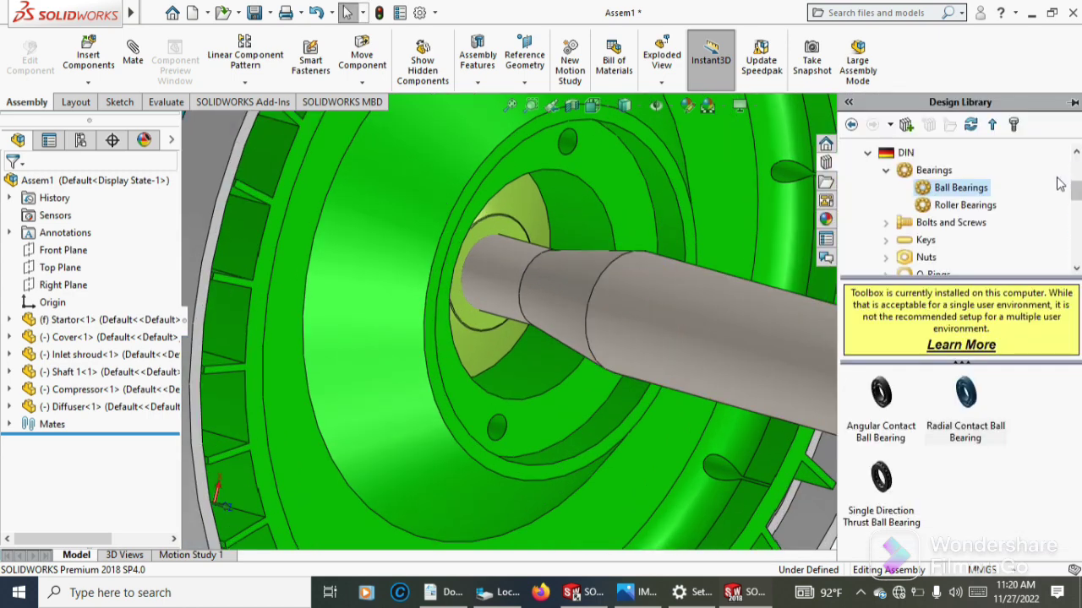
pyautogui.moveTo(965, 401)
pyautogui.moveTo(974, 412); pyautogui.dragTo(643, 311)
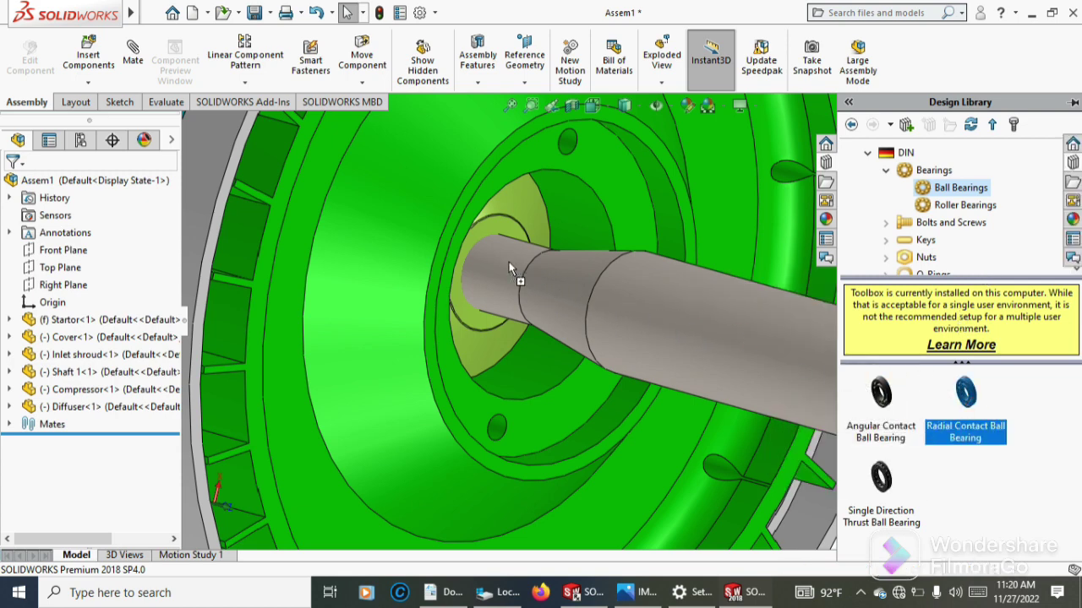
pyautogui.moveTo(502, 262); pyautogui.dragTo(504, 264)
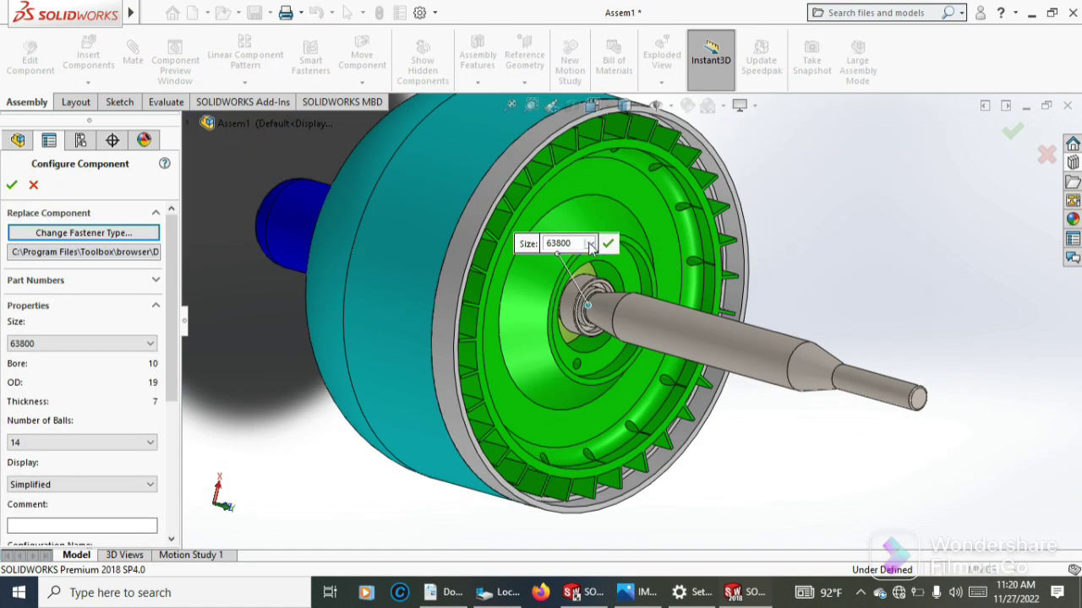
# Configure the bearing as size 6200, Full number of balls, Detailed display, and confirm it
pyautogui.click(589, 243)
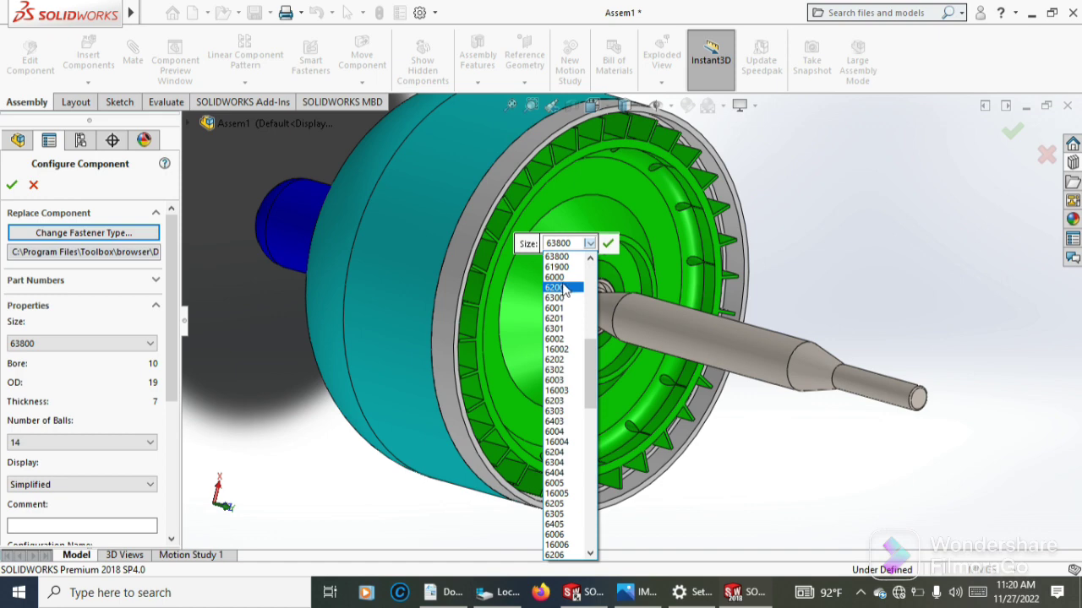
pyautogui.click(564, 288)
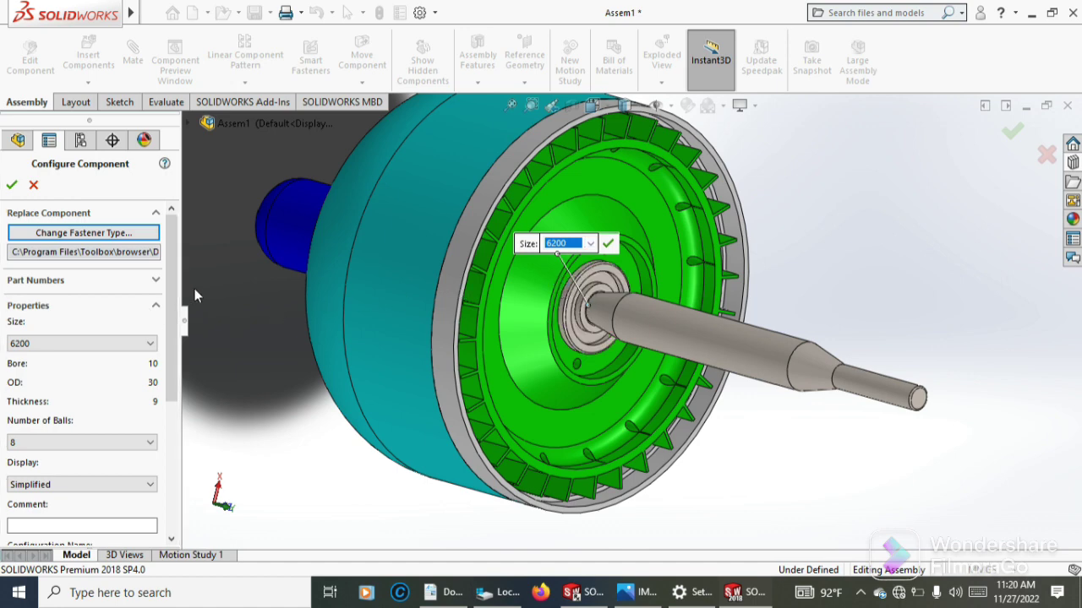
pyautogui.moveTo(166, 299); pyautogui.dragTo(165, 383)
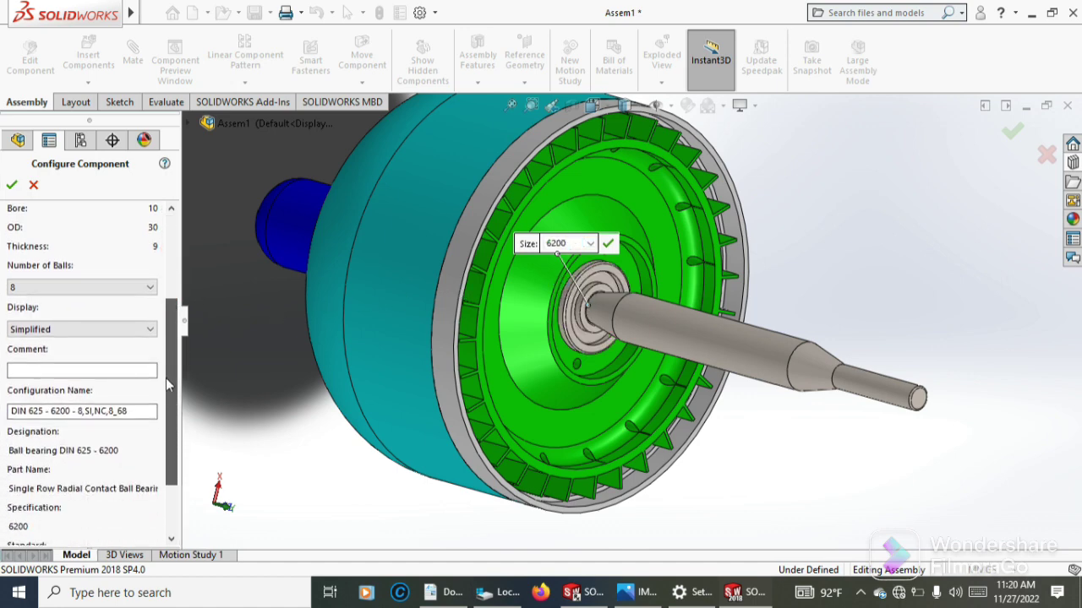
pyautogui.click(49, 290)
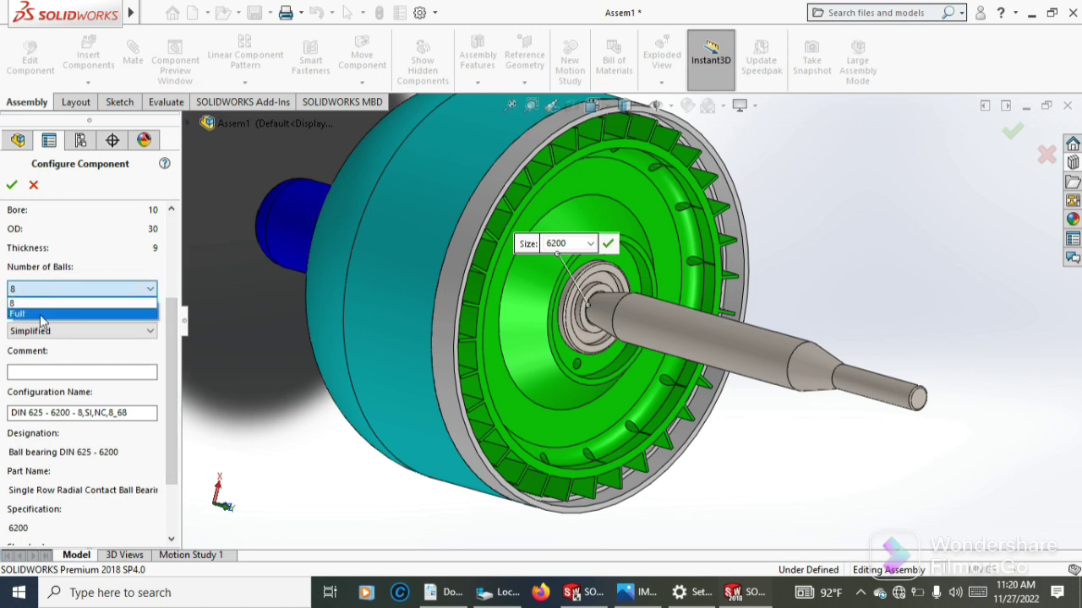
pyautogui.click(42, 315)
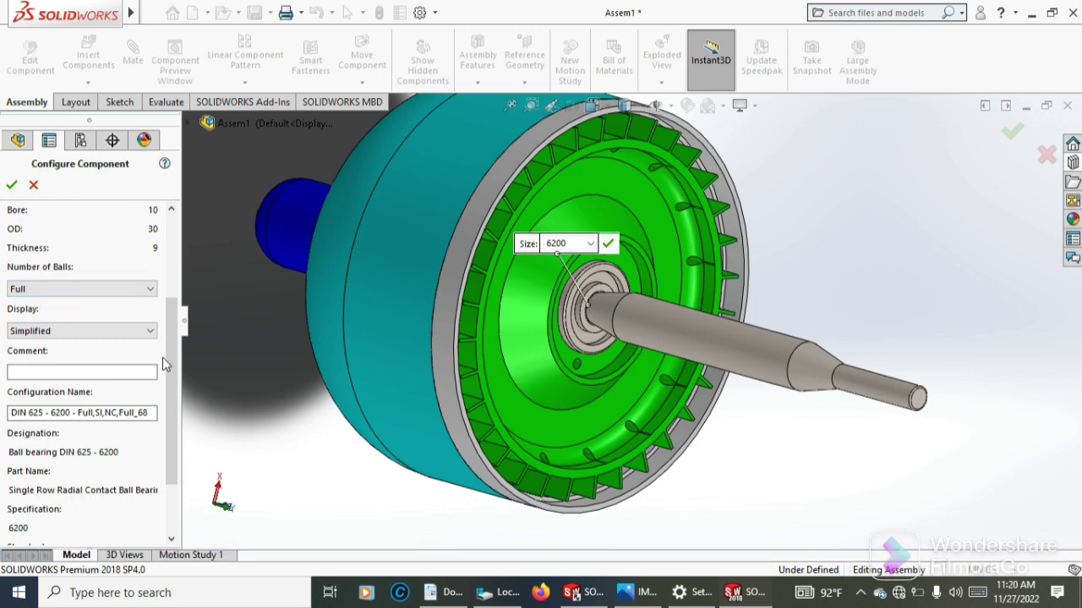
pyautogui.click(112, 333)
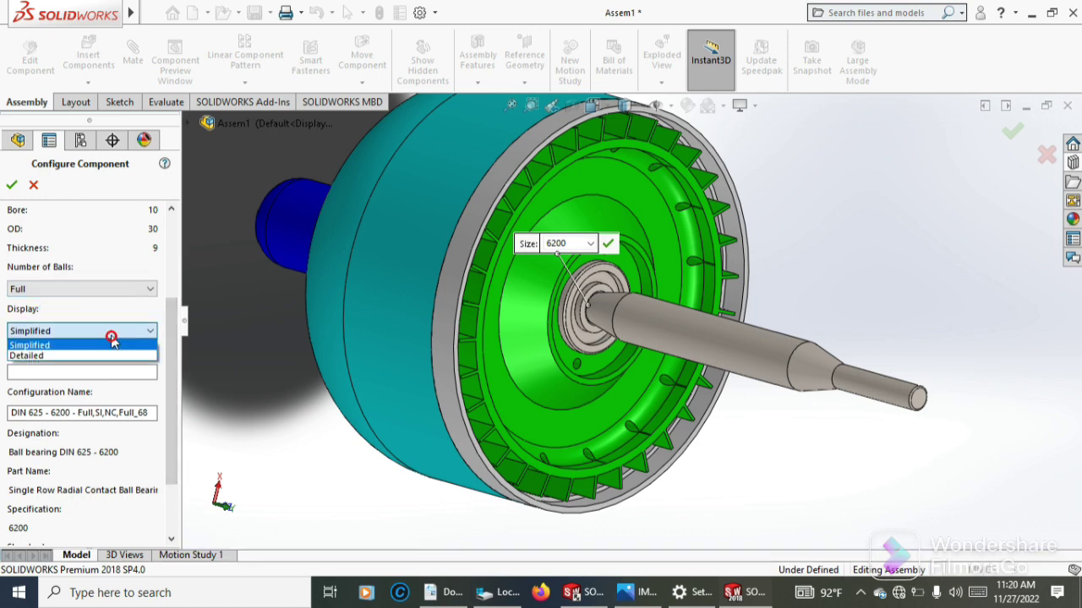
pyautogui.click(70, 356)
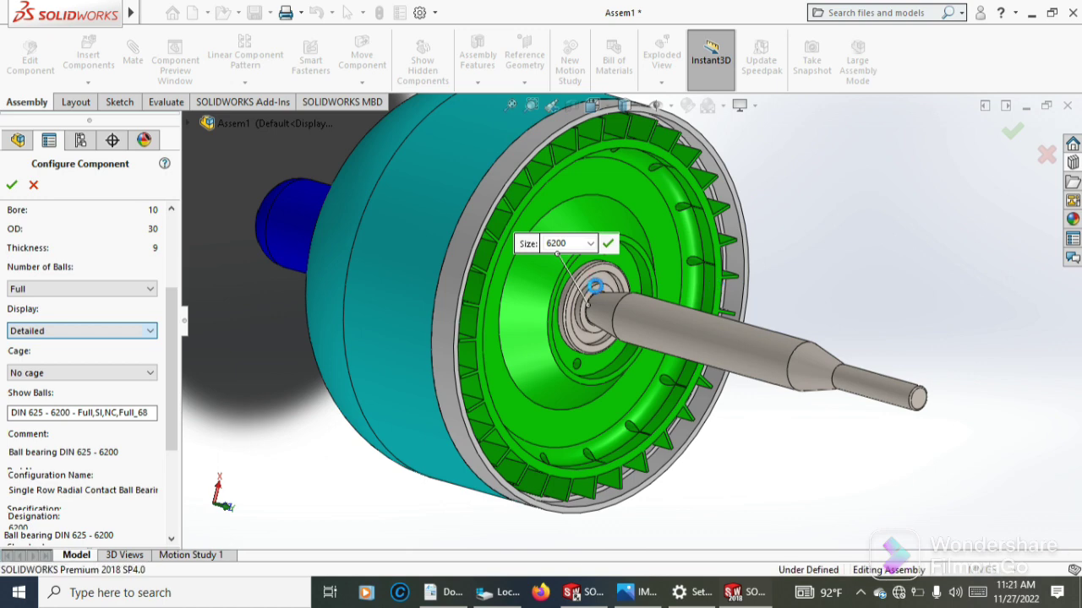
pyautogui.scroll(-2, 601, 284)
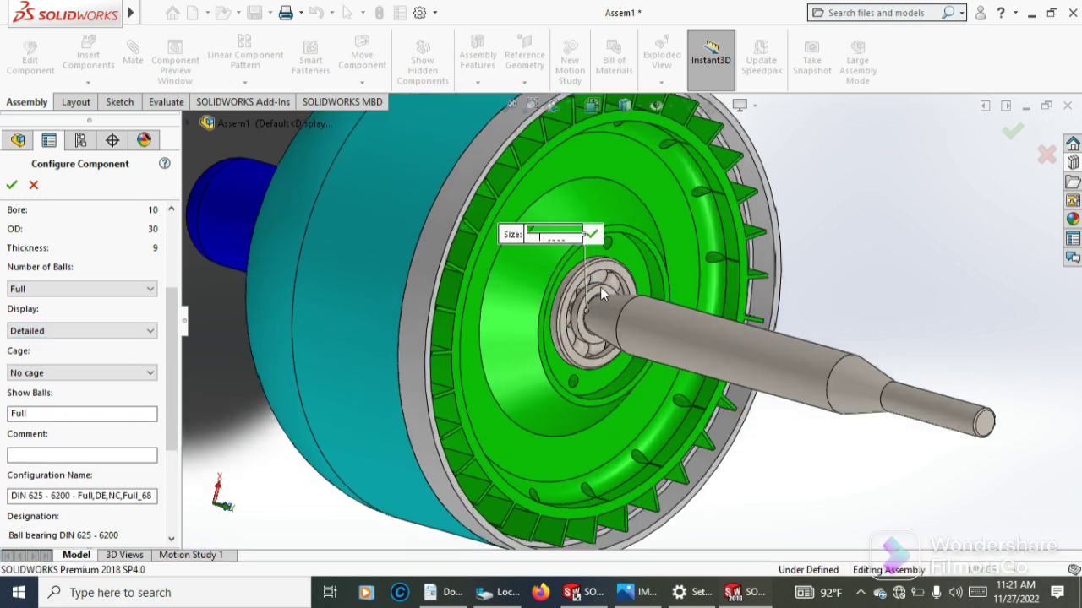
pyautogui.scroll(-1, 600, 288)
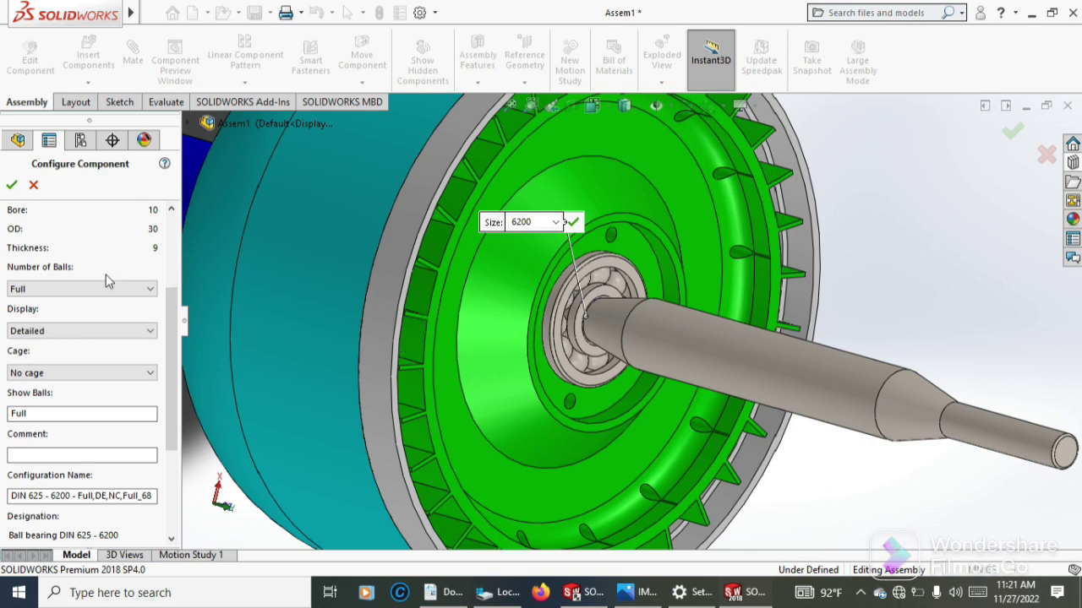
pyautogui.click(11, 187)
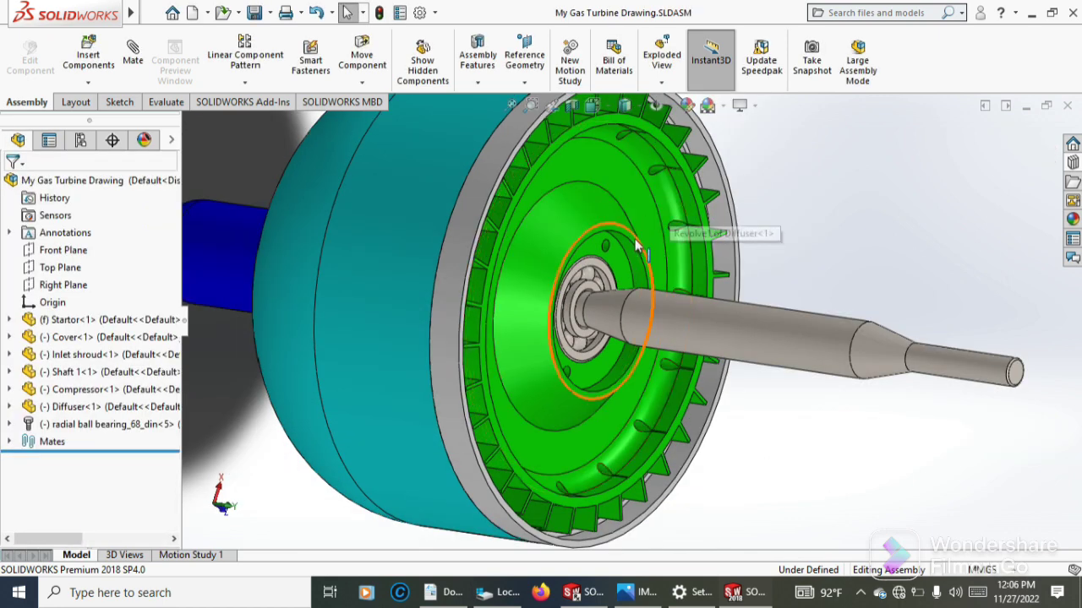
# Insert Shaft housing.SLDPRT into the assembly and place it beside the shaft
pyautogui.scroll(2, 637, 247)
pyautogui.moveTo(715, 274); pyautogui.dragTo(744, 271, button='middle')
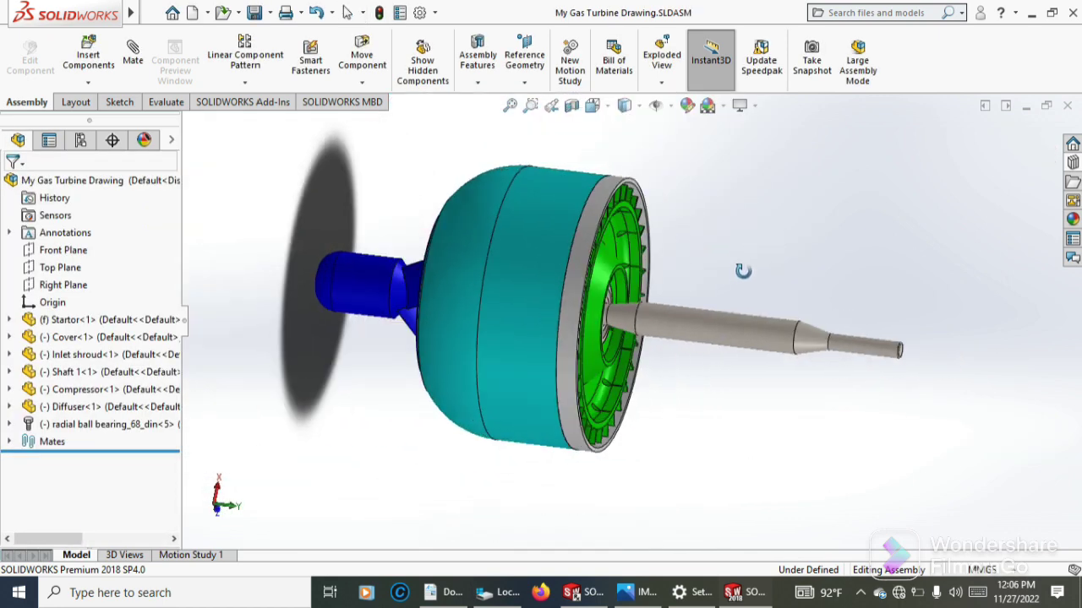
pyautogui.click(82, 85)
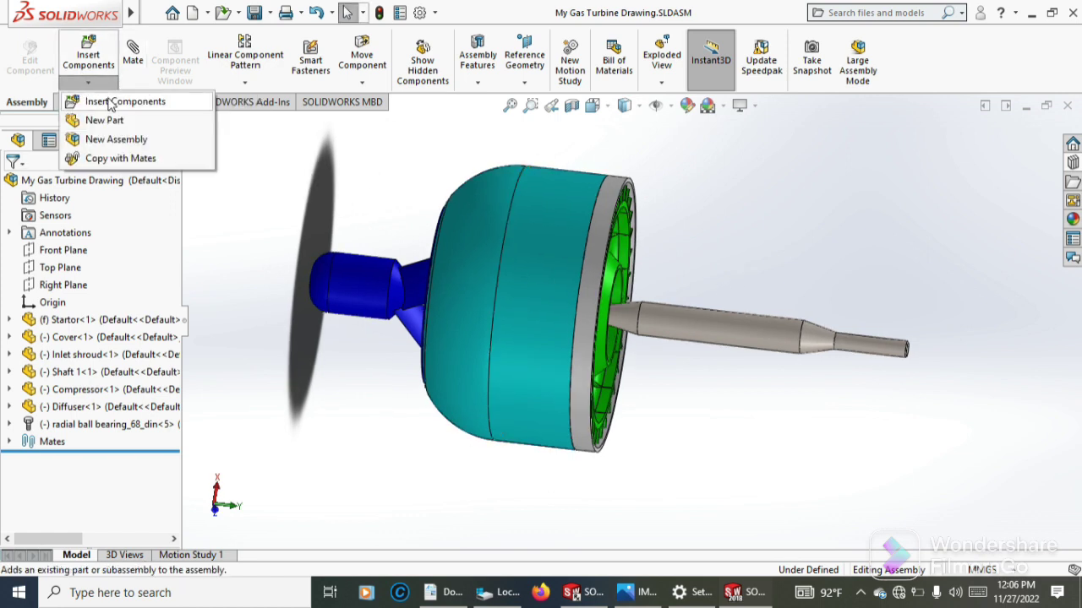
pyautogui.click(112, 101)
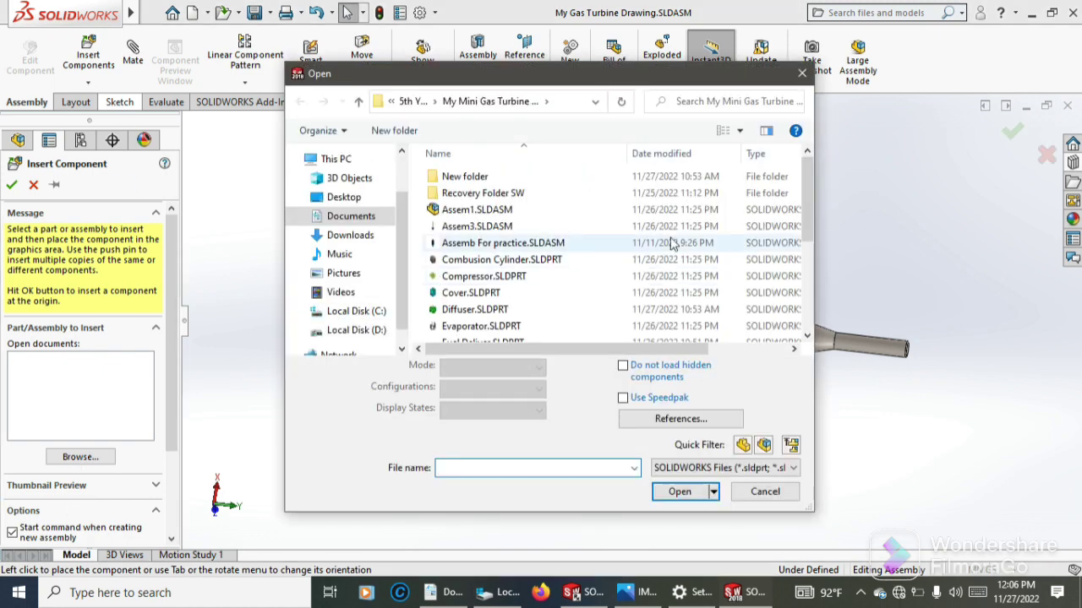
pyautogui.moveTo(810, 193); pyautogui.dragTo(805, 281)
pyautogui.click(537, 285)
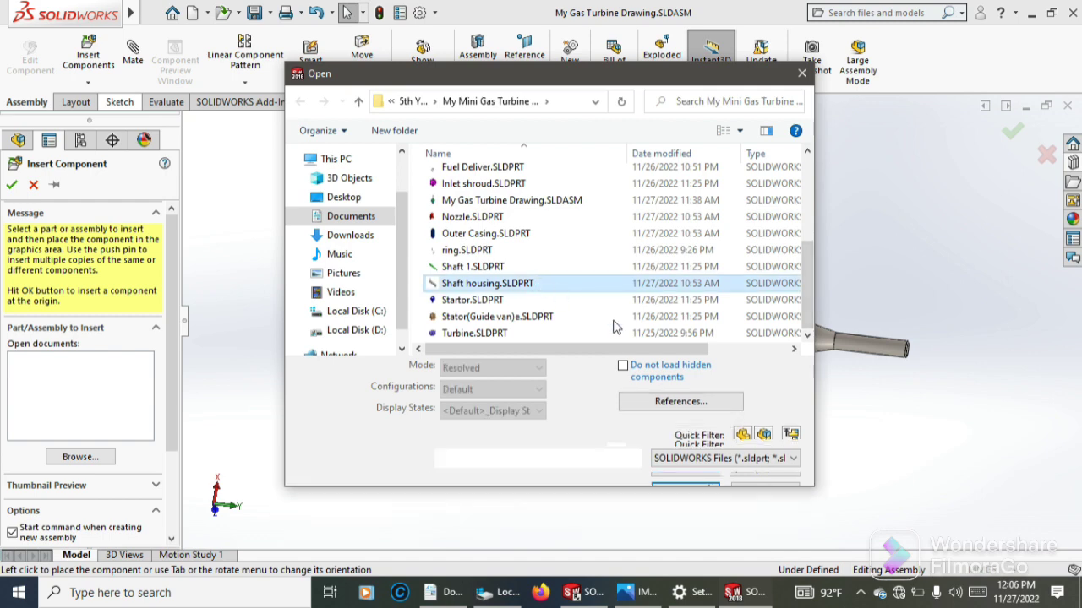
pyautogui.click(689, 472)
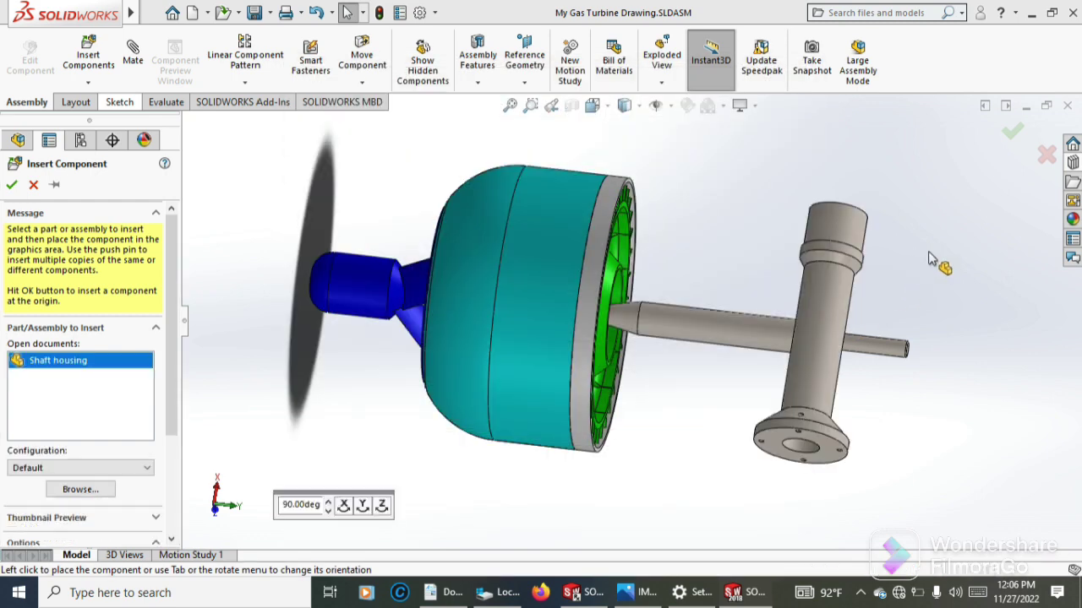
pyautogui.click(891, 278)
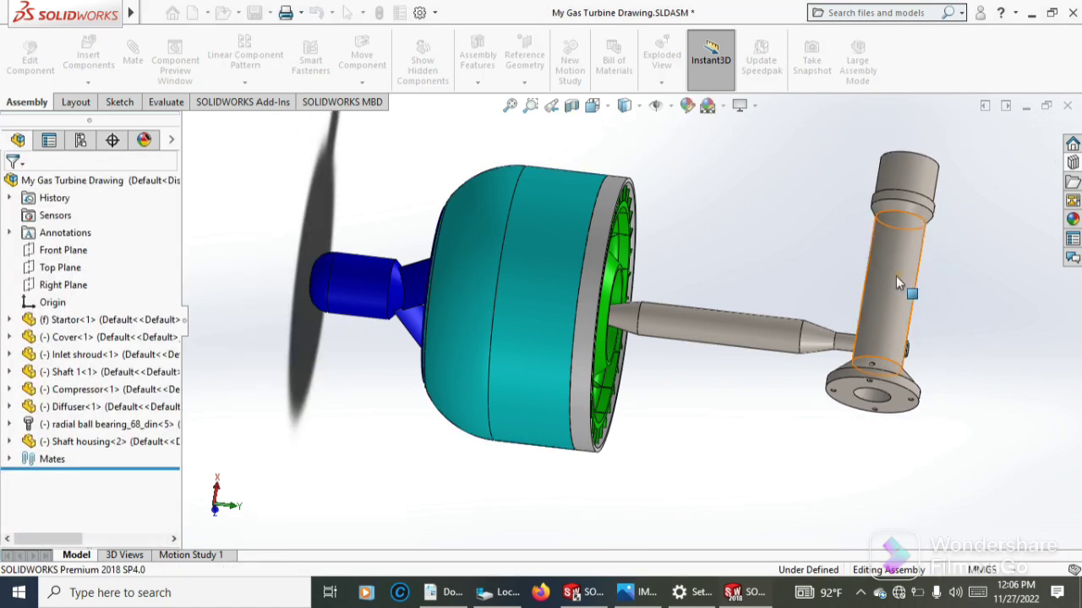
# Rotate the Shaft housing with Move with Triad to lie roughly parallel to the shaft
pyautogui.rightClick(903, 279)
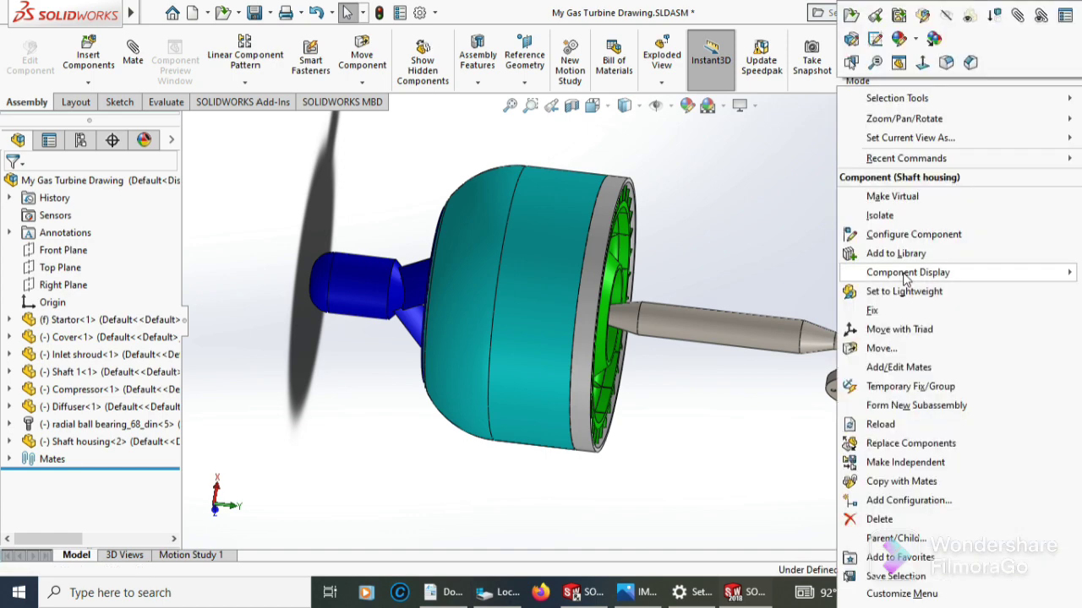
pyautogui.click(924, 331)
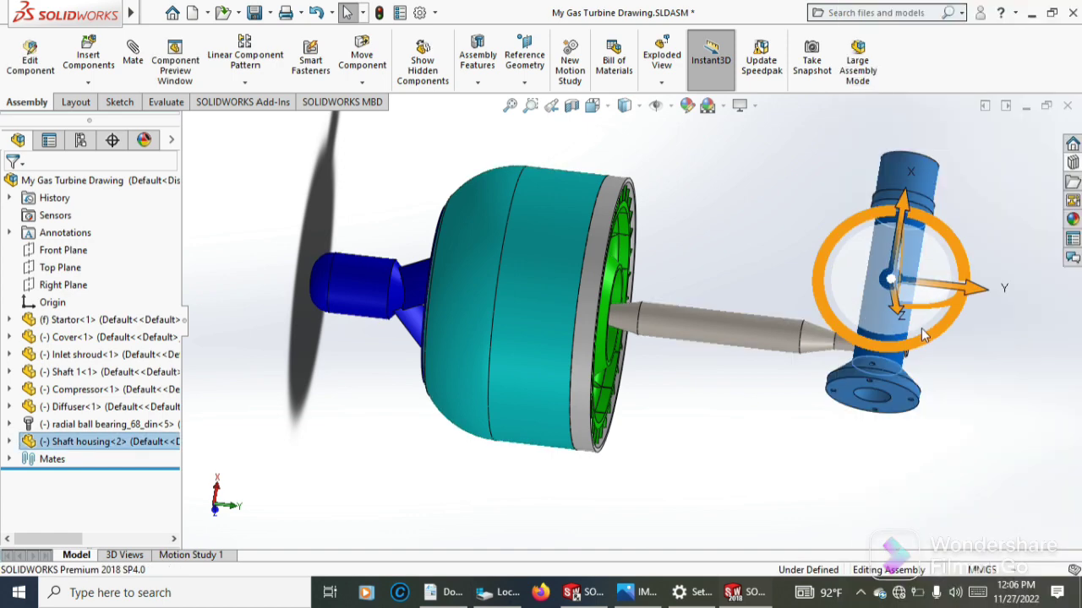
pyautogui.moveTo(966, 277)
pyautogui.mouseDown()
pyautogui.moveTo(912, 312)
pyautogui.moveTo(921, 319)
pyautogui.mouseUp()
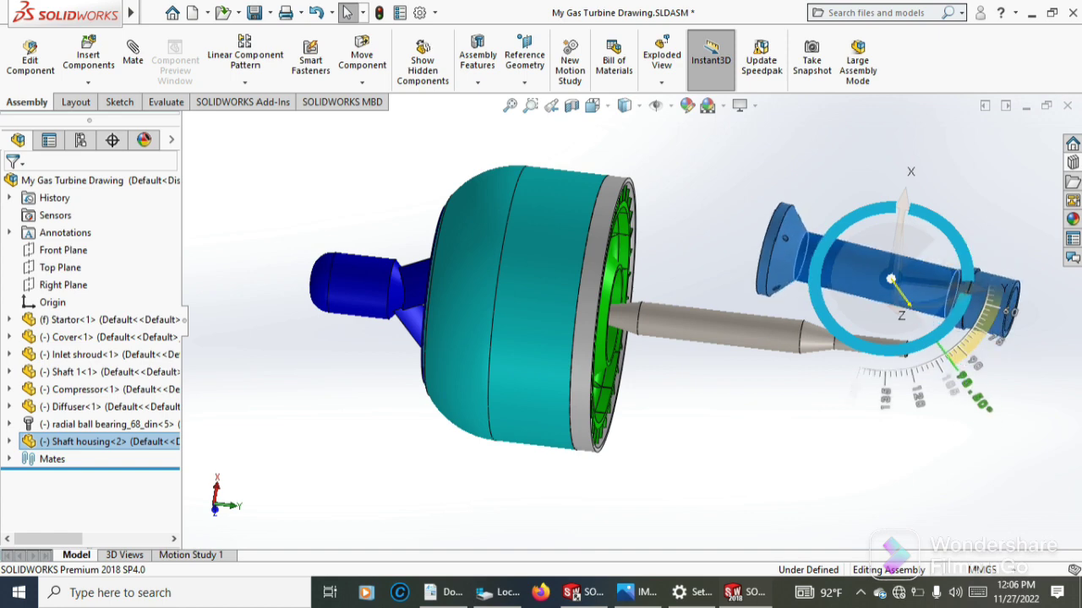
pyautogui.click(869, 171)
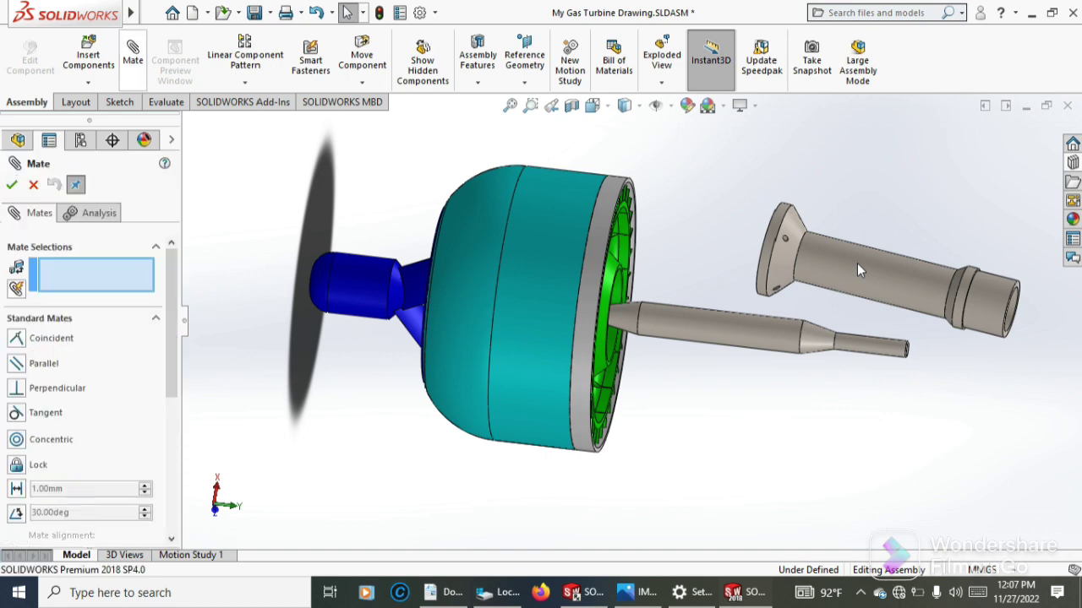
# Mate the shaft housing's cylindrical face concentric with the shaft
pyautogui.click(886, 283)
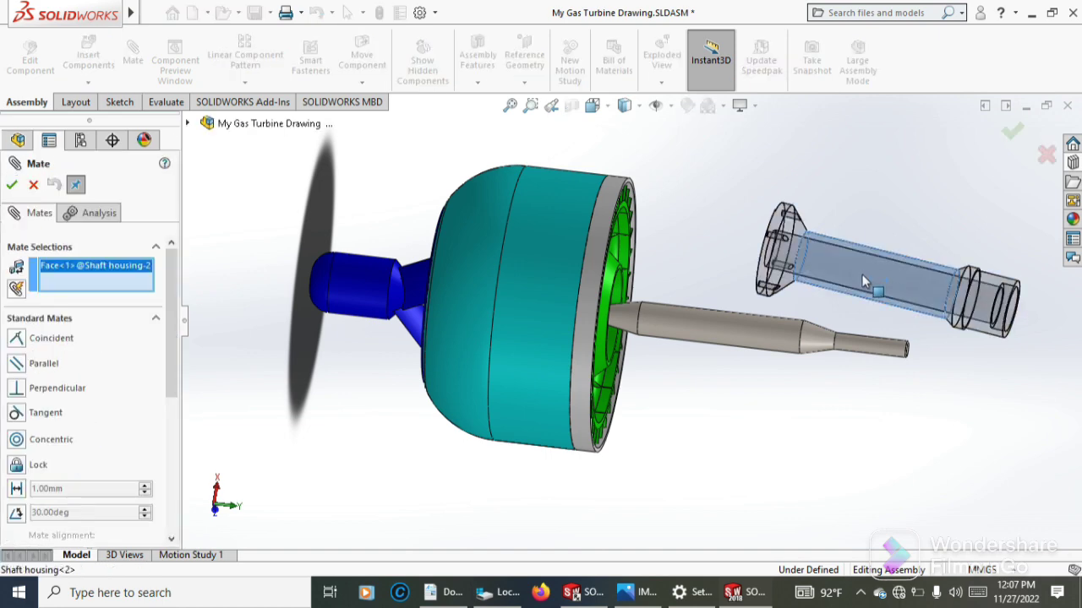
pyautogui.click(731, 327)
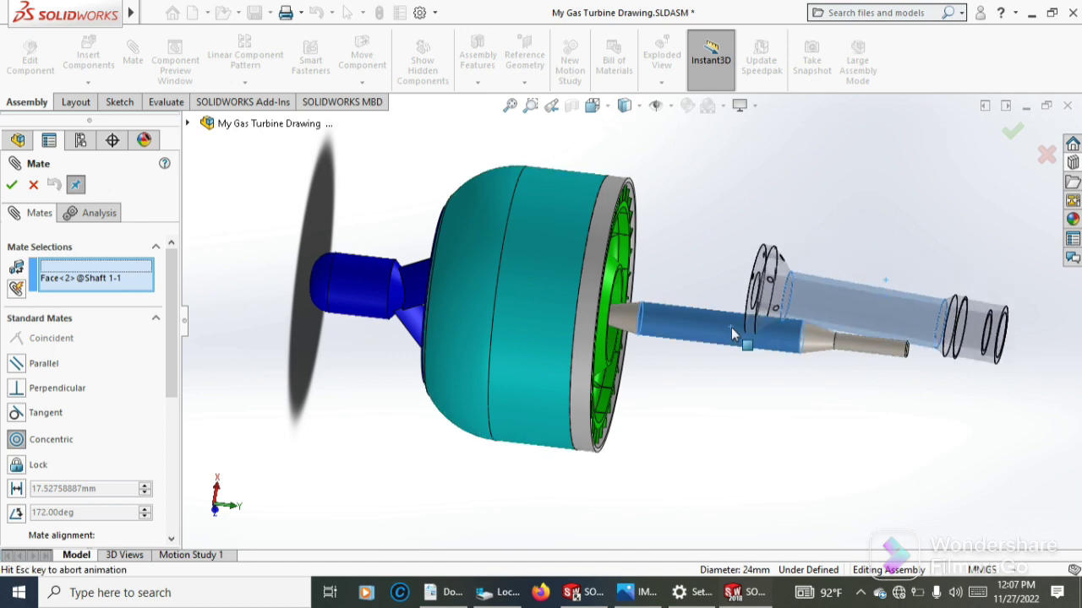
pyautogui.click(12, 186)
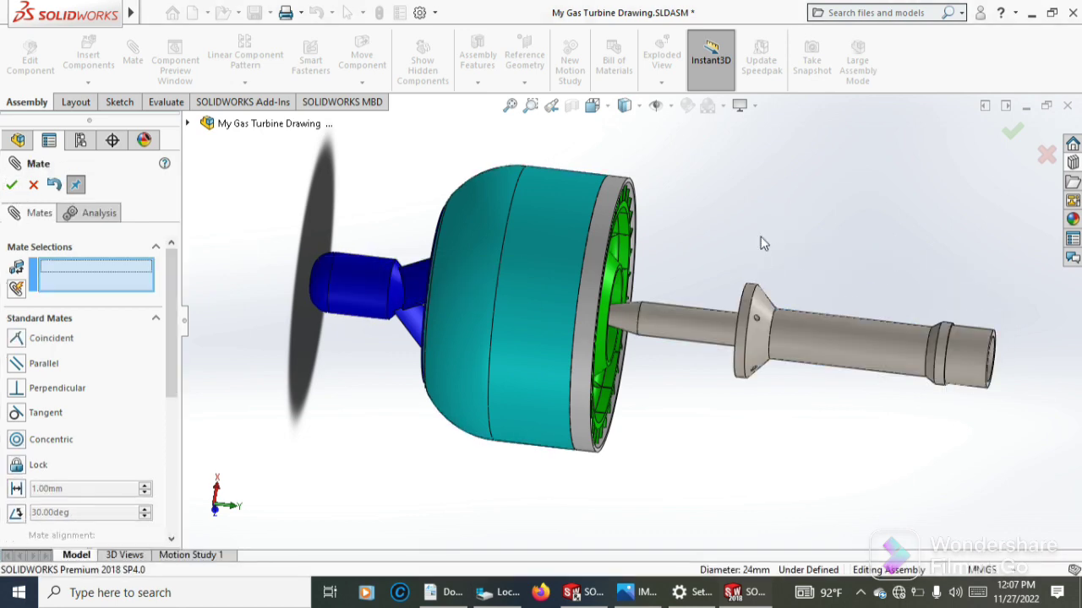
# Make the housing flange face coincident with the diffuser face
pyautogui.moveTo(737, 246); pyautogui.dragTo(776, 277, button='middle')
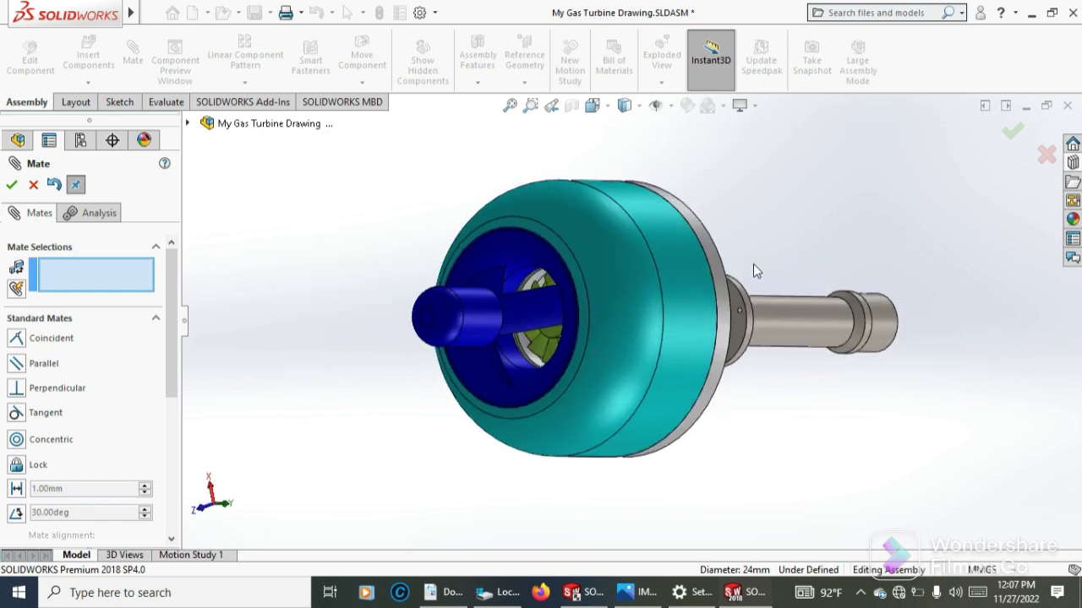
pyautogui.scroll(-2, 757, 270)
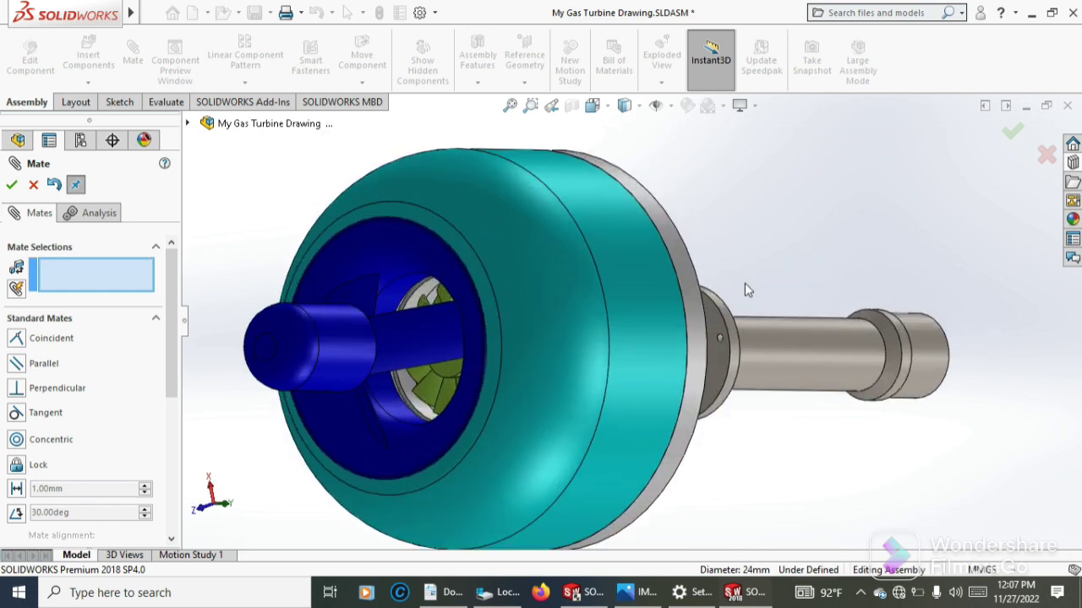
pyautogui.click(723, 388)
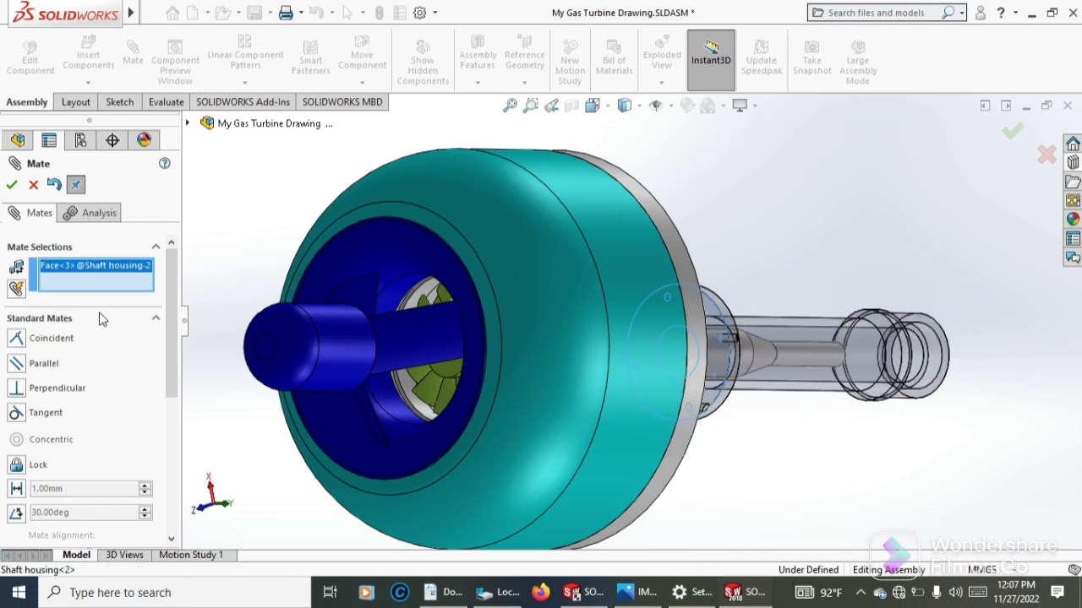
pyautogui.moveTo(671, 271)
pyautogui.mouseDown(button='middle')
pyautogui.moveTo(667, 259)
pyautogui.moveTo(623, 259)
pyautogui.mouseUp(button='middle')
pyautogui.scroll(-2, 785, 326)
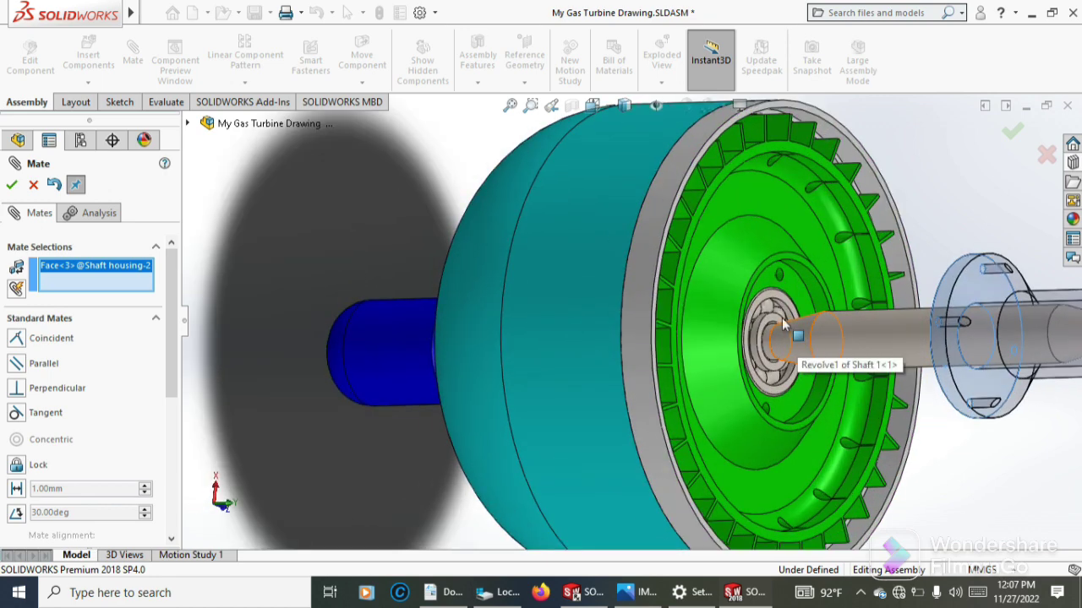
pyautogui.click(801, 303)
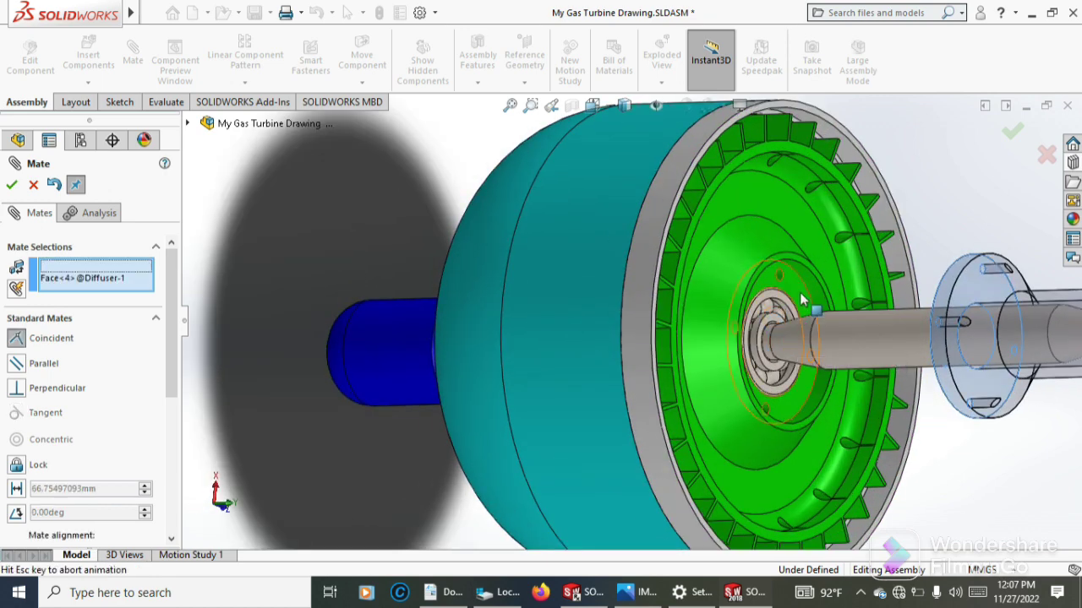
pyautogui.click(11, 185)
pyautogui.press('f')
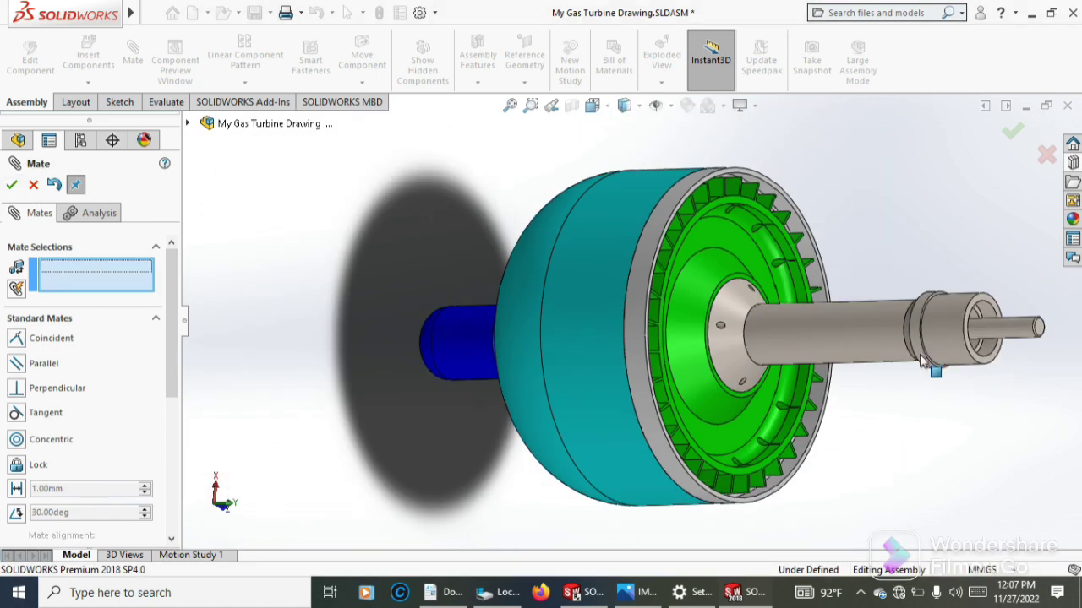
# Close the Mate tool and return to a side view of casing and shaft
pyautogui.moveTo(718, 255); pyautogui.dragTo(724, 309, button='middle')
pyautogui.scroll(-3, 724, 309)
pyautogui.scroll(-3, 744, 254)
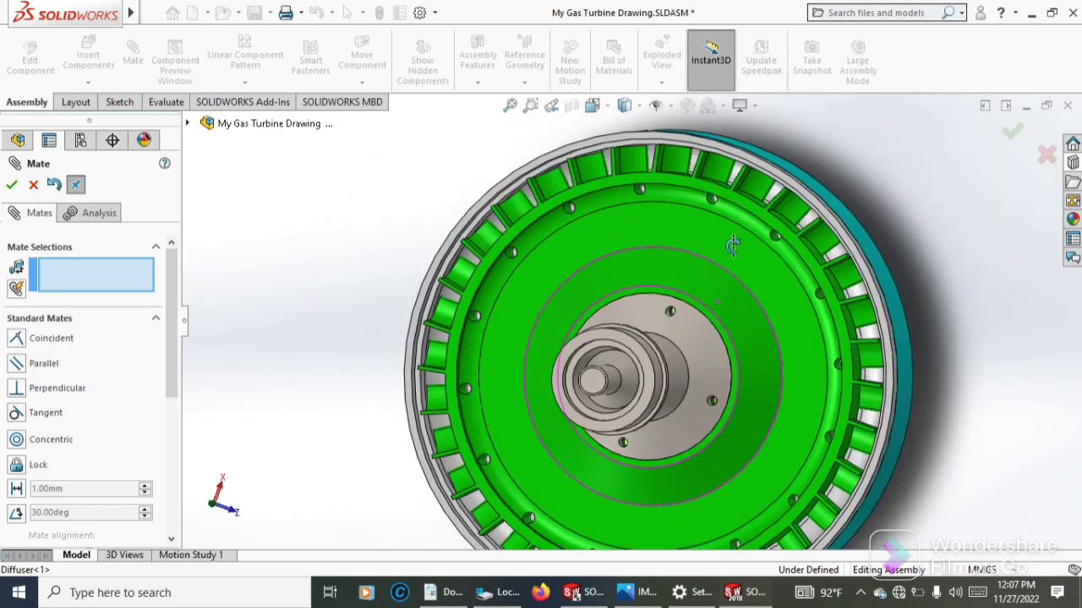
pyautogui.moveTo(733, 245); pyautogui.dragTo(718, 279, button='middle')
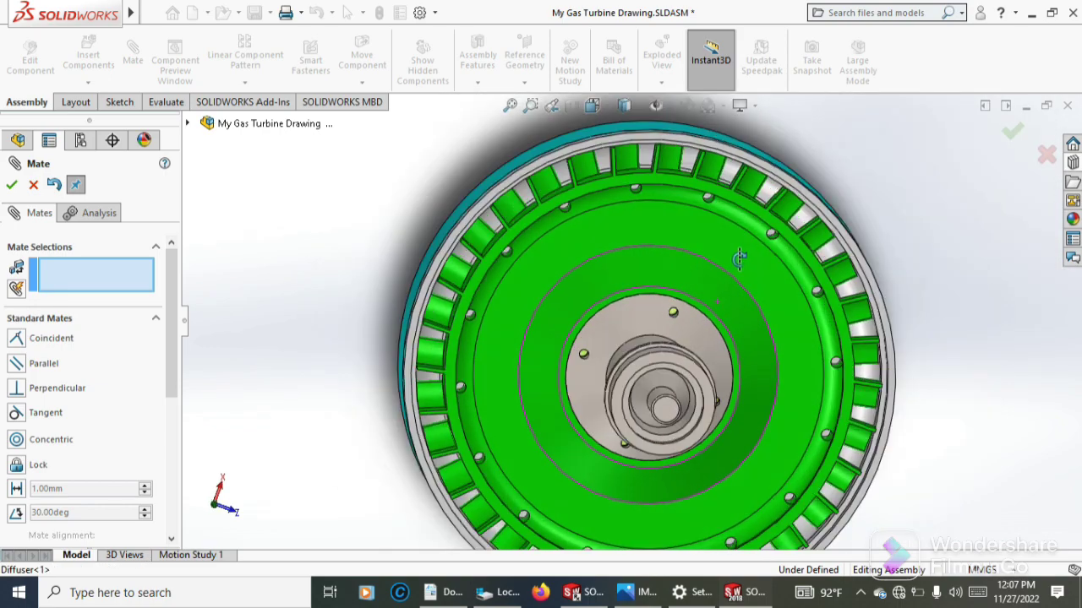
pyautogui.click(11, 185)
pyautogui.scroll(3, 676, 336)
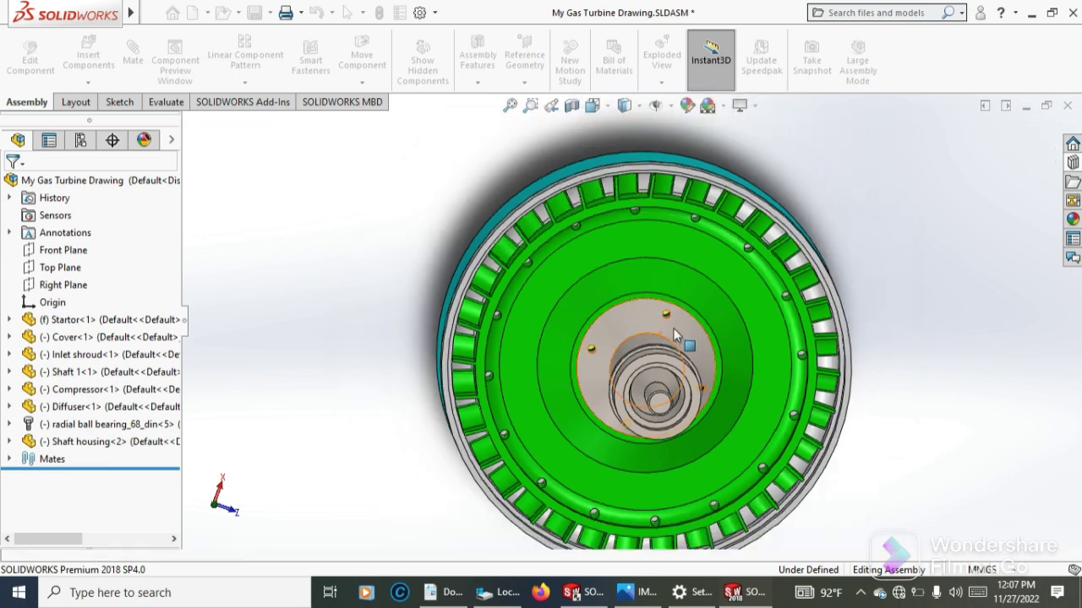
pyautogui.moveTo(684, 333); pyautogui.dragTo(780, 311, button='middle')
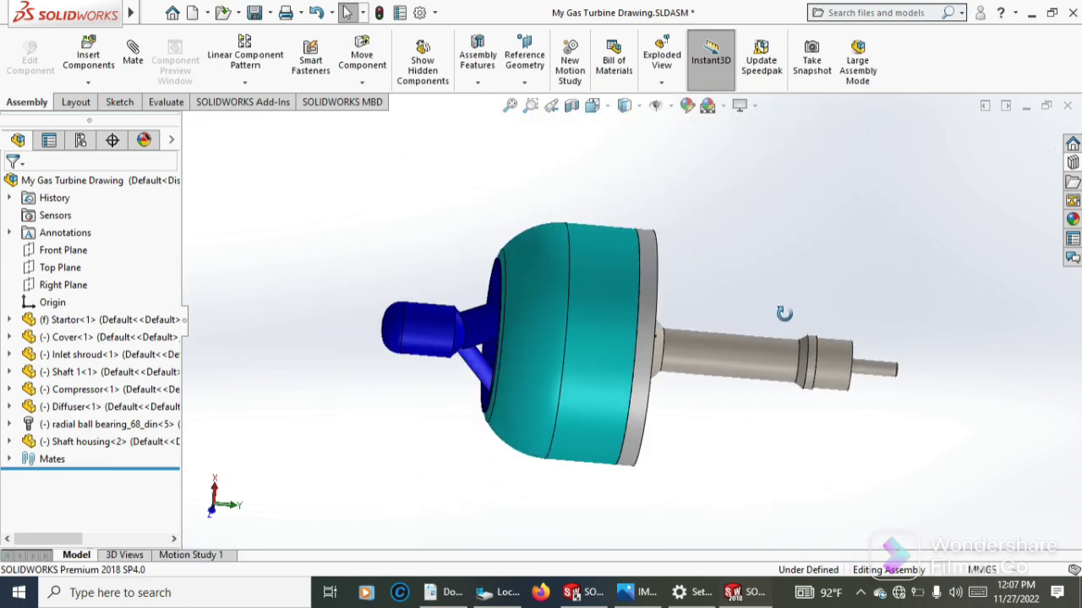
# Insert Stator(Guide van)e.SLDPRT and drop it beside the shaft end
pyautogui.click(88, 82)
pyautogui.click(91, 101)
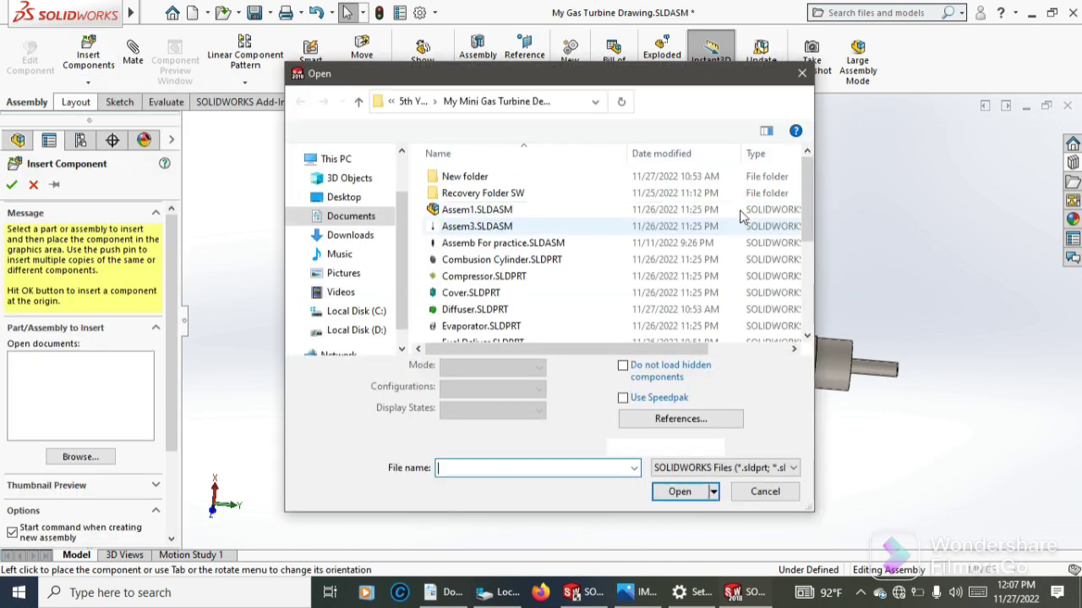
pyautogui.moveTo(807, 185); pyautogui.dragTo(804, 296)
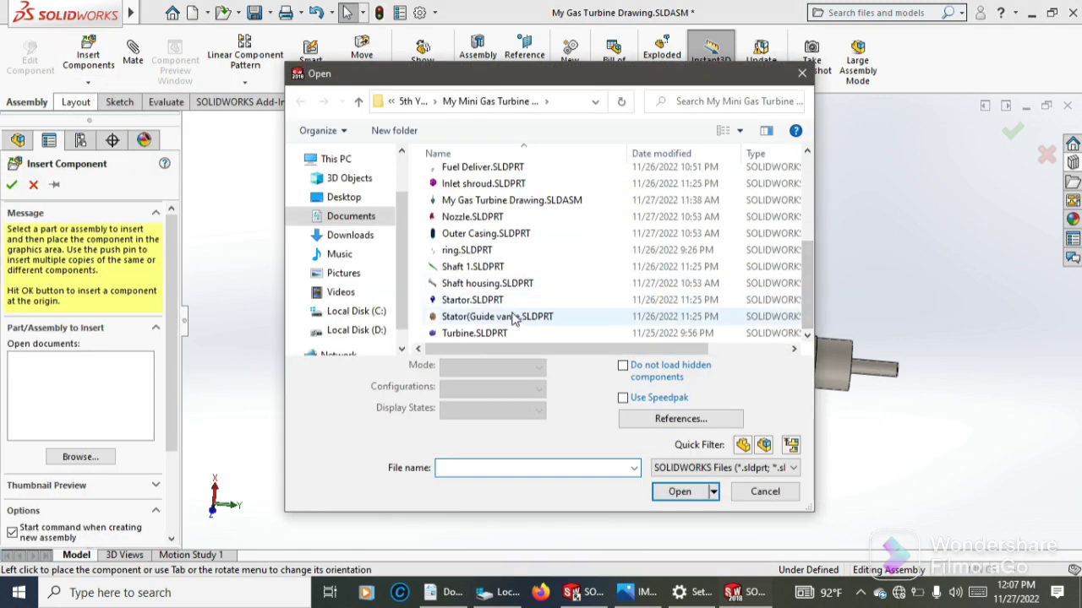
pyautogui.click(537, 317)
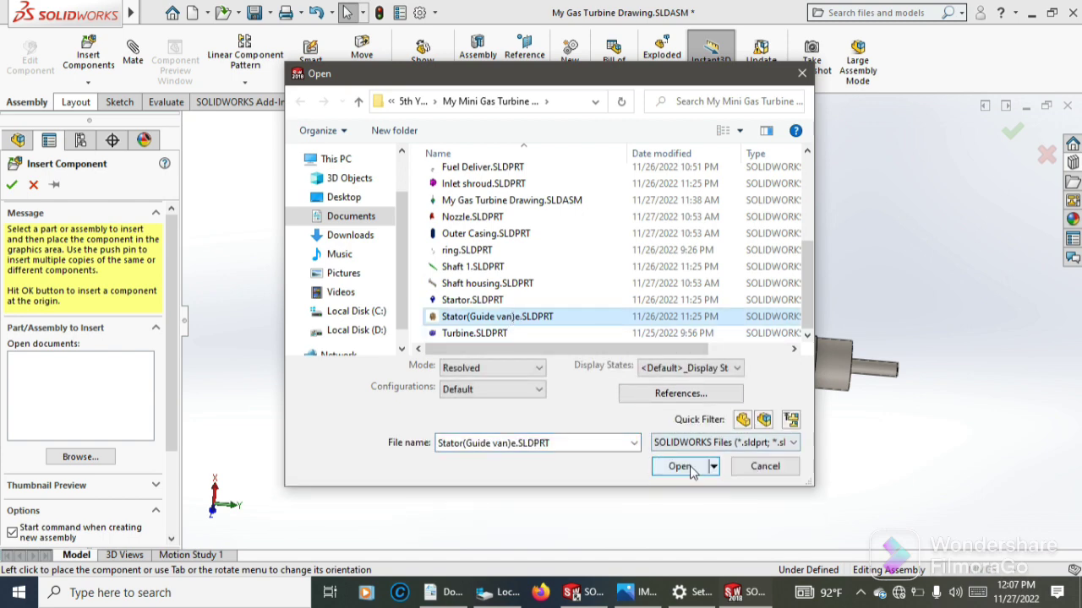
pyautogui.click(681, 467)
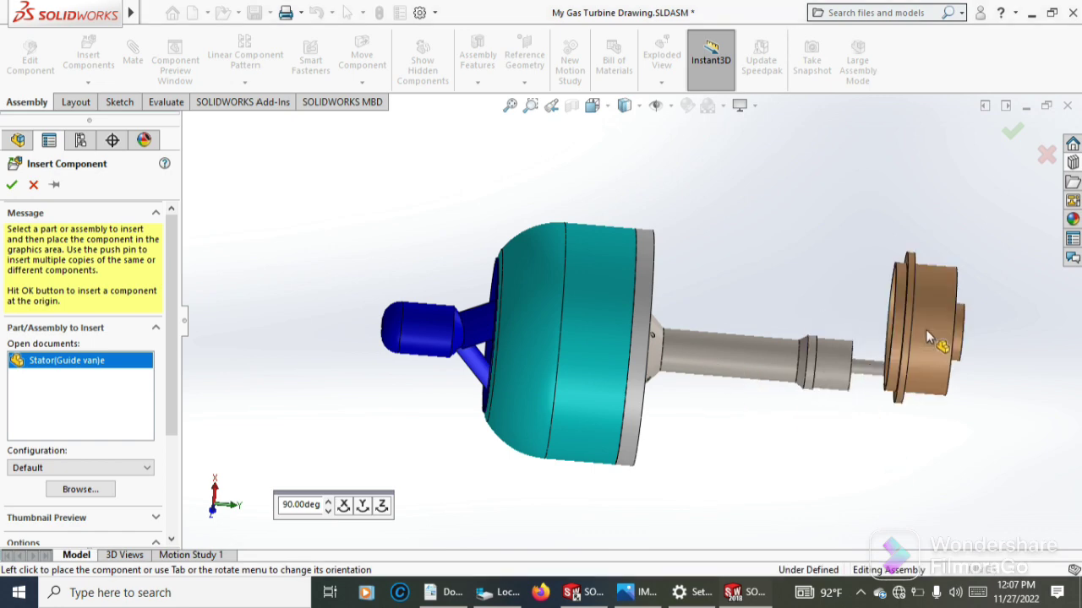
pyautogui.click(925, 329)
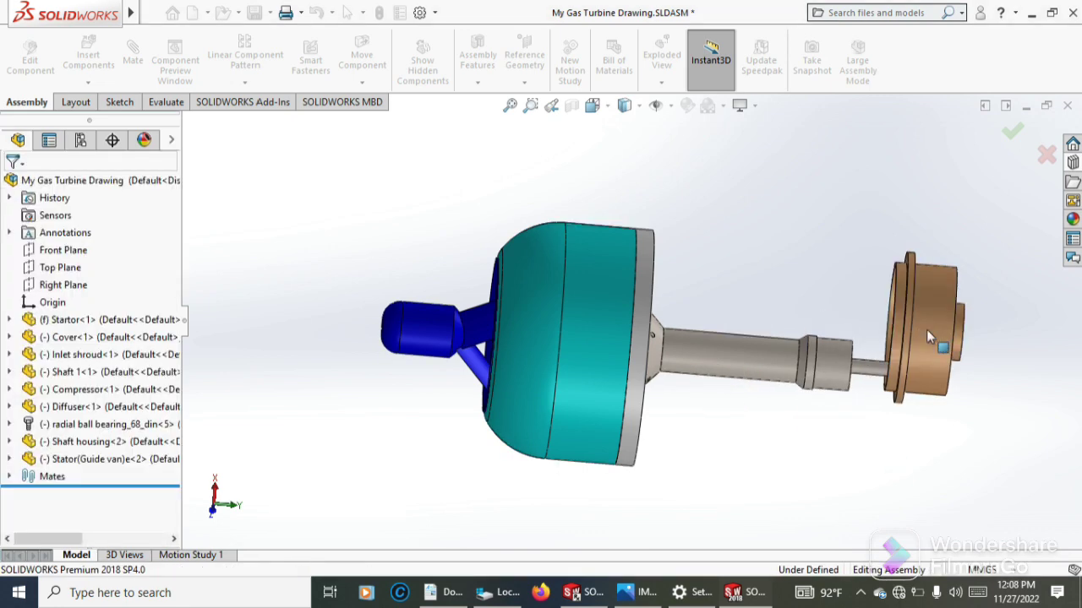
# Spin the stator with Move with Triad to face the shaft, then shift the view left
pyautogui.rightClick(926, 330)
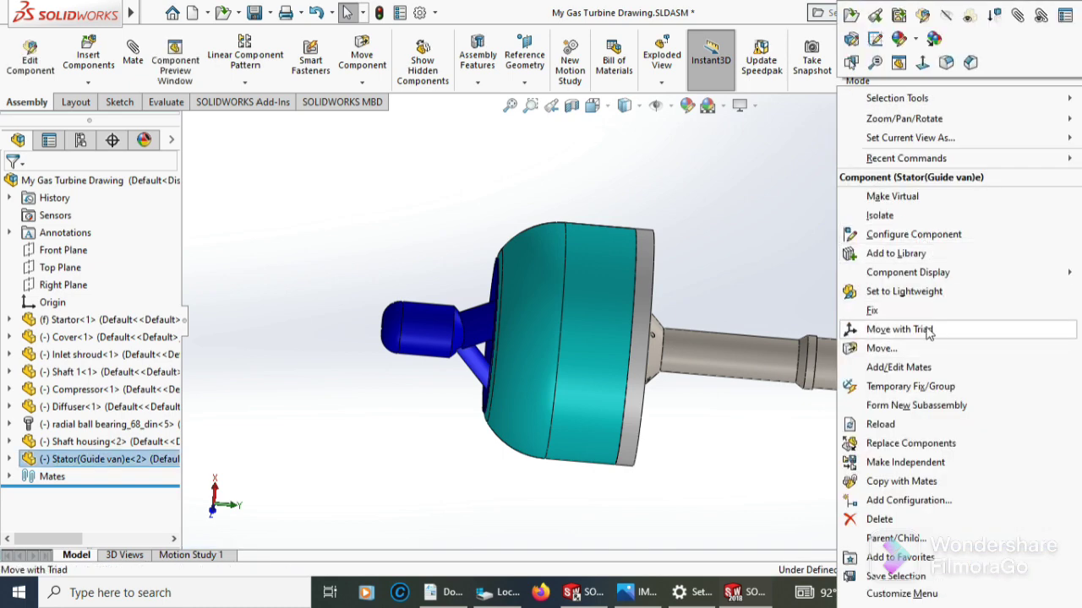
pyautogui.click(927, 330)
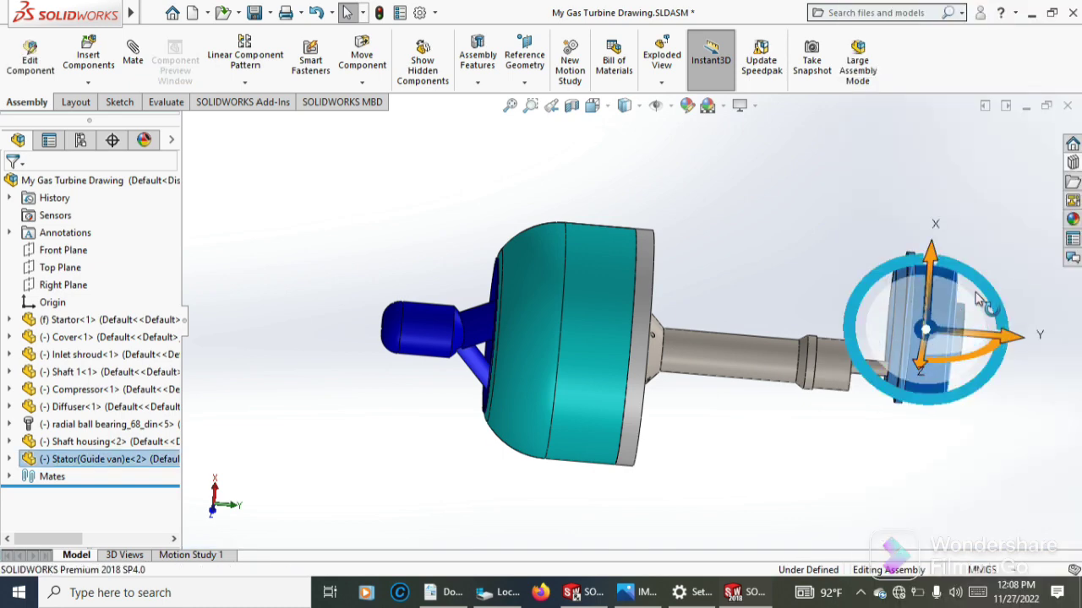
pyautogui.moveTo(990, 292)
pyautogui.mouseDown()
pyautogui.moveTo(828, 381)
pyautogui.moveTo(766, 207)
pyautogui.mouseUp()
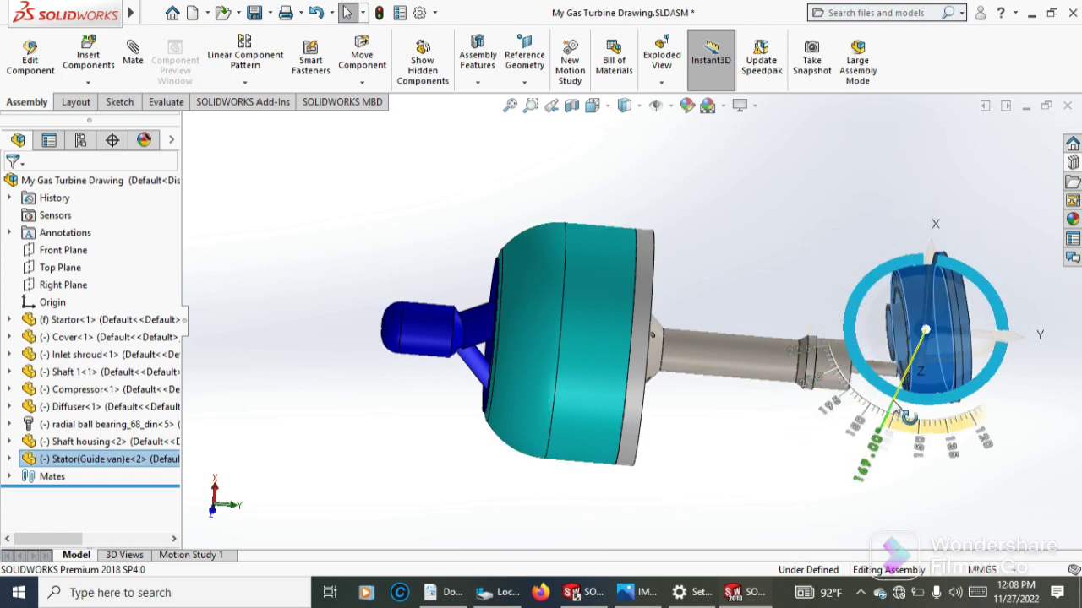
pyautogui.click(765, 208)
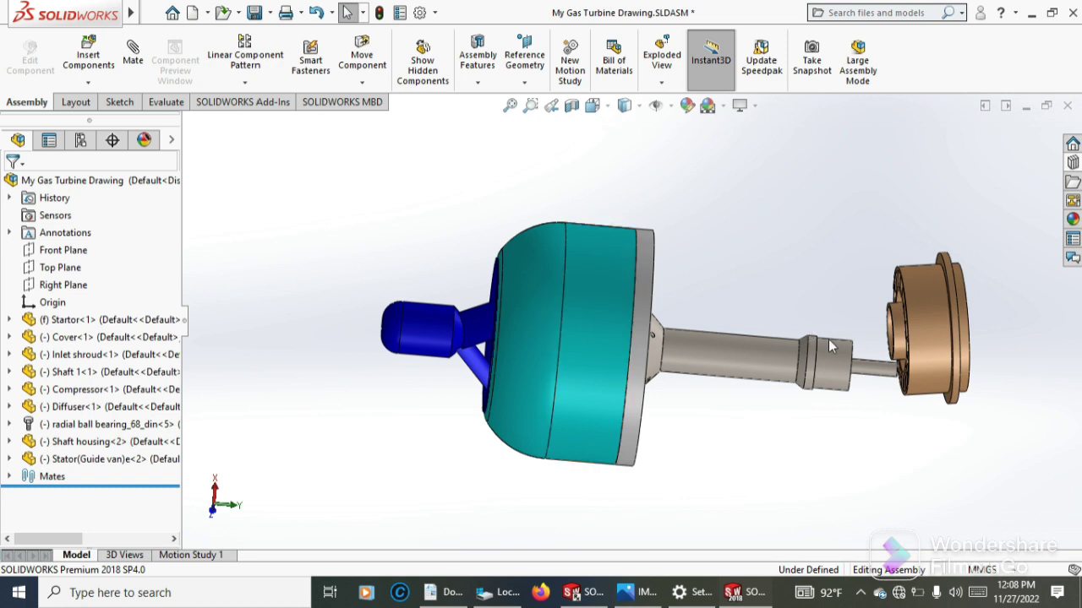
pyautogui.keyDown('ctrl'); pyautogui.moveTo(828, 339); pyautogui.dragTo(746, 330, button='middle'); pyautogui.keyUp('ctrl')
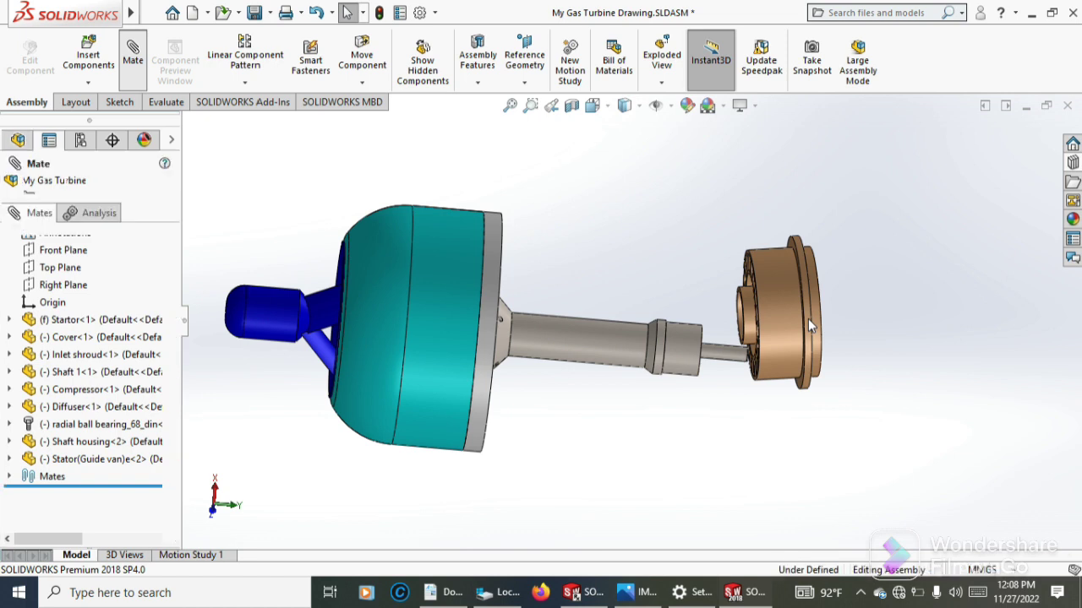
# Add concentric mate Concentric14 between the stator face and the shaft housing's round face
pyautogui.click(782, 297)
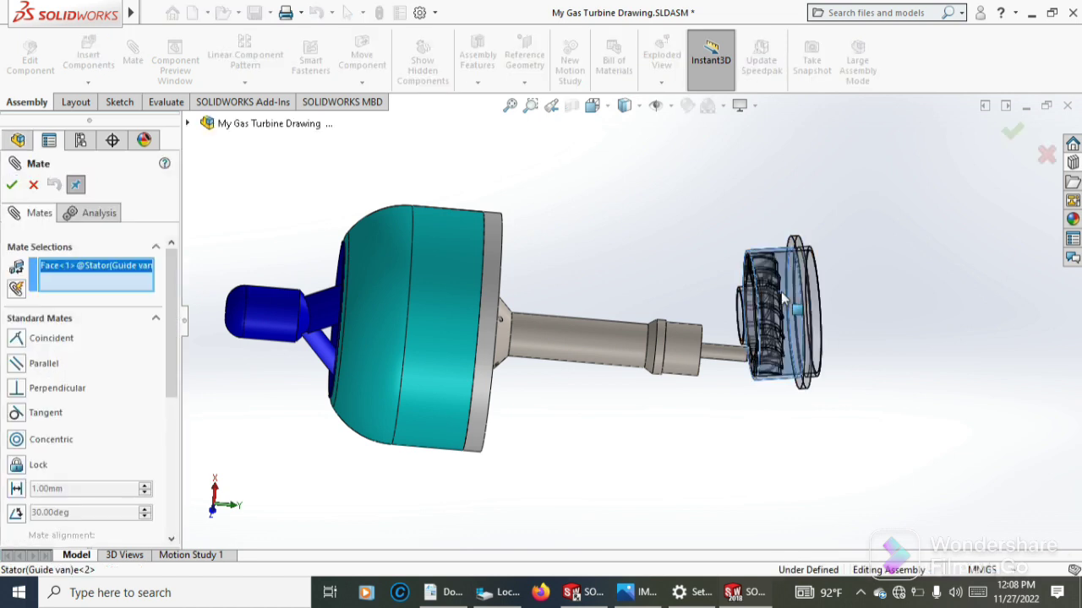
pyautogui.click(588, 340)
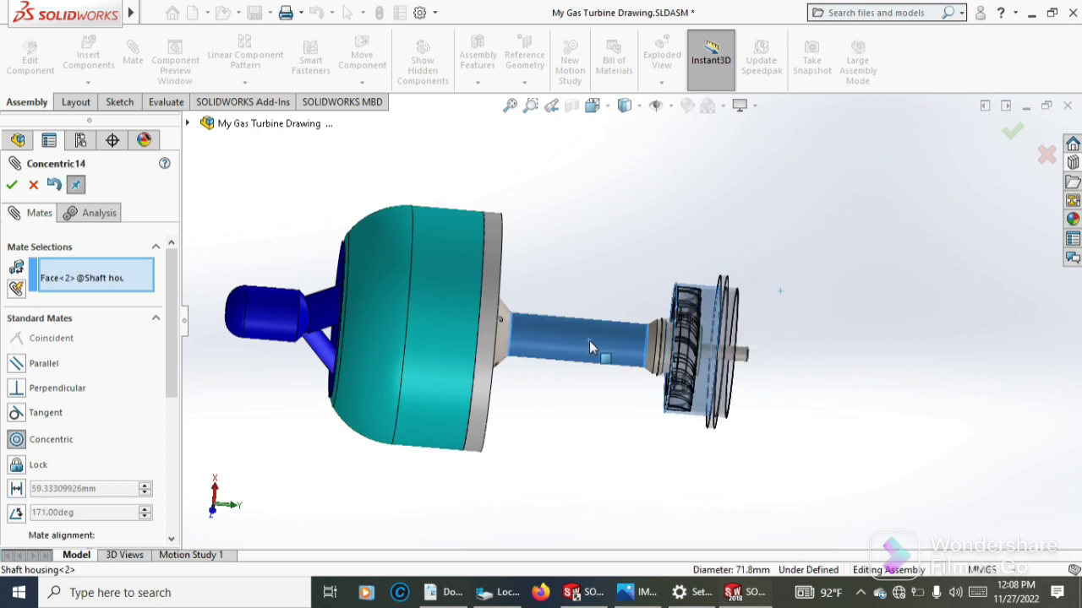
pyautogui.click(12, 185)
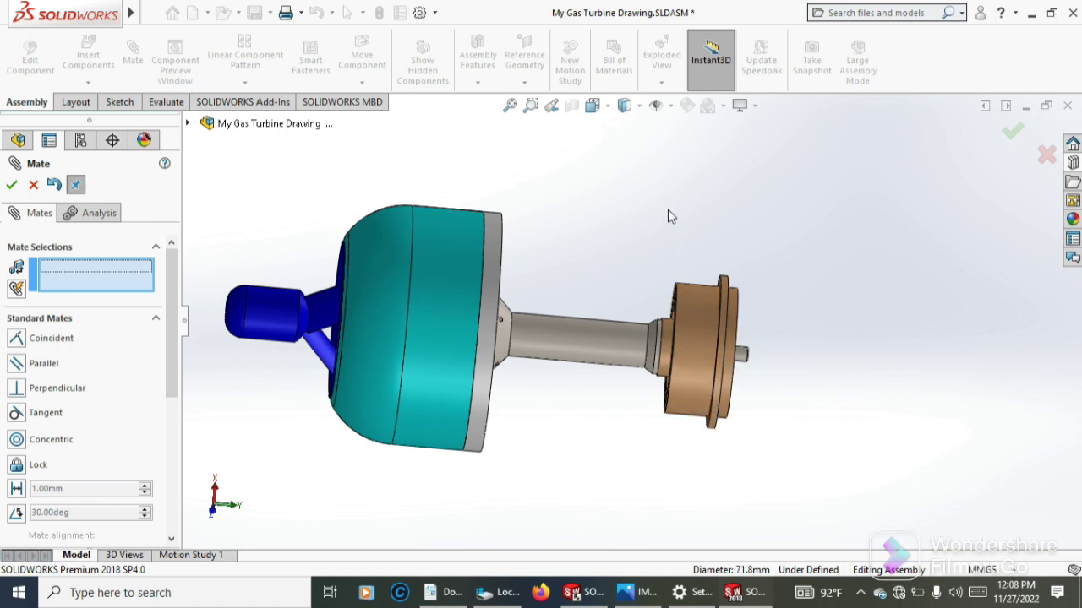
pyautogui.moveTo(669, 212)
pyautogui.mouseDown(button='middle')
pyautogui.moveTo(681, 216)
pyautogui.moveTo(611, 217)
pyautogui.moveTo(704, 222)
pyautogui.mouseUp(button='middle')
# Slide the stator outward along the shaft to expose its face
pyautogui.scroll(-3, 665, 342)
pyautogui.scroll(-2, 665, 341)
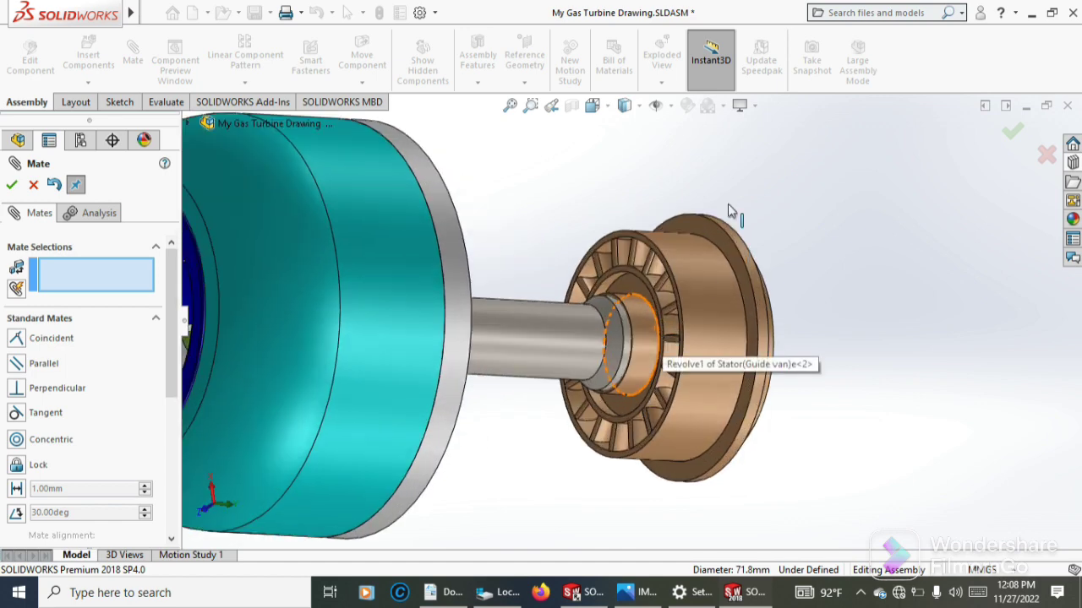
pyautogui.moveTo(698, 177); pyautogui.dragTo(685, 177, button='middle')
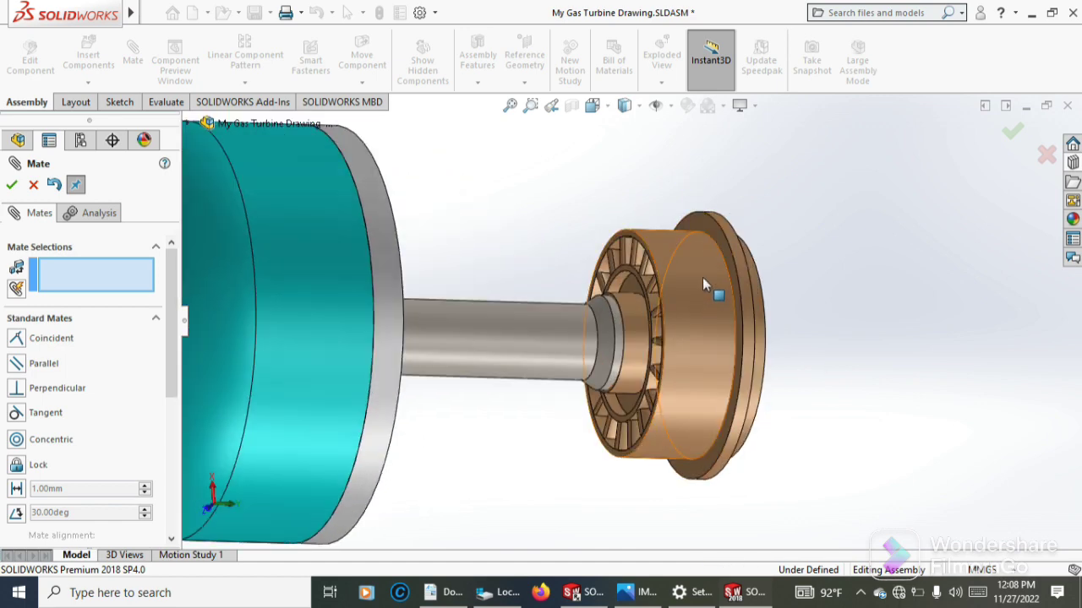
pyautogui.moveTo(689, 287); pyautogui.dragTo(894, 309)
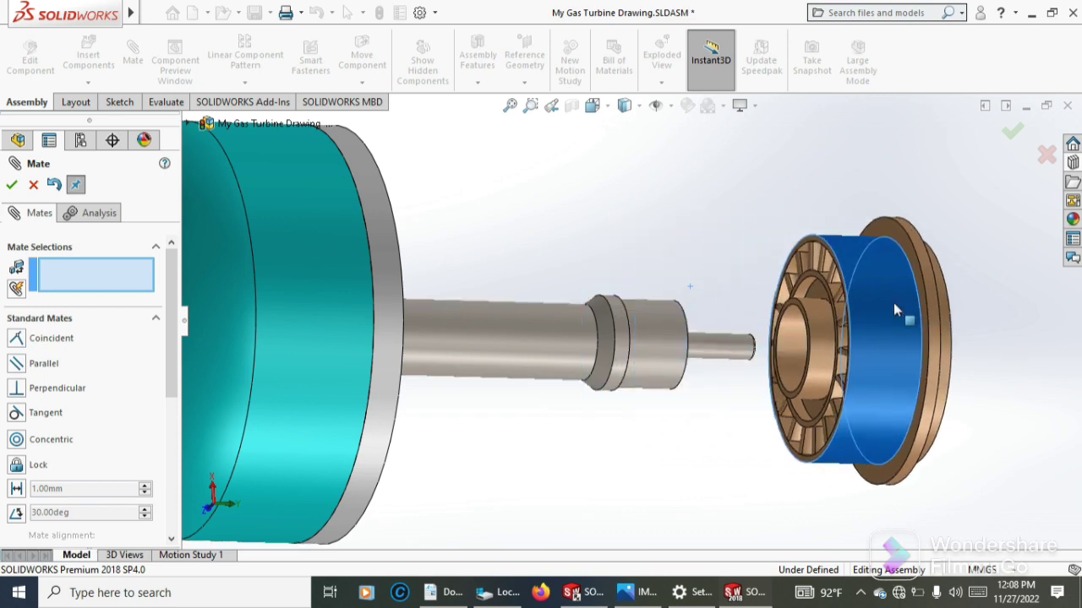
pyautogui.moveTo(719, 285); pyautogui.dragTo(725, 330, button='middle')
# Mate the stator's inner bore face coincident with the shaft housing end face (Coincident10)
pyautogui.scroll(-1, 725, 330)
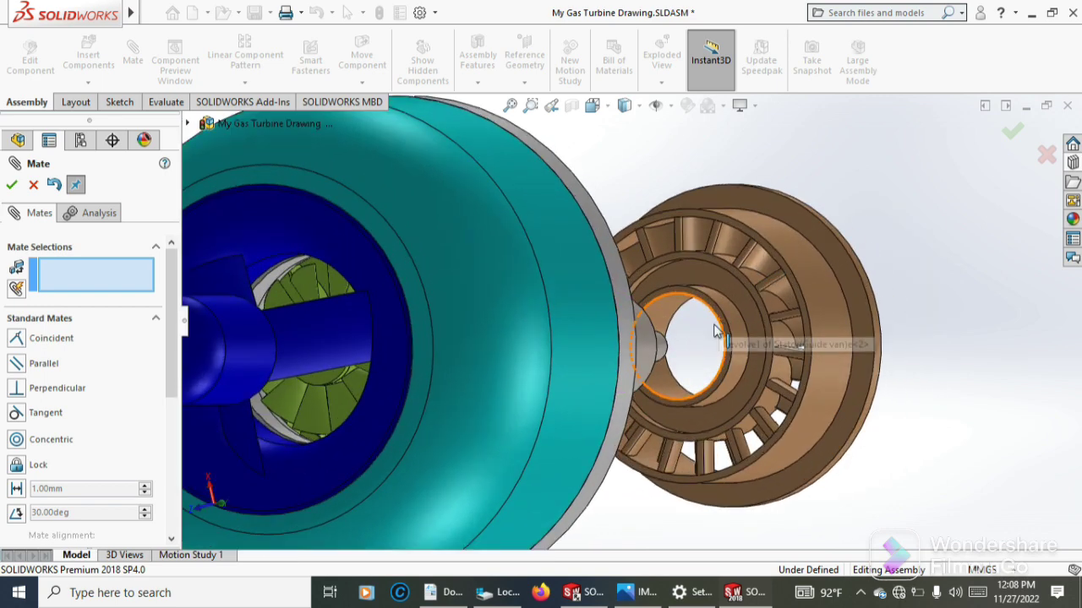
pyautogui.scroll(-2, 706, 313)
pyautogui.click(700, 302)
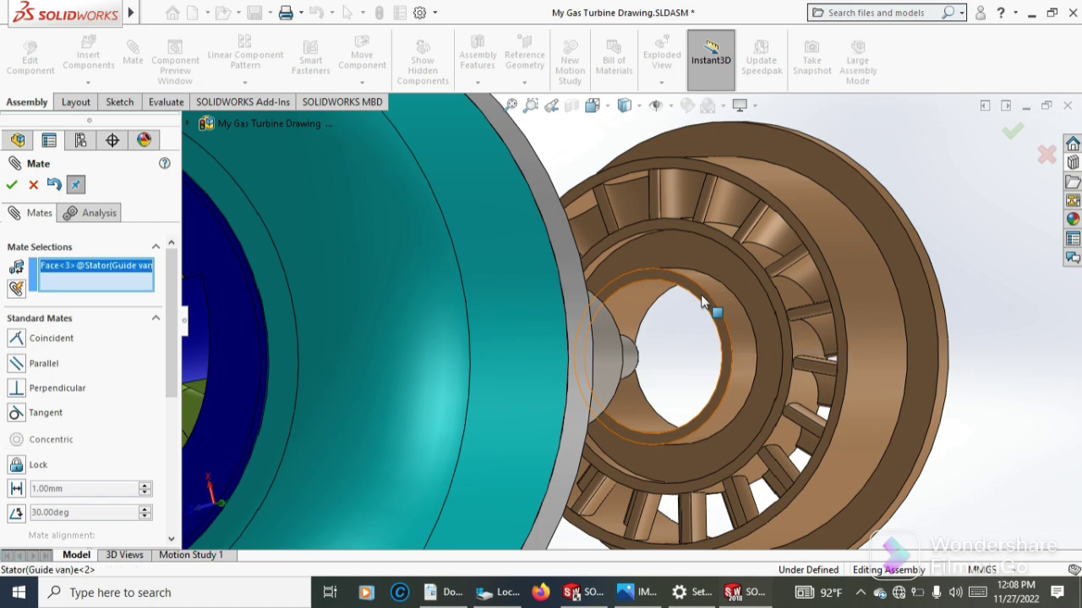
pyautogui.scroll(3, 705, 304)
pyautogui.moveTo(826, 204)
pyautogui.mouseDown(button='middle')
pyautogui.moveTo(701, 241)
pyautogui.moveTo(656, 380)
pyautogui.mouseUp(button='middle')
pyautogui.scroll(-1, 644, 338)
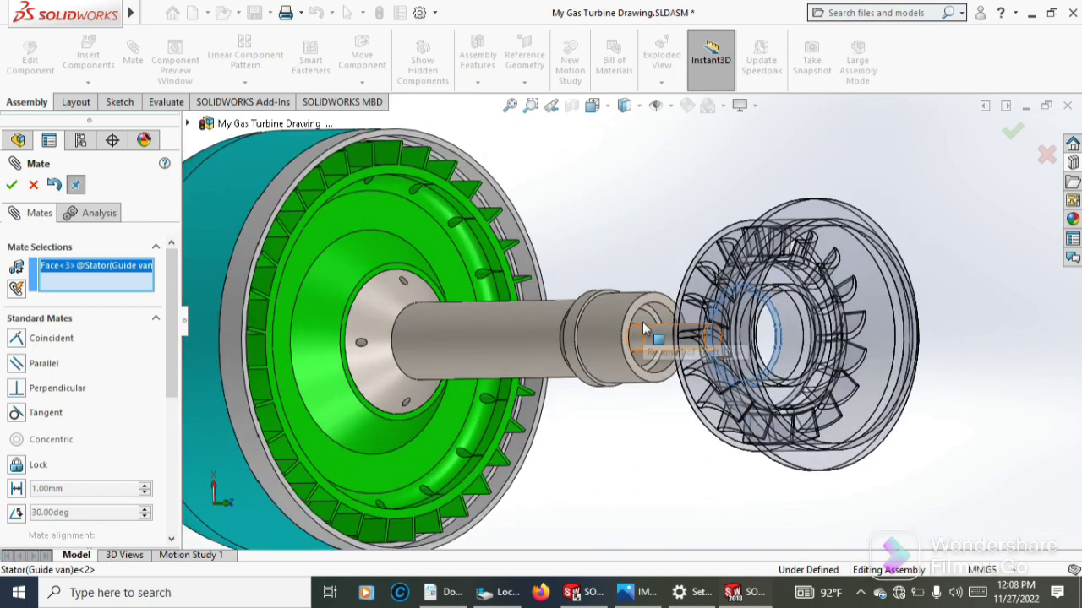
pyautogui.scroll(-1, 644, 334)
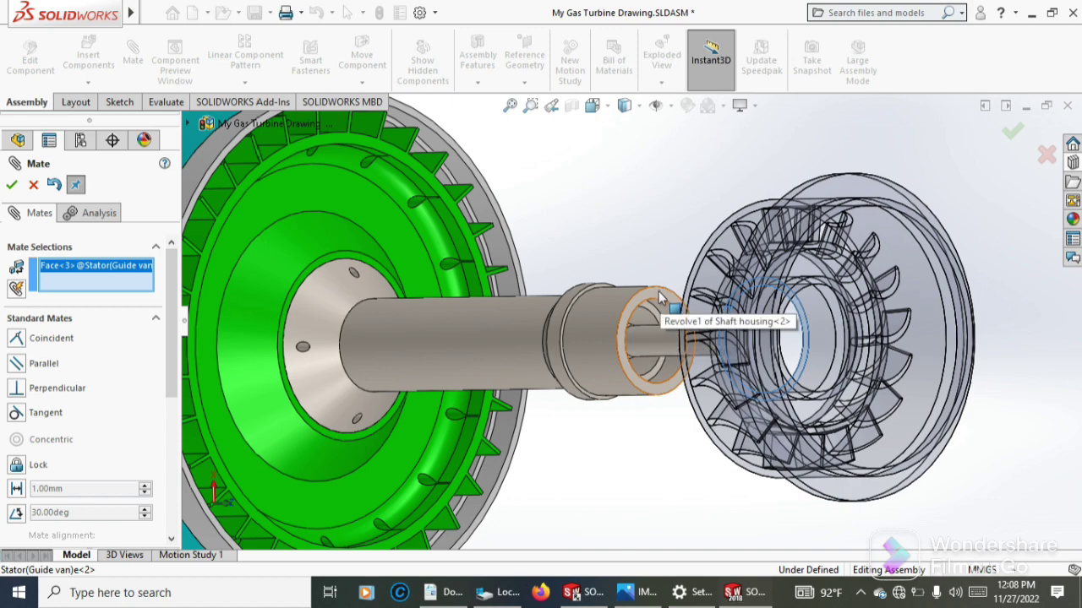
pyautogui.scroll(-1, 607, 292)
pyautogui.scroll(-1, 603, 291)
pyautogui.scroll(-1, 602, 295)
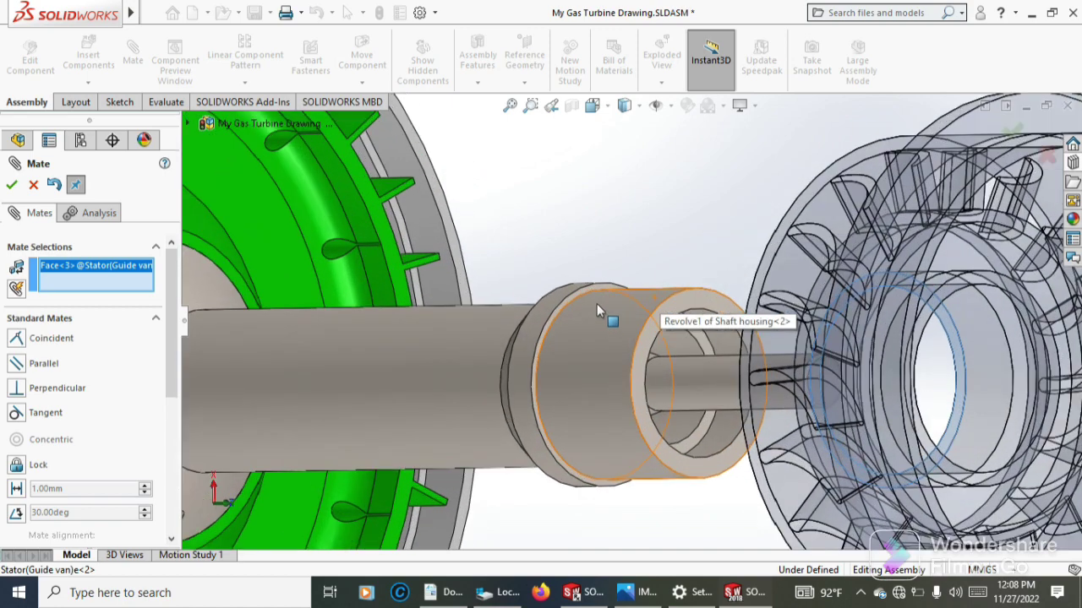
pyautogui.scroll(-1, 592, 296)
pyautogui.click(586, 287)
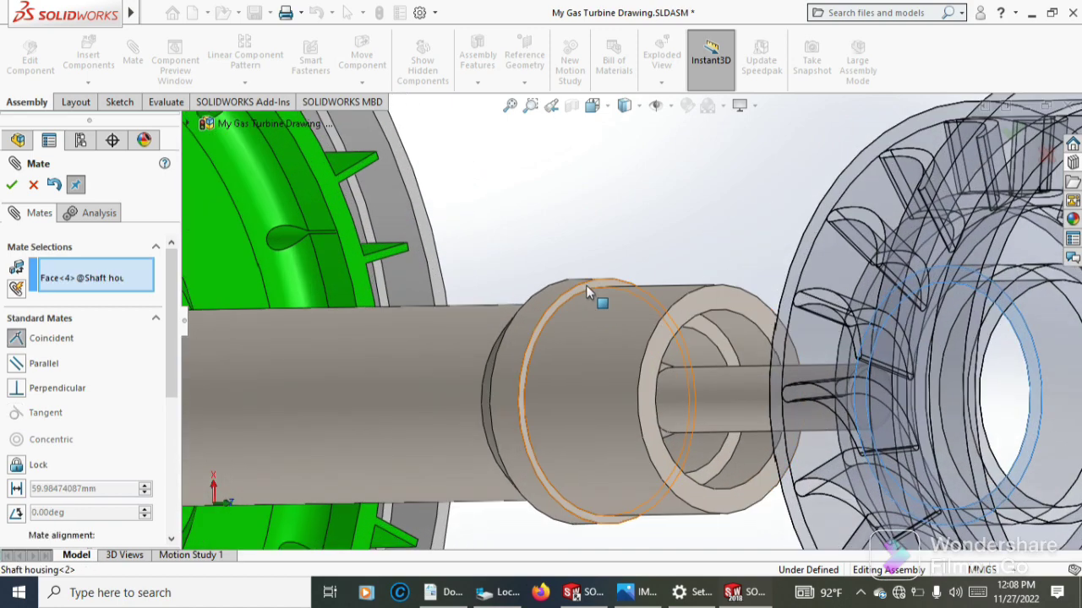
pyautogui.click(586, 284)
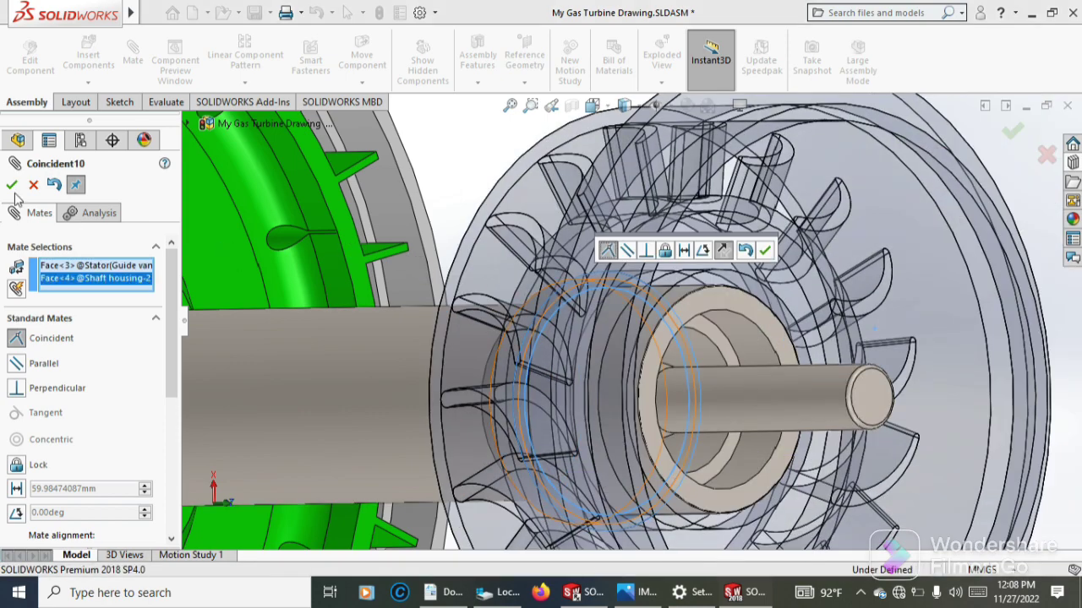
pyautogui.click(10, 186)
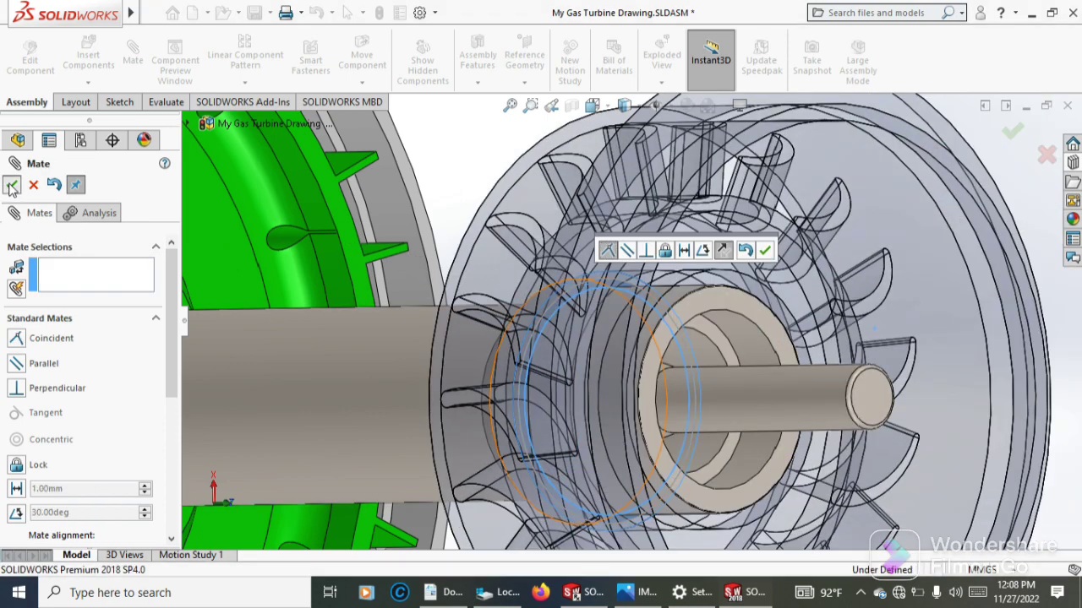
# Close the Mate tool and return to the part tree
pyautogui.scroll(2, 486, 310)
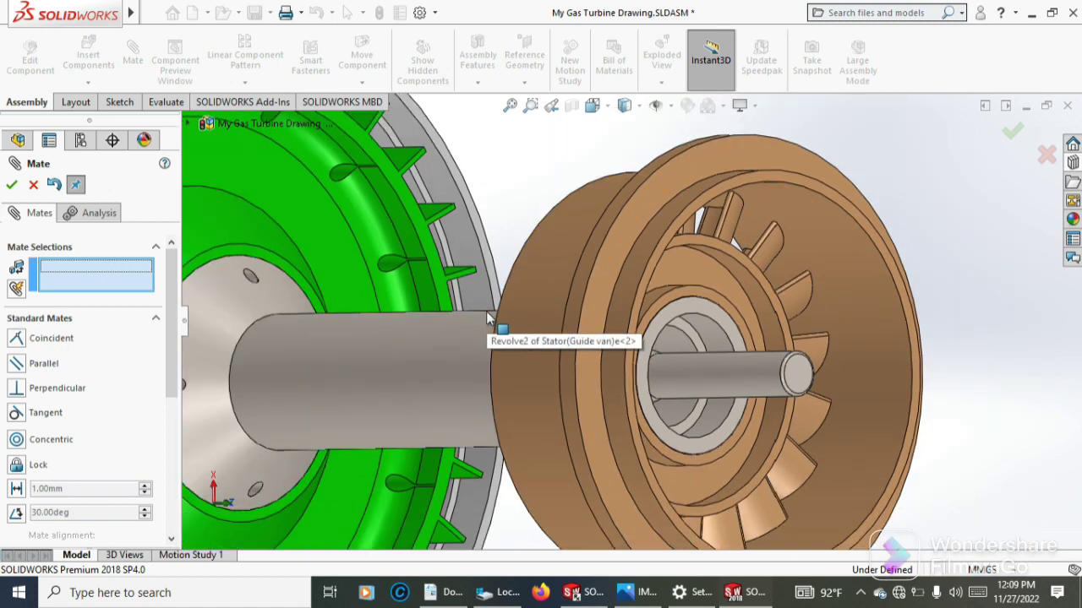
pyautogui.click(10, 184)
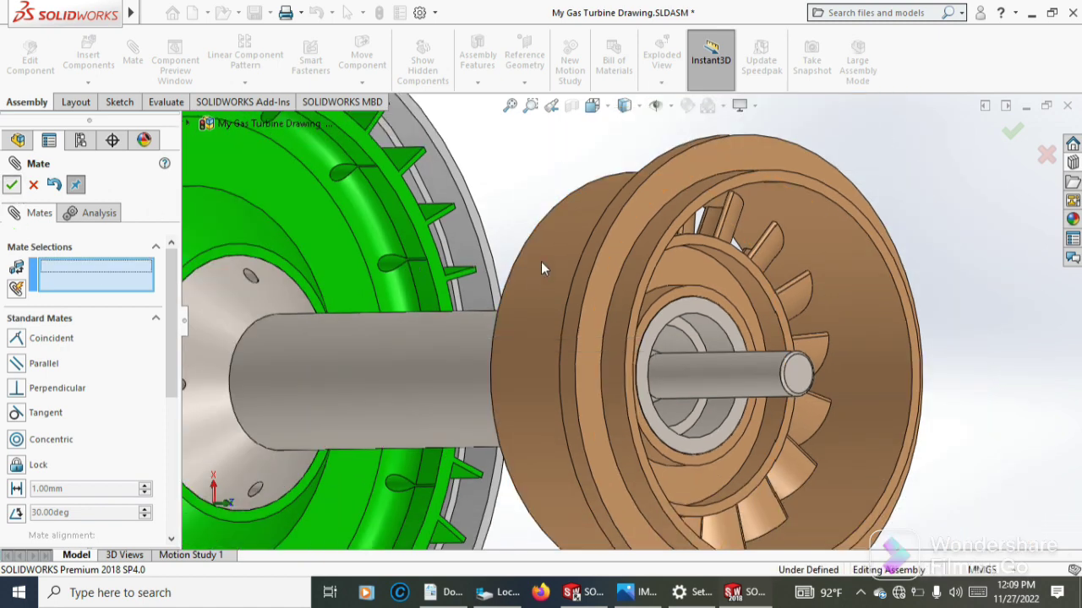
pyautogui.scroll(2, 541, 261)
pyautogui.scroll(2, 568, 236)
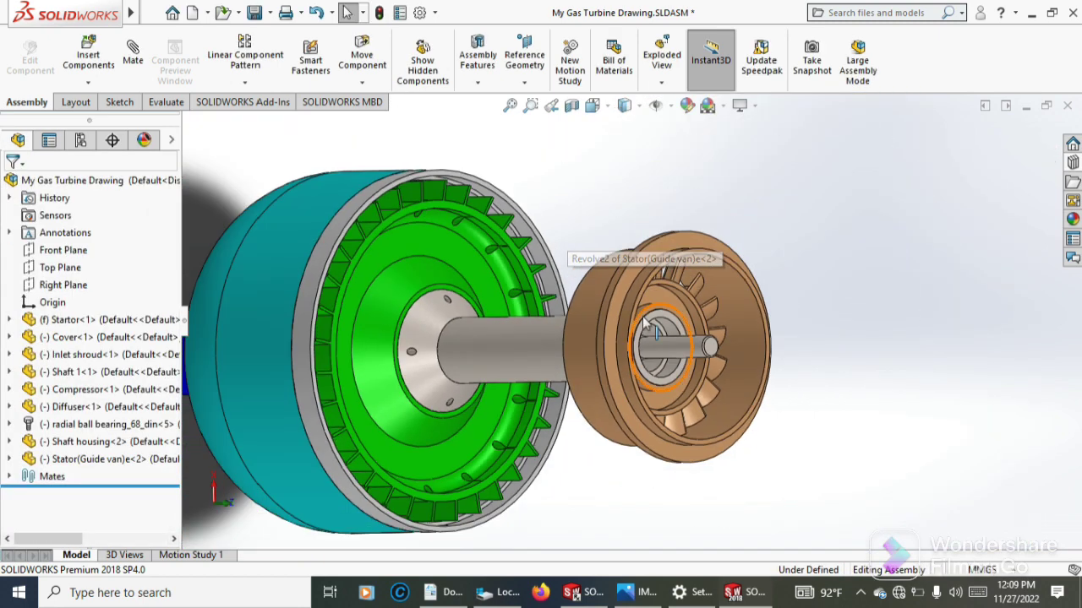
pyautogui.scroll(1, 662, 293)
pyautogui.moveTo(662, 293); pyautogui.dragTo(736, 219, button='middle')
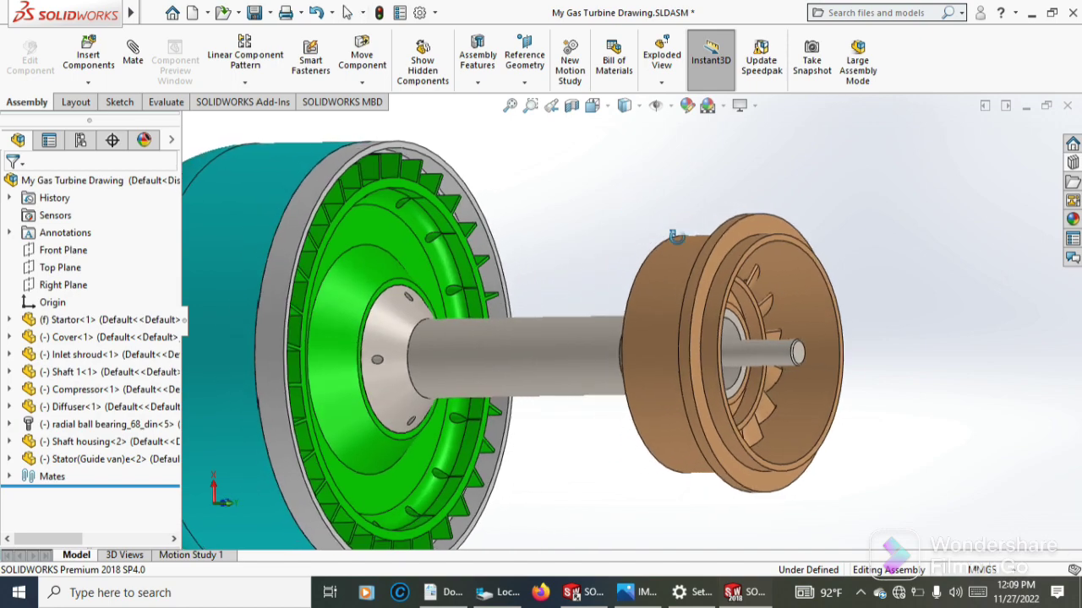
pyautogui.moveTo(705, 165); pyautogui.dragTo(685, 175, button='middle')
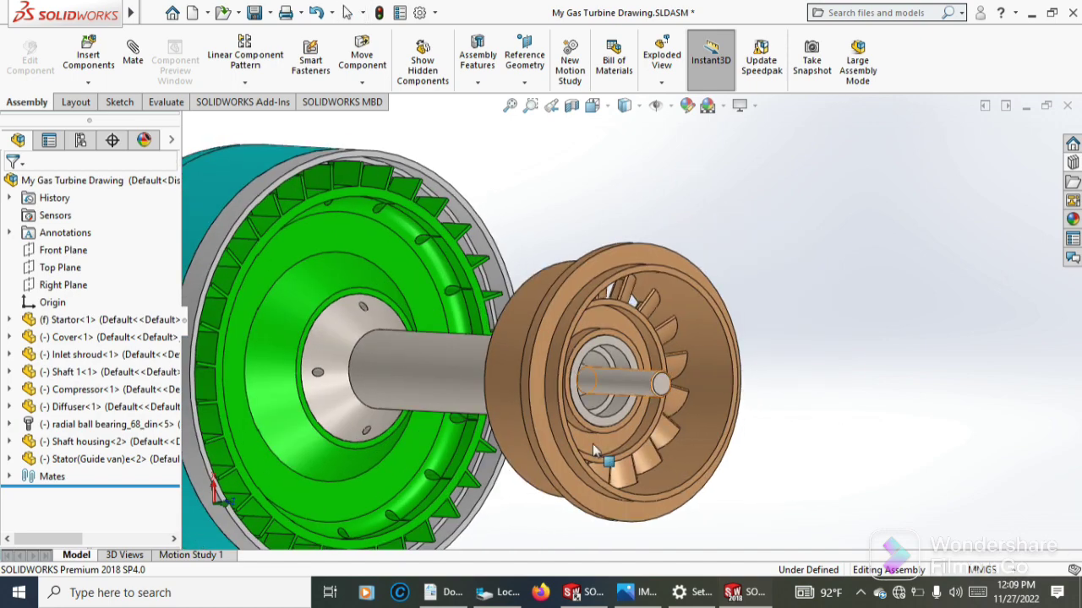
pyautogui.scroll(-3, 585, 409)
pyautogui.scroll(-1, 585, 418)
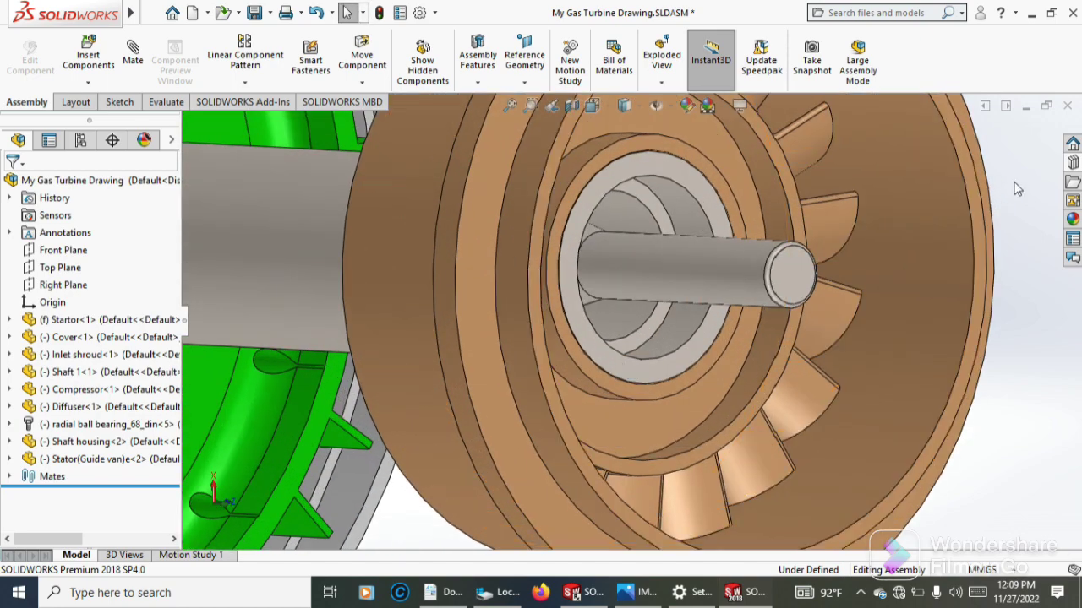
# Place a Toolbox ISO Angular Contact Ball Bearing onto the shaft's exposed end
pyautogui.click(1073, 164)
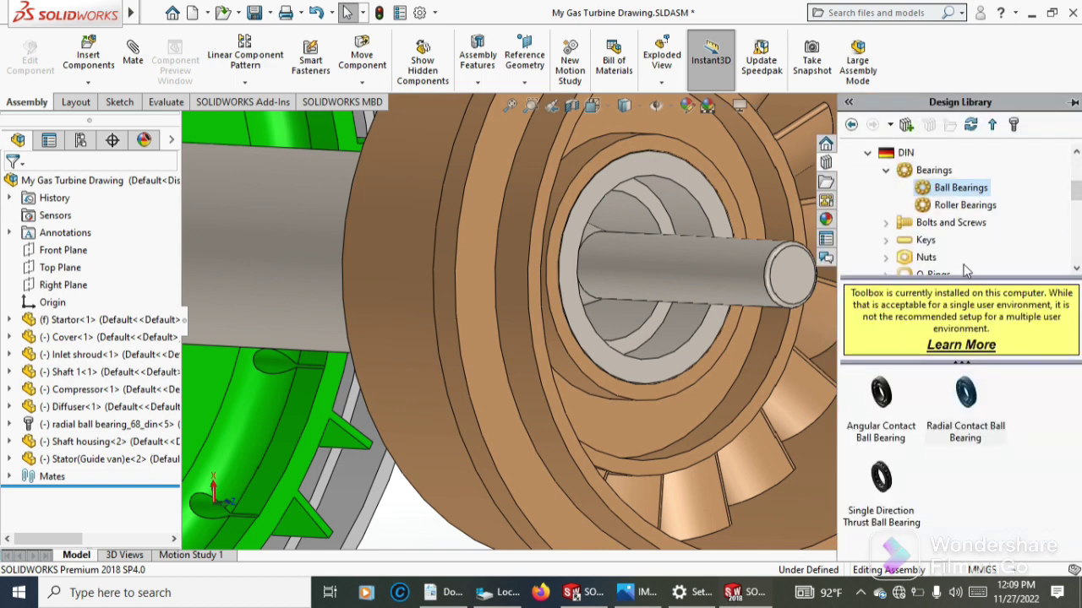
pyautogui.moveTo(1076, 191)
pyautogui.mouseDown()
pyautogui.moveTo(1077, 175)
pyautogui.moveTo(1077, 225)
pyautogui.mouseUp()
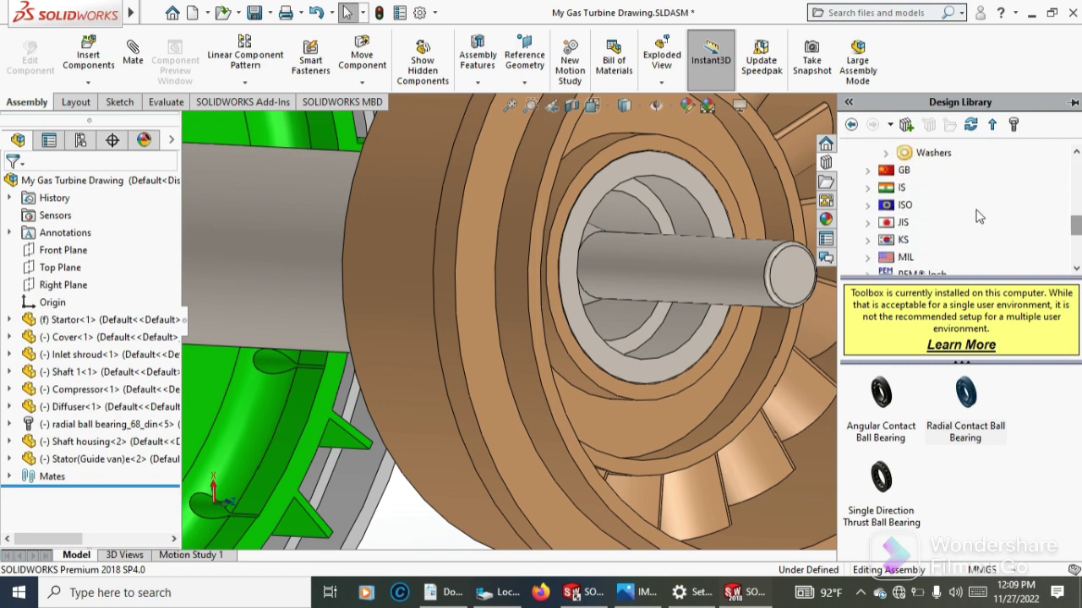
pyautogui.click(904, 206)
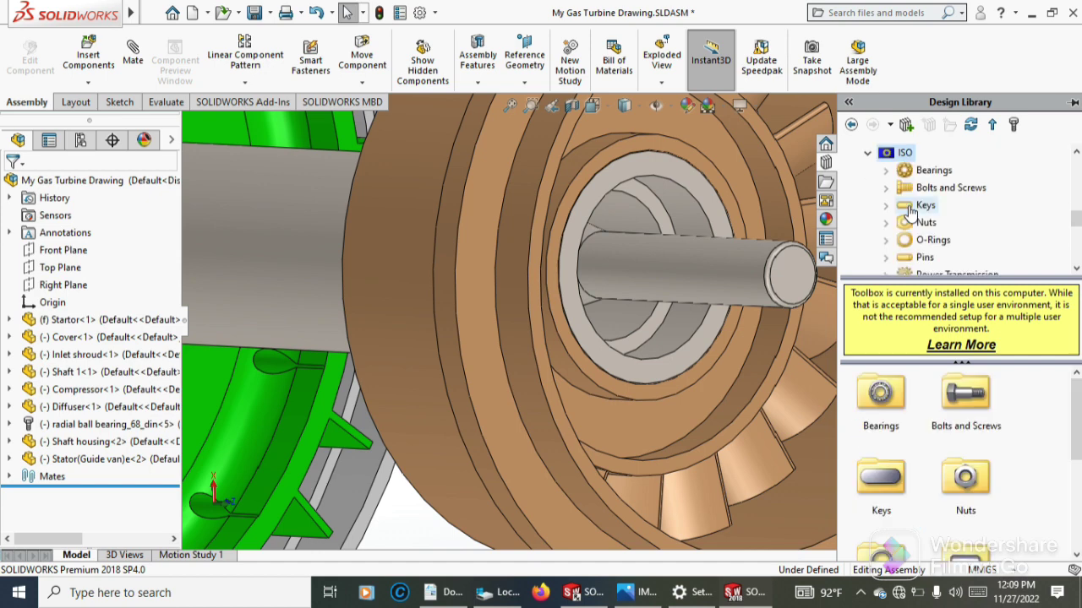
pyautogui.doubleClick(880, 395)
pyautogui.doubleClick(880, 395)
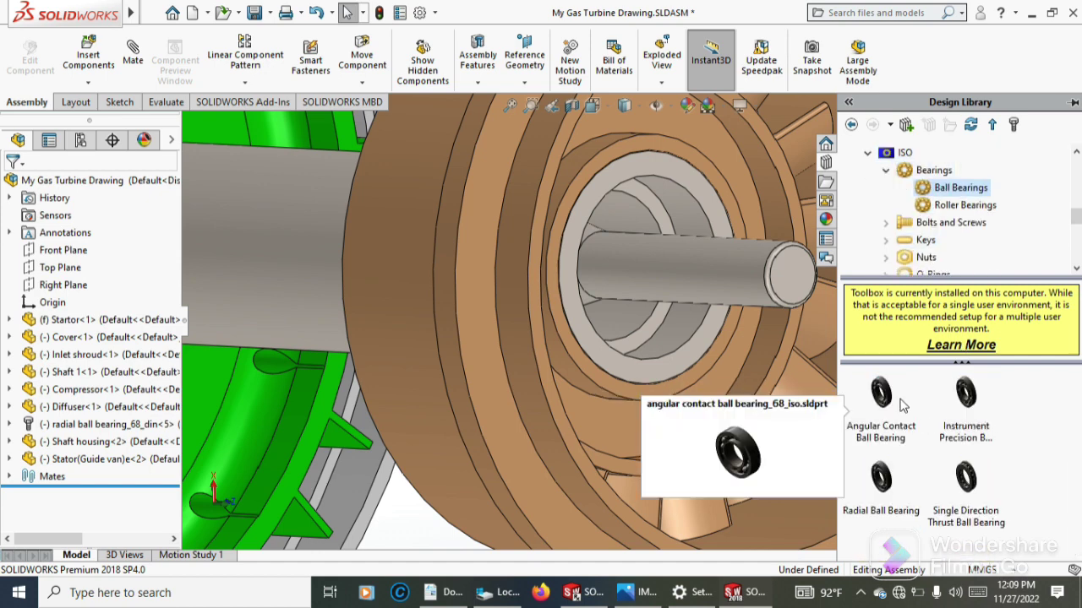
pyautogui.moveTo(880, 393); pyautogui.dragTo(676, 292)
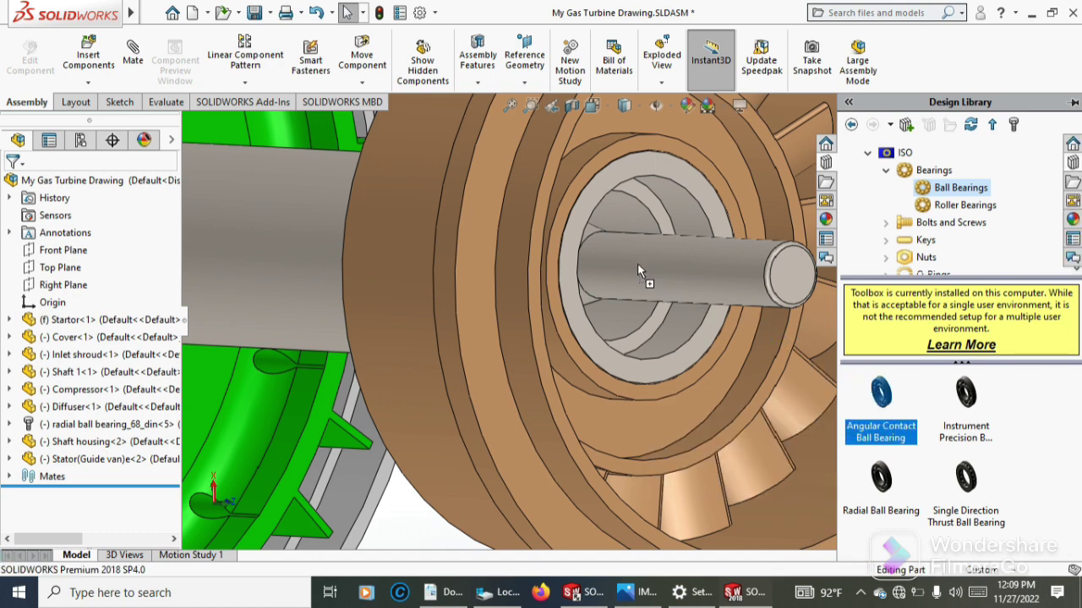
pyautogui.moveTo(618, 253); pyautogui.dragTo(618, 252)
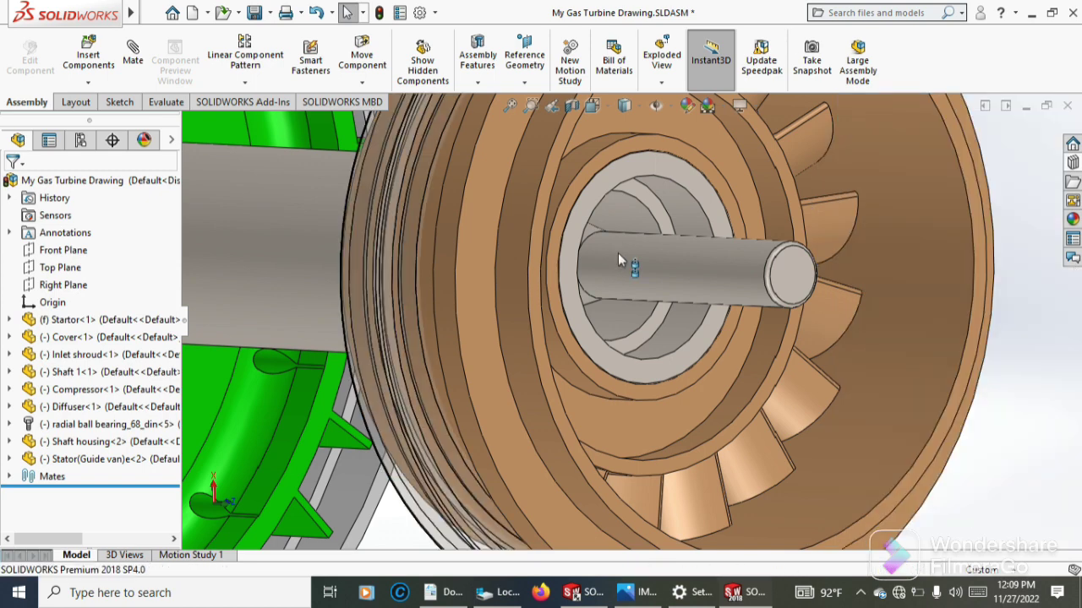
pyautogui.click(618, 254)
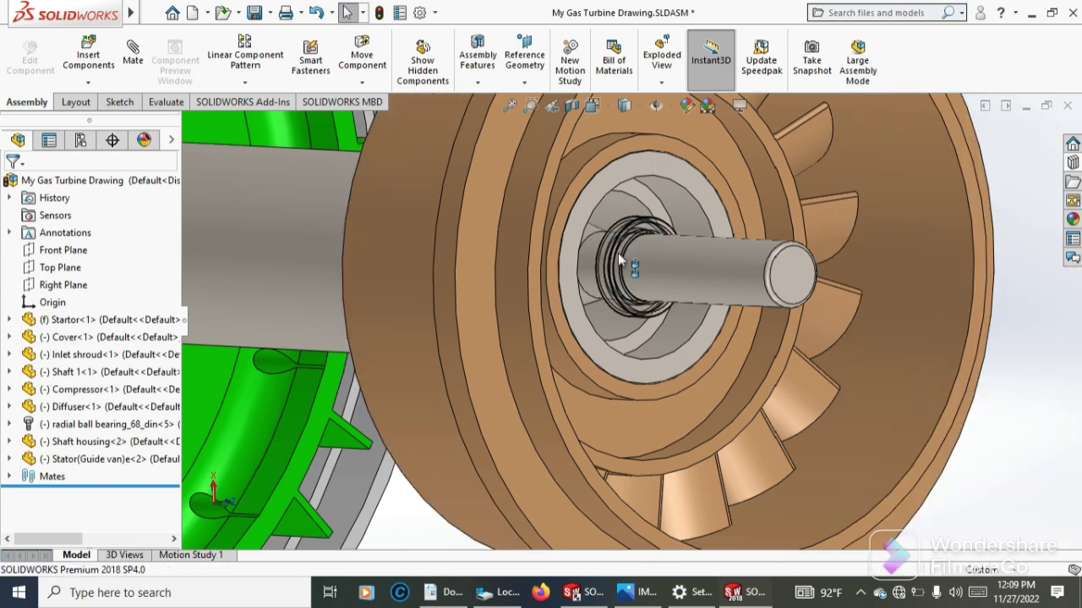
pyautogui.click(646, 253)
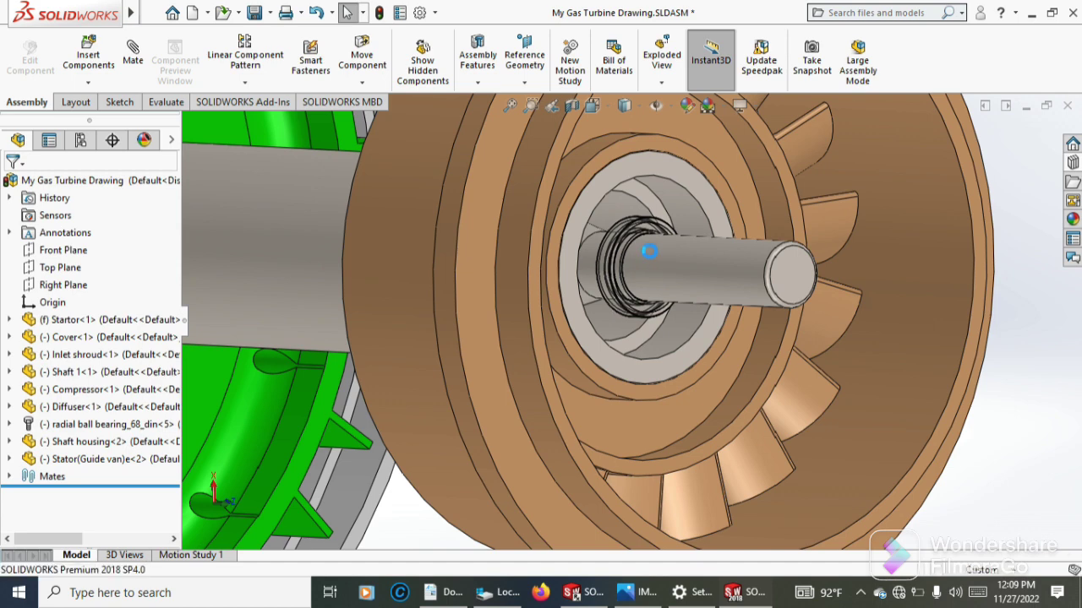
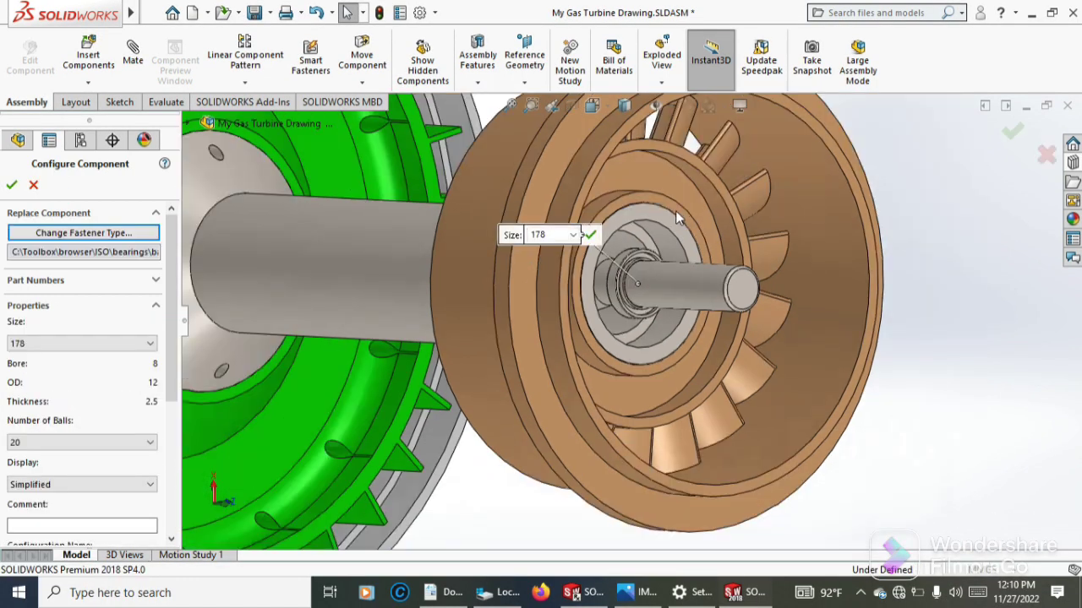
# Pick size 036 for the shaft bearing, giving bore 6, OD 22 and thickness 7
pyautogui.scroll(2, 675, 212)
pyautogui.scroll(2, 646, 321)
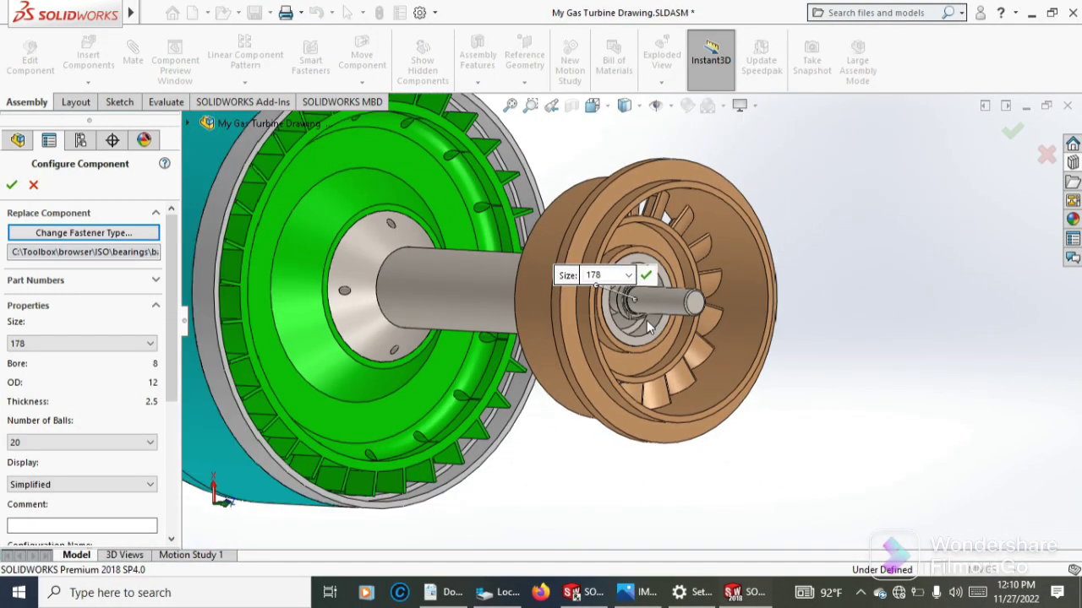
pyautogui.scroll(-2, 647, 320)
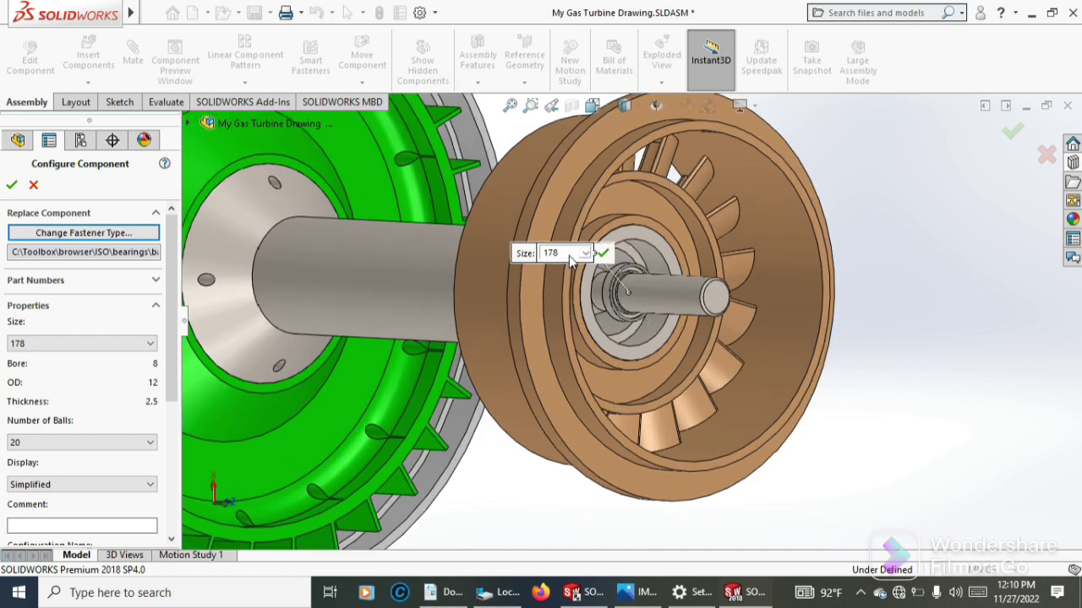
pyautogui.click(584, 253)
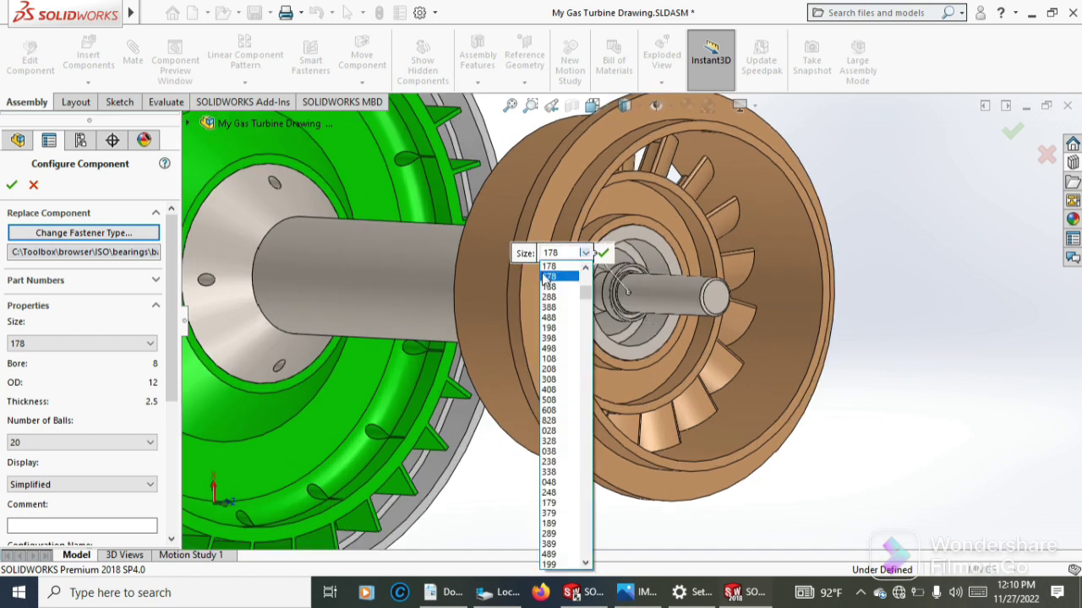
pyautogui.click(588, 300)
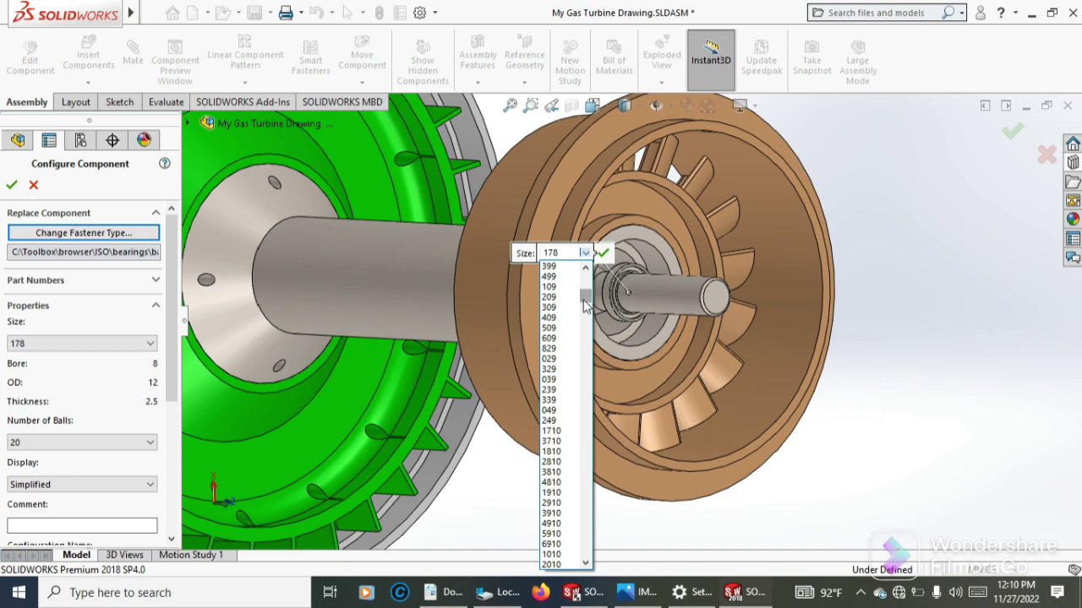
pyautogui.click(588, 293)
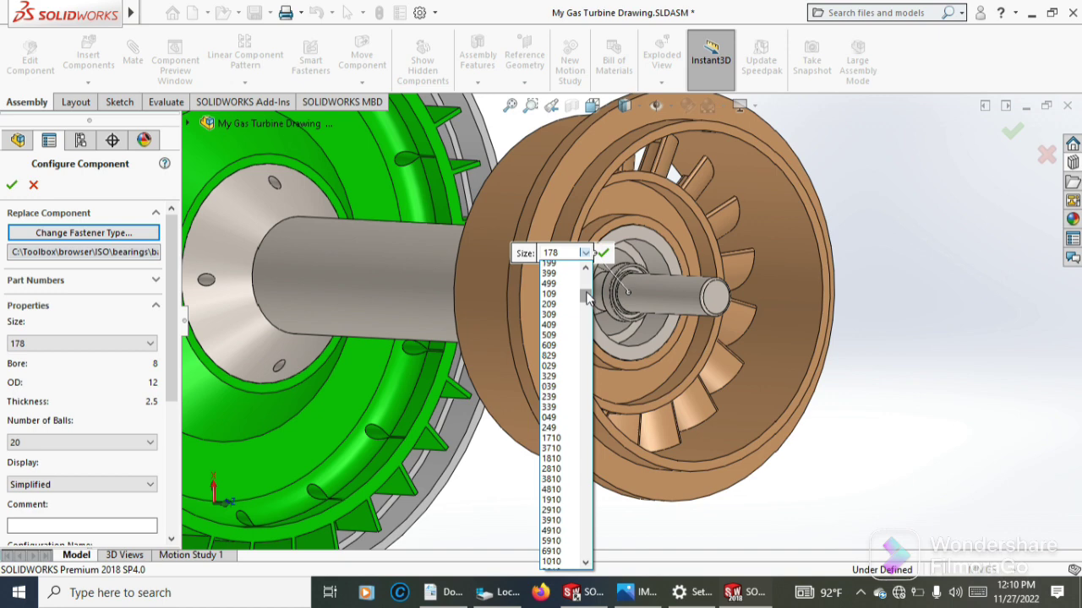
pyautogui.moveTo(588, 293); pyautogui.dragTo(587, 300)
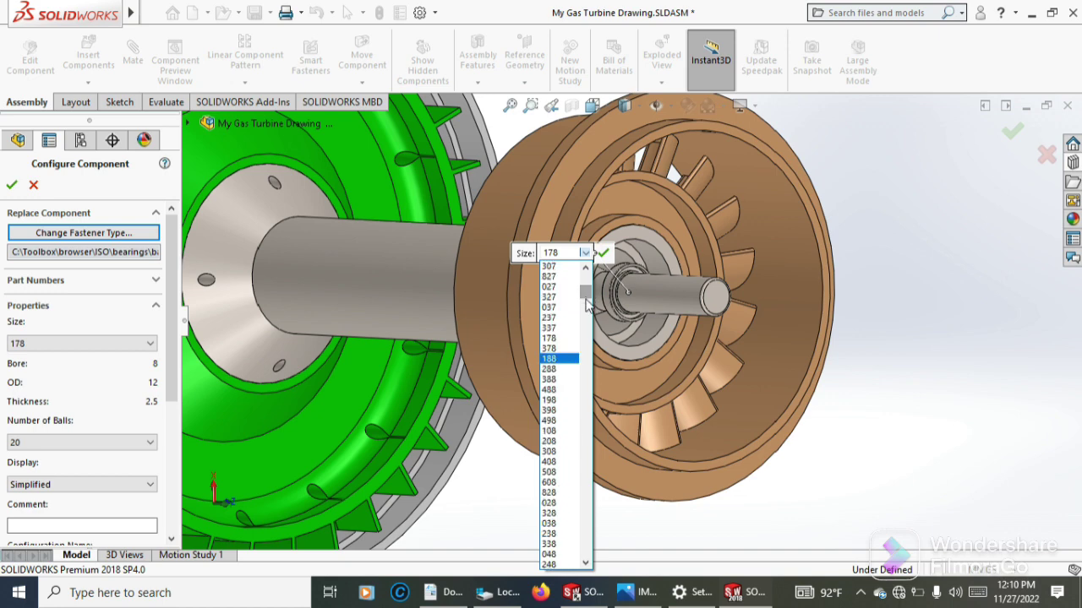
pyautogui.scroll(-2, 566, 457)
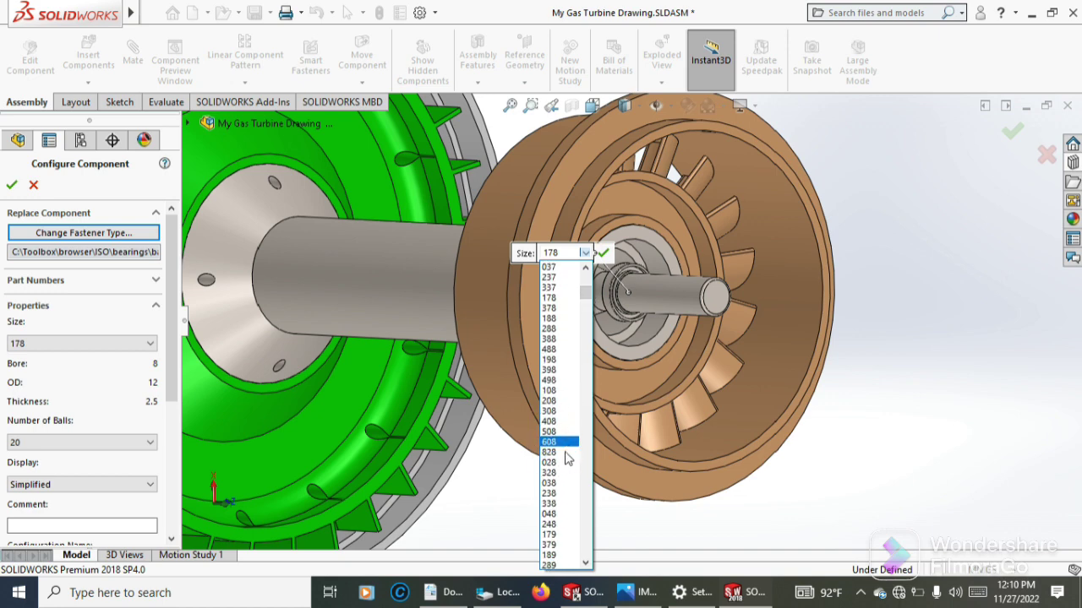
pyautogui.scroll(-1, 566, 457)
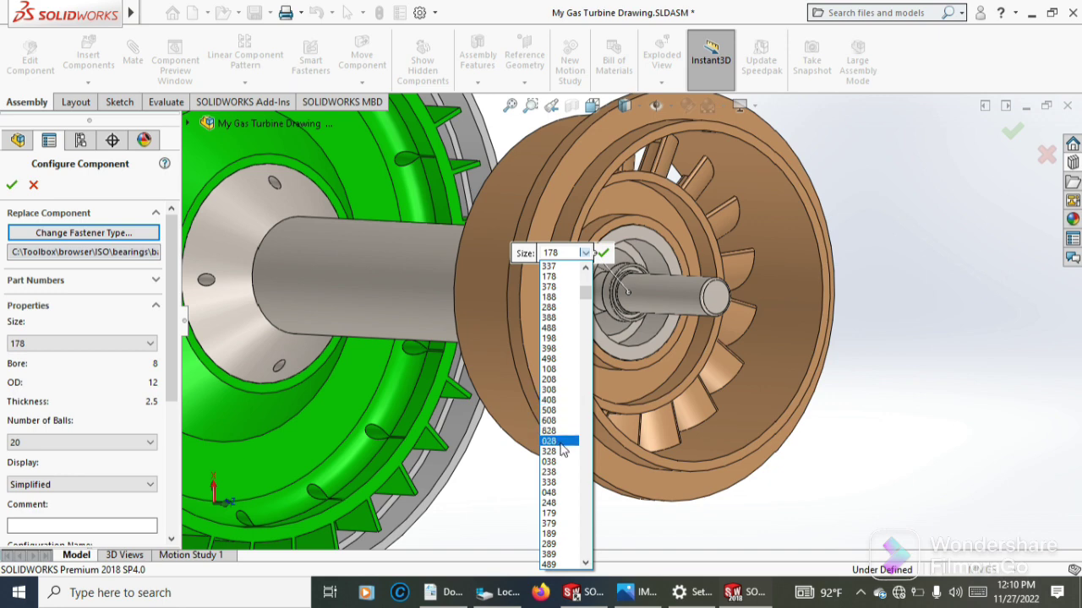
pyautogui.scroll(-1, 561, 449)
pyautogui.scroll(-1, 561, 453)
pyautogui.scroll(-1, 562, 456)
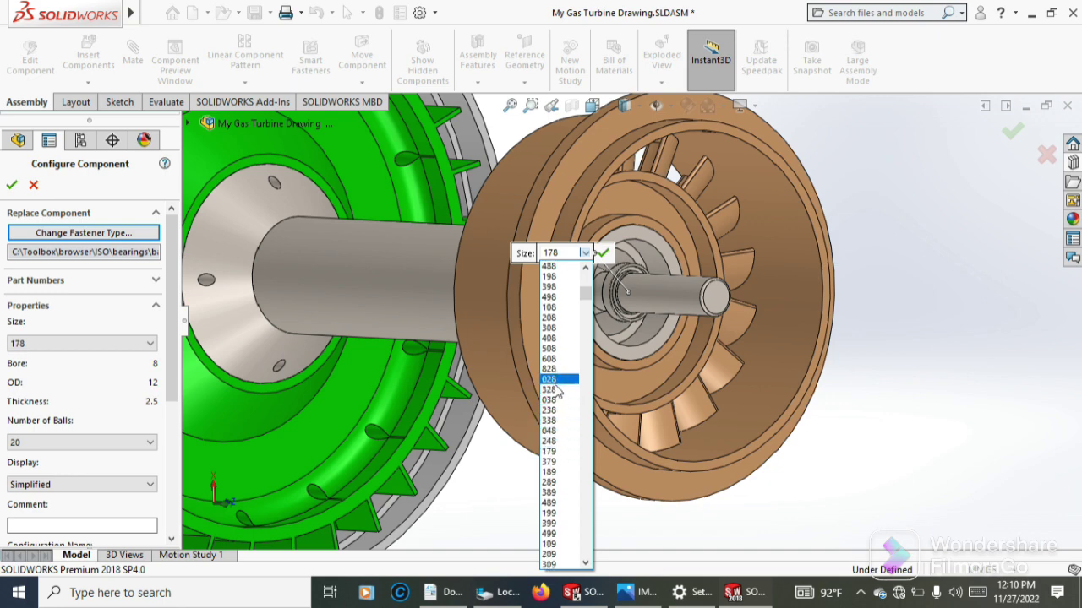
pyautogui.scroll(-1, 556, 390)
pyautogui.scroll(-1, 556, 392)
pyautogui.scroll(-1, 556, 392)
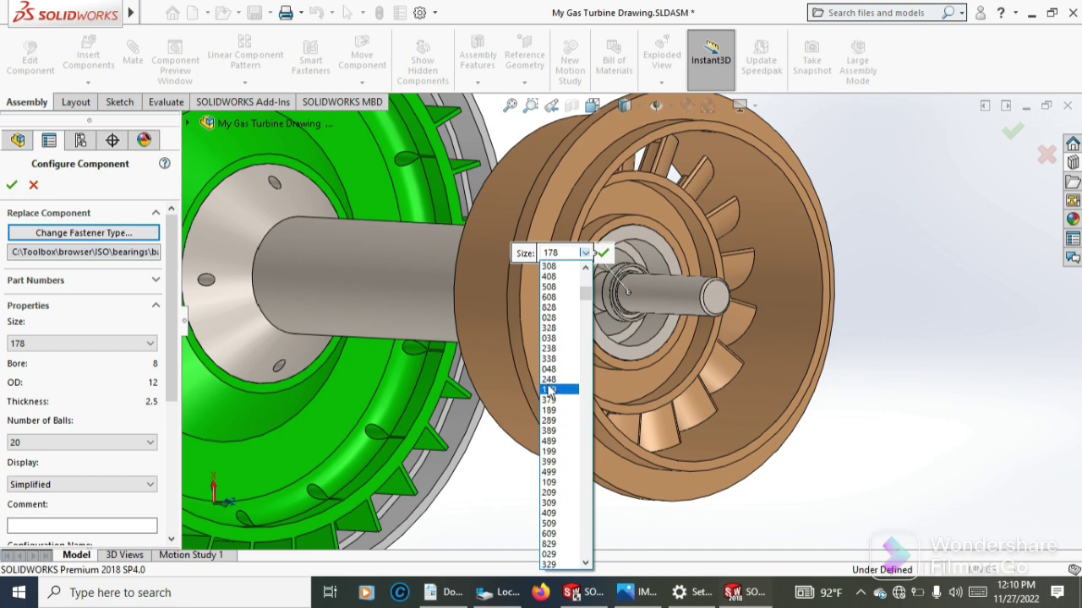
pyautogui.scroll(-1, 551, 330)
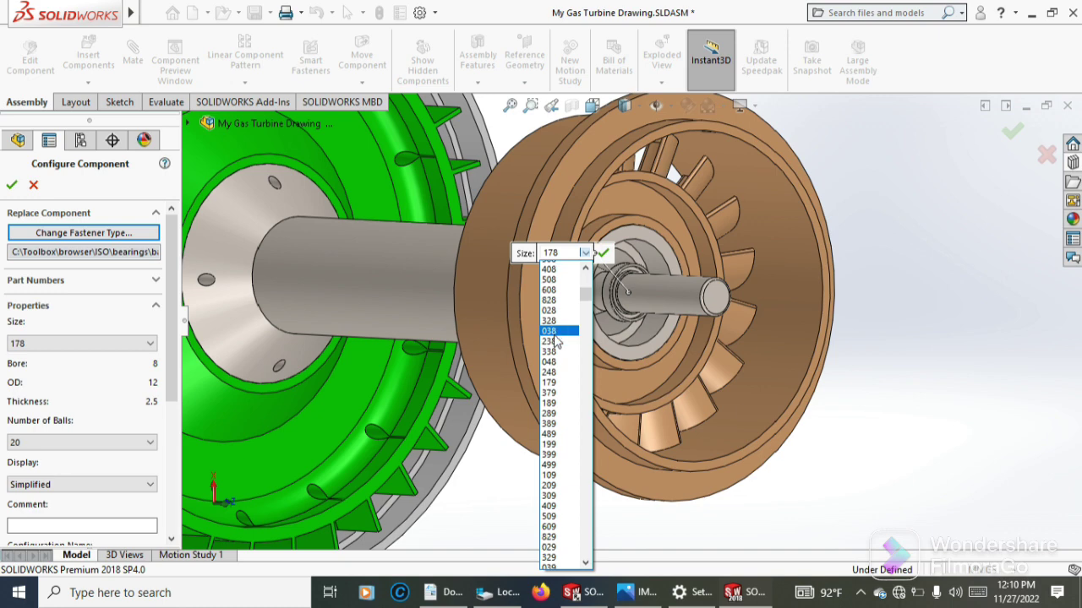
pyautogui.scroll(-2, 551, 329)
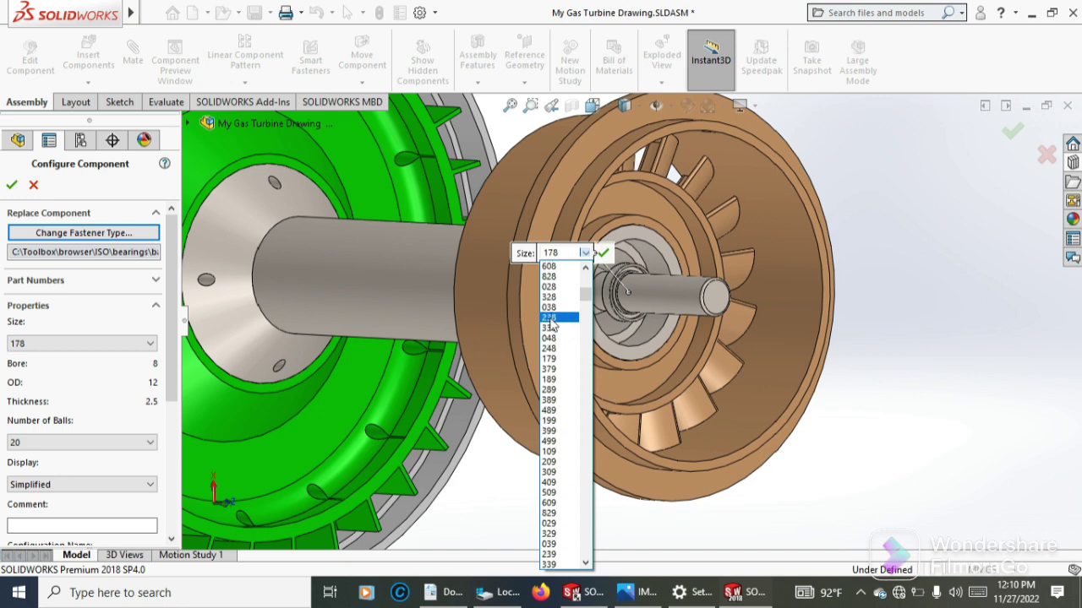
pyautogui.scroll(1, 551, 326)
pyautogui.scroll(2, 550, 326)
pyautogui.scroll(1, 551, 325)
pyautogui.scroll(1, 551, 327)
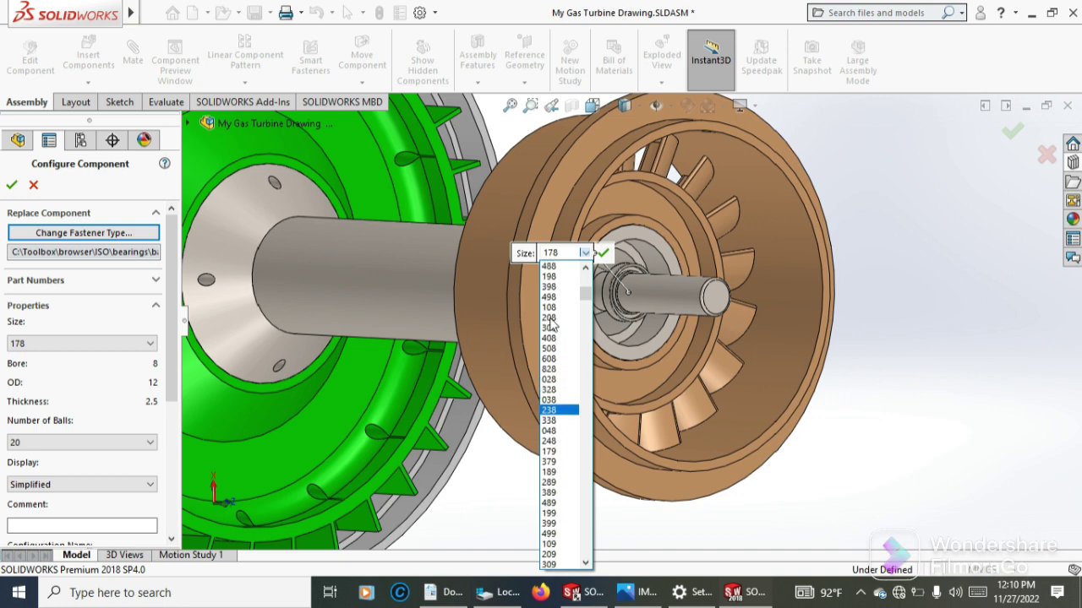
pyautogui.scroll(1, 550, 330)
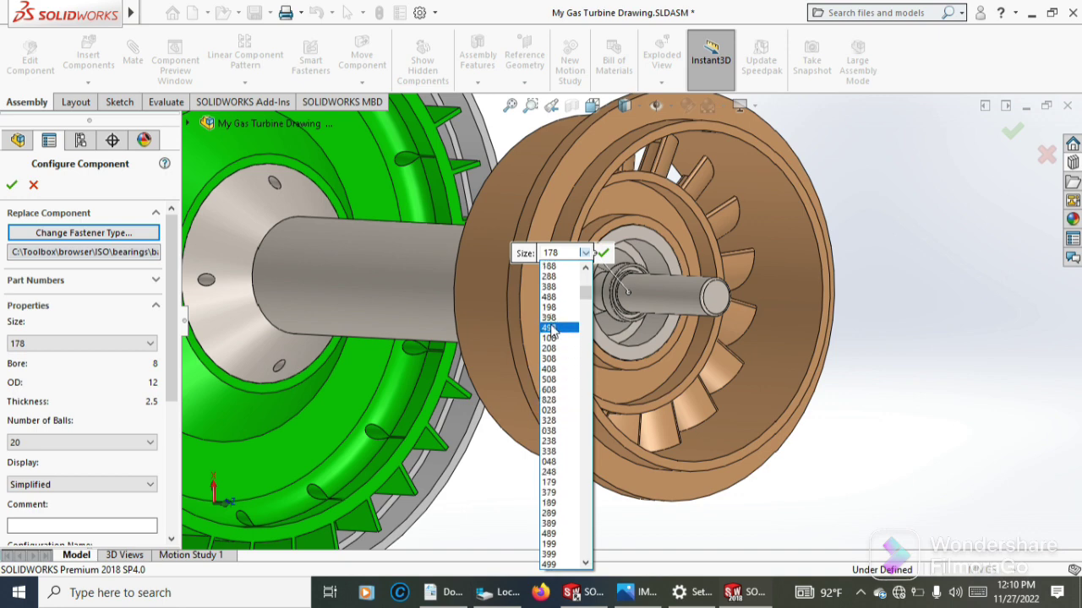
pyautogui.scroll(1, 551, 330)
pyautogui.scroll(1, 550, 330)
pyautogui.scroll(1, 551, 330)
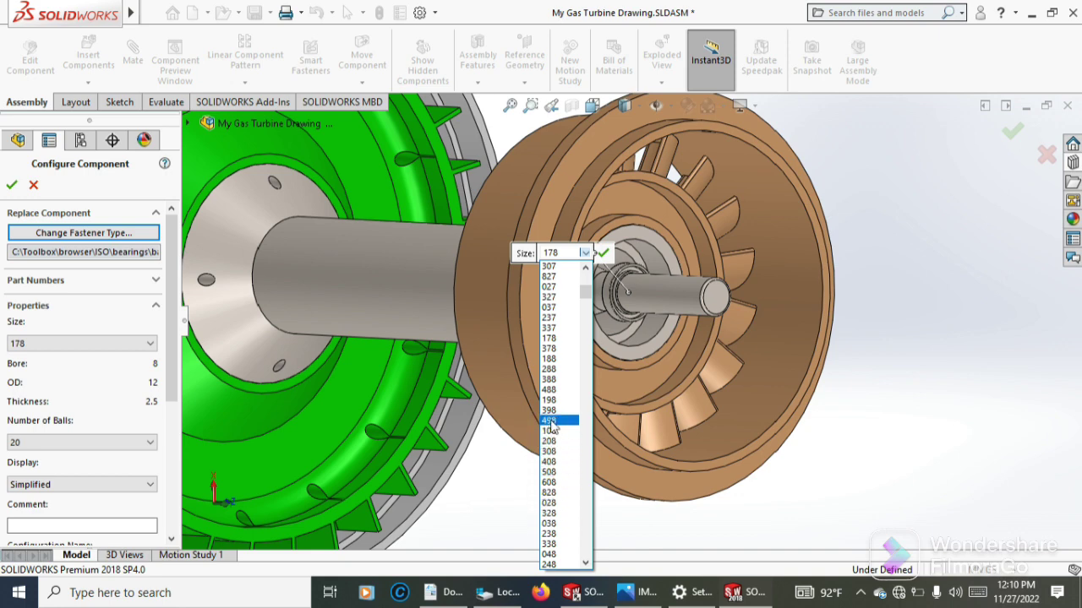
pyautogui.scroll(1, 555, 354)
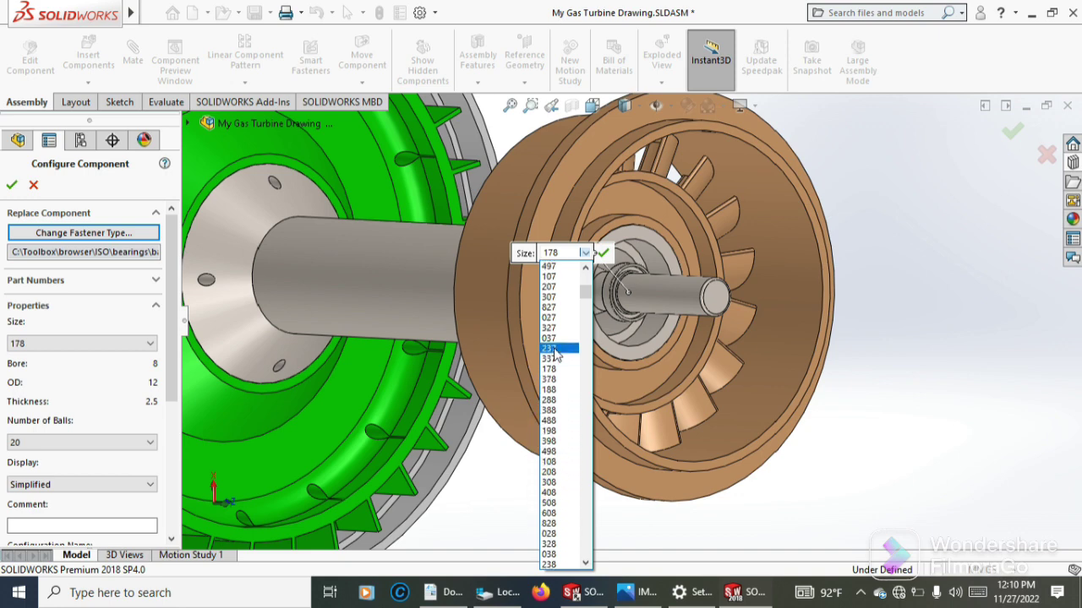
pyautogui.scroll(1, 556, 355)
pyautogui.scroll(1, 555, 355)
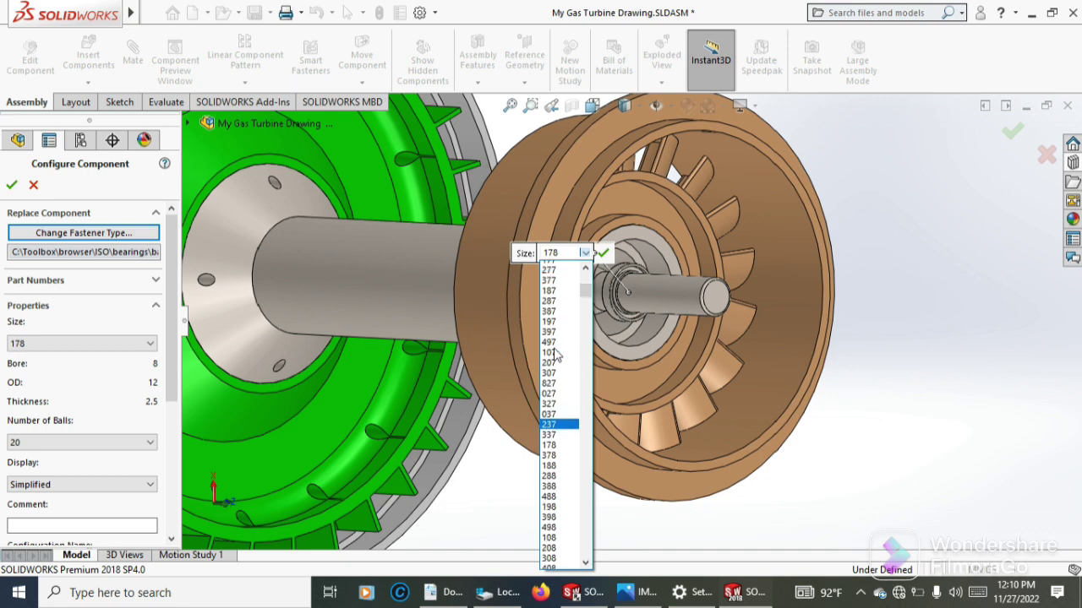
pyautogui.scroll(1, 555, 355)
pyautogui.scroll(1, 556, 355)
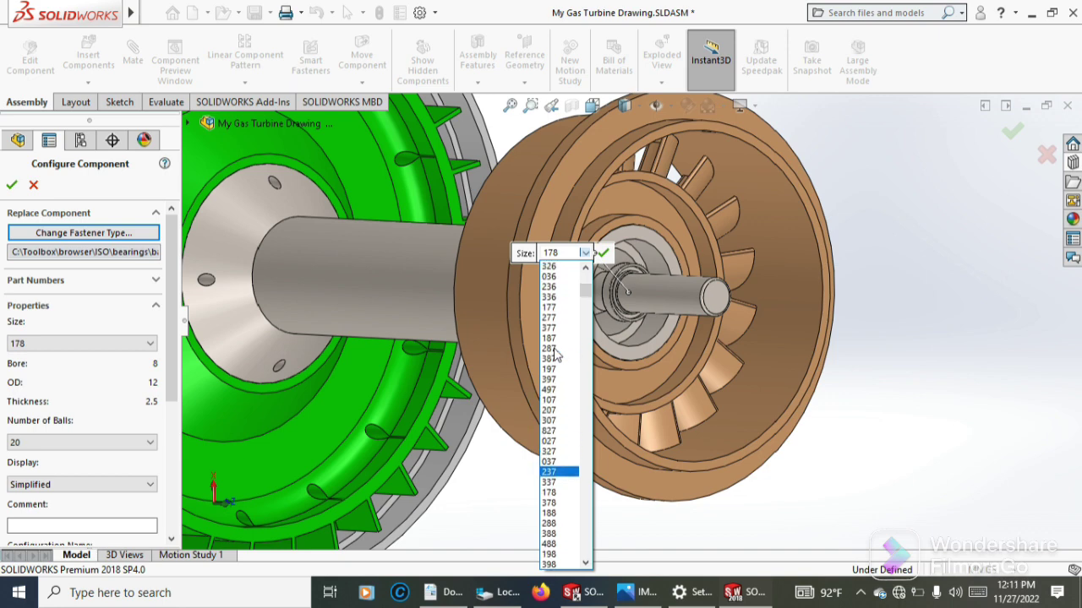
pyautogui.click(552, 277)
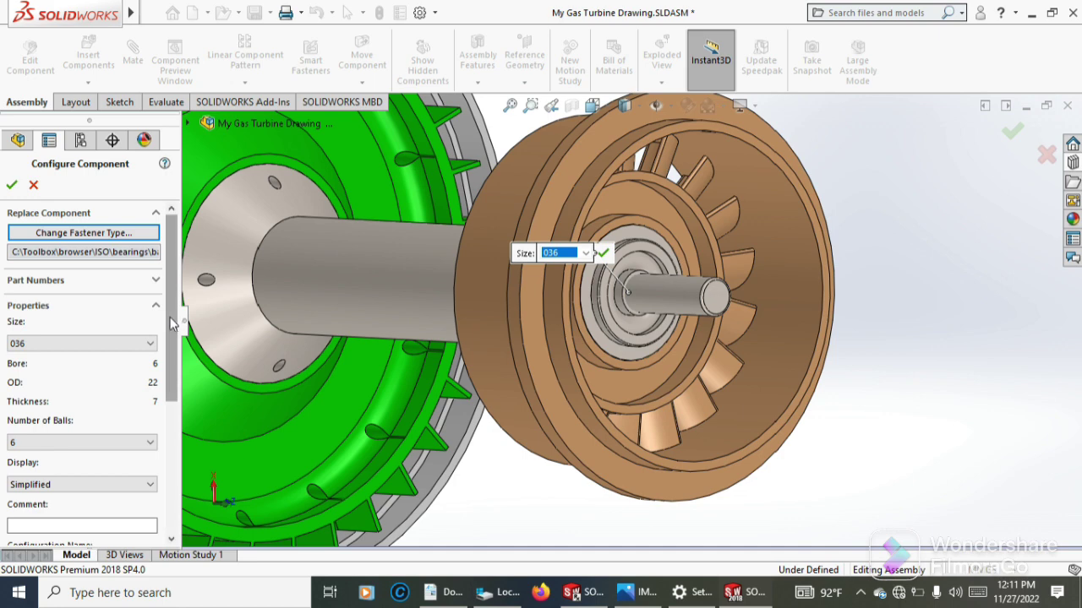
pyautogui.moveTo(173, 309); pyautogui.dragTo(172, 332)
pyautogui.scroll(-3, 172, 332)
pyautogui.scroll(-2, 171, 332)
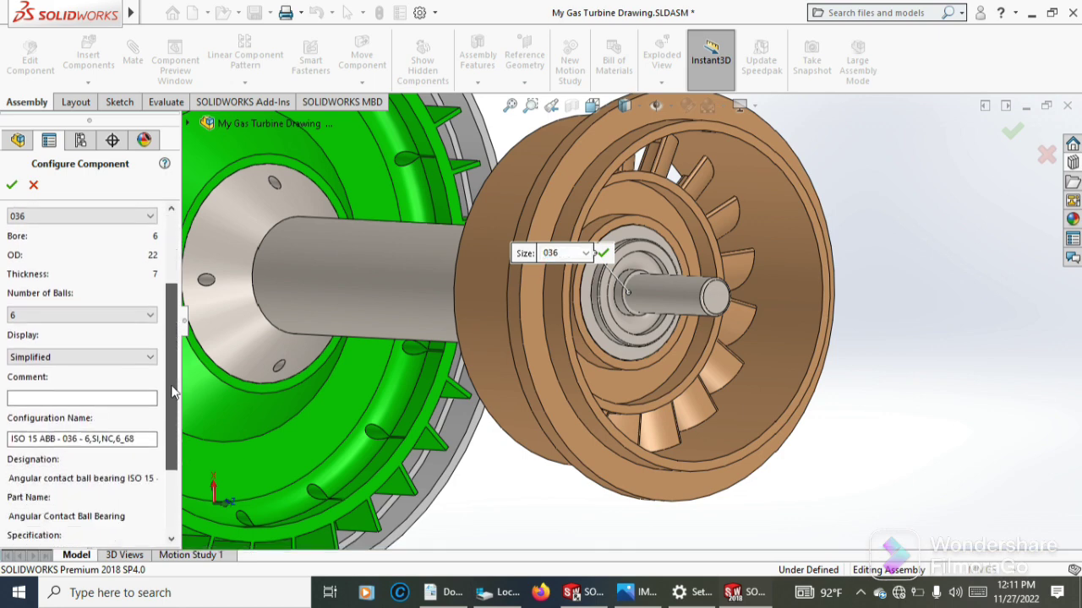
pyautogui.click(103, 317)
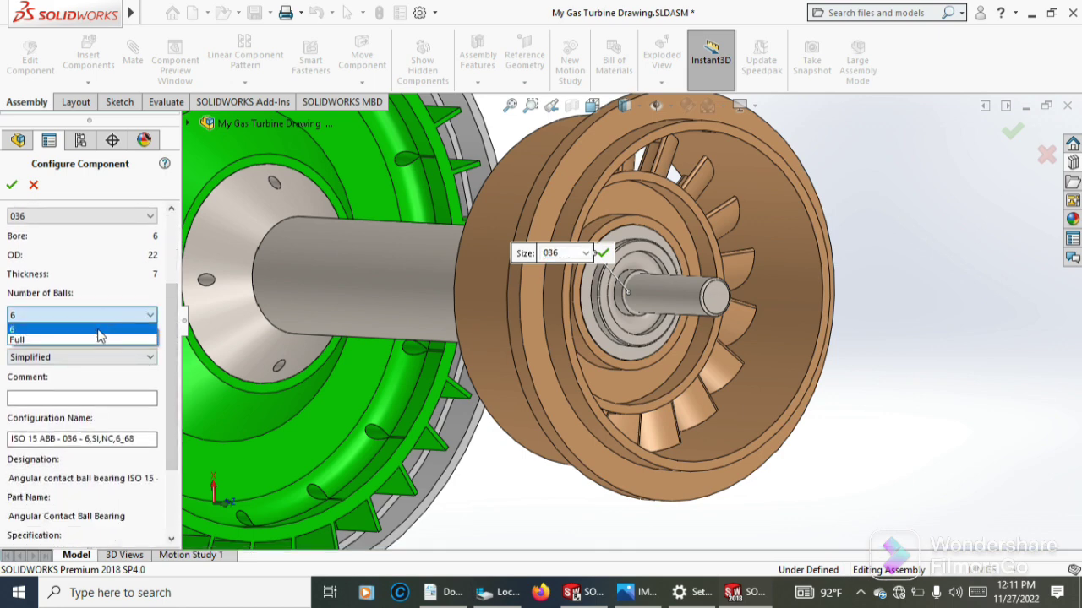
pyautogui.click(91, 340)
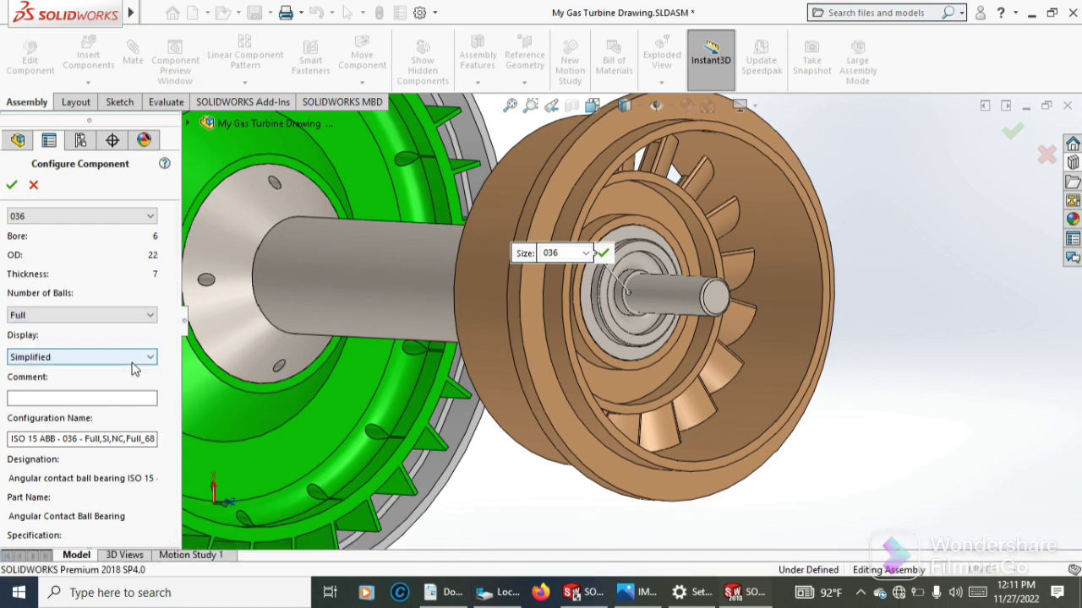
pyautogui.click(135, 362)
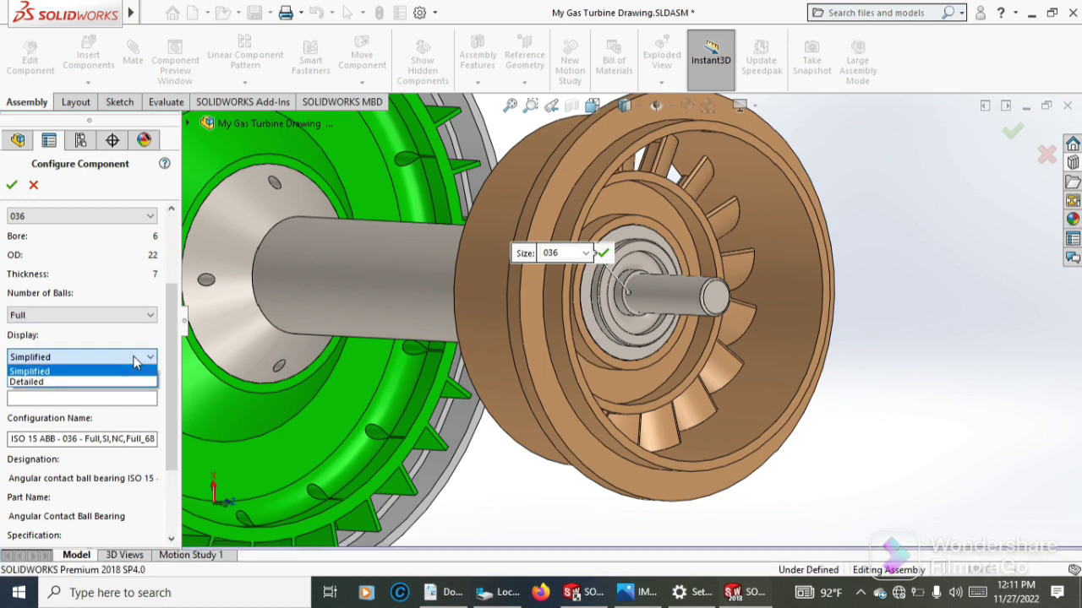
pyautogui.click(117, 384)
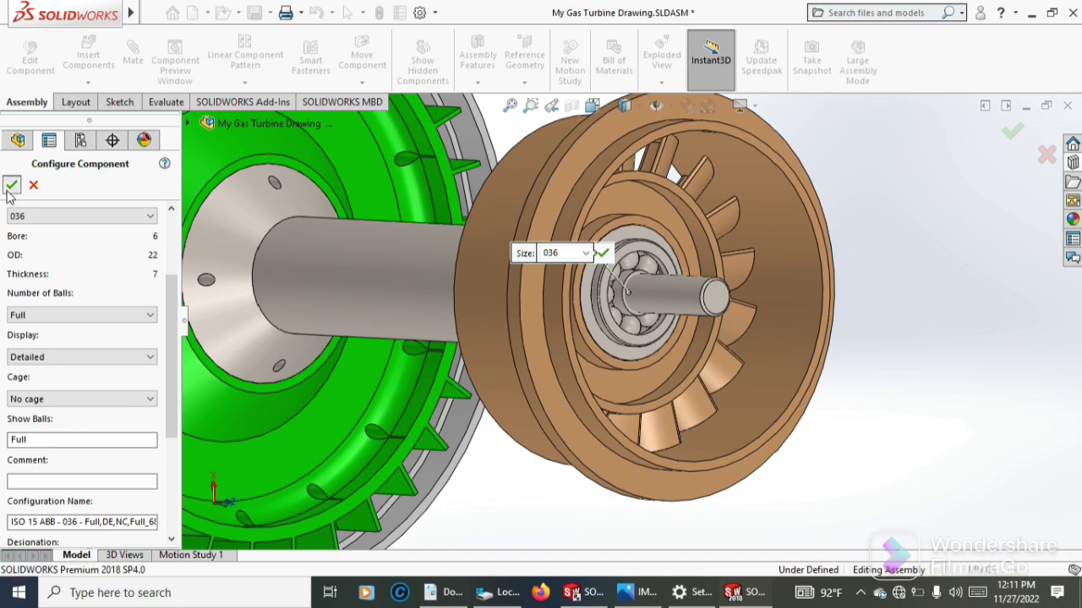
pyautogui.click(11, 185)
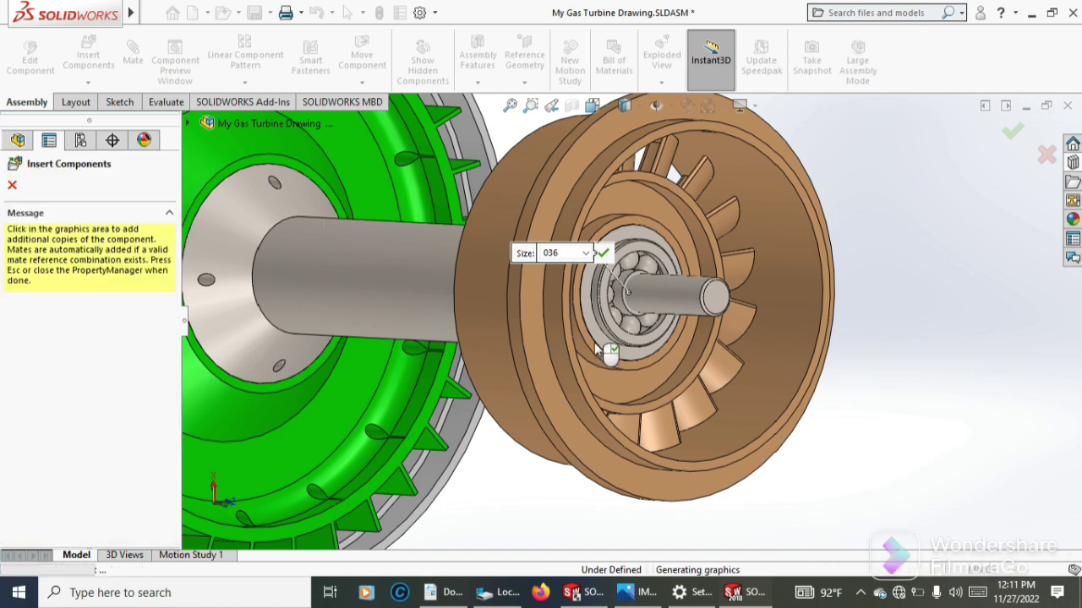
pyautogui.click(12, 185)
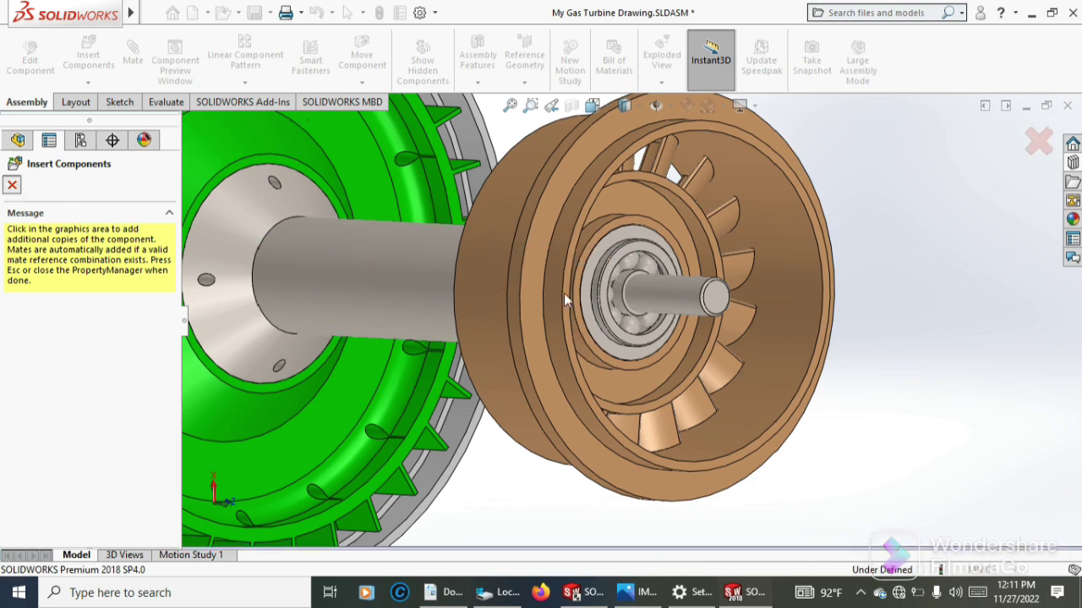
pyautogui.scroll(2, 581, 296)
pyautogui.scroll(3, 580, 296)
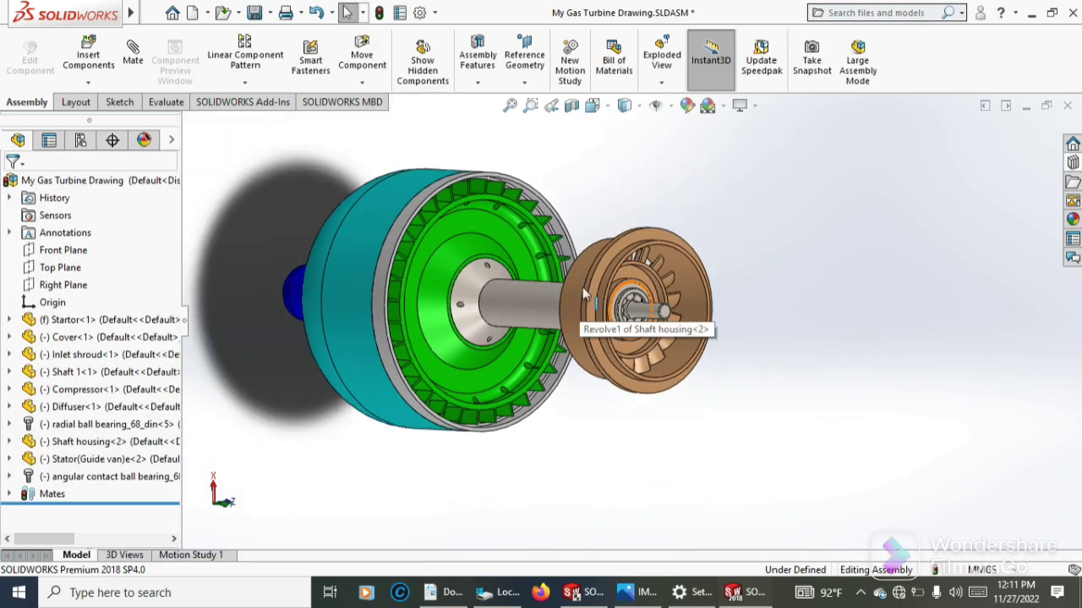
pyautogui.scroll(-1, 600, 228)
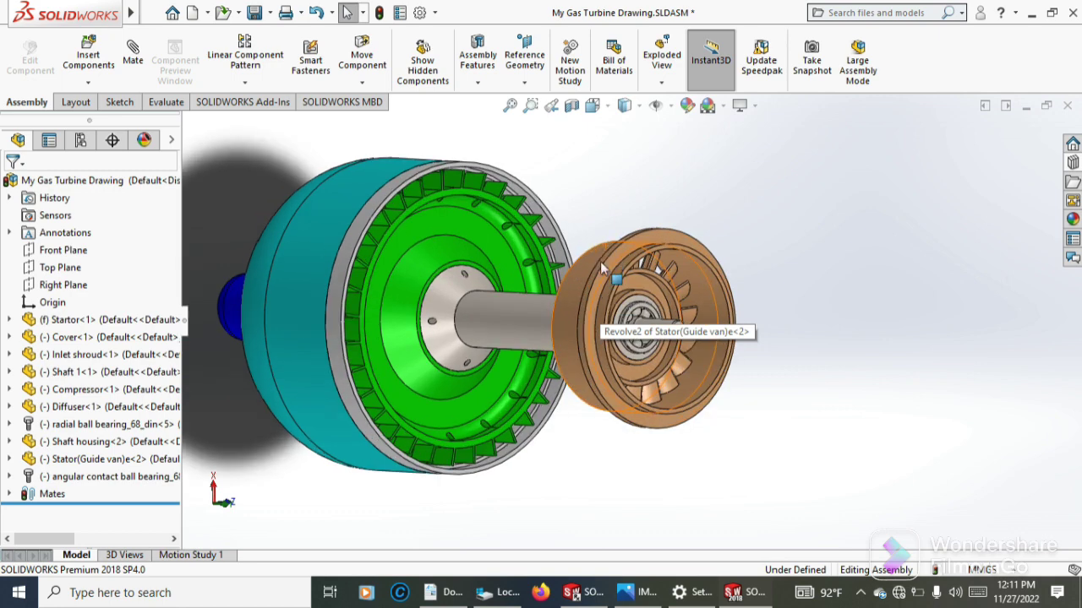
pyautogui.scroll(-1, 600, 225)
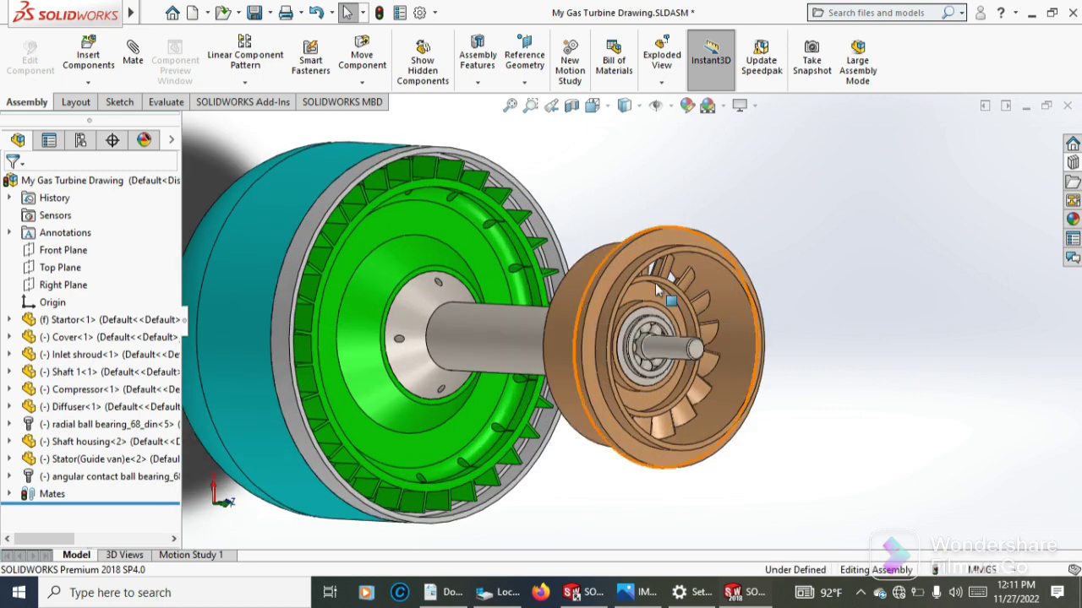
pyautogui.scroll(-1, 649, 363)
pyautogui.scroll(-1, 649, 363)
pyautogui.scroll(-1, 649, 360)
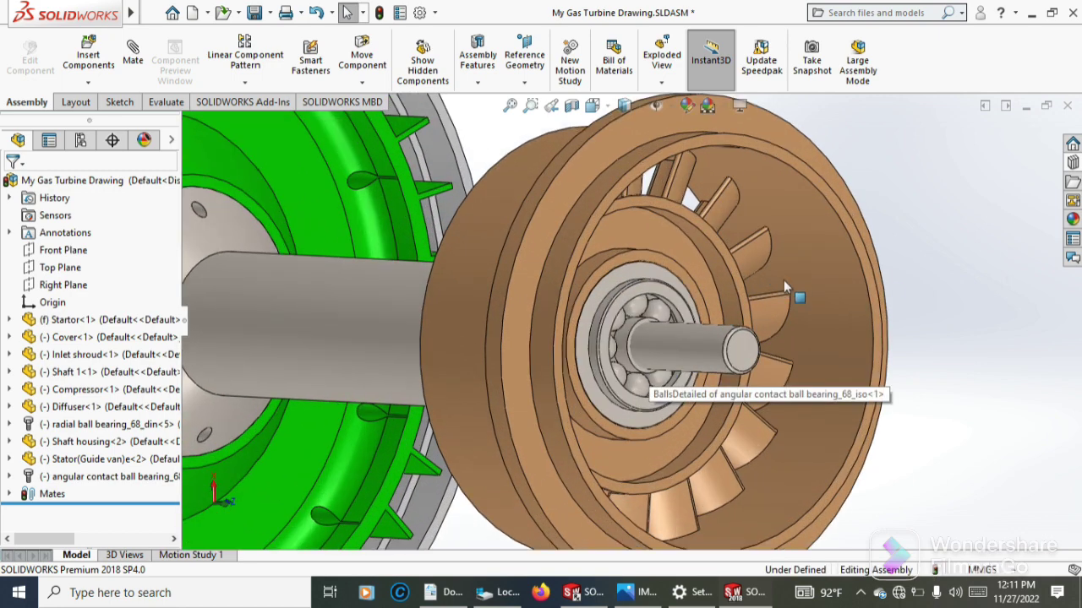
# Browse the Design Library to Toolbox > ISO > Washers > Plain Washers, showing Washer ISO 7091
pyautogui.click(1071, 163)
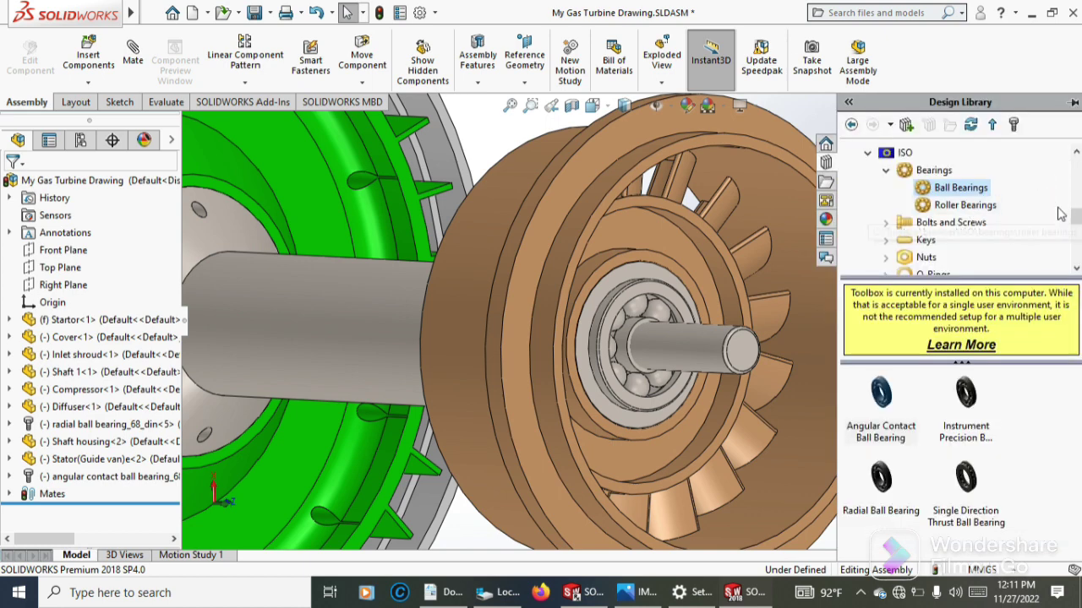
pyautogui.moveTo(1076, 221); pyautogui.dragTo(1076, 192)
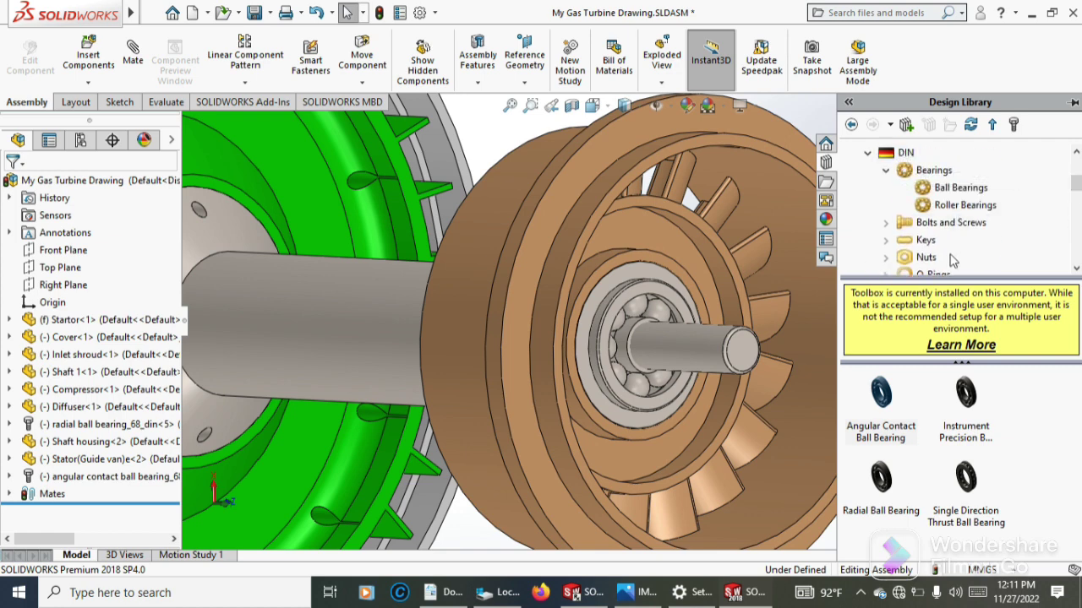
pyautogui.scroll(-1, 952, 260)
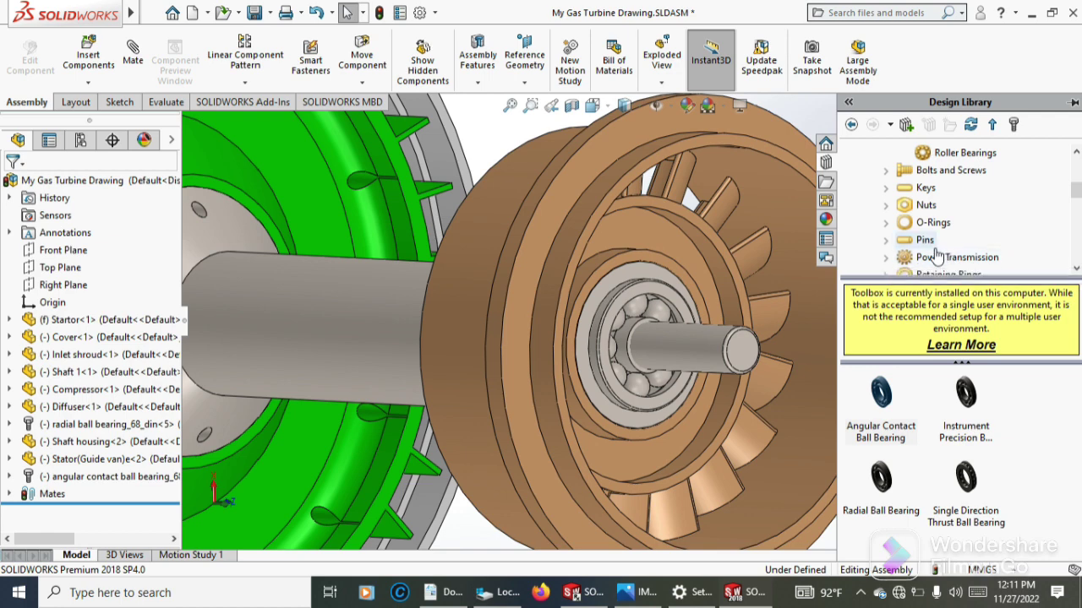
pyautogui.scroll(1, 925, 241)
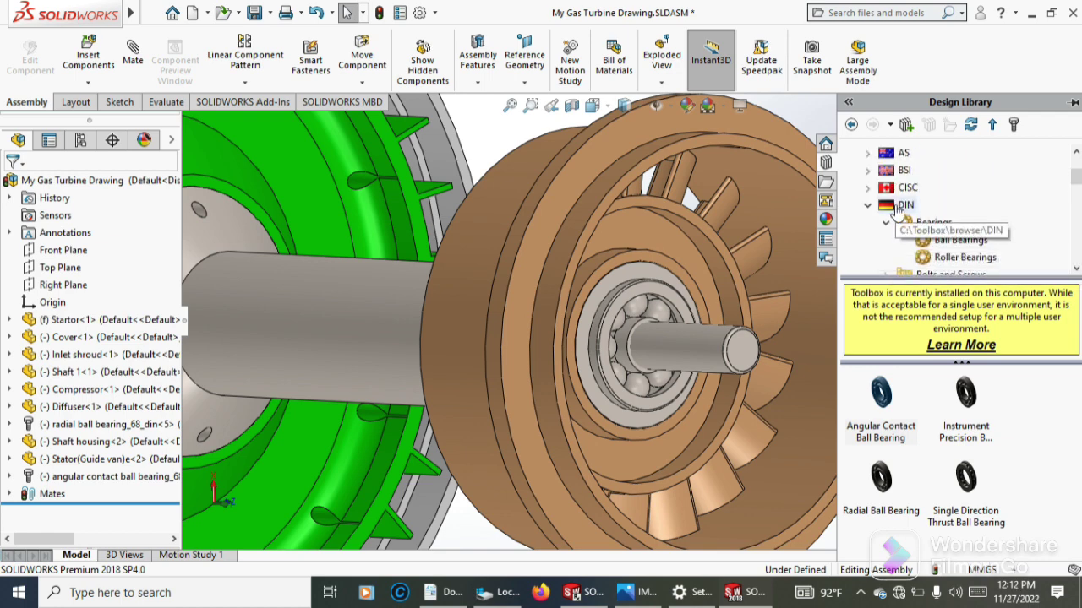
pyautogui.moveTo(1076, 176); pyautogui.dragTo(1073, 233)
pyautogui.click(933, 261)
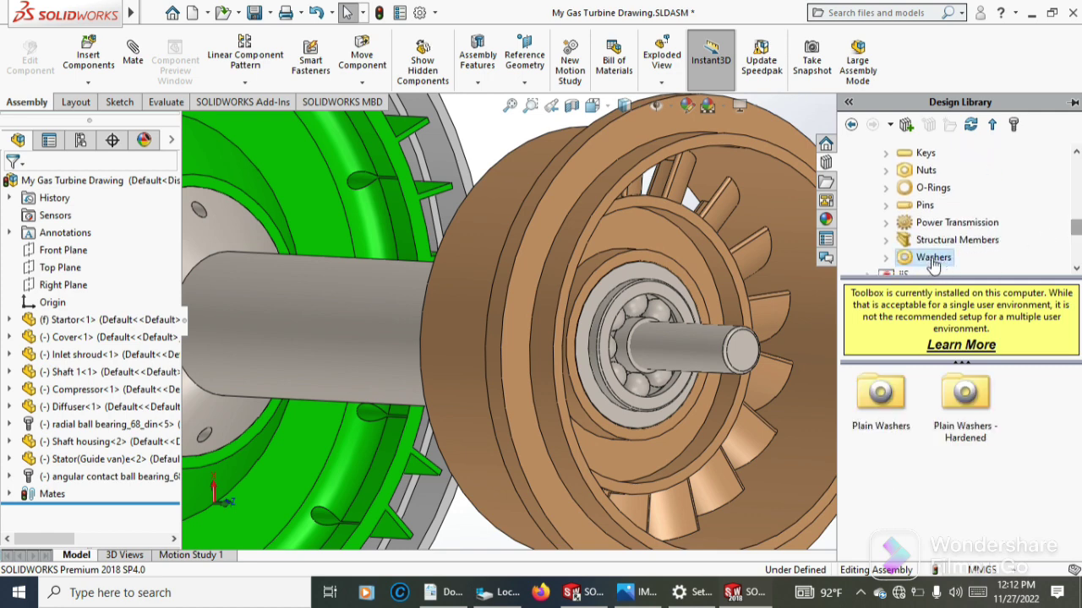
pyautogui.click(889, 397)
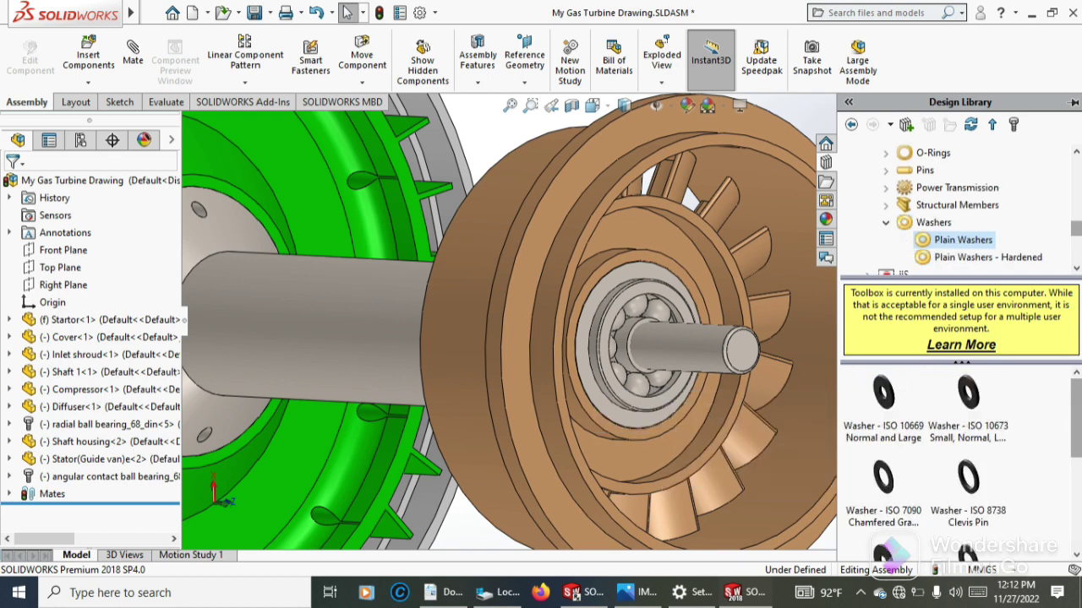
pyautogui.moveTo(1077, 418); pyautogui.dragTo(1079, 524)
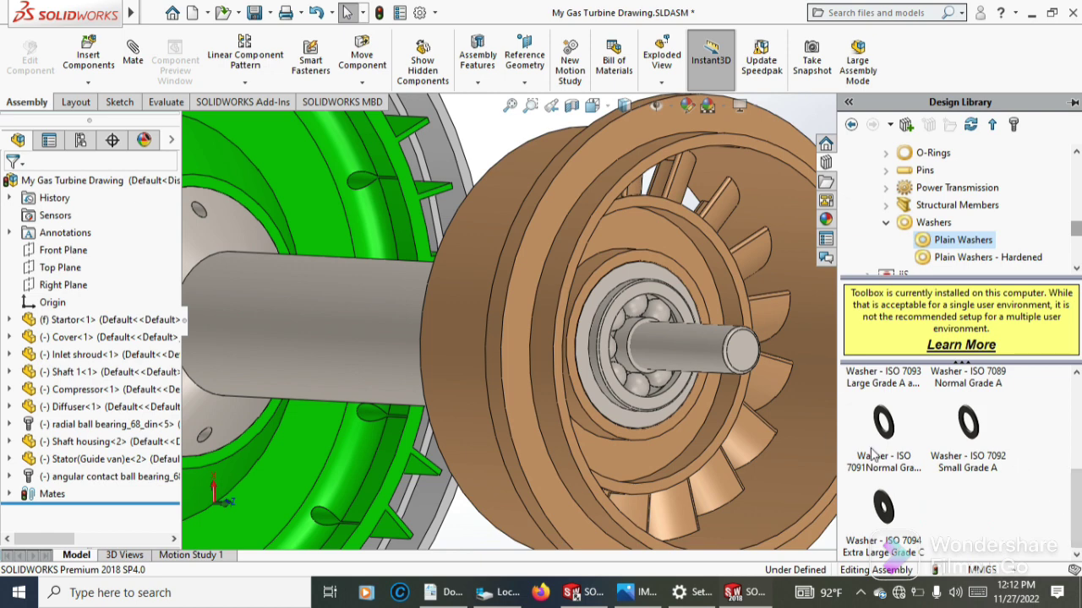
# Drop Washer ISO 7091 onto the shaft end and accept size M8 (ID 9, OD 16, thickness 1.6)
pyautogui.moveTo(879, 435)
pyautogui.mouseDown()
pyautogui.moveTo(710, 387)
pyautogui.moveTo(692, 352)
pyautogui.mouseUp()
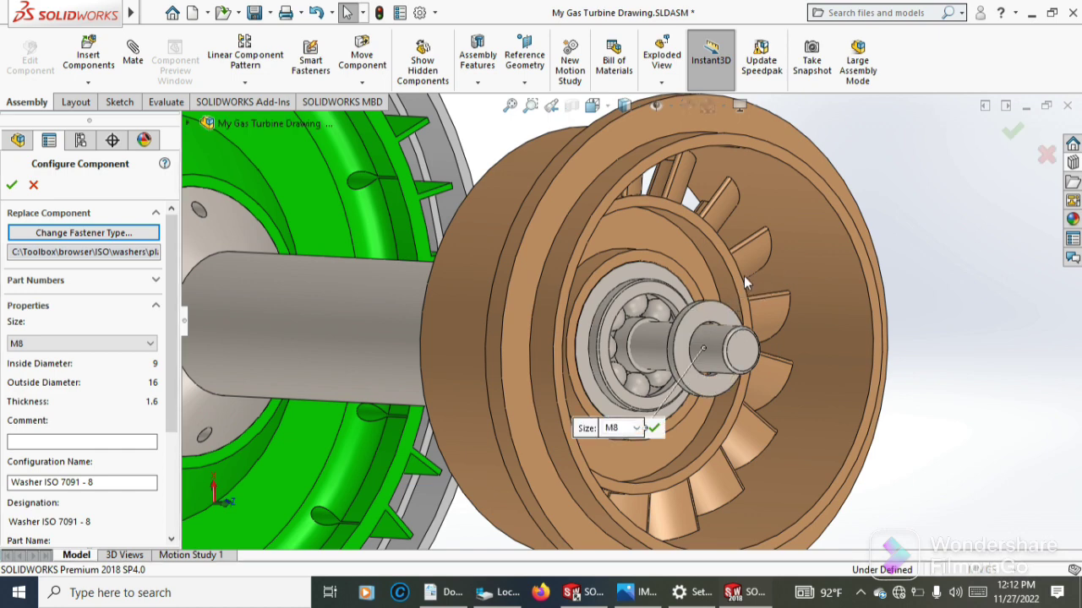
pyautogui.scroll(2, 744, 276)
pyautogui.scroll(-1, 285, 344)
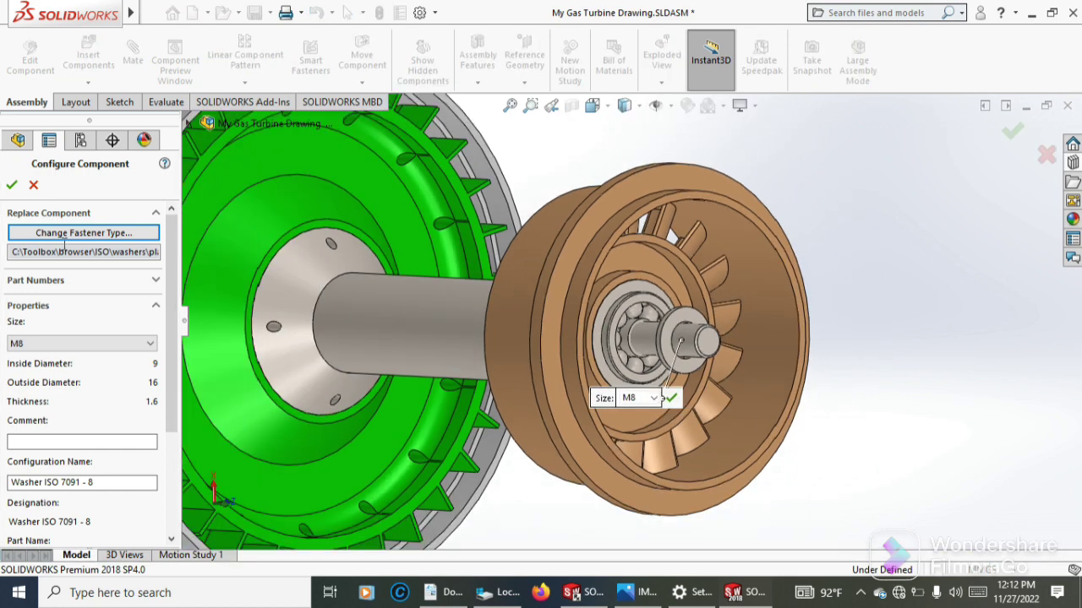
pyautogui.click(10, 185)
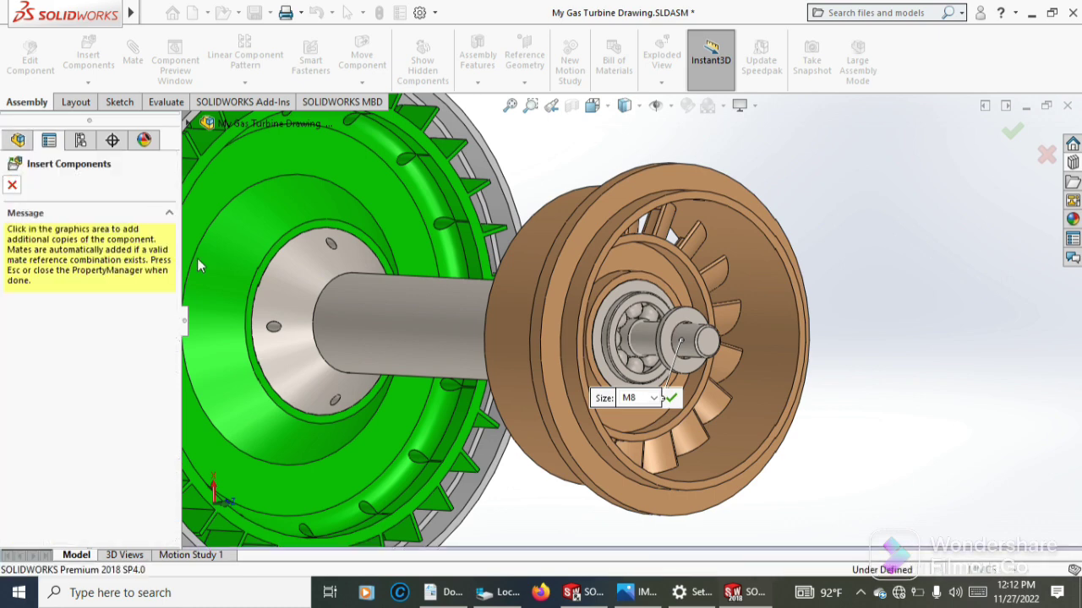
# Stop inserting washers and undo the M8 ISO 7091 washer, then bring back the Design Library
pyautogui.click(12, 186)
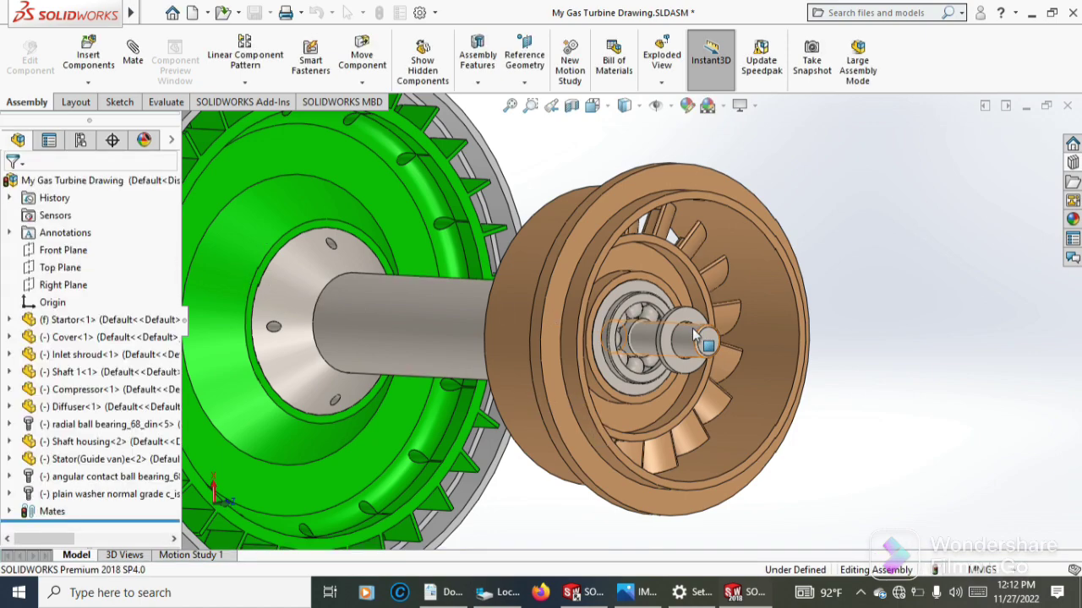
pyautogui.scroll(-2, 691, 363)
pyautogui.scroll(-2, 684, 365)
pyautogui.scroll(-1, 710, 316)
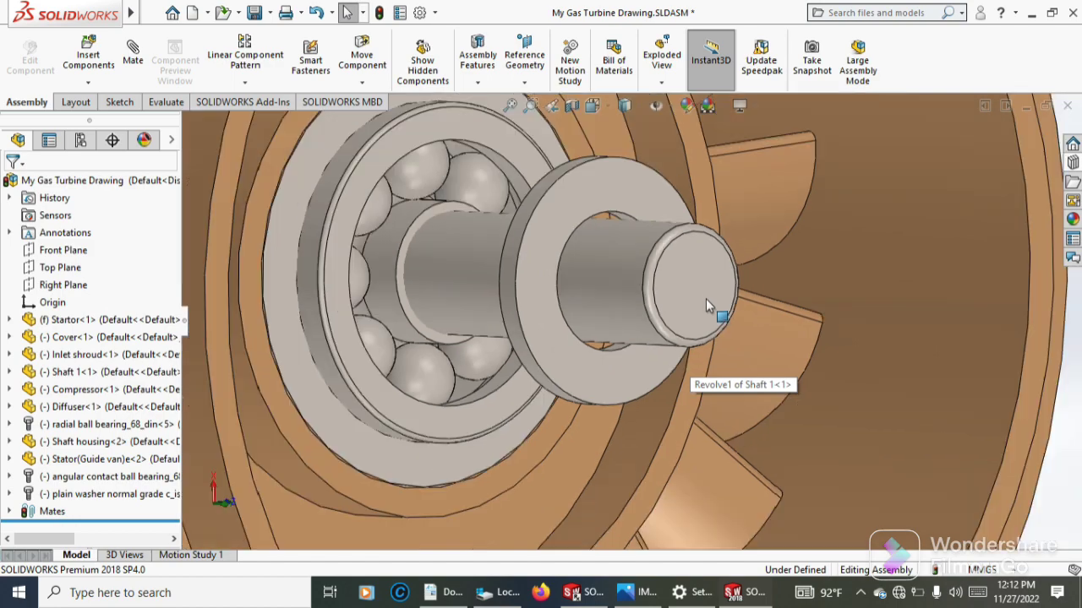
pyautogui.scroll(-1, 706, 298)
pyautogui.scroll(3, 703, 304)
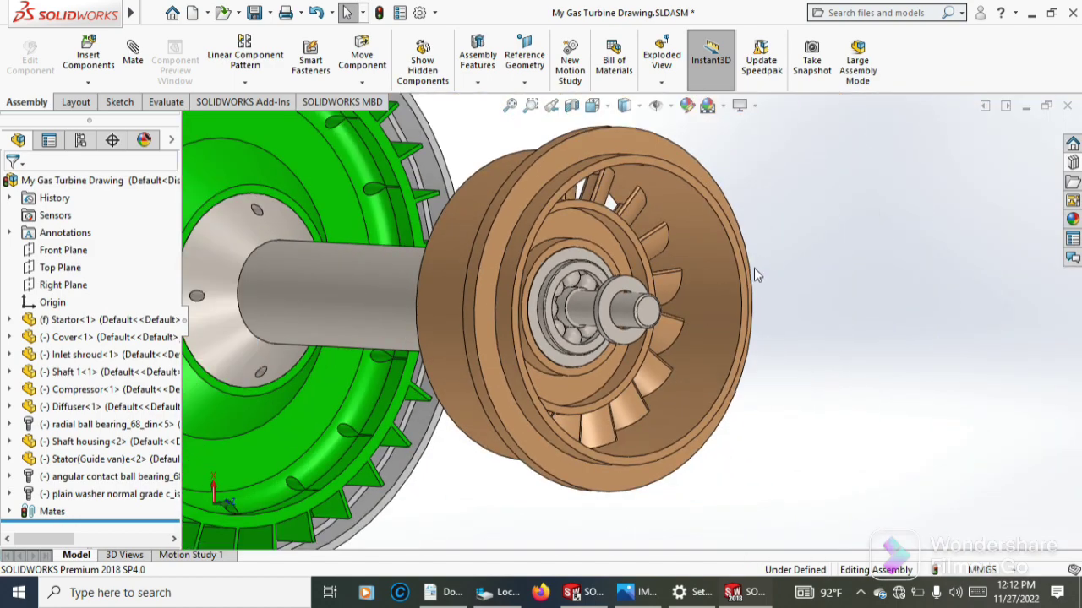
pyautogui.scroll(-2, 759, 268)
pyautogui.scroll(-2, 765, 261)
pyautogui.scroll(-1, 748, 276)
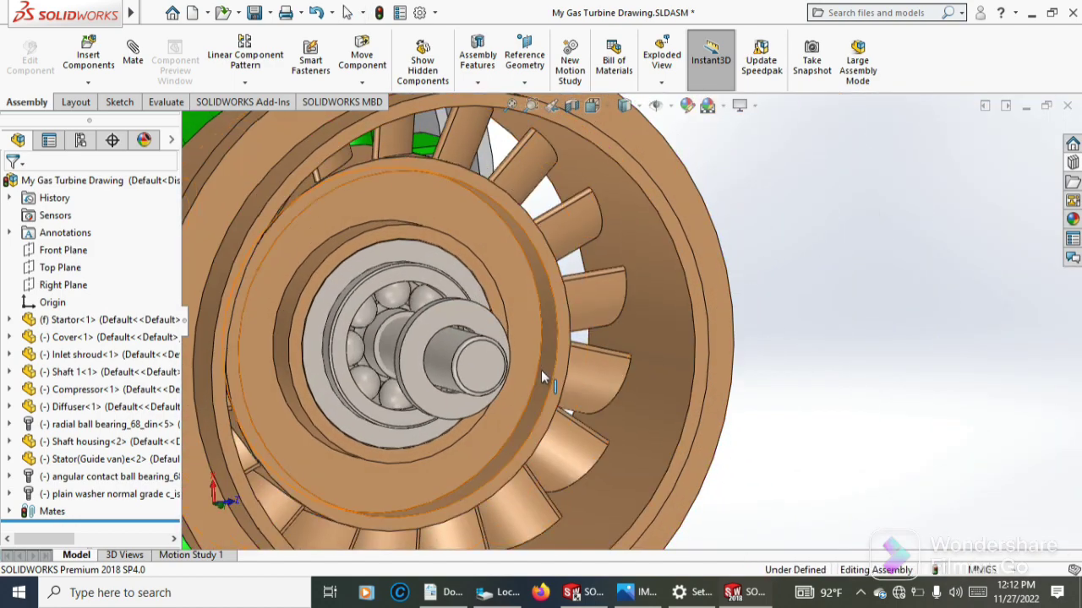
pyautogui.moveTo(540, 370); pyautogui.dragTo(550, 333, button='middle')
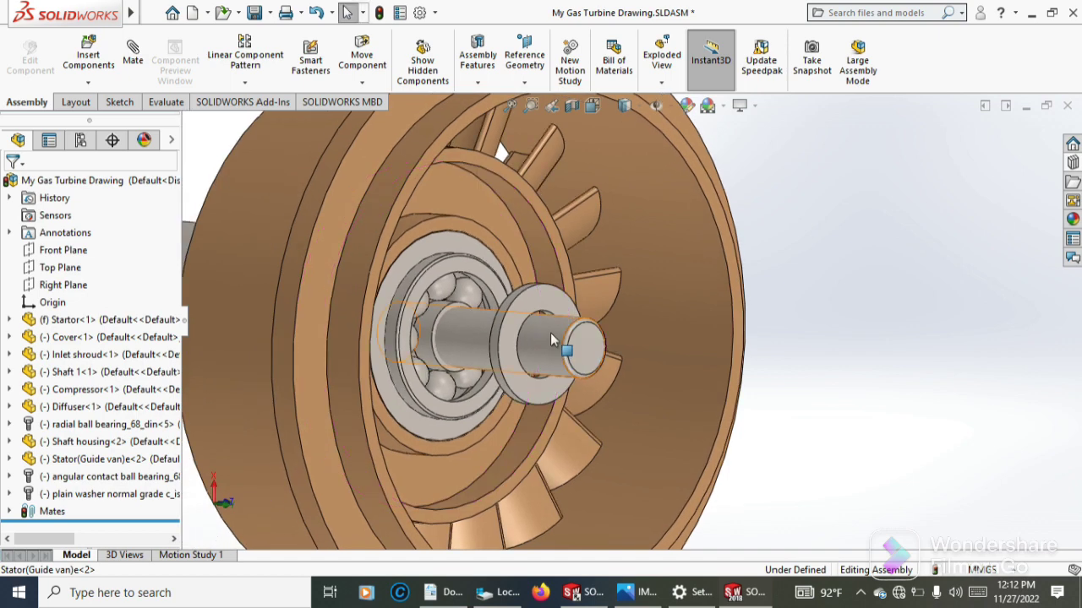
pyautogui.hotkey('ctrl', 'z')
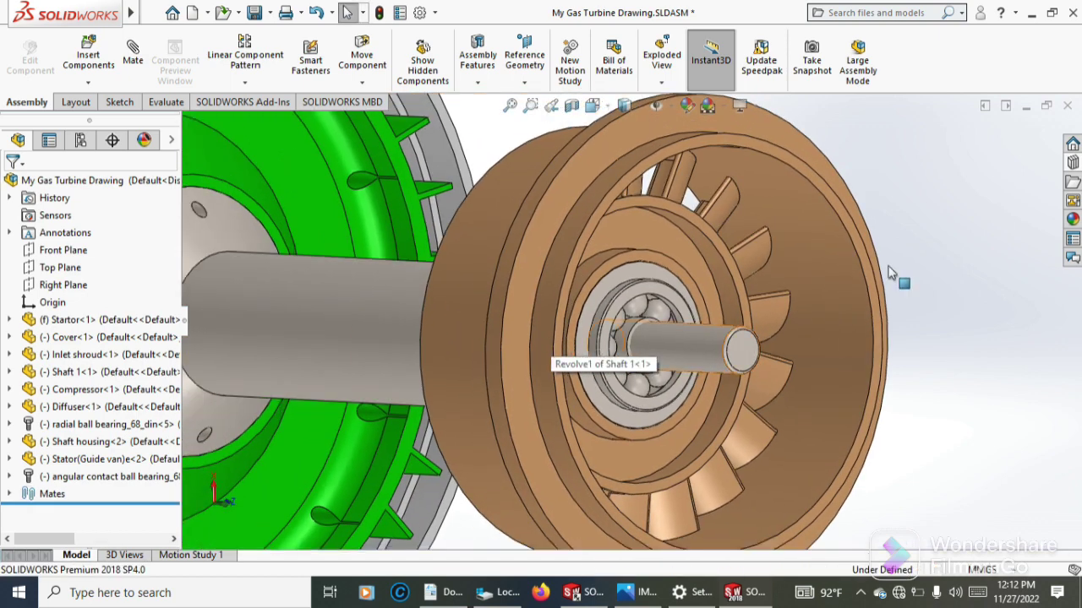
pyautogui.click(1075, 169)
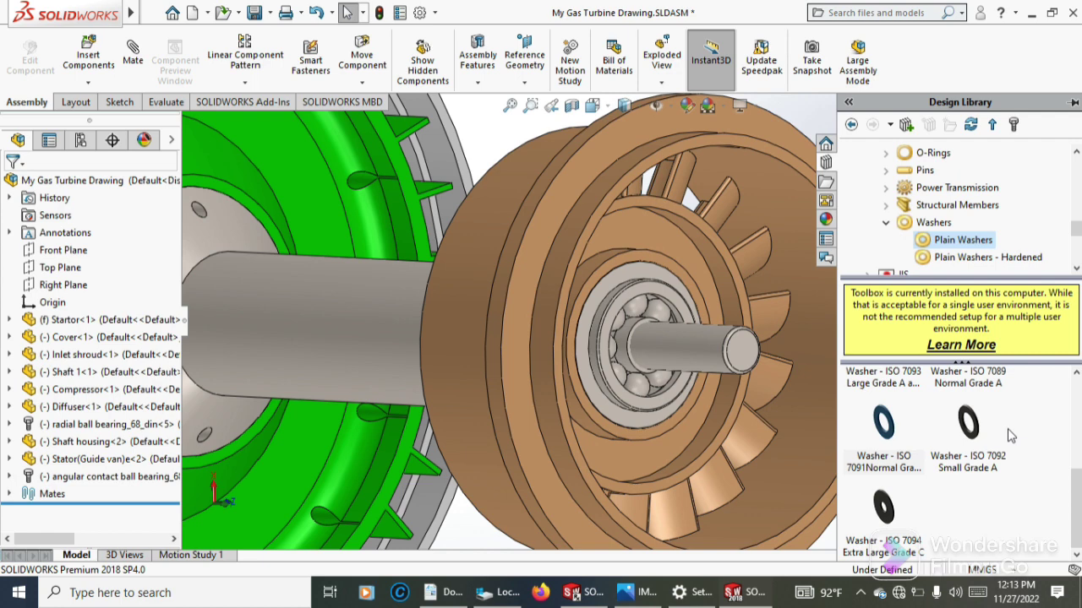
# Browse the Design Library to Toolbox > DIN > Washers > Plain Washers
pyautogui.moveTo(1078, 535); pyautogui.dragTo(1078, 516)
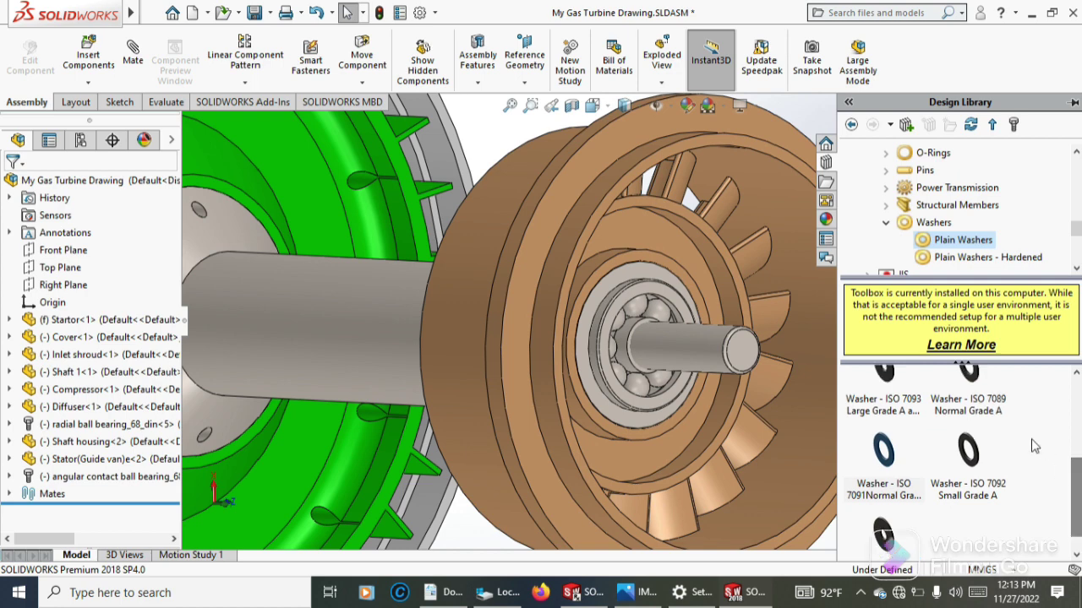
pyautogui.moveTo(1079, 235); pyautogui.dragTo(1077, 179)
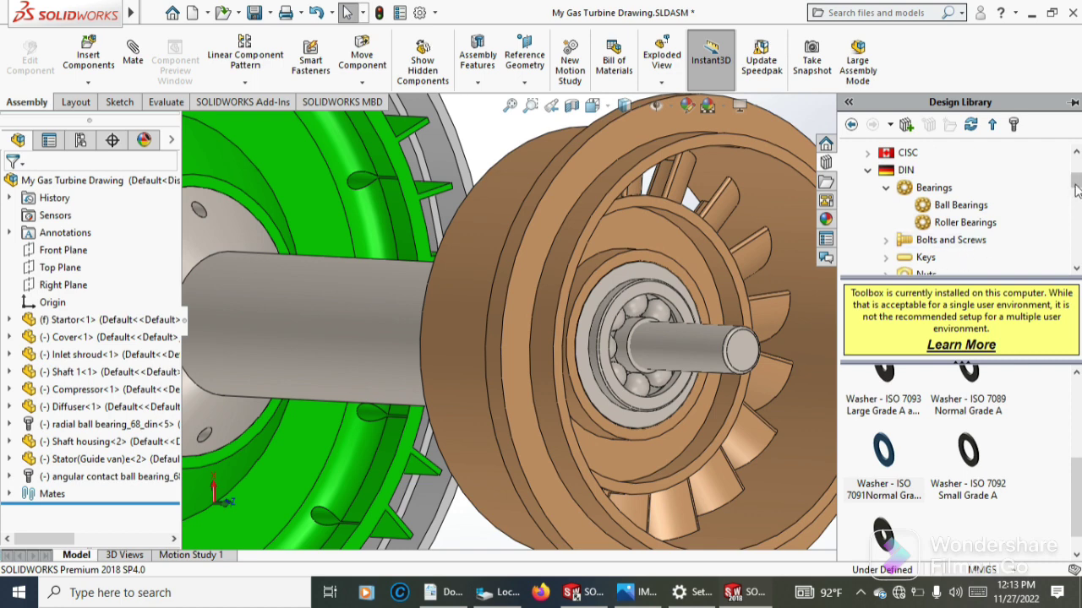
pyautogui.moveTo(1076, 188); pyautogui.dragTo(1075, 196)
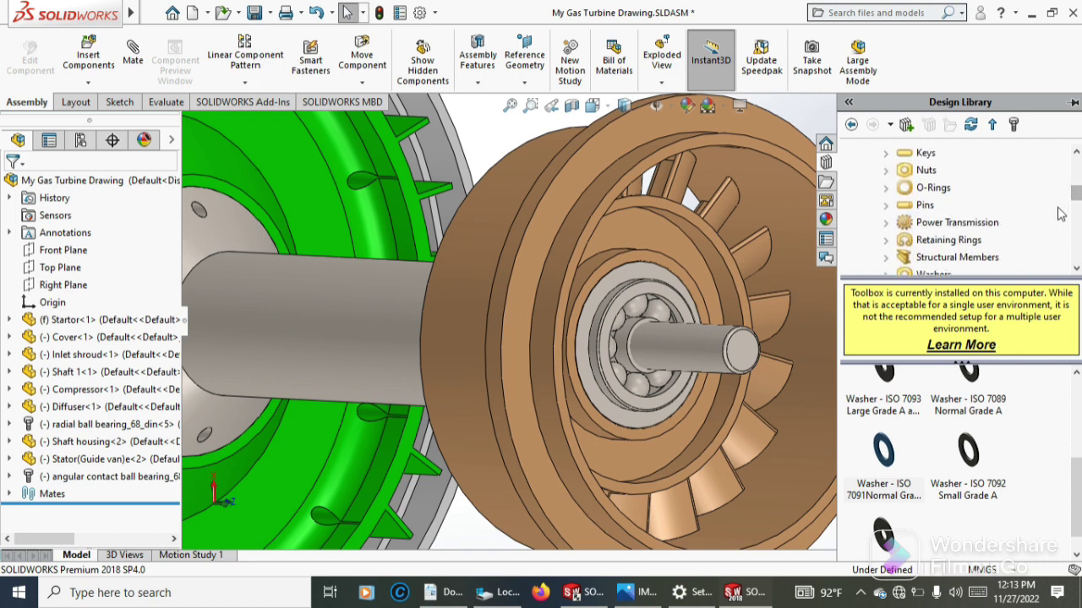
pyautogui.scroll(-1, 921, 240)
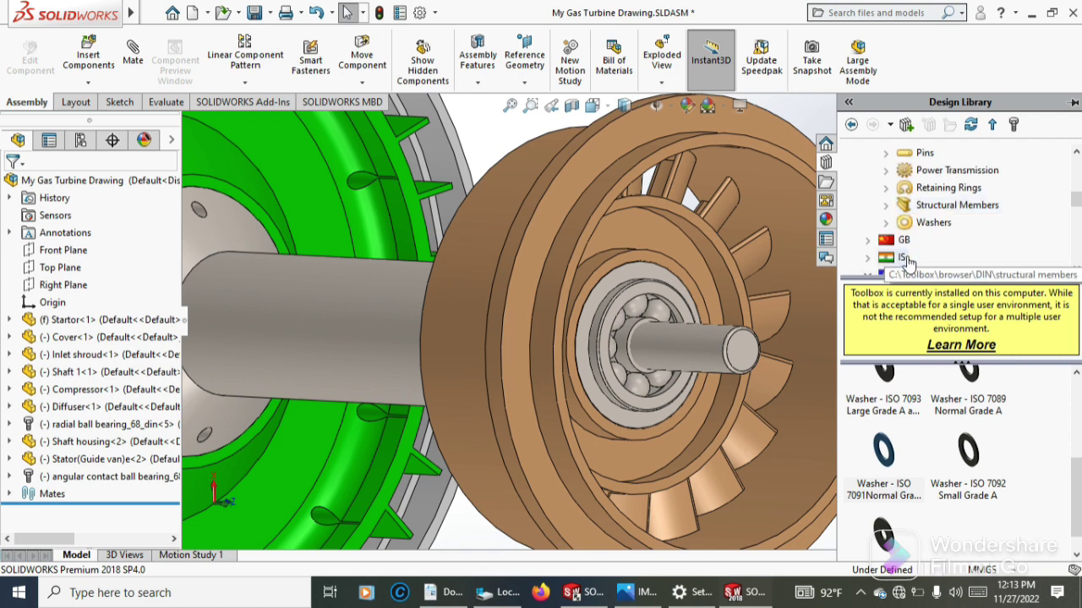
pyautogui.click(921, 223)
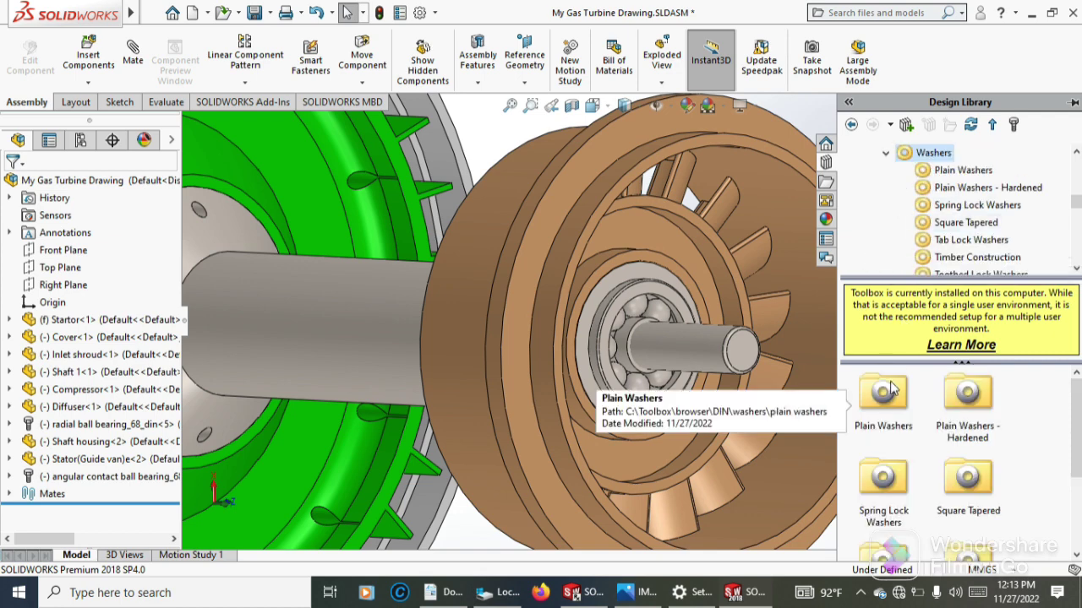
pyautogui.click(889, 410)
pyautogui.doubleClick(889, 409)
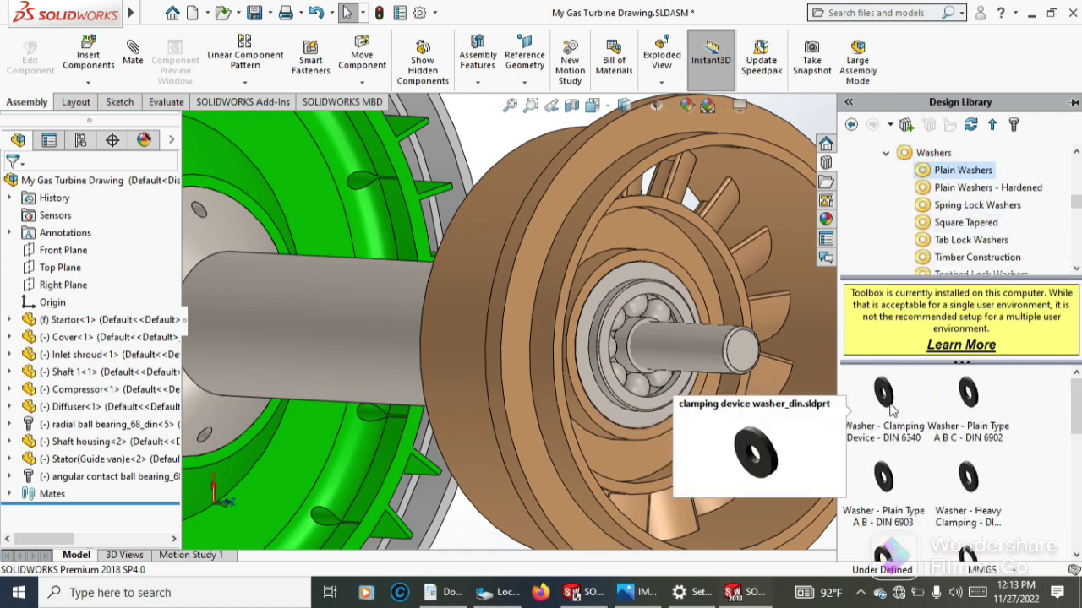
pyautogui.scroll(-3, 993, 483)
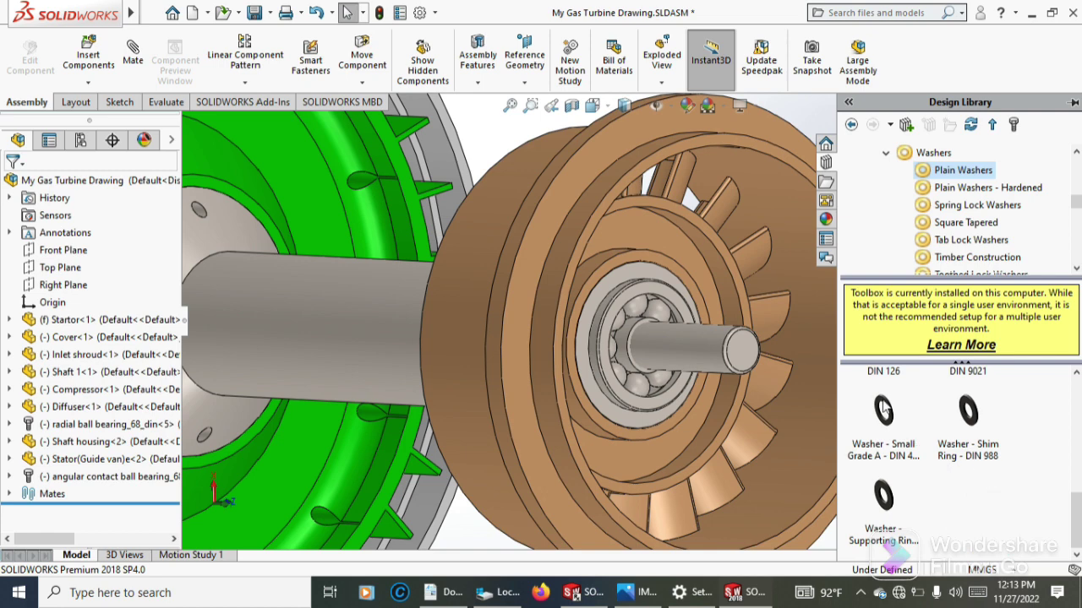
# Place a Washer Small Grade A DIN 433, size 8.4, on the shaft end
pyautogui.moveTo(883, 410); pyautogui.dragTo(717, 357)
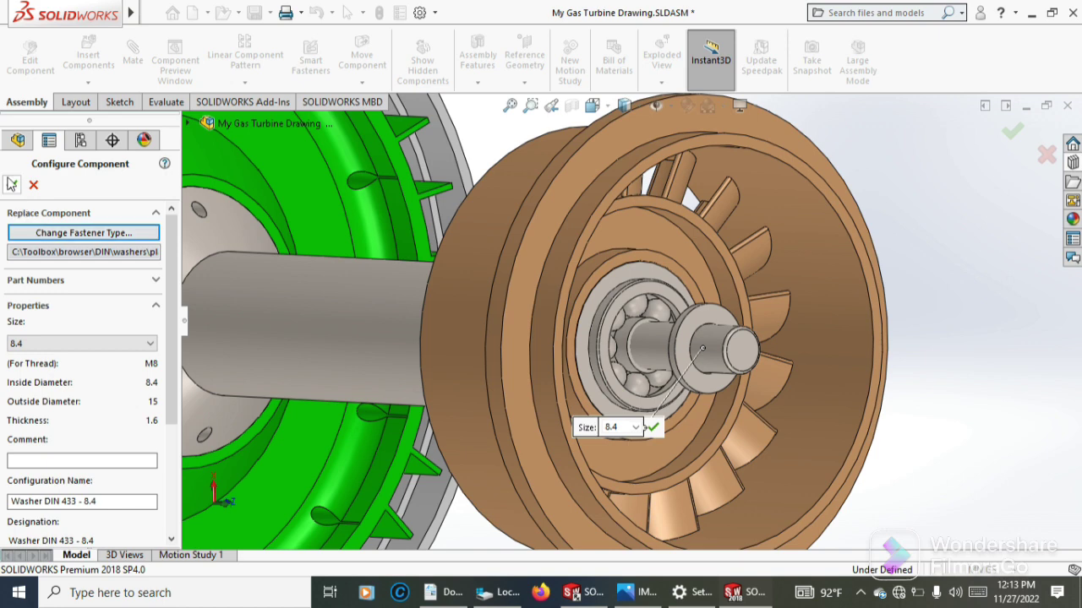
pyautogui.click(11, 185)
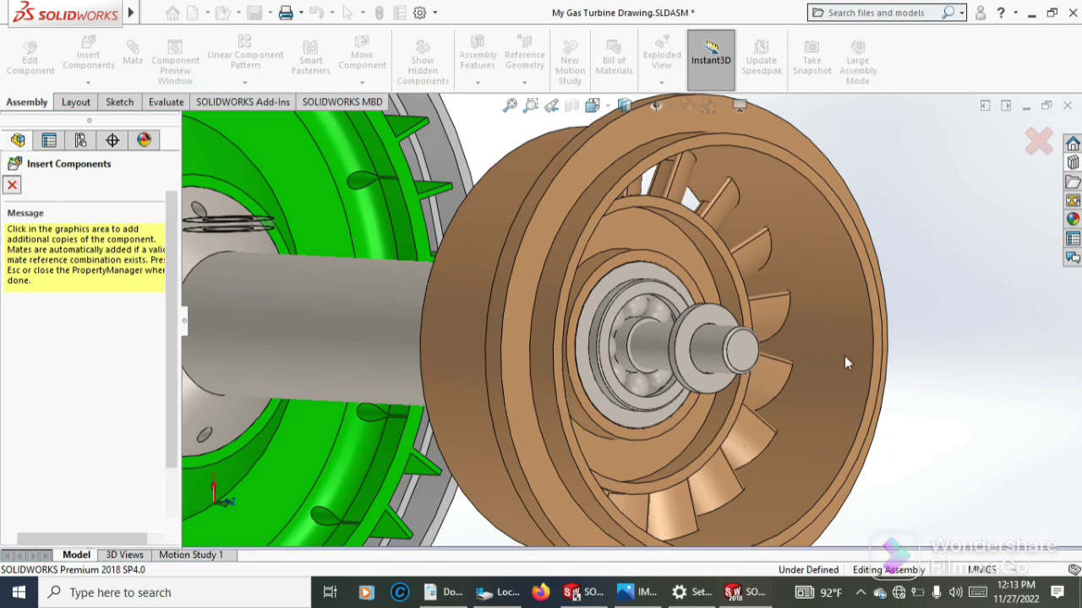
pyautogui.press('Escape')
# Orbit to a side view and pull the DIN 433 washer off the shaft end
pyautogui.scroll(2, 808, 333)
pyautogui.scroll(2, 837, 288)
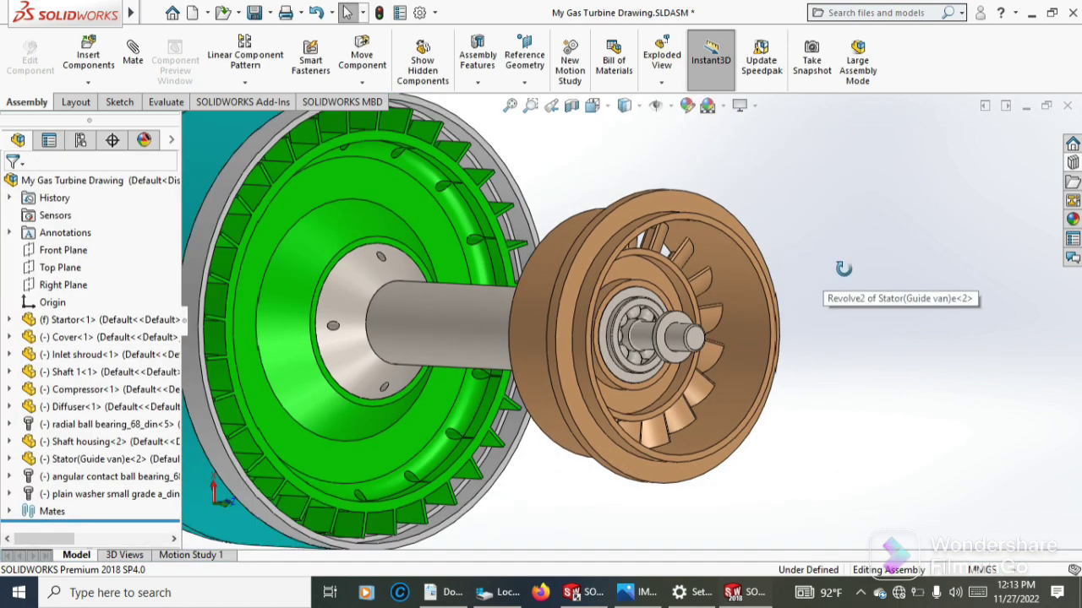
pyautogui.moveTo(843, 269); pyautogui.dragTo(786, 339, button='middle')
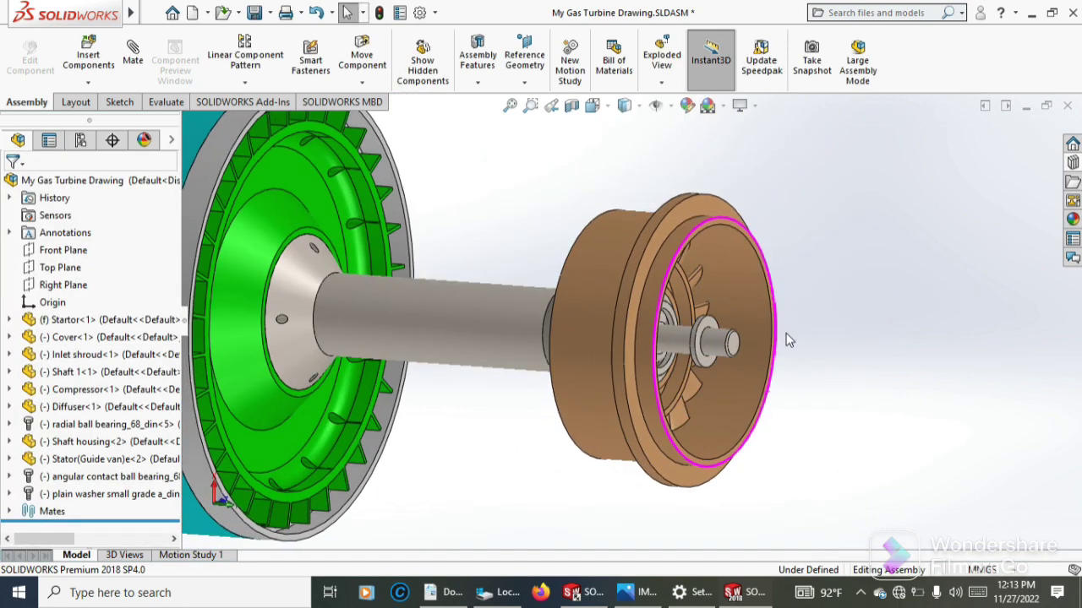
pyautogui.scroll(-2, 760, 338)
pyautogui.scroll(-2, 718, 355)
pyautogui.scroll(-2, 702, 279)
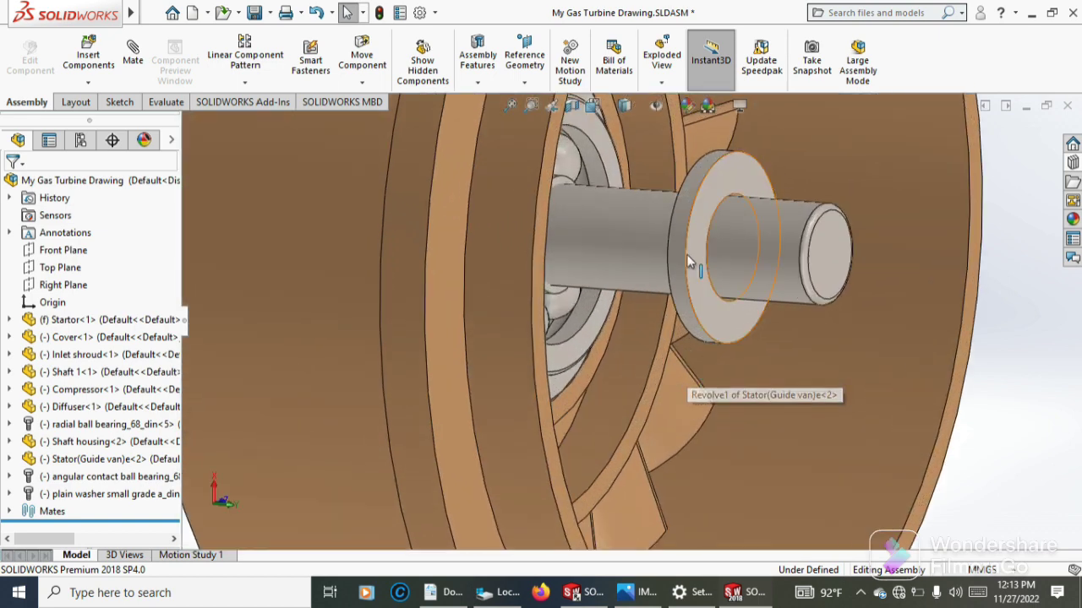
pyautogui.moveTo(691, 263); pyautogui.dragTo(1010, 275)
pyautogui.scroll(-3, 849, 273)
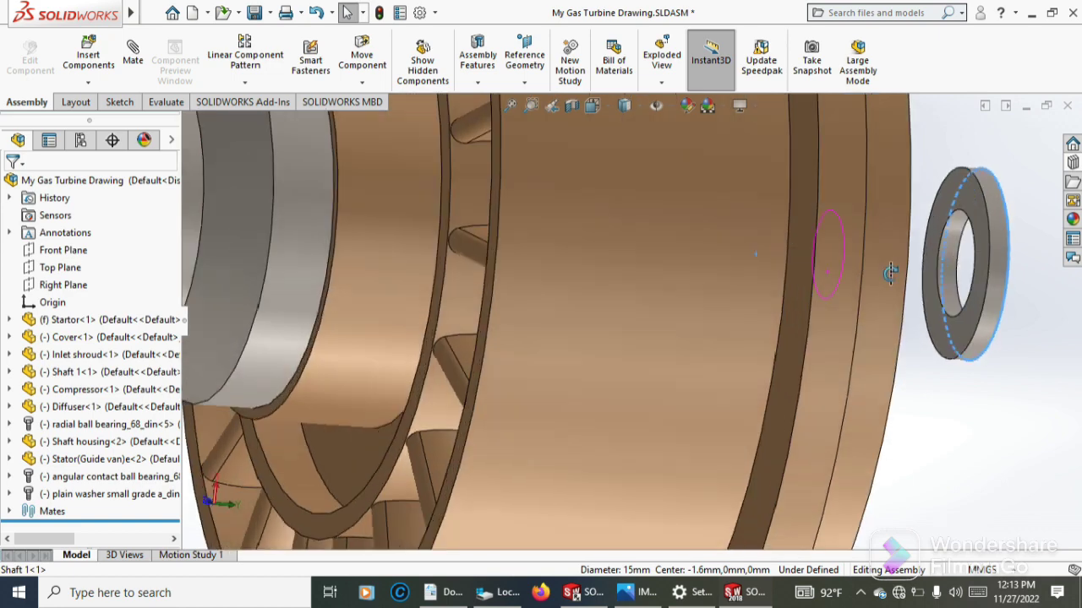
# Mate the washer's flat face coincident with the angular contact bearing's face
pyautogui.click(136, 55)
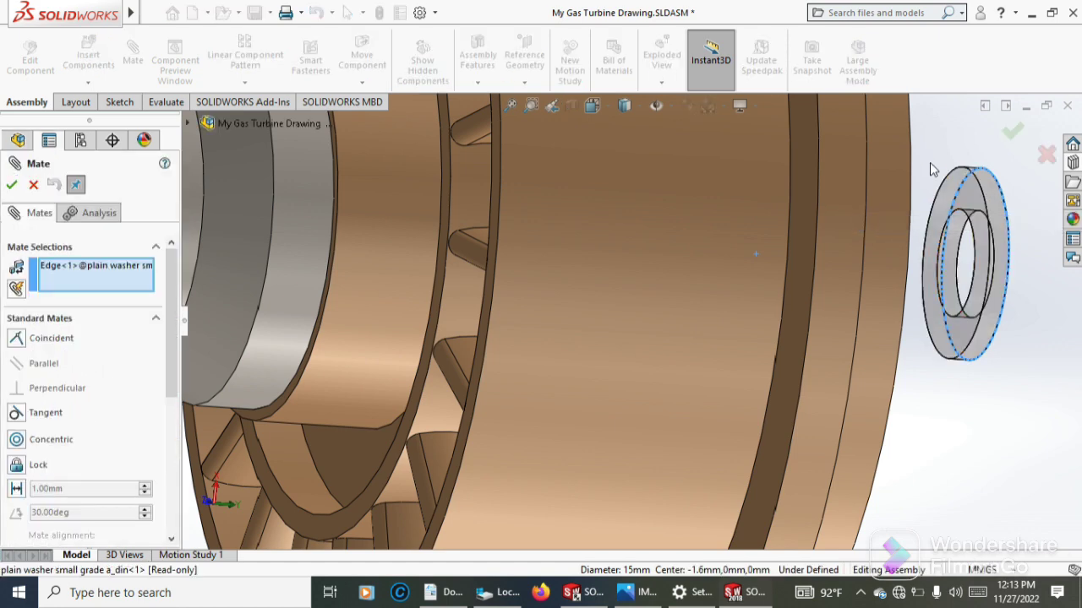
pyautogui.rightClick(64, 279)
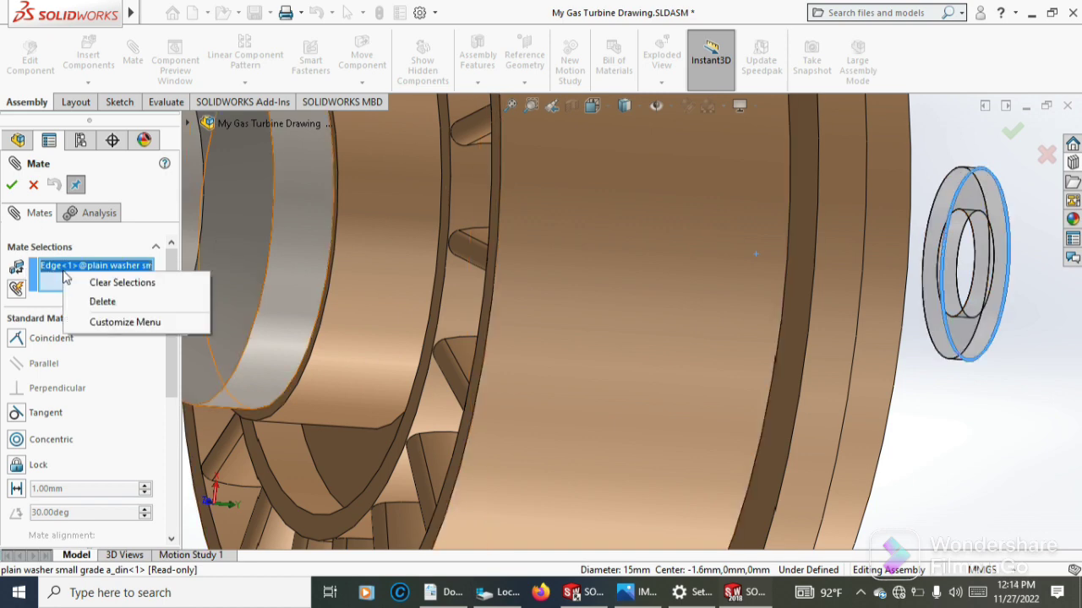
pyautogui.click(101, 281)
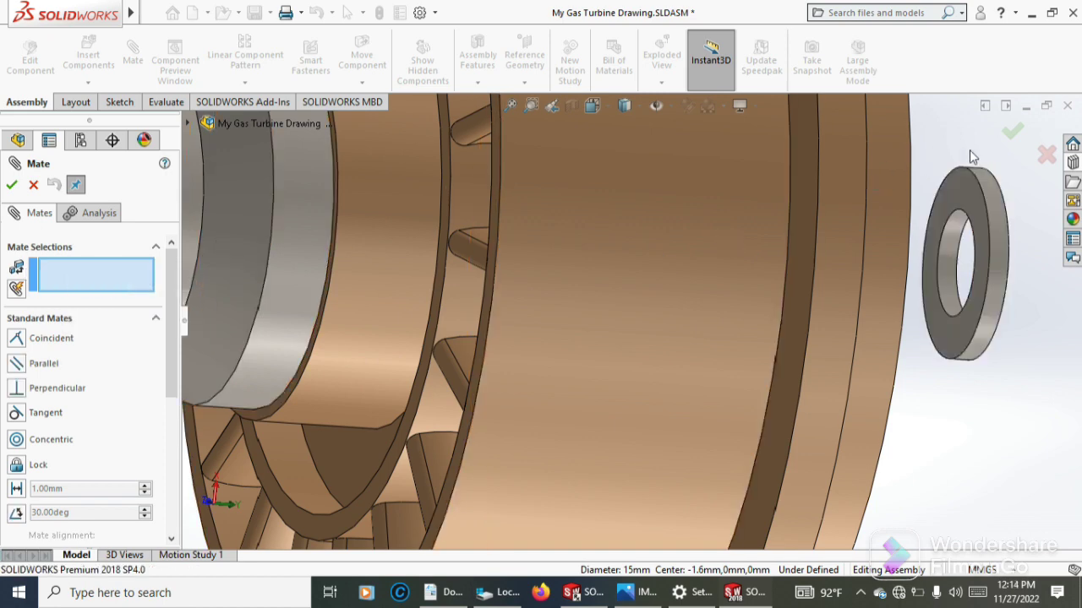
pyautogui.moveTo(1010, 156); pyautogui.dragTo(960, 164, button='middle')
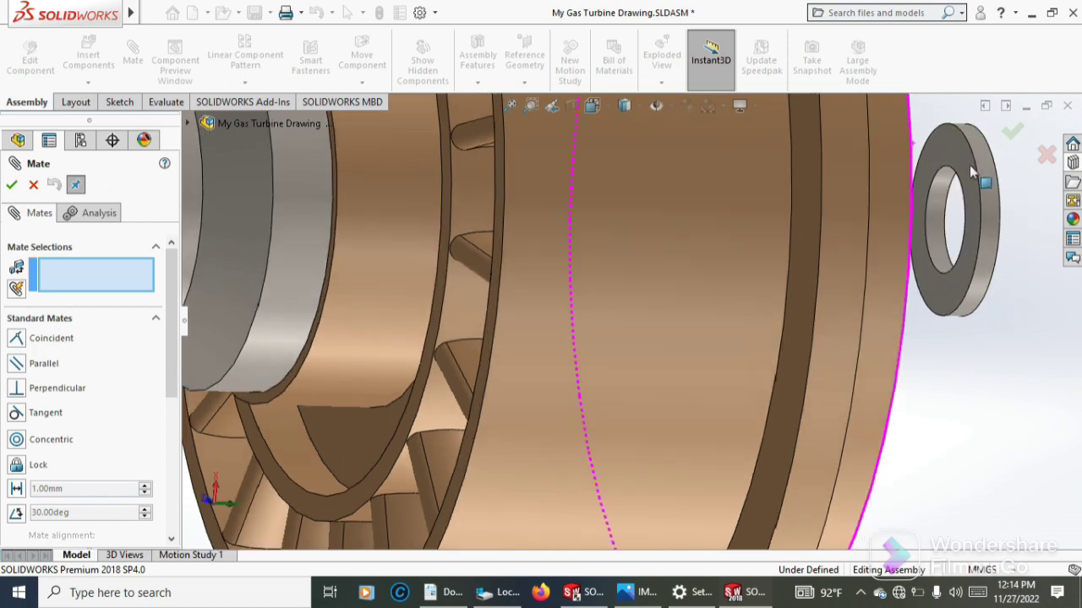
pyautogui.click(953, 166)
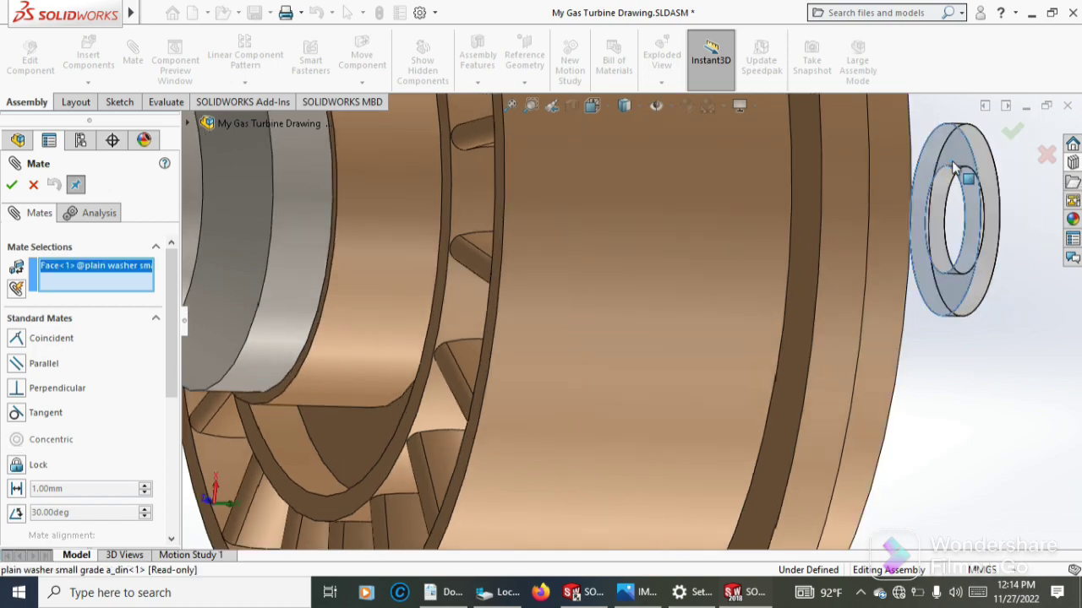
pyautogui.moveTo(953, 171)
pyautogui.mouseDown(button='middle')
pyautogui.moveTo(835, 161)
pyautogui.moveTo(785, 177)
pyautogui.mouseUp(button='middle')
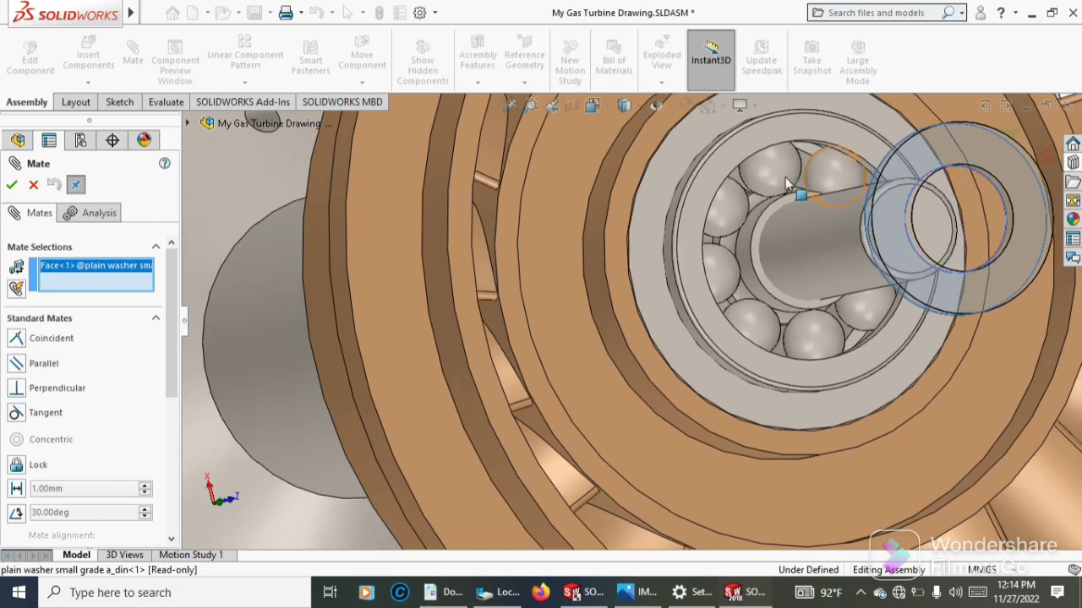
pyautogui.click(703, 194)
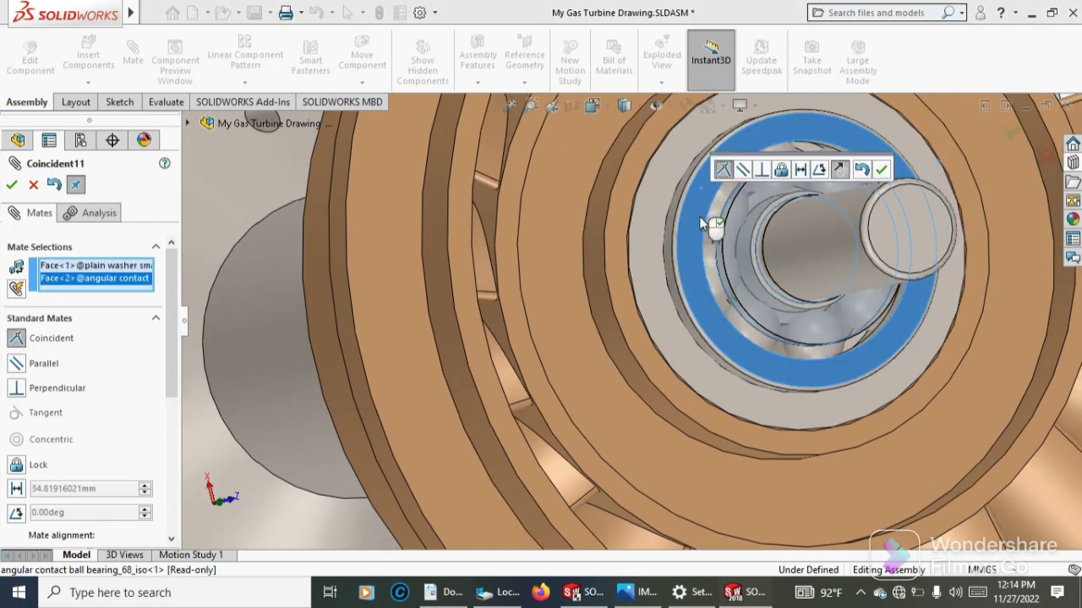
pyautogui.click(11, 185)
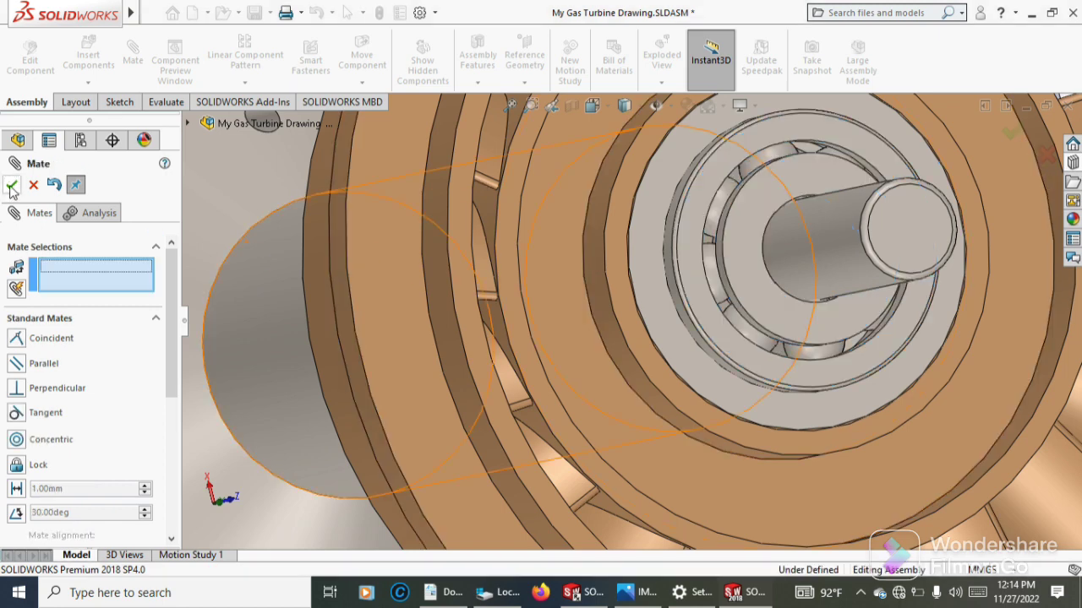
# Close the mate tool and reset to an isometric view showing the shaft from the side
pyautogui.press('Escape')
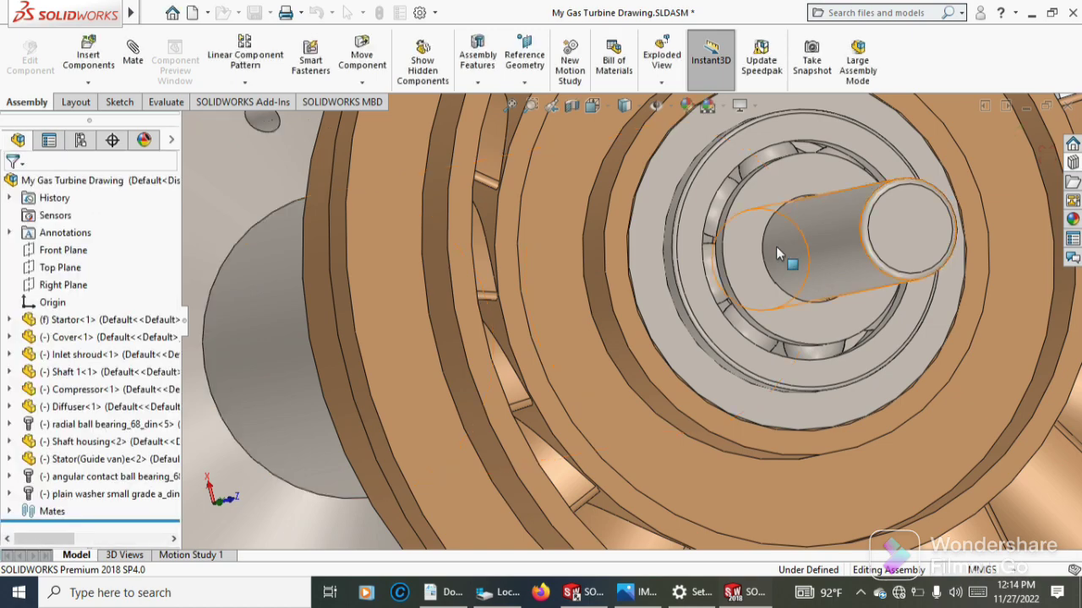
pyautogui.hotkey('ctrl', '7')
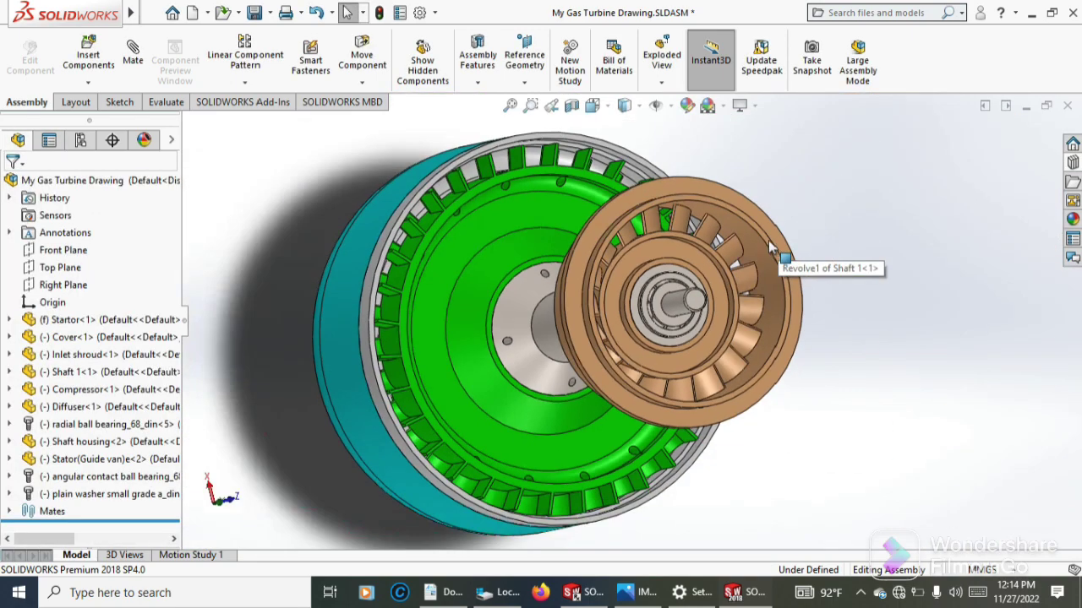
pyautogui.moveTo(822, 202)
pyautogui.mouseDown(button='middle')
pyautogui.moveTo(840, 217)
pyautogui.moveTo(866, 209)
pyautogui.mouseUp(button='middle')
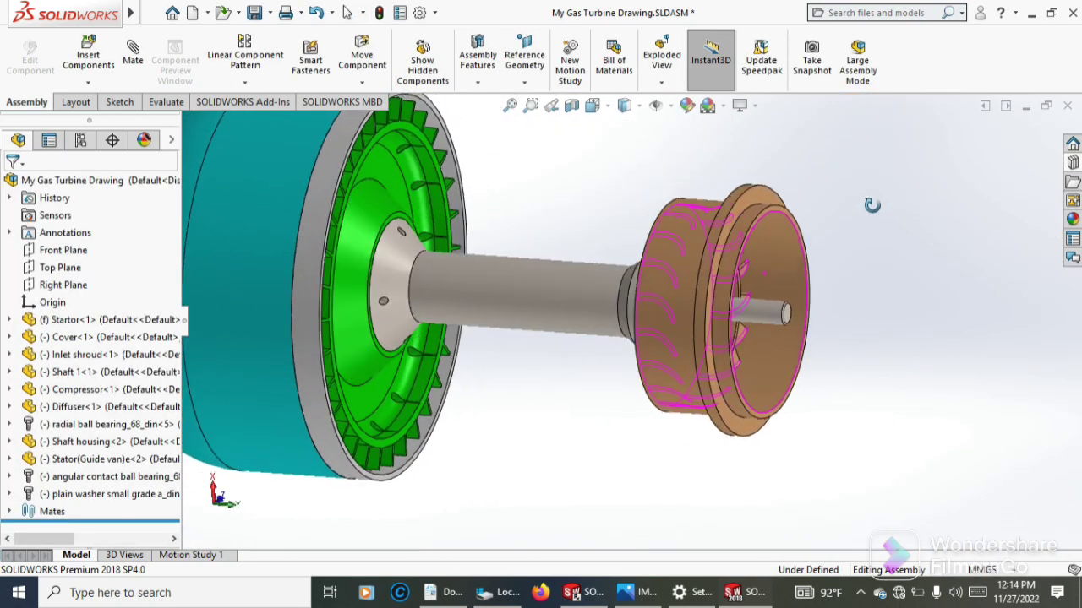
pyautogui.scroll(3, 550, 281)
pyautogui.scroll(3, 549, 280)
pyautogui.scroll(-2, 376, 247)
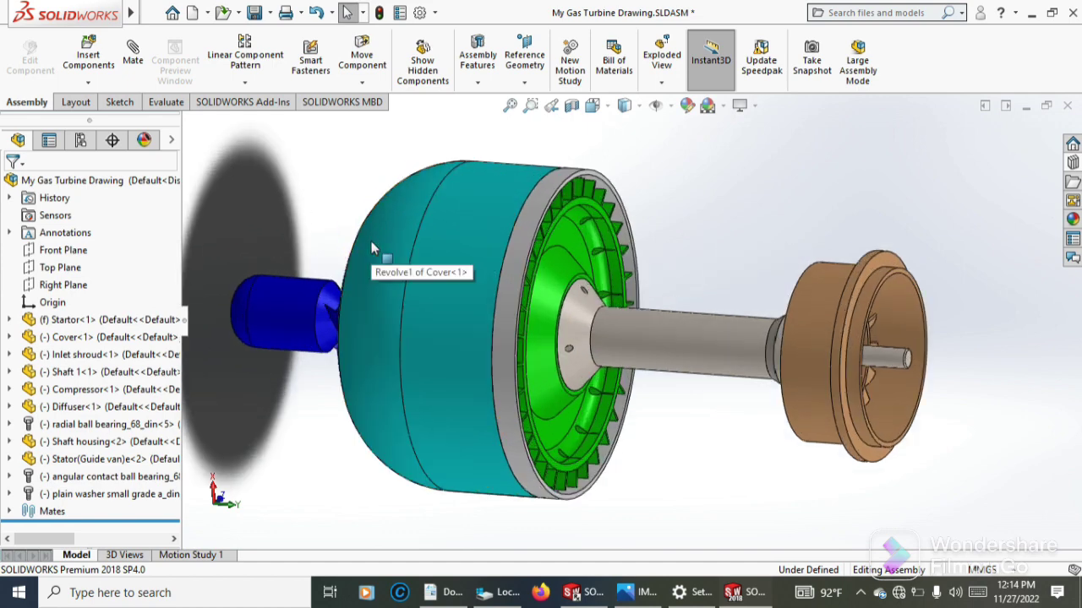
# Insert Turbine.SLDPRT from the project folder and place it beyond the brown part
pyautogui.click(97, 83)
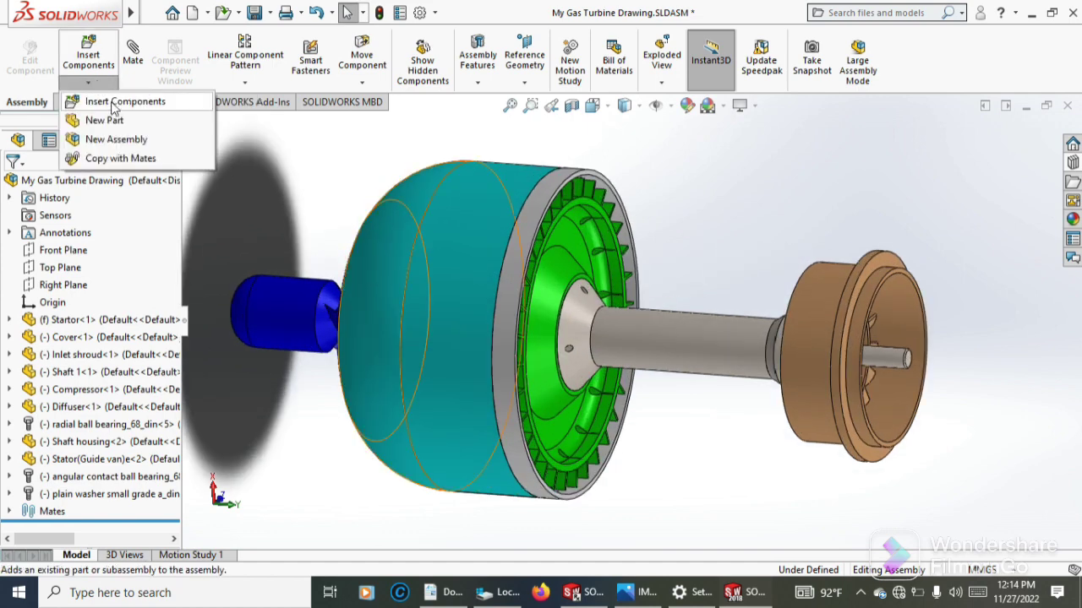
pyautogui.click(115, 102)
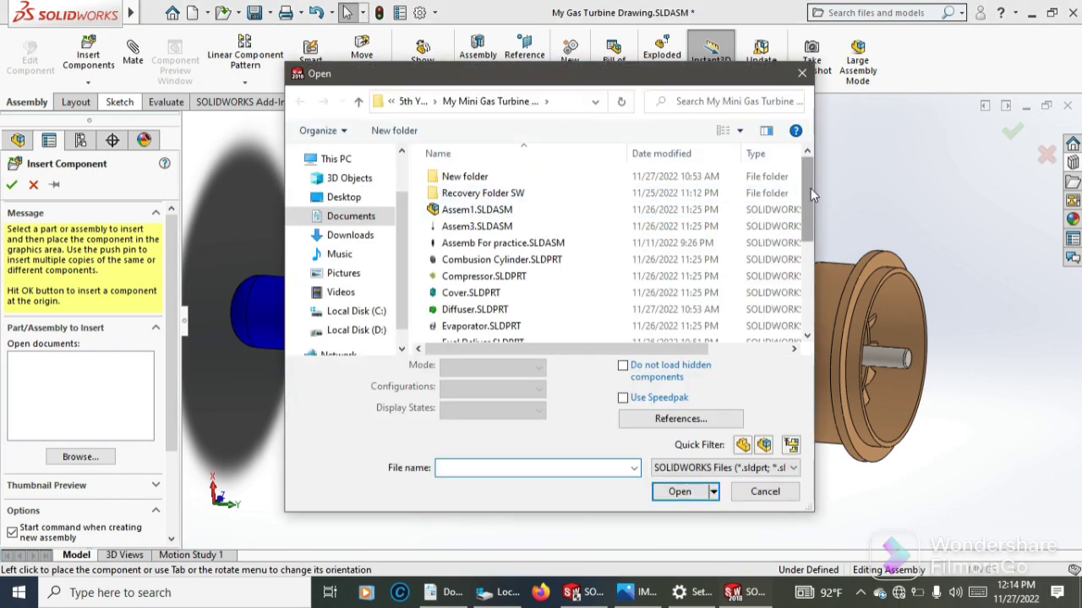
pyautogui.moveTo(810, 188); pyautogui.dragTo(805, 269)
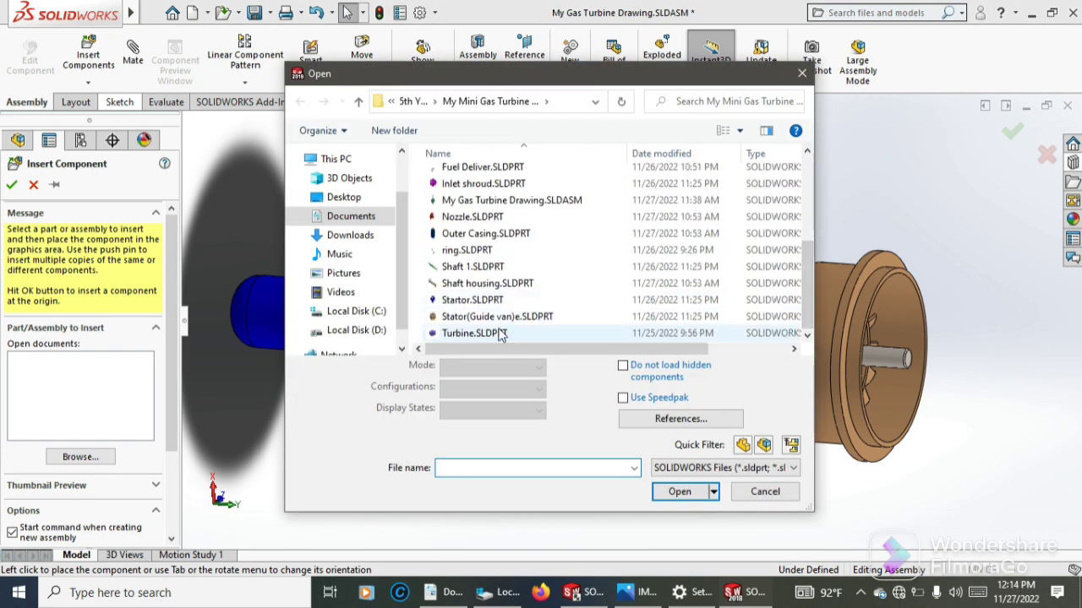
pyautogui.click(501, 334)
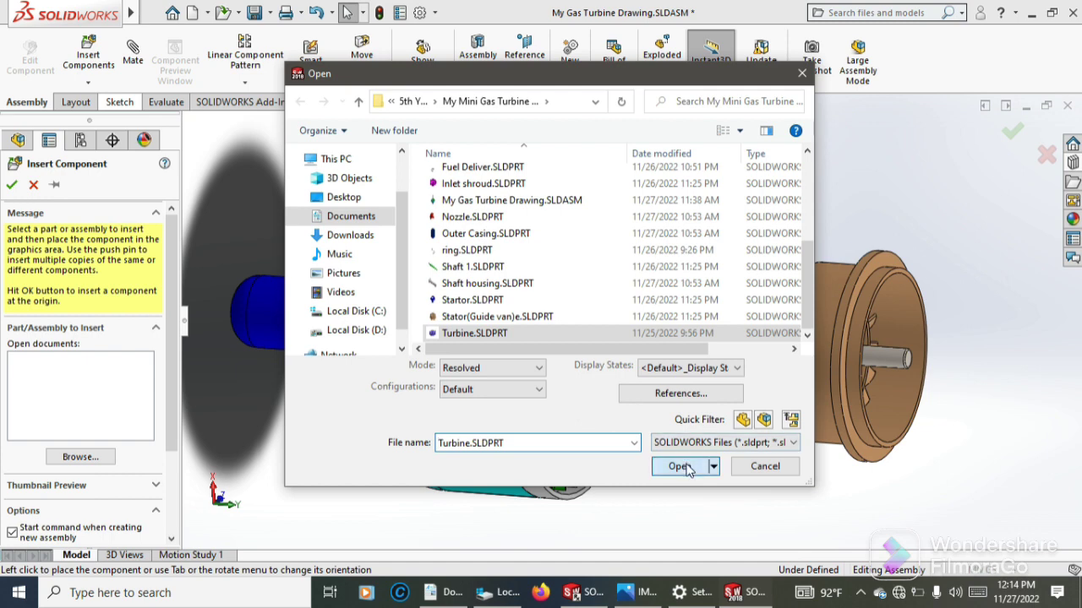
pyautogui.click(678, 466)
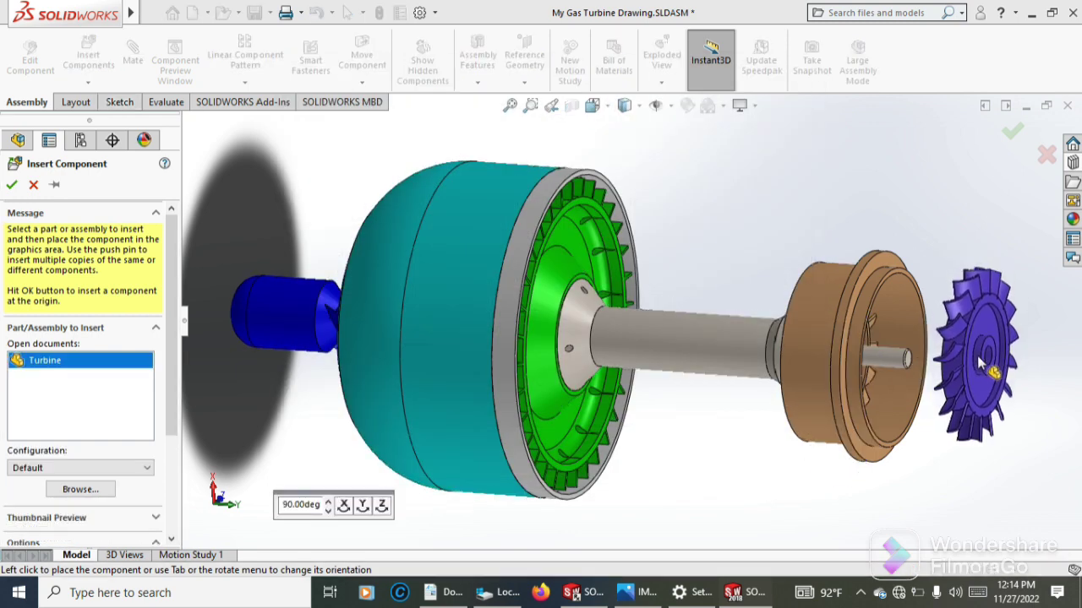
pyautogui.click(985, 359)
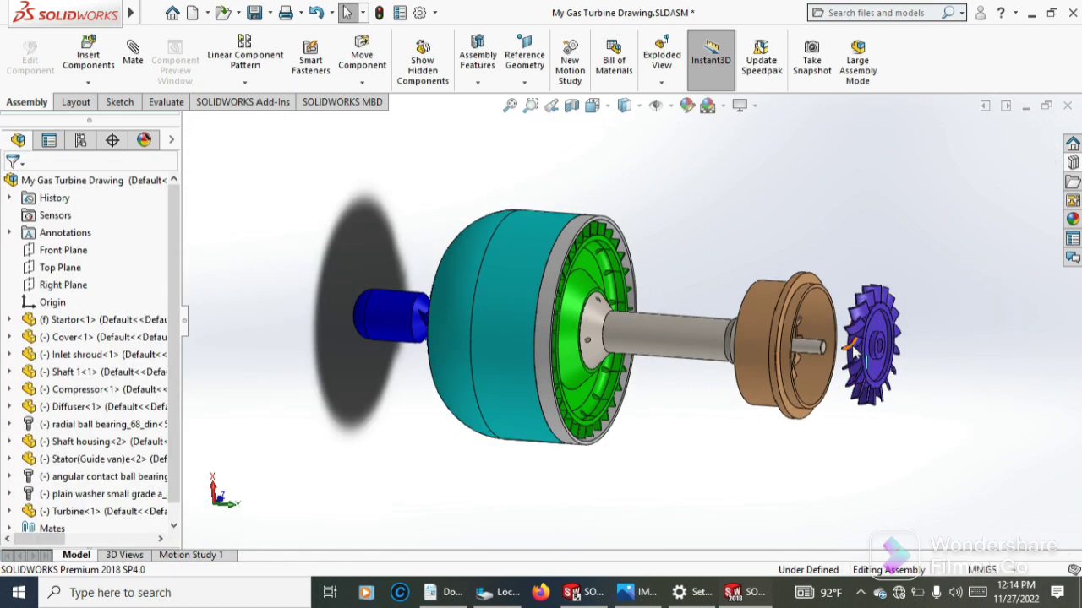
# Mate the turbine hub's bore concentric with the shaft's cylindrical face
pyautogui.scroll(-3, 844, 358)
pyautogui.scroll(-3, 844, 358)
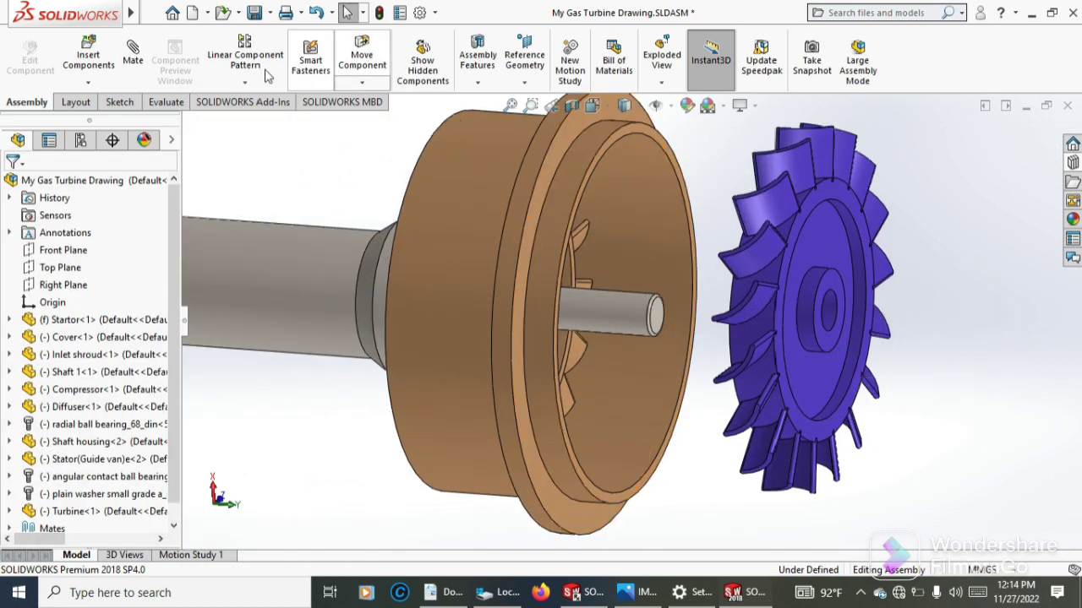
pyautogui.click(139, 65)
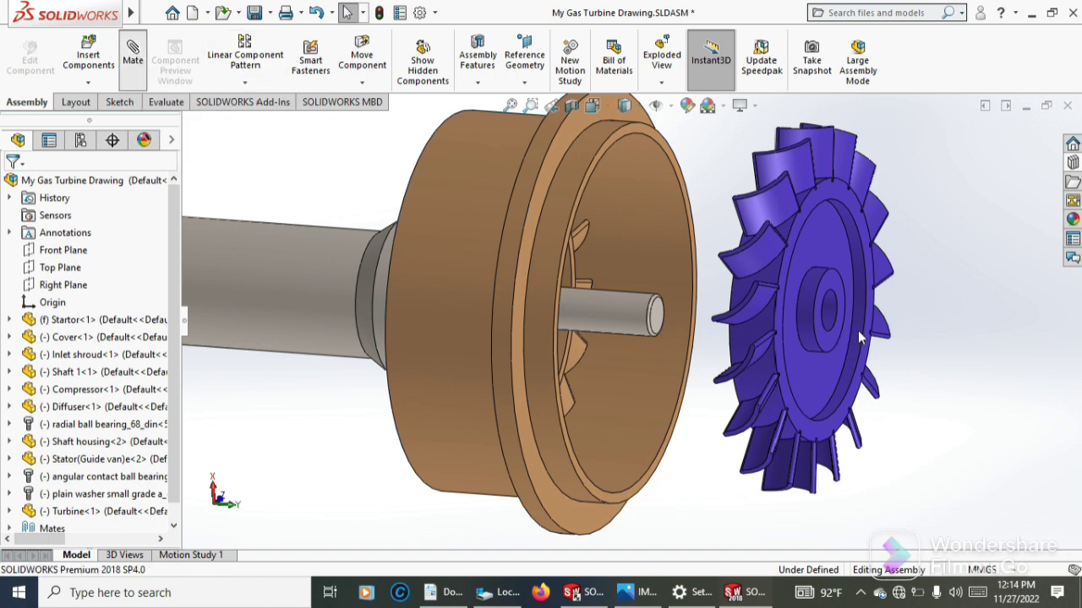
pyautogui.scroll(-3, 831, 322)
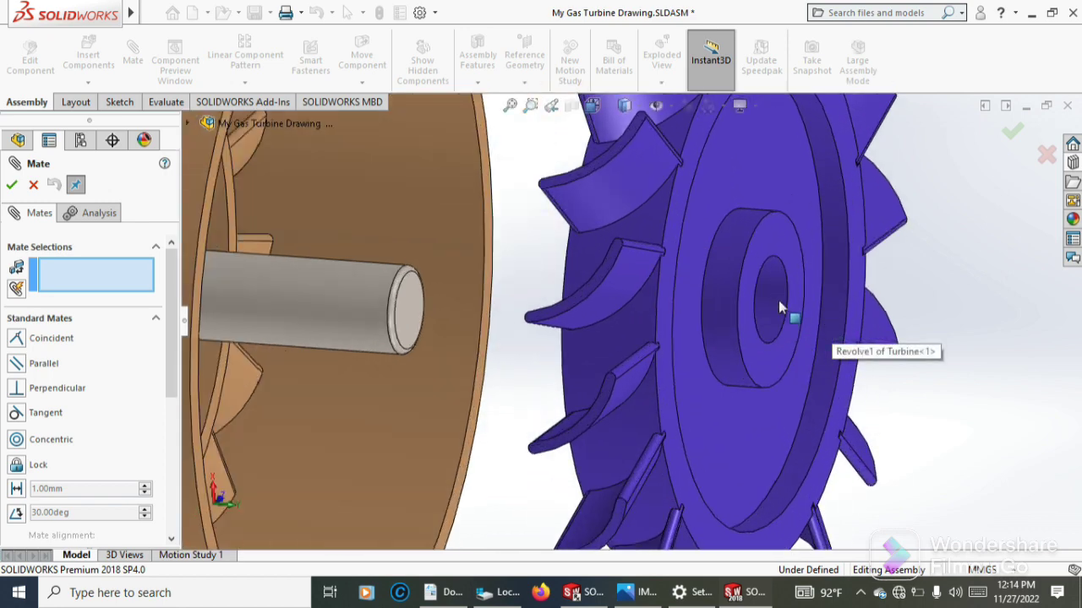
pyautogui.scroll(2, 778, 298)
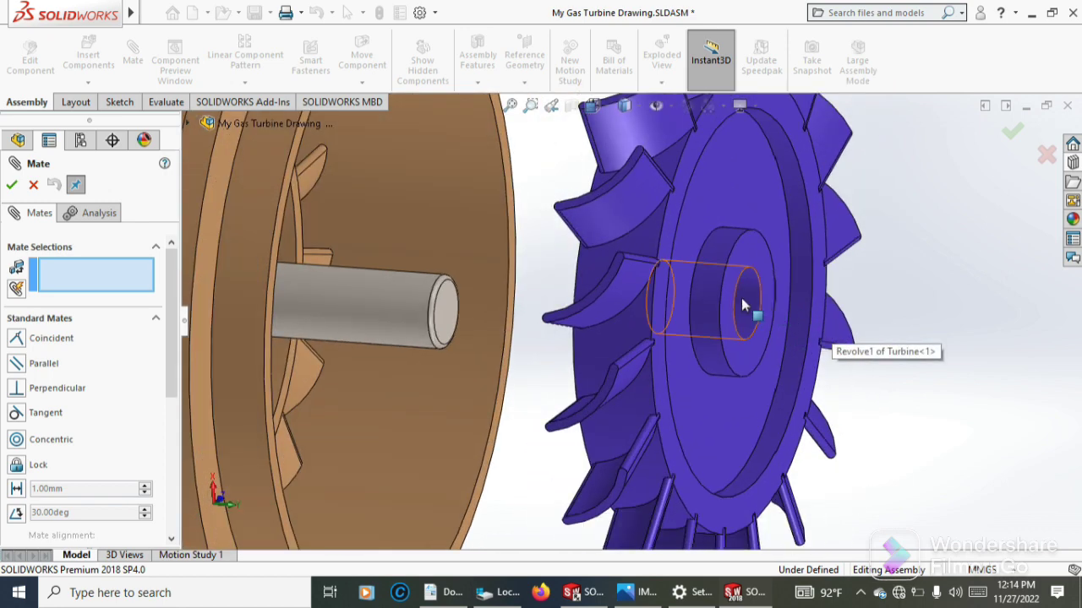
pyautogui.click(741, 298)
pyautogui.scroll(2, 741, 300)
pyautogui.scroll(2, 735, 310)
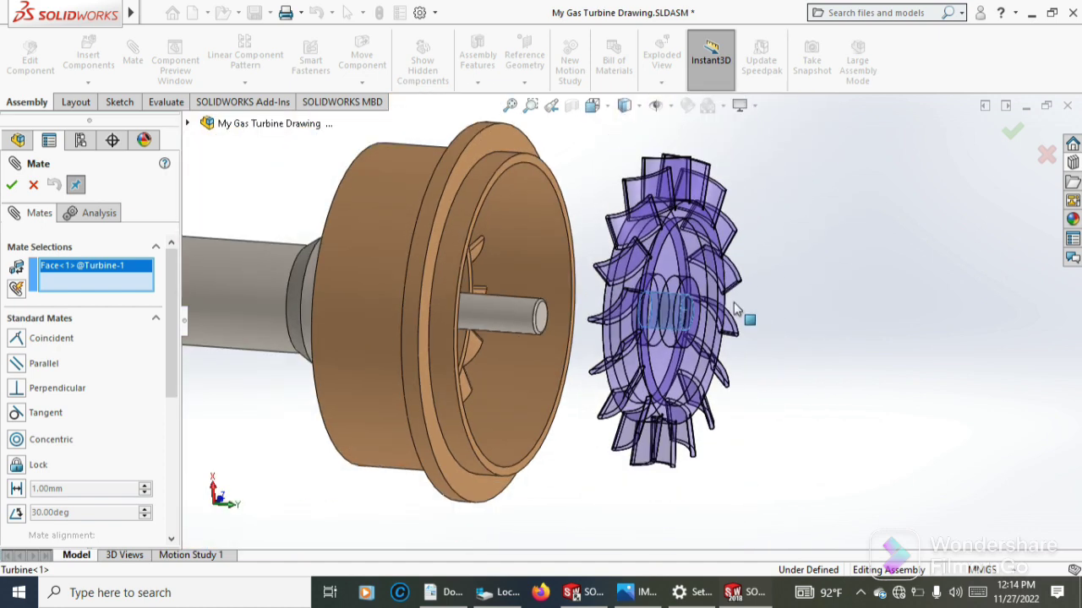
pyautogui.scroll(1, 735, 310)
pyautogui.click(520, 321)
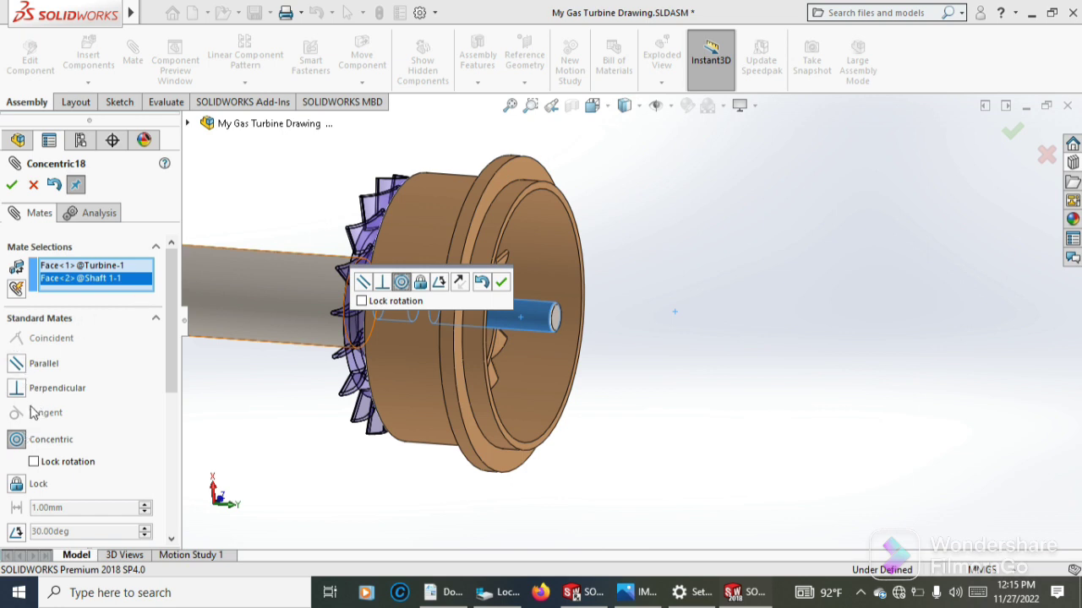
pyautogui.click(12, 186)
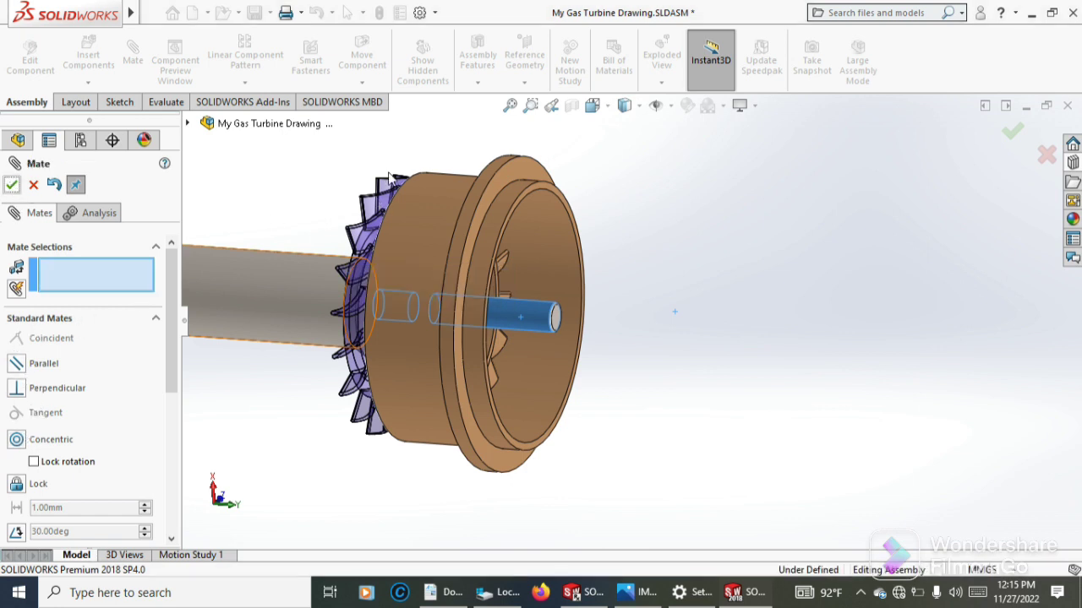
# Slide the turbine along the shaft to the right and orbit to an angled view
pyautogui.moveTo(345, 190); pyautogui.dragTo(381, 253, button='middle')
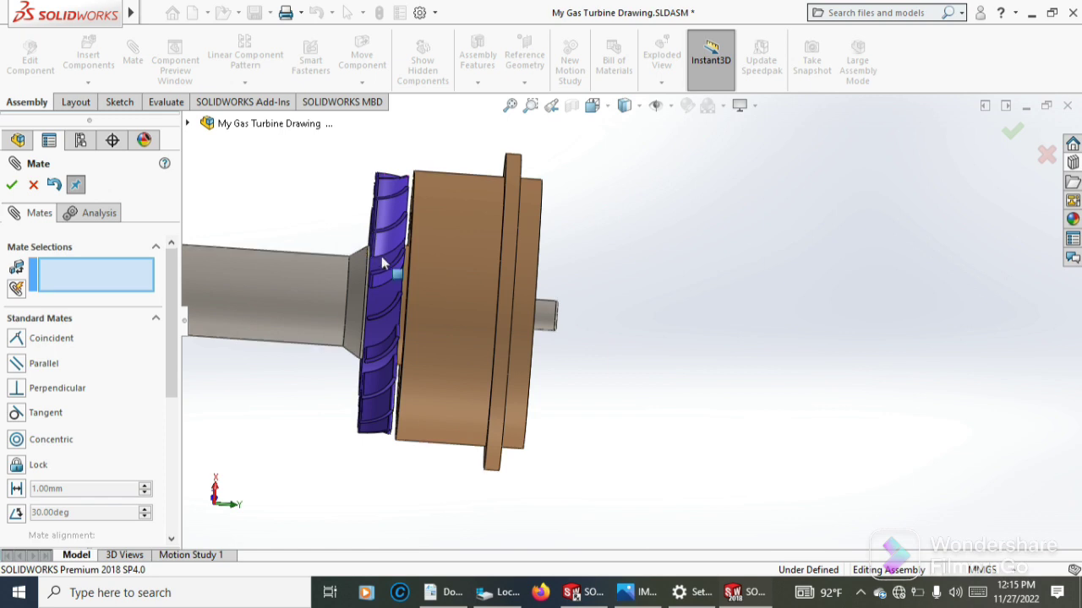
pyautogui.moveTo(387, 269); pyautogui.dragTo(732, 301)
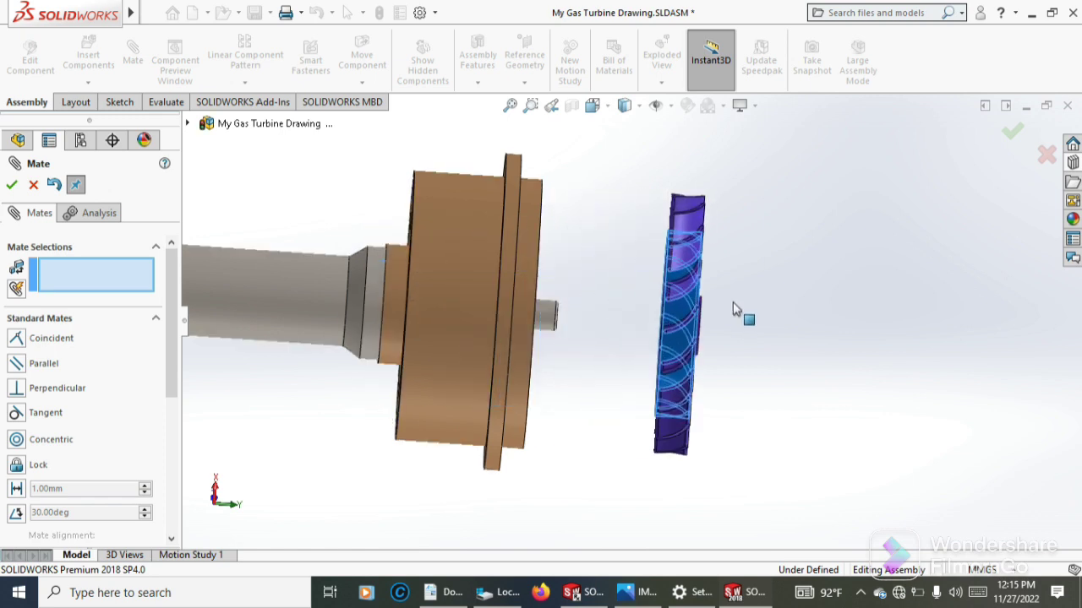
pyautogui.moveTo(633, 264); pyautogui.dragTo(670, 266, button='middle')
pyautogui.scroll(-2, 669, 267)
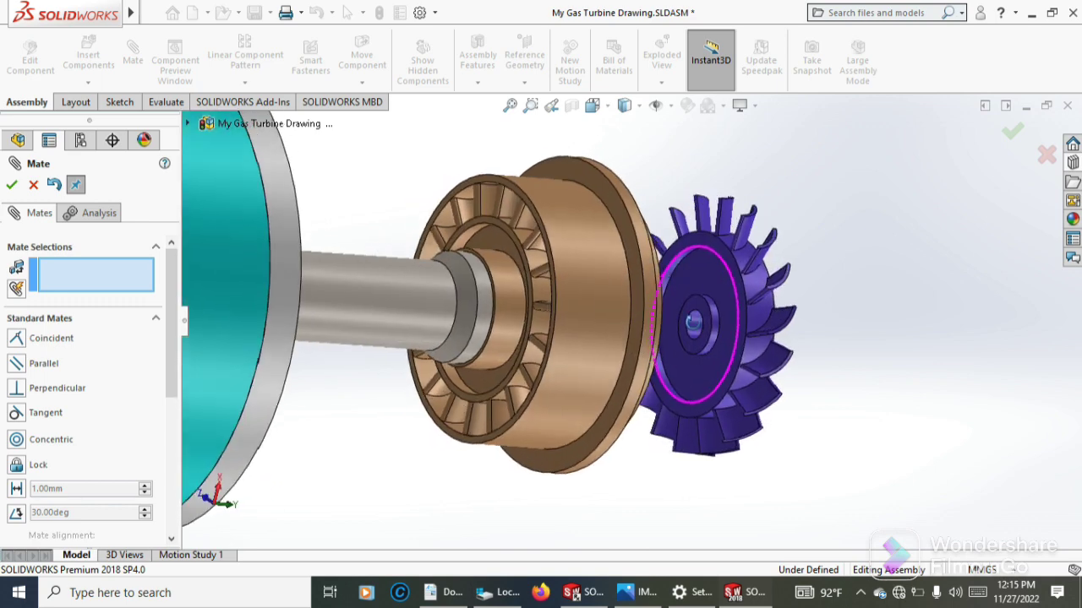
pyautogui.scroll(-2, 693, 342)
pyautogui.scroll(-2, 668, 279)
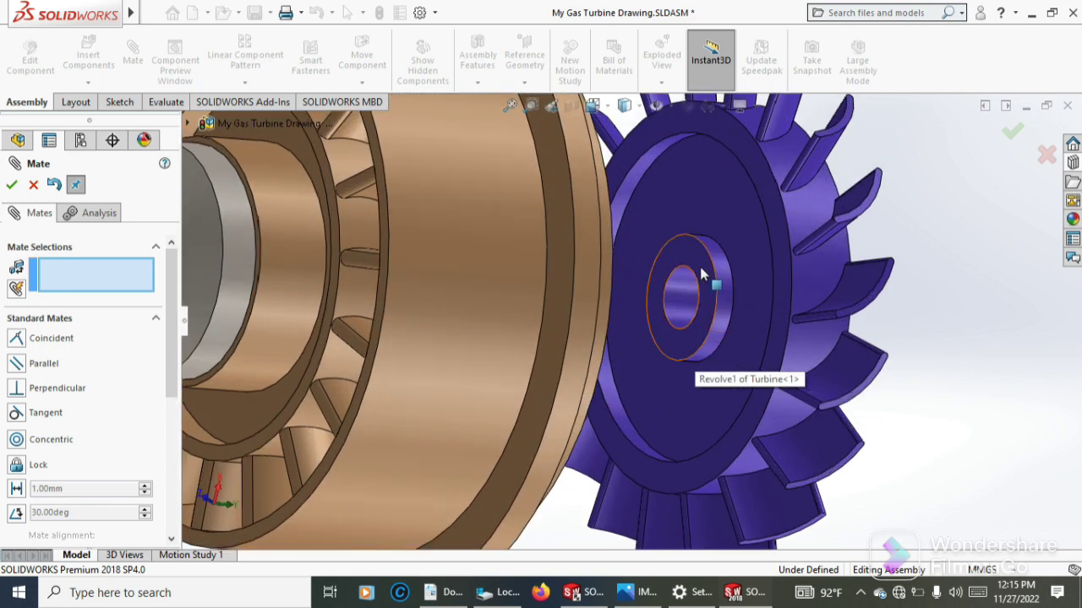
# Add a tangent mate between the turbine hub face and the washer face, accepting over-definition
pyautogui.click(701, 273)
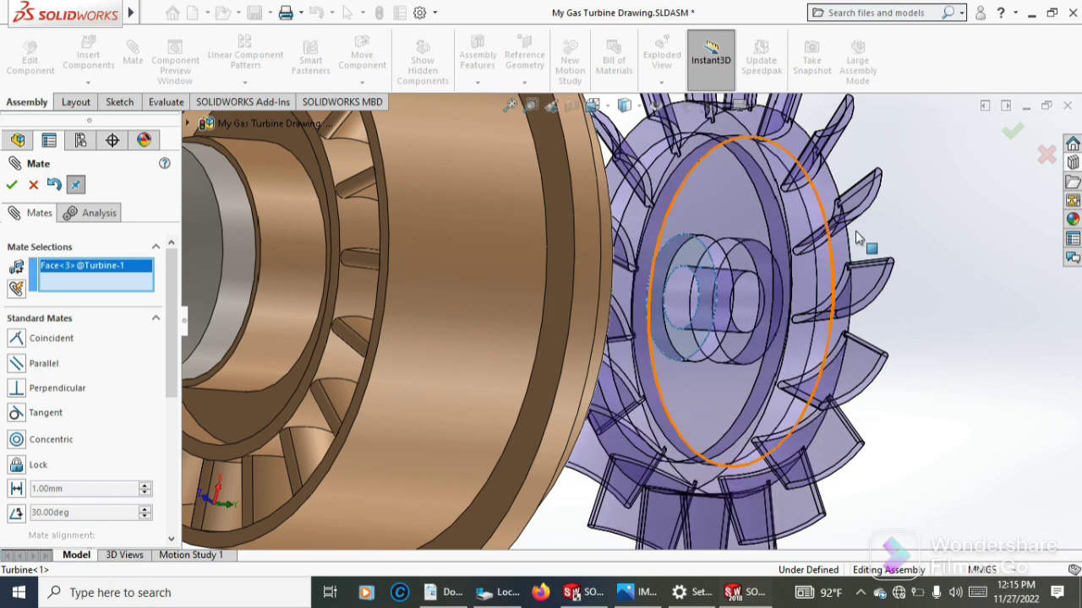
pyautogui.moveTo(709, 273); pyautogui.dragTo(771, 242, button='middle')
pyautogui.scroll(-2, 743, 278)
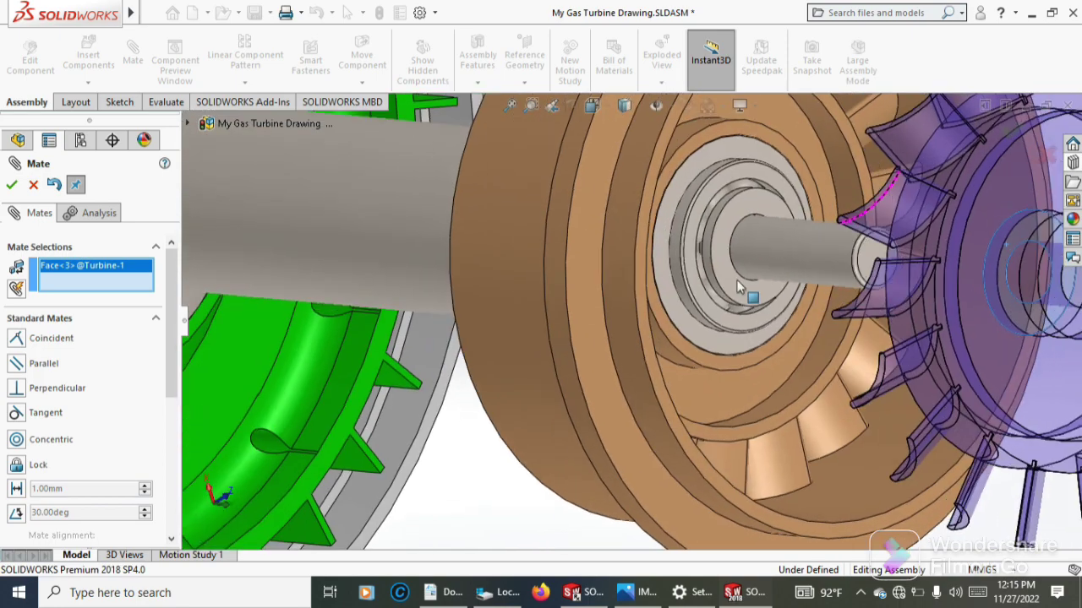
pyautogui.scroll(-2, 716, 295)
pyautogui.scroll(-2, 716, 265)
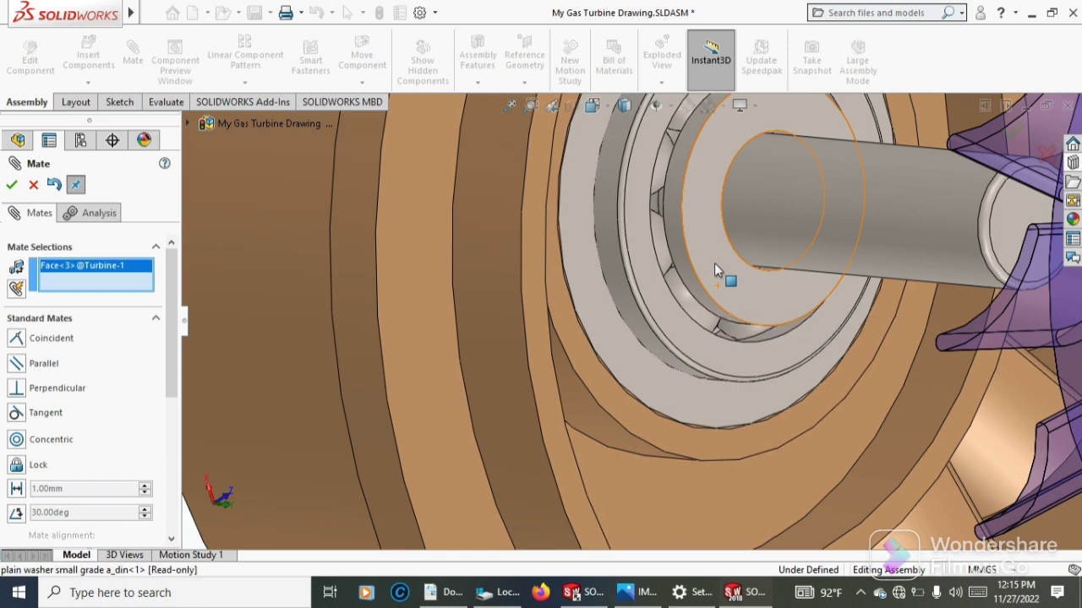
pyautogui.click(714, 263)
pyautogui.click(714, 263)
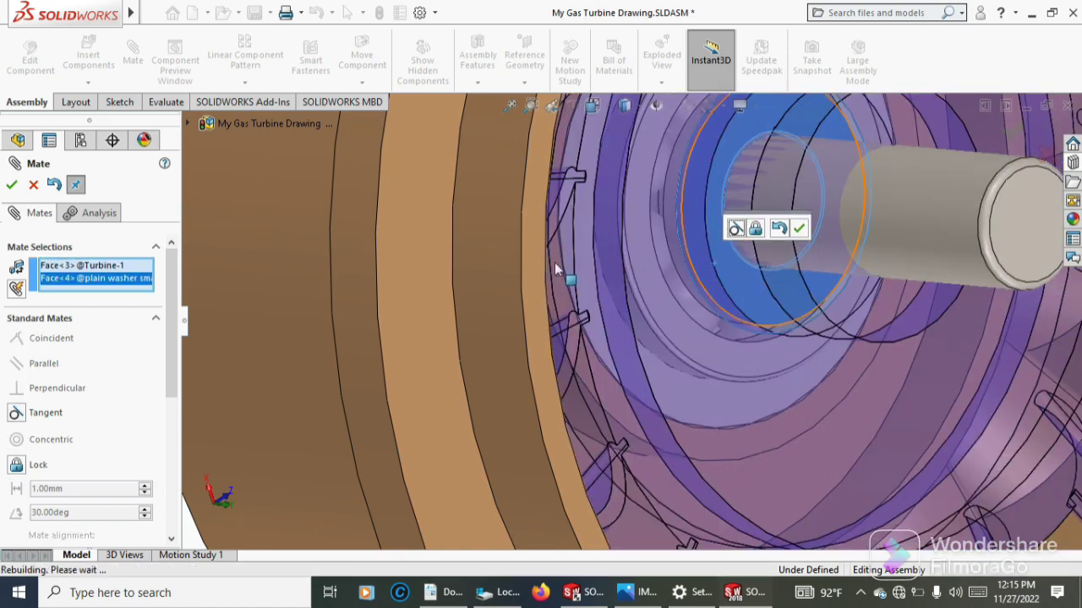
pyautogui.scroll(2, 620, 289)
pyautogui.scroll(2, 623, 283)
pyautogui.scroll(2, 625, 285)
pyautogui.scroll(2, 627, 287)
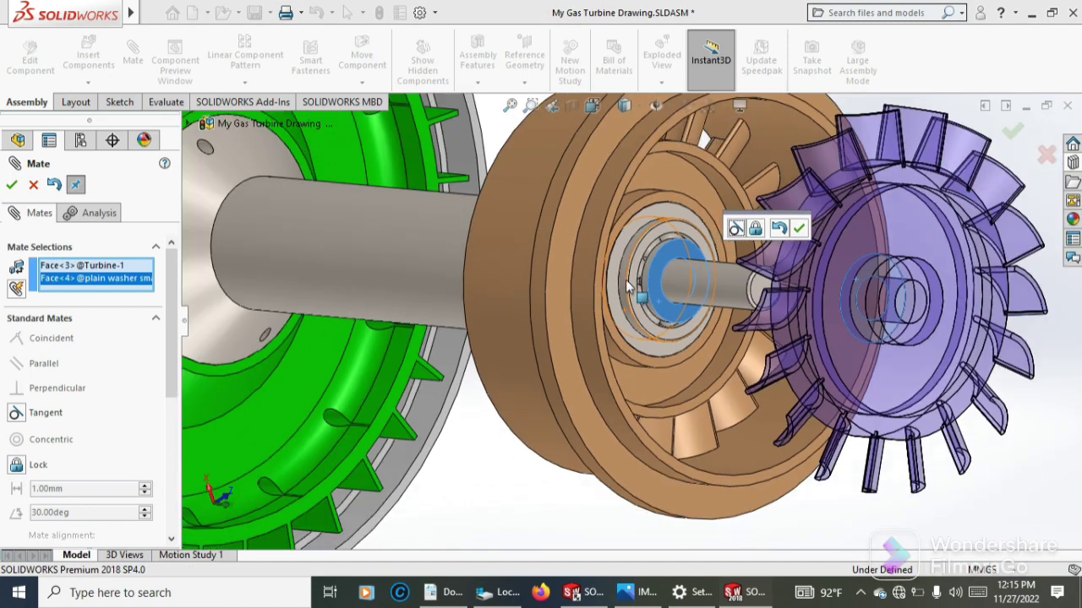
pyautogui.click(17, 413)
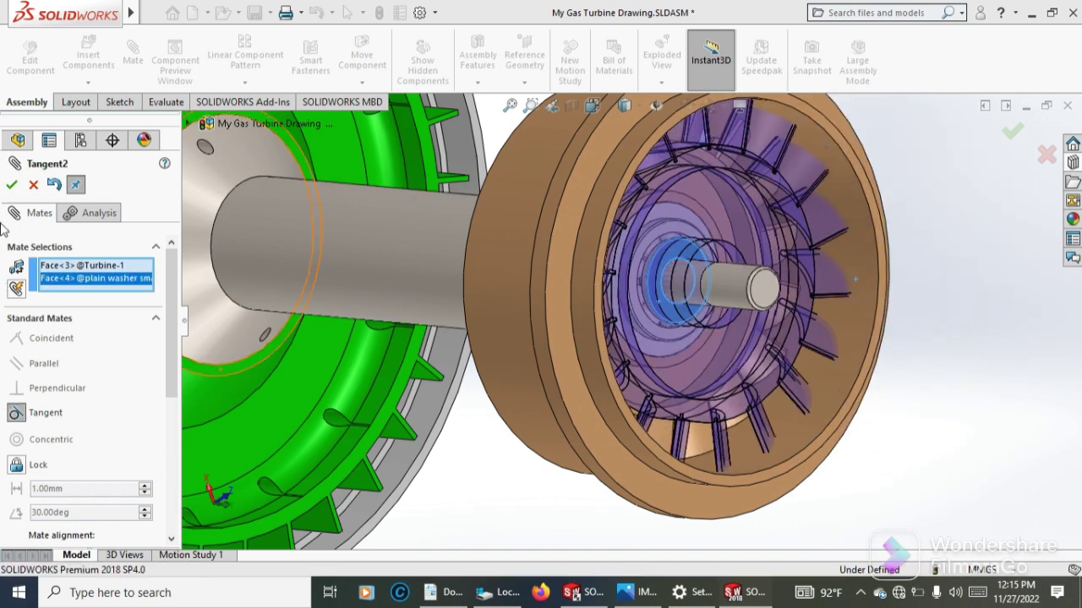
pyautogui.click(12, 185)
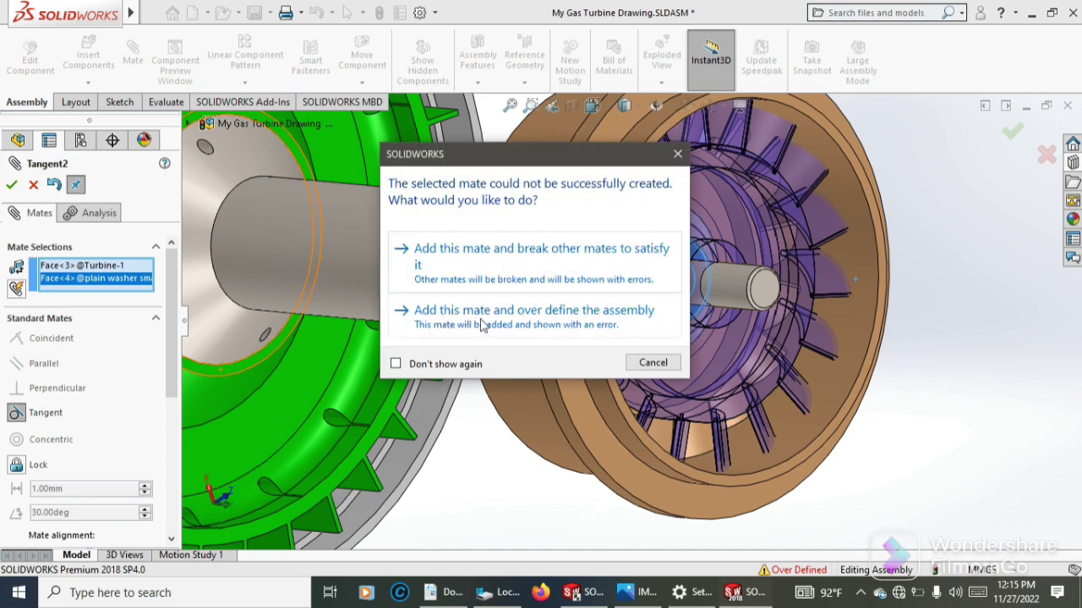
pyautogui.click(480, 321)
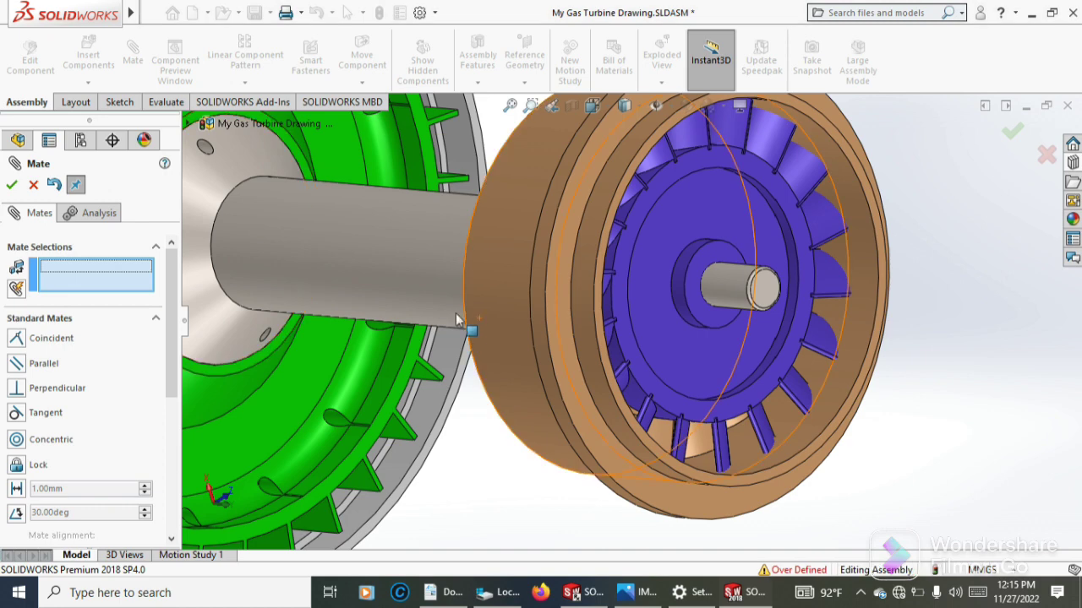
pyautogui.click(11, 185)
pyautogui.scroll(2, 467, 287)
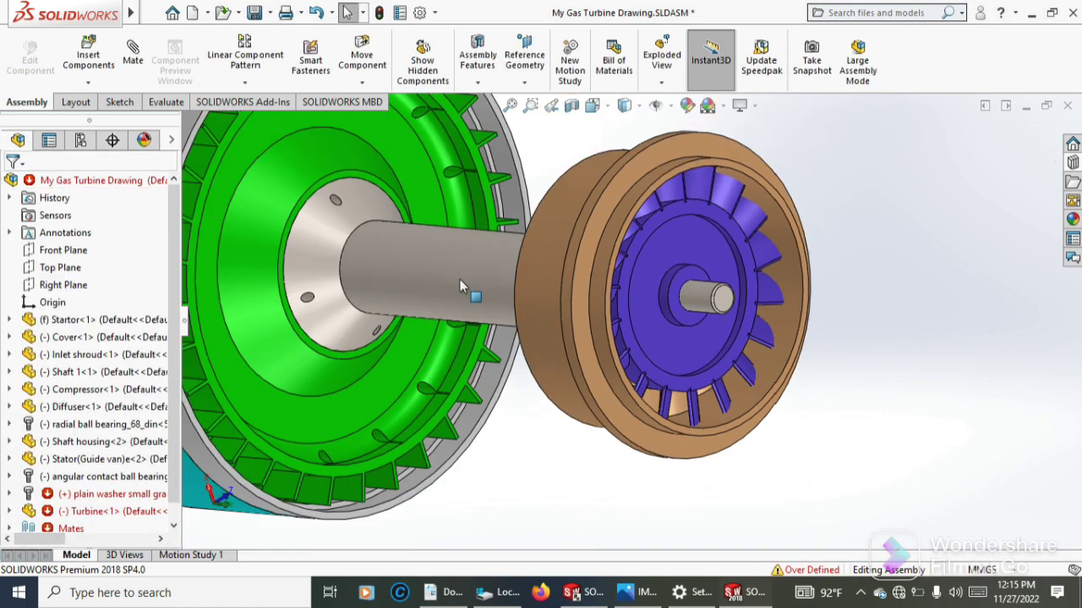
pyautogui.scroll(2, 471, 288)
pyautogui.scroll(2, 471, 287)
pyautogui.moveTo(588, 206)
pyautogui.mouseDown(button='middle')
pyautogui.moveTo(656, 222)
pyautogui.moveTo(611, 231)
pyautogui.moveTo(677, 274)
pyautogui.mouseUp(button='middle')
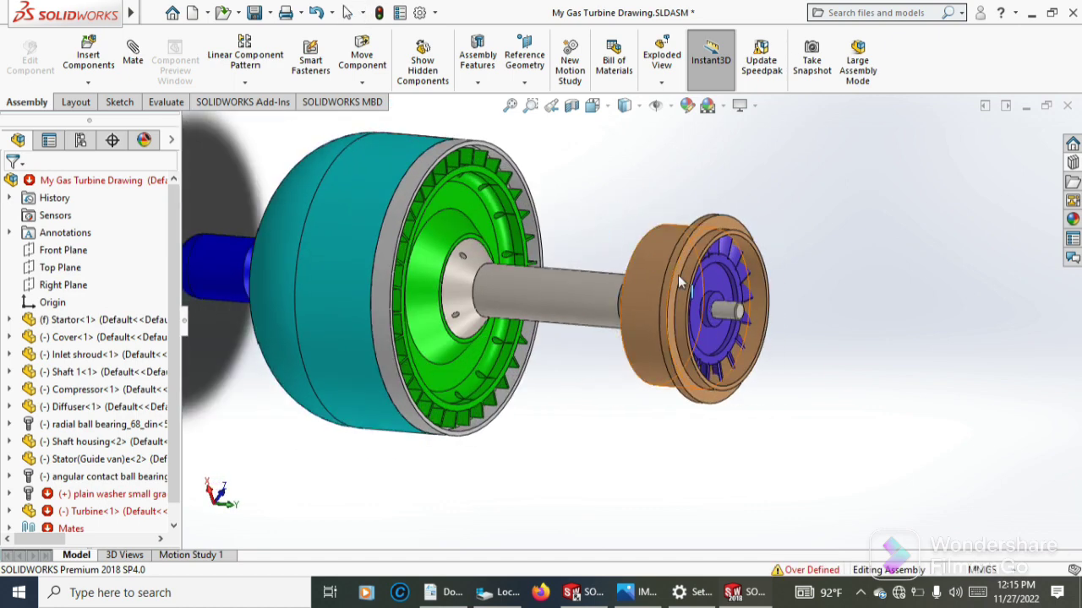
pyautogui.scroll(-2, 702, 296)
pyautogui.scroll(-1, 701, 296)
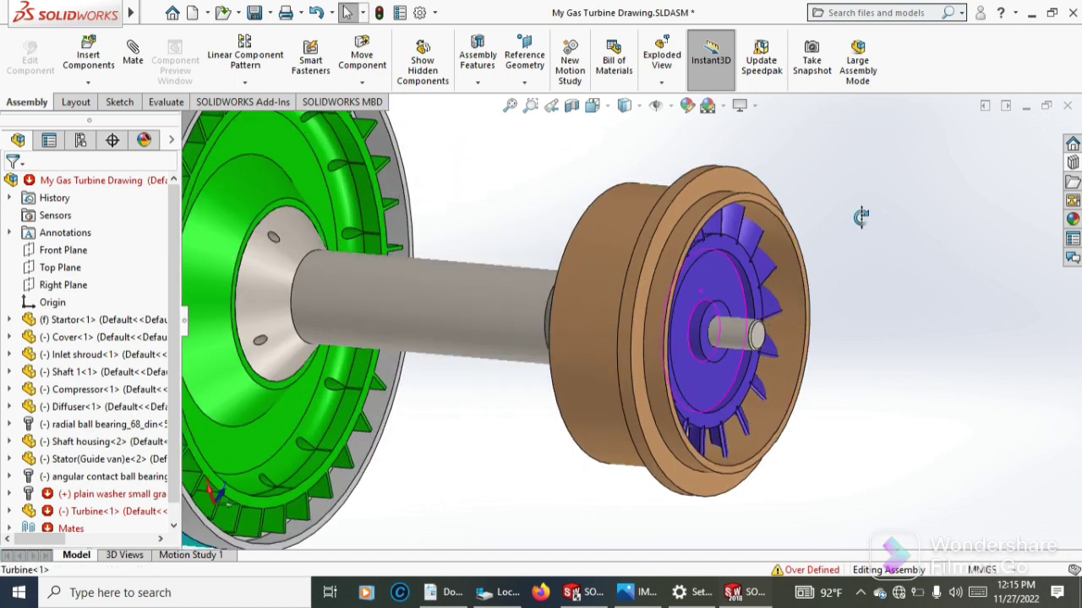
pyautogui.click(1072, 163)
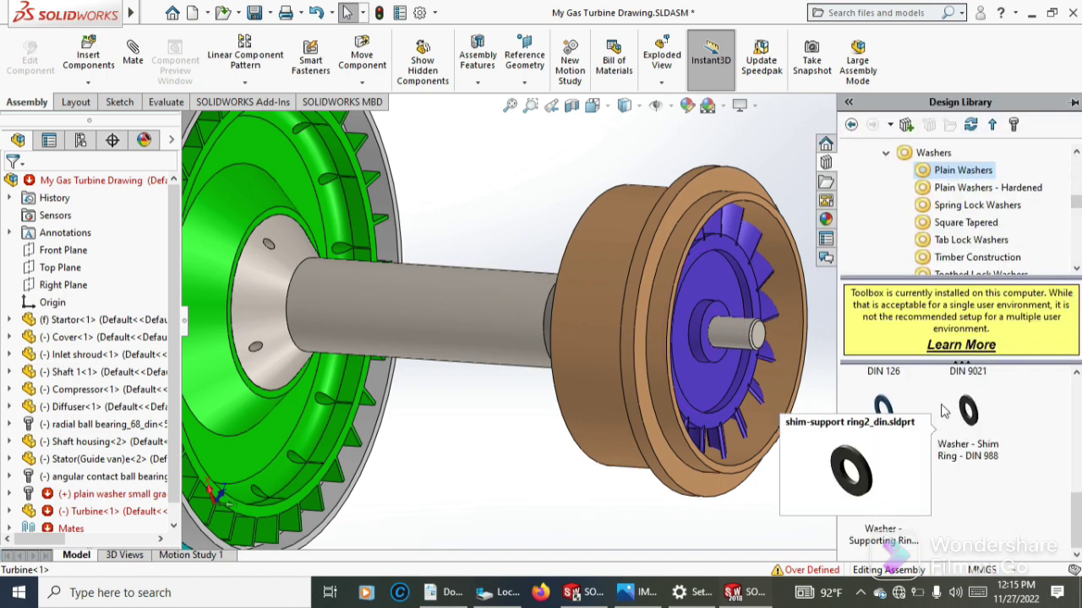
pyautogui.moveTo(883, 412); pyautogui.dragTo(737, 339)
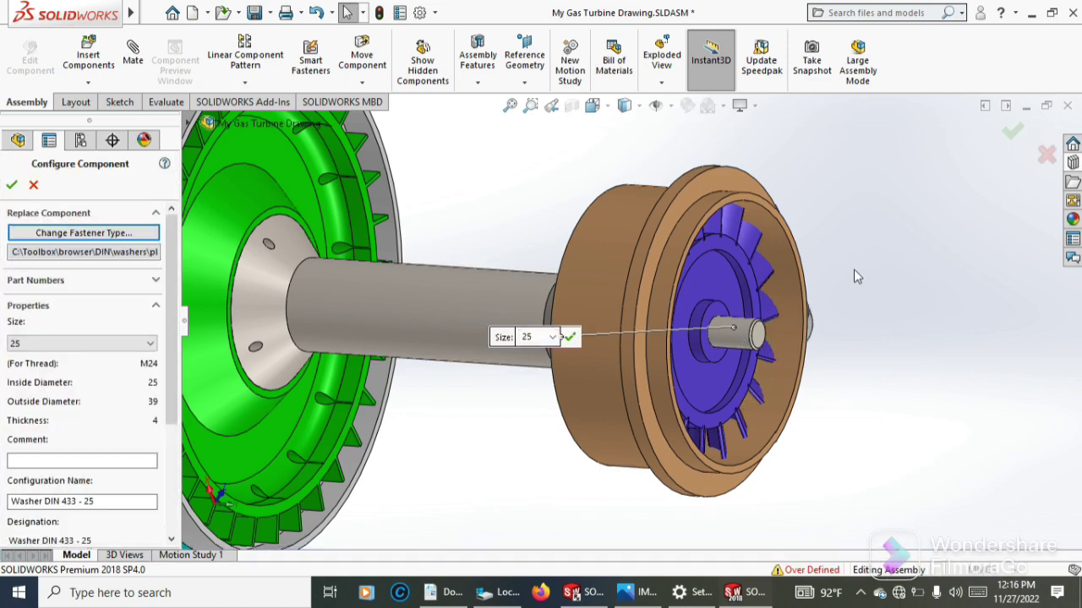
pyautogui.moveTo(853, 269)
pyautogui.mouseDown(button='middle')
pyautogui.moveTo(809, 274)
pyautogui.moveTo(831, 270)
pyautogui.moveTo(832, 355)
pyautogui.mouseUp(button='middle')
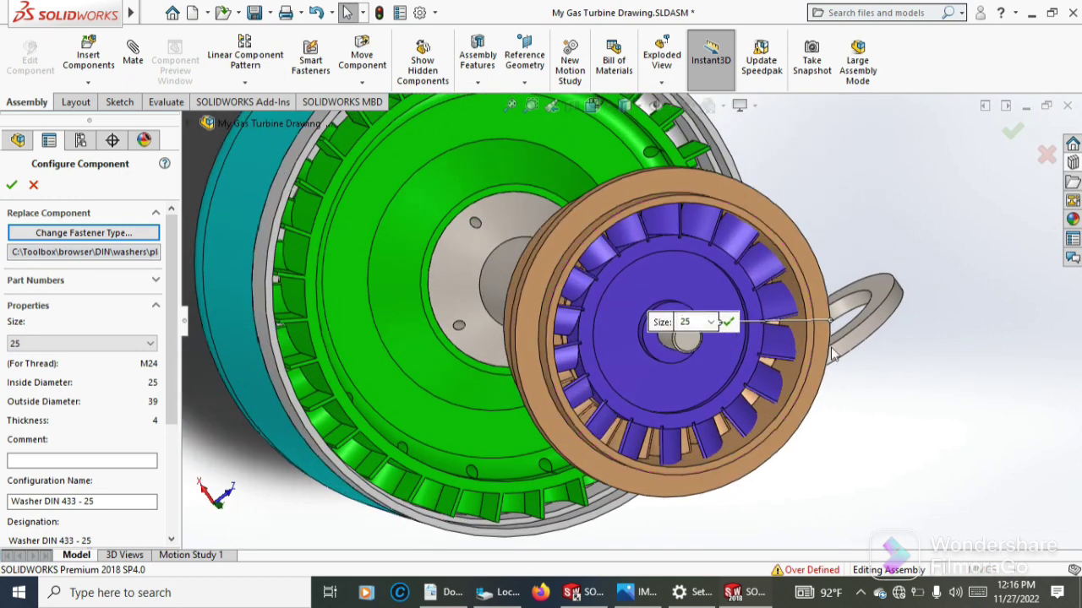
pyautogui.click(34, 187)
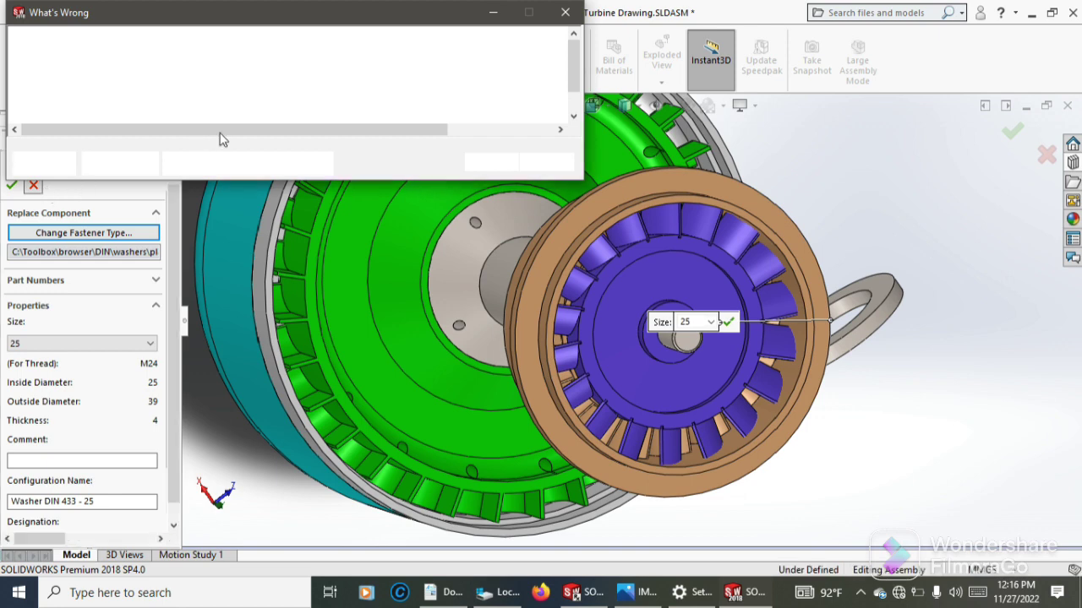
pyautogui.click(563, 13)
pyautogui.moveTo(794, 270); pyautogui.dragTo(839, 243, button='middle')
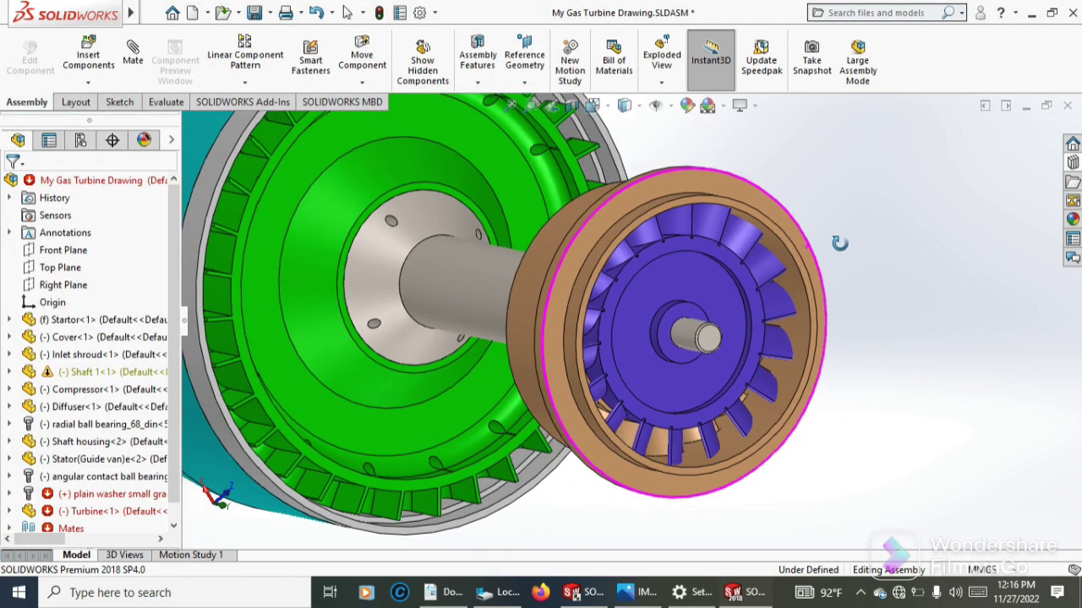
# Insert a second DIN 433 small plain washer, size 8.4, at the turbine hub
pyautogui.click(1072, 162)
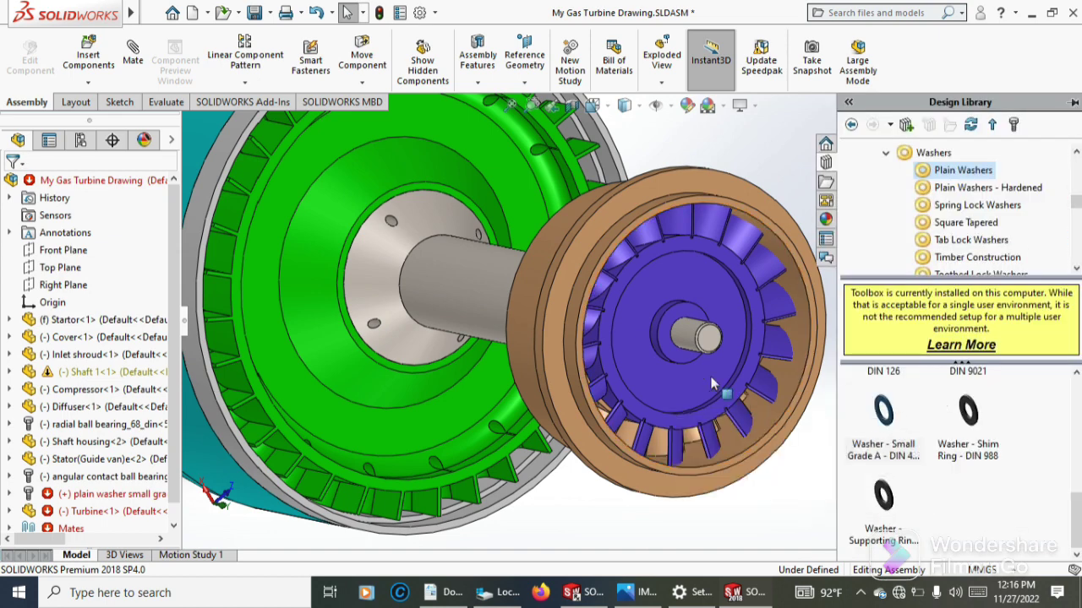
pyautogui.scroll(-2, 665, 359)
pyautogui.scroll(-2, 665, 359)
pyautogui.scroll(-2, 659, 300)
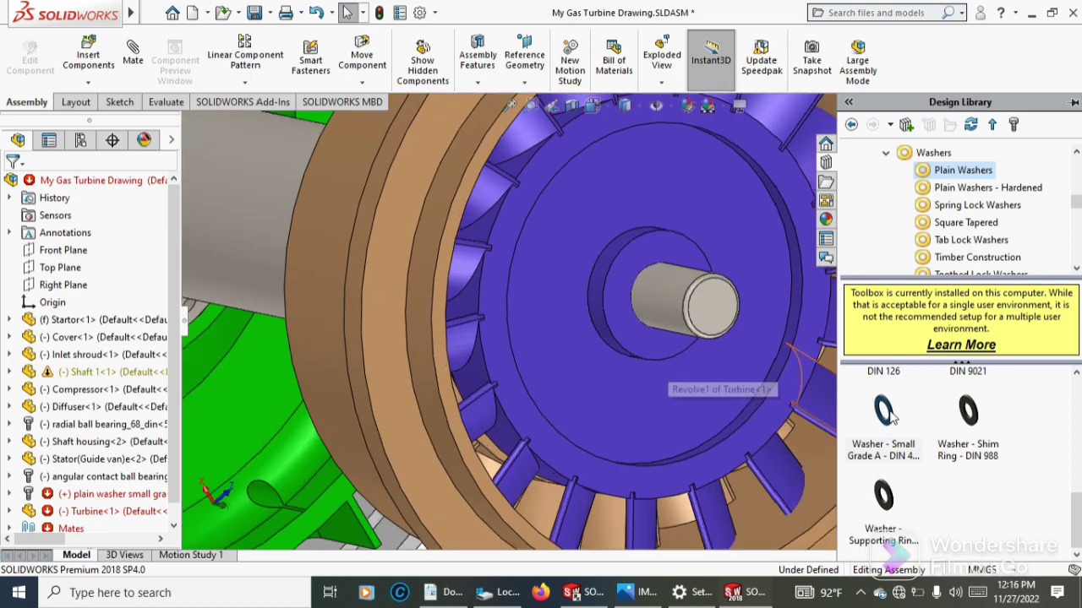
pyautogui.moveTo(883, 411)
pyautogui.moveTo(894, 420)
pyautogui.mouseDown()
pyautogui.moveTo(680, 322)
pyautogui.moveTo(666, 301)
pyautogui.mouseUp()
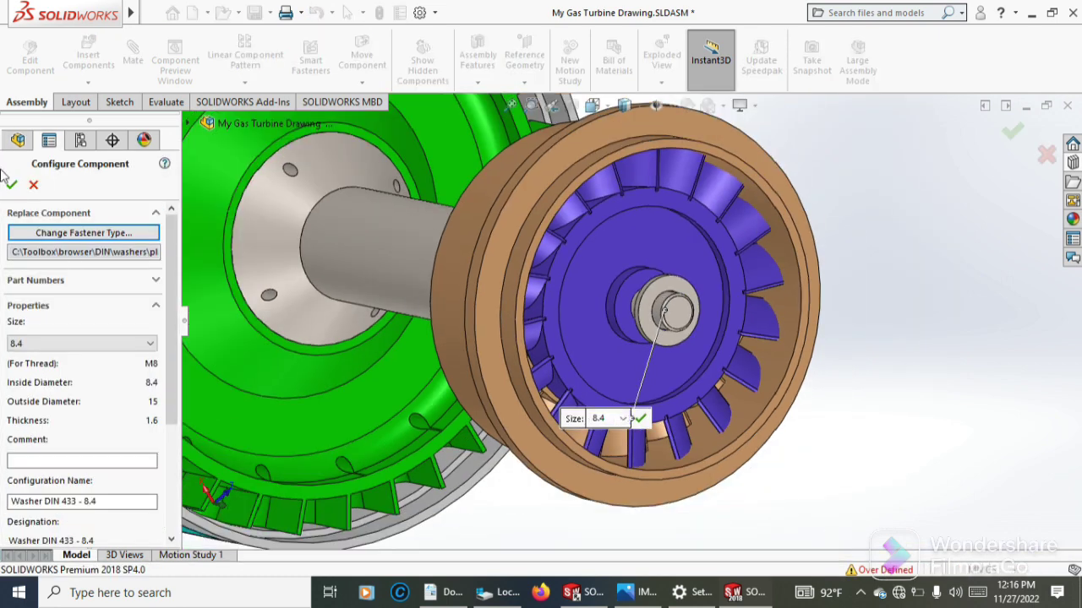
pyautogui.click(11, 186)
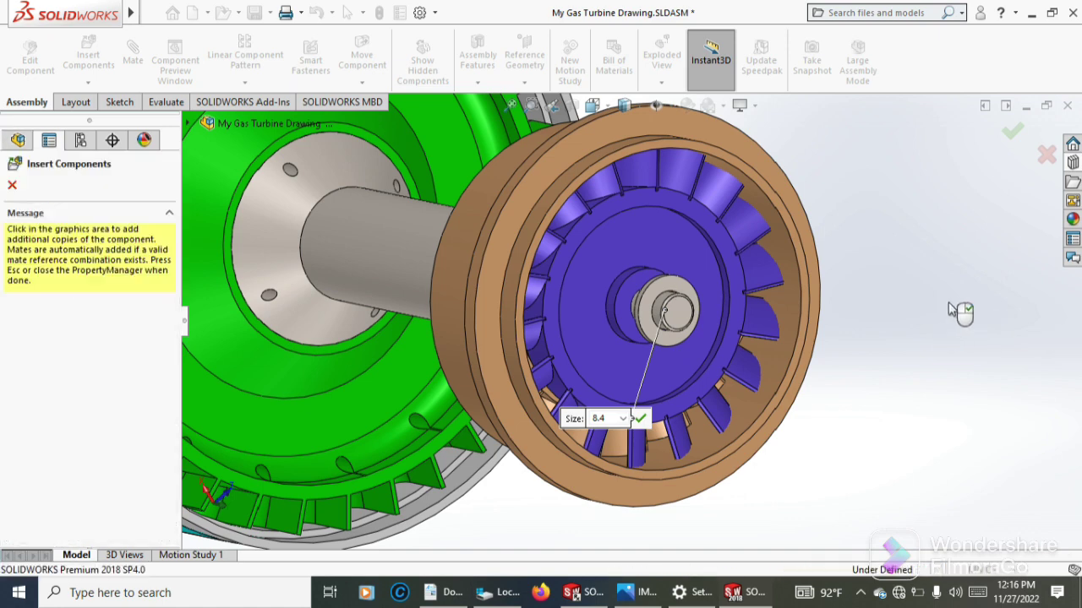
pyautogui.click(12, 185)
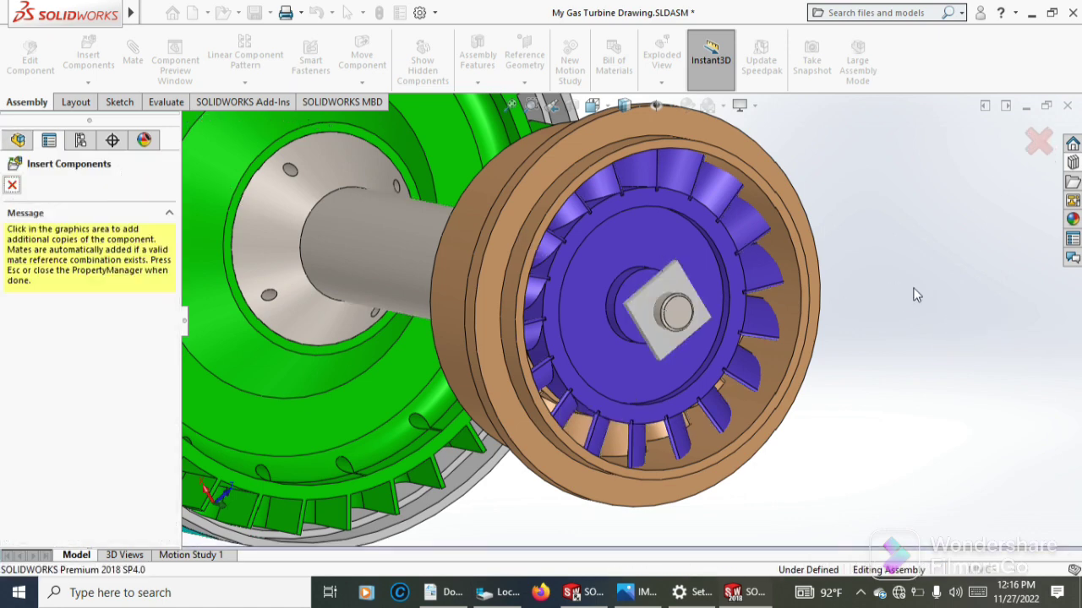
# Pull the washer off the shaft end, then select its flat face and the turbine hub face
pyautogui.moveTo(911, 291)
pyautogui.mouseDown(button='middle')
pyautogui.moveTo(925, 291)
pyautogui.moveTo(941, 327)
pyautogui.mouseUp(button='middle')
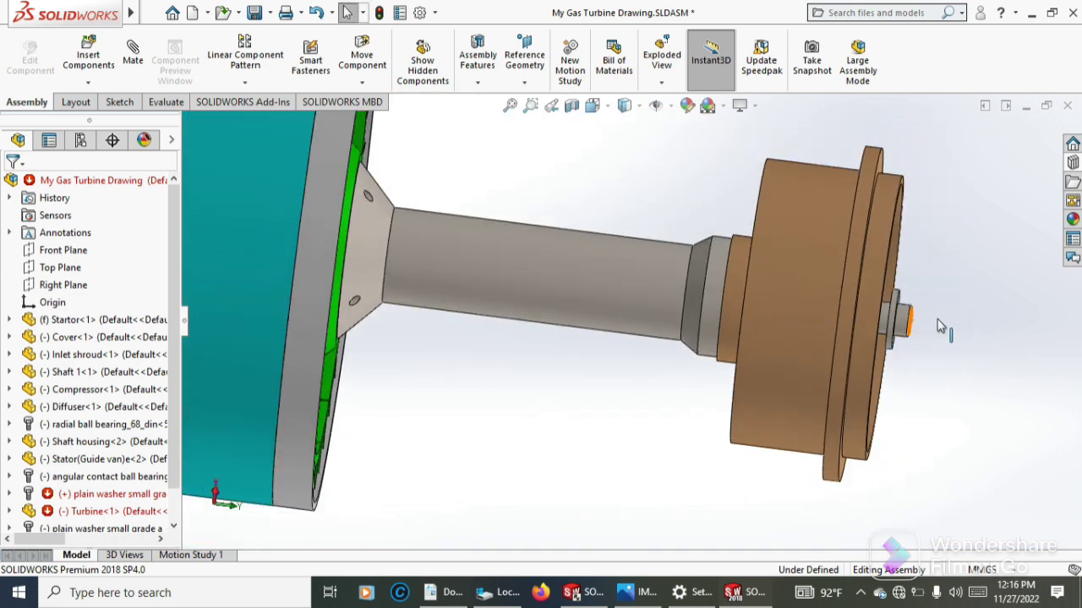
pyautogui.scroll(-3, 913, 331)
pyautogui.scroll(-2, 907, 338)
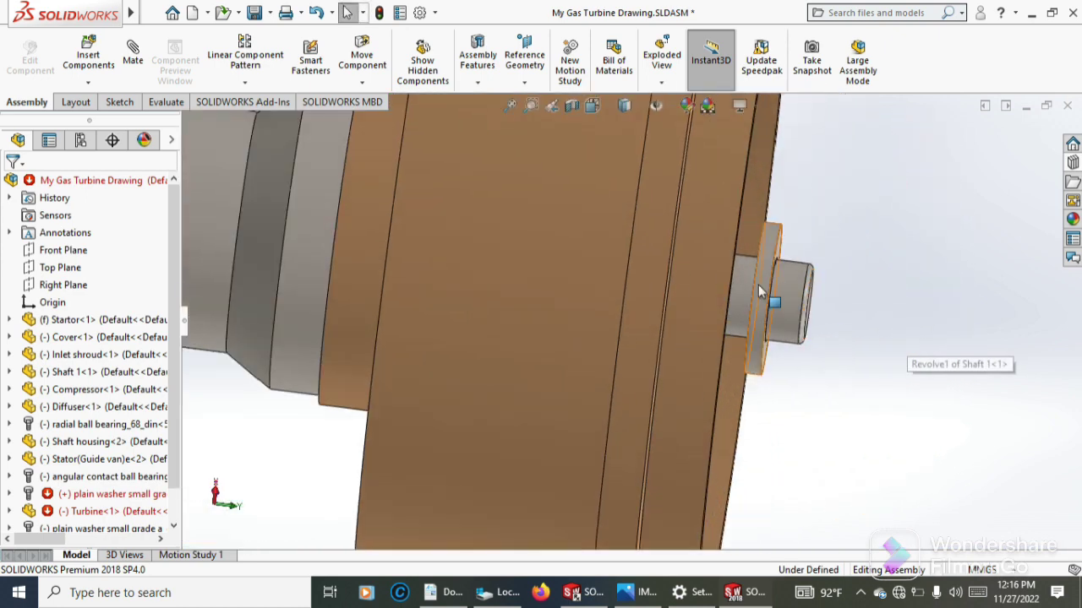
pyautogui.moveTo(811, 291); pyautogui.dragTo(891, 260)
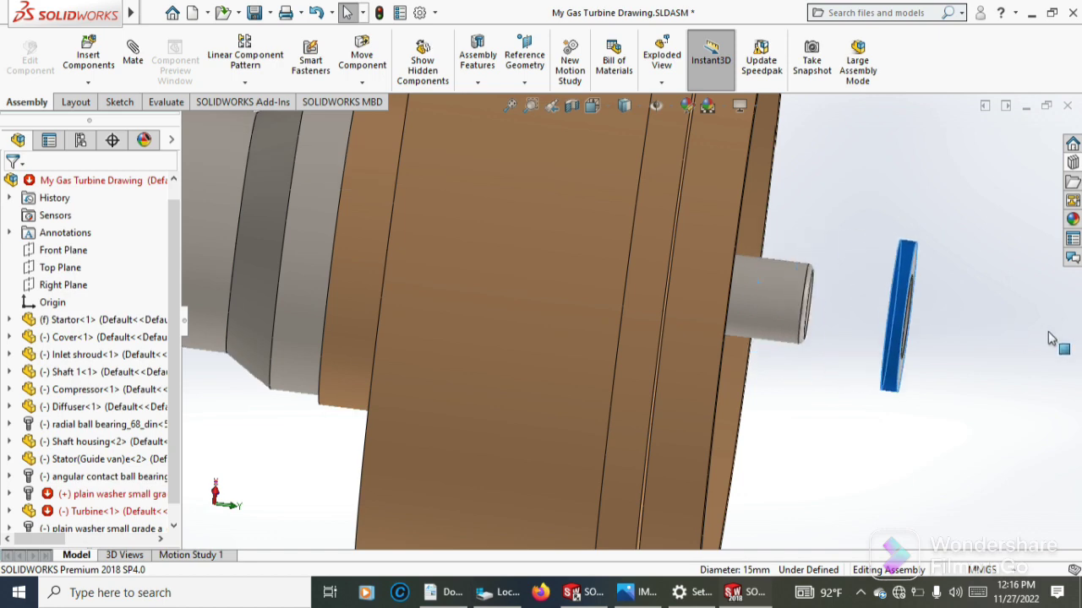
pyautogui.moveTo(892, 259); pyautogui.dragTo(917, 266, button='middle')
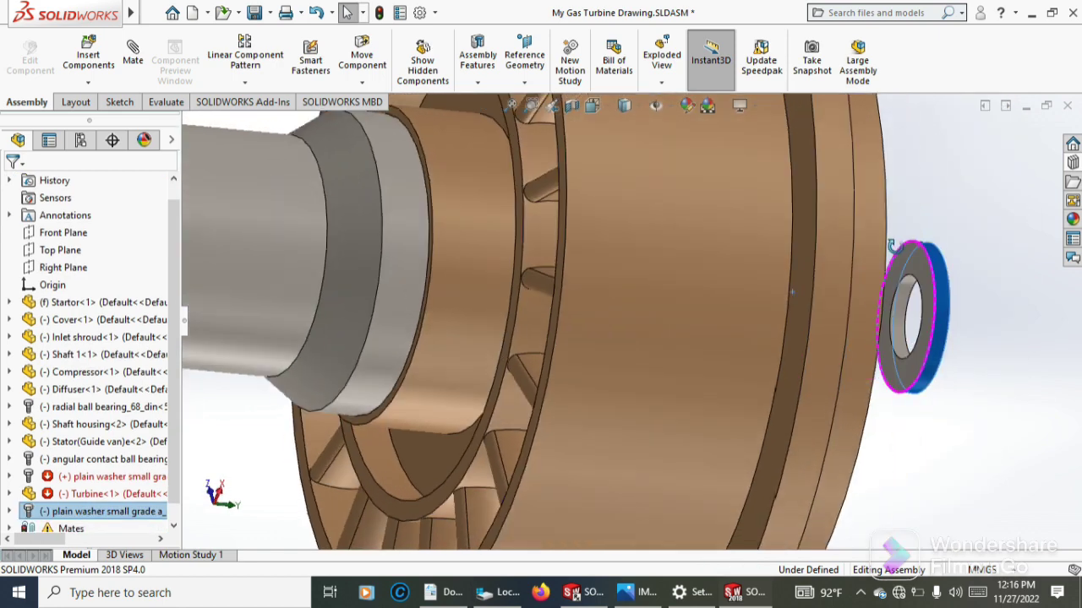
pyautogui.click(925, 283)
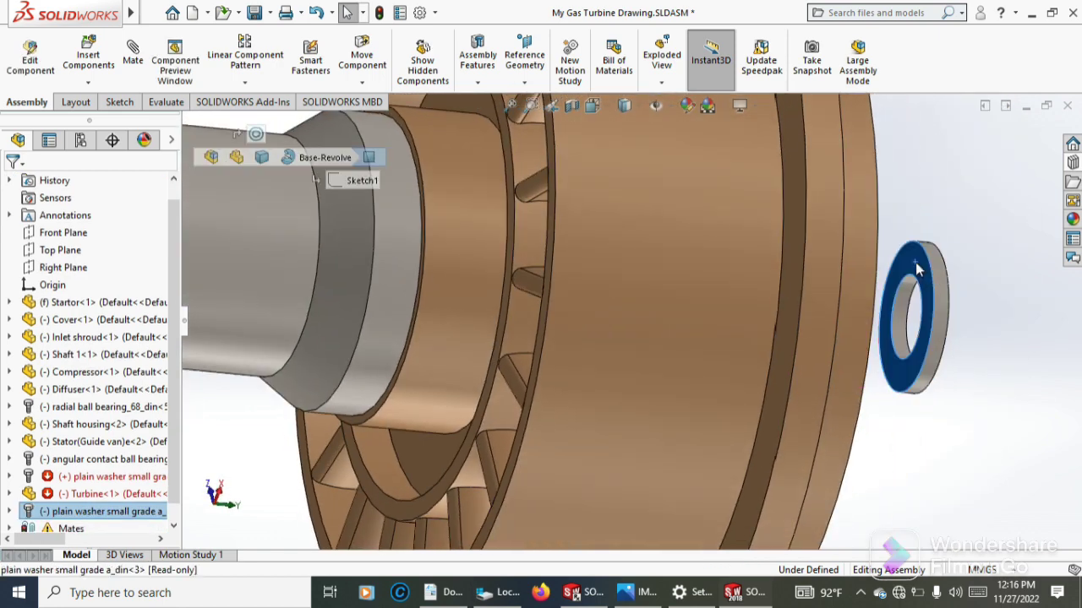
pyautogui.click(946, 214)
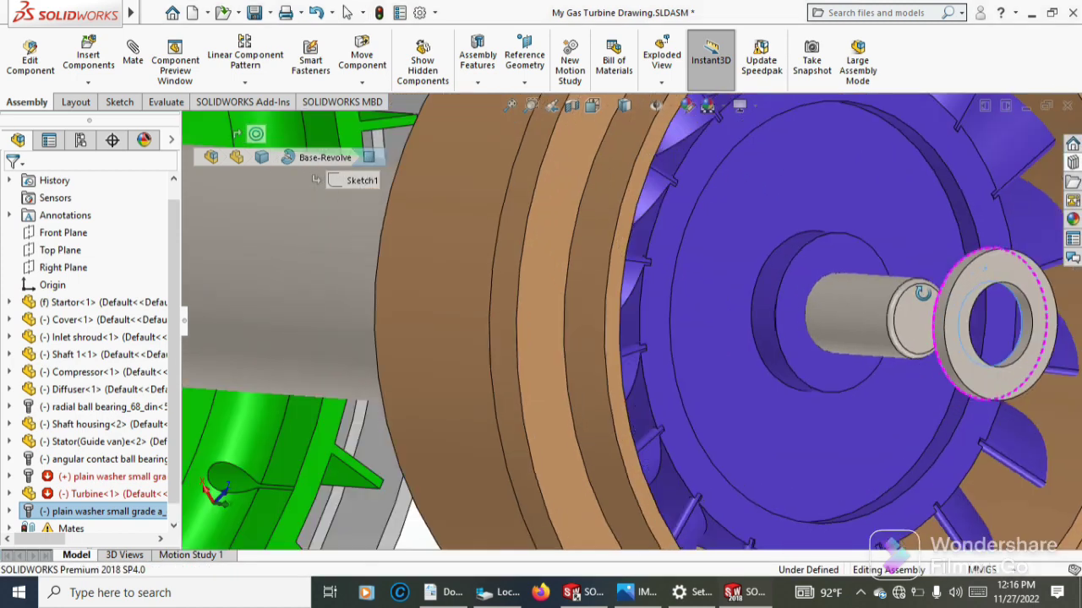
pyautogui.click(830, 264)
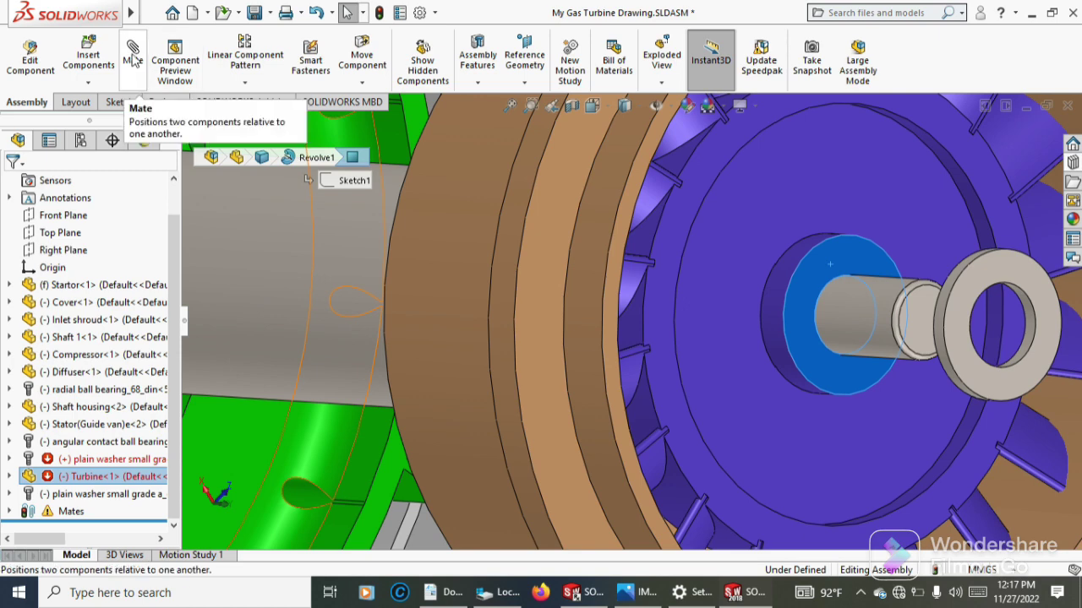
# Add a Tangent mate between the washer face and the Turbine hub face
pyautogui.click(133, 60)
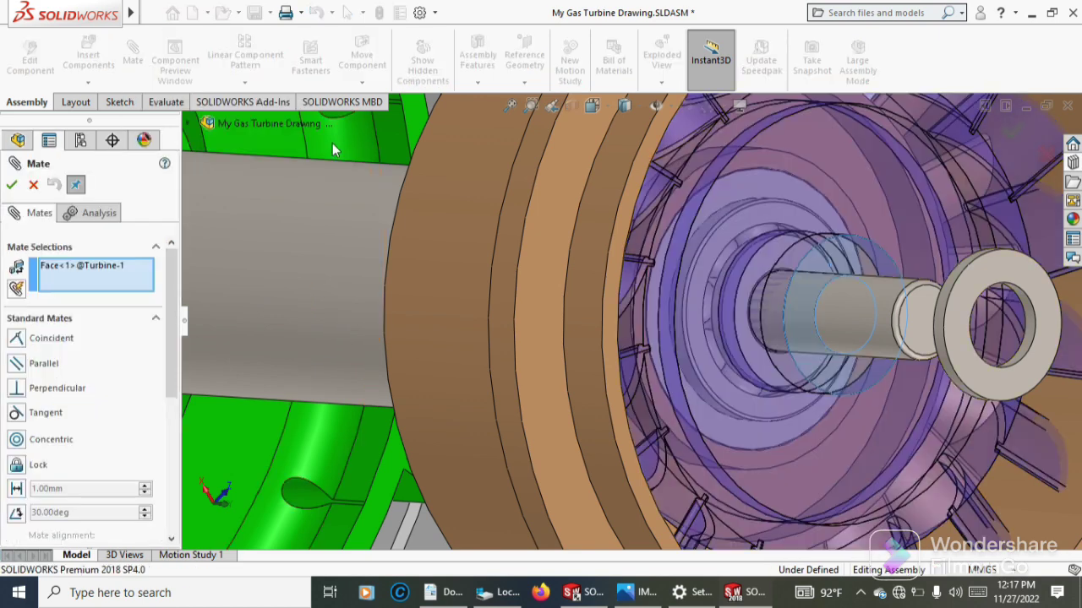
pyautogui.moveTo(743, 266)
pyautogui.mouseDown(button='middle')
pyautogui.moveTo(898, 293)
pyautogui.moveTo(888, 253)
pyautogui.mouseUp(button='middle')
pyautogui.scroll(3, 954, 315)
pyautogui.scroll(-3, 932, 319)
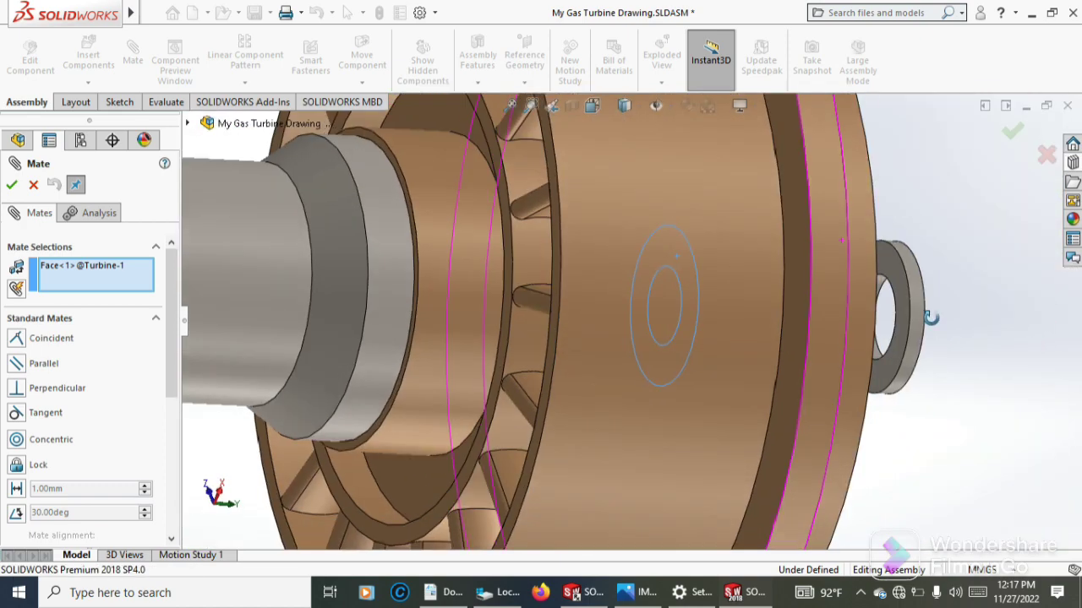
pyautogui.click(889, 259)
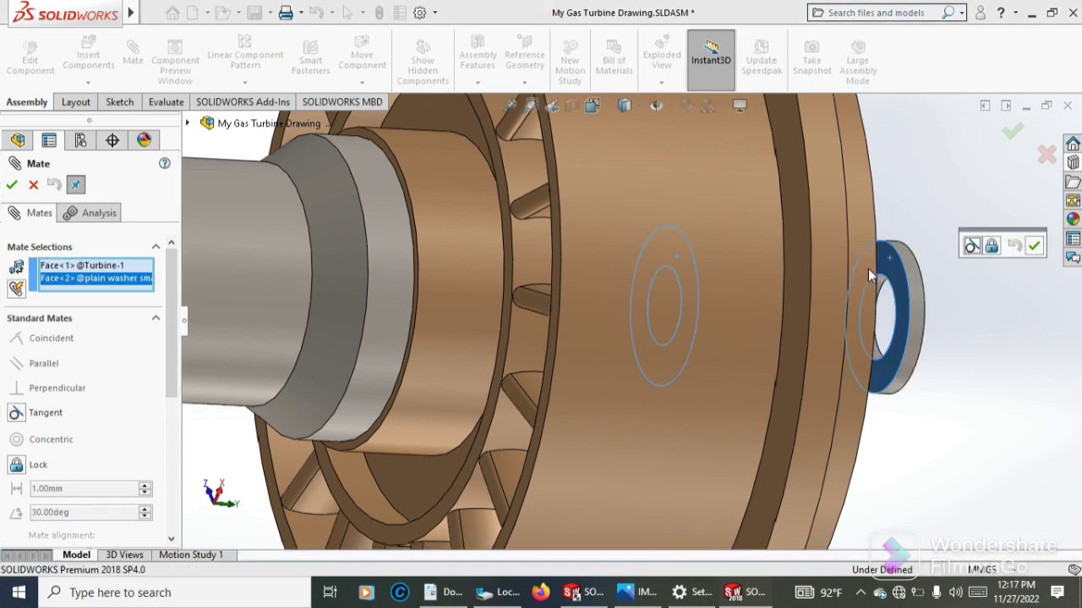
pyautogui.moveTo(868, 269)
pyautogui.mouseDown(button='middle')
pyautogui.moveTo(896, 269)
pyautogui.moveTo(867, 315)
pyautogui.mouseUp(button='middle')
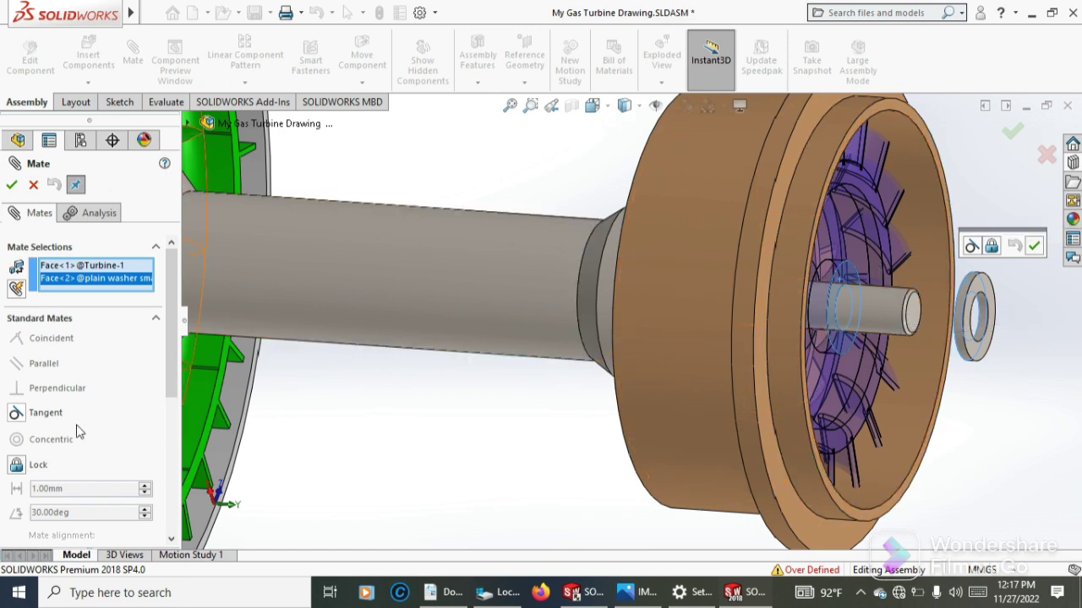
pyautogui.click(21, 416)
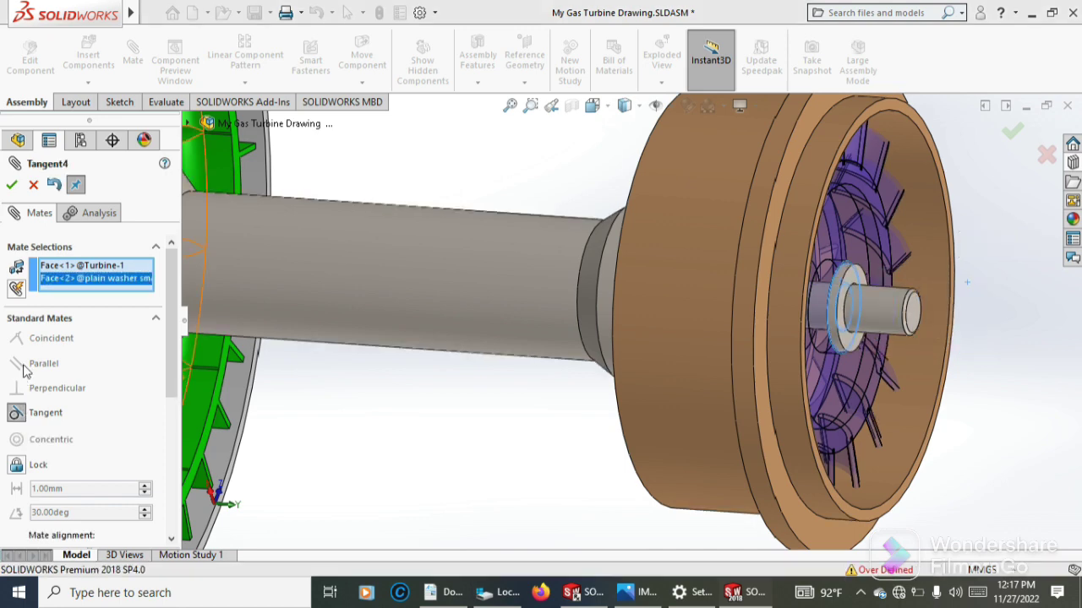
pyautogui.click(13, 186)
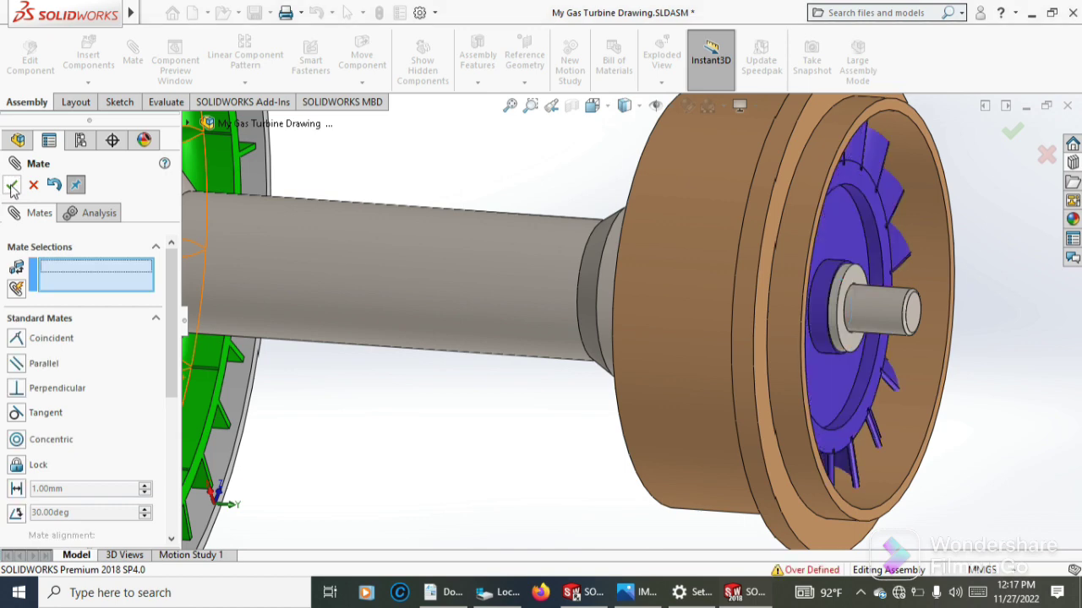
pyautogui.click(11, 188)
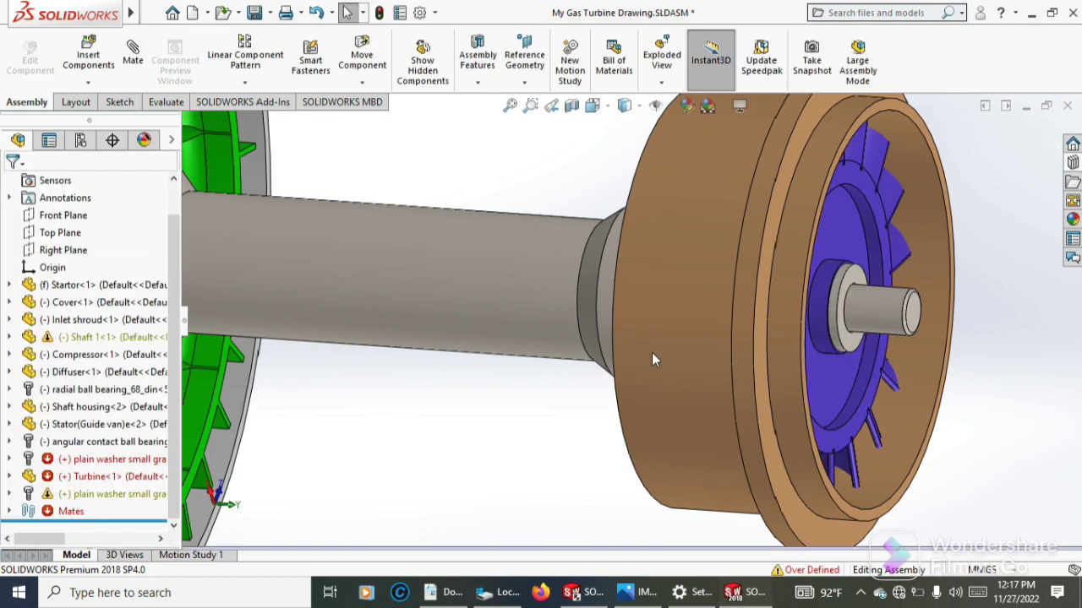
pyautogui.scroll(3, 705, 361)
pyautogui.scroll(2, 886, 319)
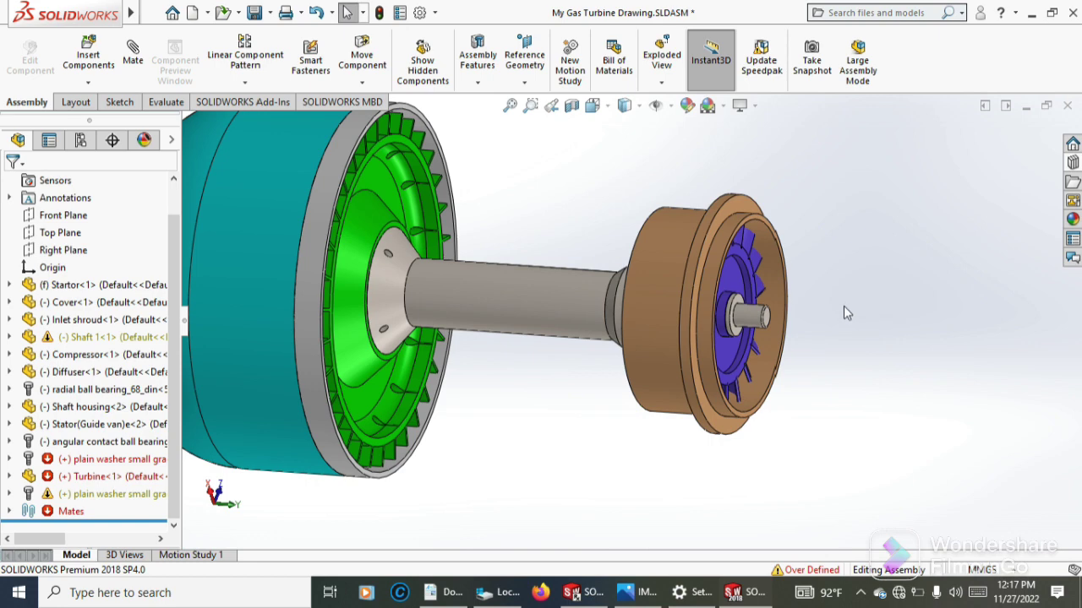
# Drag Hex Nut Grade C from Toolbox > Nuts > Hex Nuts onto the shaft end at size M8
pyautogui.scroll(-3, 842, 315)
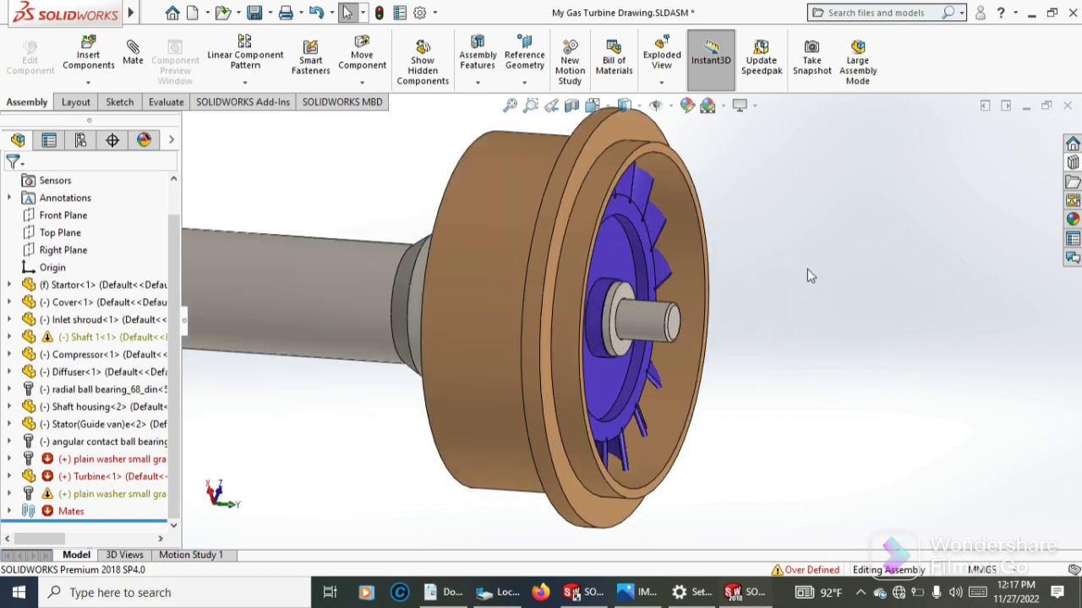
pyautogui.click(1073, 163)
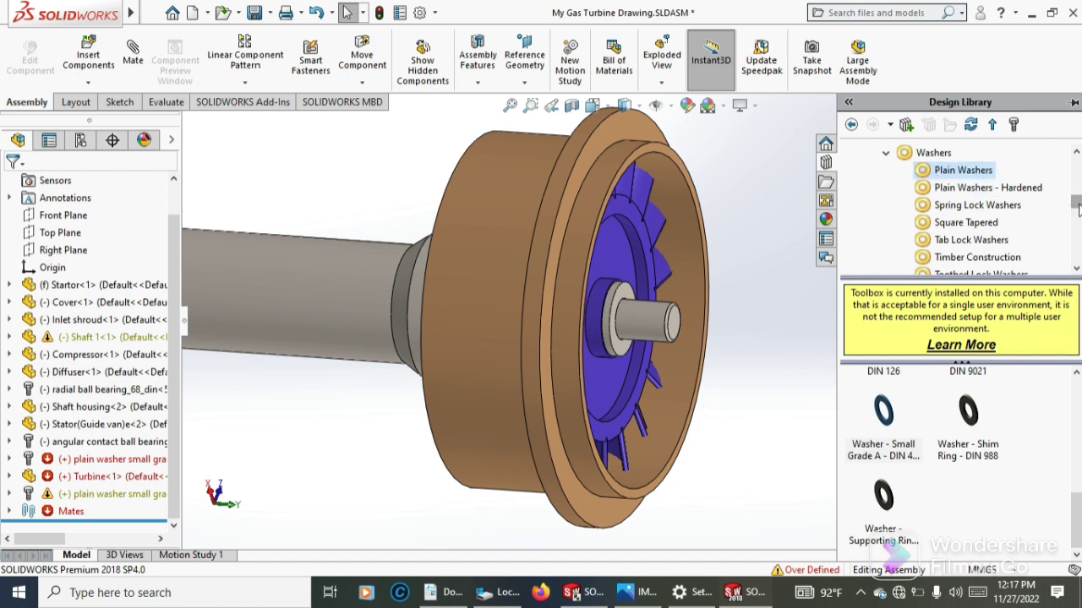
pyautogui.moveTo(1075, 205); pyautogui.dragTo(1077, 230)
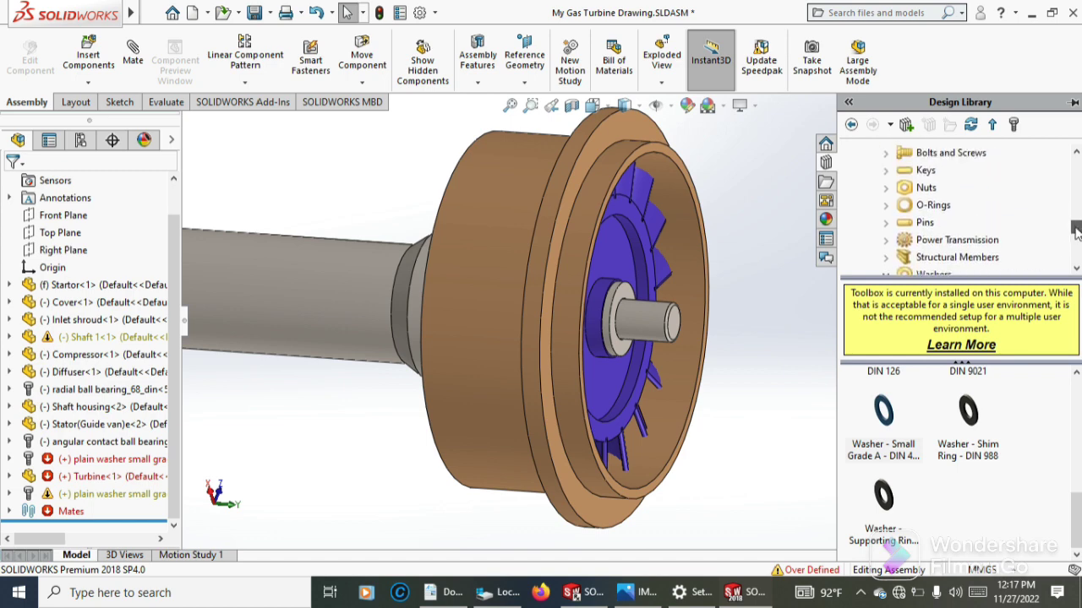
pyautogui.click(926, 189)
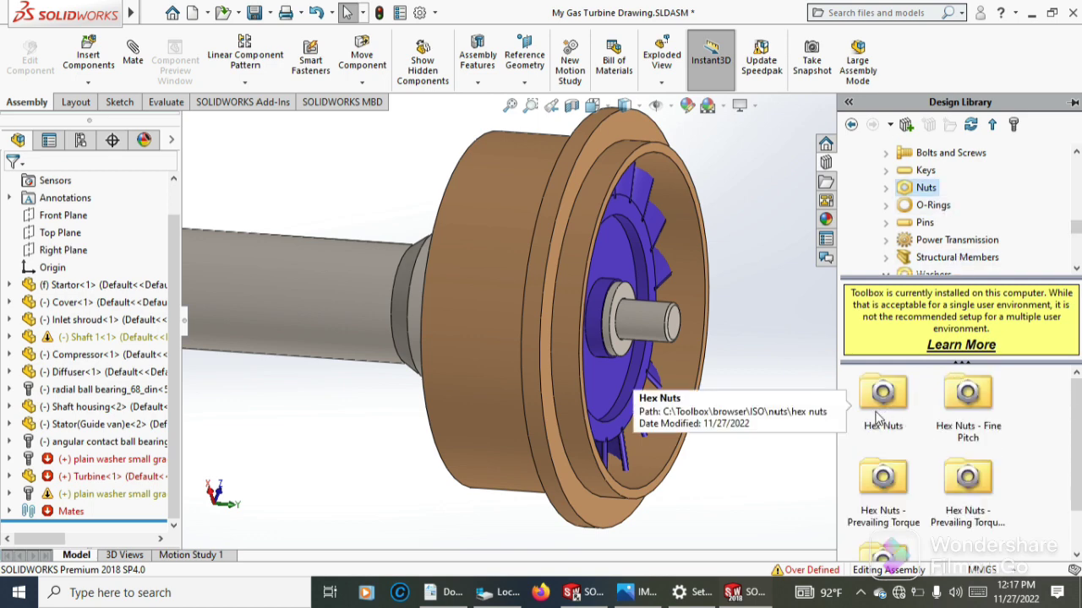
pyautogui.moveTo(1075, 227); pyautogui.dragTo(1076, 179)
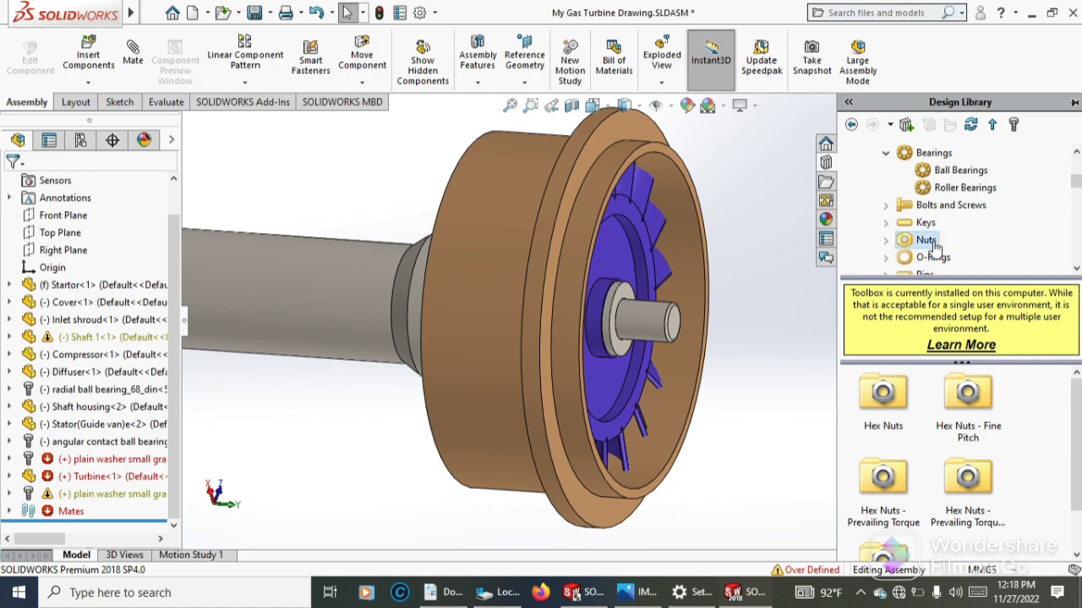
pyautogui.doubleClick(893, 399)
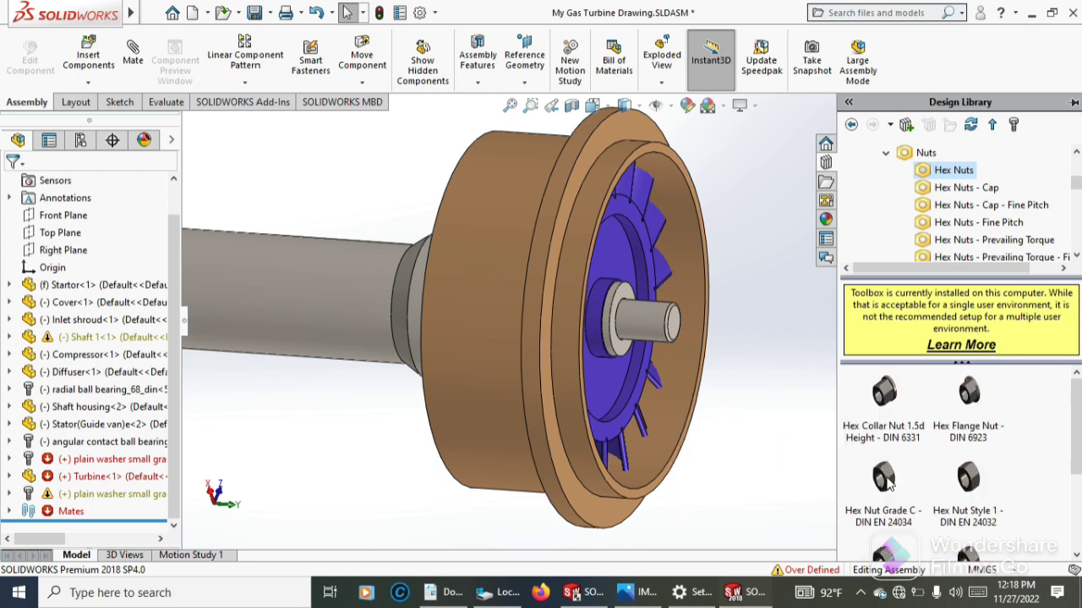
pyautogui.moveTo(886, 481); pyautogui.dragTo(656, 321)
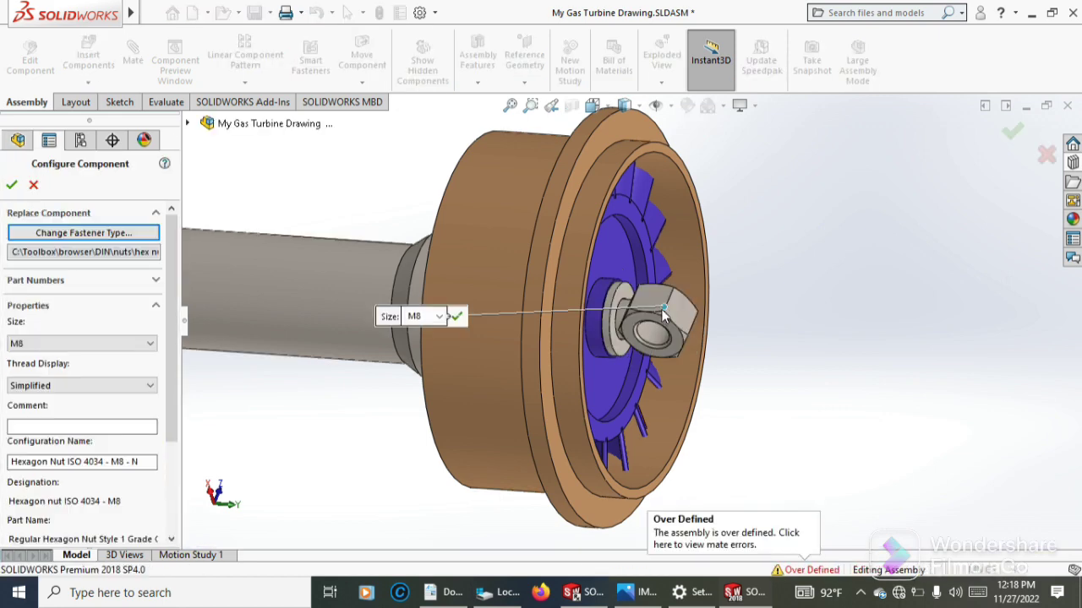
pyautogui.moveTo(755, 326); pyautogui.dragTo(646, 357, button='middle')
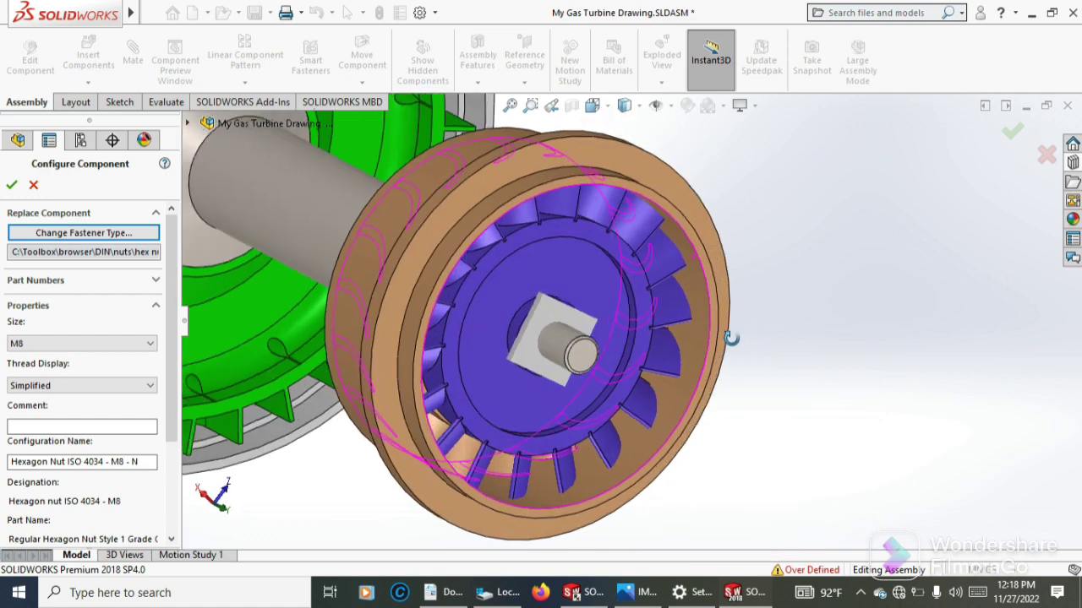
# Cancel the M8 and the M24 hex nut placements, closing both What's Wrong reports
pyautogui.click(37, 184)
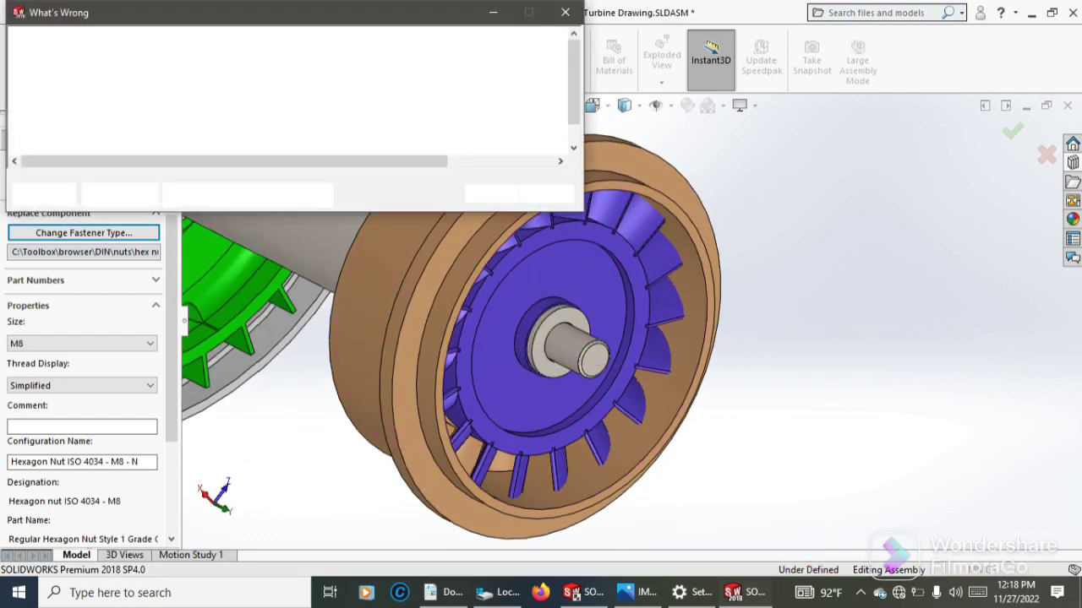
pyautogui.click(564, 15)
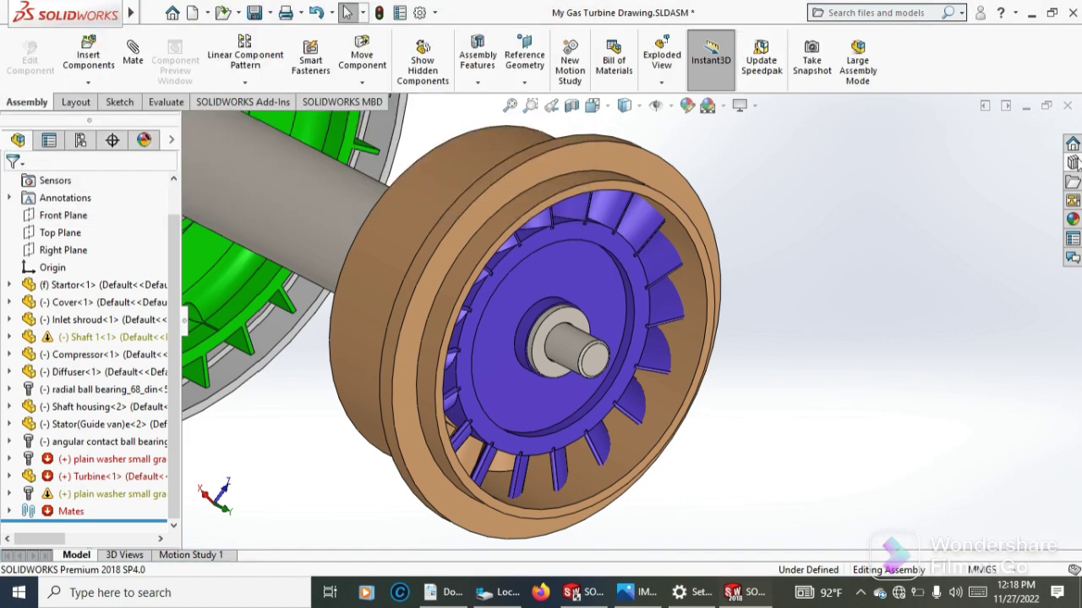
pyautogui.click(1073, 162)
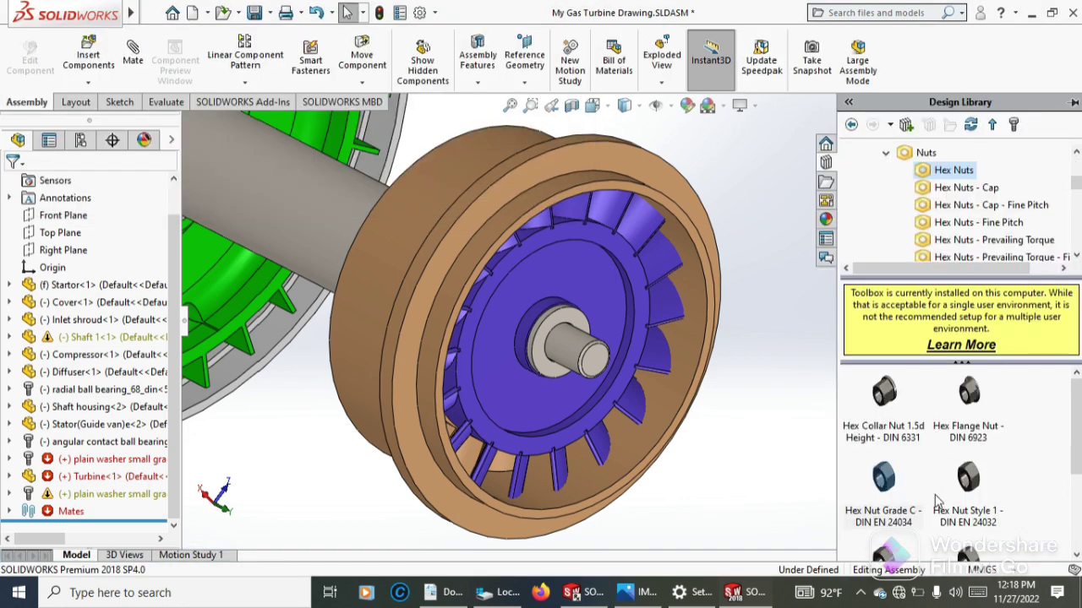
pyautogui.moveTo(884, 478); pyautogui.dragTo(600, 355)
pyautogui.moveTo(599, 355); pyautogui.dragTo(638, 380)
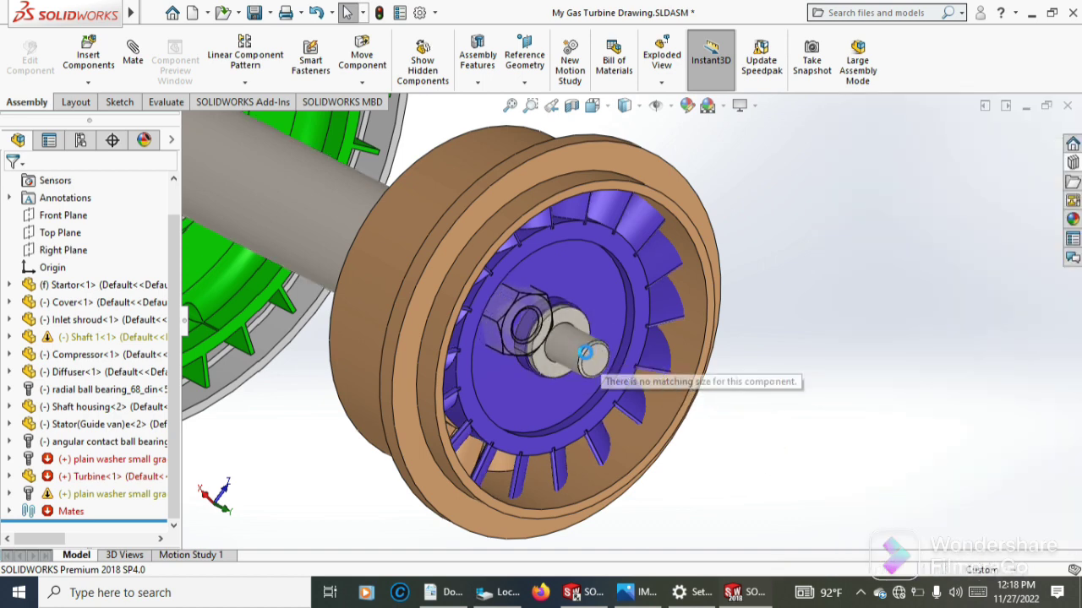
pyautogui.moveTo(585, 354); pyautogui.dragTo(586, 355)
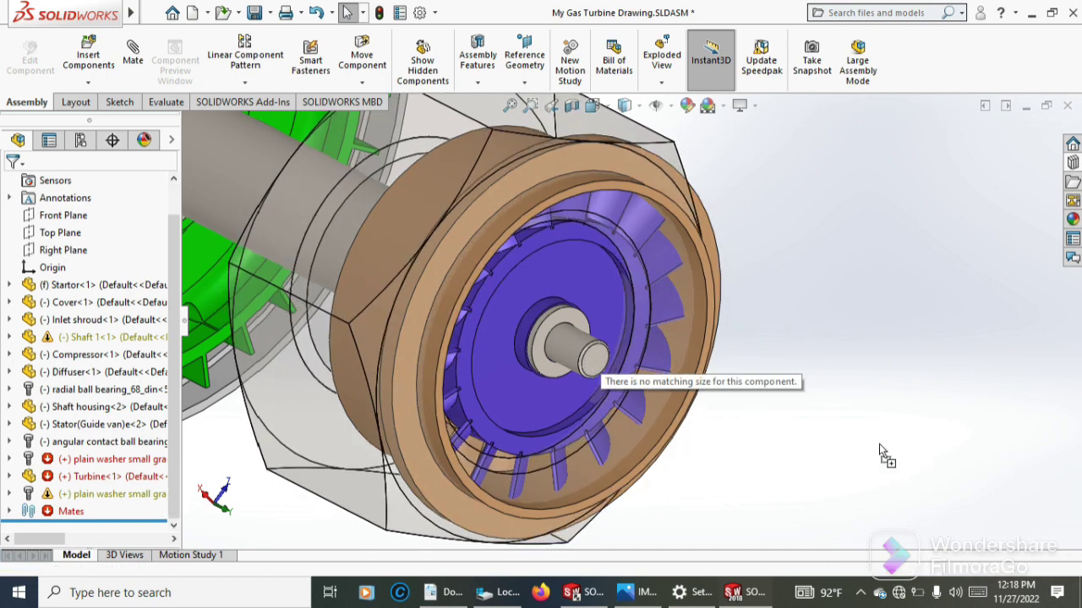
pyautogui.moveTo(920, 372); pyautogui.dragTo(607, 335)
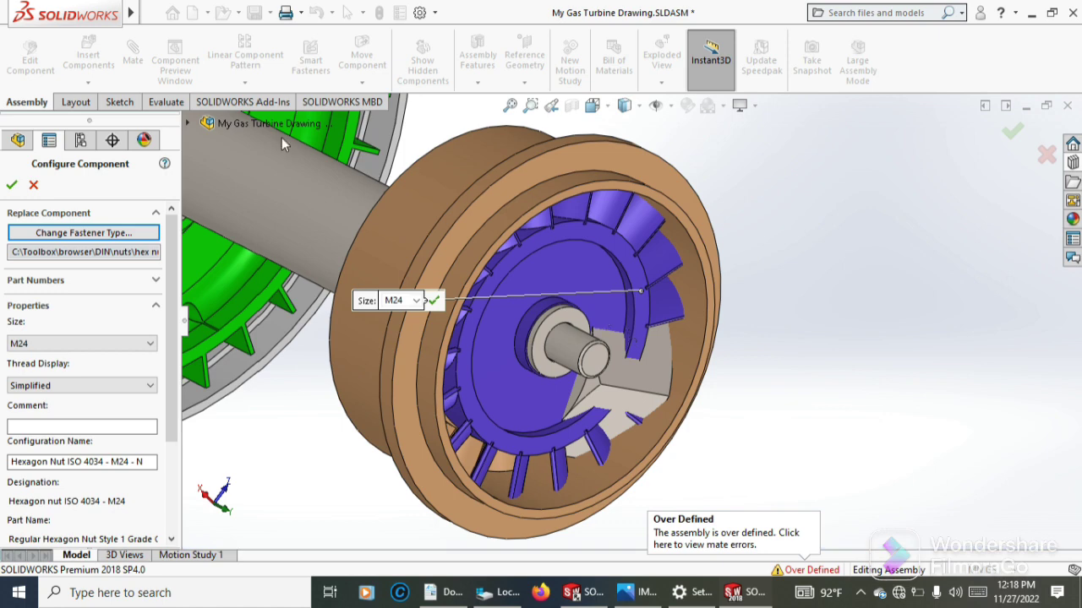
pyautogui.click(33, 185)
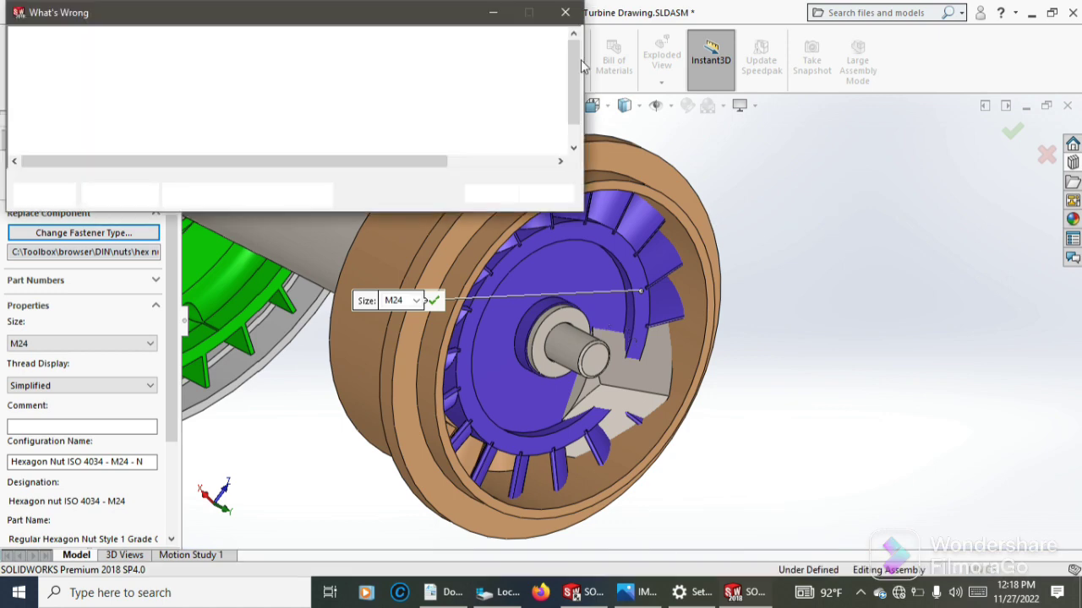
pyautogui.click(563, 14)
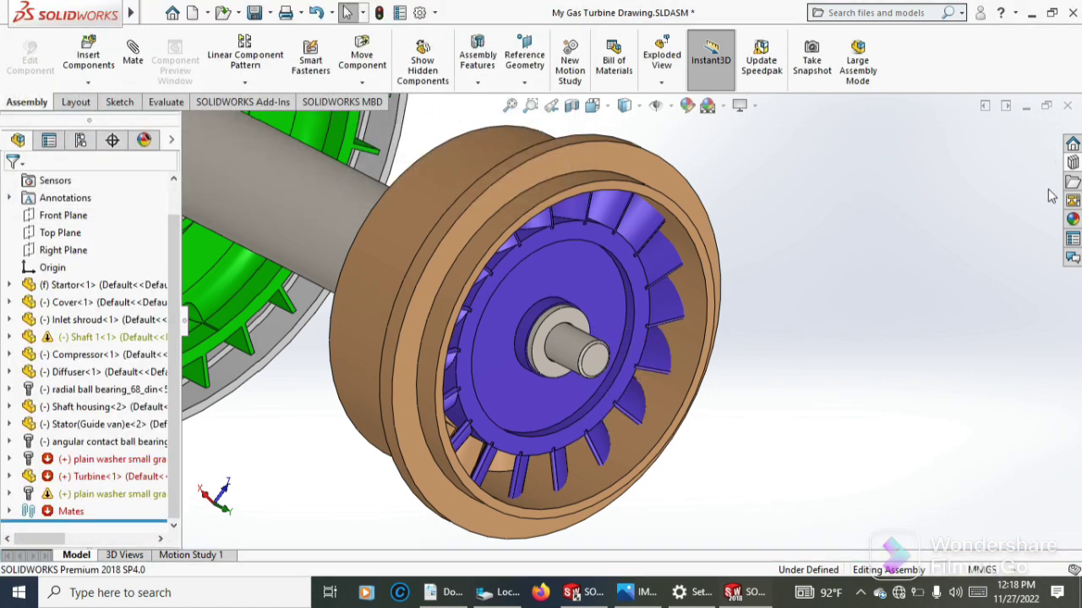
# Place a single M8 Hex Nut Grade C on the turbine shaft end, cancelling extra copies
pyautogui.scroll(-3, 636, 328)
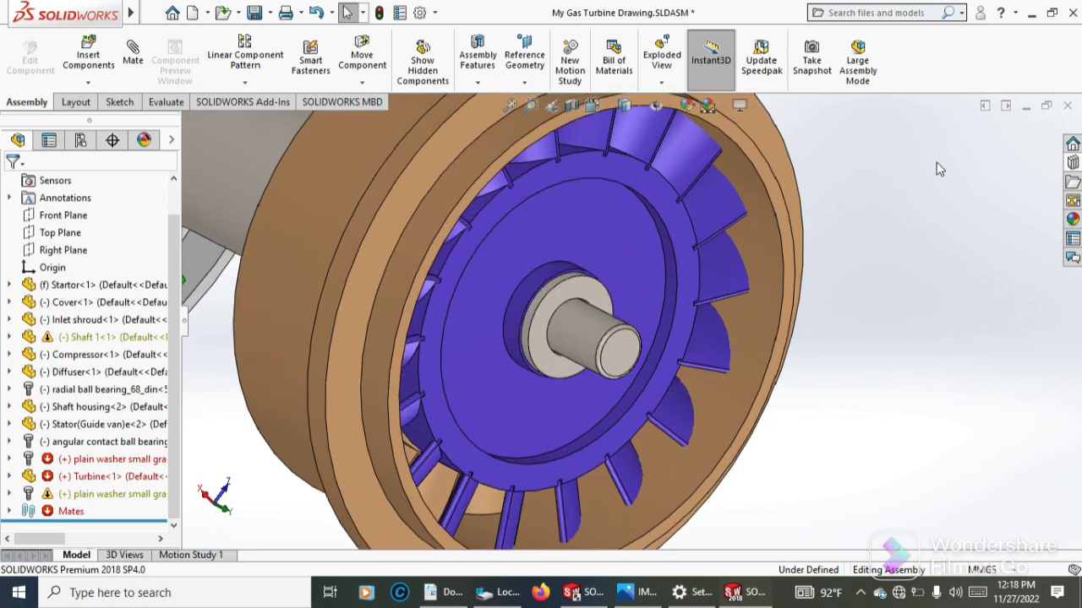
pyautogui.click(1073, 163)
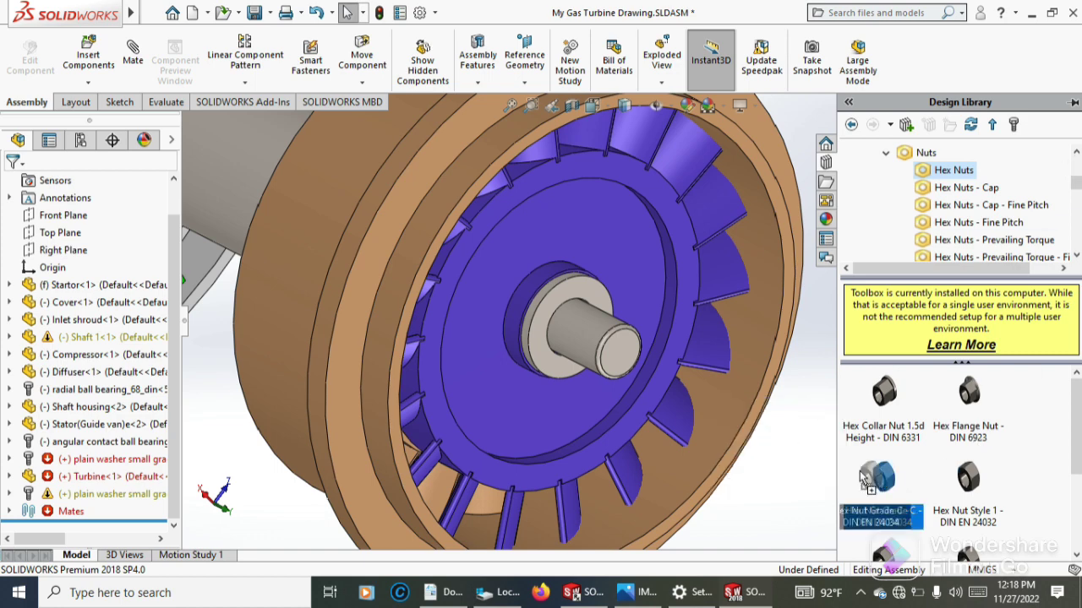
pyautogui.moveTo(883, 478)
pyautogui.mouseDown()
pyautogui.moveTo(589, 353)
pyautogui.moveTo(586, 340)
pyautogui.mouseUp()
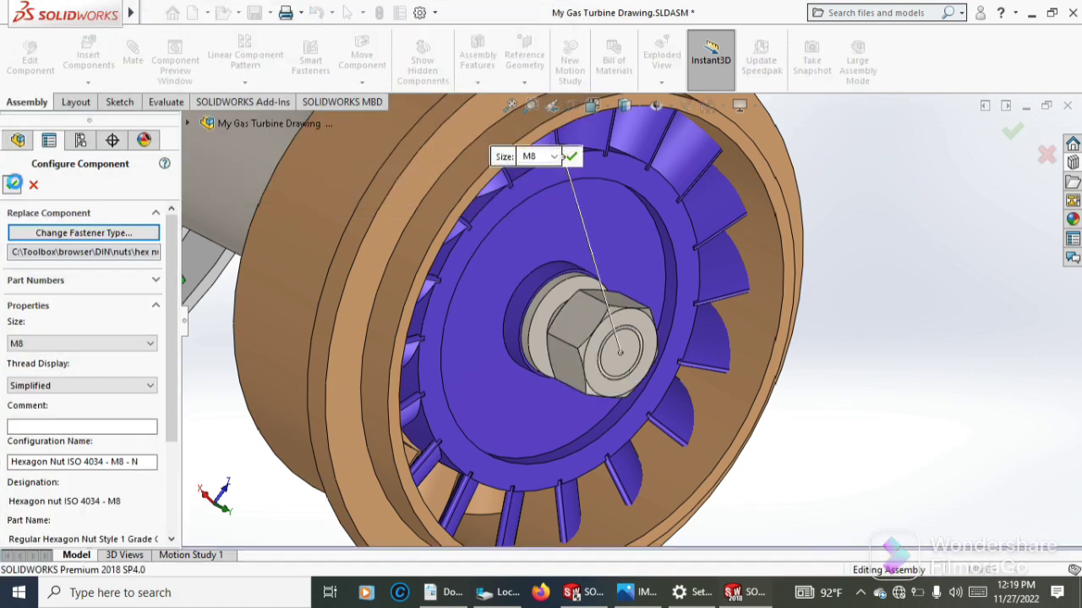
pyautogui.click(11, 185)
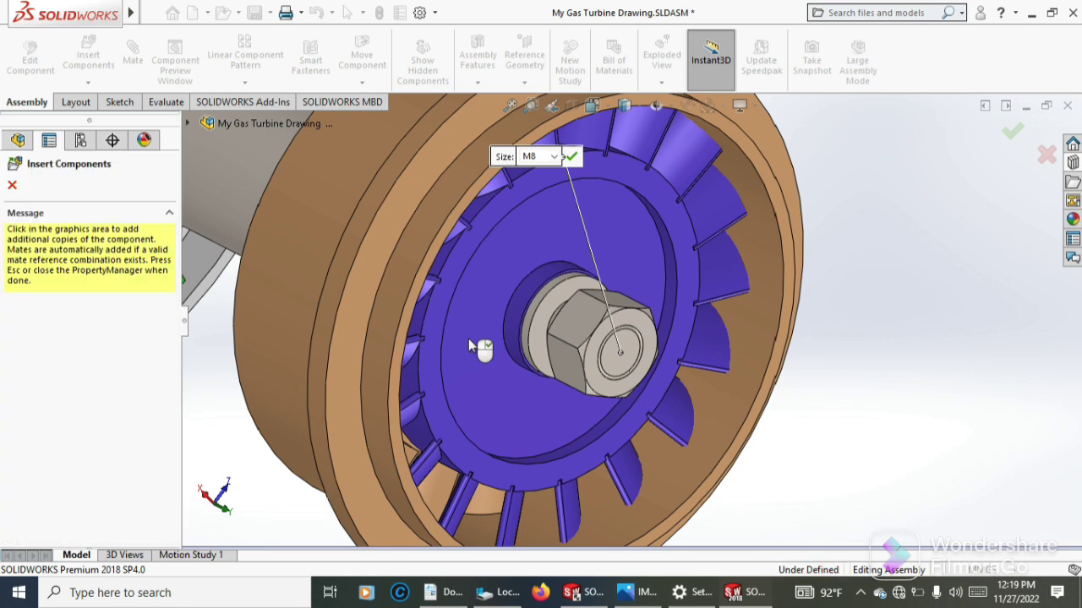
pyautogui.moveTo(482, 338); pyautogui.dragTo(459, 313, button='middle')
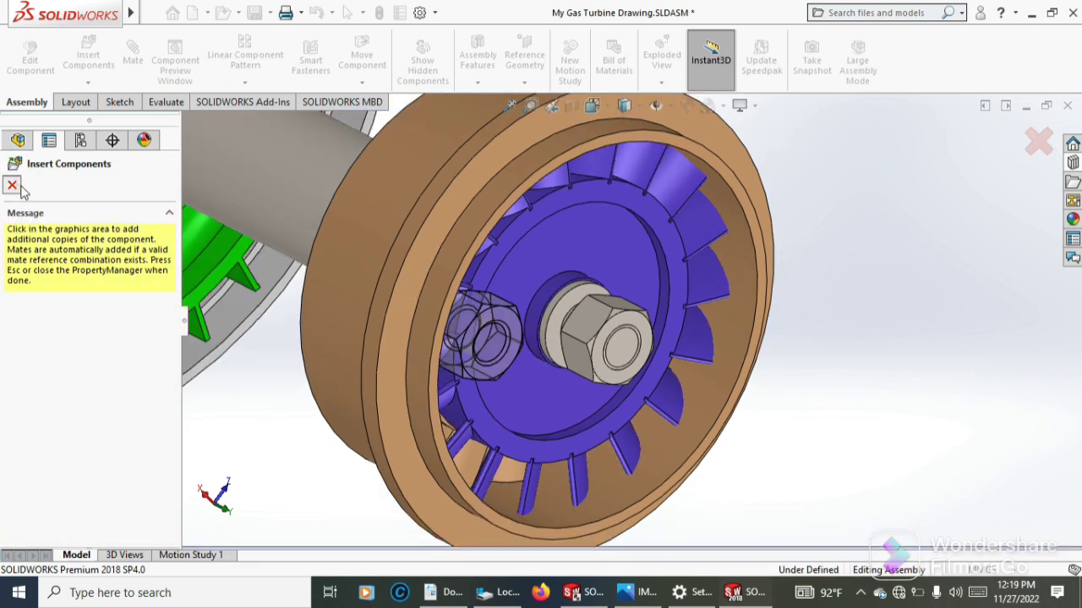
pyautogui.press('Escape')
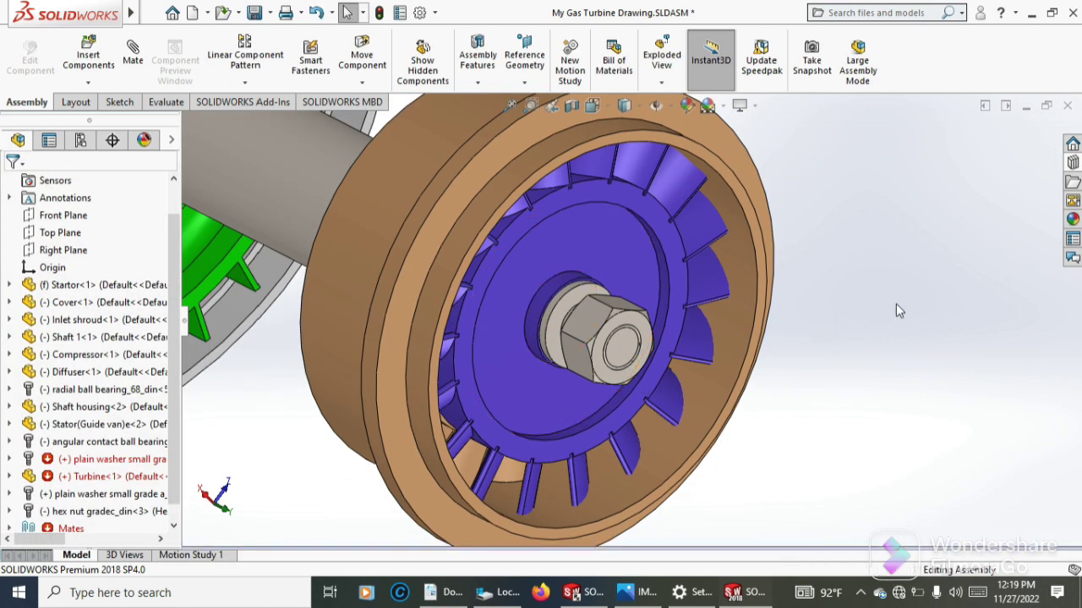
pyautogui.moveTo(895, 303)
pyautogui.mouseDown(button='middle')
pyautogui.moveTo(909, 297)
pyautogui.moveTo(912, 321)
pyautogui.mouseUp(button='middle')
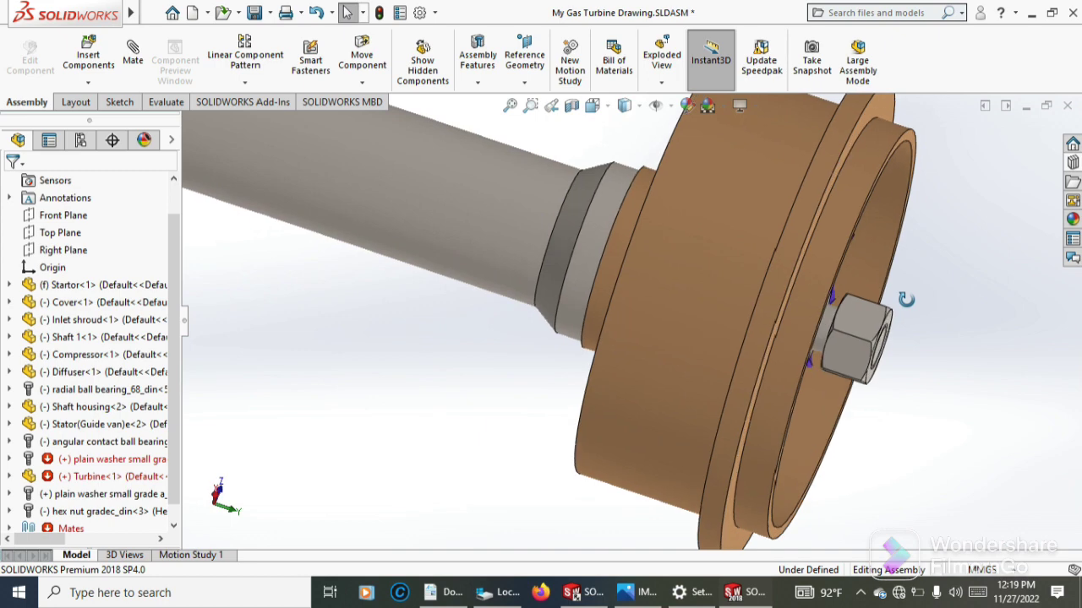
# Pull the hex nut off the shaft end and select its circular edge
pyautogui.click(866, 328)
pyautogui.moveTo(921, 353); pyautogui.dragTo(1010, 393)
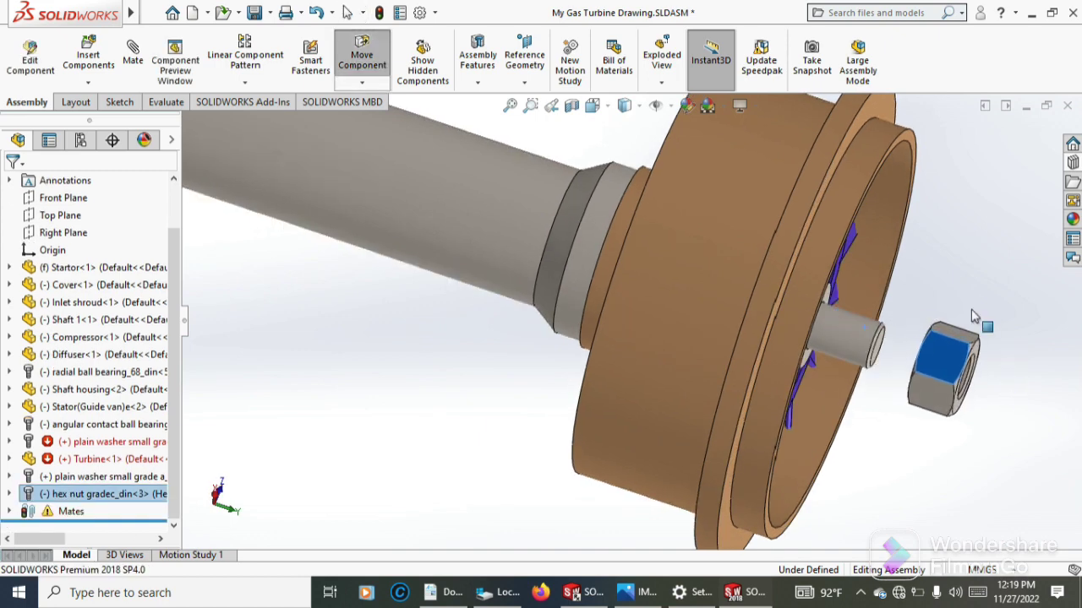
pyautogui.moveTo(933, 276); pyautogui.dragTo(1017, 359, button='middle')
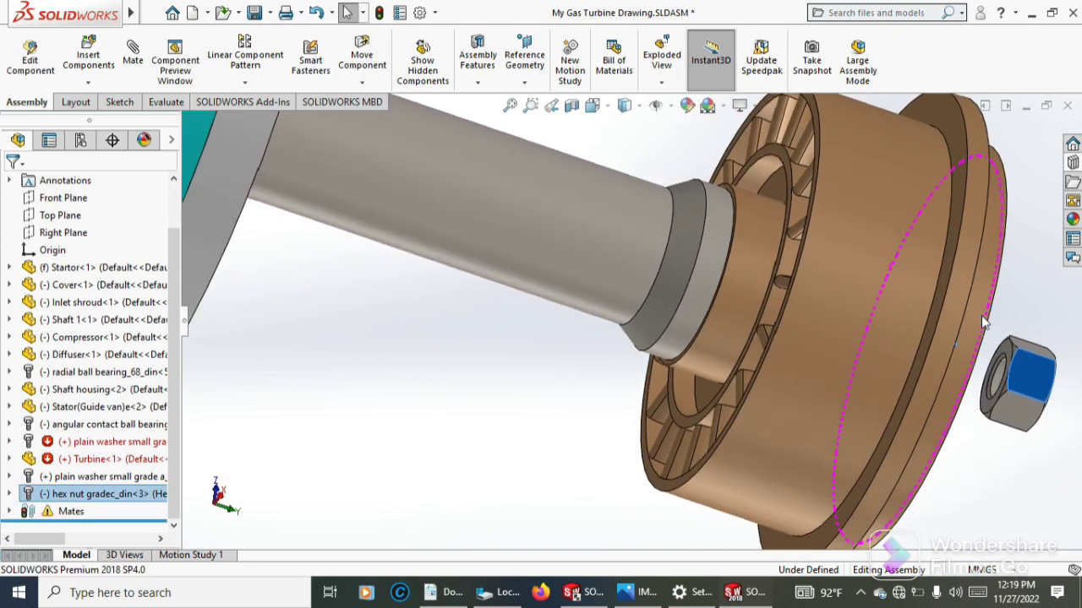
pyautogui.click(1013, 360)
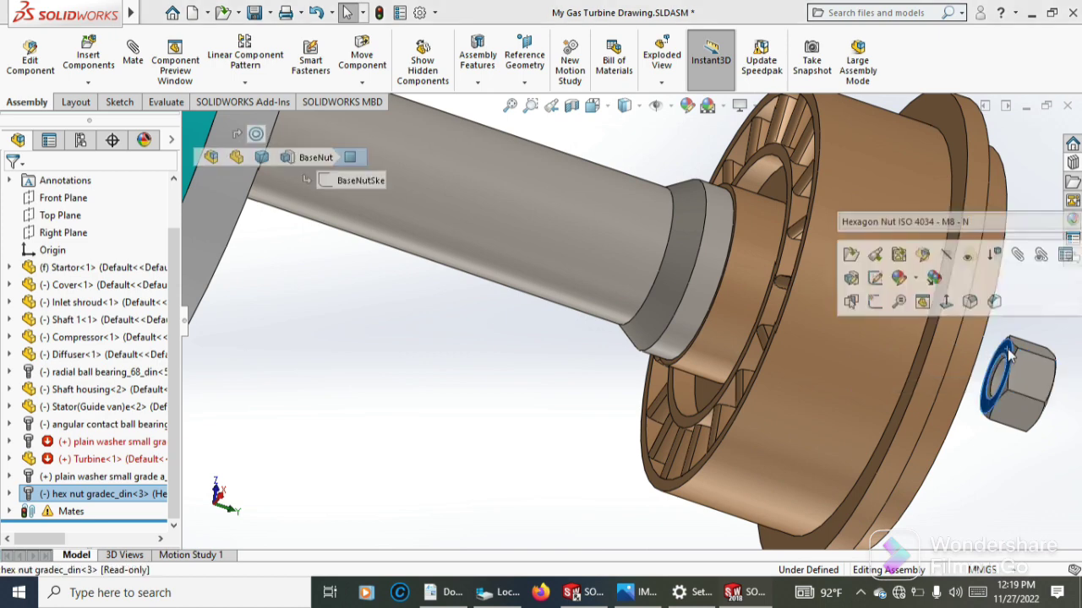
pyautogui.scroll(-5, 845, 321)
pyautogui.moveTo(845, 321); pyautogui.dragTo(235, 55, button='middle')
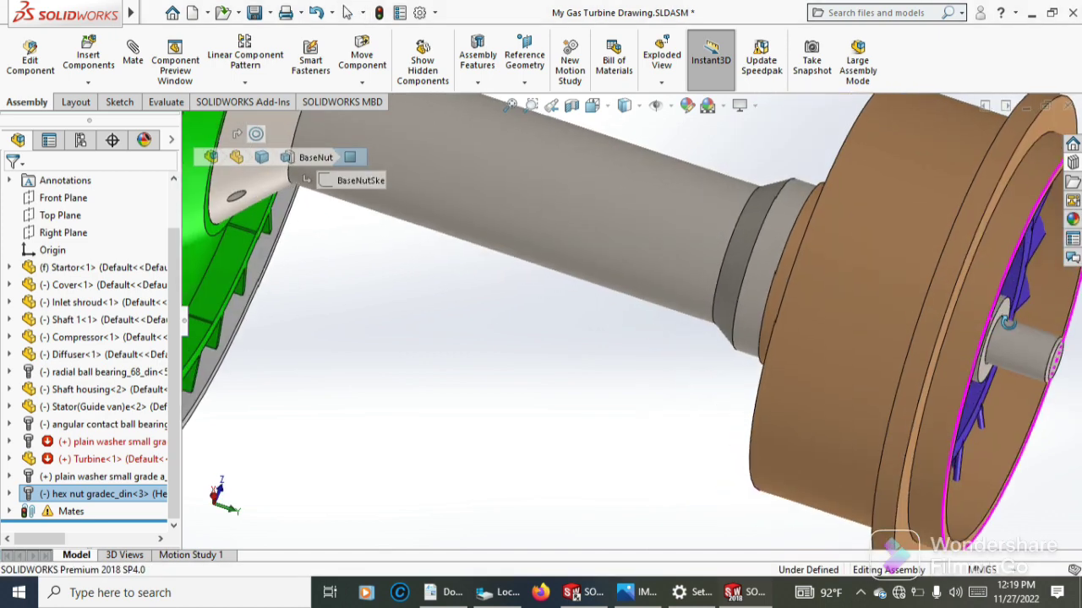
# Mate the hex nut Coincident with the plain washer face
pyautogui.click(133, 57)
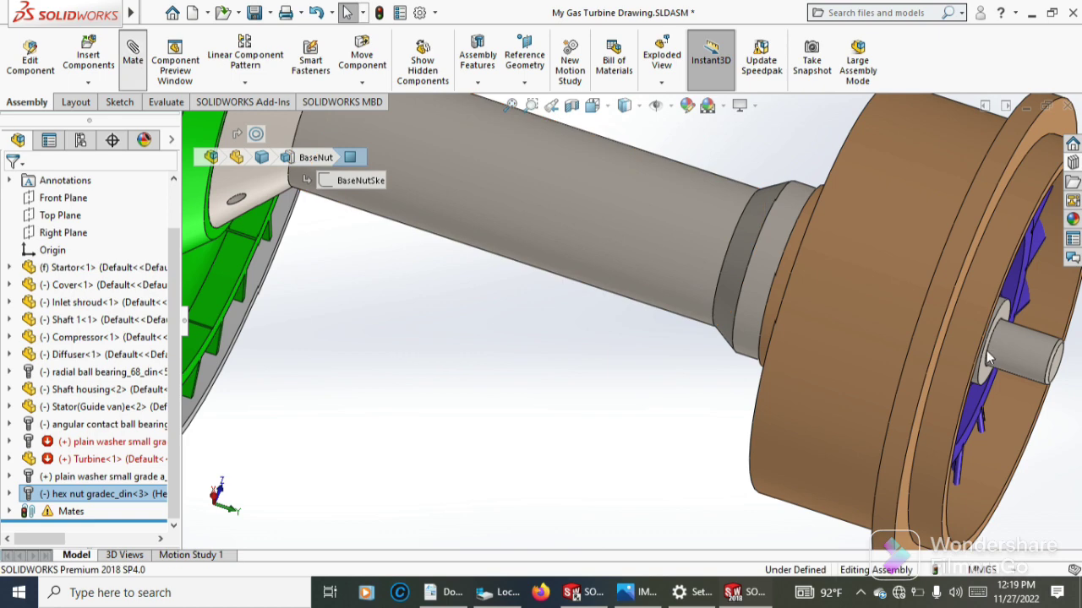
pyautogui.scroll(3, 963, 338)
pyautogui.scroll(2, 946, 327)
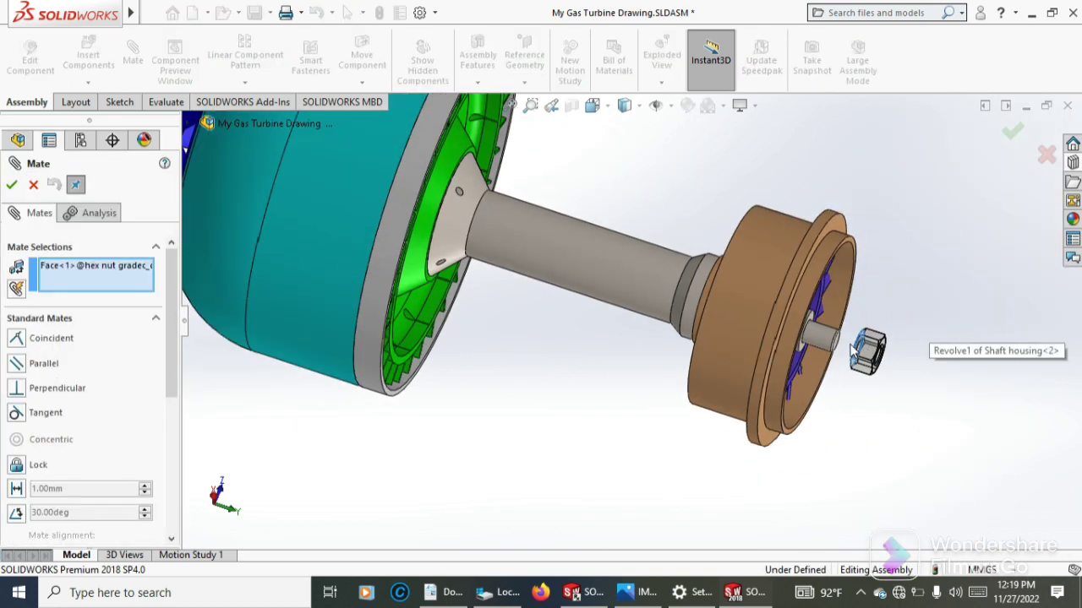
pyautogui.scroll(2, 841, 346)
pyautogui.scroll(-3, 838, 348)
pyautogui.scroll(-2, 802, 309)
pyautogui.moveTo(813, 261)
pyautogui.mouseDown(button='middle')
pyautogui.moveTo(750, 257)
pyautogui.moveTo(521, 282)
pyautogui.mouseUp(button='middle')
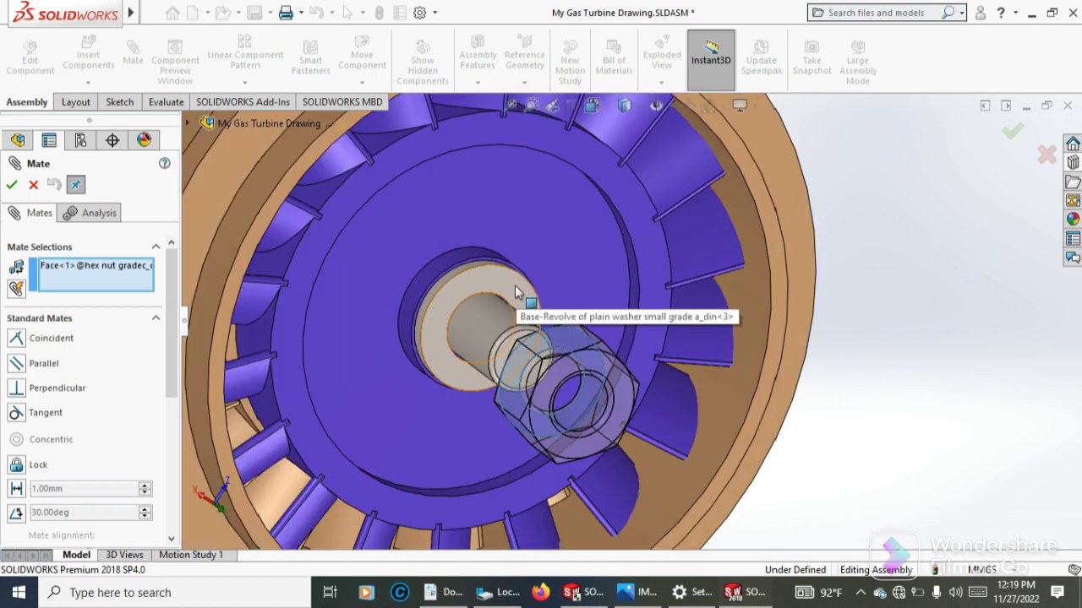
pyautogui.click(513, 287)
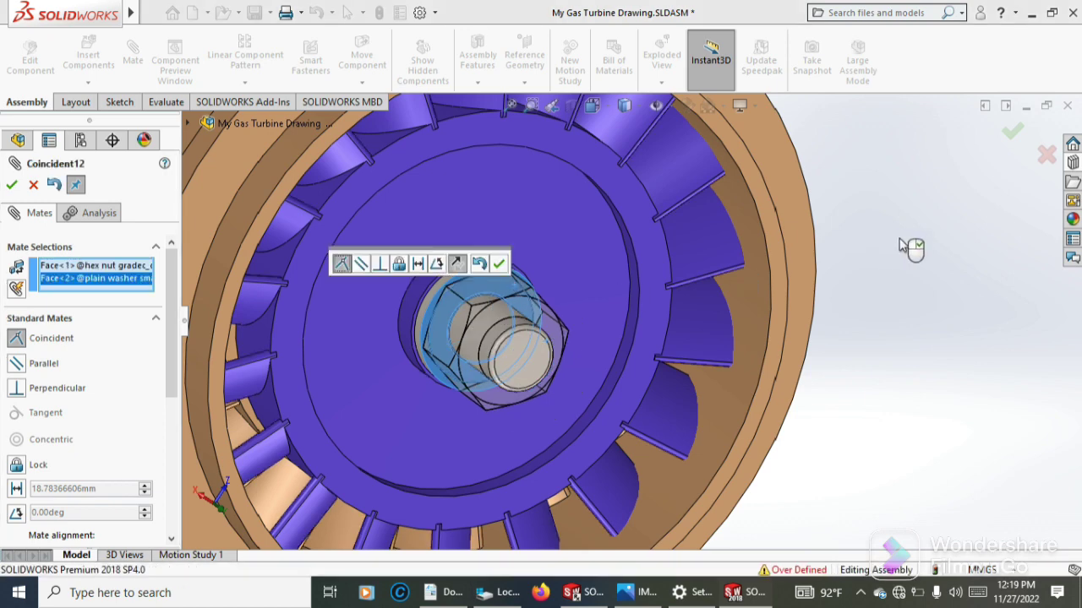
pyautogui.moveTo(911, 246); pyautogui.dragTo(849, 264, button='middle')
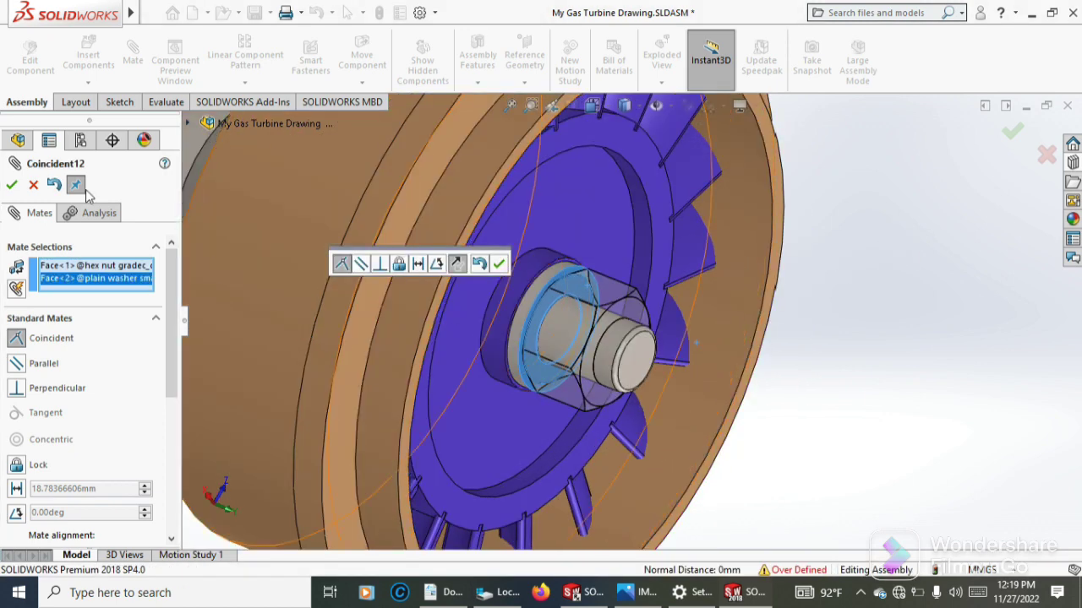
pyautogui.click(12, 185)
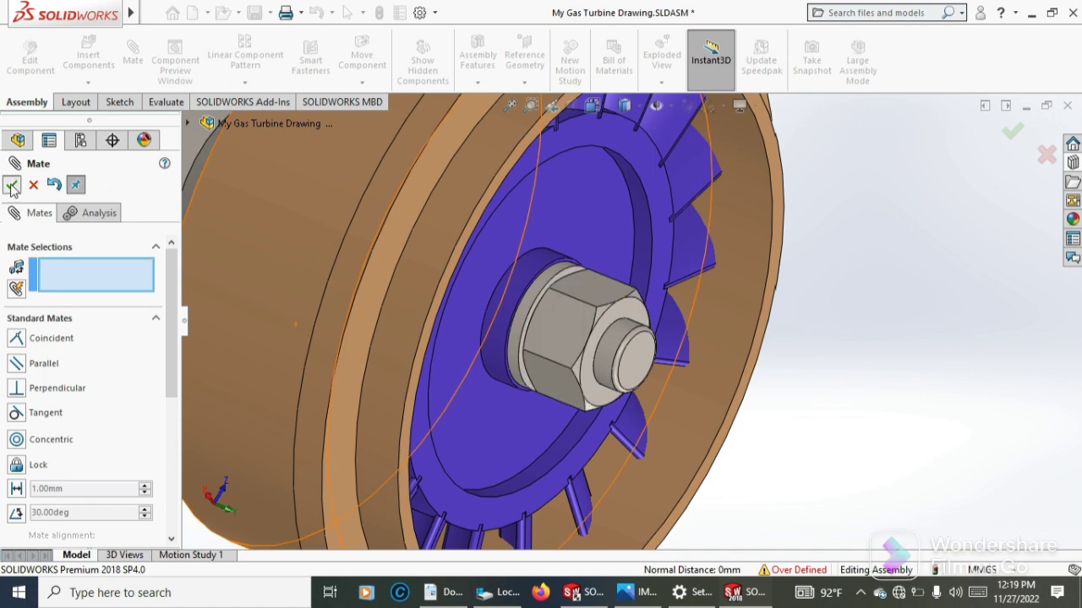
pyautogui.click(12, 186)
pyautogui.scroll(3, 456, 296)
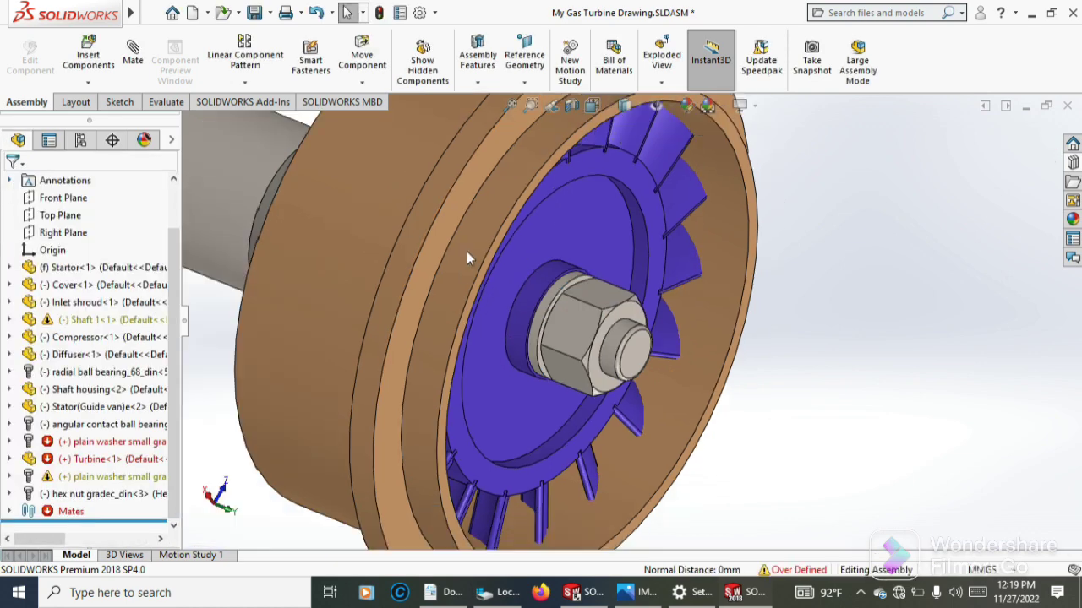
pyautogui.scroll(3, 467, 251)
pyautogui.scroll(3, 461, 272)
pyautogui.scroll(3, 460, 279)
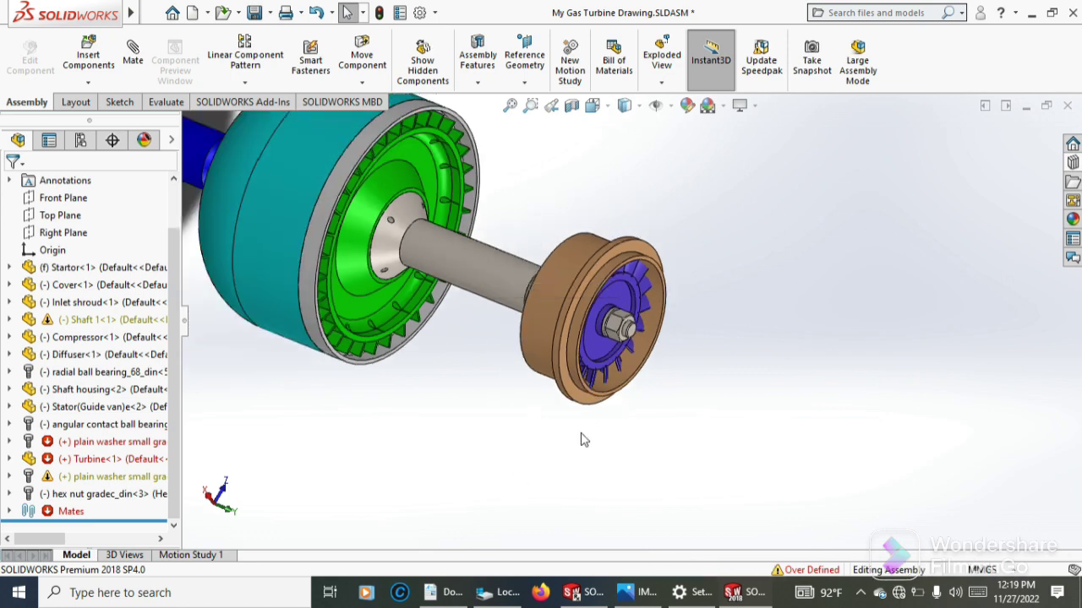
# Insert Combustion Cylinder.SLDPRT into the assembly via Insert Components
pyautogui.moveTo(580, 440)
pyautogui.mouseDown(button='middle')
pyautogui.moveTo(621, 370)
pyautogui.moveTo(586, 350)
pyautogui.moveTo(550, 229)
pyautogui.moveTo(558, 222)
pyautogui.moveTo(501, 391)
pyautogui.moveTo(570, 304)
pyautogui.moveTo(430, 392)
pyautogui.moveTo(425, 335)
pyautogui.mouseUp(button='middle')
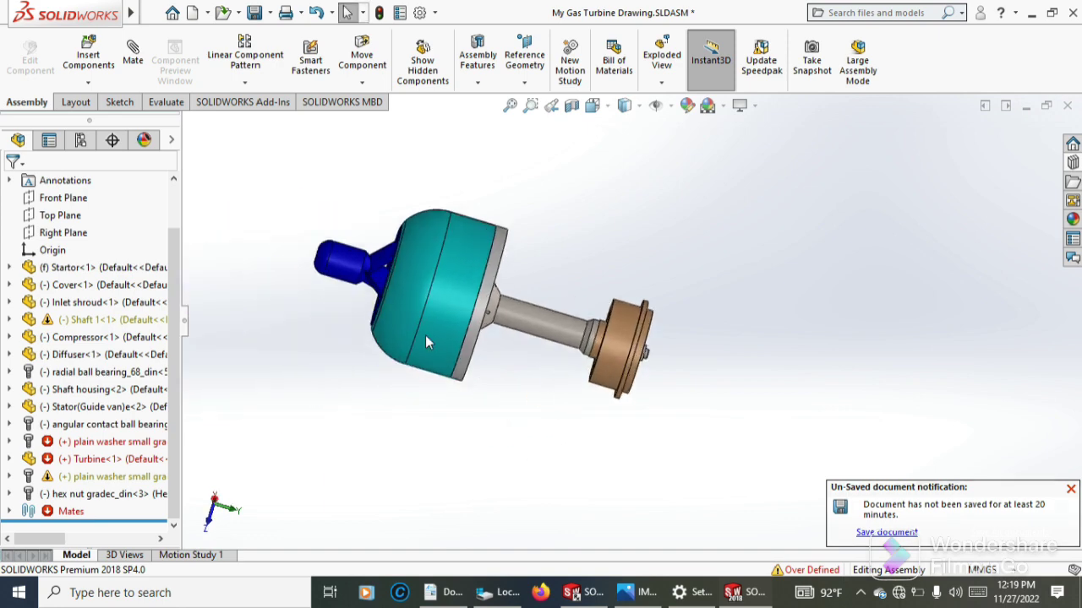
pyautogui.scroll(-2, 448, 296)
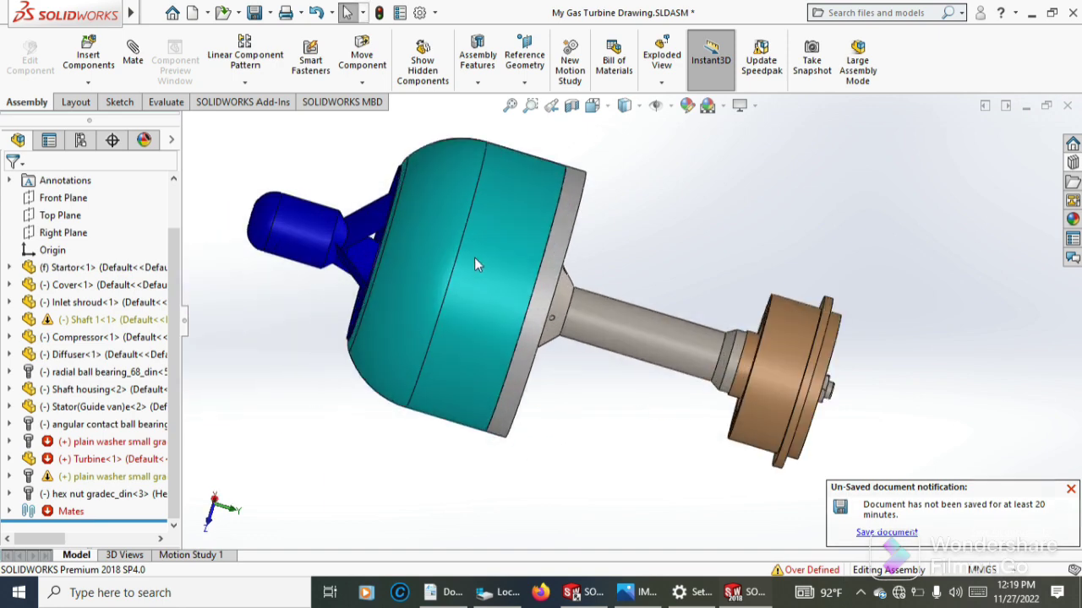
pyautogui.click(89, 84)
pyautogui.click(110, 103)
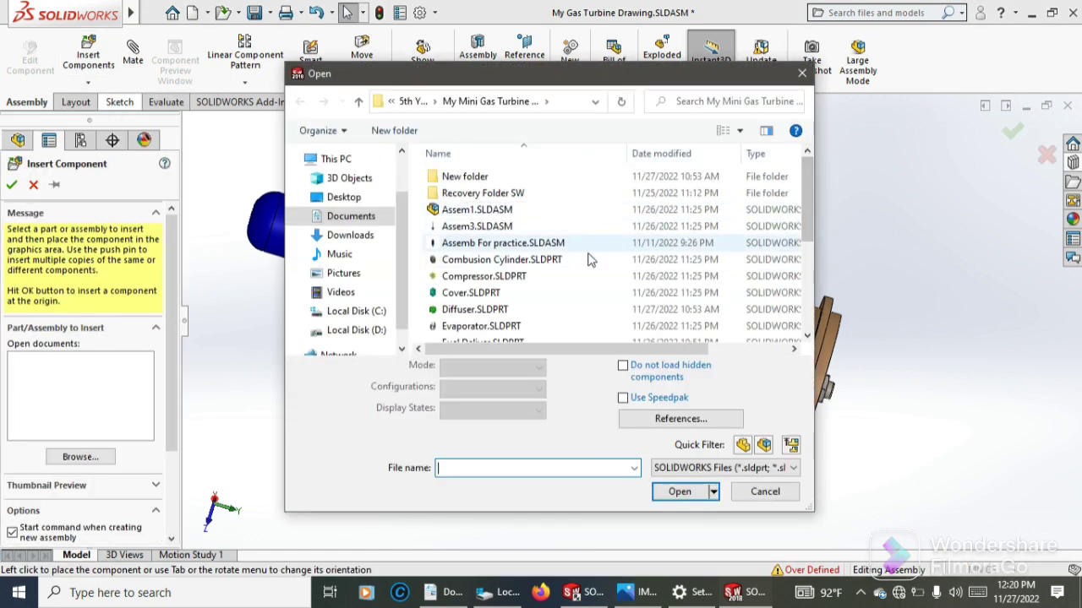
pyautogui.click(540, 264)
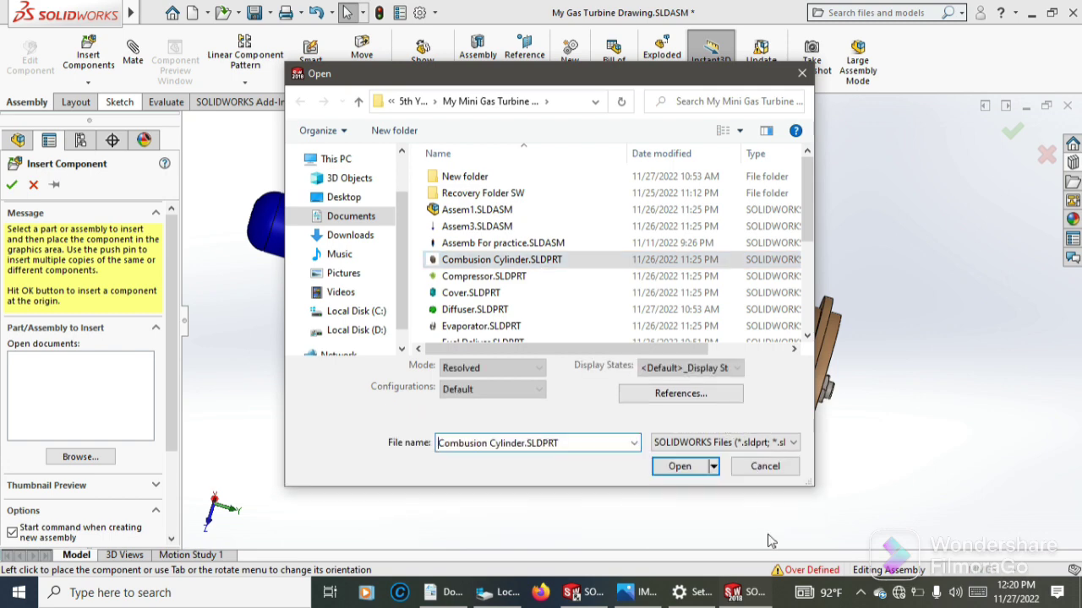
pyautogui.click(679, 467)
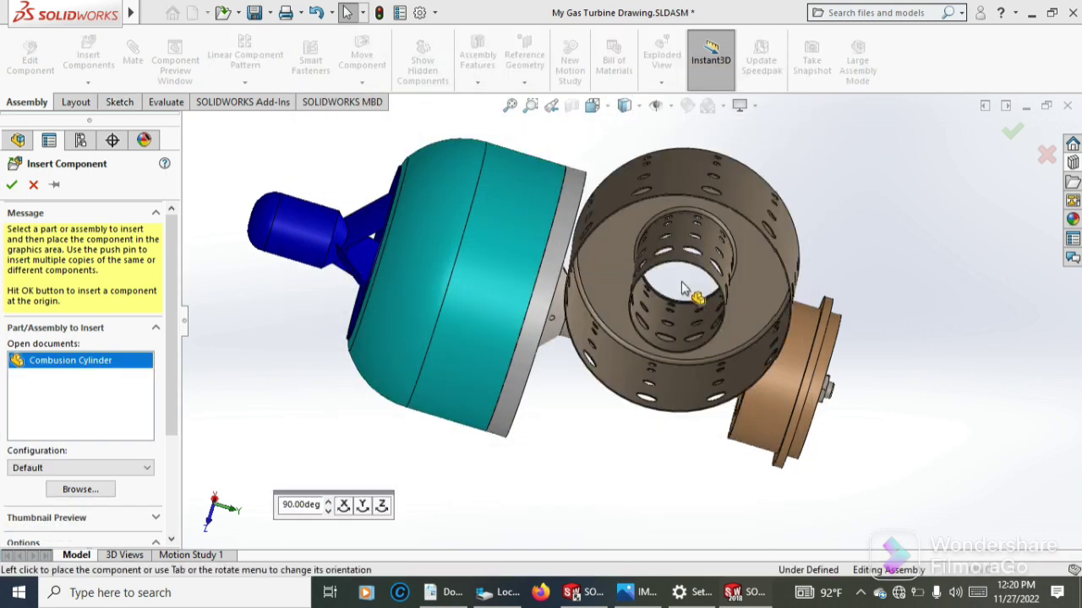
# Place the Combustion Cylinder and rotate it with Move with Triad to lie along the shaft
pyautogui.click(682, 305)
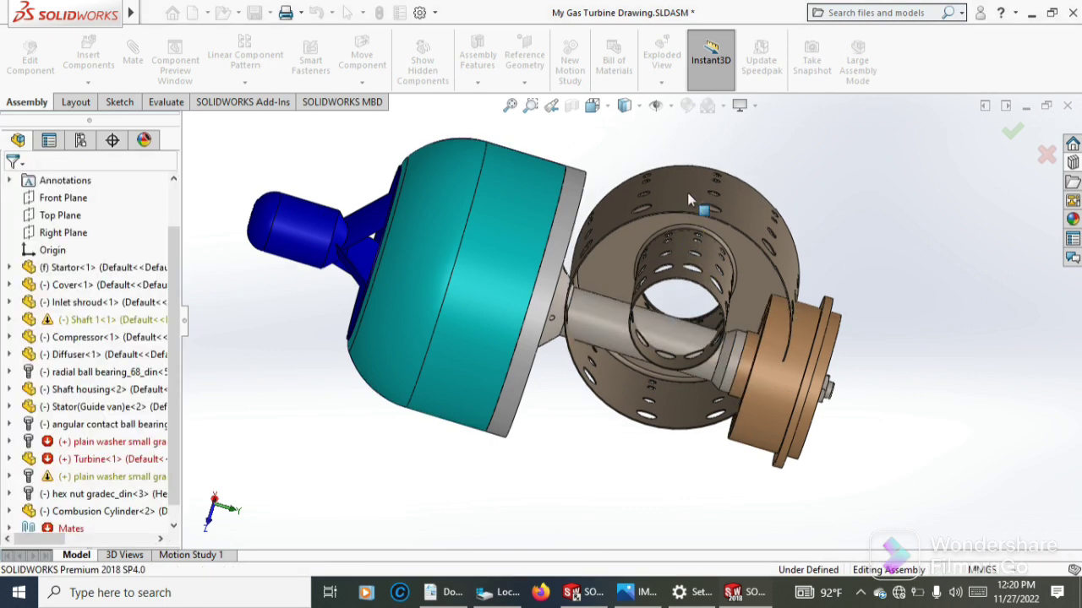
pyautogui.click(686, 199)
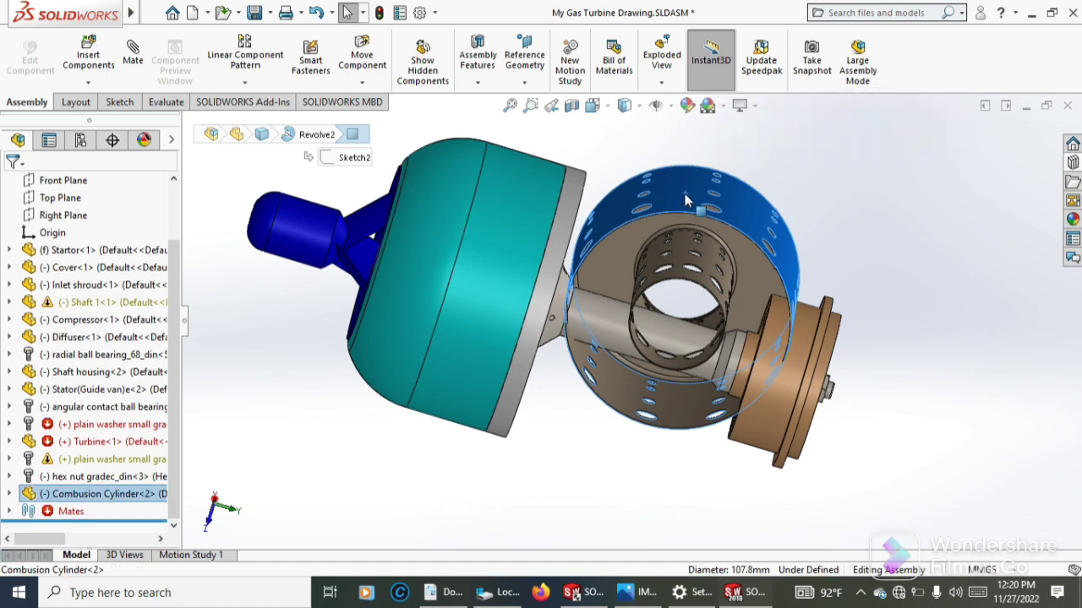
pyautogui.rightClick(687, 201)
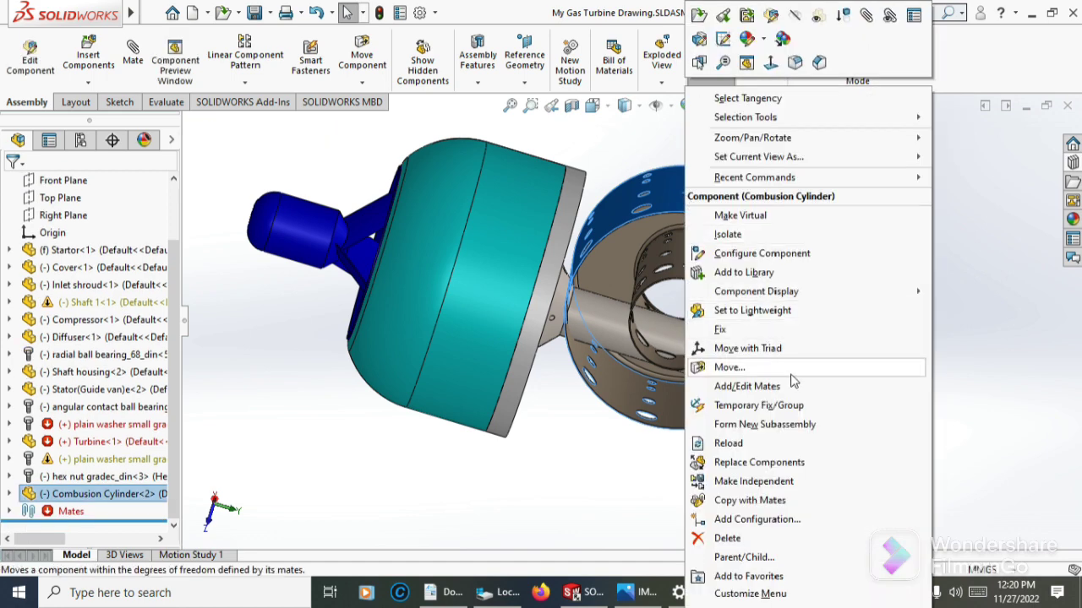
pyautogui.click(747, 348)
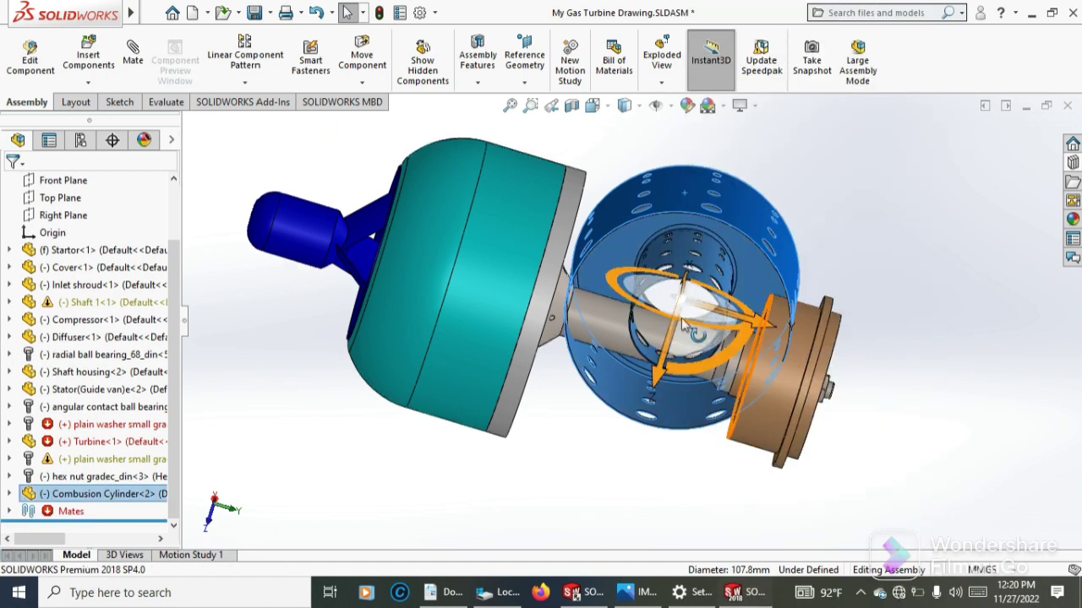
pyautogui.moveTo(630, 303)
pyautogui.mouseDown()
pyautogui.moveTo(757, 340)
pyautogui.moveTo(747, 334)
pyautogui.mouseUp()
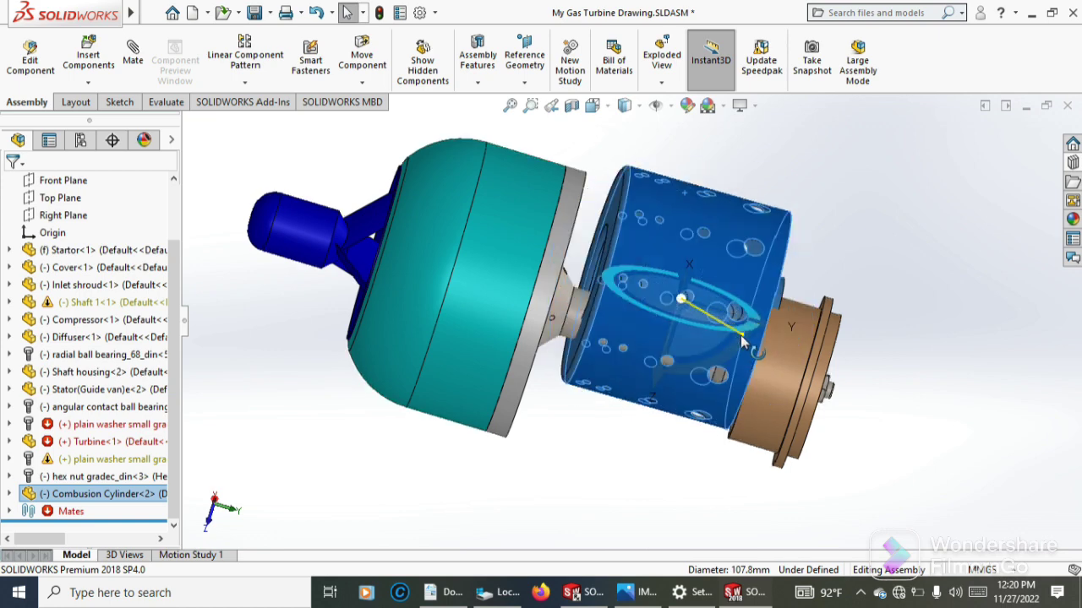
pyautogui.click(814, 242)
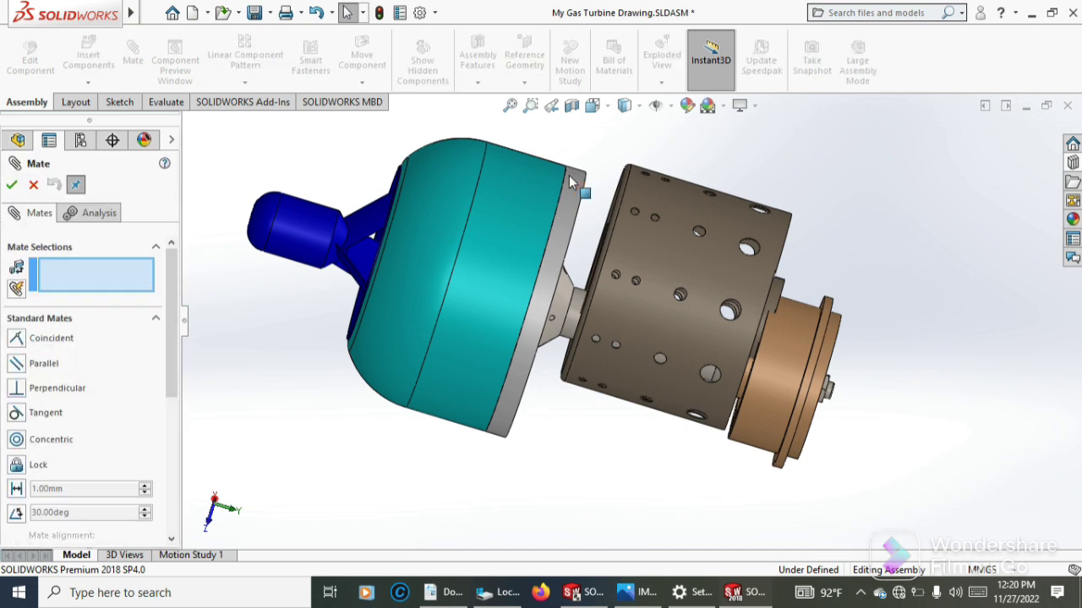
# Make the Combustion Cylinder's inner face Concentric with the shaft housing
pyautogui.click(676, 272)
pyautogui.scroll(-3, 642, 291)
pyautogui.scroll(-3, 608, 300)
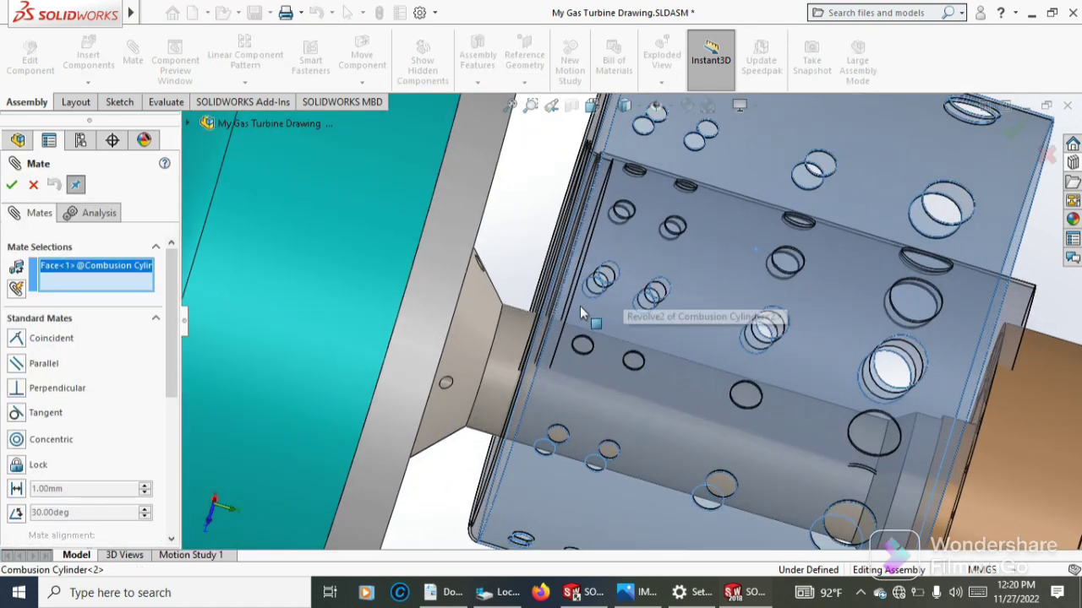
pyautogui.click(501, 368)
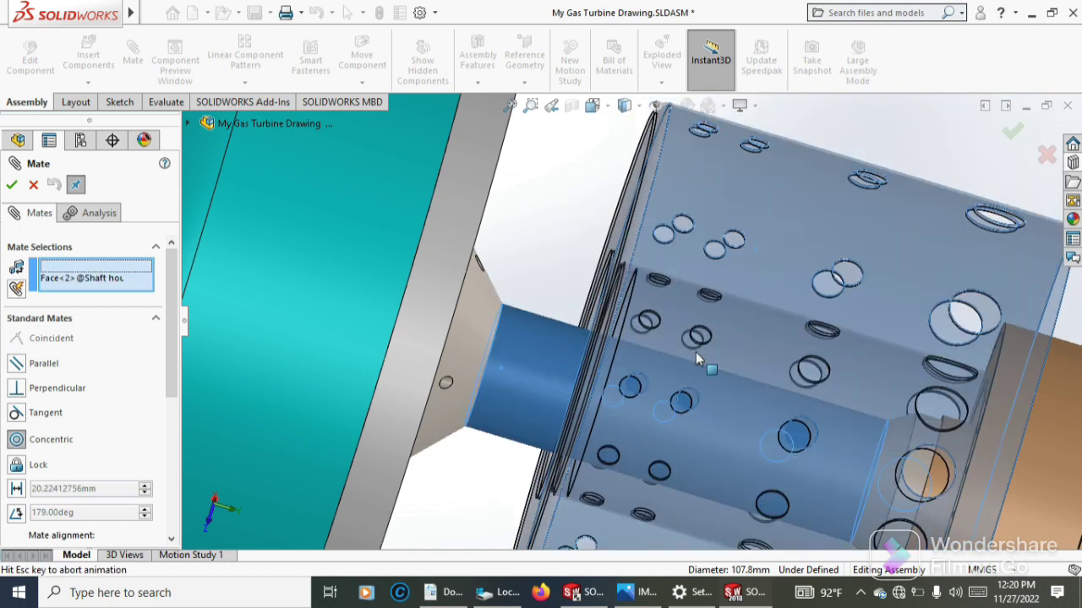
pyautogui.press('f')
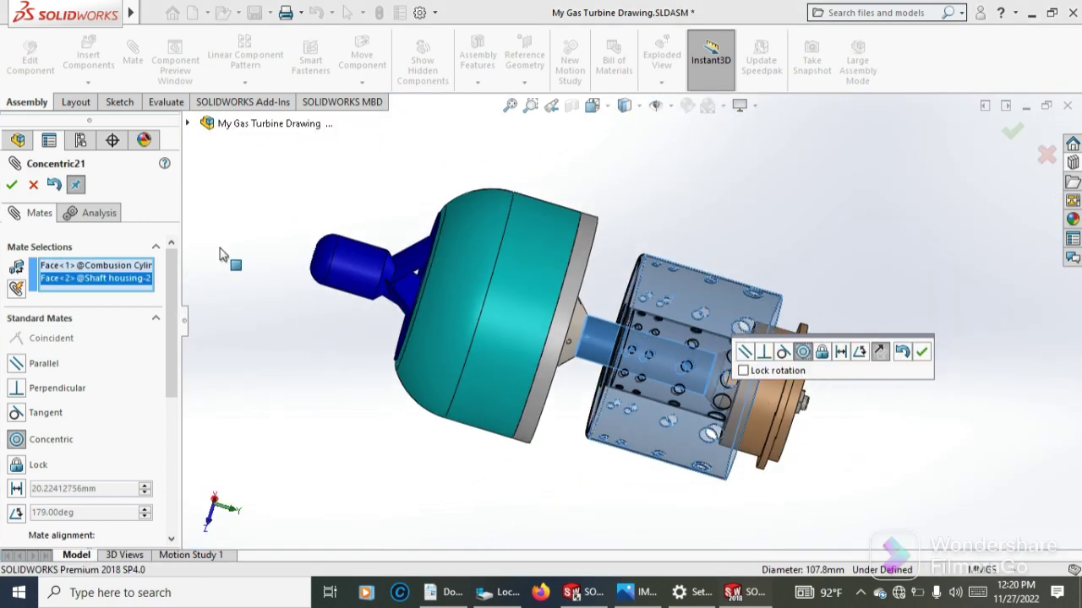
pyautogui.click(12, 186)
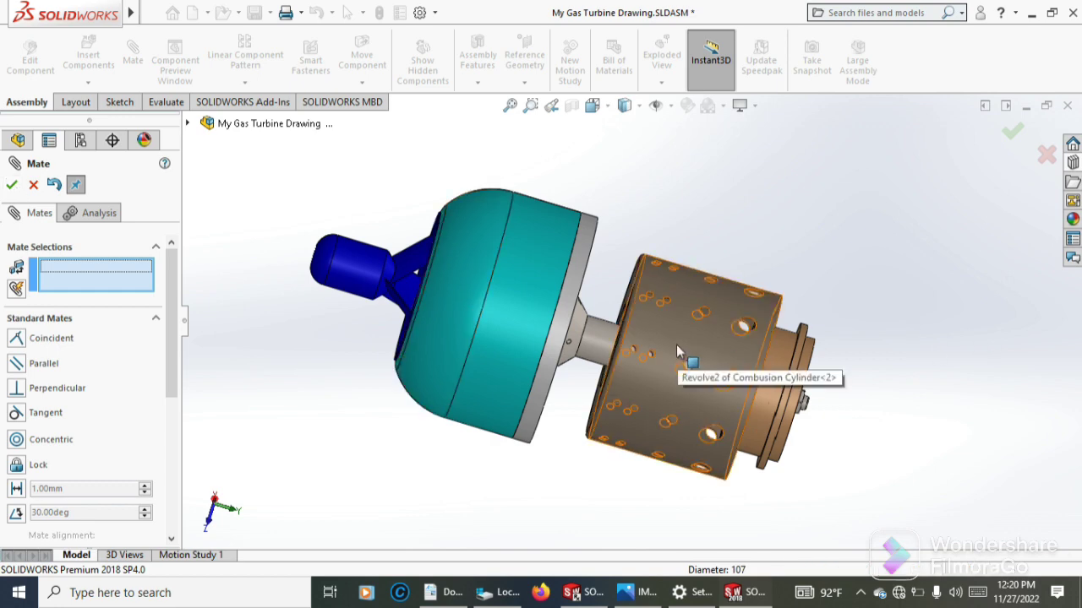
# Slide the cylinder along its axis and select its end face for mating
pyautogui.moveTo(647, 341); pyautogui.dragTo(494, 301)
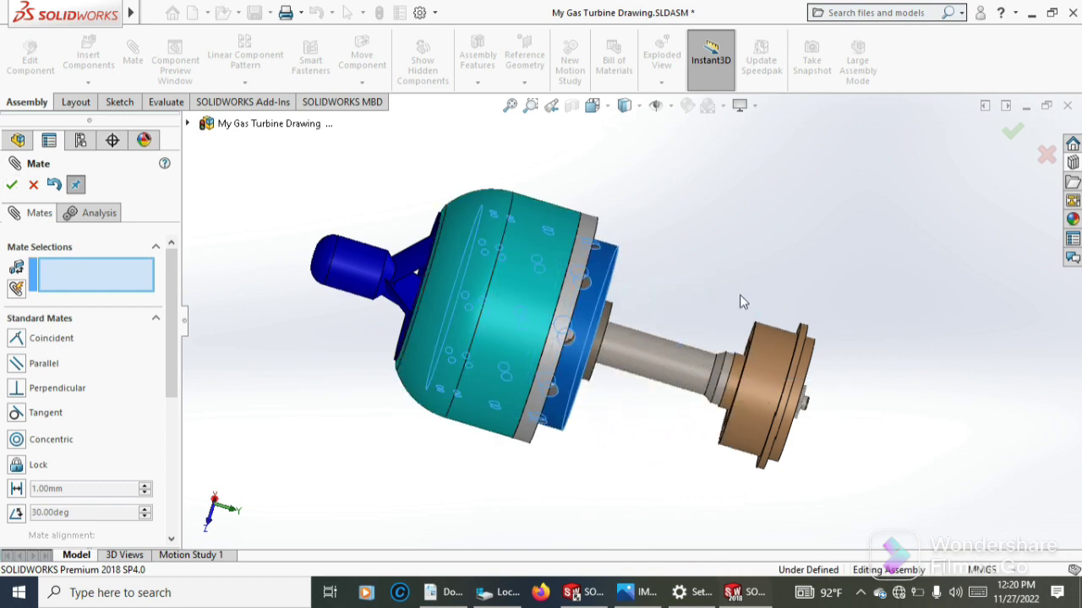
pyautogui.scroll(-5, 657, 289)
pyautogui.moveTo(657, 289); pyautogui.dragTo(589, 275, button='middle')
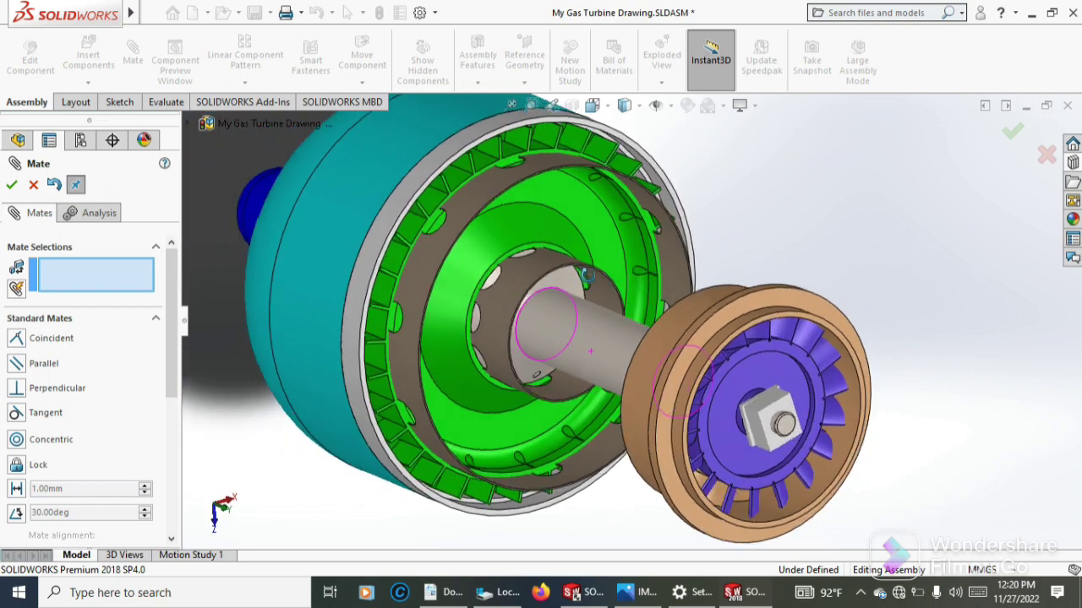
pyautogui.scroll(-3, 580, 286)
pyautogui.scroll(-2, 580, 279)
pyautogui.scroll(-2, 581, 271)
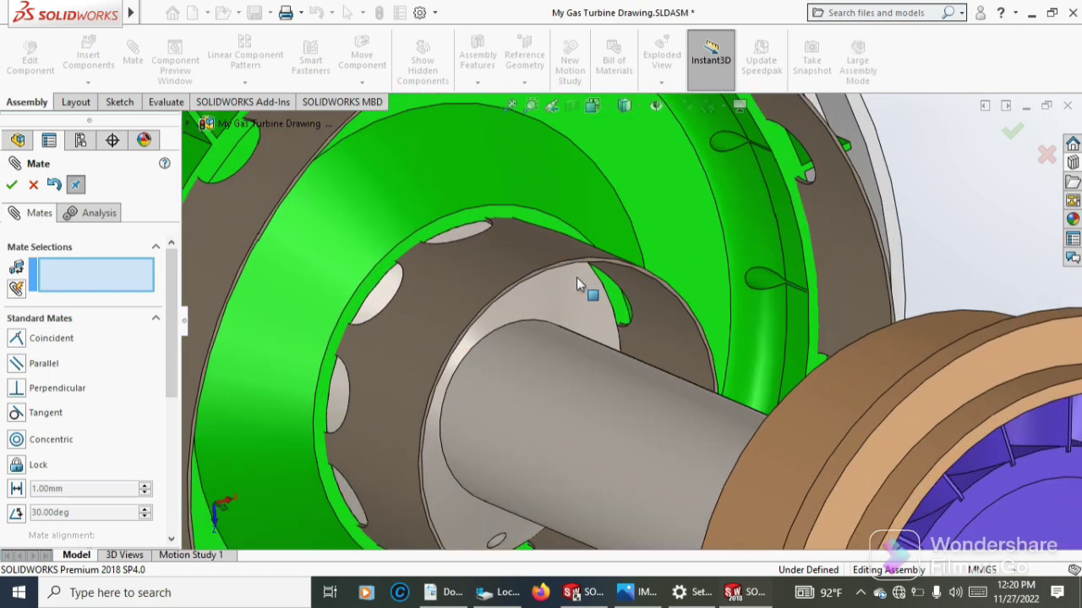
pyautogui.scroll(-2, 576, 277)
pyautogui.scroll(-2, 575, 275)
pyautogui.scroll(-1, 580, 272)
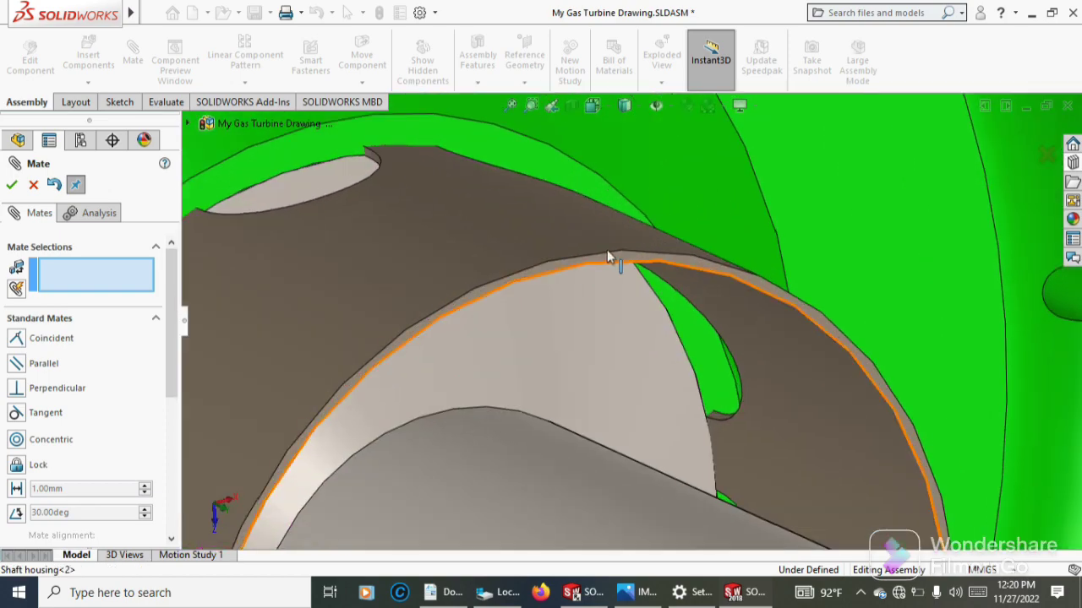
pyautogui.click(616, 261)
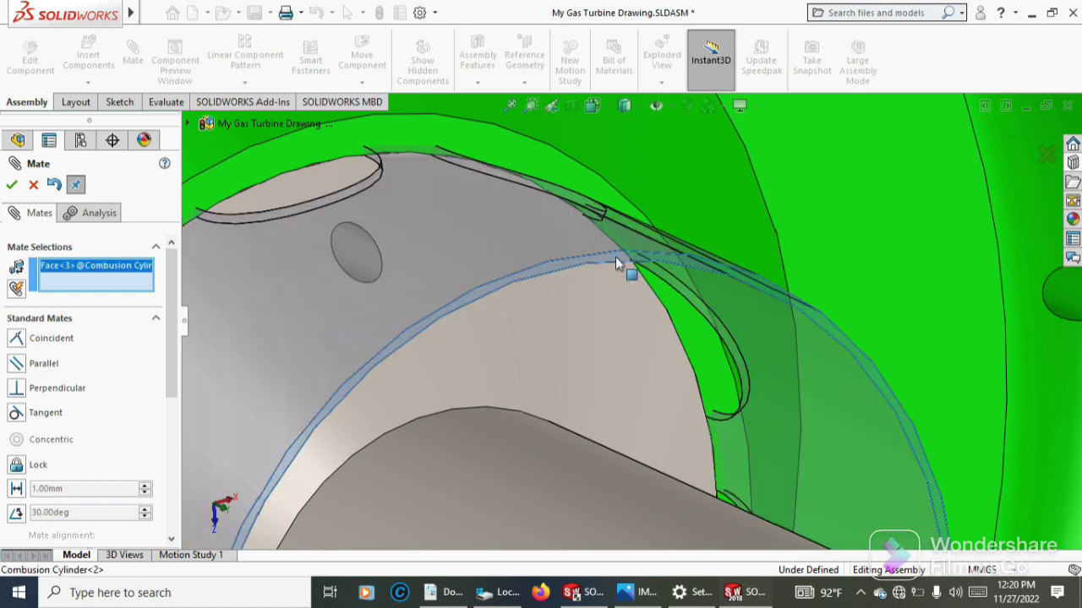
pyautogui.scroll(1, 646, 267)
pyautogui.scroll(2, 634, 287)
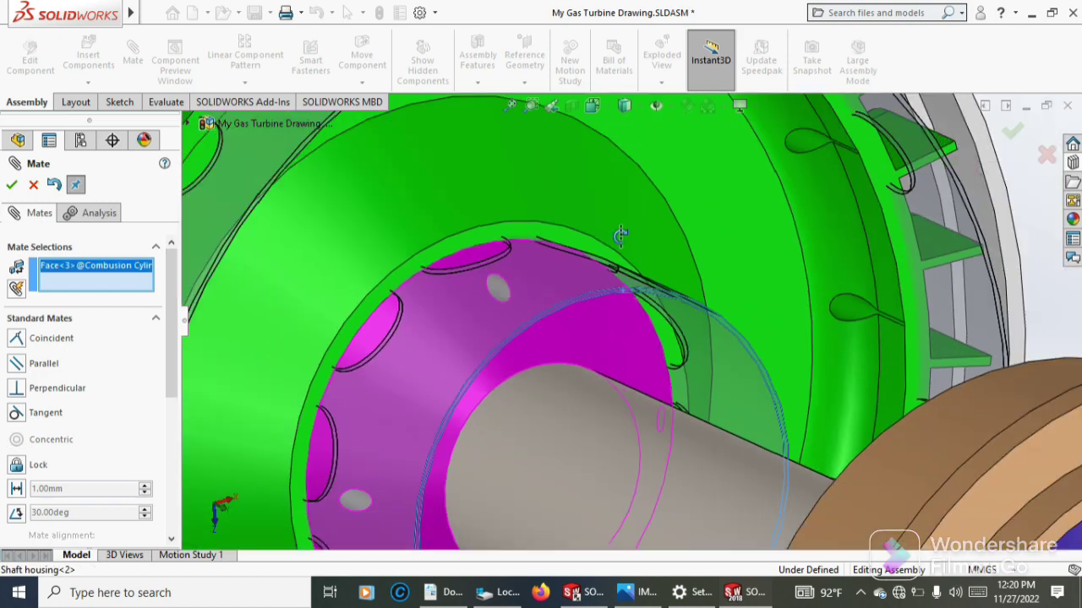
pyautogui.scroll(2, 625, 254)
pyautogui.scroll(2, 616, 227)
pyautogui.scroll(2, 634, 232)
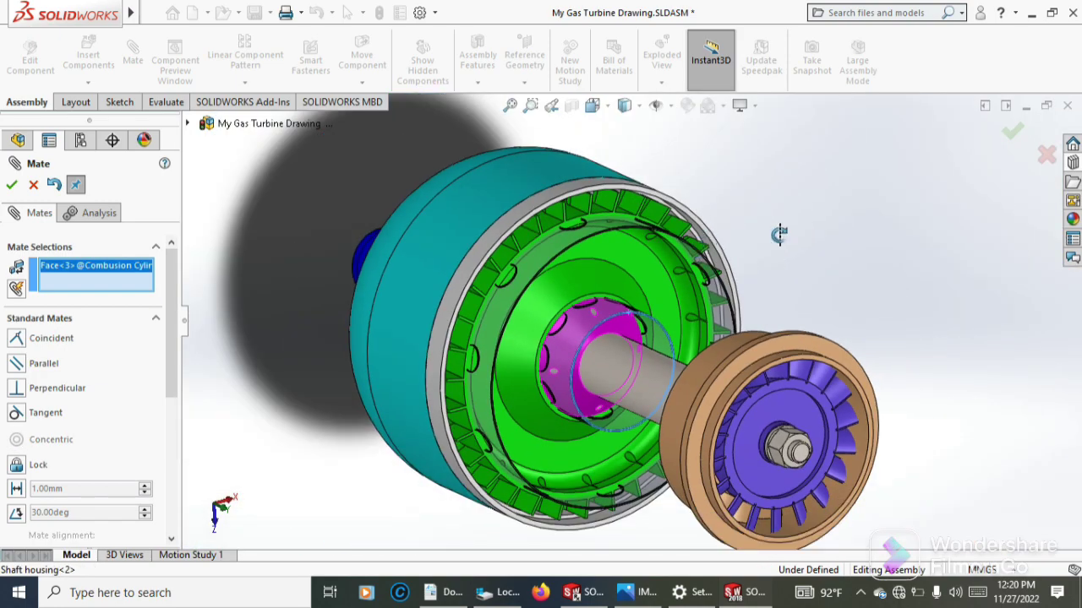
# Mate the cylinder end face Coincident with the Stator face and exit mating
pyautogui.moveTo(786, 239); pyautogui.dragTo(818, 253)
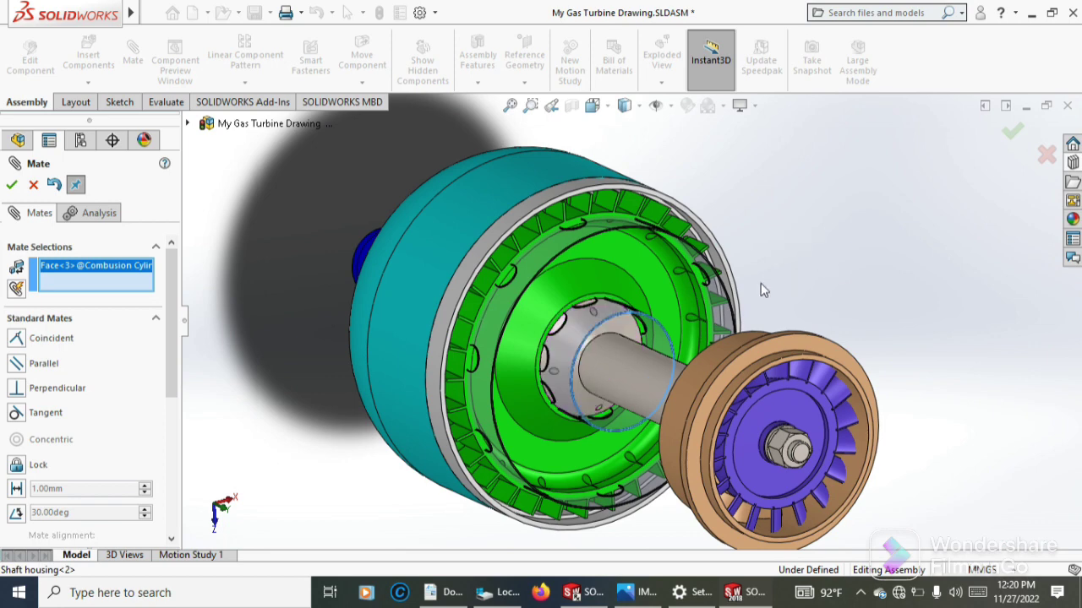
pyautogui.moveTo(761, 290); pyautogui.dragTo(947, 427, button='middle')
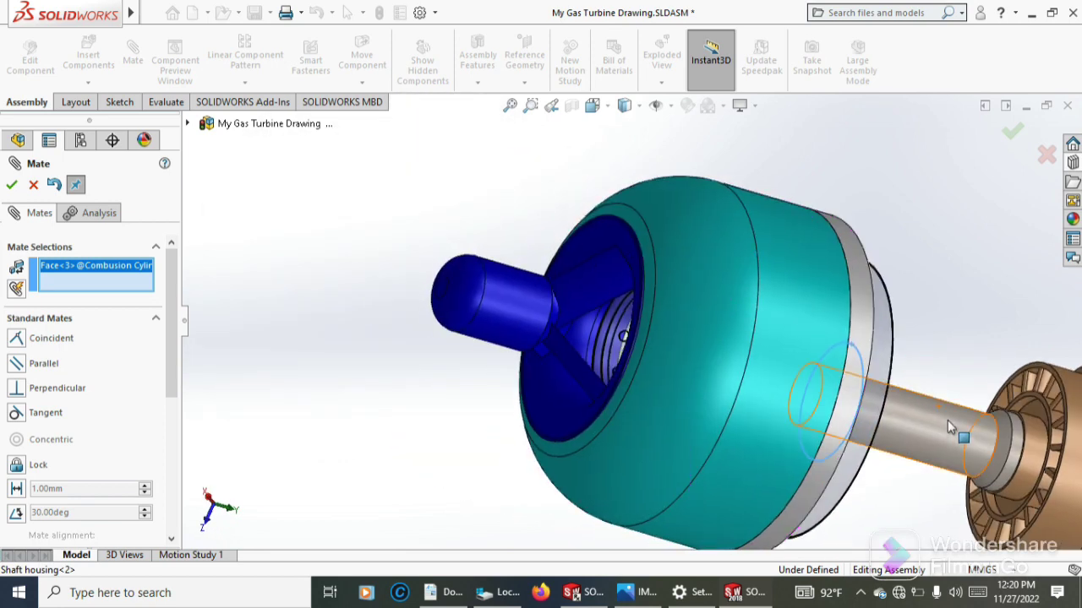
pyautogui.scroll(2, 947, 421)
pyautogui.scroll(1, 957, 420)
pyautogui.scroll(-2, 839, 376)
pyautogui.scroll(-3, 839, 376)
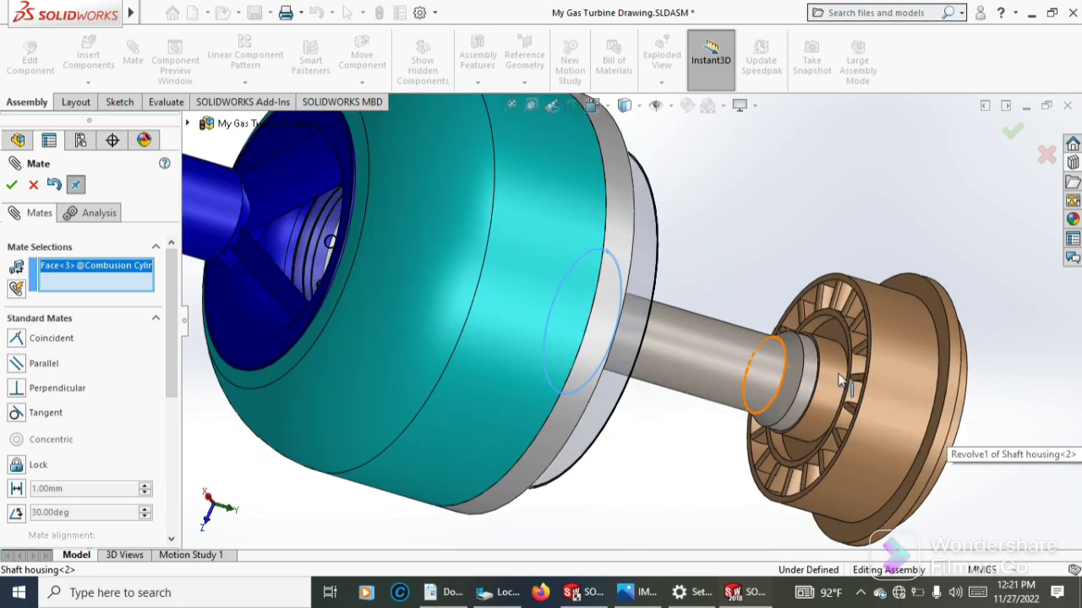
pyautogui.scroll(-2, 839, 378)
pyautogui.scroll(-3, 782, 338)
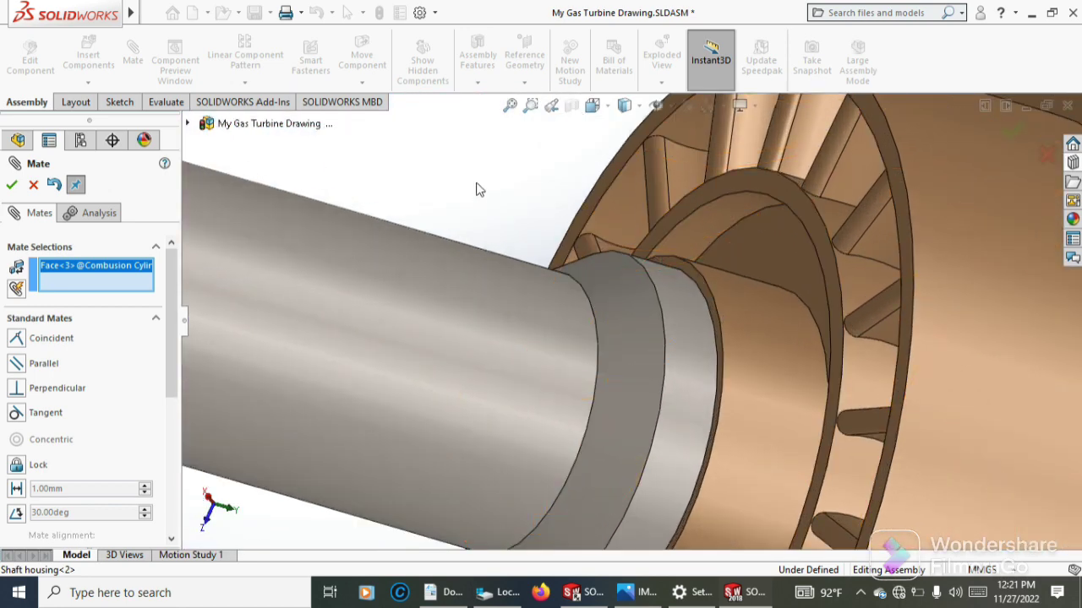
pyautogui.click(787, 259)
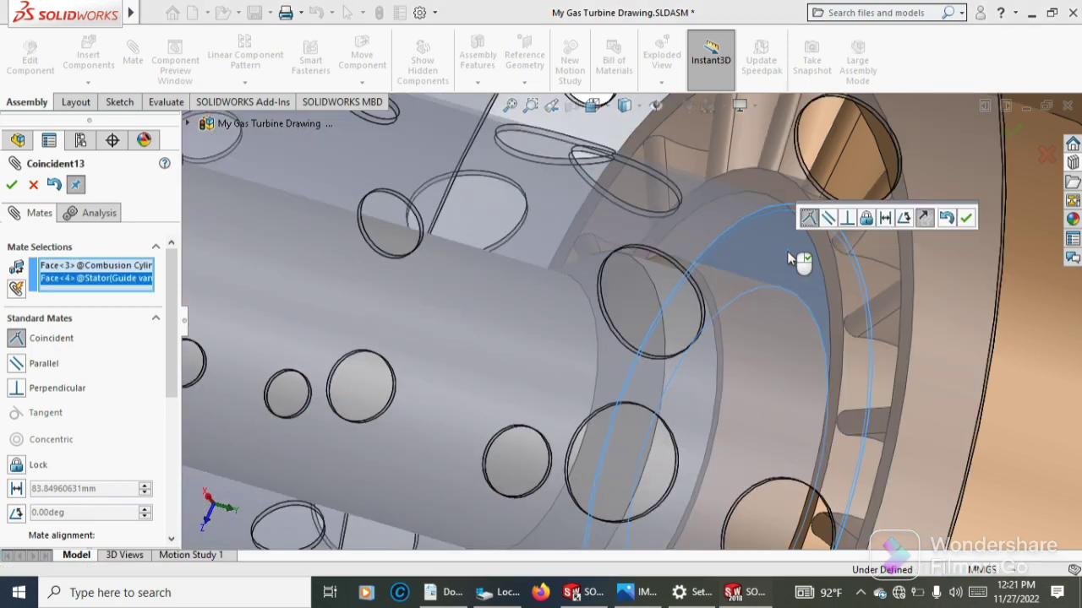
pyautogui.scroll(3, 787, 258)
pyautogui.scroll(2, 778, 253)
pyautogui.scroll(2, 767, 250)
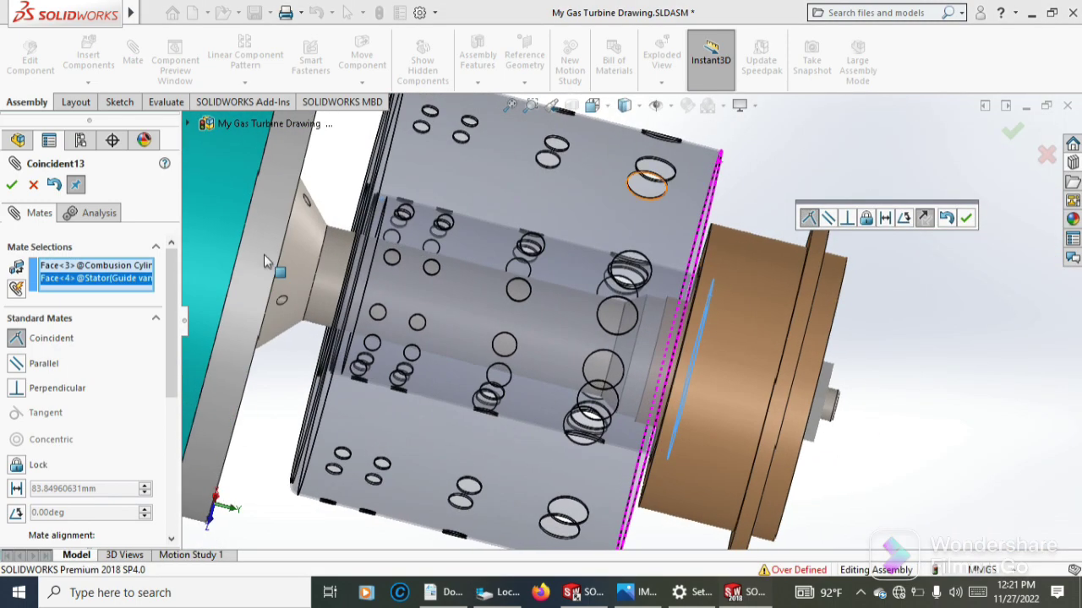
pyautogui.click(12, 186)
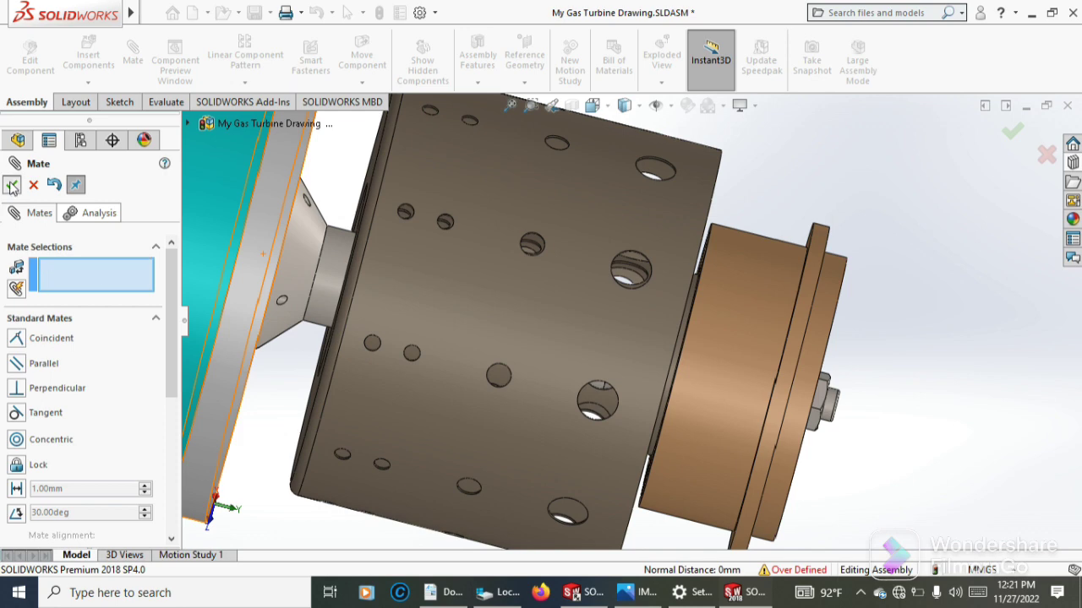
pyautogui.press('Escape')
pyautogui.scroll(2, 477, 240)
pyautogui.scroll(2, 481, 241)
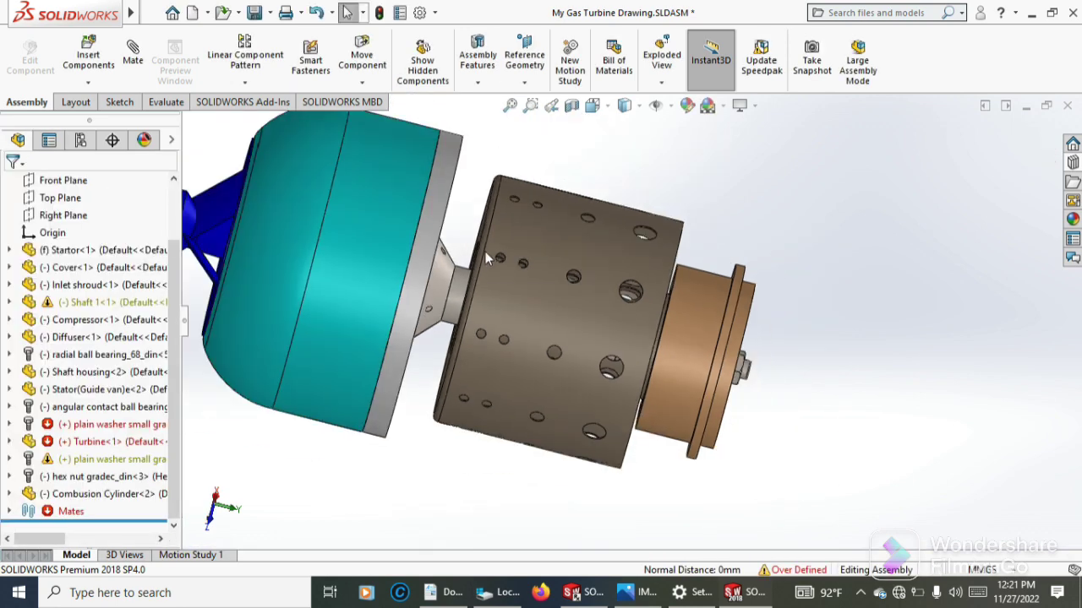
pyautogui.scroll(2, 487, 240)
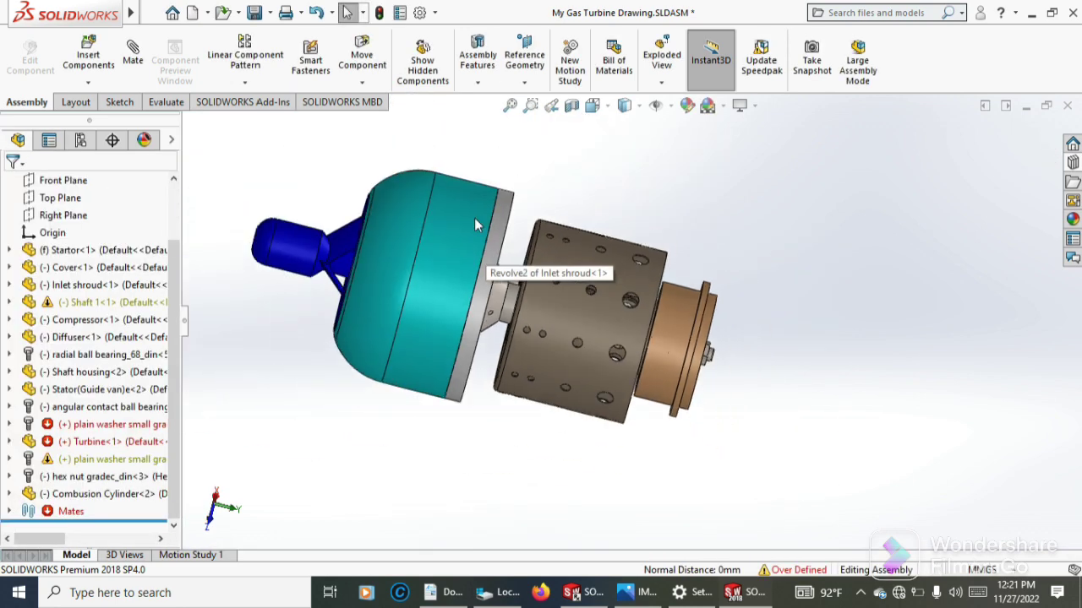
# Insert Evaporator.SLDPRT and place it beyond the shaft housing
pyautogui.click(74, 89)
pyautogui.click(105, 102)
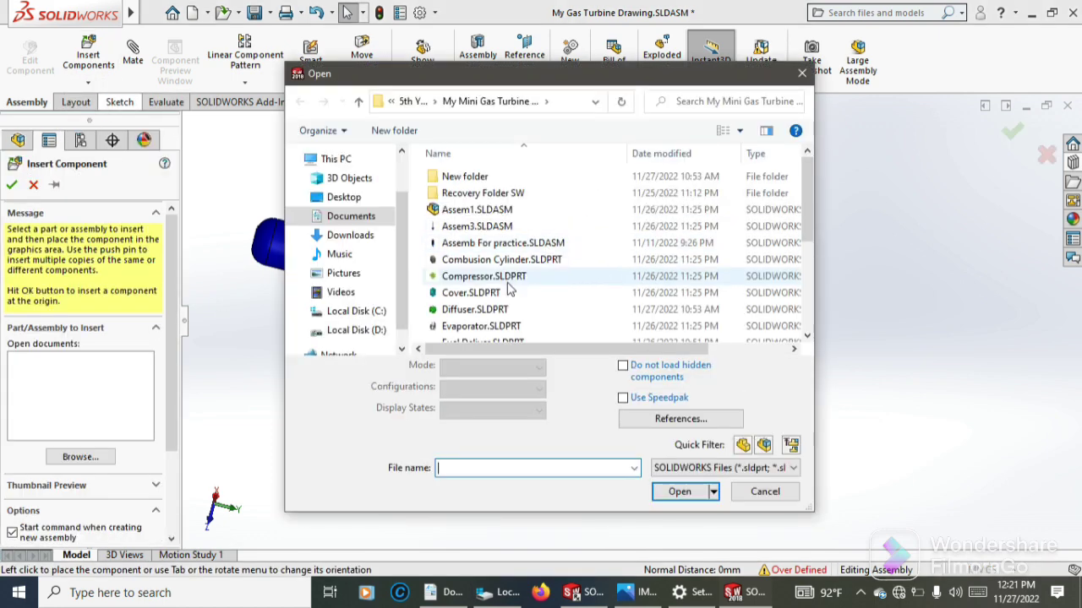
pyautogui.click(486, 326)
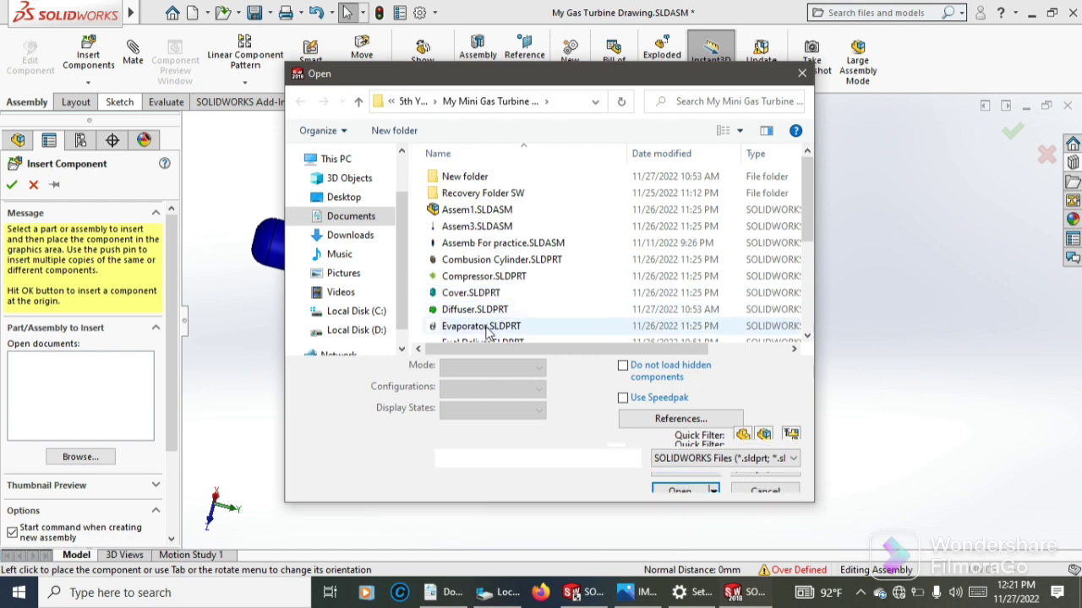
pyautogui.click(680, 467)
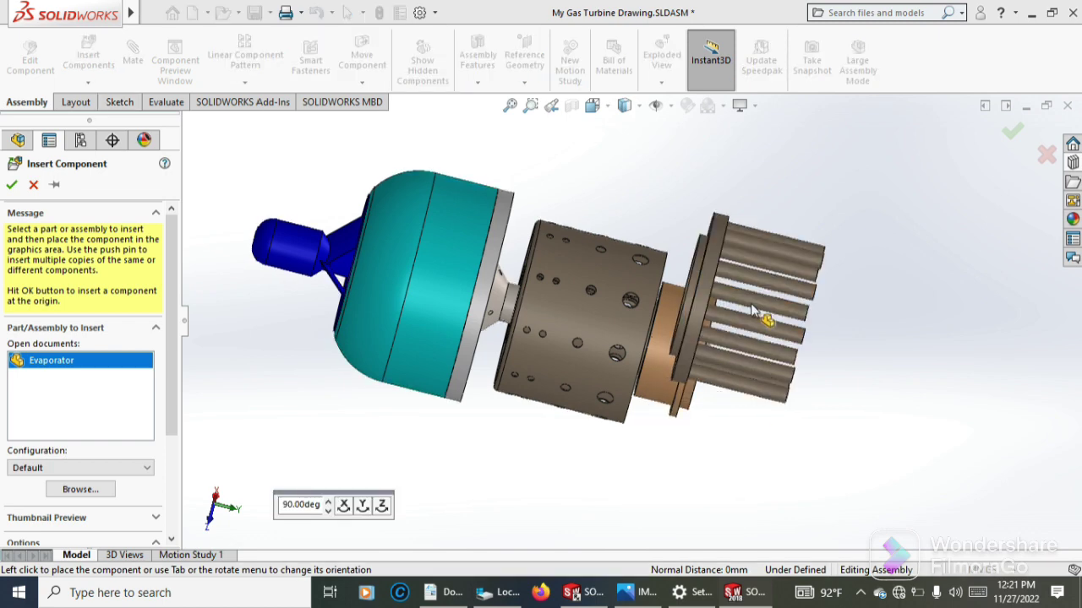
pyautogui.click(747, 335)
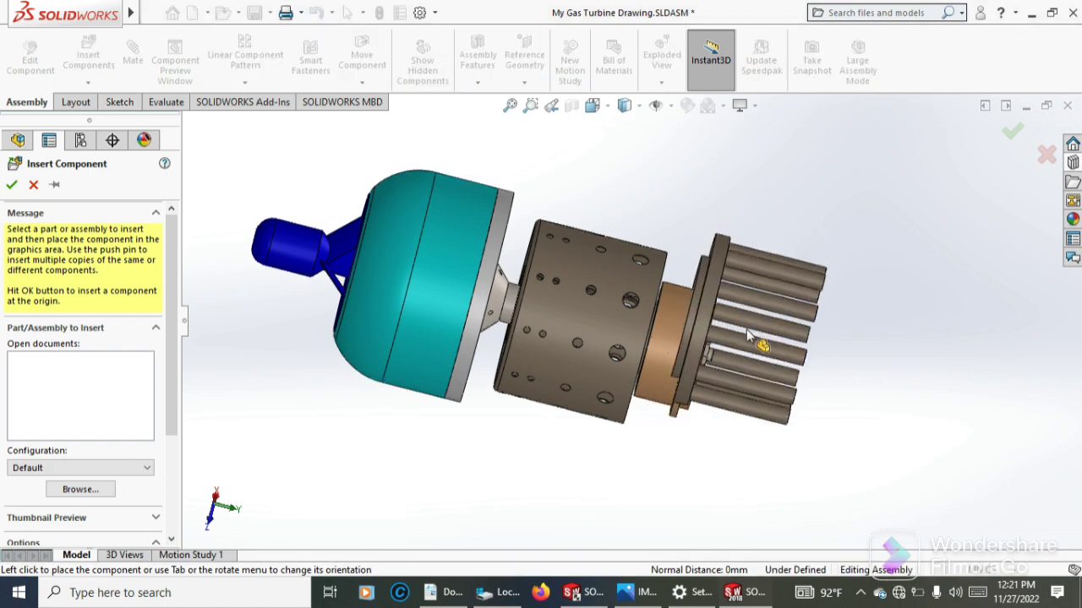
# Rotate the Evaporator with Move with Triad so its tubes run along the turbine axis
pyautogui.rightClick(706, 302)
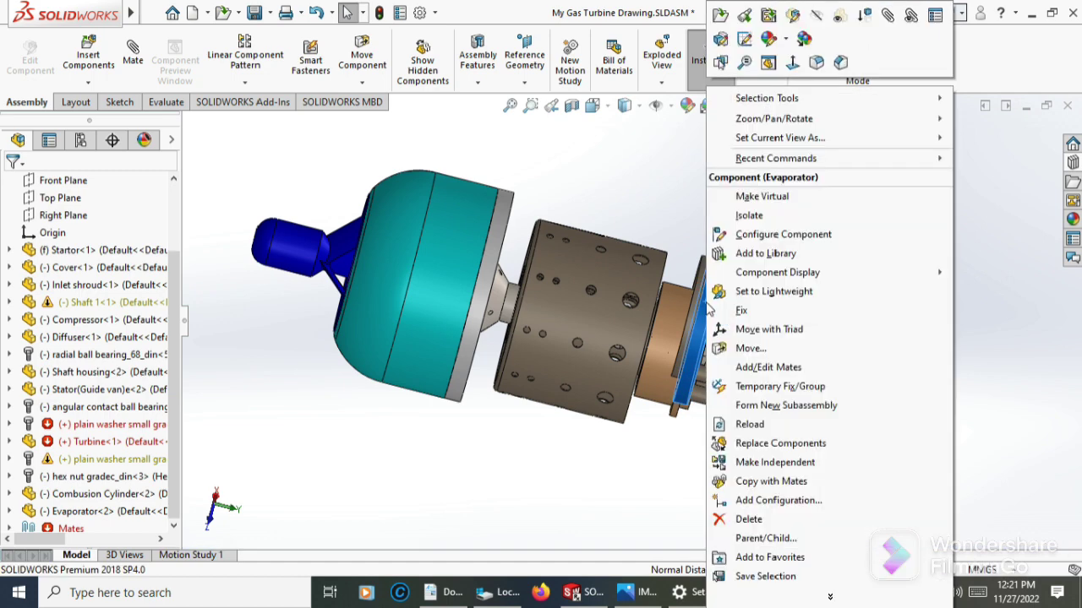
pyautogui.click(792, 332)
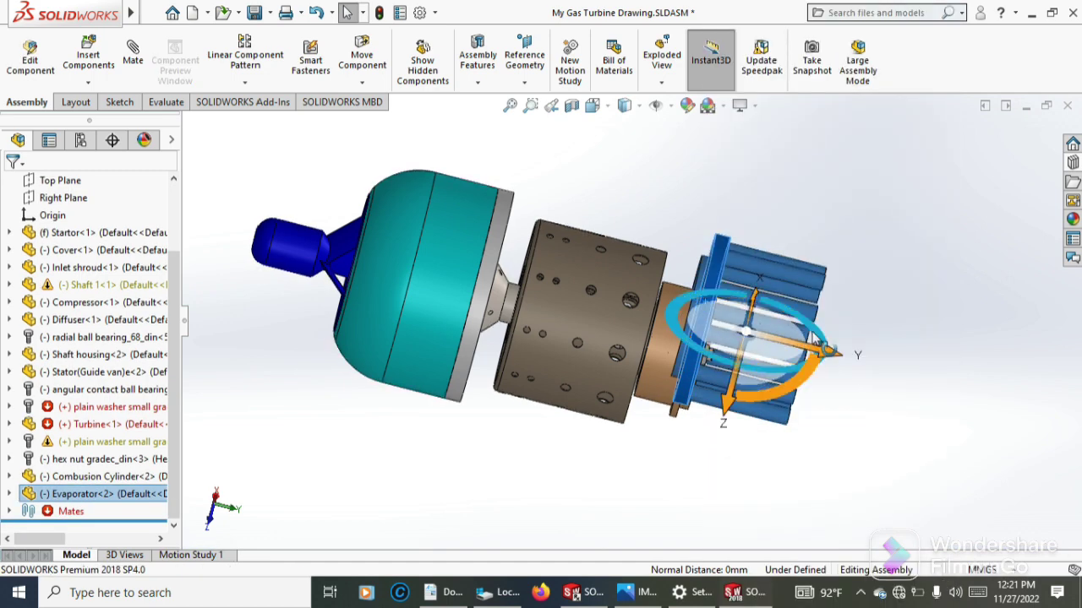
pyautogui.moveTo(815, 342); pyautogui.dragTo(657, 343)
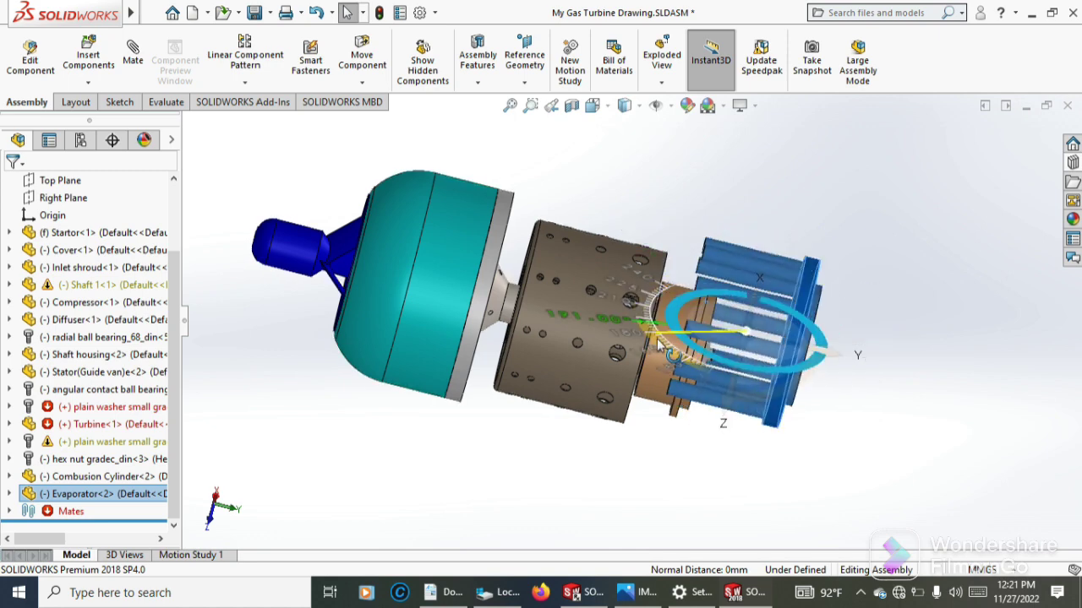
pyautogui.click(680, 188)
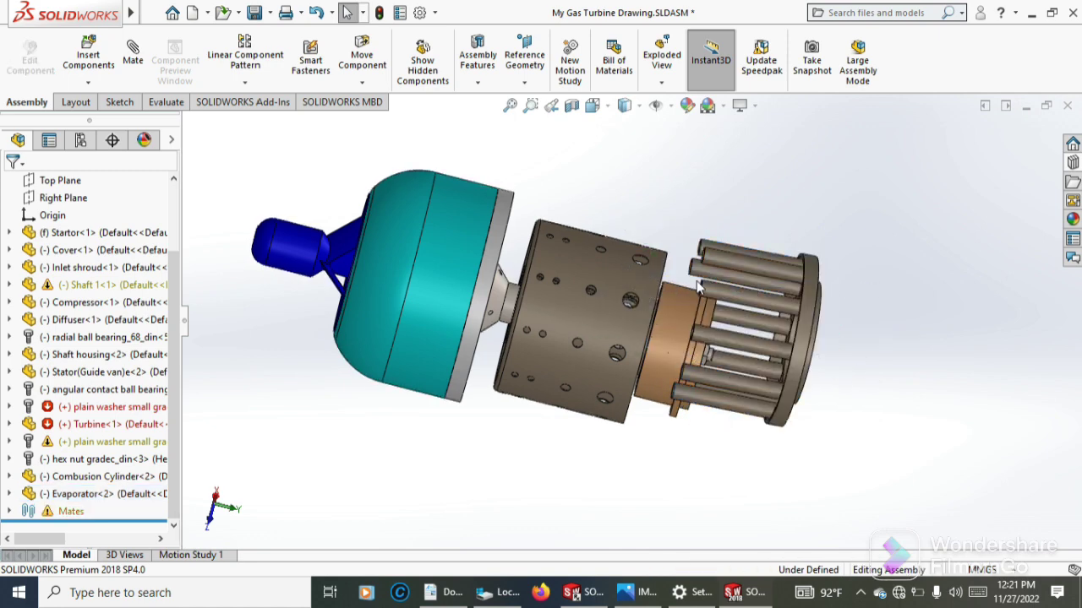
pyautogui.scroll(-2, 696, 284)
pyautogui.scroll(-2, 661, 285)
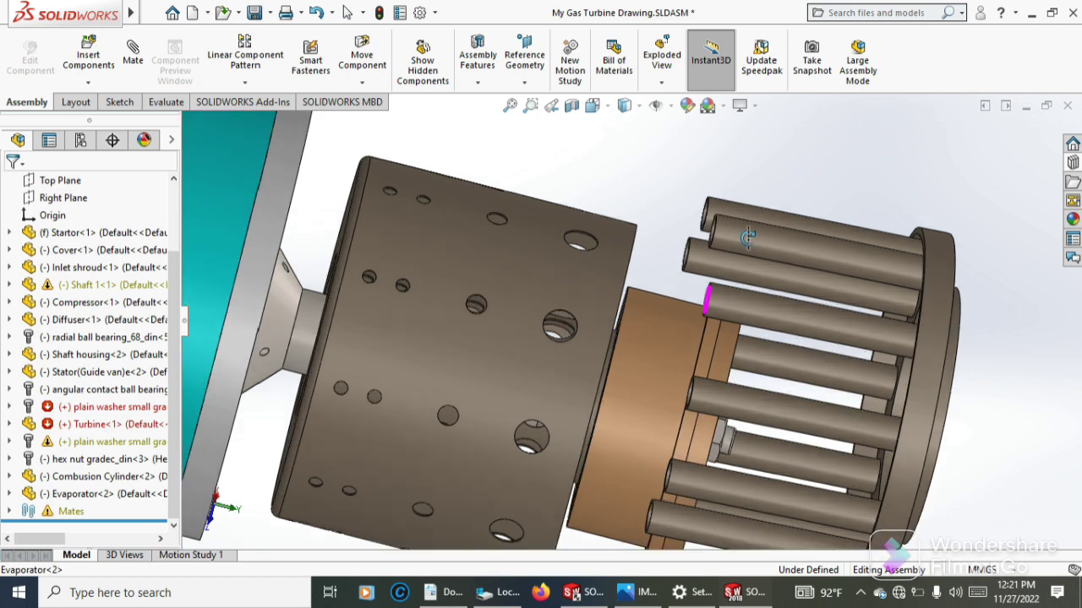
# Mate the Evaporator face concentric with the stator guide vane face
pyautogui.click(135, 61)
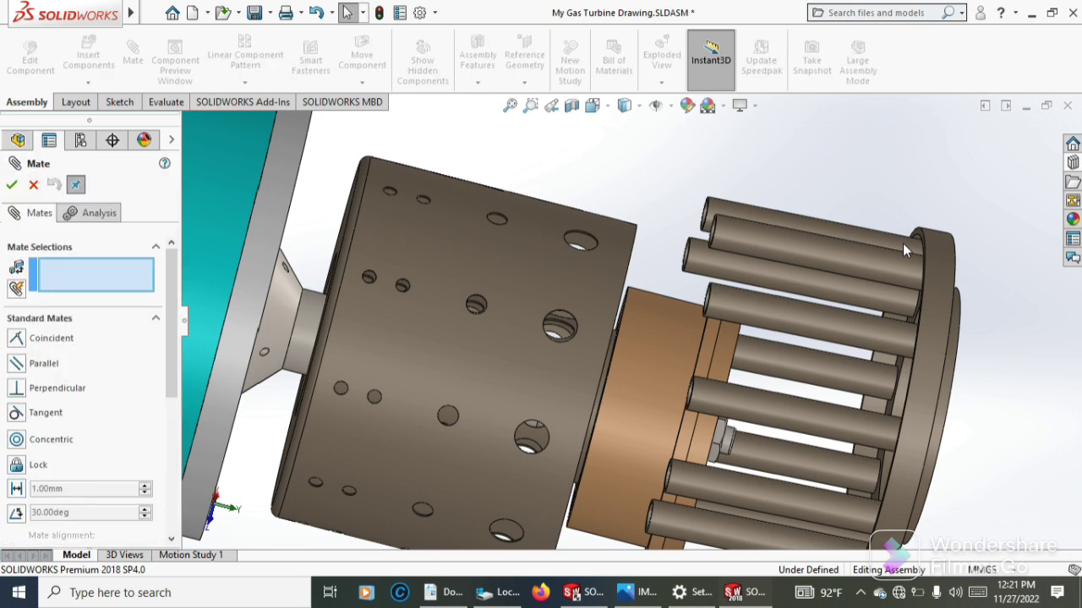
pyautogui.click(935, 323)
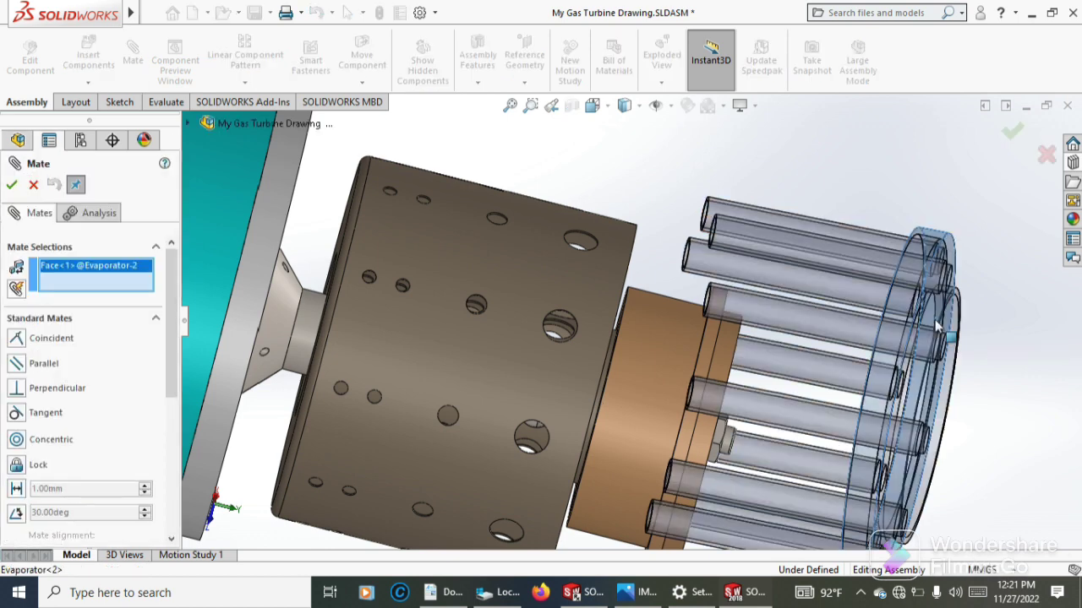
pyautogui.click(663, 364)
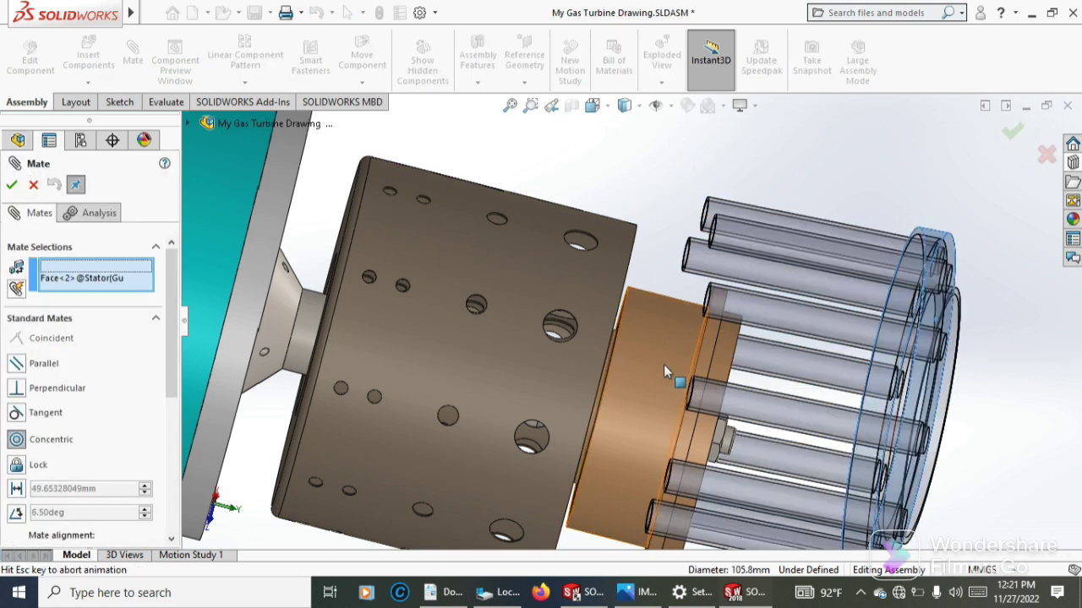
pyautogui.scroll(2, 661, 358)
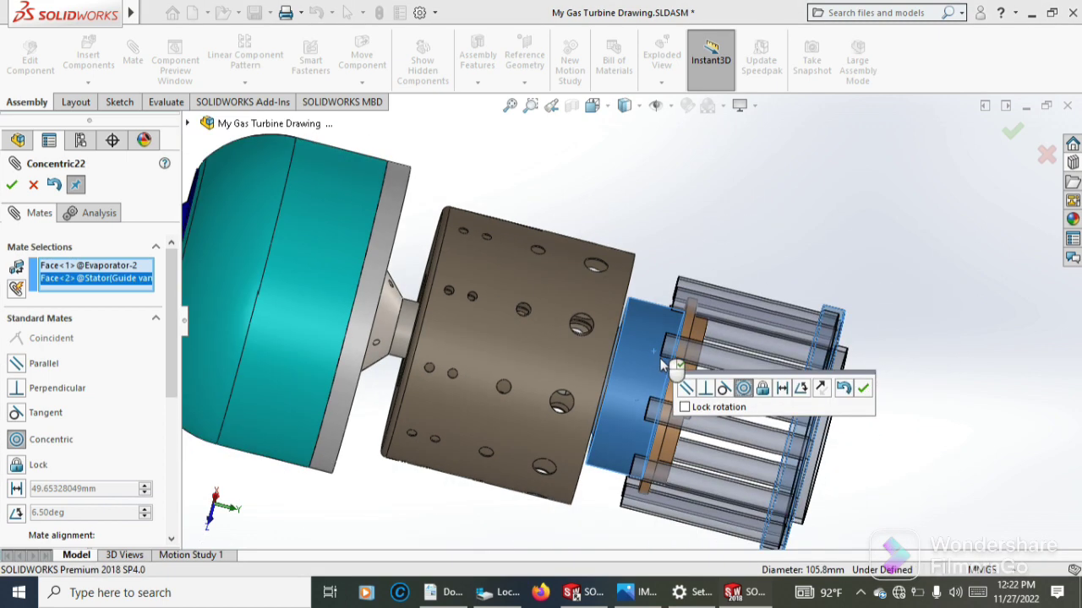
pyautogui.click(11, 186)
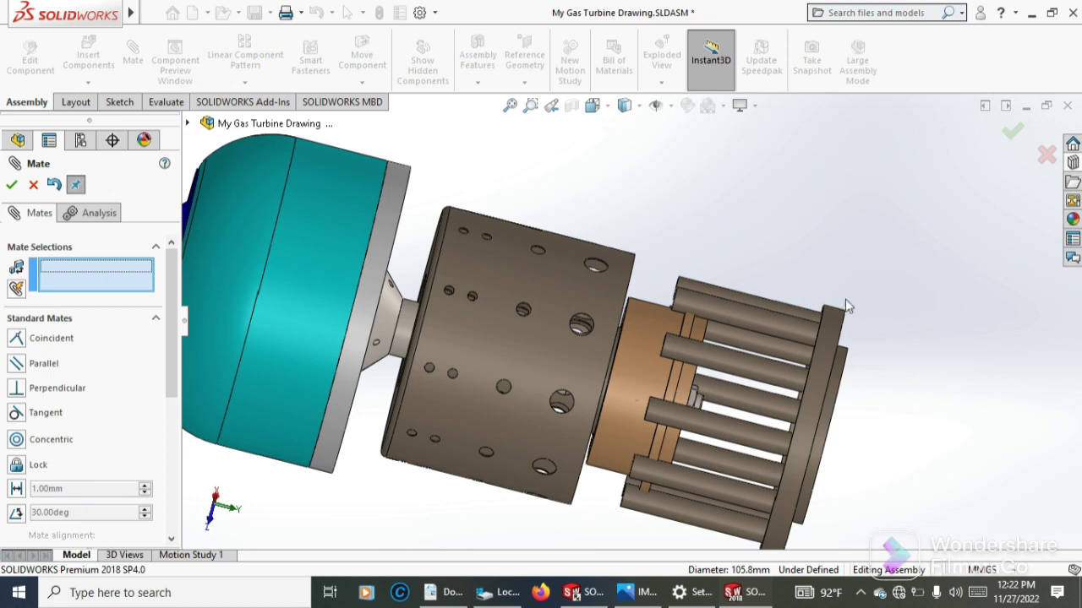
# Add a coincident mate between an Evaporator face and the Combustion Cylinder's edge
pyautogui.moveTo(852, 317); pyautogui.dragTo(799, 355, button='middle')
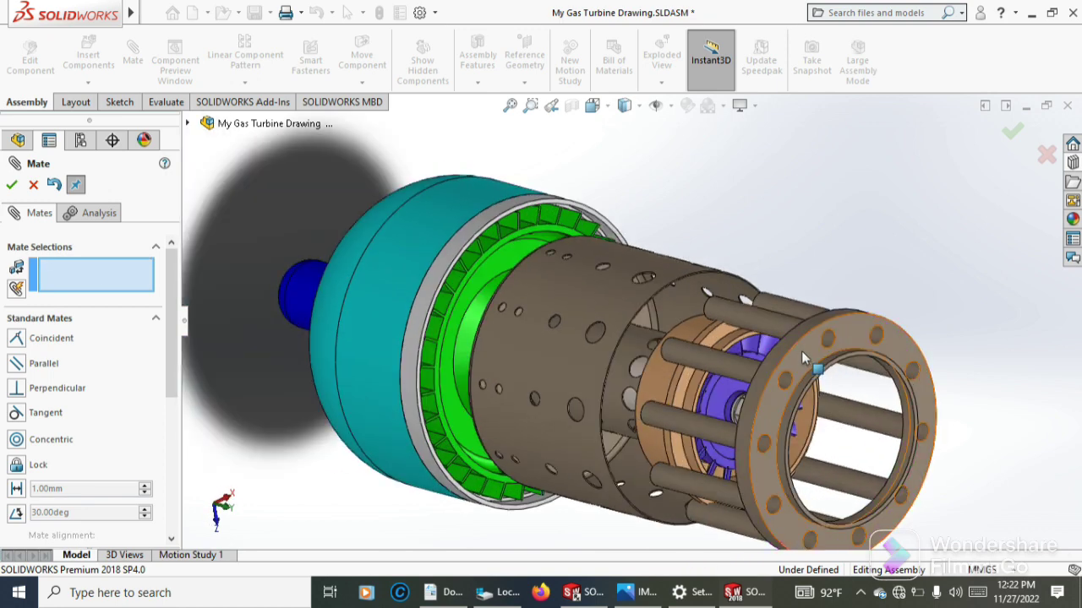
pyautogui.scroll(-2, 800, 356)
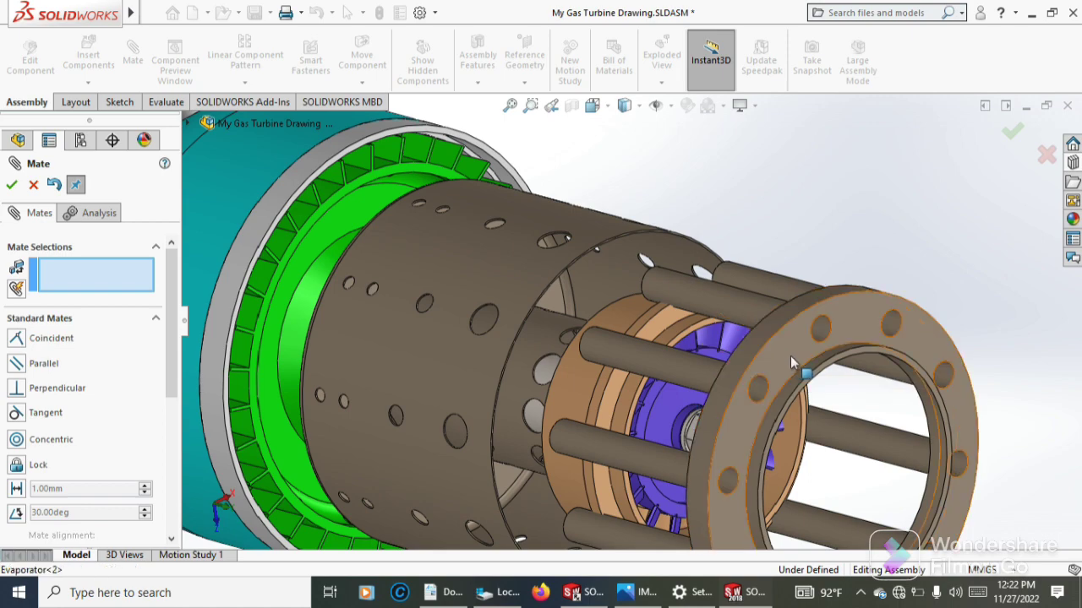
pyautogui.click(790, 355)
pyautogui.scroll(-6, 549, 295)
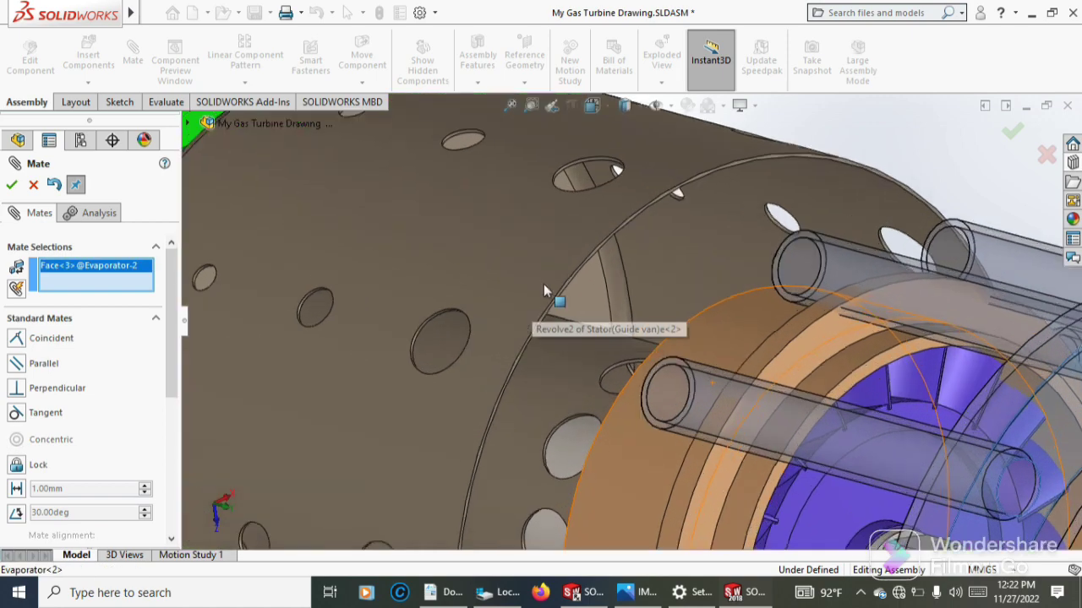
pyautogui.scroll(-3, 561, 289)
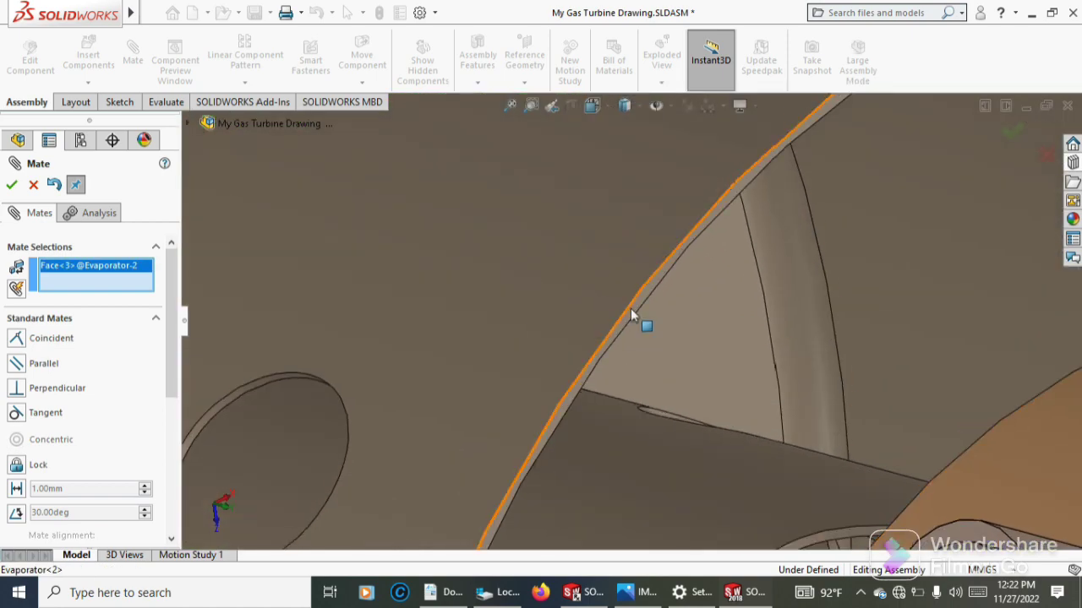
pyautogui.click(632, 316)
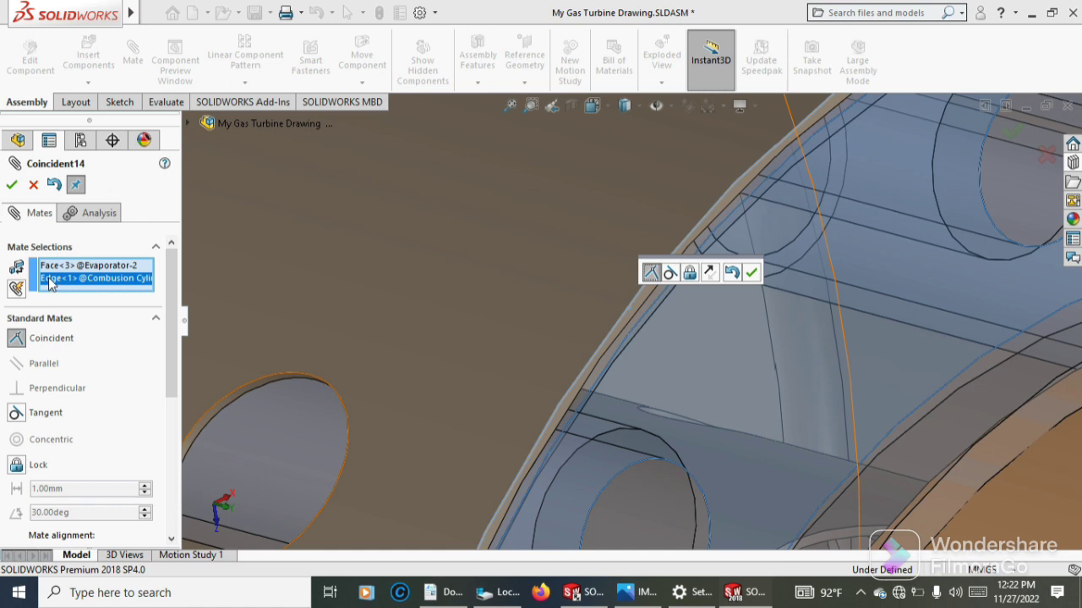
pyautogui.press('f')
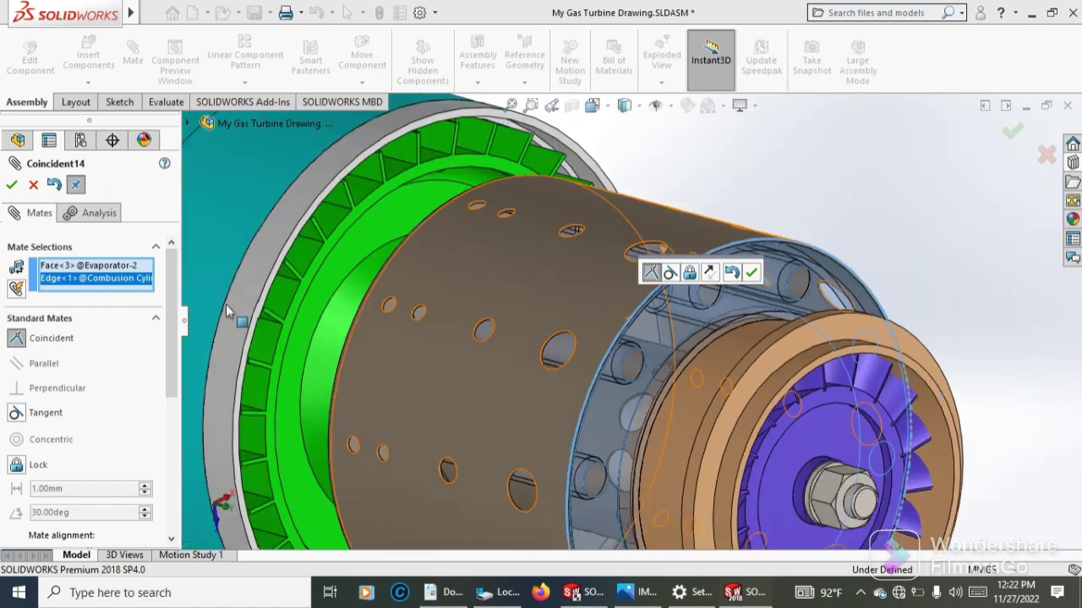
pyautogui.click(11, 186)
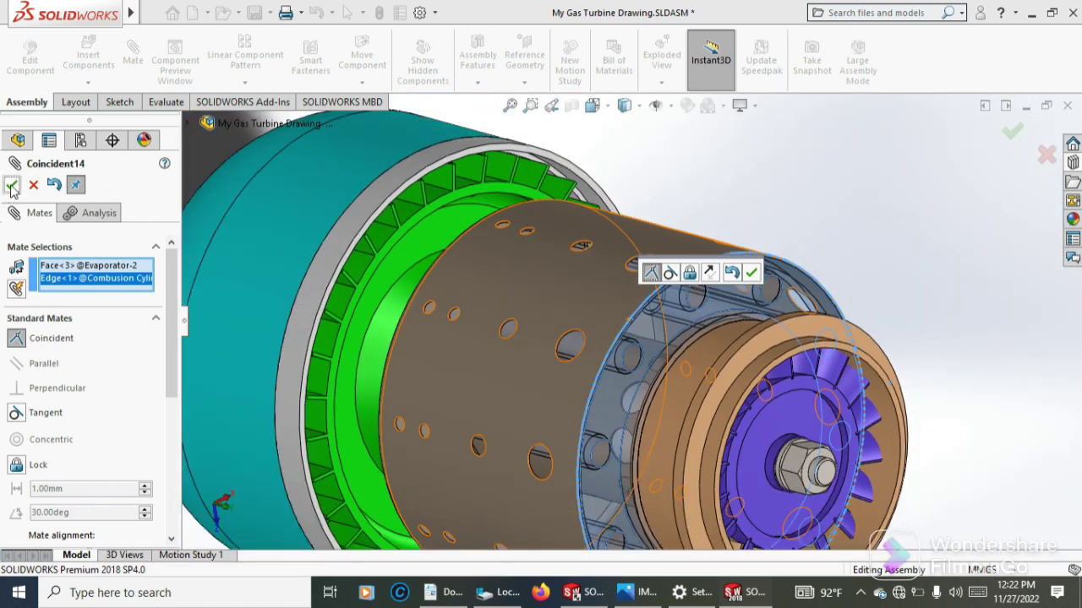
pyautogui.press('f')
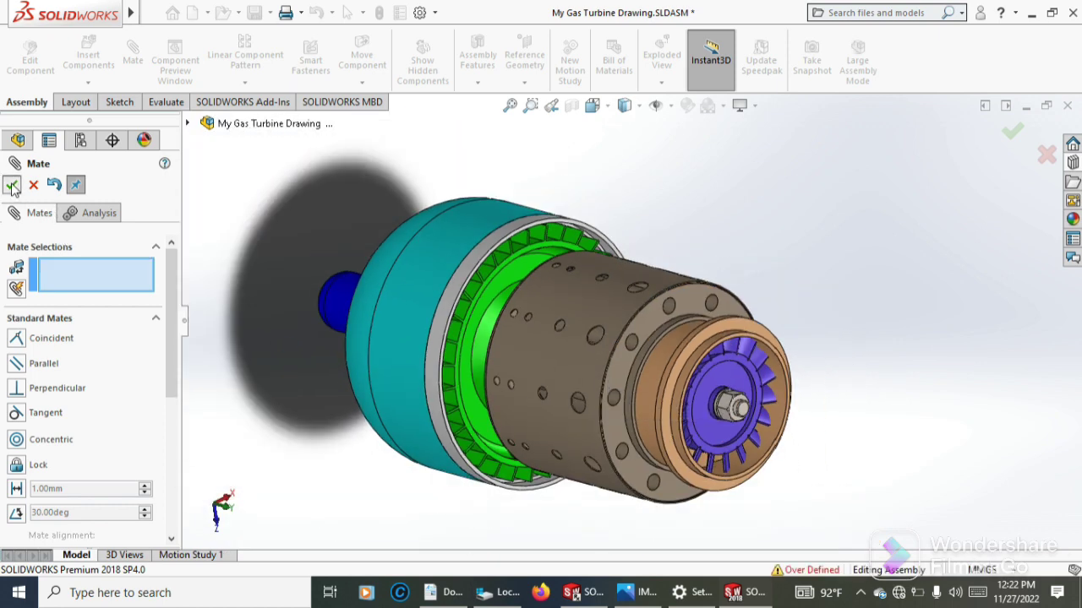
# Close the Mate PropertyManager and orbit the turbine to inspect its side and rear
pyautogui.press('Escape')
pyautogui.scroll(2, 654, 386)
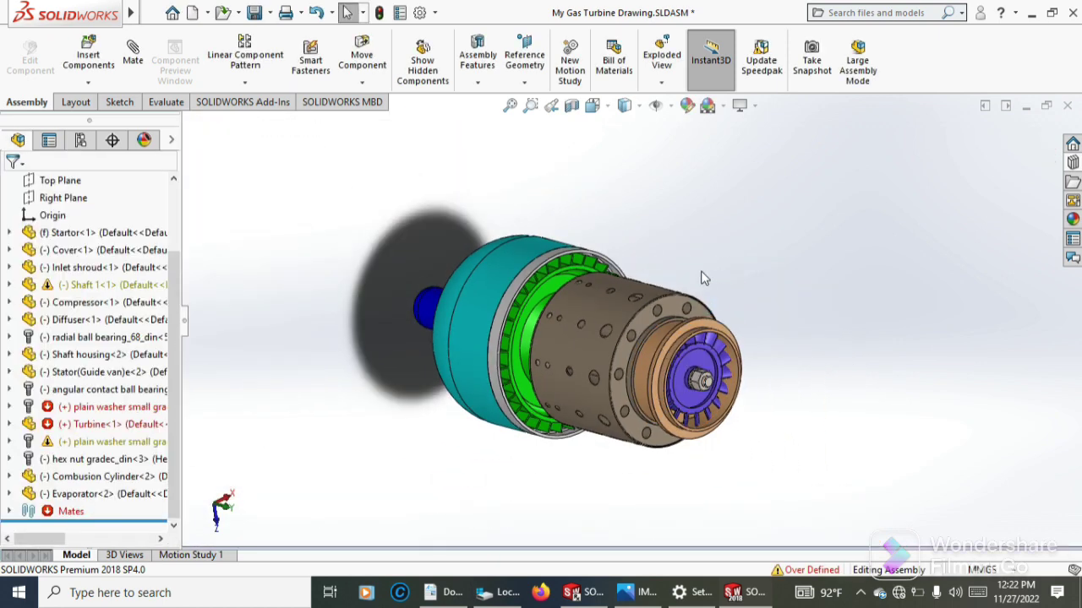
pyautogui.moveTo(740, 272); pyautogui.dragTo(756, 300, button='middle')
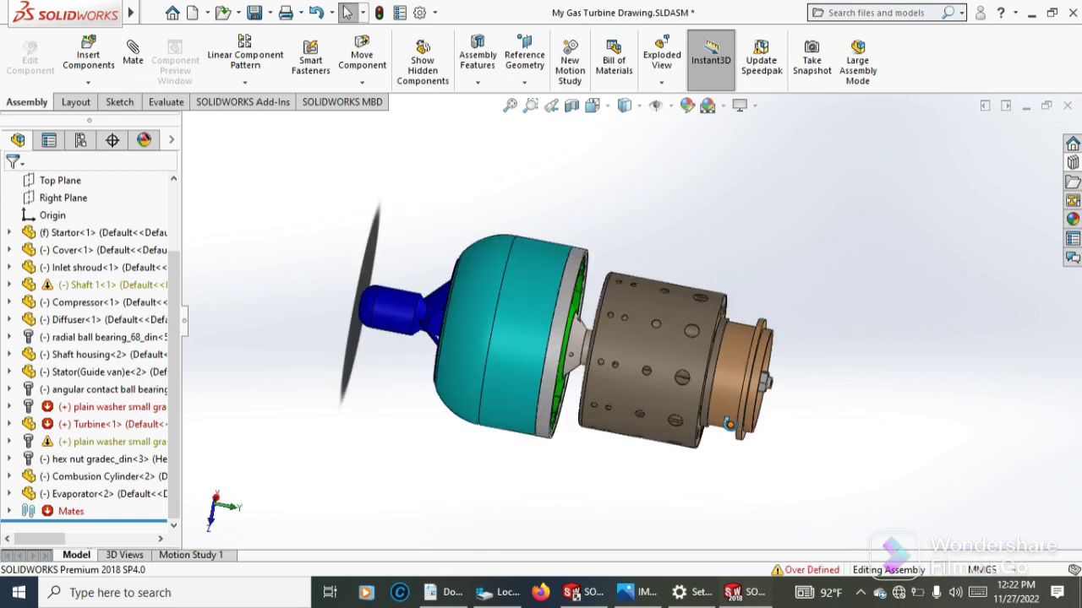
pyautogui.scroll(-3, 728, 424)
pyautogui.moveTo(844, 286); pyautogui.dragTo(843, 321, button='middle')
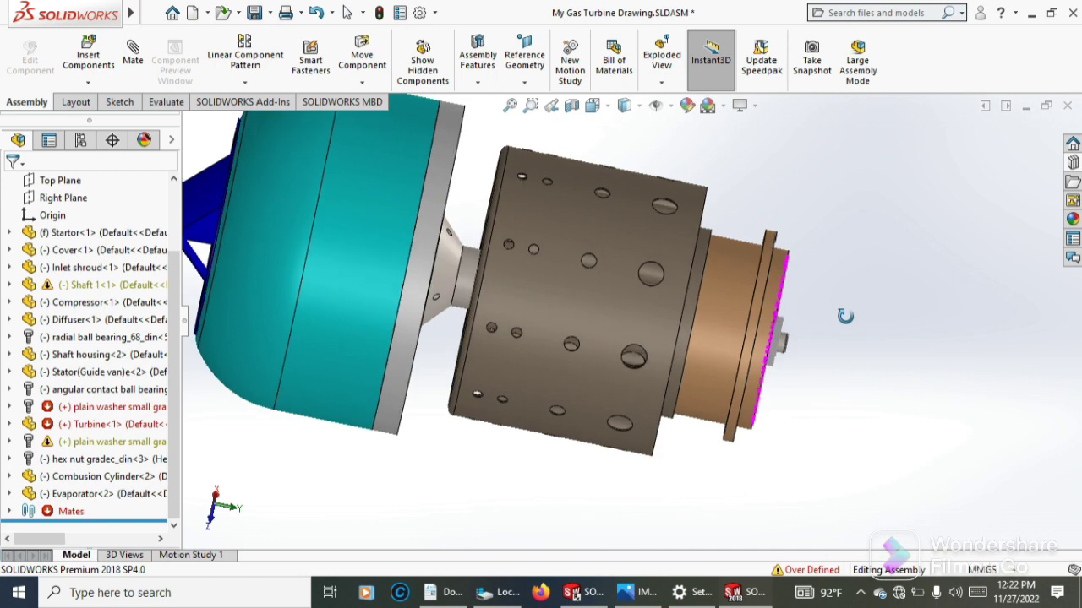
# Insert Fuel Deliver.SLDPRT and place it near the evaporator end of the assembly
pyautogui.click(88, 82)
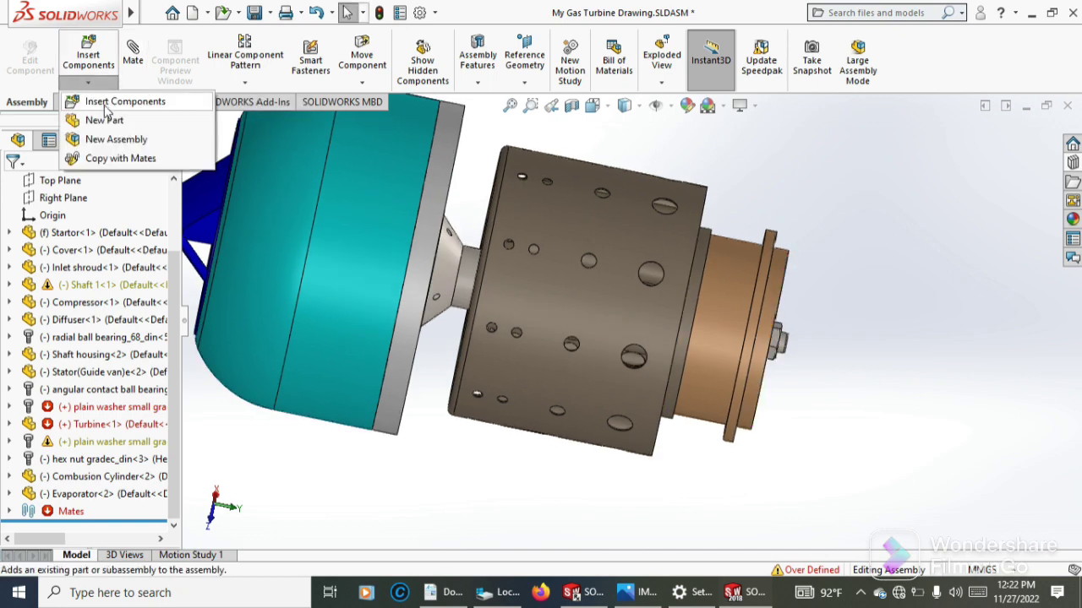
pyautogui.click(105, 103)
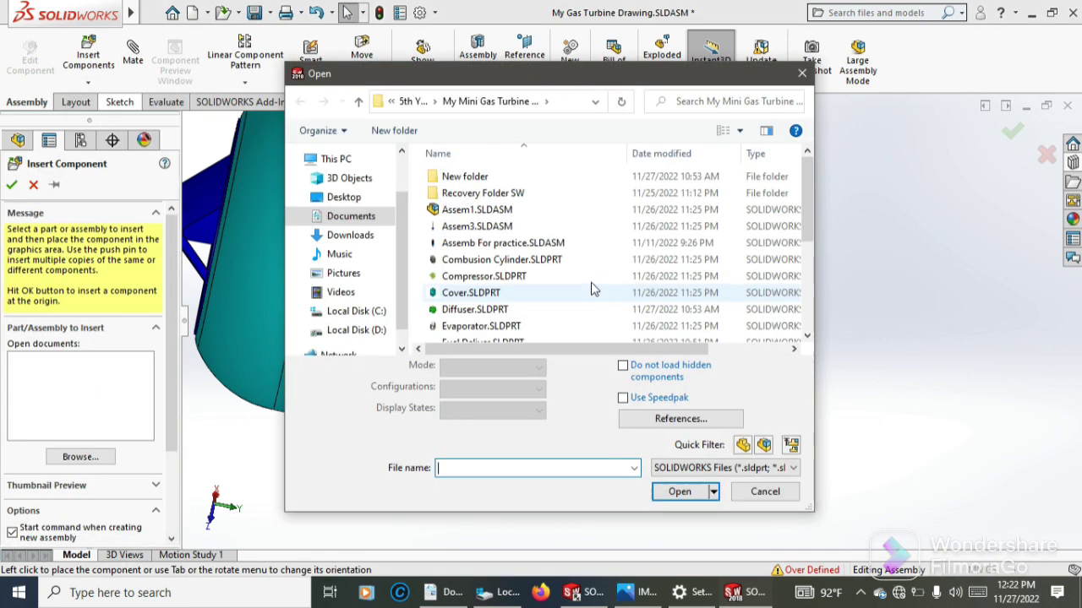
pyautogui.scroll(-1, 485, 312)
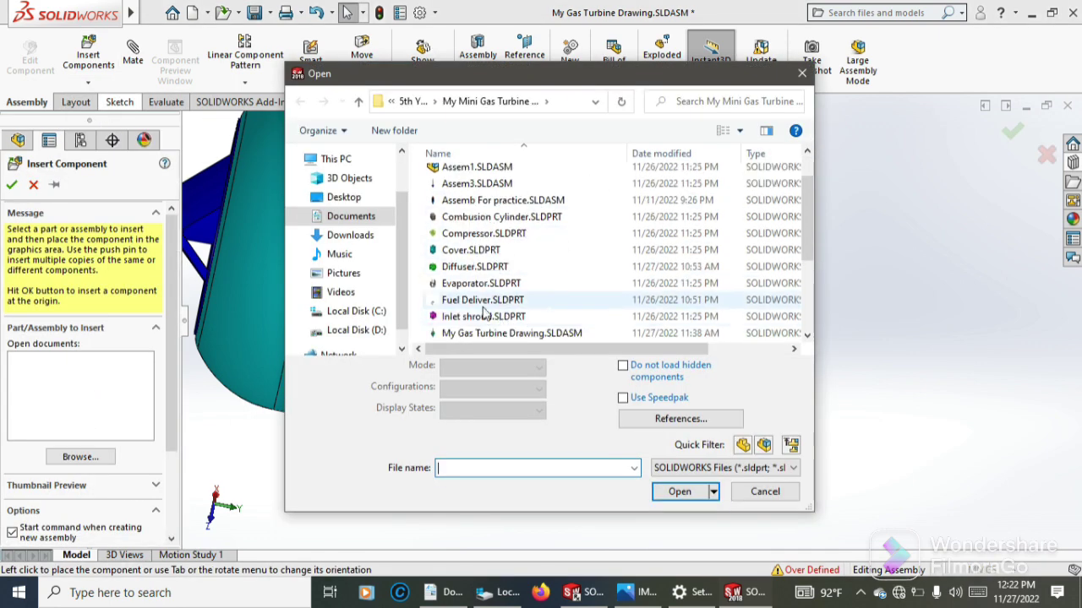
pyautogui.click(477, 304)
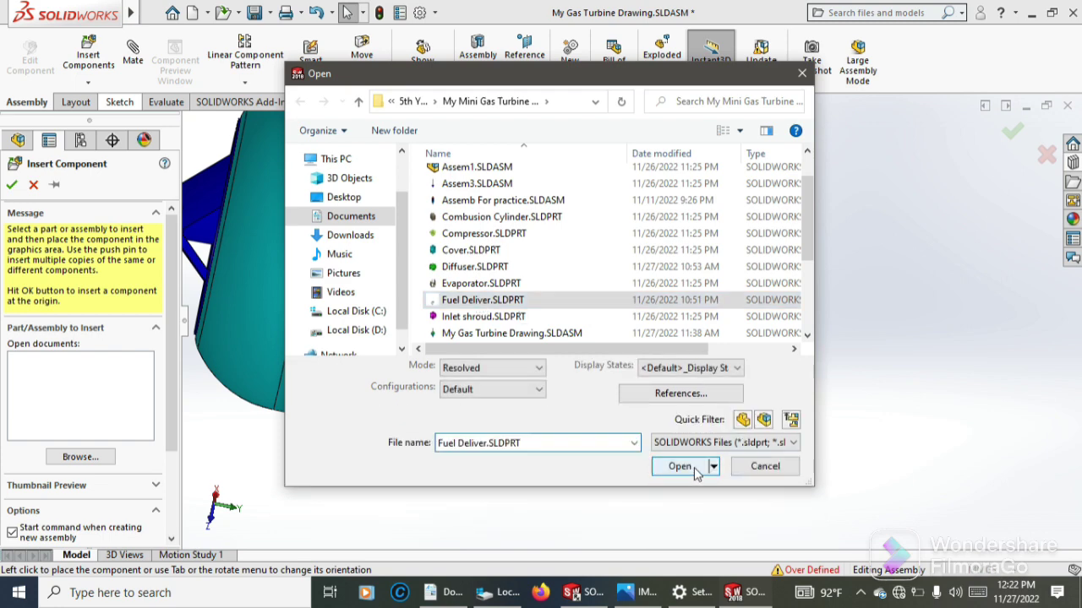
pyautogui.press('Return')
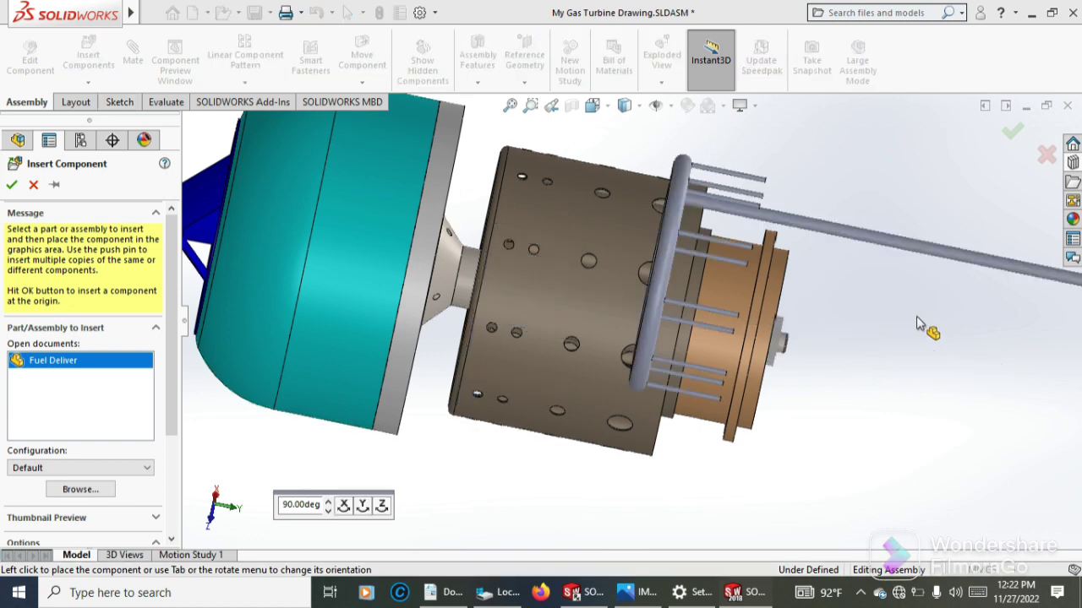
pyautogui.click(993, 369)
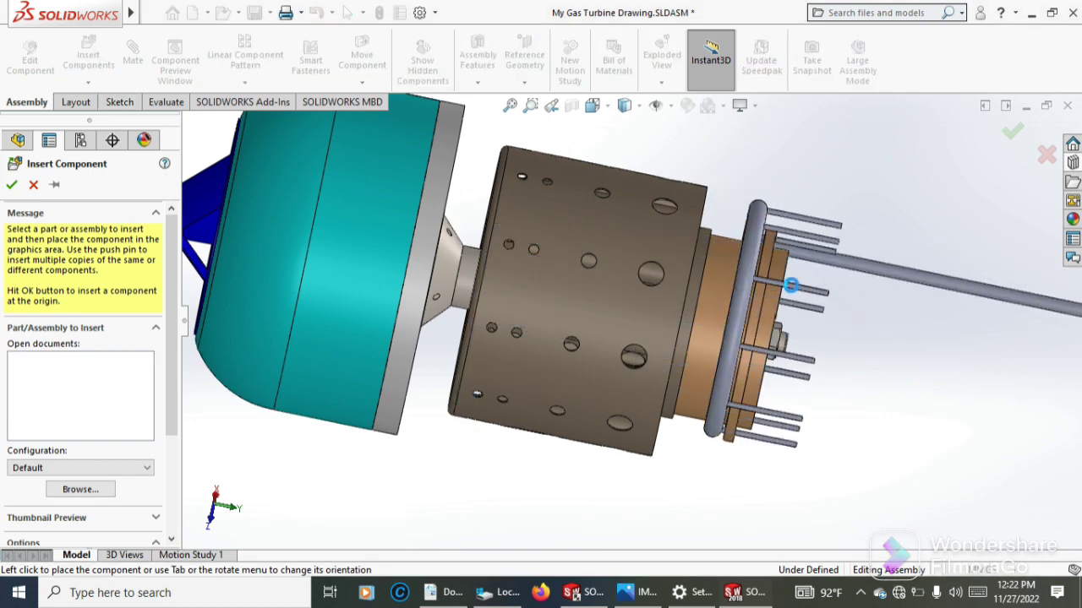
# Rotate Fuel Deliver<1> with the Move with Triad ring so its feed tube points toward the combustion cylinder
pyautogui.click(747, 287)
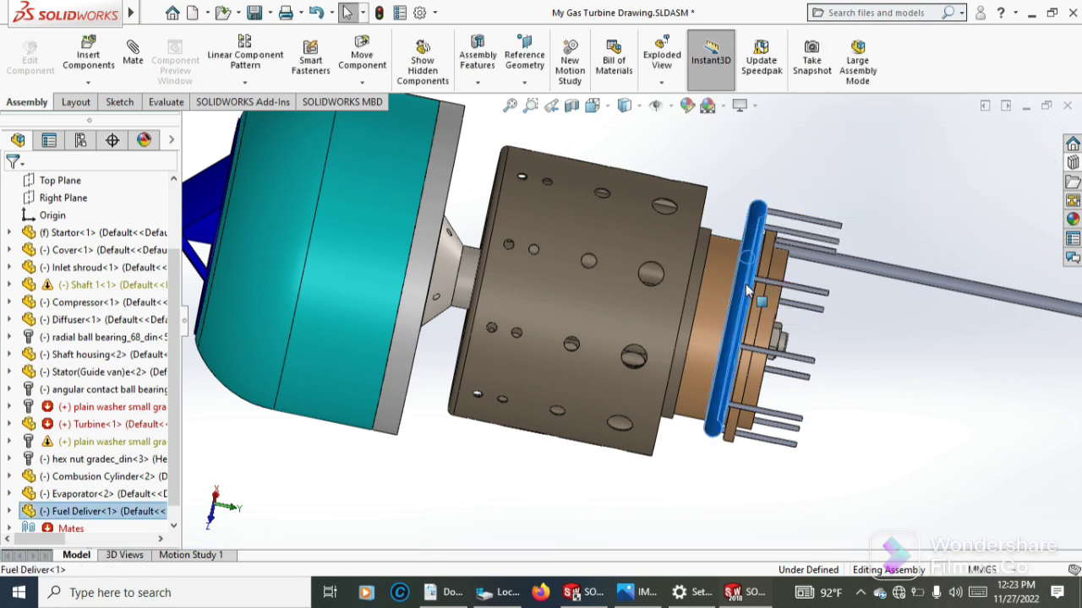
pyautogui.rightClick(747, 287)
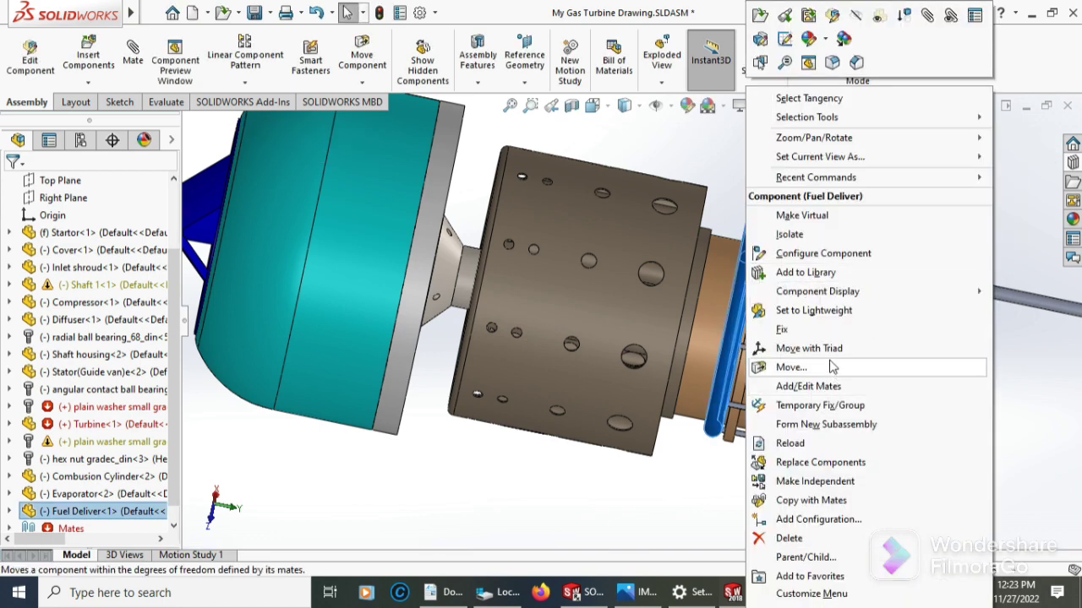
pyautogui.click(834, 348)
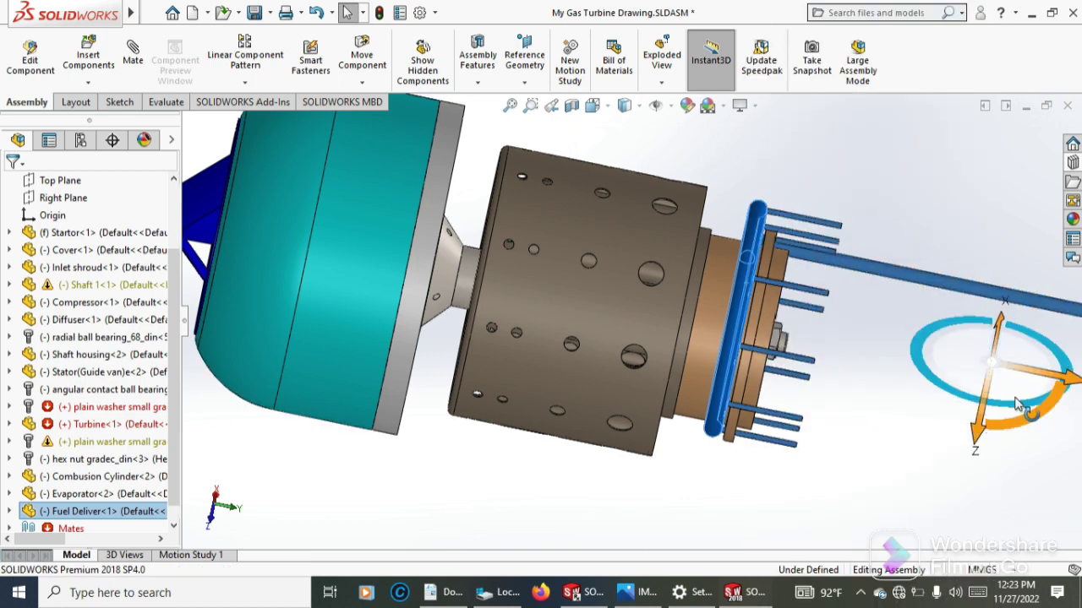
pyautogui.moveTo(1007, 400)
pyautogui.mouseDown()
pyautogui.moveTo(641, 332)
pyautogui.moveTo(961, 315)
pyautogui.mouseUp()
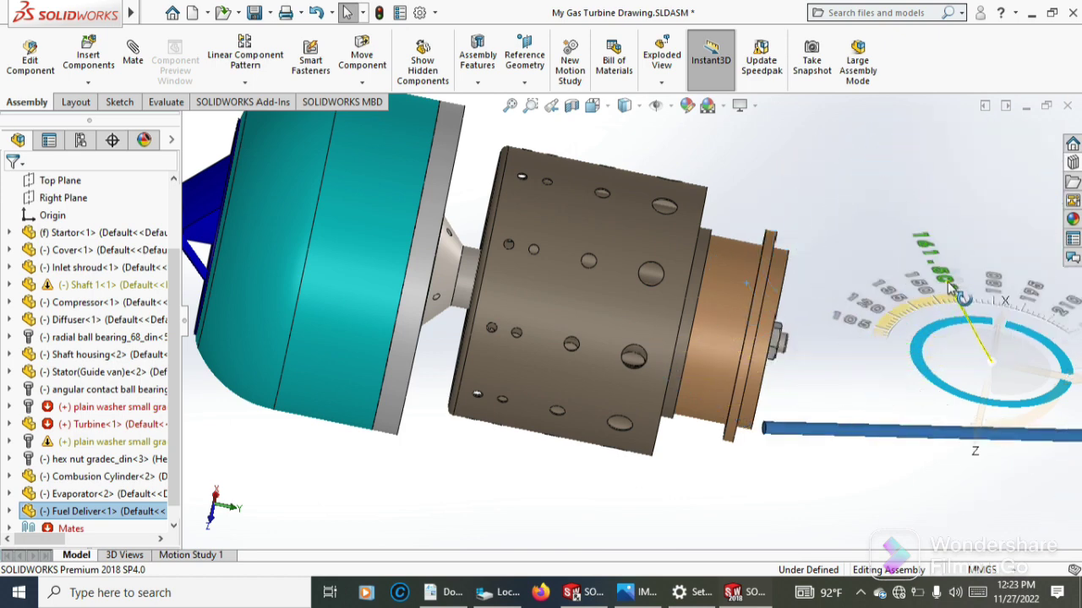
pyautogui.press('f')
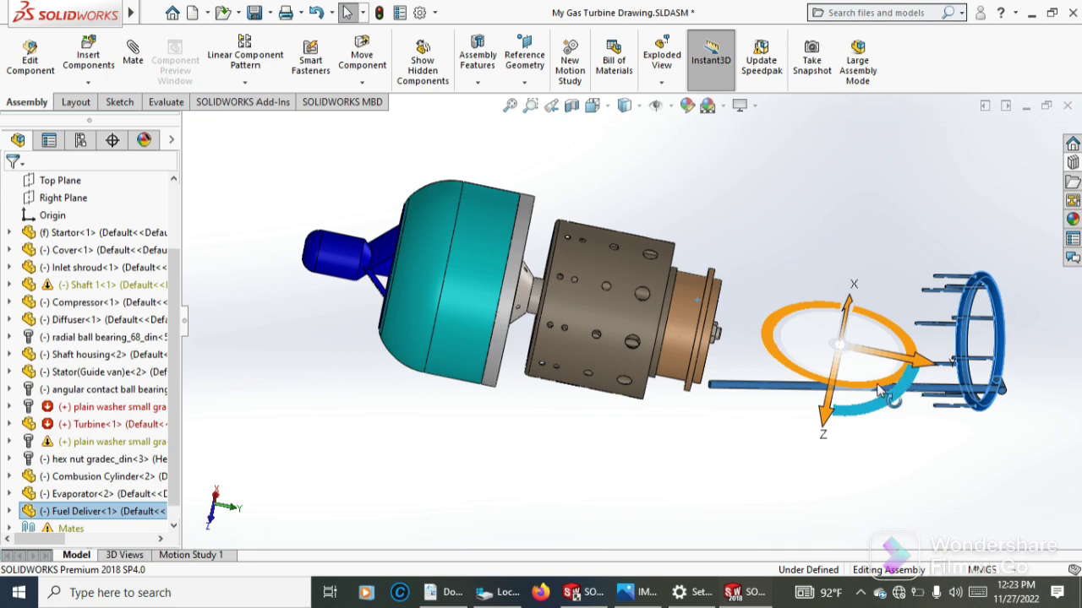
pyautogui.moveTo(875, 391); pyautogui.dragTo(878, 397)
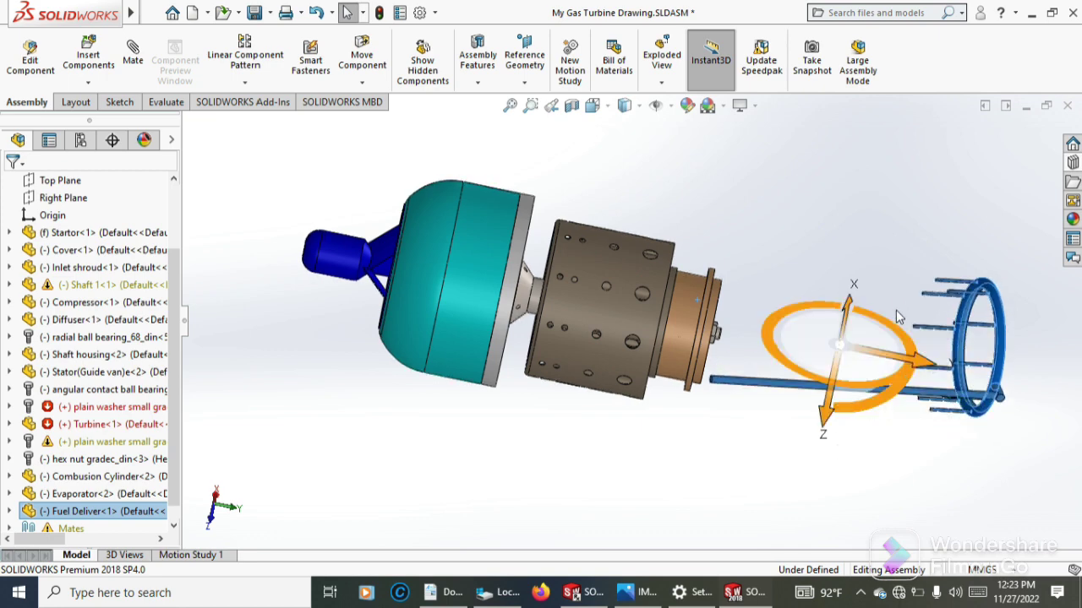
pyautogui.scroll(-1, 894, 316)
pyautogui.click(895, 292)
pyautogui.scroll(-2, 958, 357)
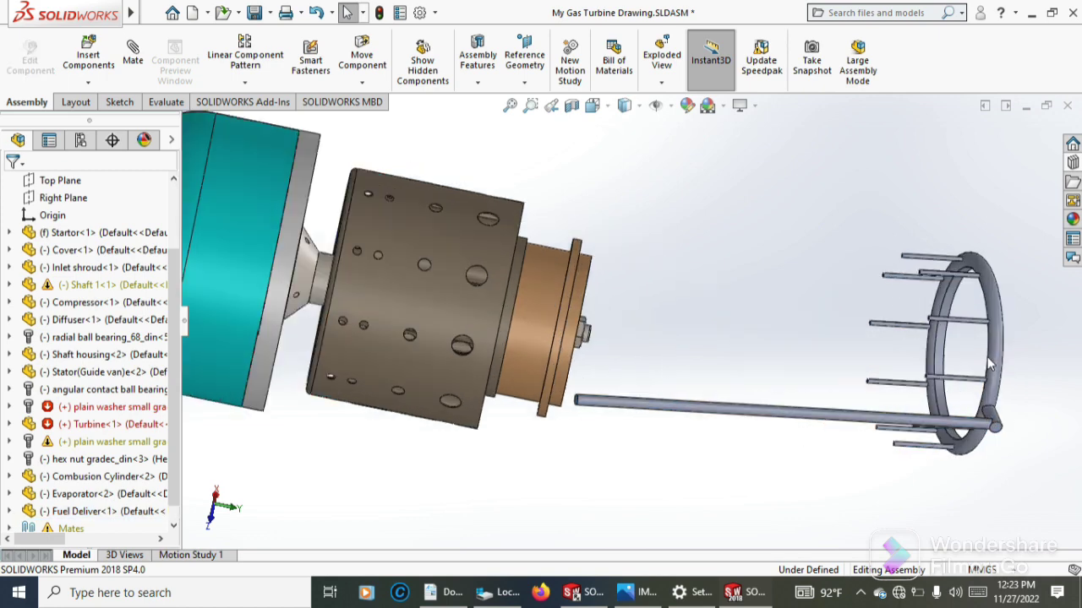
pyautogui.scroll(-2, 985, 362)
pyautogui.scroll(-1, 962, 342)
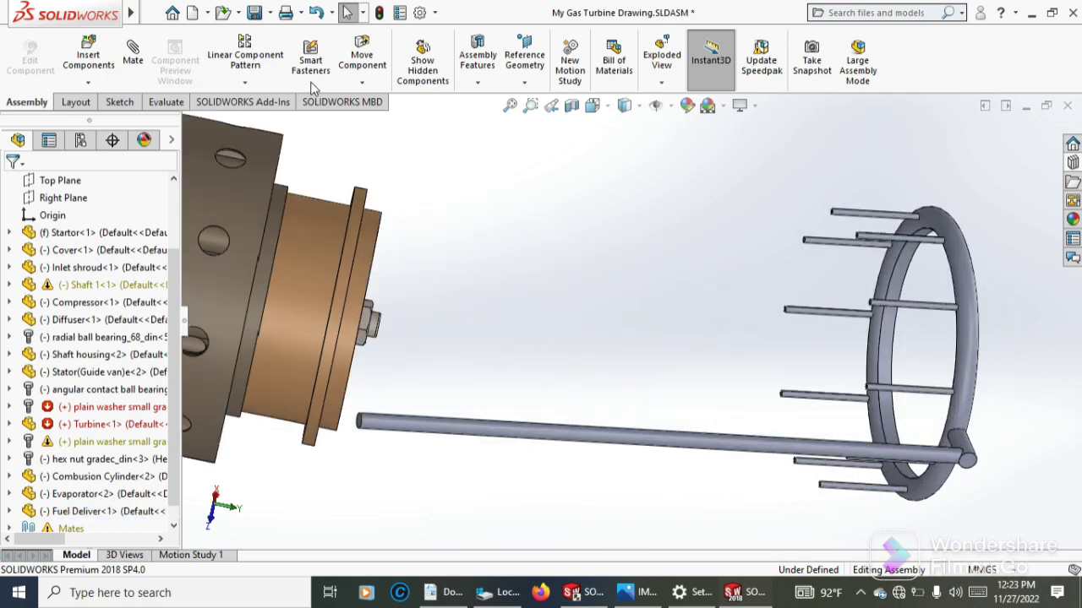
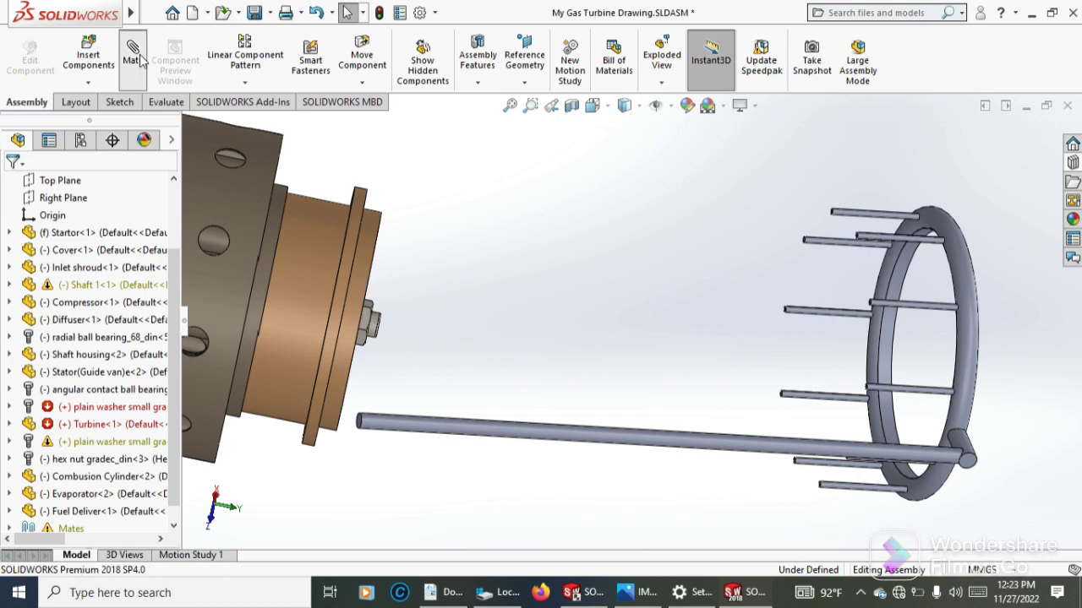
# Mate the fuel delivery ring concentric with the stator guide vane
pyautogui.click(885, 367)
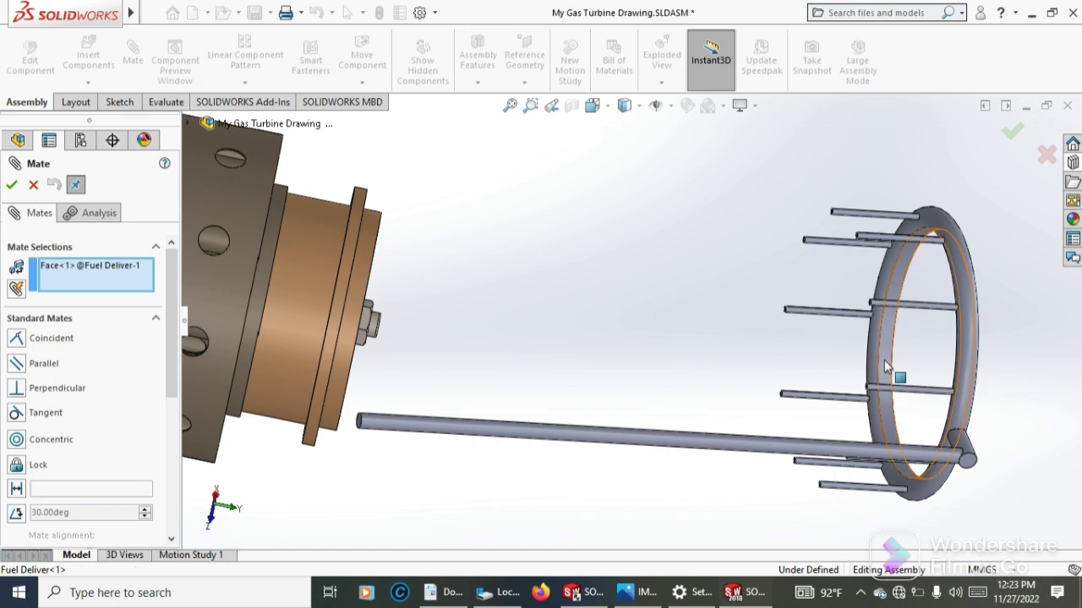
pyautogui.click(303, 251)
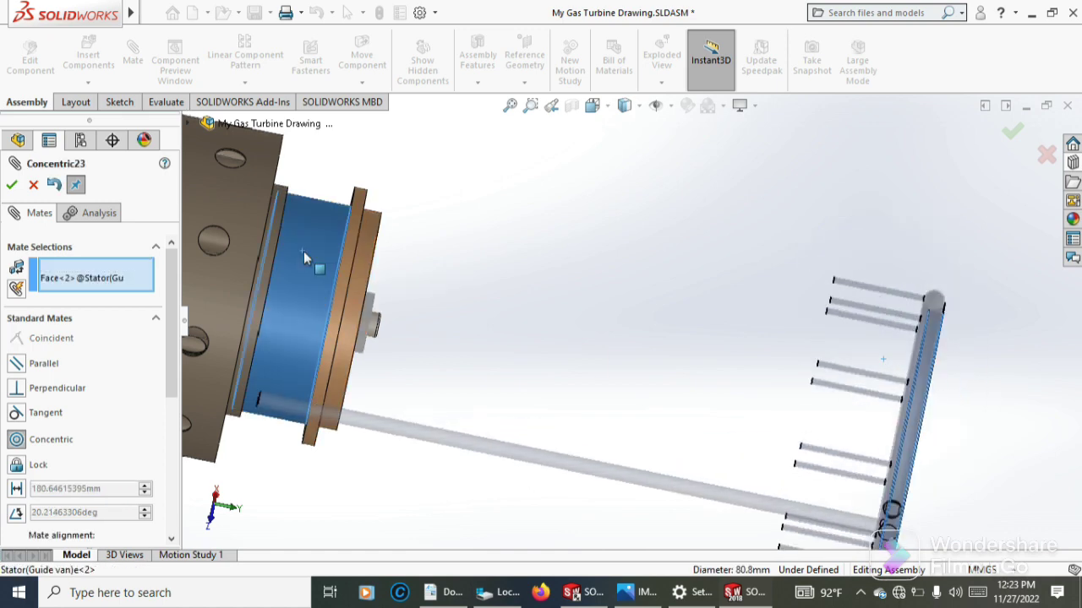
pyautogui.click(13, 188)
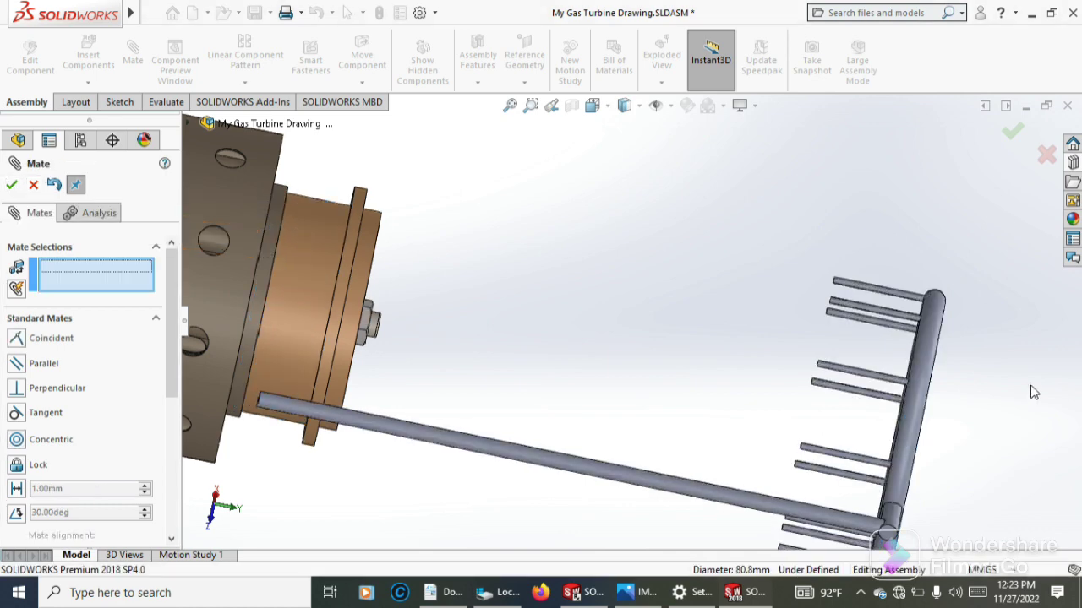
# Seat the ring's flat face flush against the stator face with a coincident mate
pyautogui.moveTo(994, 385); pyautogui.dragTo(970, 377, button='middle')
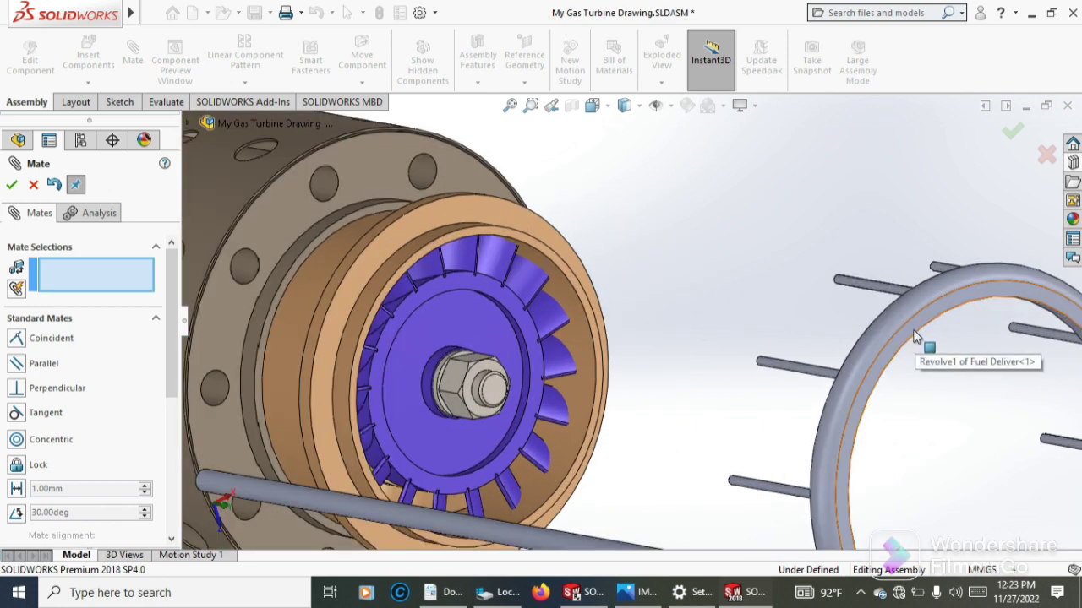
pyautogui.click(907, 334)
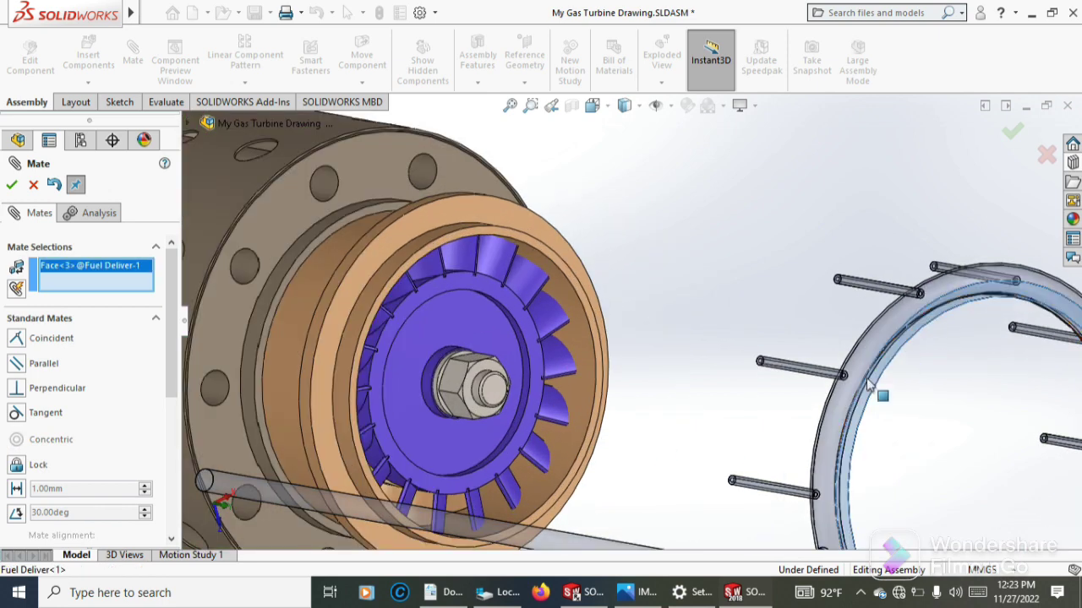
pyautogui.scroll(-2, 443, 304)
pyautogui.scroll(-2, 443, 304)
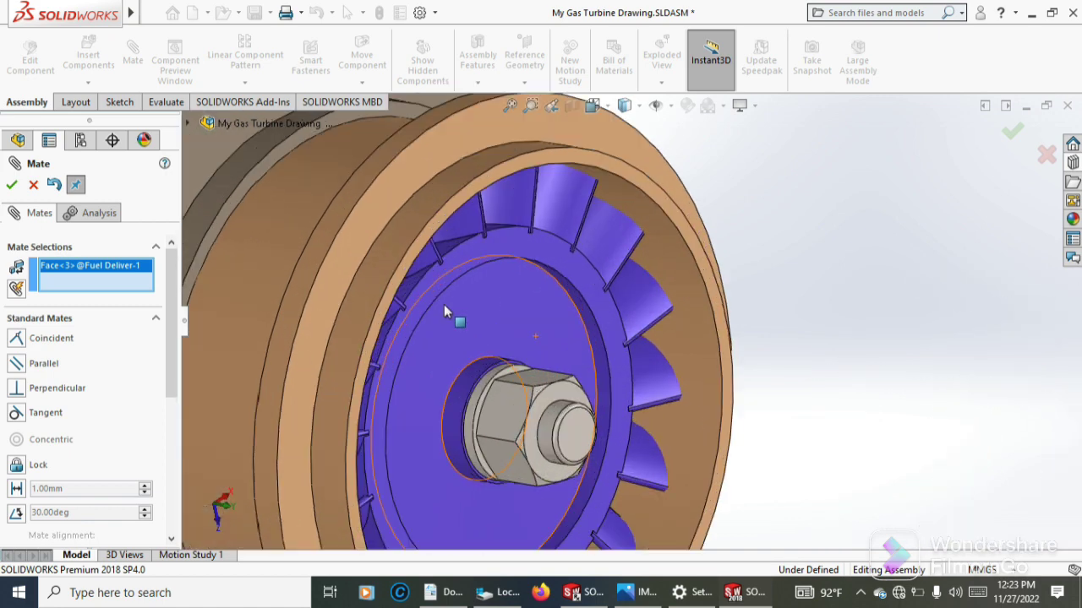
pyautogui.scroll(-2, 440, 300)
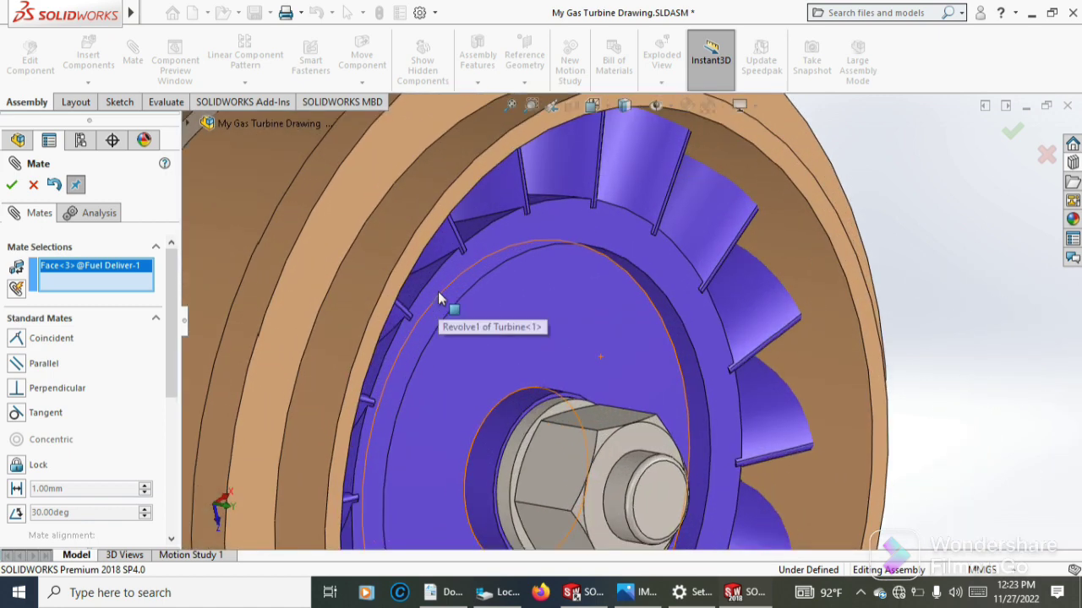
pyautogui.click(351, 192)
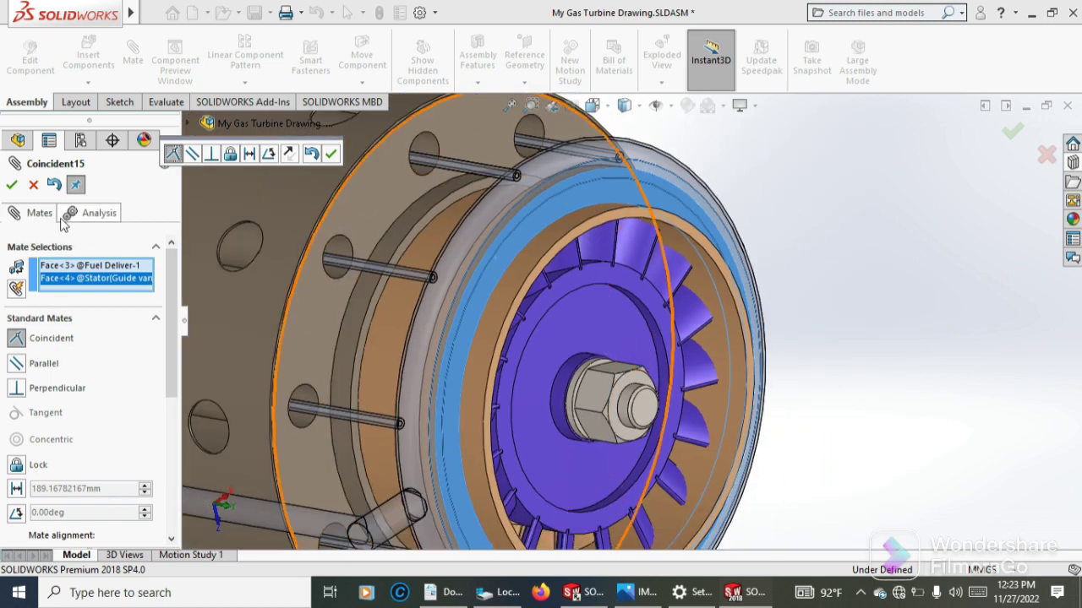
pyautogui.click(13, 187)
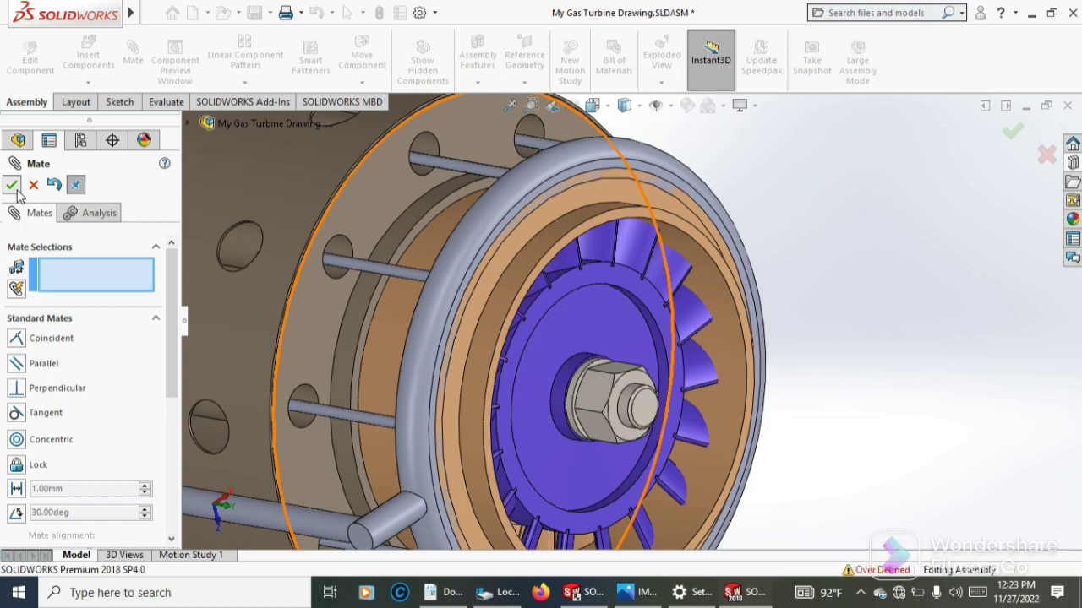
pyautogui.click(14, 187)
# Insert Outer Casing.SLDPRT and drop it beyond the turbine's exhaust end
pyautogui.scroll(2, 404, 298)
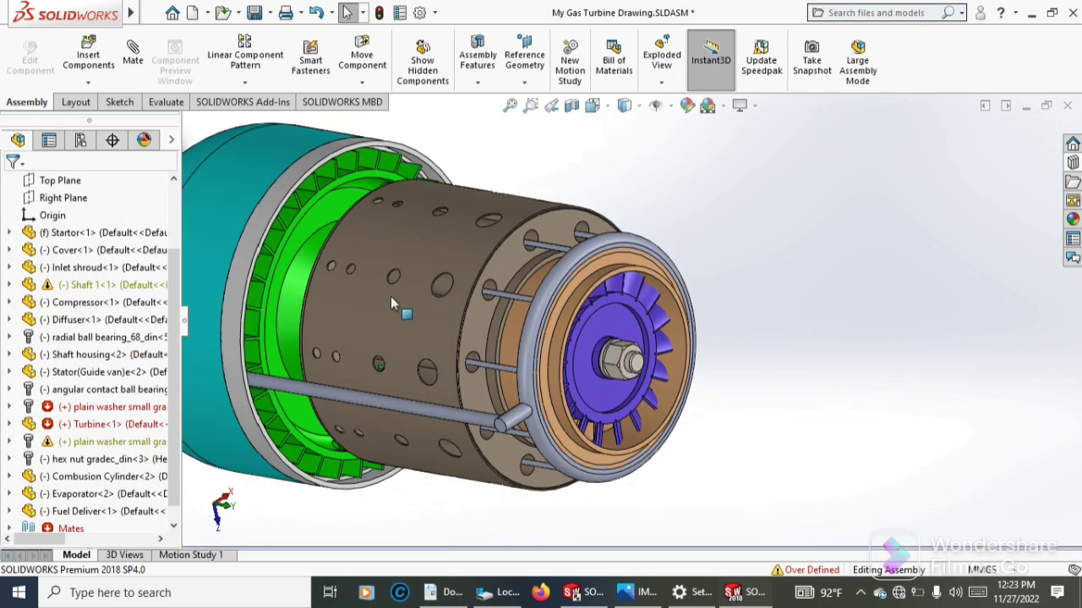
pyautogui.scroll(2, 398, 302)
pyautogui.moveTo(397, 451)
pyautogui.mouseDown(button='middle')
pyautogui.moveTo(517, 369)
pyautogui.moveTo(391, 395)
pyautogui.moveTo(699, 338)
pyautogui.mouseUp(button='middle')
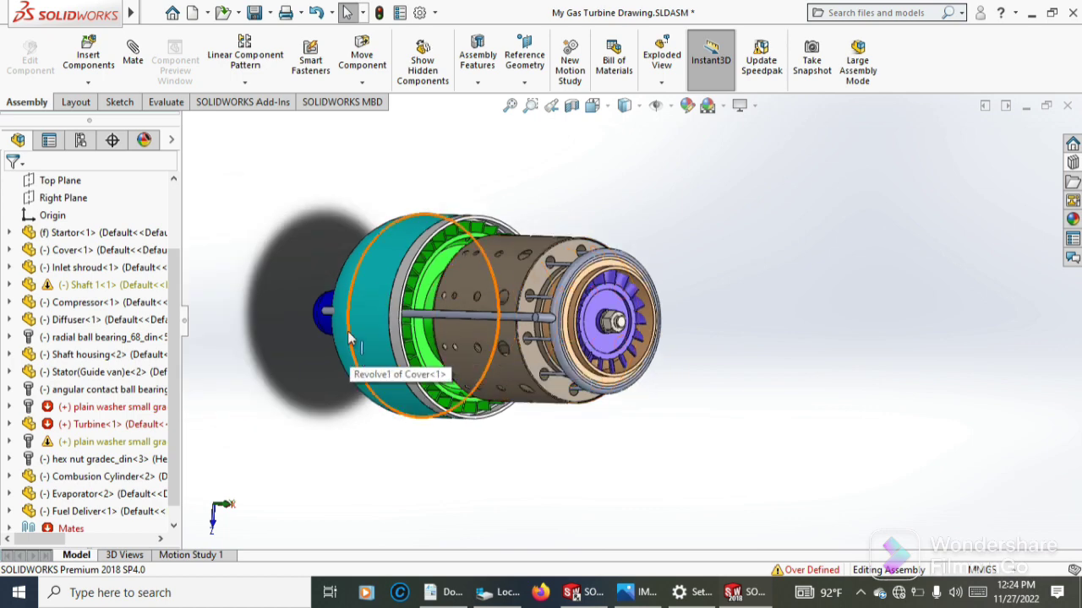
pyautogui.moveTo(399, 254); pyautogui.dragTo(377, 267, button='middle')
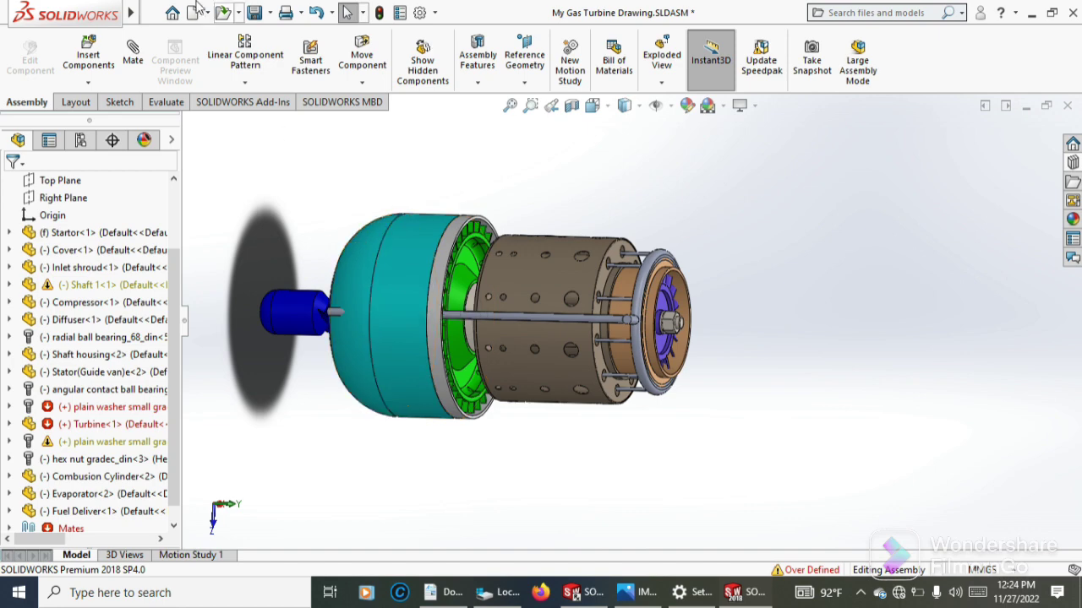
pyautogui.click(88, 84)
pyautogui.click(93, 101)
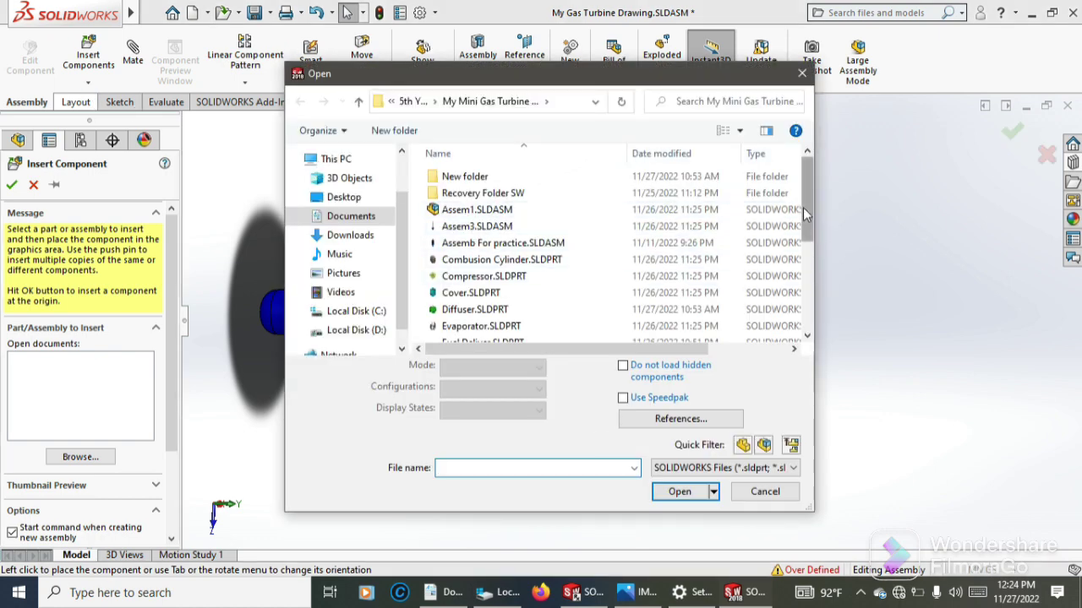
pyautogui.moveTo(803, 207); pyautogui.dragTo(811, 269)
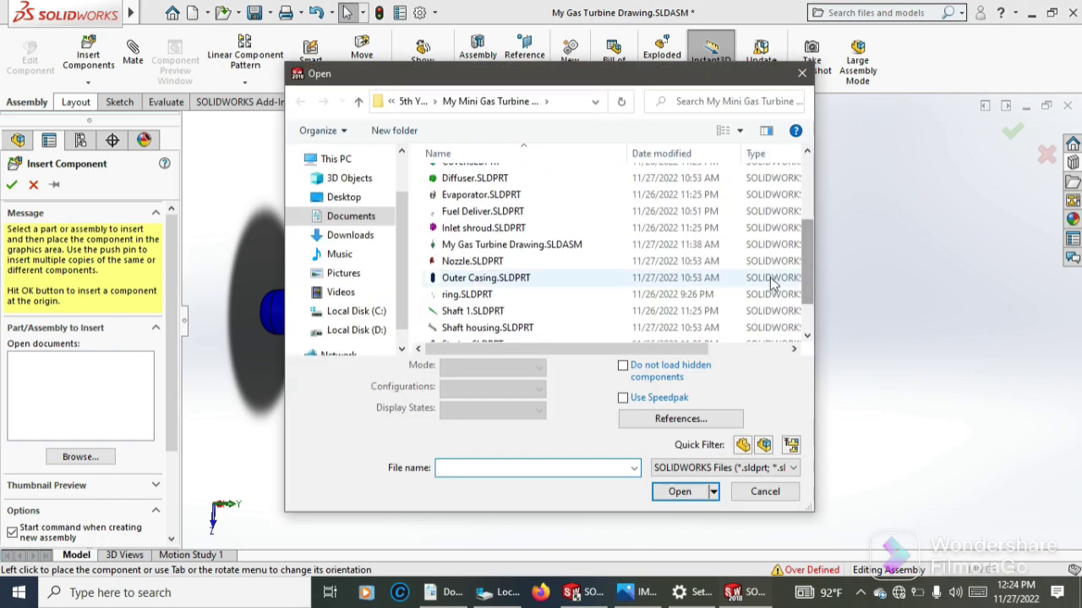
pyautogui.click(462, 280)
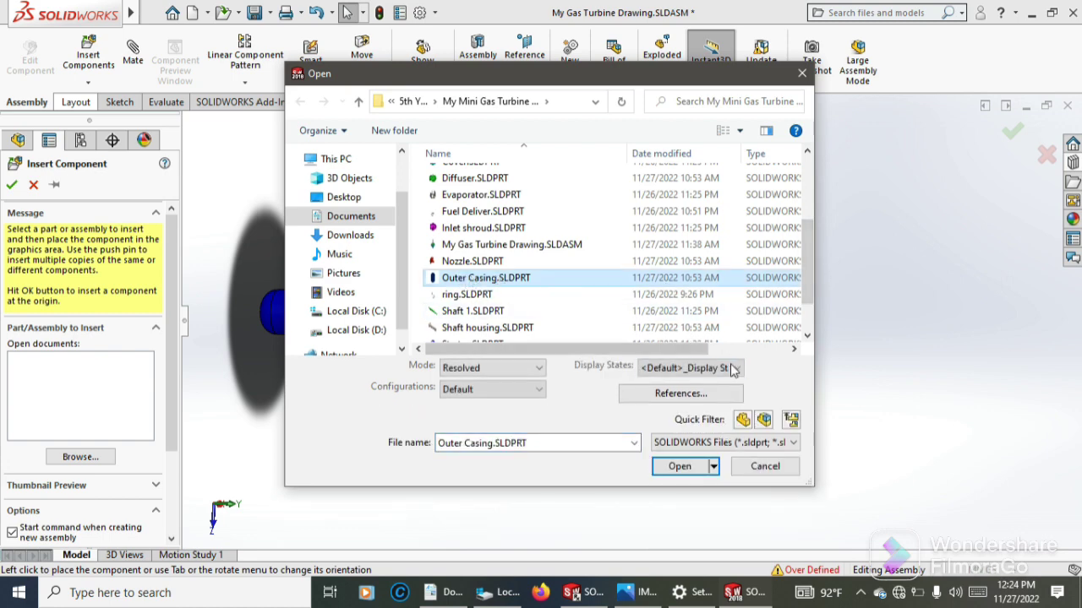
pyautogui.click(680, 467)
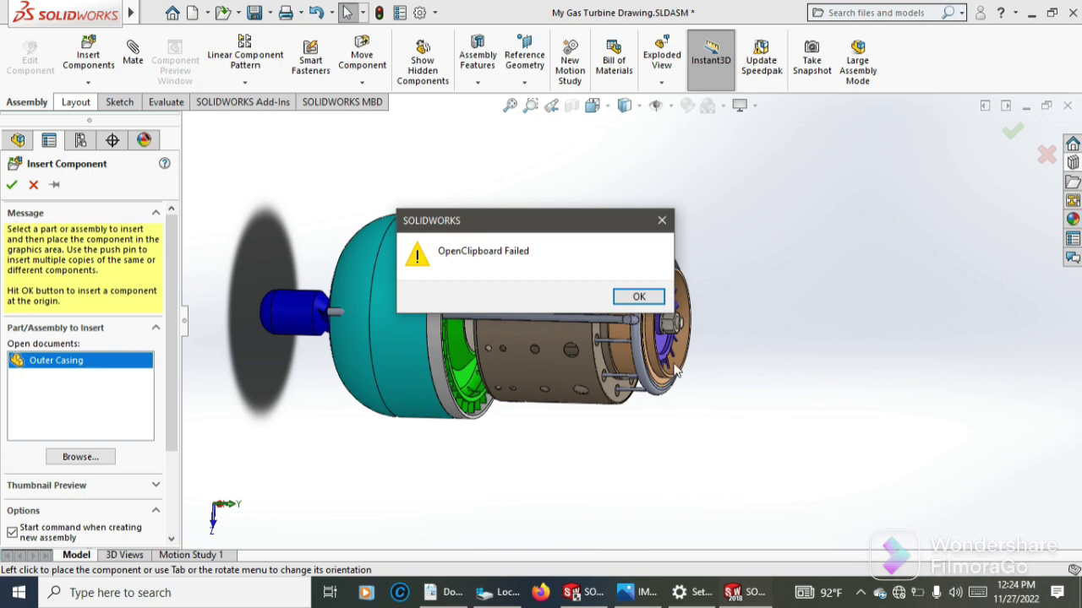
pyautogui.click(662, 222)
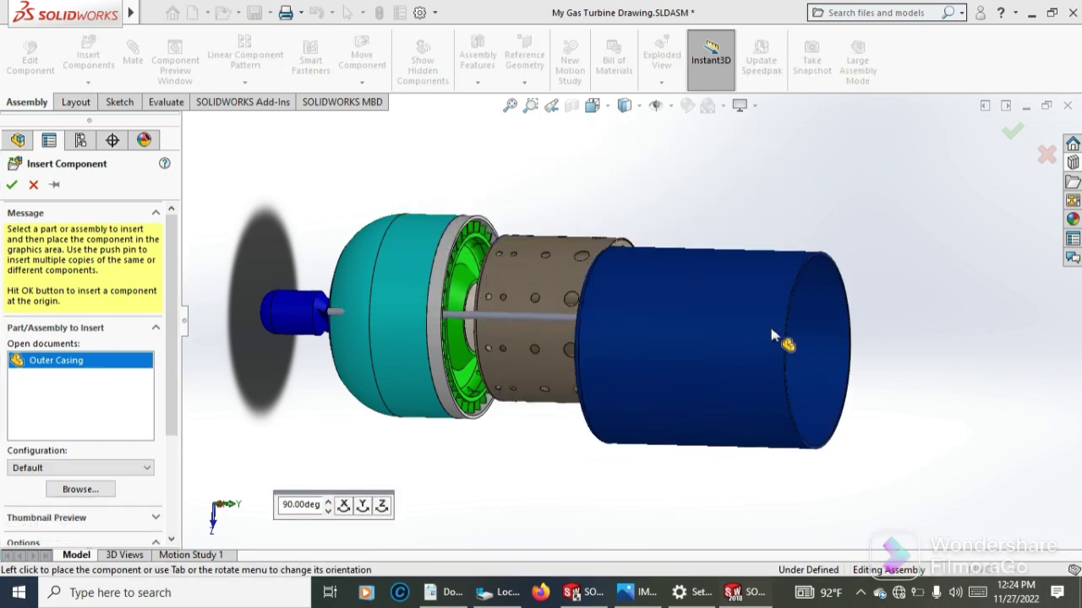
pyautogui.click(761, 330)
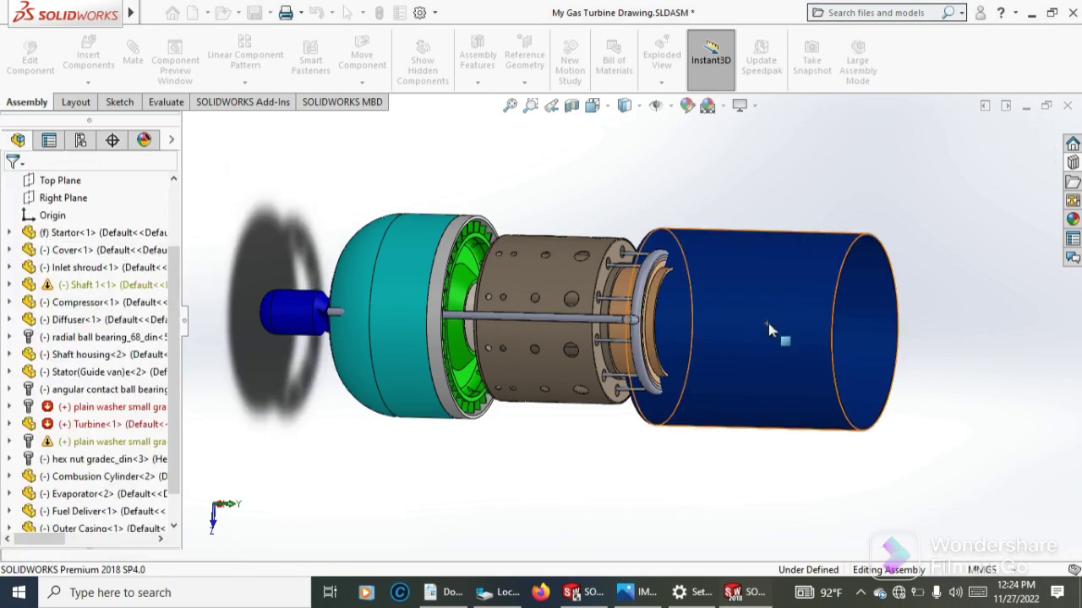
# Turn the Outer Casing with Move with Triad so its flange end faces away from the combustor
pyautogui.rightClick(769, 328)
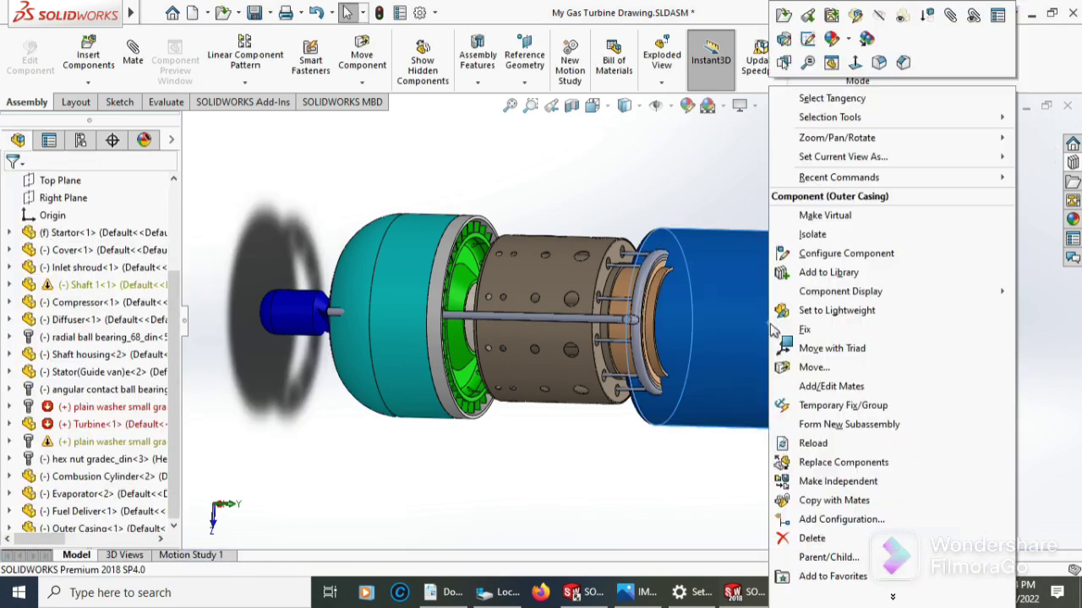
pyautogui.click(854, 348)
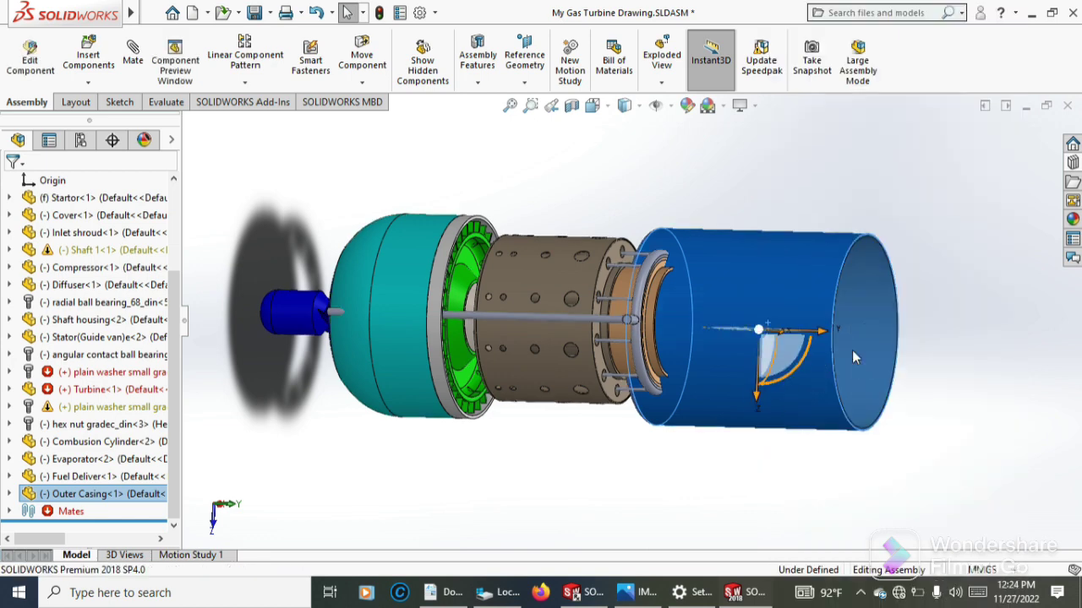
pyautogui.moveTo(824, 365)
pyautogui.mouseDown()
pyautogui.moveTo(582, 246)
pyautogui.moveTo(624, 103)
pyautogui.mouseUp()
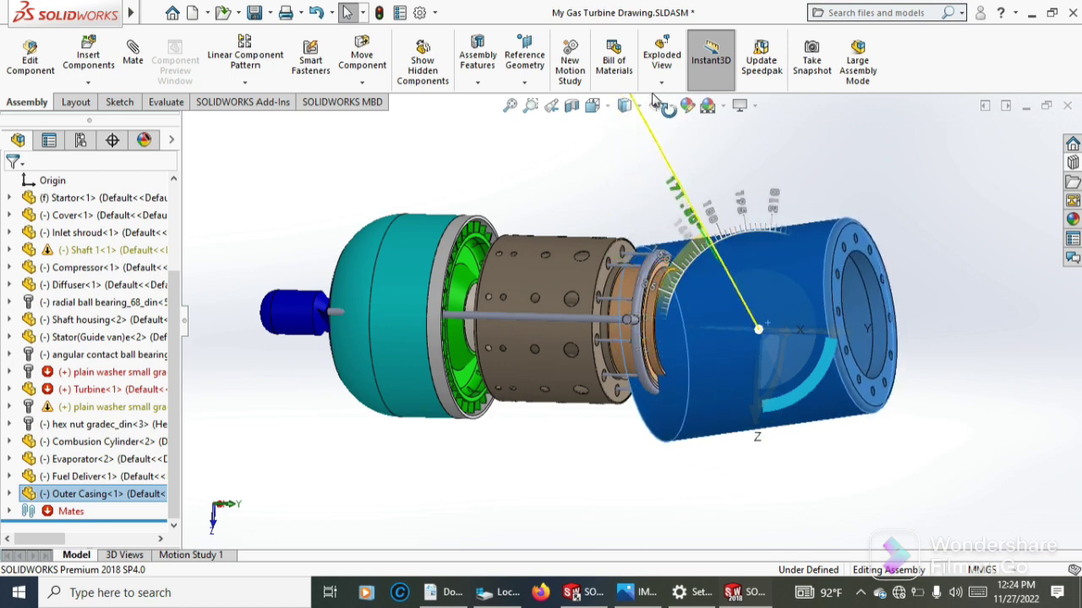
pyautogui.moveTo(626, 103); pyautogui.dragTo(686, 108)
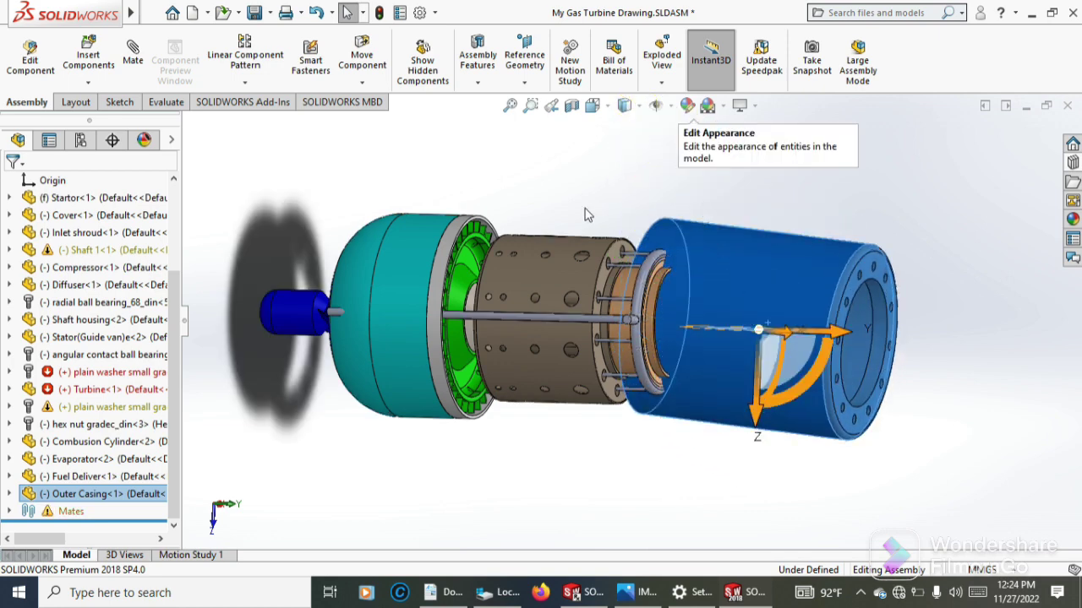
pyautogui.moveTo(583, 211)
pyautogui.mouseDown(button='middle')
pyautogui.moveTo(596, 410)
pyautogui.moveTo(632, 149)
pyautogui.mouseUp(button='middle')
pyautogui.click(557, 211)
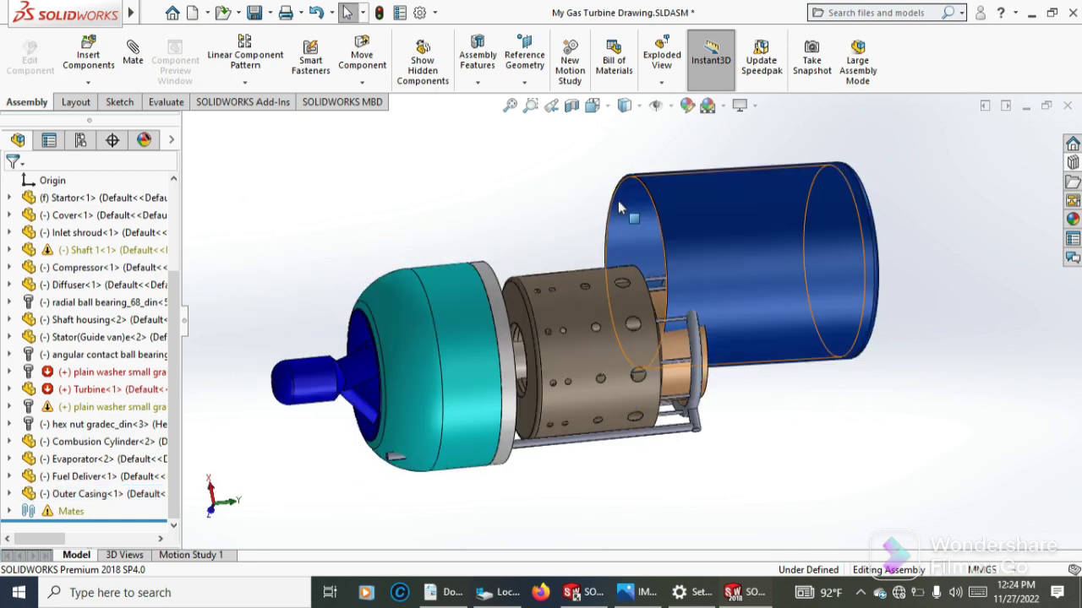
# Mate the Outer Casing concentric with the combustion cylinder
pyautogui.click(133, 60)
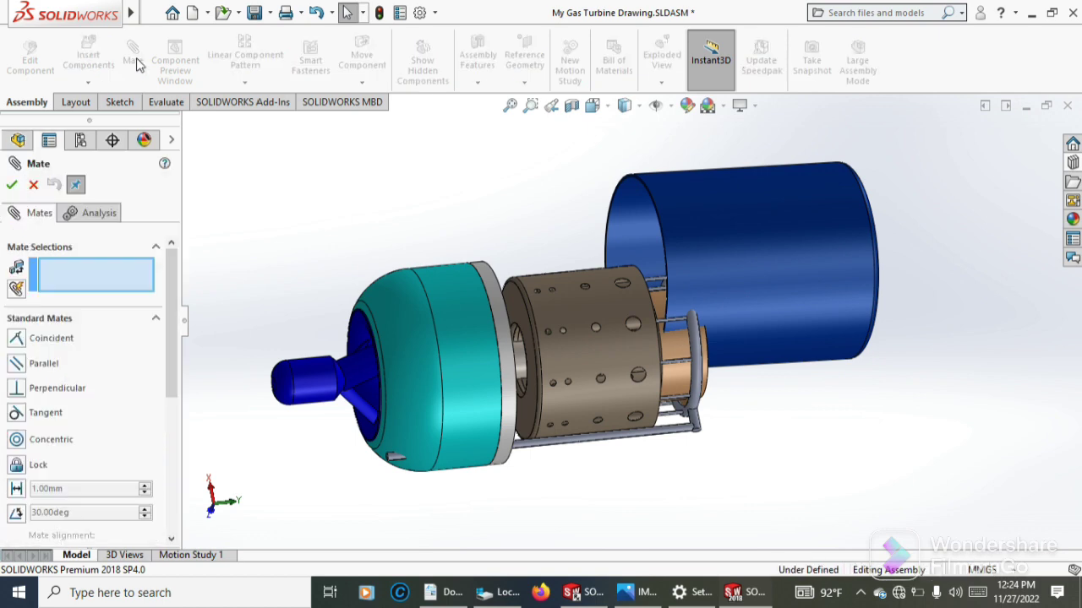
pyautogui.click(745, 243)
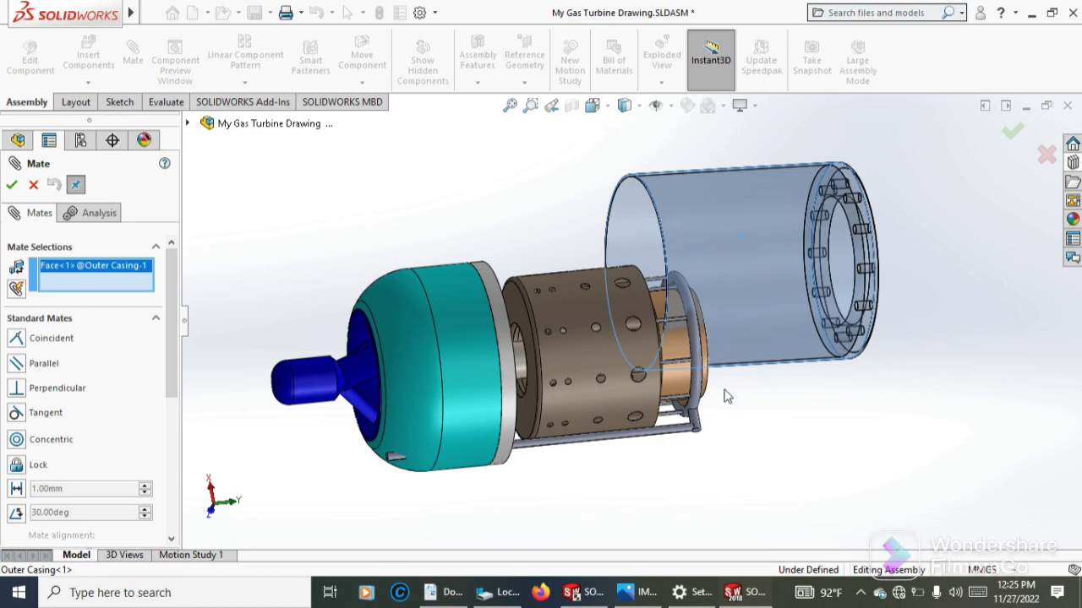
pyautogui.click(570, 351)
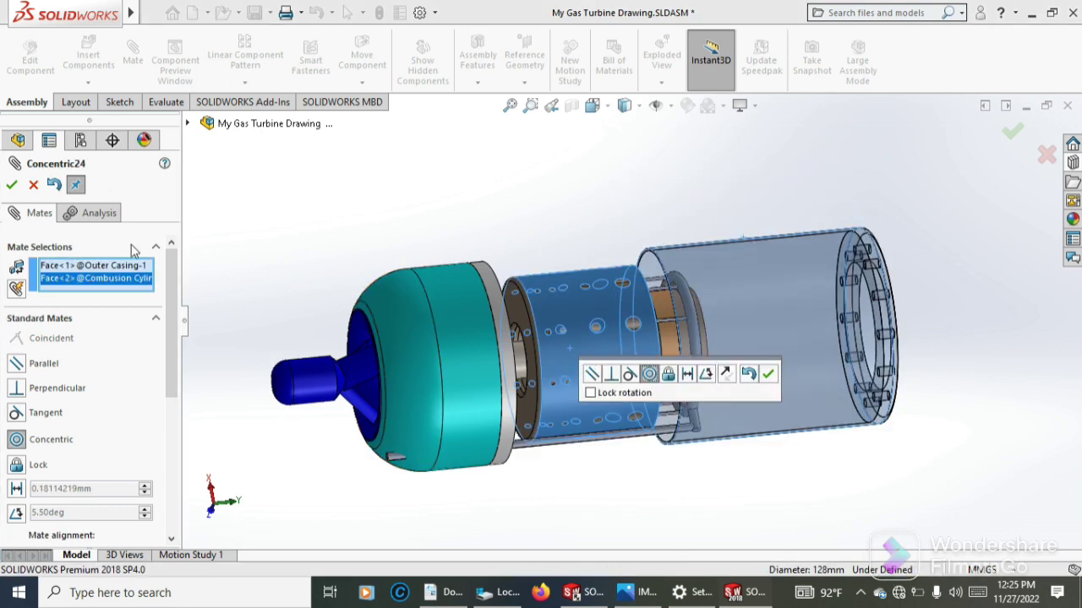
pyautogui.click(12, 186)
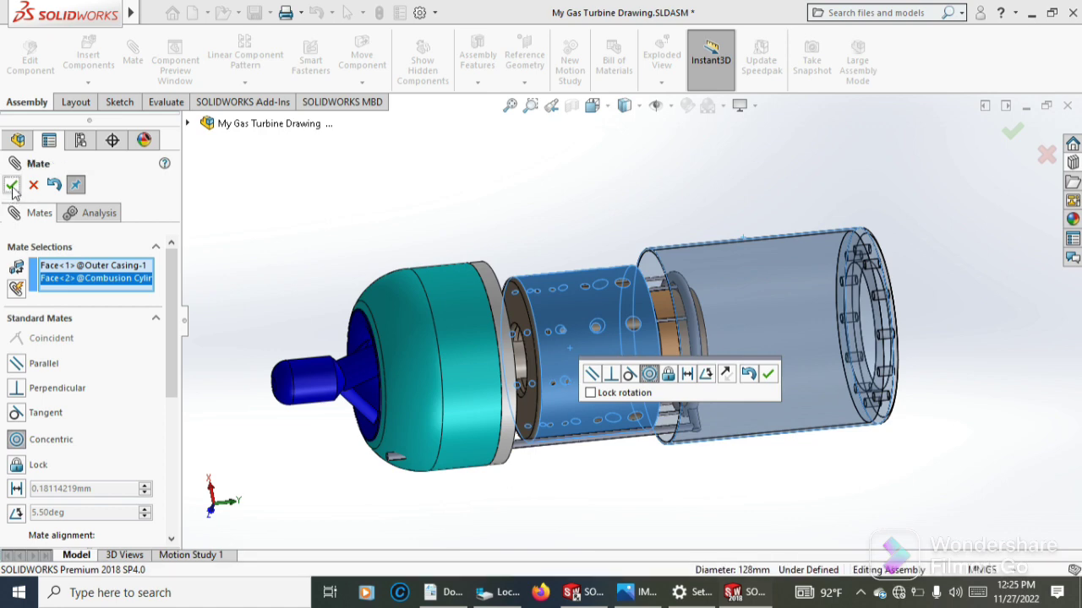
# Zoom in and select the outer casing face for a coincident mate
pyautogui.moveTo(613, 246); pyautogui.dragTo(647, 291, button='middle')
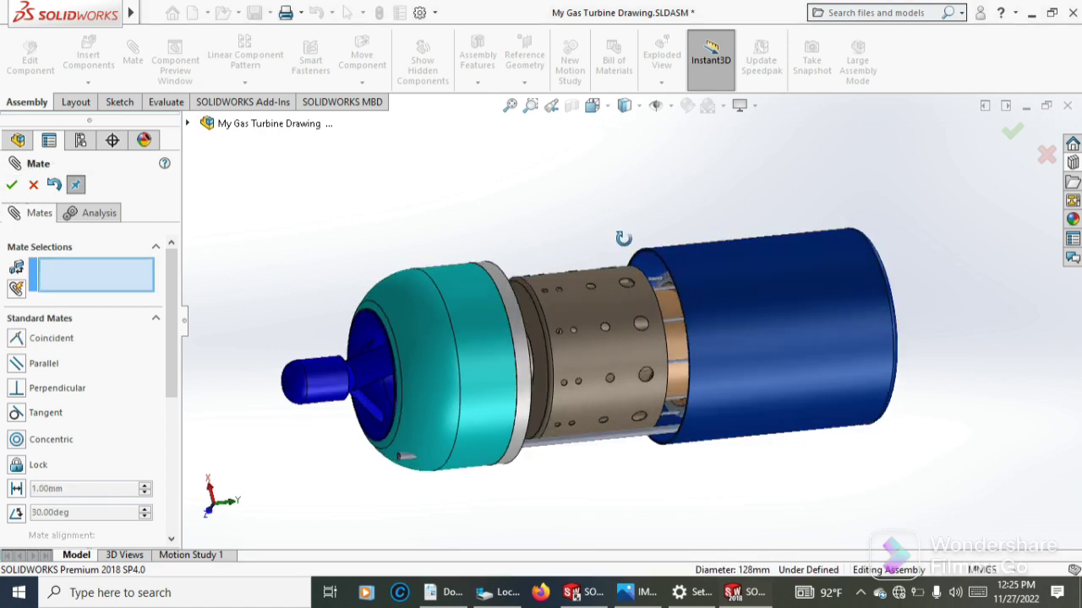
pyautogui.scroll(-3, 650, 281)
pyautogui.scroll(-2, 651, 281)
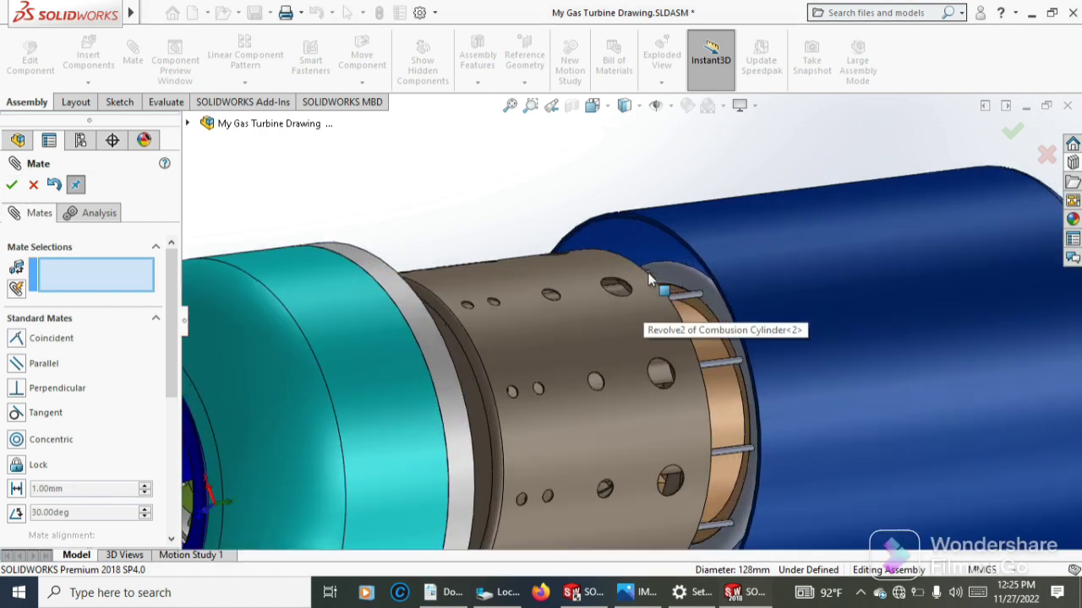
pyautogui.scroll(-2, 652, 275)
pyautogui.scroll(-2, 655, 254)
pyautogui.scroll(-2, 665, 218)
pyautogui.scroll(-2, 667, 207)
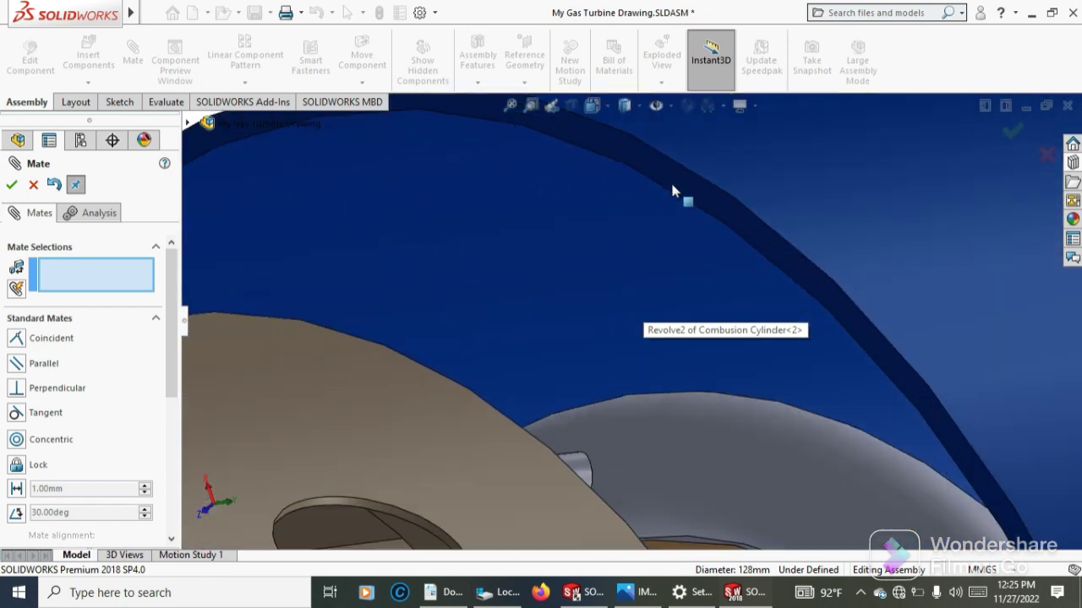
pyautogui.click(680, 184)
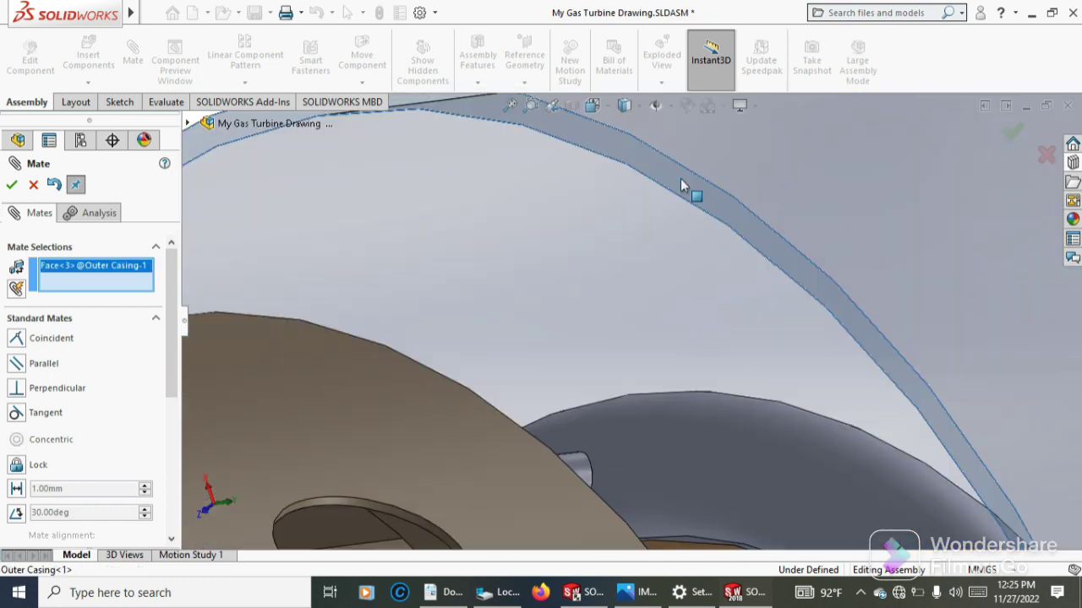
# Mate that casing face coincident with the inlet shroud face
pyautogui.scroll(2, 649, 243)
pyautogui.scroll(2, 621, 228)
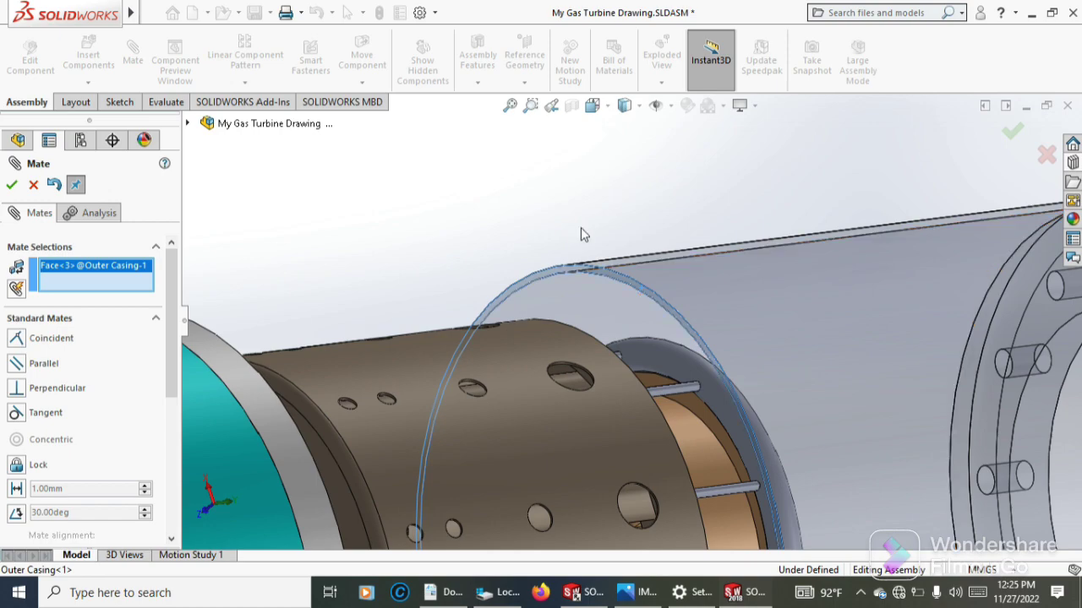
pyautogui.moveTo(581, 227); pyautogui.dragTo(457, 333, button='middle')
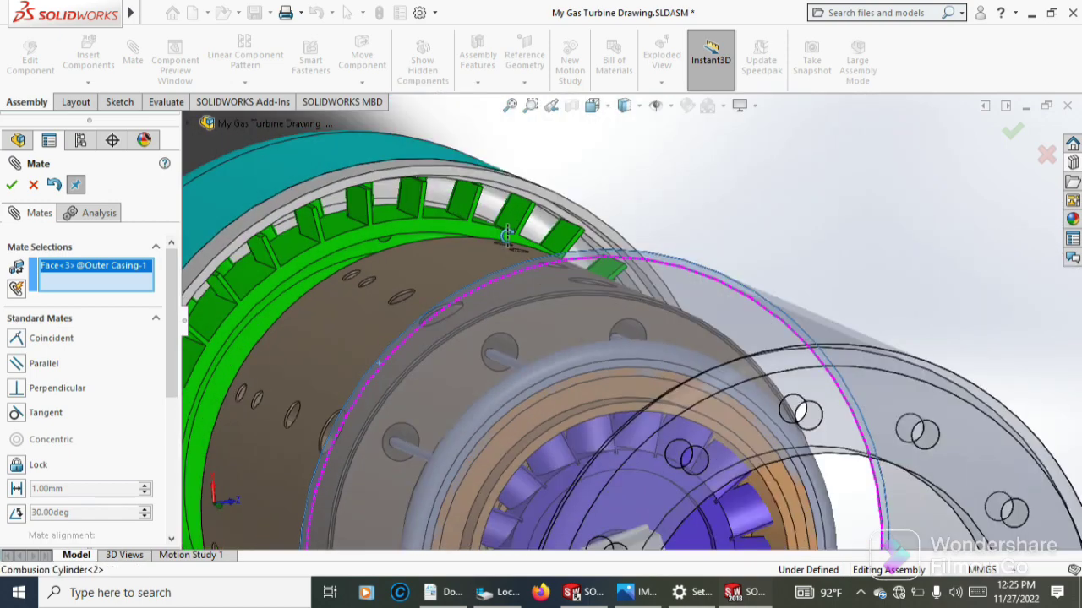
pyautogui.moveTo(457, 333); pyautogui.dragTo(313, 285, button='middle')
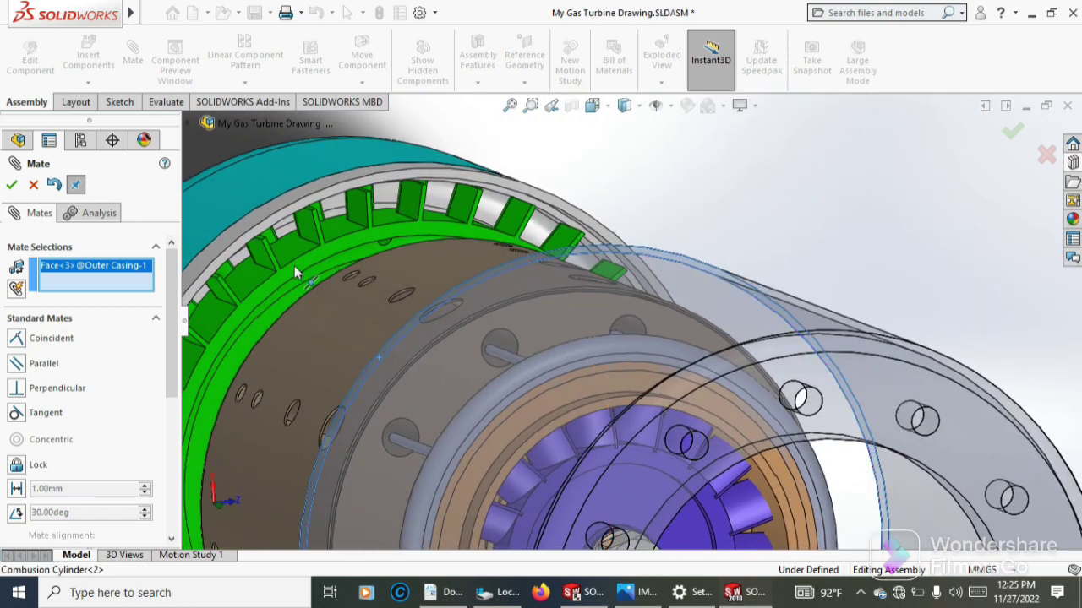
pyautogui.scroll(-2, 294, 266)
pyautogui.scroll(-2, 313, 212)
pyautogui.scroll(-2, 396, 223)
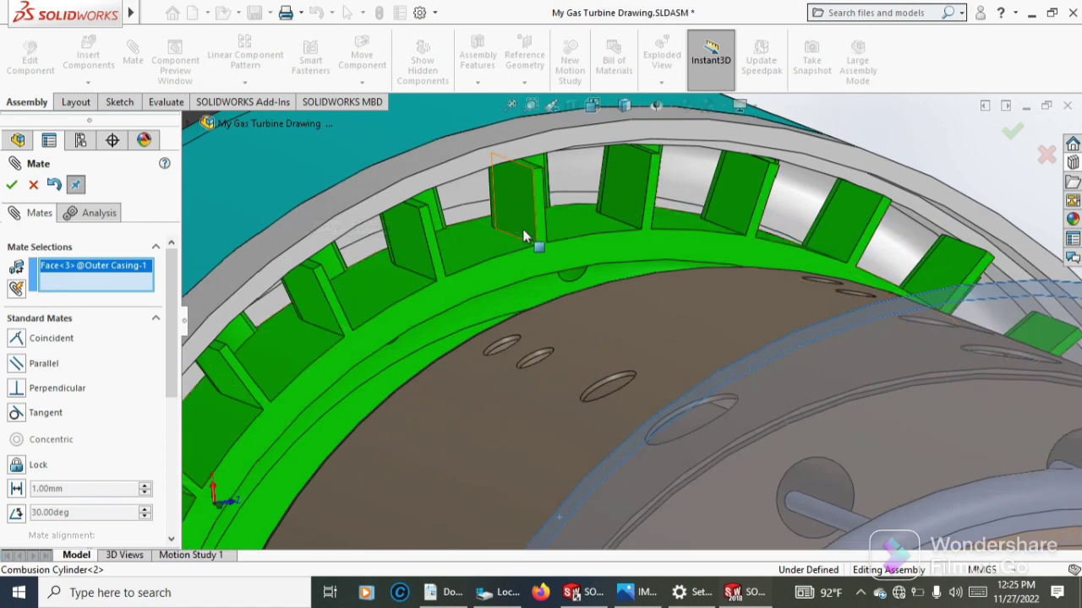
pyautogui.moveTo(531, 234)
pyautogui.mouseDown(button='middle')
pyautogui.moveTo(531, 200)
pyautogui.moveTo(571, 188)
pyautogui.mouseUp(button='middle')
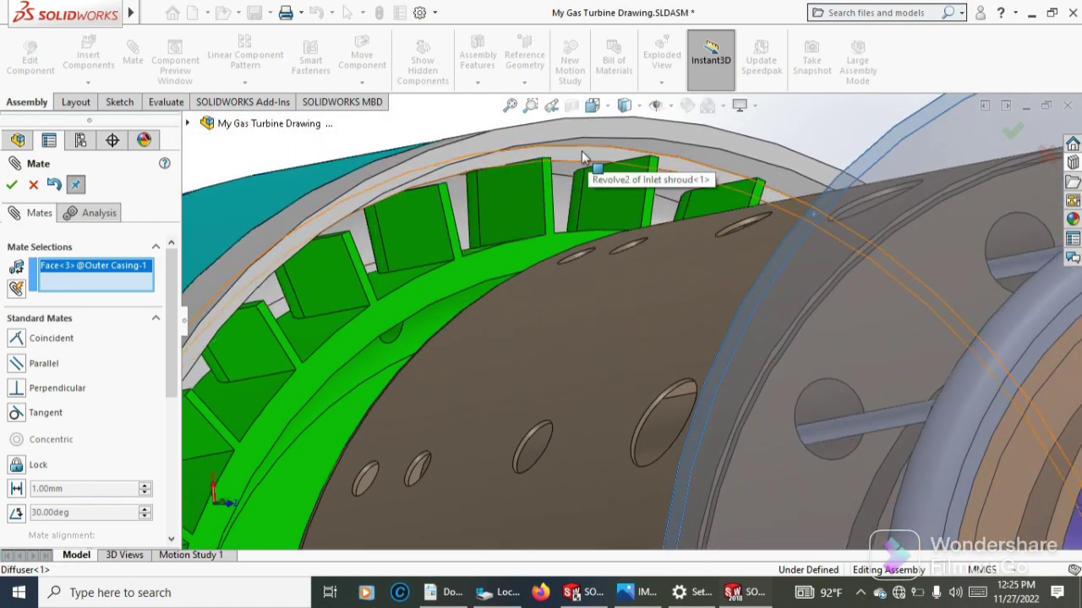
pyautogui.click(581, 152)
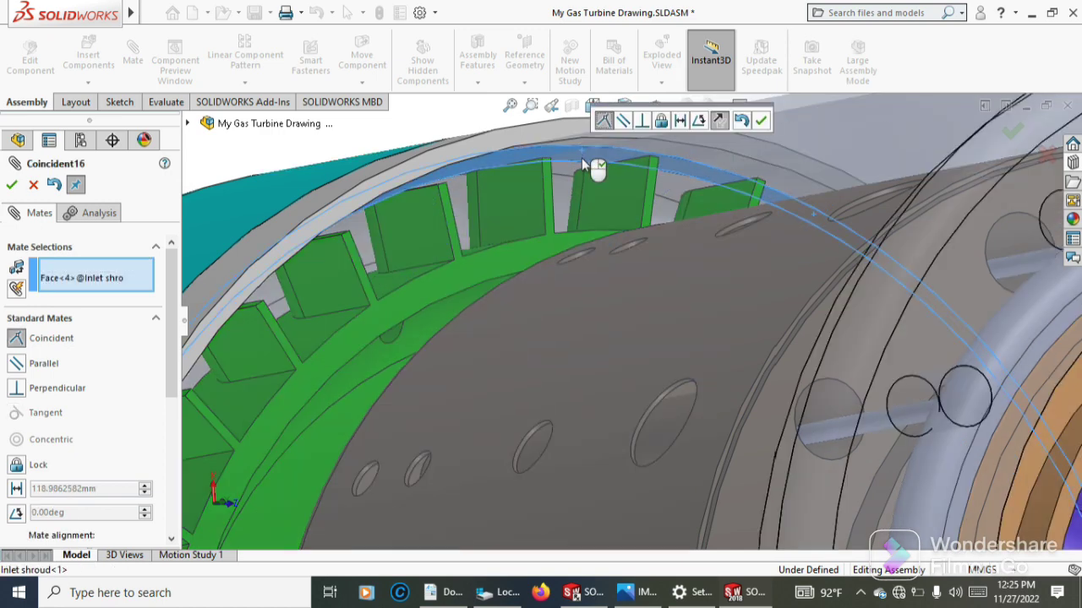
pyautogui.click(582, 165)
pyautogui.scroll(5, 583, 173)
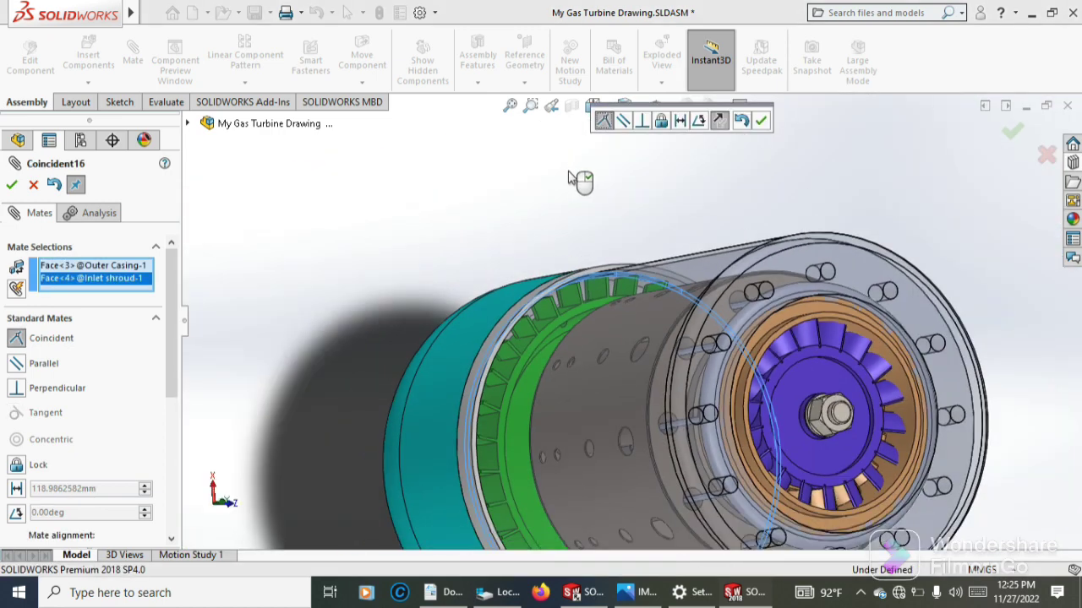
pyautogui.click(14, 188)
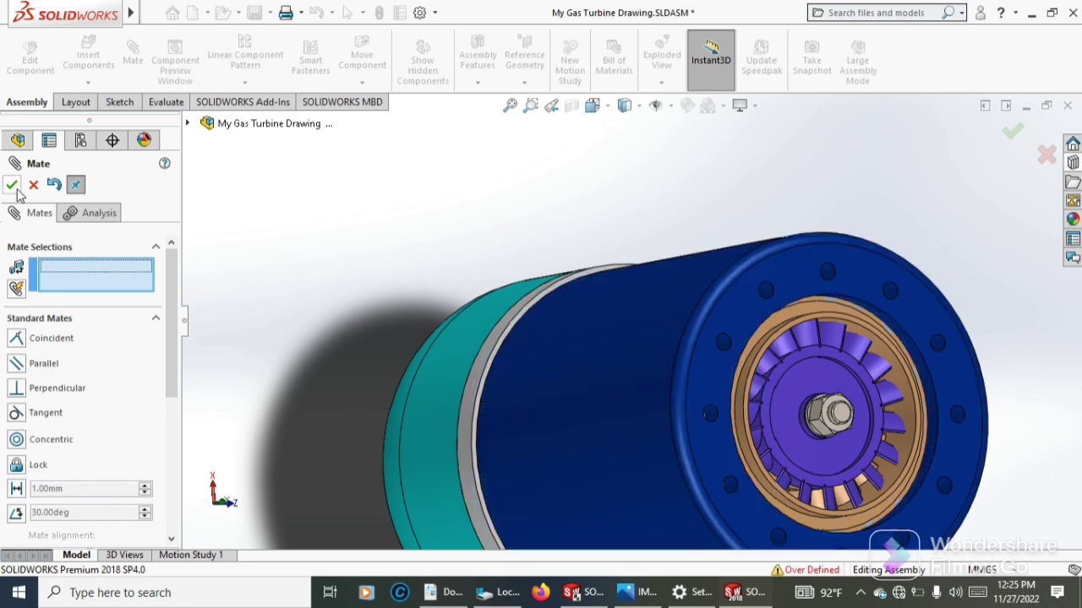
pyautogui.click(15, 188)
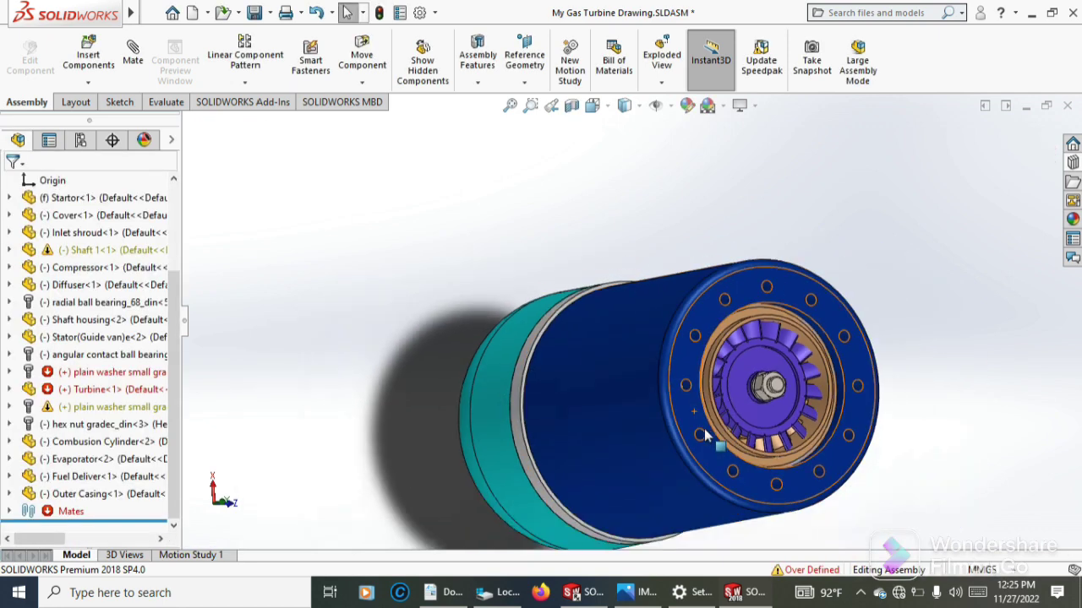
pyautogui.moveTo(703, 427)
pyautogui.mouseDown(button='middle')
pyautogui.moveTo(694, 338)
pyautogui.moveTo(715, 346)
pyautogui.mouseUp(button='middle')
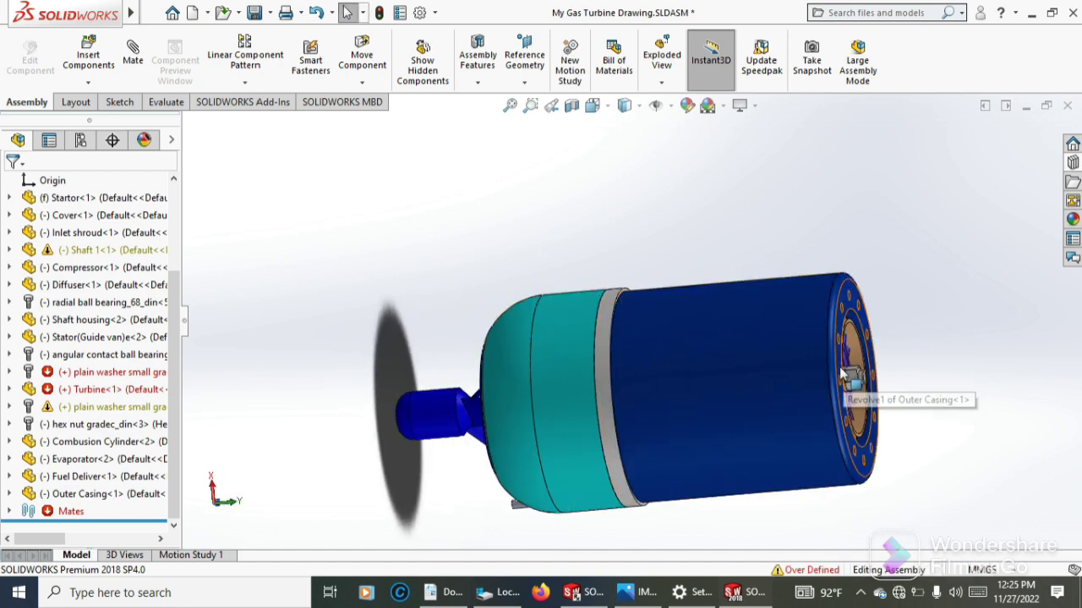
pyautogui.scroll(-3, 845, 372)
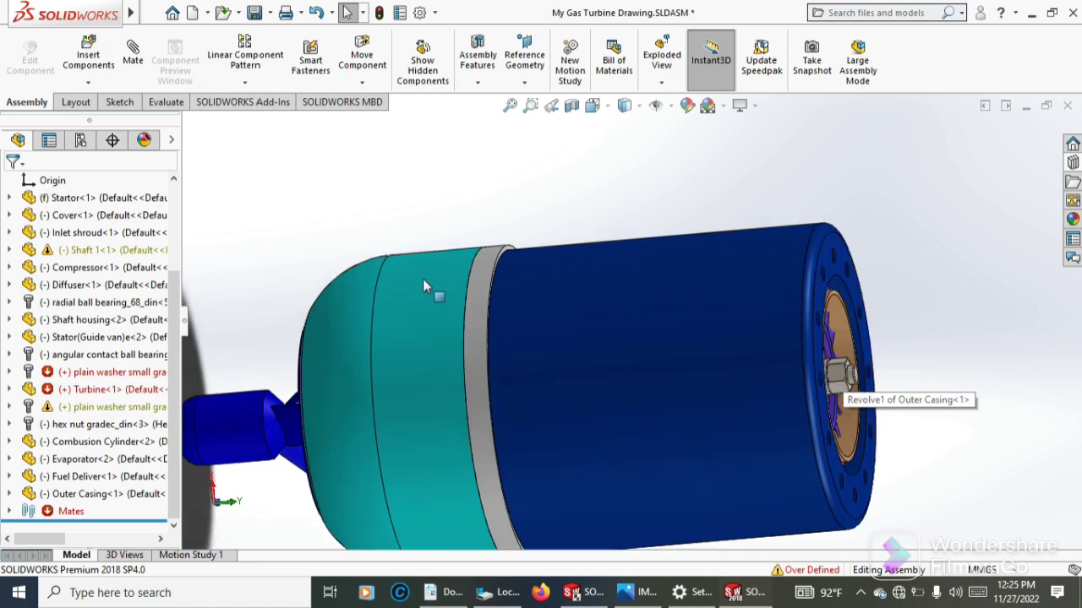
# Insert Nozzle.SLDPRT and place it beside the casing's exhaust end
pyautogui.click(87, 84)
pyautogui.click(94, 103)
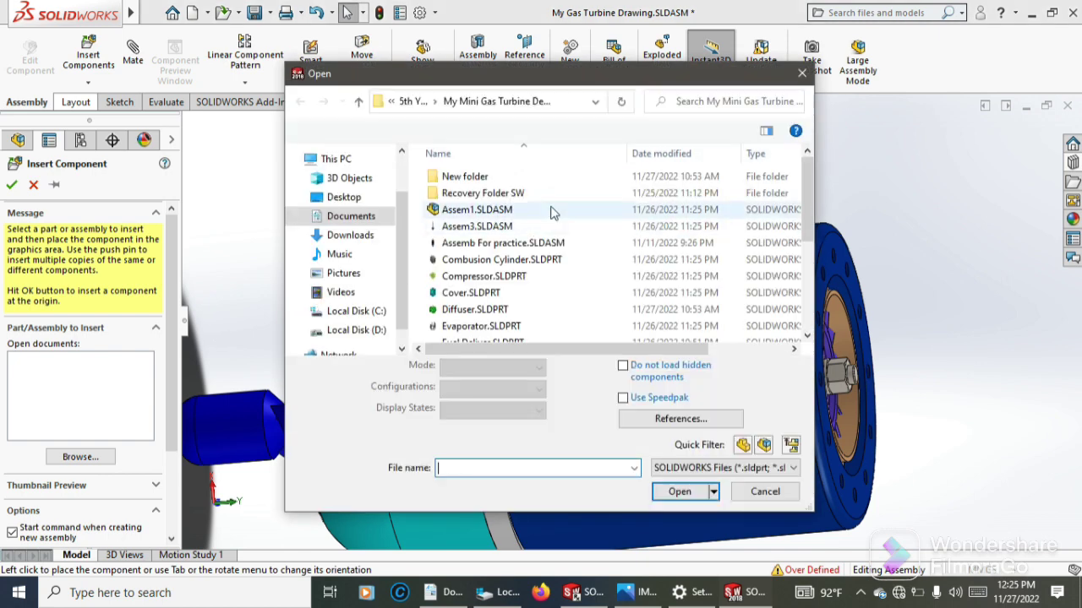
pyautogui.moveTo(808, 205); pyautogui.dragTo(810, 252)
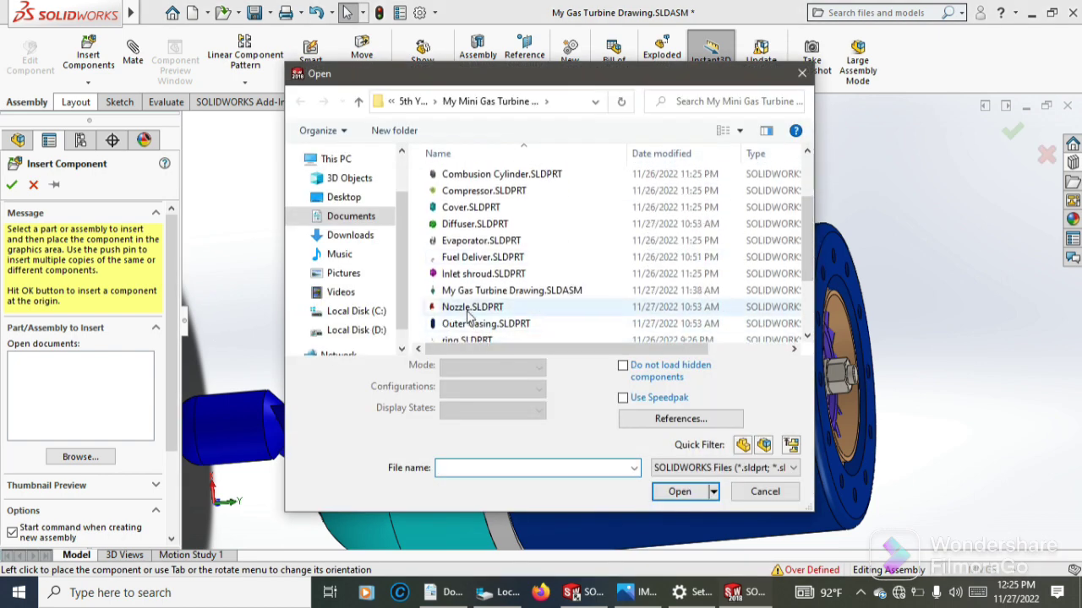
pyautogui.click(471, 309)
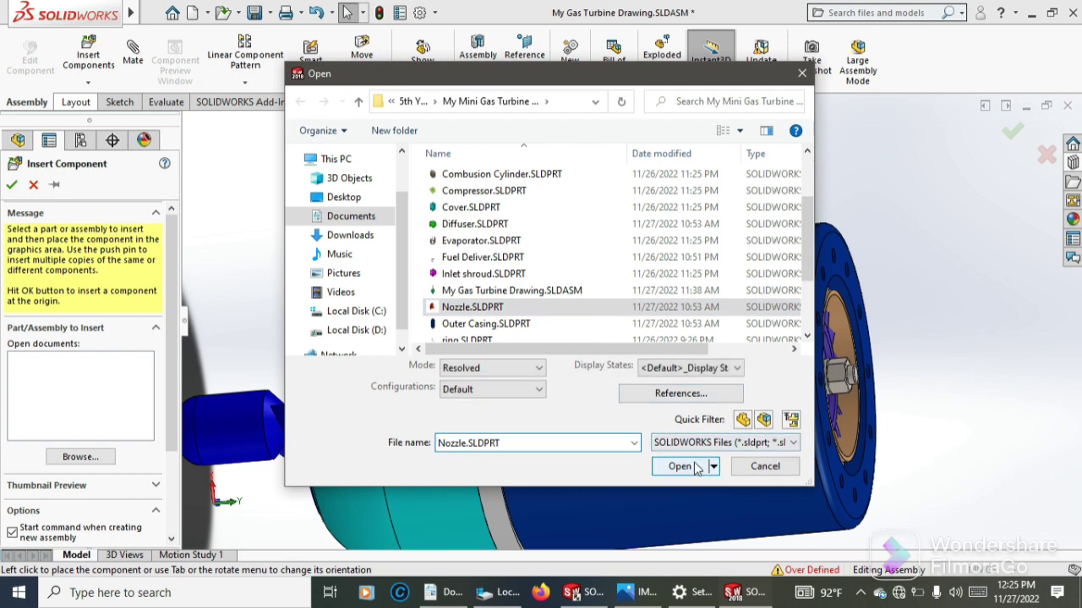
pyautogui.click(679, 467)
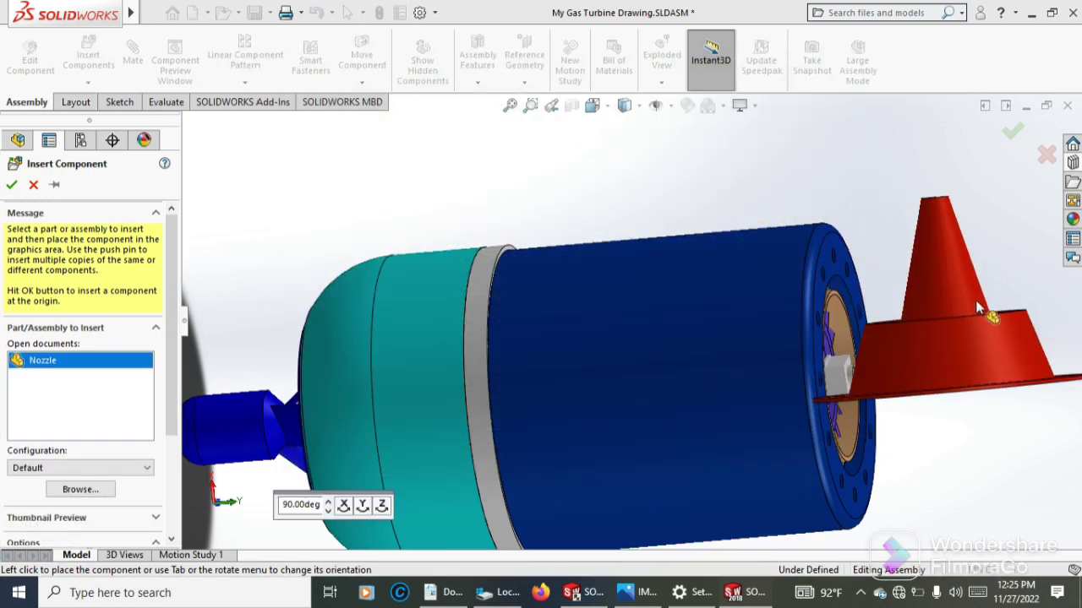
pyautogui.click(971, 301)
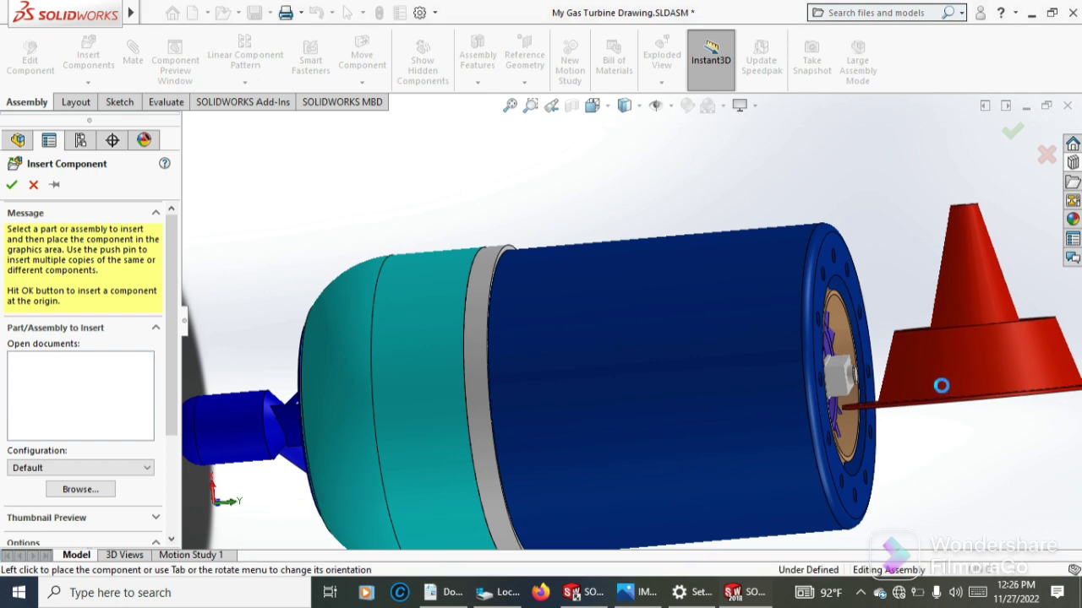
# Zoom in on the nozzle and select its thin flange rim face
pyautogui.scroll(1, 938, 386)
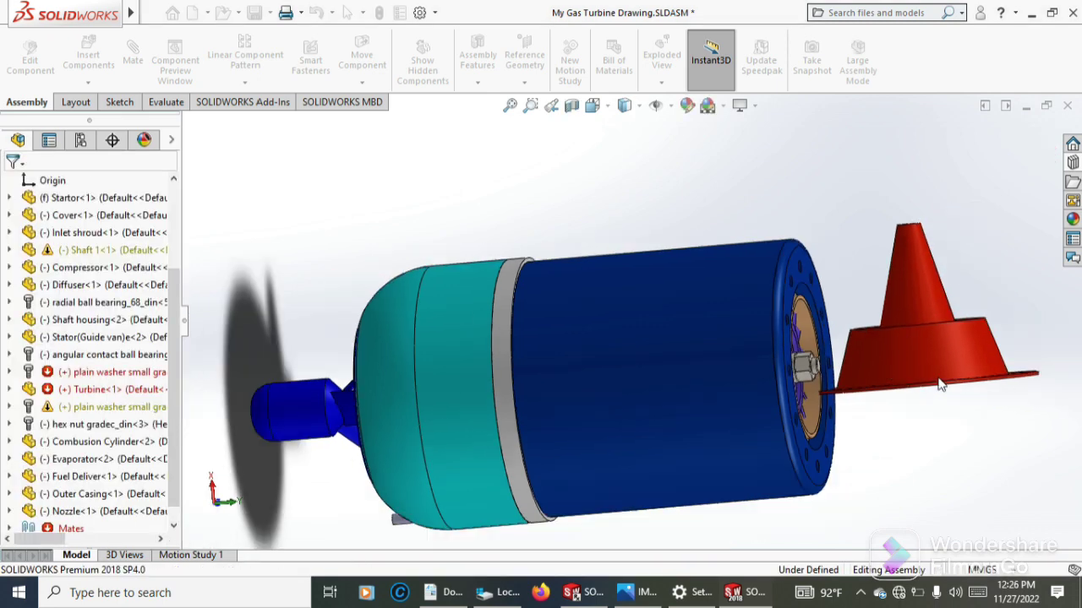
pyautogui.scroll(2, 900, 349)
pyautogui.scroll(-1, 889, 339)
pyautogui.scroll(-1, 876, 354)
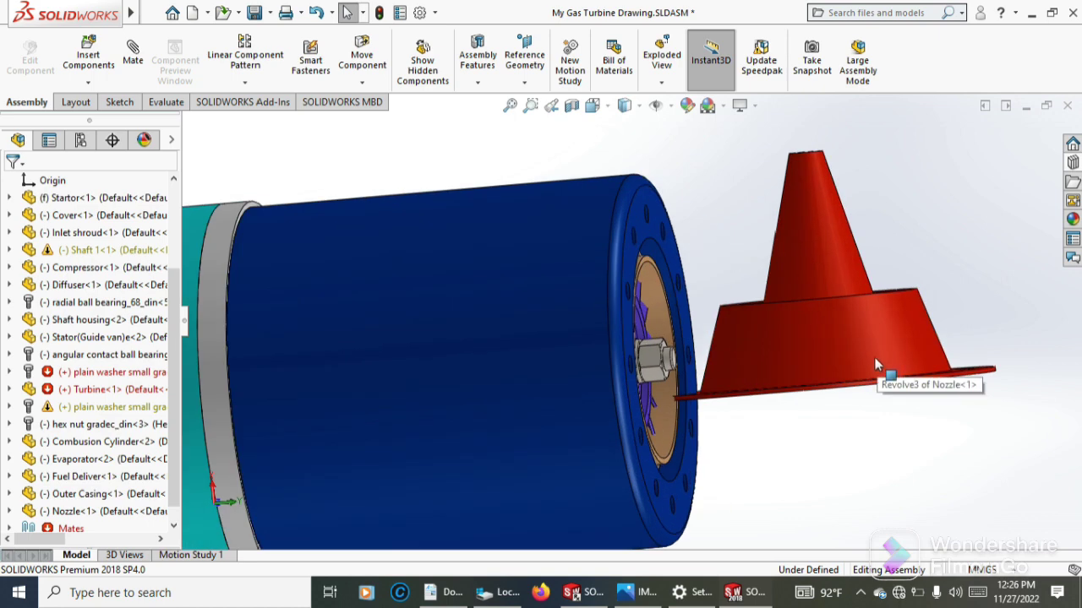
pyautogui.scroll(-1, 853, 395)
pyautogui.scroll(-1, 810, 378)
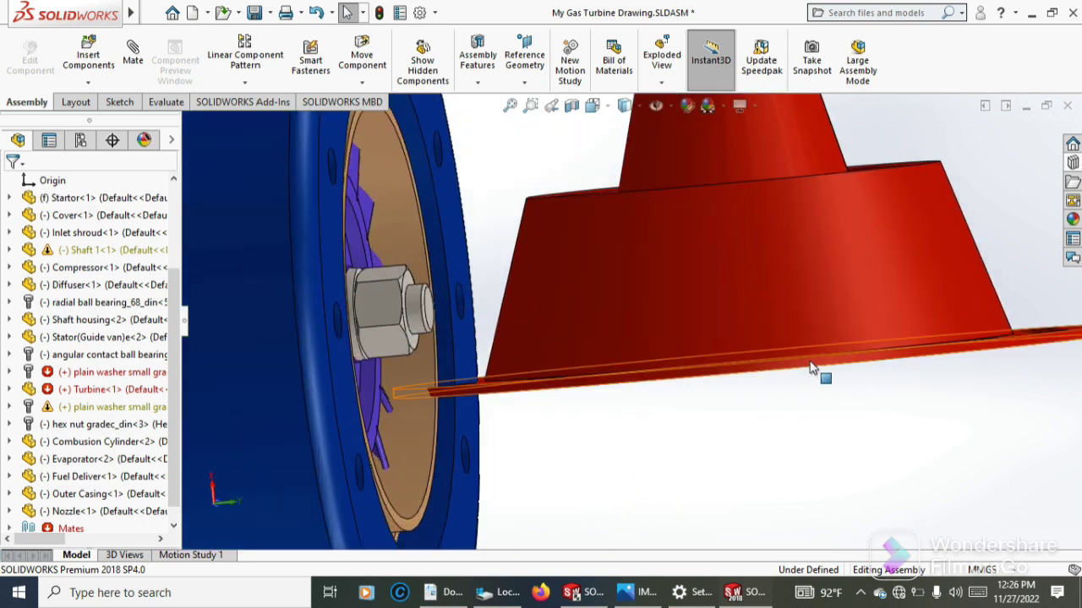
pyautogui.scroll(-1, 798, 390)
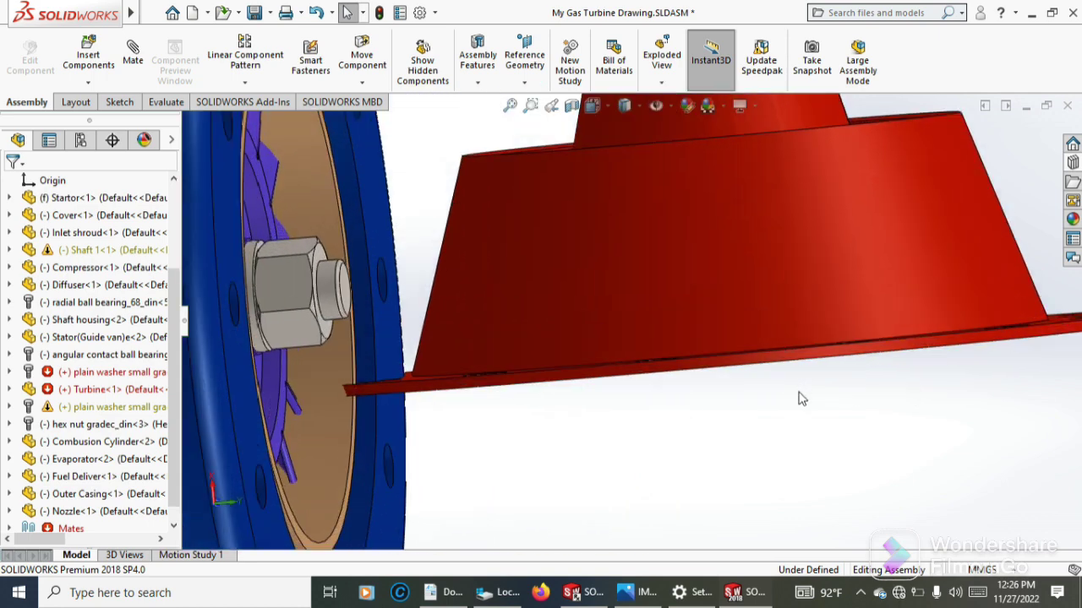
pyautogui.scroll(-1, 790, 372)
pyautogui.scroll(-1, 767, 366)
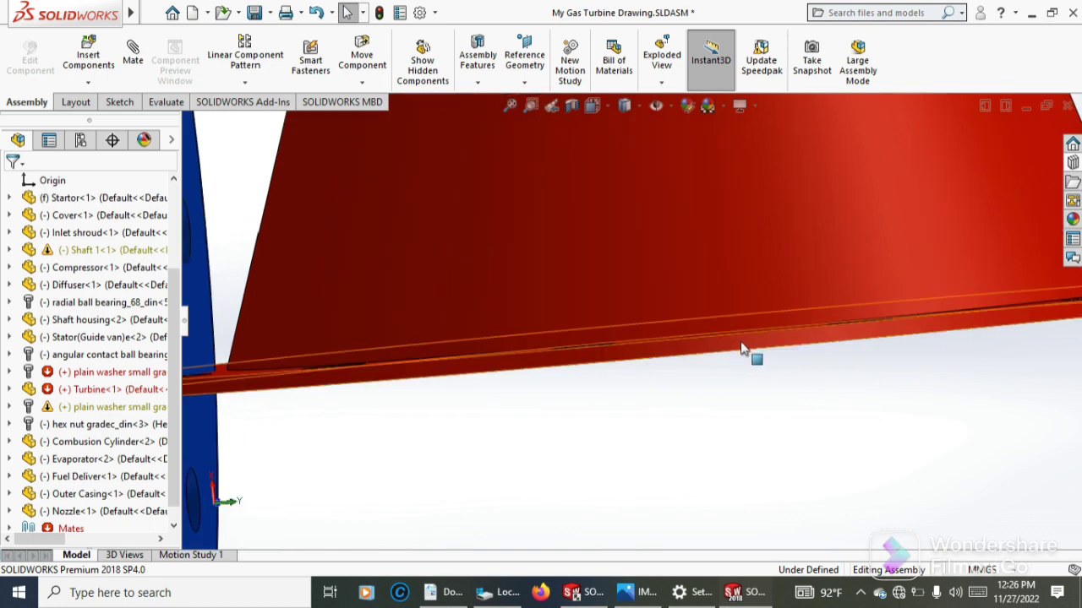
pyautogui.click(723, 351)
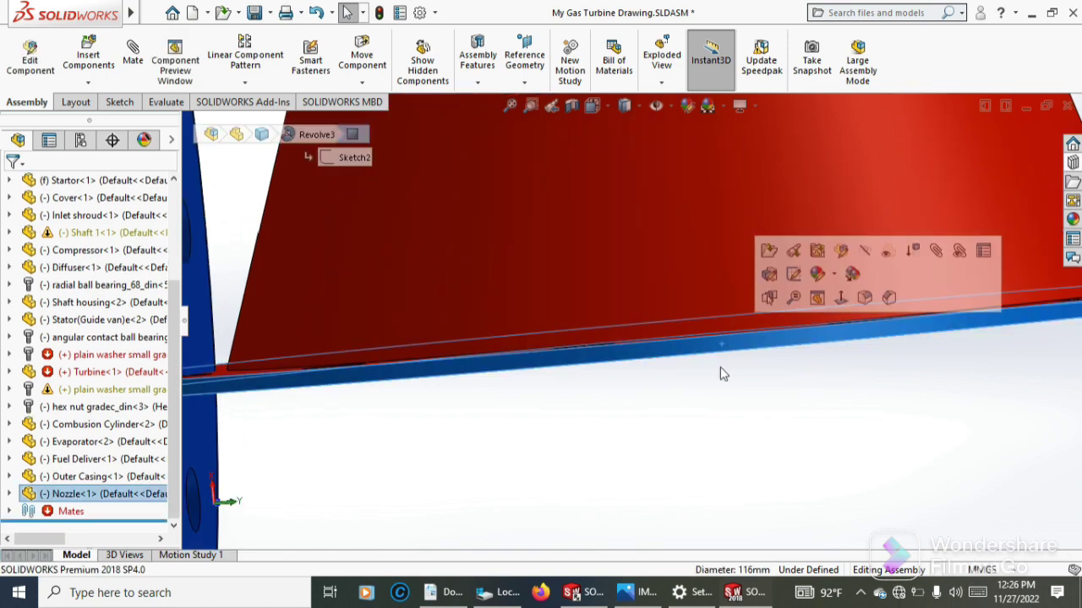
pyautogui.scroll(3, 680, 391)
pyautogui.scroll(2, 664, 359)
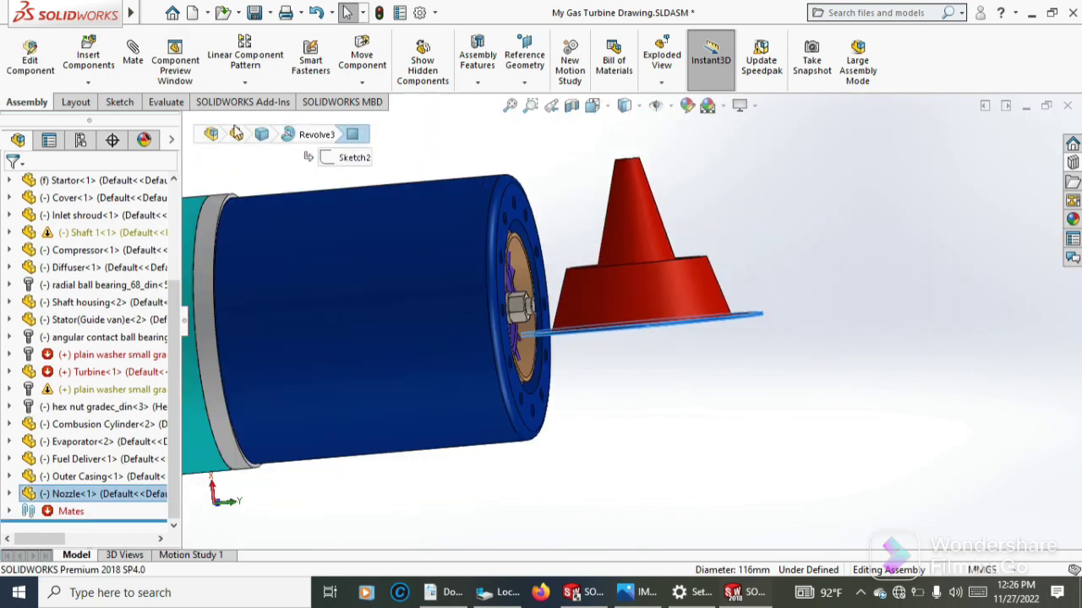
# Mate the nozzle concentric with the outer casing
pyautogui.click(135, 55)
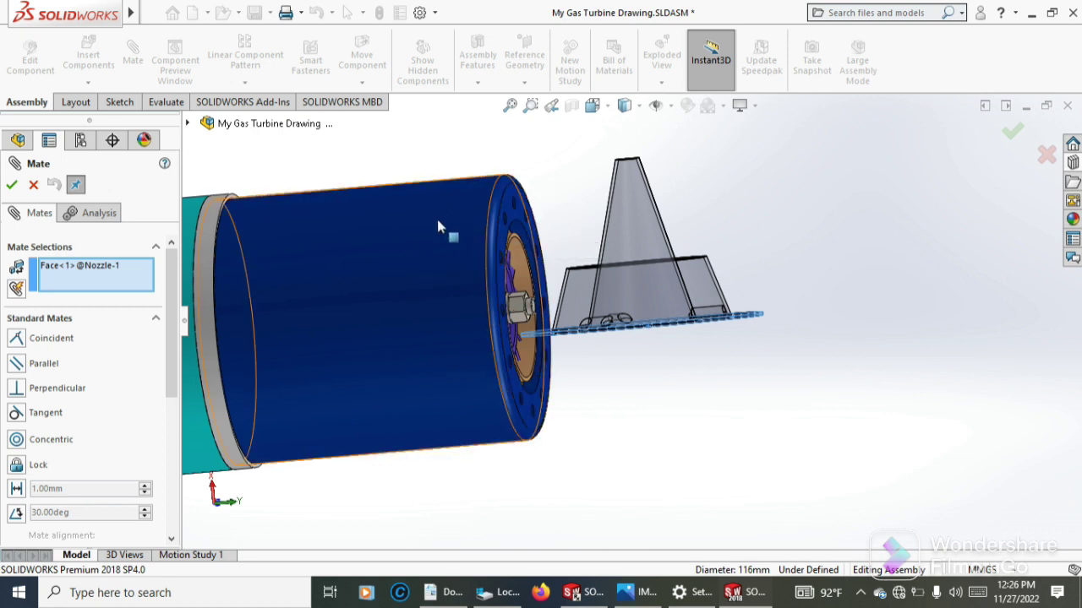
pyautogui.click(415, 260)
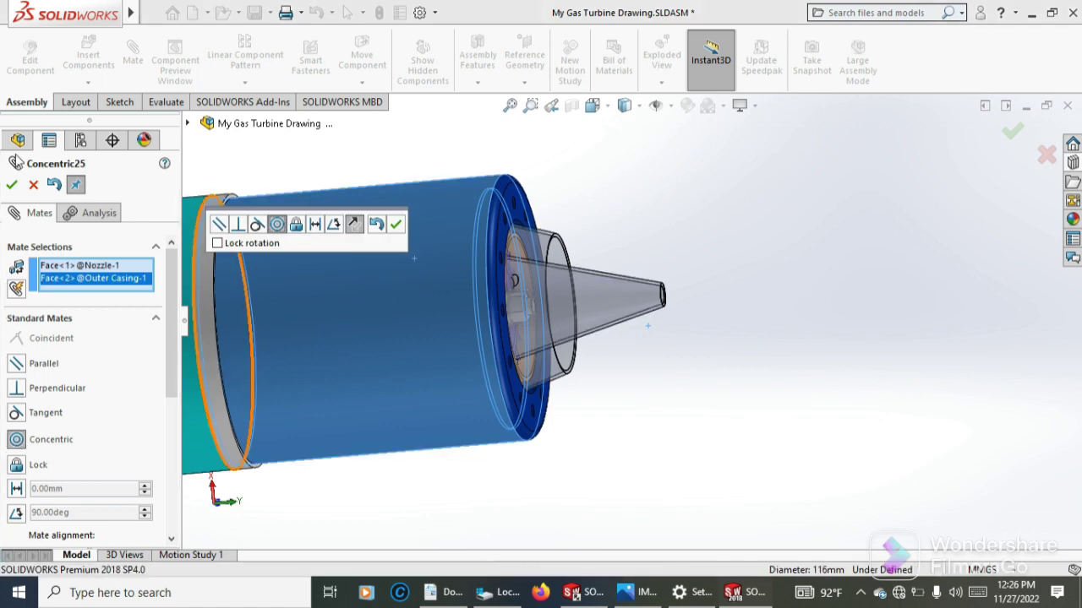
pyautogui.click(11, 185)
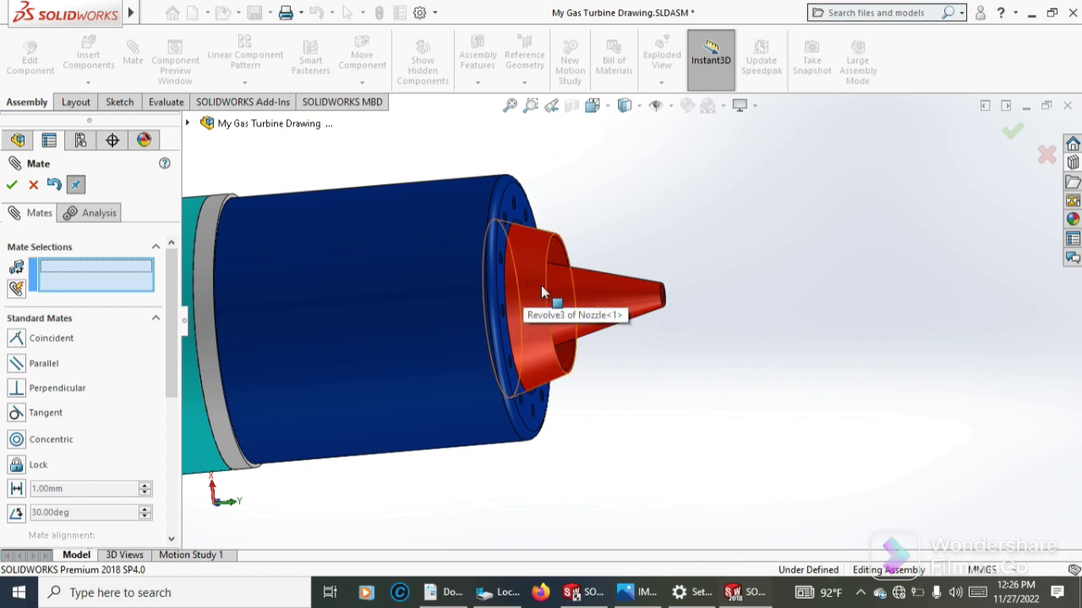
# Mate the nozzle flange face coincident with the casing's rear face
pyautogui.moveTo(540, 285); pyautogui.dragTo(700, 289)
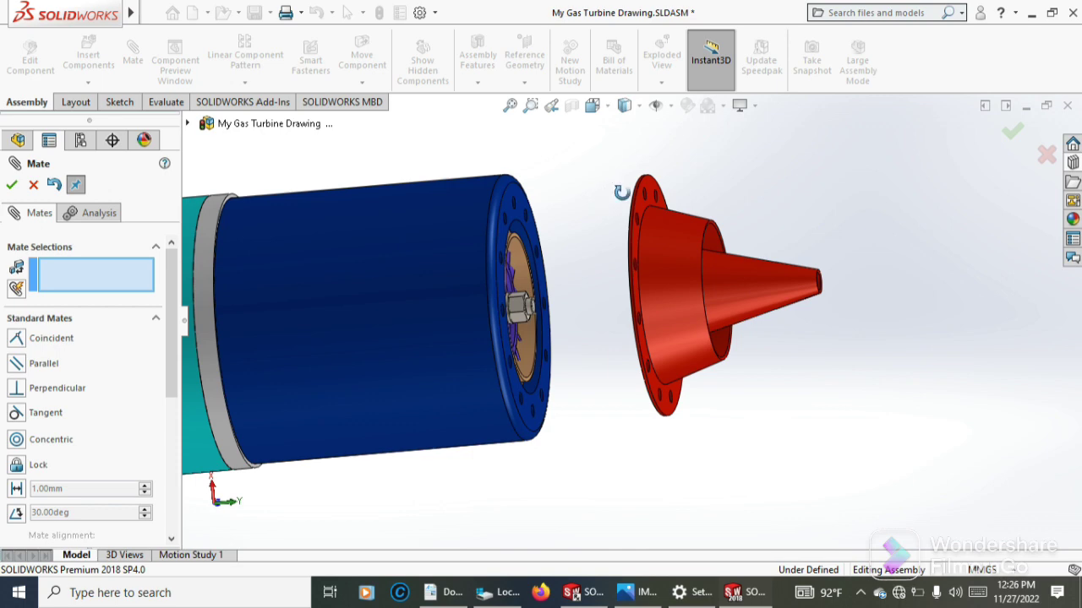
pyautogui.moveTo(622, 193); pyautogui.dragTo(650, 195, button='middle')
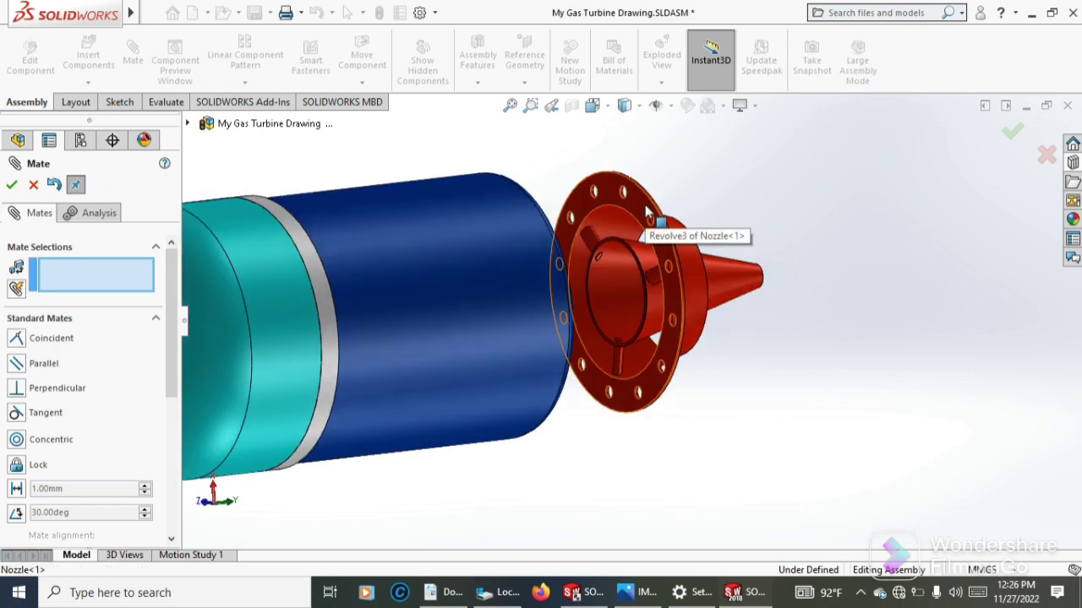
pyautogui.click(648, 211)
pyautogui.moveTo(700, 201); pyautogui.dragTo(614, 214, button='middle')
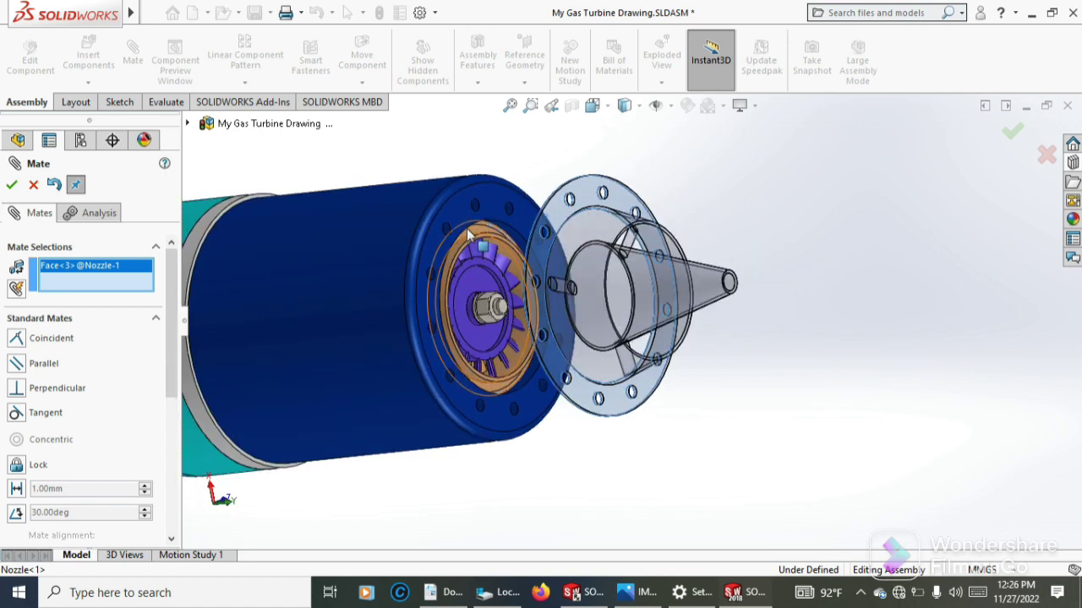
pyautogui.click(452, 211)
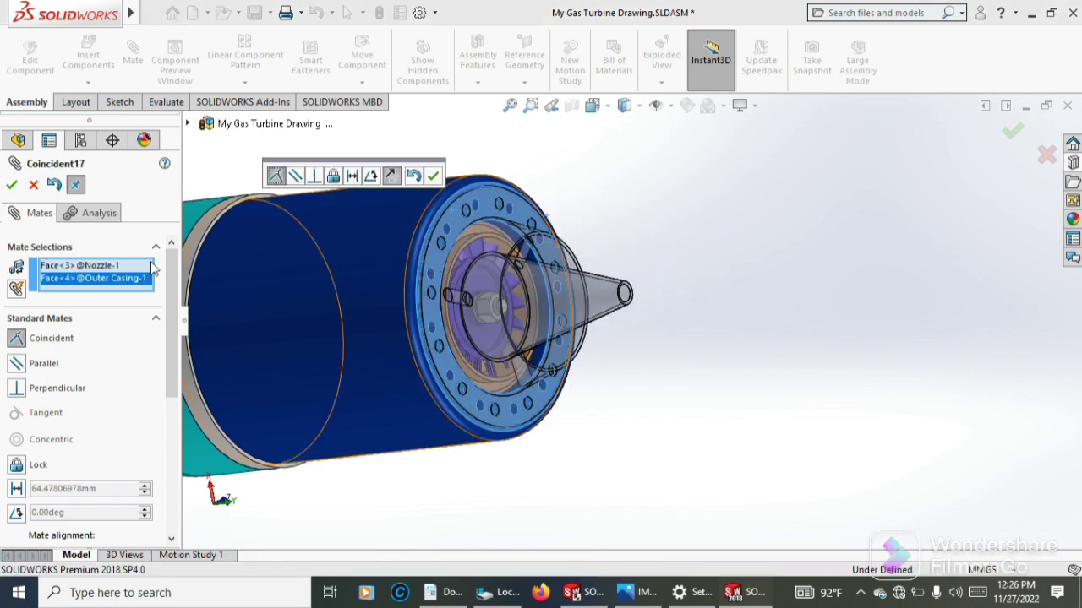
pyautogui.click(11, 186)
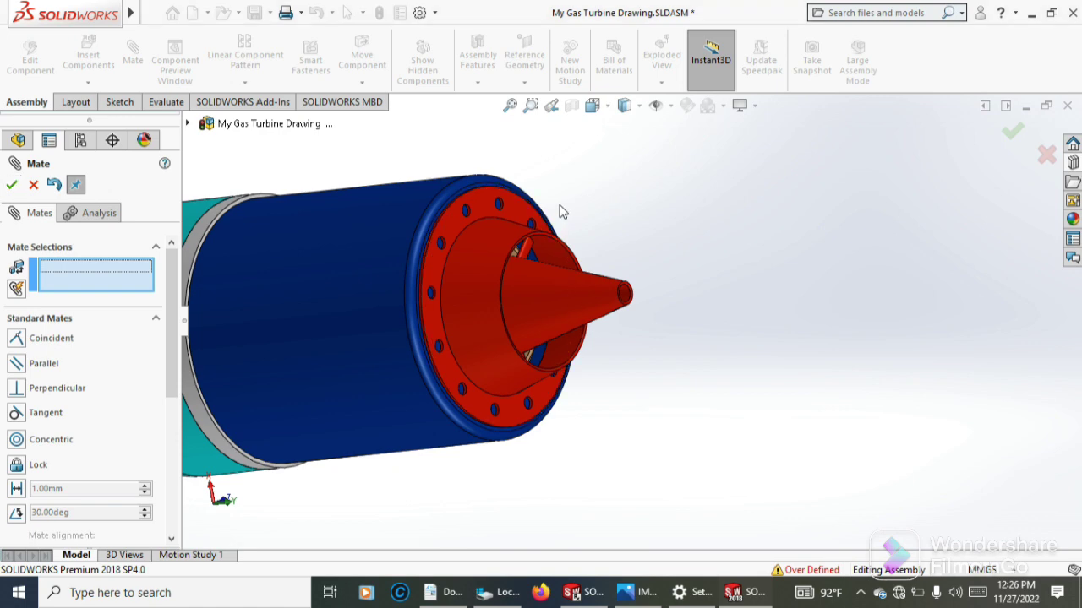
# Orbit and zoom to a face-on close-up of the nozzle flange bolt holes
pyautogui.moveTo(560, 212); pyautogui.dragTo(358, 252, button='middle')
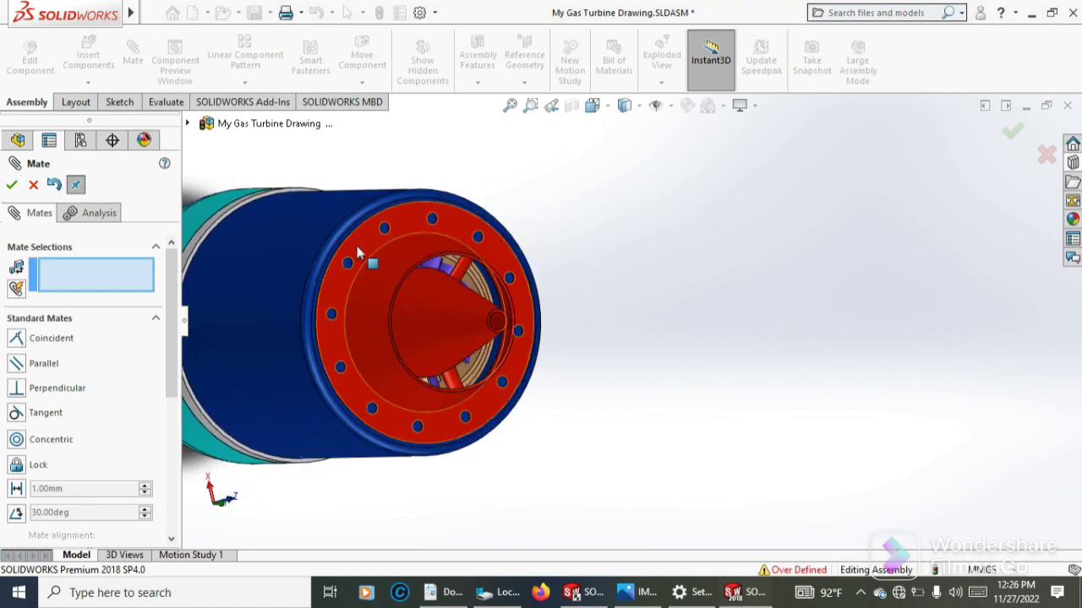
pyautogui.moveTo(362, 241); pyautogui.dragTo(413, 227, button='middle')
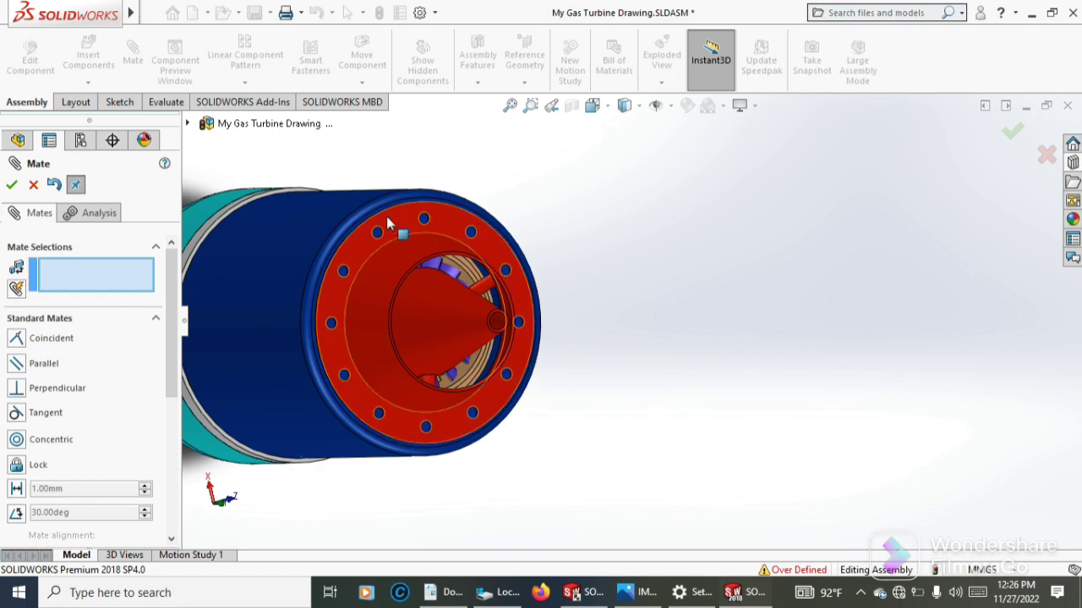
pyautogui.scroll(4, 387, 224)
pyautogui.moveTo(708, 161)
pyautogui.mouseDown(button='middle')
pyautogui.moveTo(665, 155)
pyautogui.moveTo(575, 283)
pyautogui.mouseUp(button='middle')
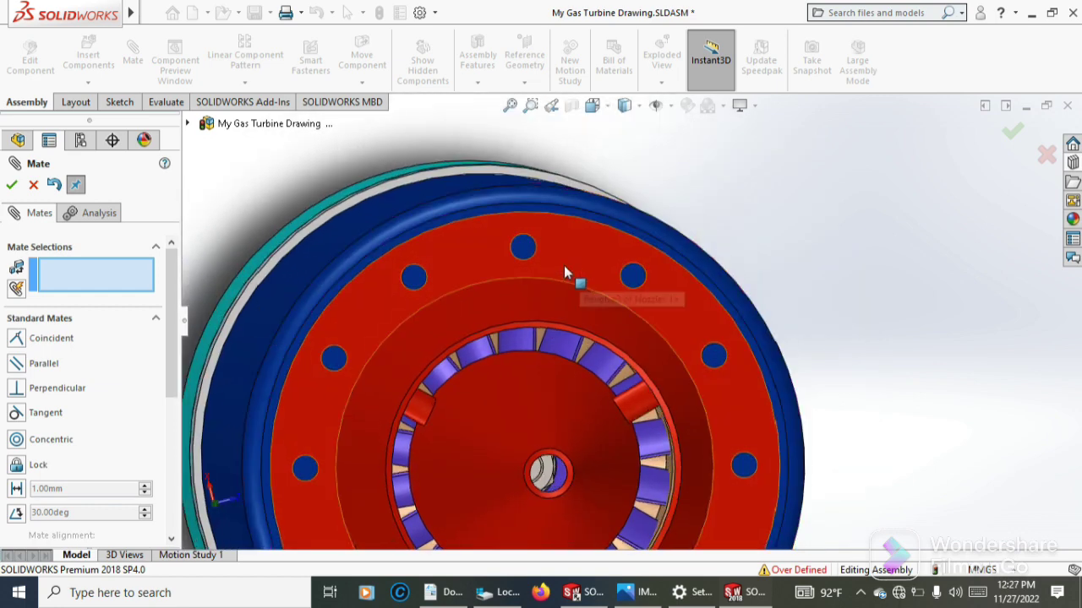
pyautogui.scroll(-2, 641, 191)
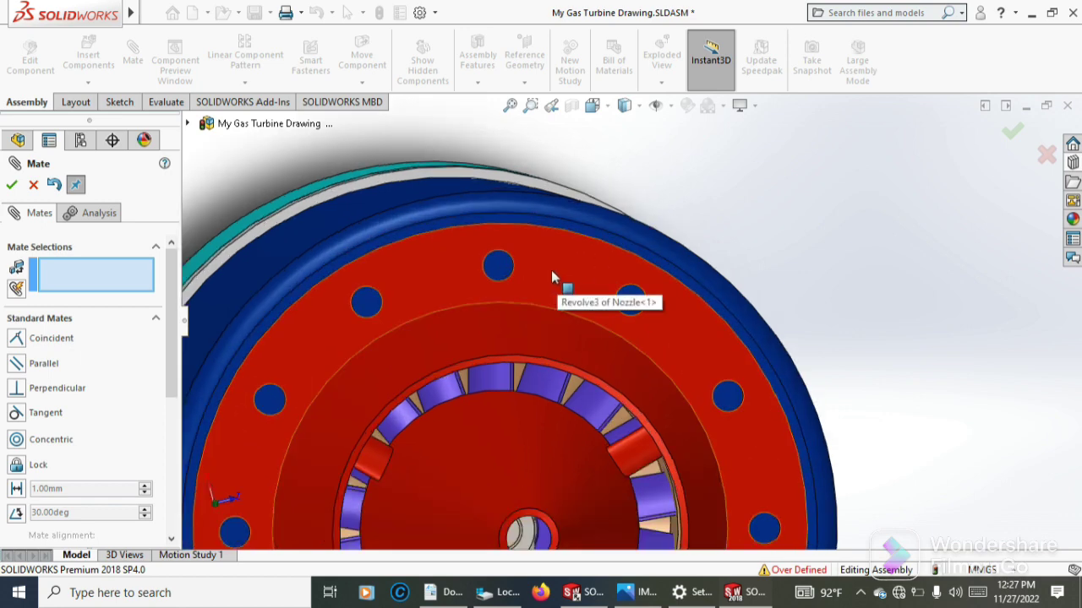
pyautogui.moveTo(551, 270); pyautogui.dragTo(548, 269, button='middle')
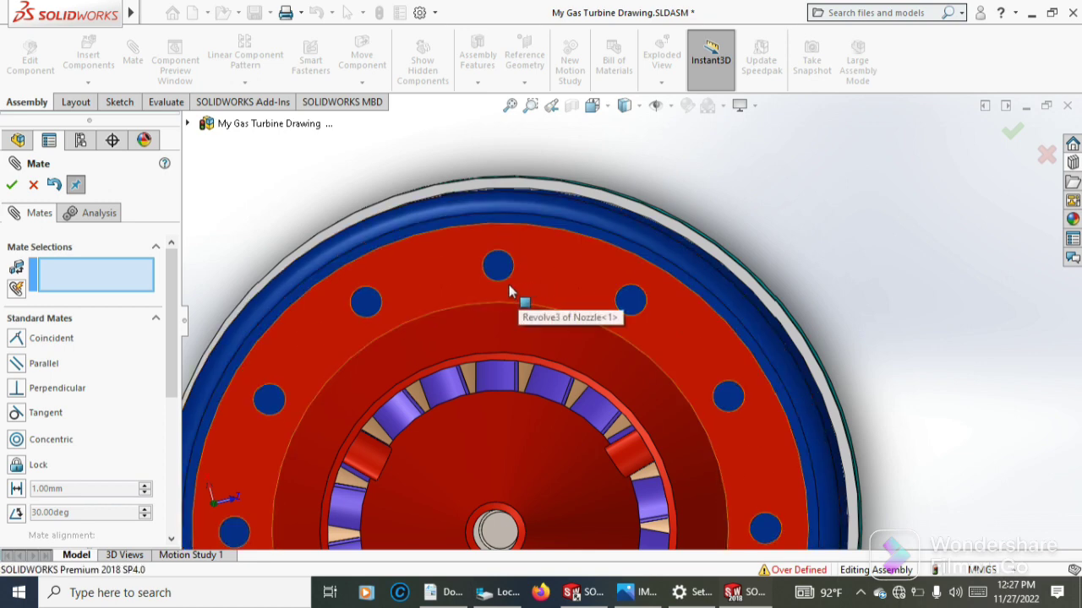
pyautogui.moveTo(516, 285); pyautogui.dragTo(461, 289)
pyautogui.scroll(-1, 458, 289)
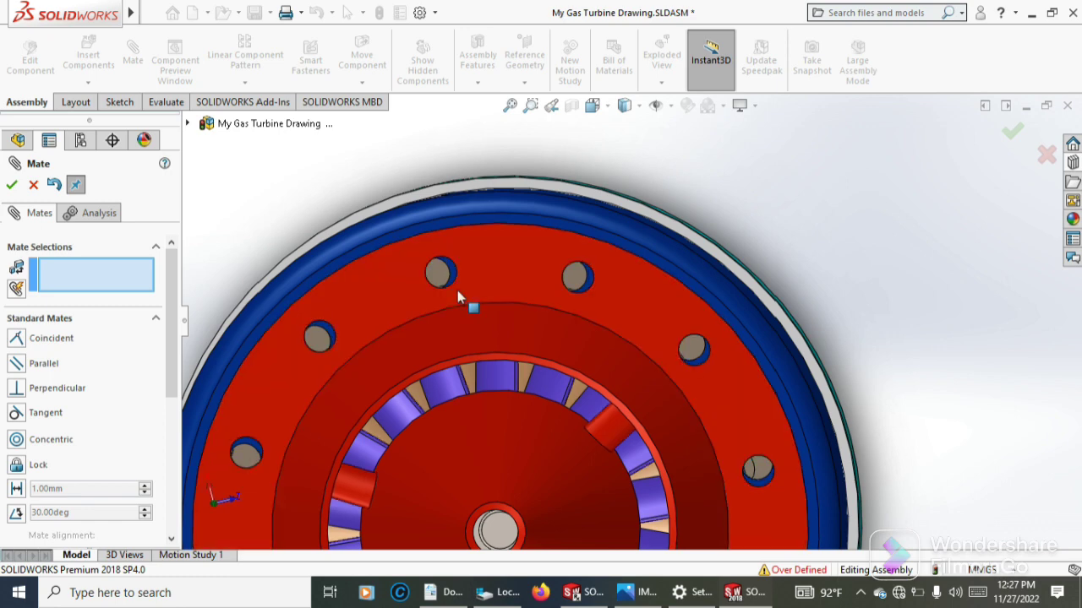
pyautogui.scroll(-1, 457, 290)
pyautogui.scroll(-1, 463, 283)
pyautogui.scroll(-2, 469, 269)
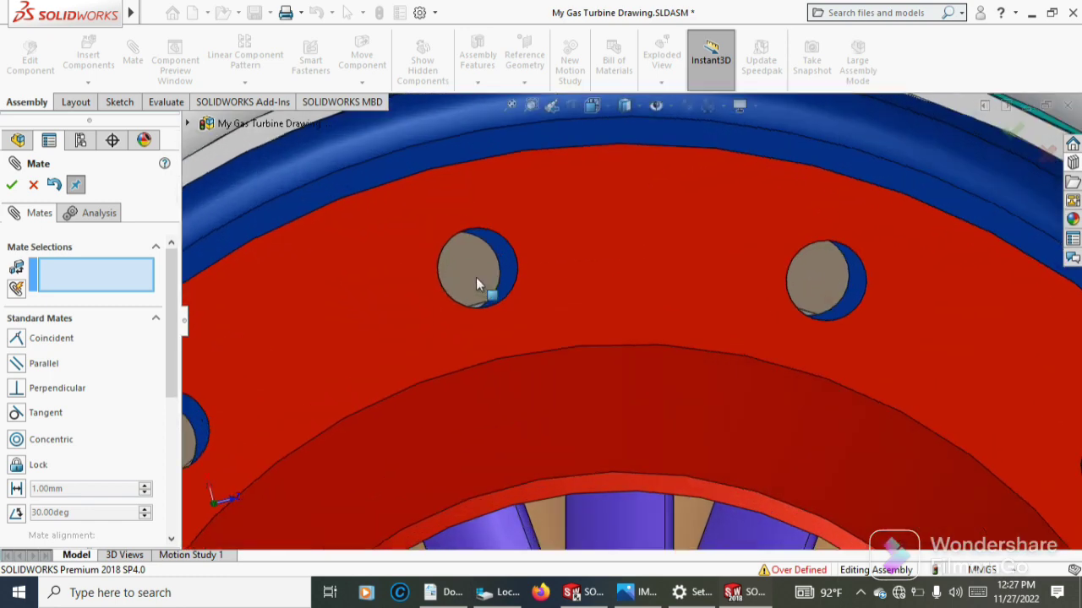
pyautogui.scroll(-2, 476, 277)
# Mate a casing bolt hole concentric with the matching nozzle bolt hole
pyautogui.moveTo(656, 296); pyautogui.dragTo(661, 346, button='middle')
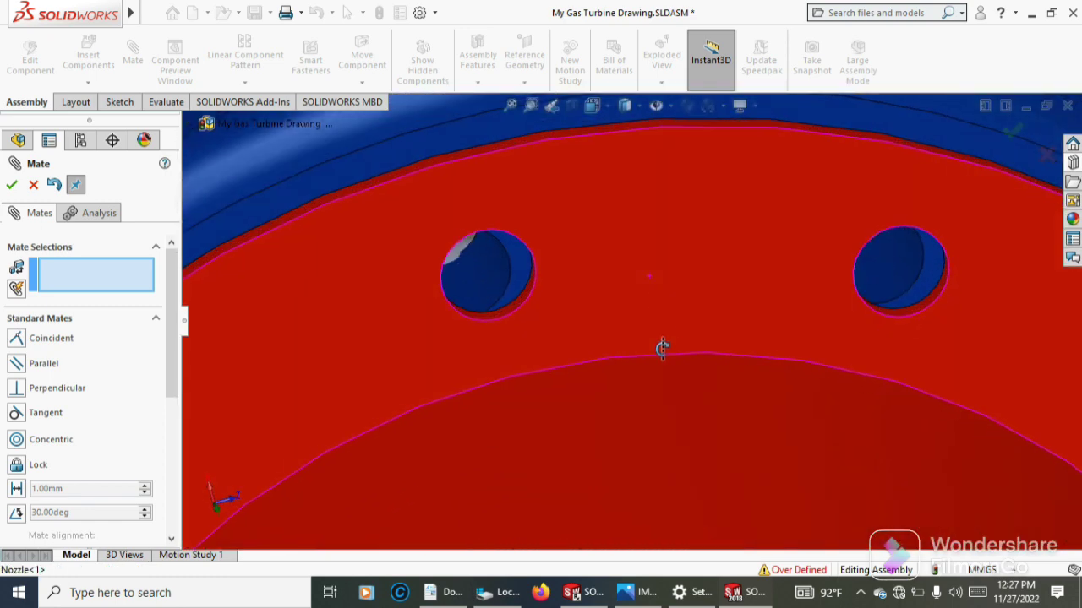
pyautogui.click(480, 285)
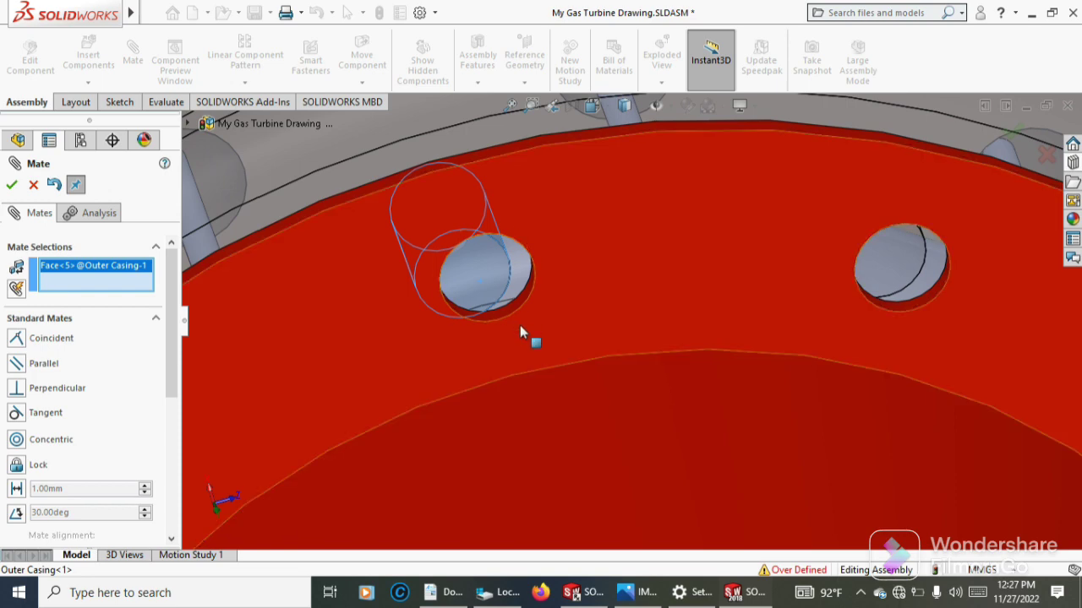
pyautogui.moveTo(520, 325); pyautogui.dragTo(534, 385, button='middle')
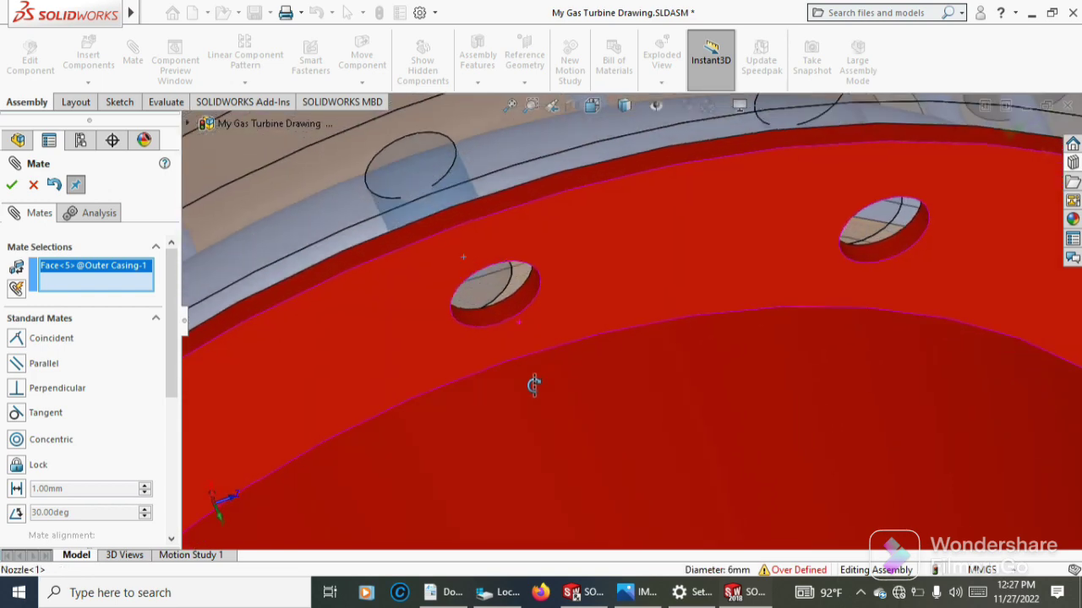
pyautogui.click(503, 312)
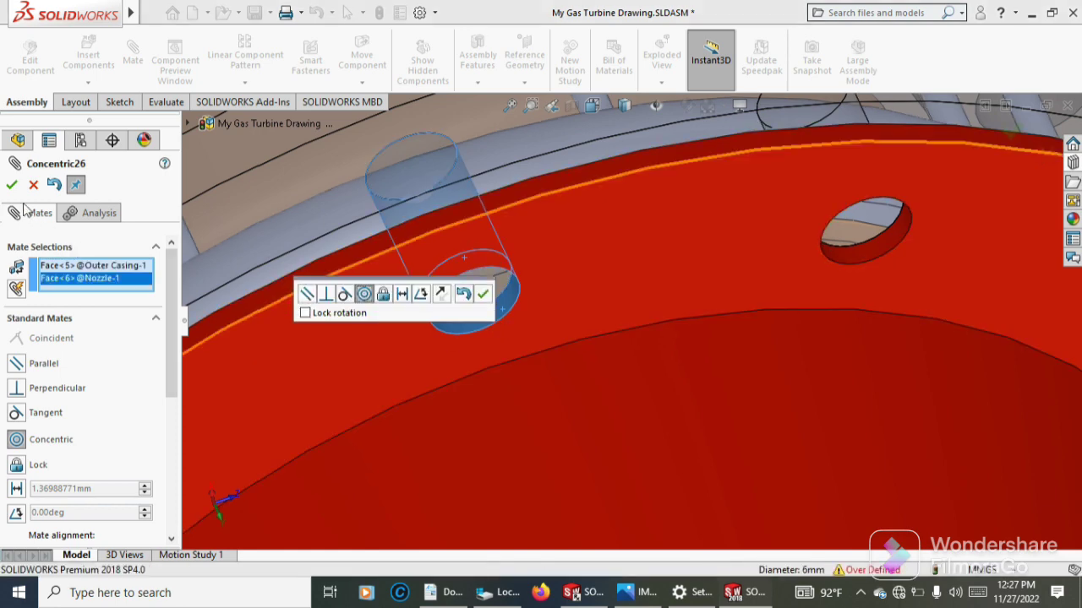
pyautogui.click(11, 185)
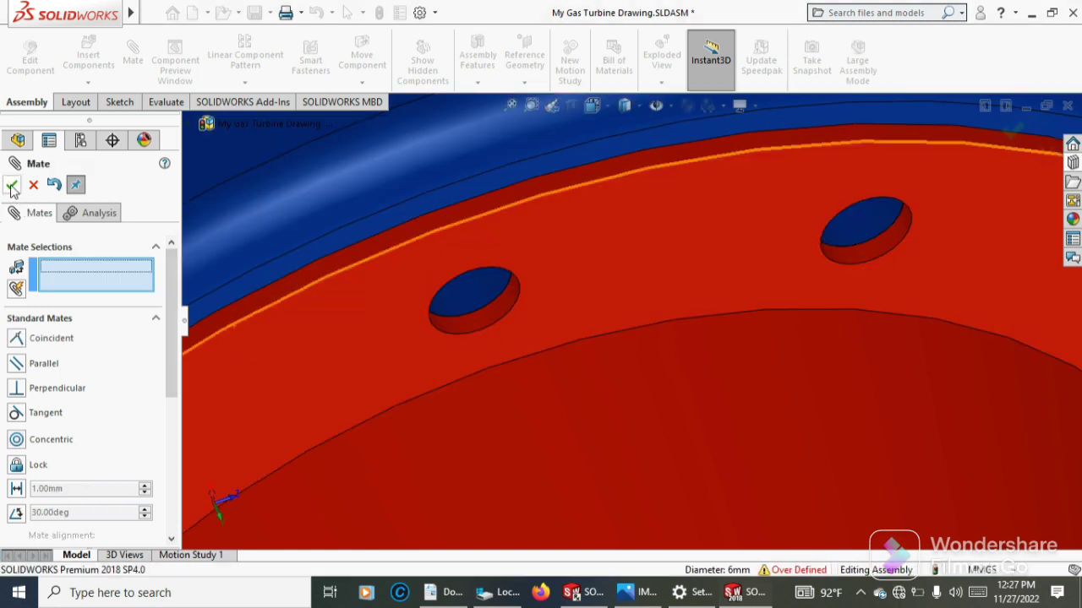
pyautogui.click(33, 185)
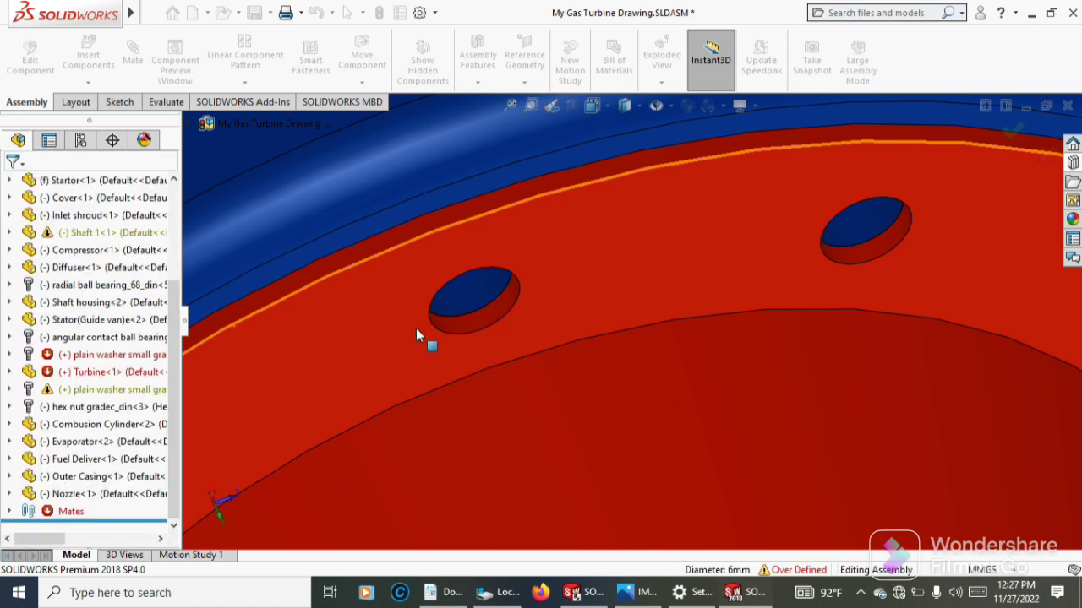
pyautogui.scroll(1, 519, 349)
pyautogui.scroll(1, 519, 349)
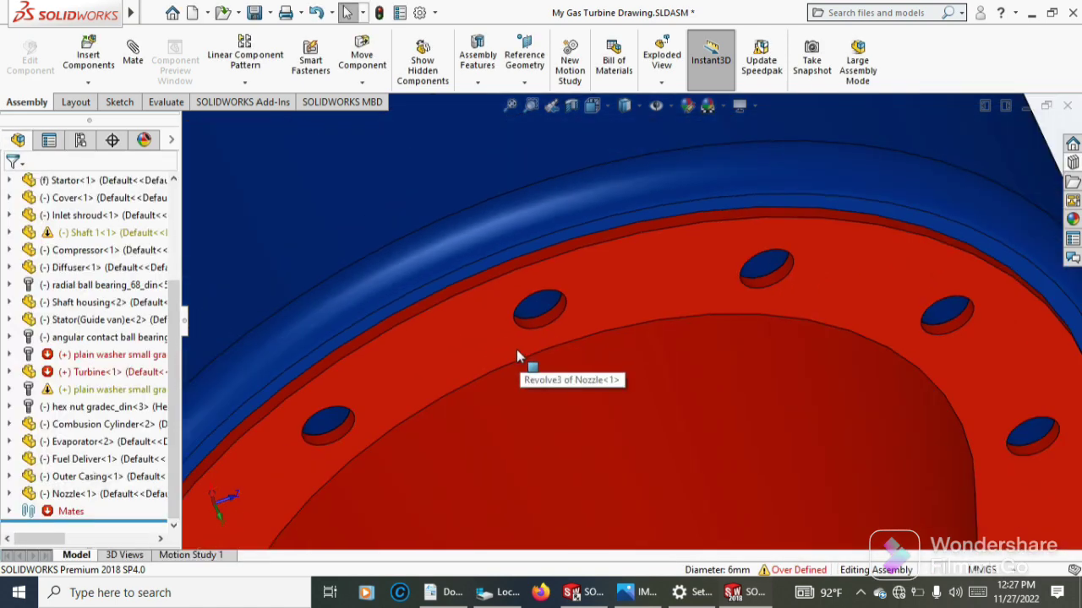
pyautogui.scroll(2, 516, 349)
pyautogui.scroll(2, 512, 355)
pyautogui.scroll(2, 541, 398)
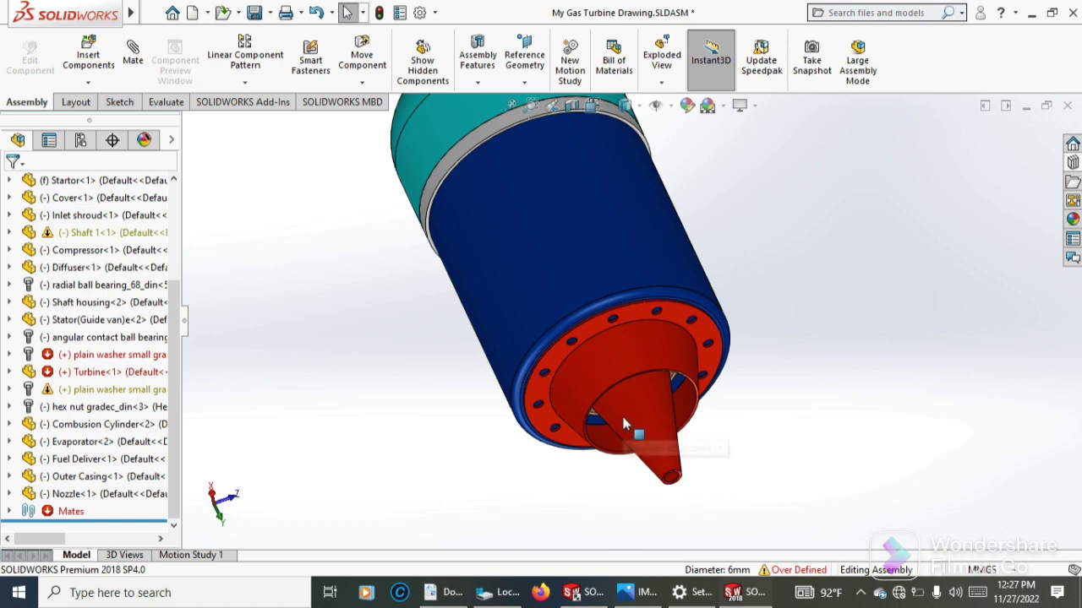
pyautogui.moveTo(712, 424)
pyautogui.mouseDown(button='middle')
pyautogui.moveTo(772, 178)
pyautogui.moveTo(823, 186)
pyautogui.mouseUp(button='middle')
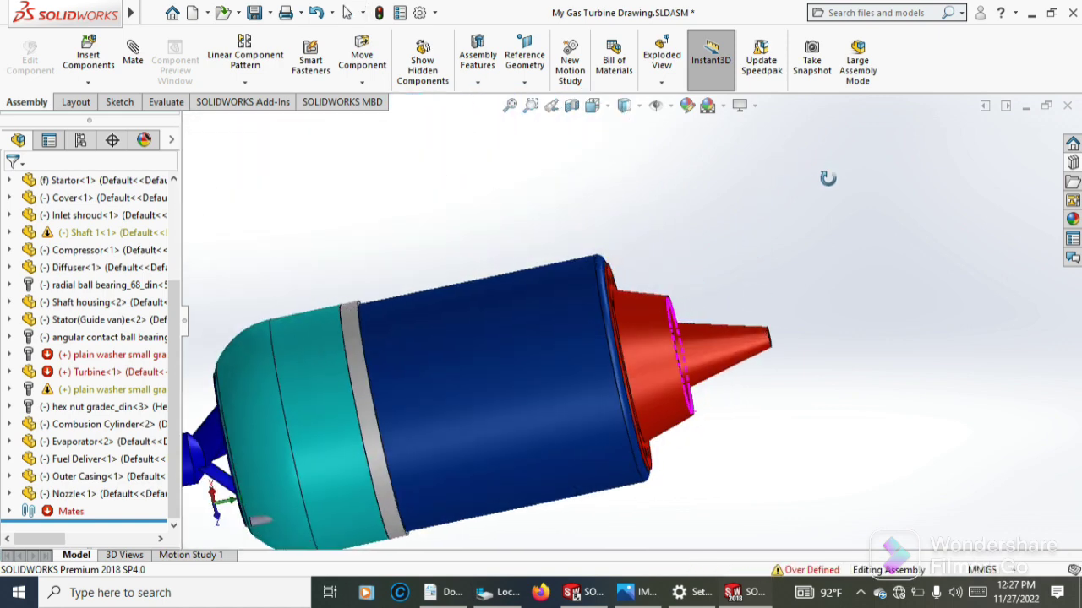
pyautogui.moveTo(369, 478)
pyautogui.mouseDown(button='middle')
pyautogui.moveTo(479, 480)
pyautogui.moveTo(498, 273)
pyautogui.mouseUp(button='middle')
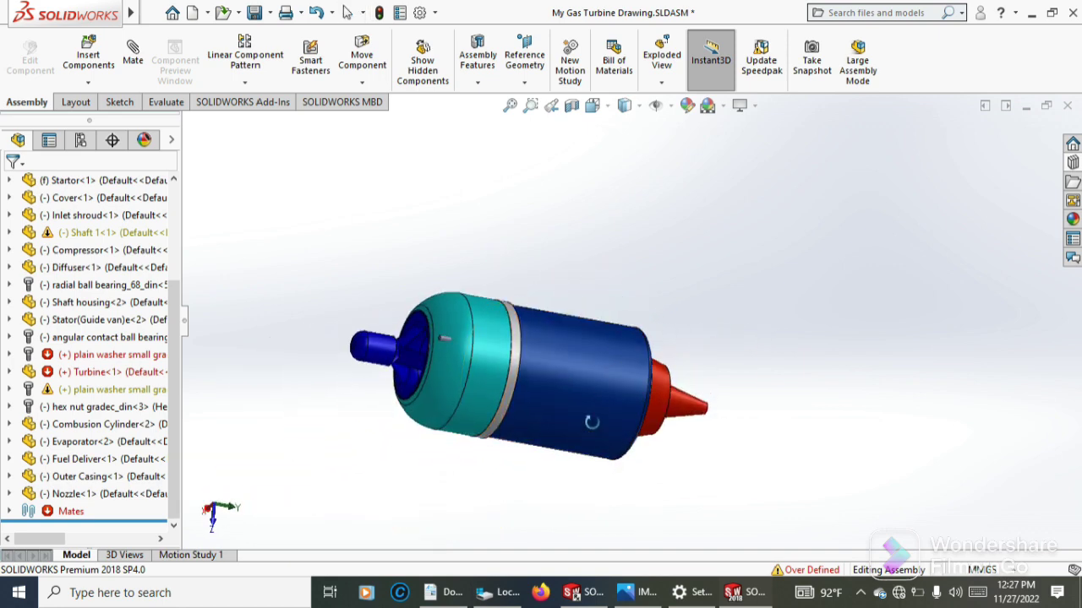
pyautogui.moveTo(592, 423); pyautogui.dragTo(586, 355, button='middle')
pyautogui.scroll(-3, 607, 461)
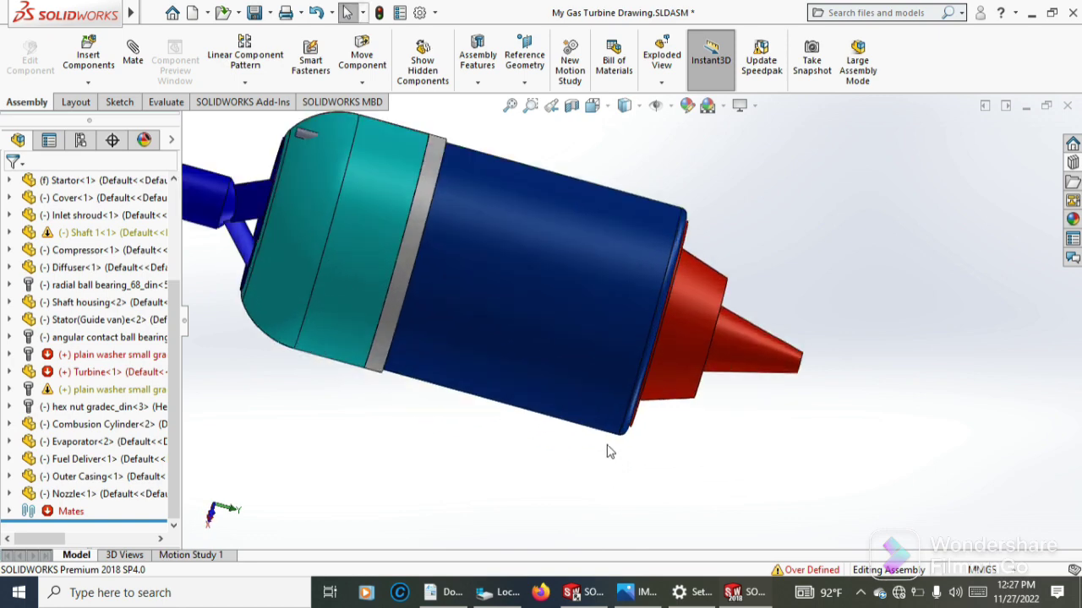
pyautogui.scroll(-2, 294, 178)
pyautogui.scroll(3, 290, 177)
pyautogui.scroll(2, 290, 176)
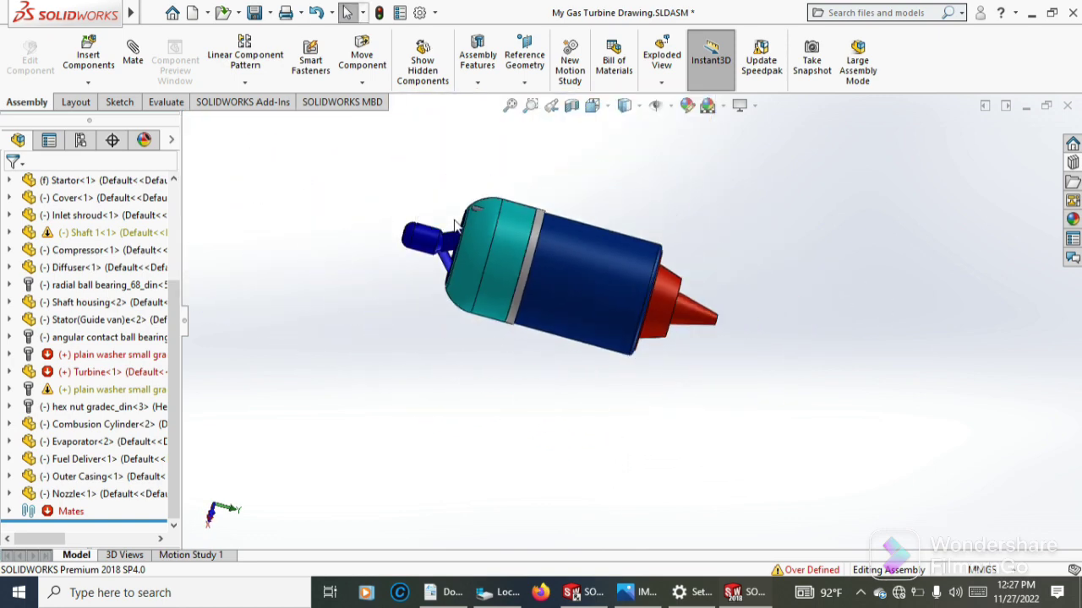
pyautogui.scroll(-2, 473, 237)
pyautogui.scroll(-2, 669, 266)
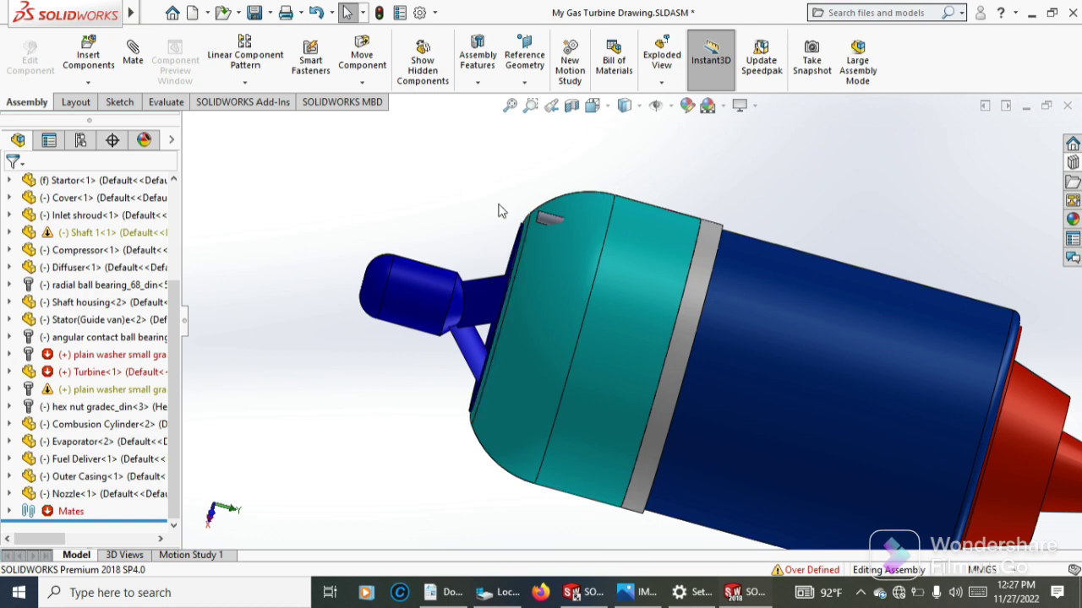
pyautogui.moveTo(497, 206)
pyautogui.mouseDown(button='middle')
pyautogui.moveTo(550, 282)
pyautogui.moveTo(754, 347)
pyautogui.mouseUp(button='middle')
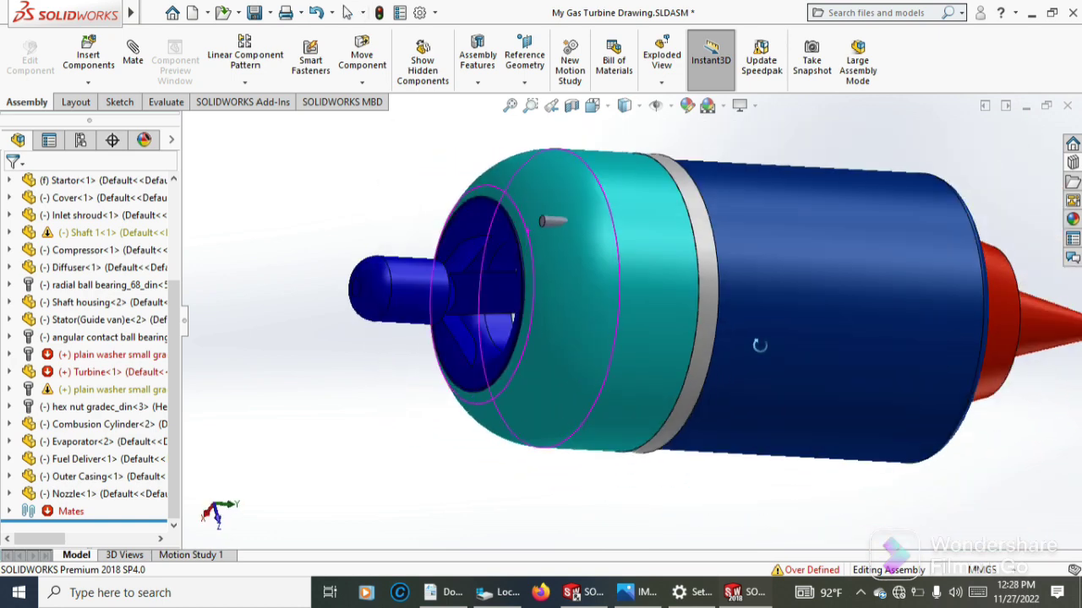
pyautogui.moveTo(862, 271)
pyautogui.mouseDown(button='middle')
pyautogui.moveTo(879, 237)
pyautogui.moveTo(886, 268)
pyautogui.mouseUp(button='middle')
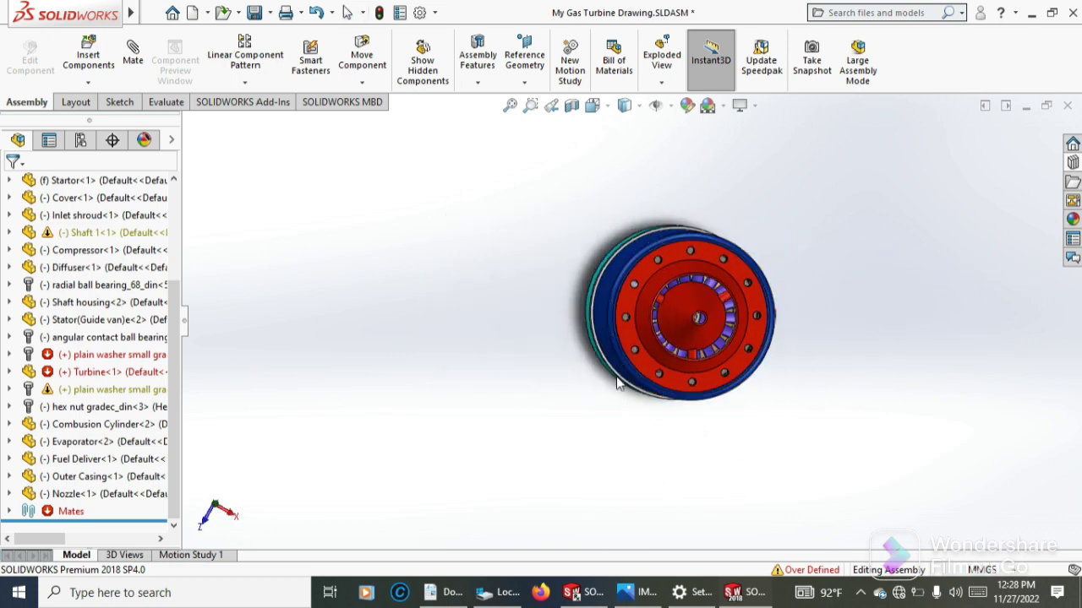
pyautogui.scroll(-3, 740, 329)
pyautogui.scroll(-3, 591, 213)
pyautogui.scroll(-3, 640, 238)
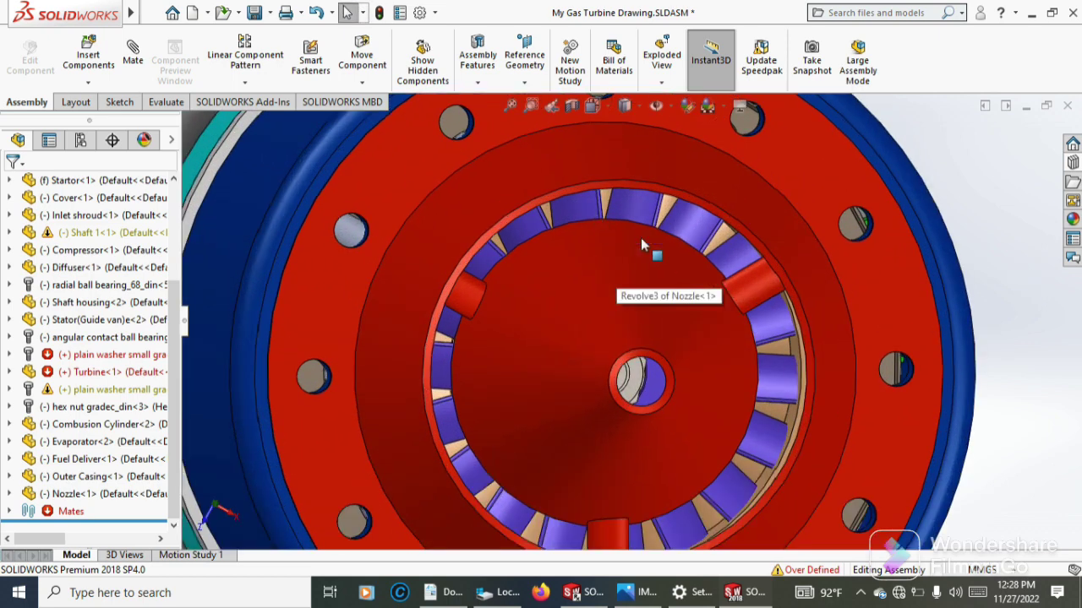
pyautogui.scroll(2, 642, 219)
pyautogui.scroll(2, 676, 220)
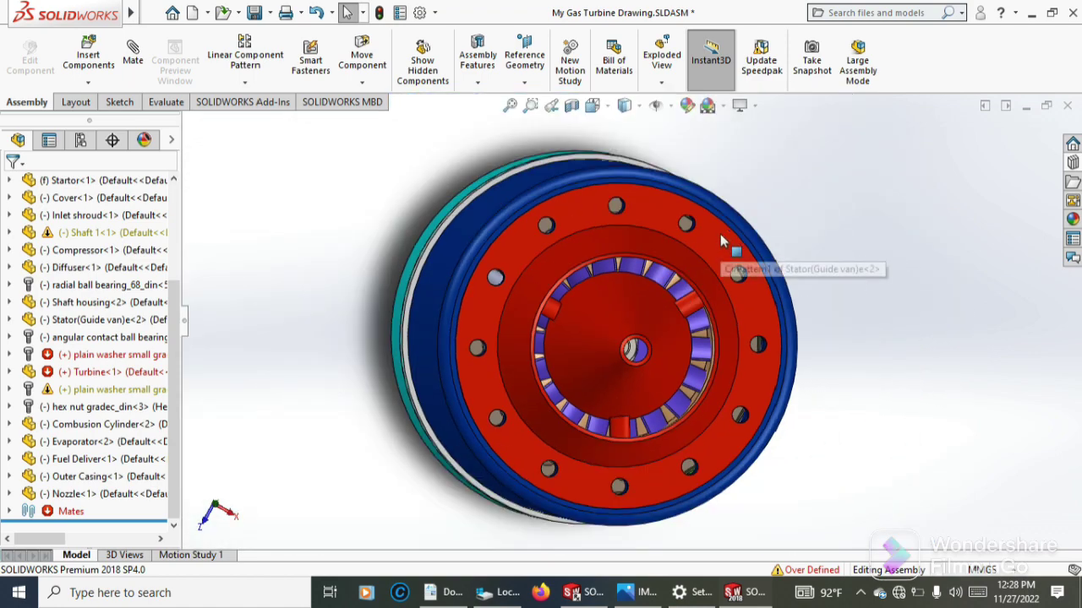
pyautogui.scroll(2, 718, 221)
pyautogui.moveTo(728, 220)
pyautogui.mouseDown(button='middle')
pyautogui.moveTo(850, 174)
pyautogui.moveTo(910, 254)
pyautogui.moveTo(769, 288)
pyautogui.mouseUp(button='middle')
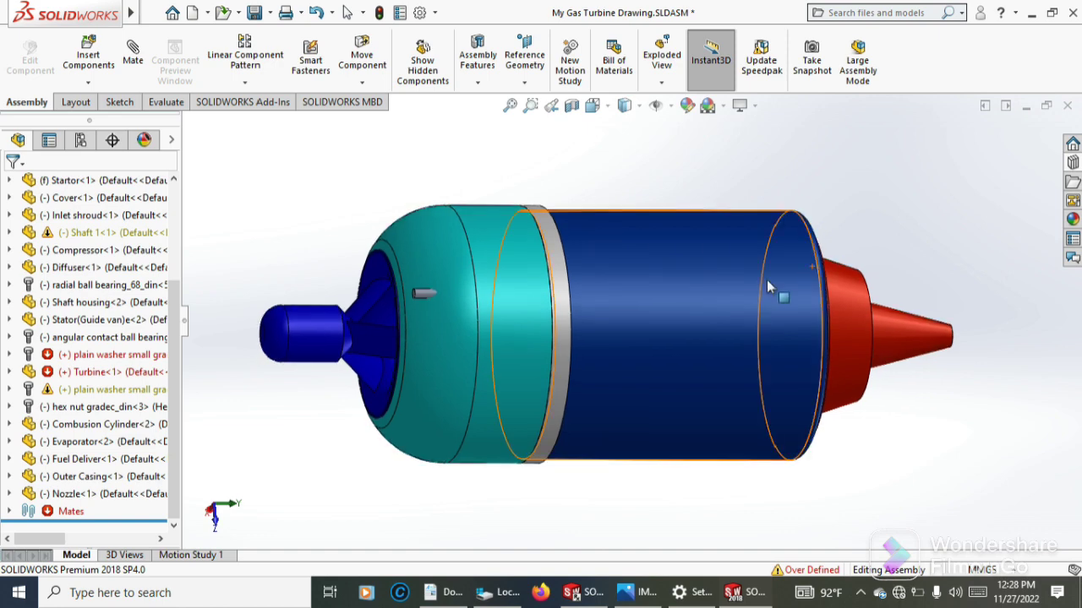
# Hide the Outer Casing to view the nozzle and internal parts end-on
pyautogui.click(687, 308)
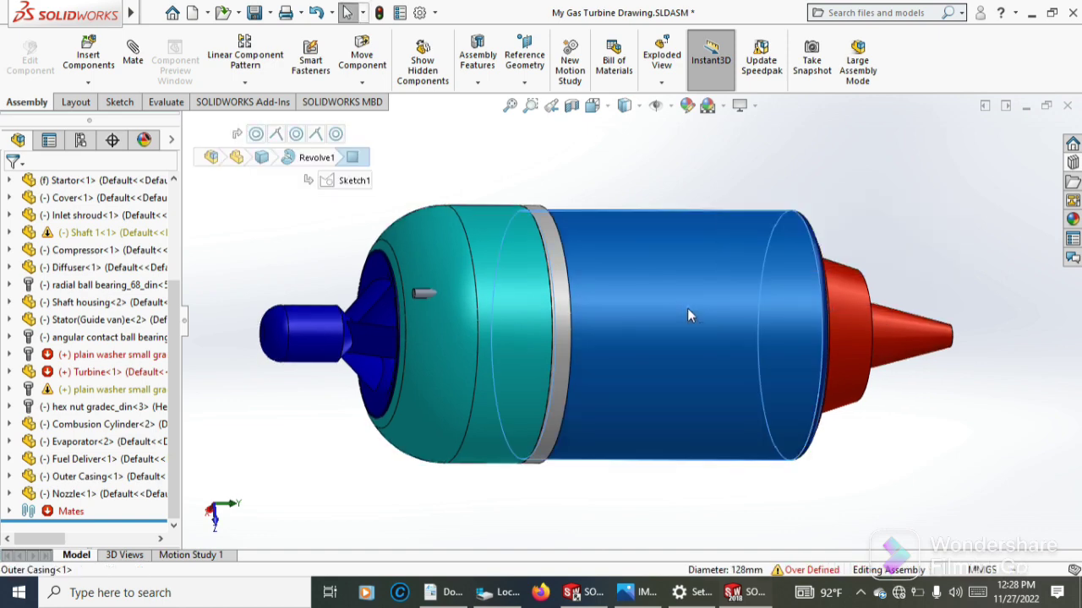
pyautogui.rightClick(691, 303)
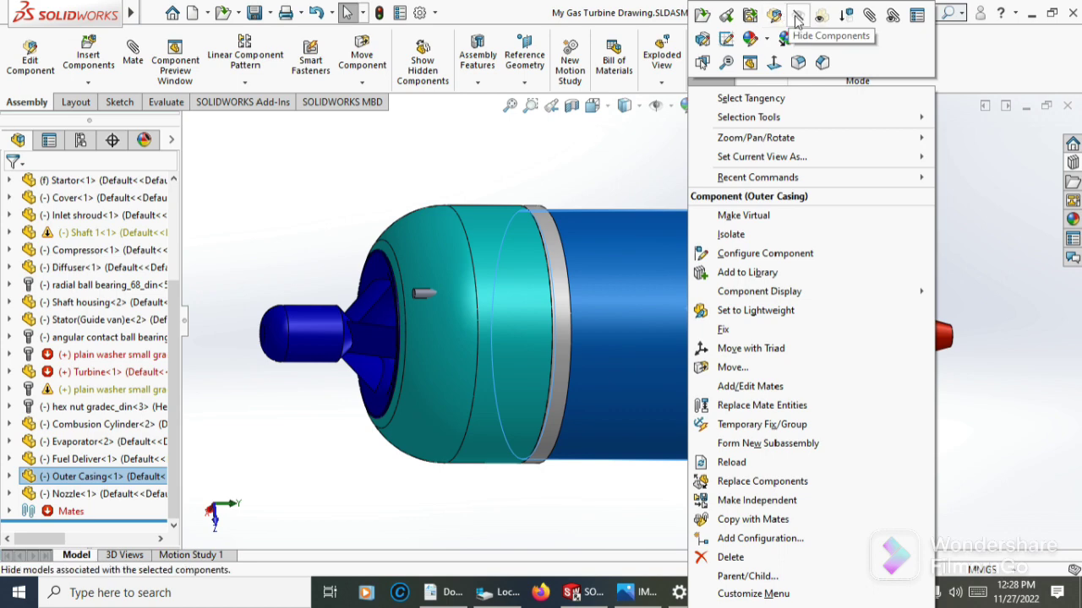
pyautogui.click(796, 19)
pyautogui.moveTo(826, 178)
pyautogui.mouseDown(button='middle')
pyautogui.moveTo(707, 212)
pyautogui.moveTo(770, 226)
pyautogui.moveTo(812, 212)
pyautogui.mouseUp(button='middle')
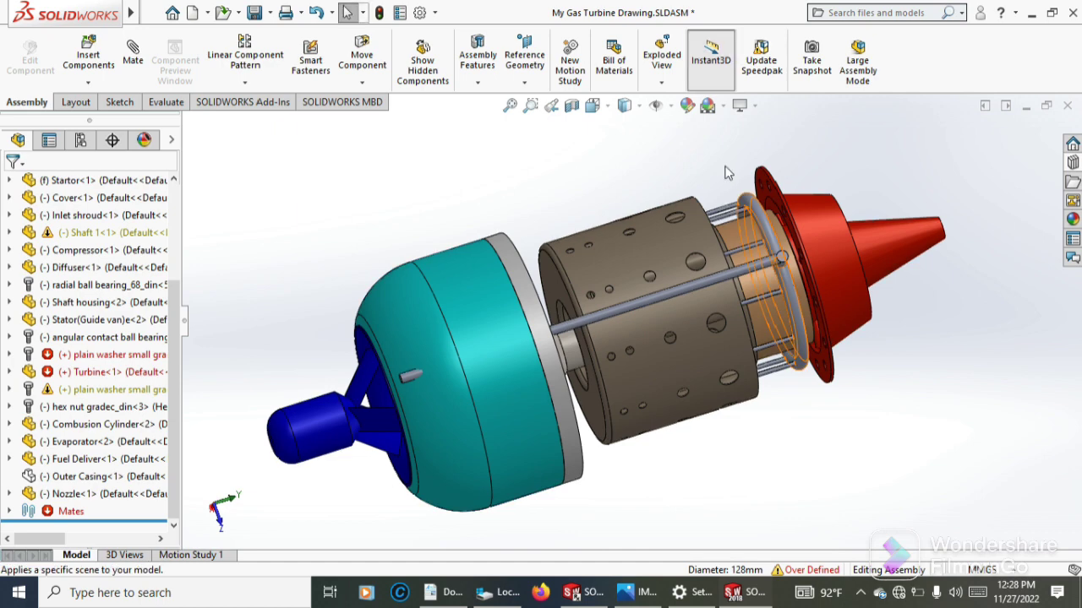
# Show the hidden Outer Casing again
pyautogui.click(129, 478)
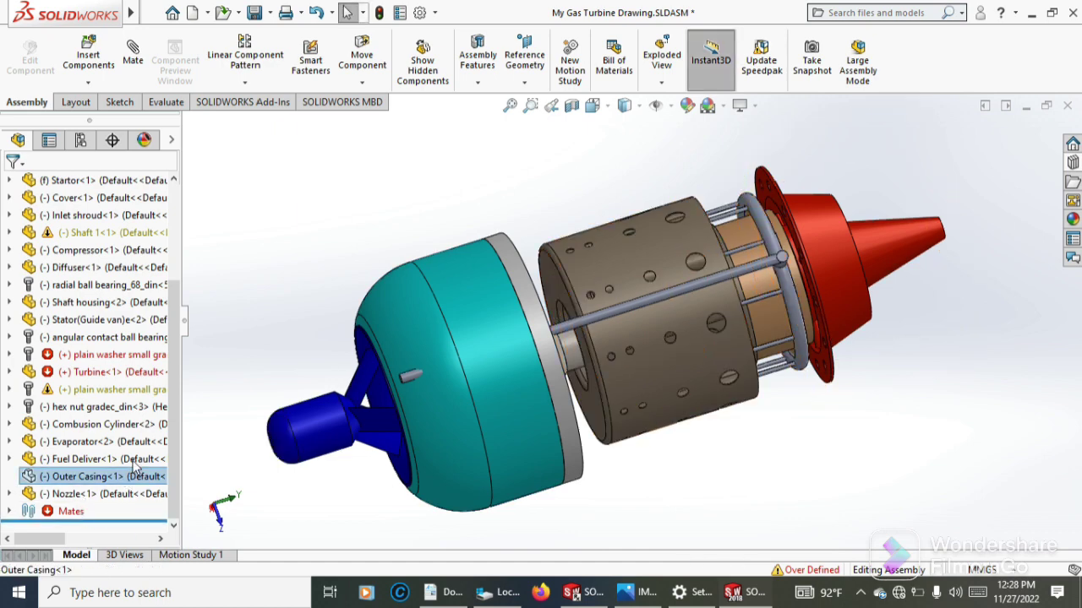
pyautogui.rightClick(131, 475)
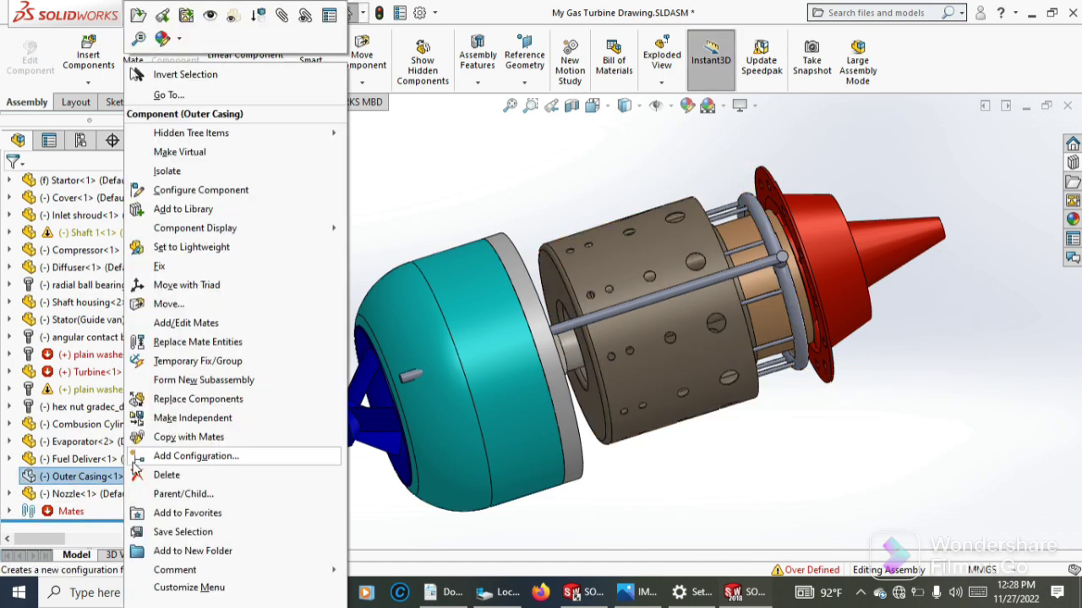
pyautogui.click(211, 17)
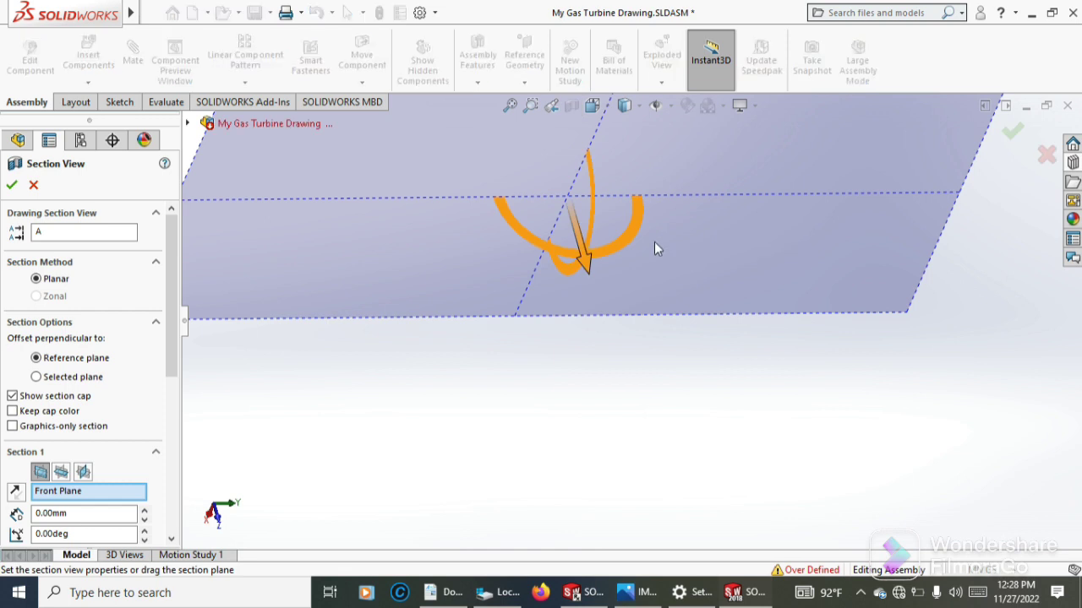
# Try Top and Front Plane cuts with 10 and 8 mm offsets, then section along Right Plane
pyautogui.scroll(2, 657, 246)
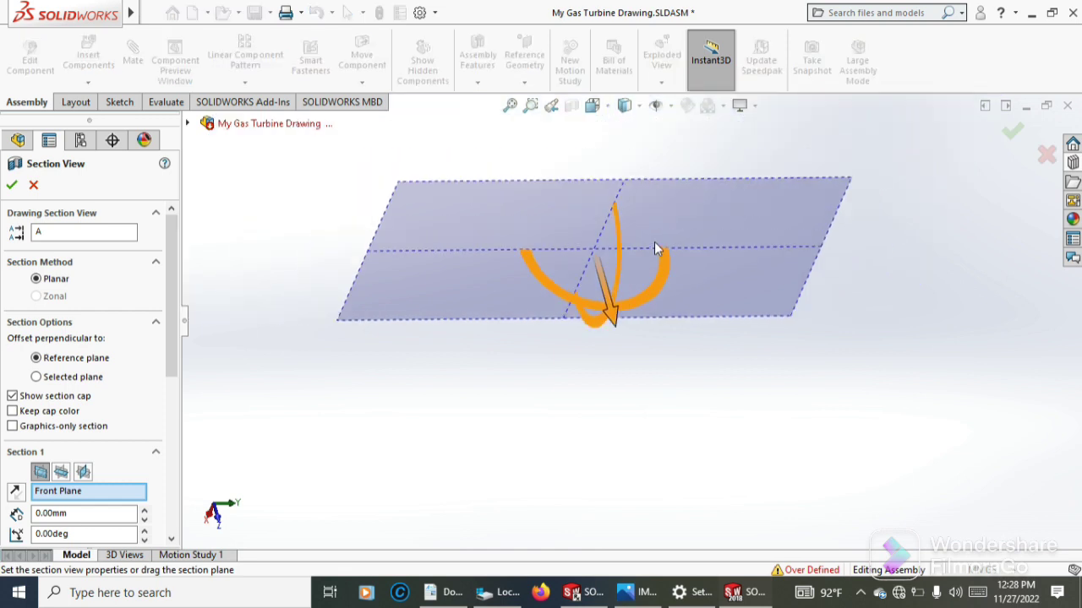
pyautogui.click(61, 473)
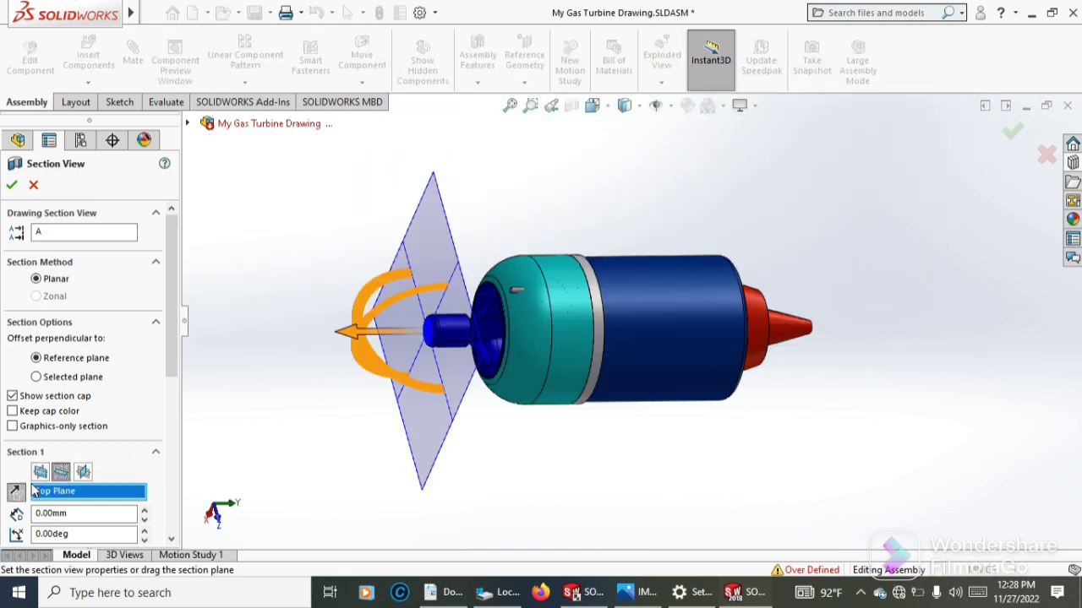
pyautogui.click(41, 473)
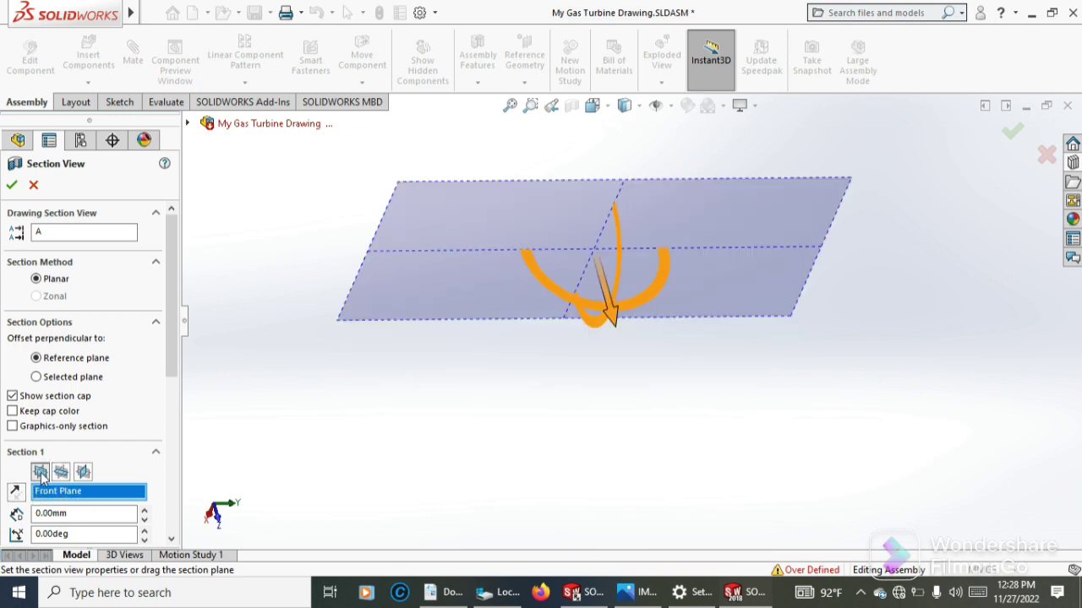
pyautogui.moveTo(638, 338); pyautogui.dragTo(634, 361, button='middle')
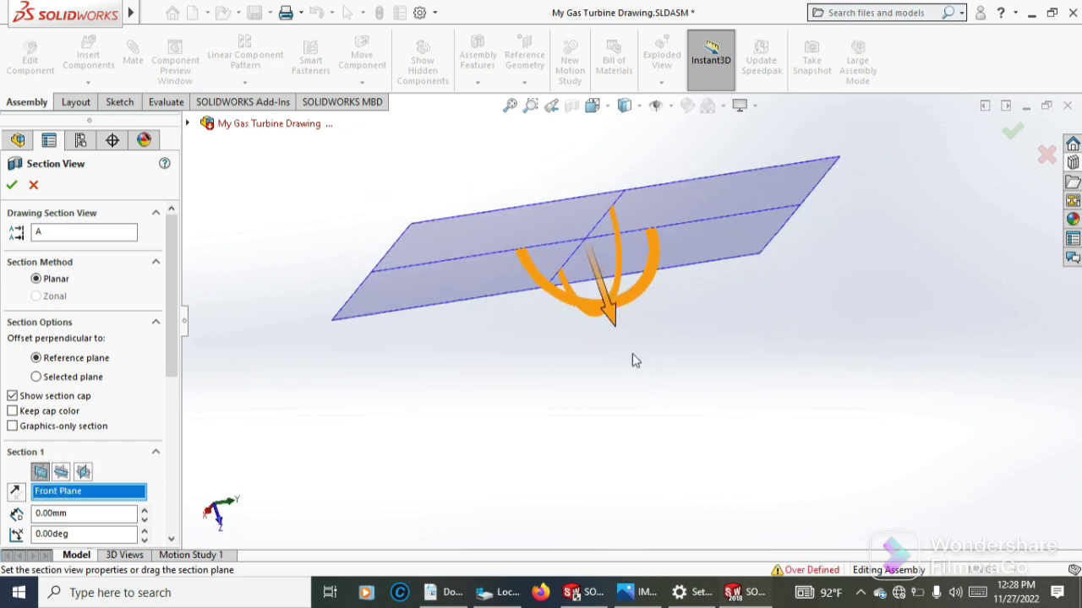
pyautogui.moveTo(621, 357); pyautogui.dragTo(613, 336)
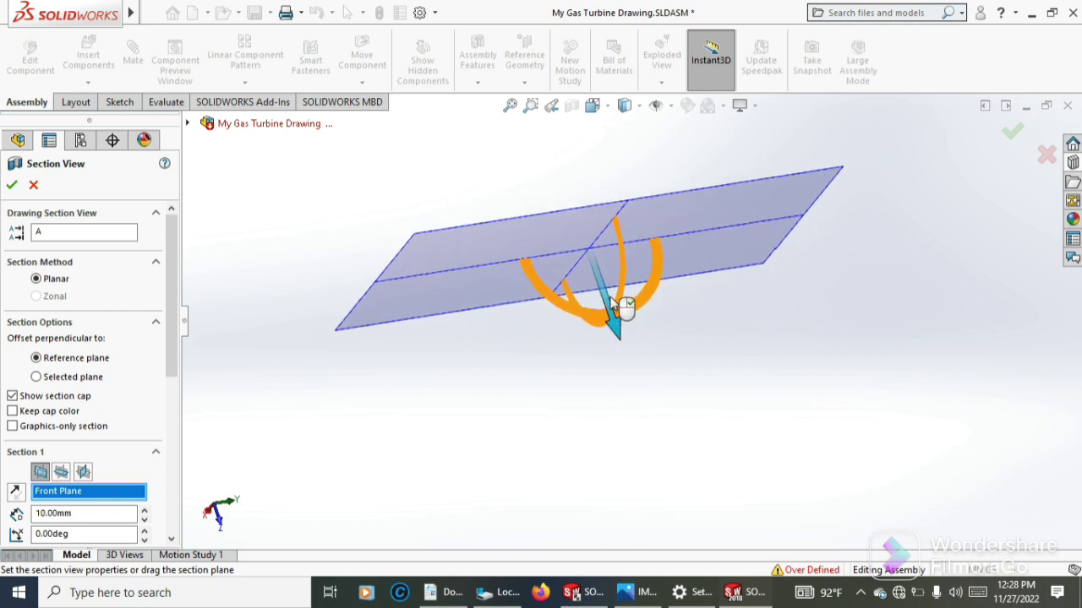
pyautogui.moveTo(612, 297); pyautogui.dragTo(608, 288)
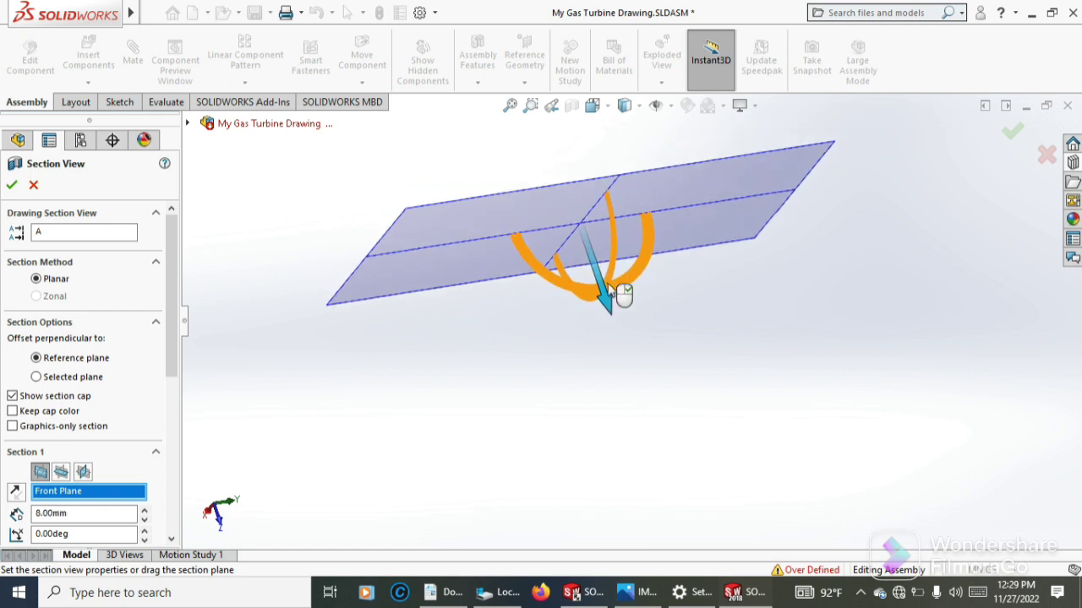
pyautogui.moveTo(611, 299); pyautogui.dragTo(589, 254, button='middle')
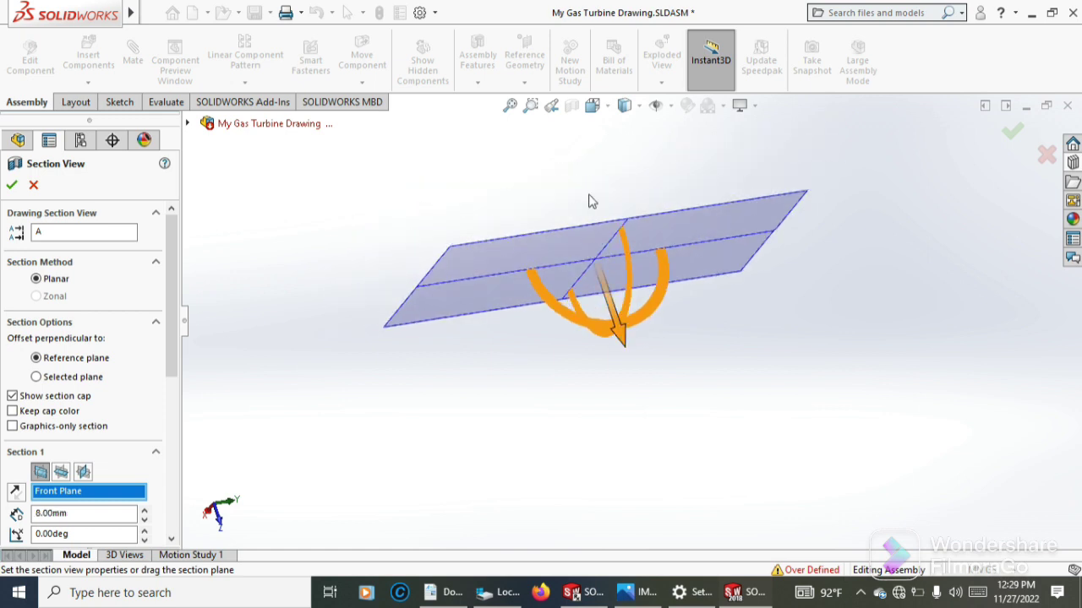
pyautogui.click(83, 473)
pyautogui.moveTo(616, 222); pyautogui.dragTo(687, 289, button='middle')
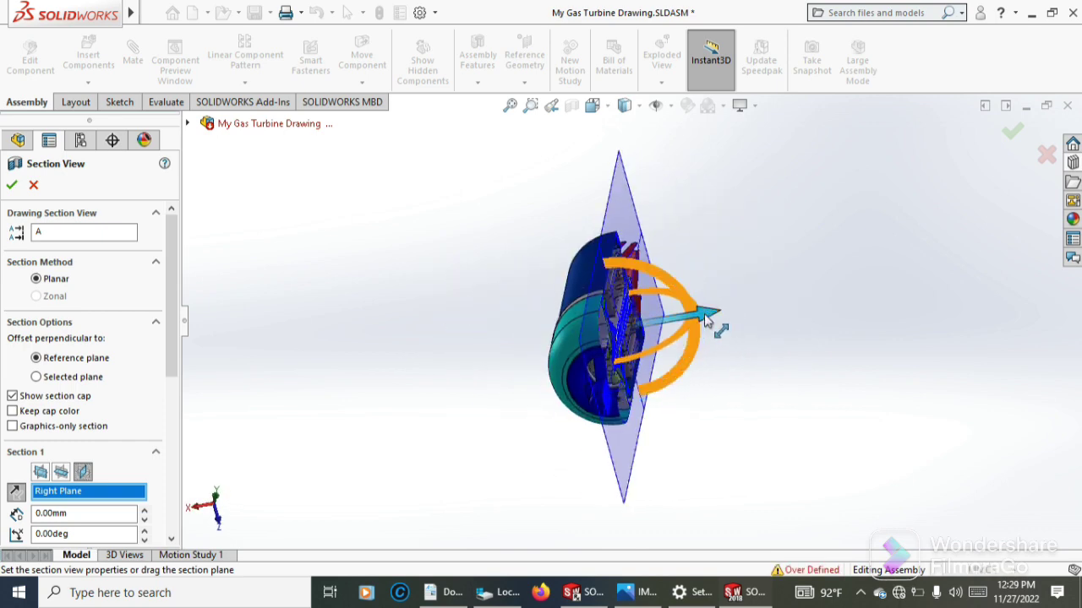
# Shift the Right Plane section cut to a -19.00mm offset
pyautogui.moveTo(718, 319); pyautogui.dragTo(736, 325)
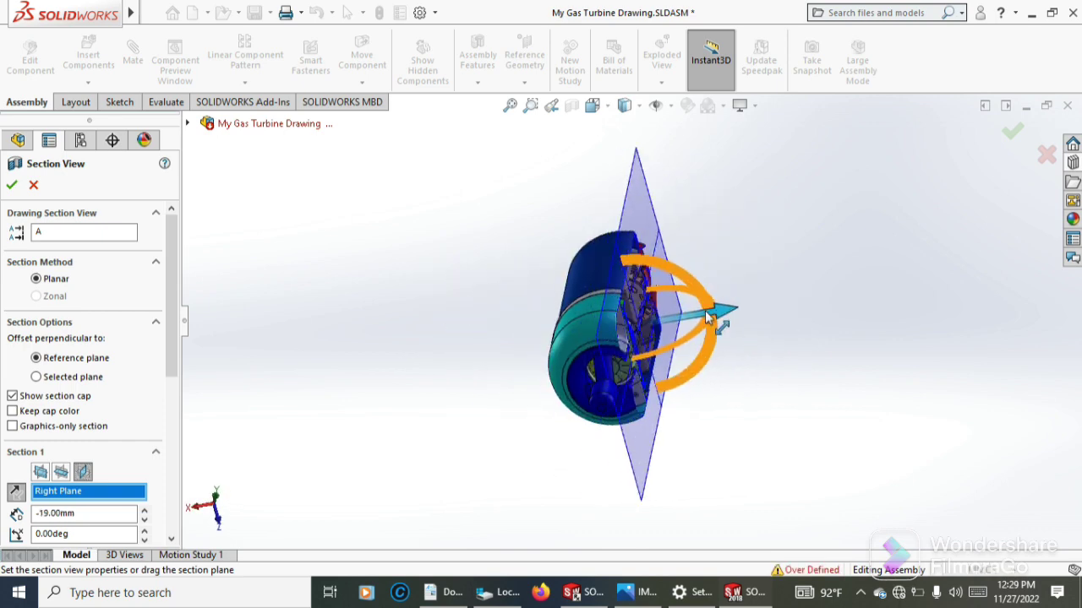
pyautogui.scroll(-3, 695, 323)
pyautogui.scroll(-3, 640, 355)
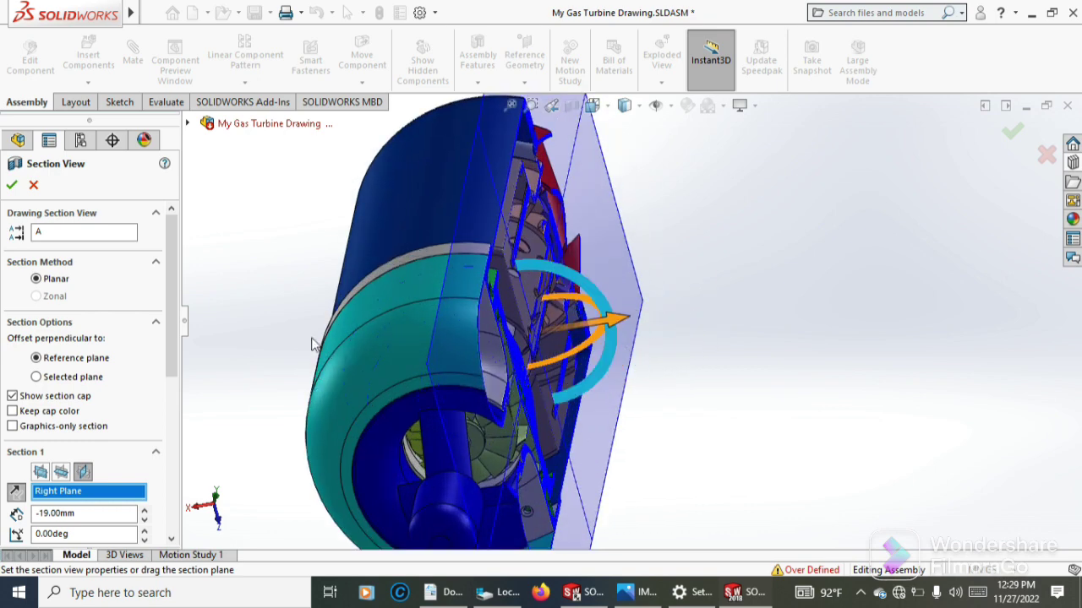
# Orbit and zoom to a tilted side view of the sectioned turbine
pyautogui.moveTo(311, 344); pyautogui.dragTo(391, 467, button='middle')
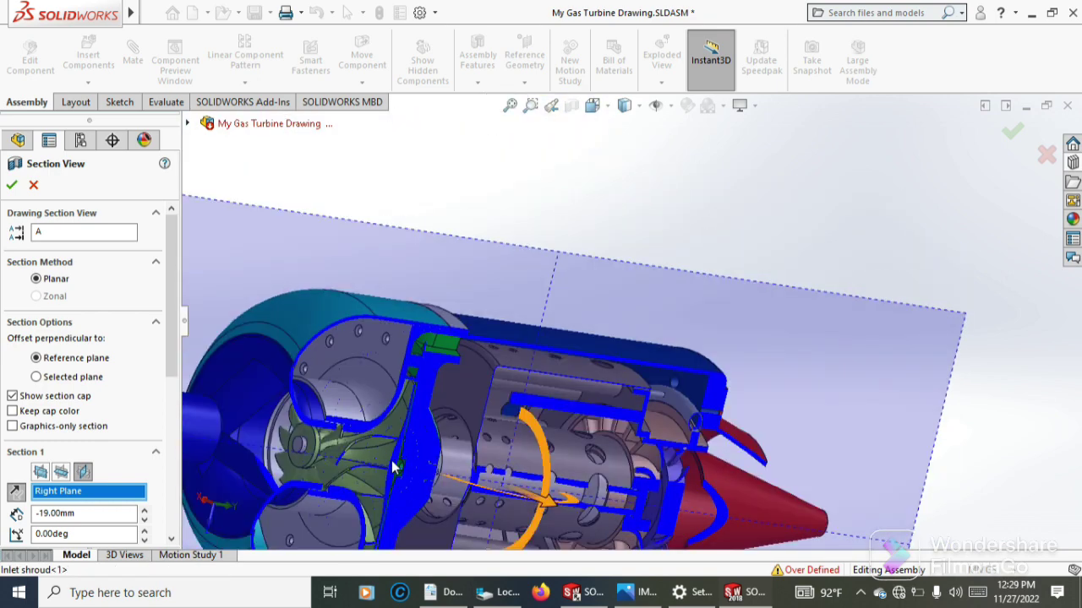
pyautogui.scroll(2, 445, 456)
pyautogui.scroll(-1, 487, 432)
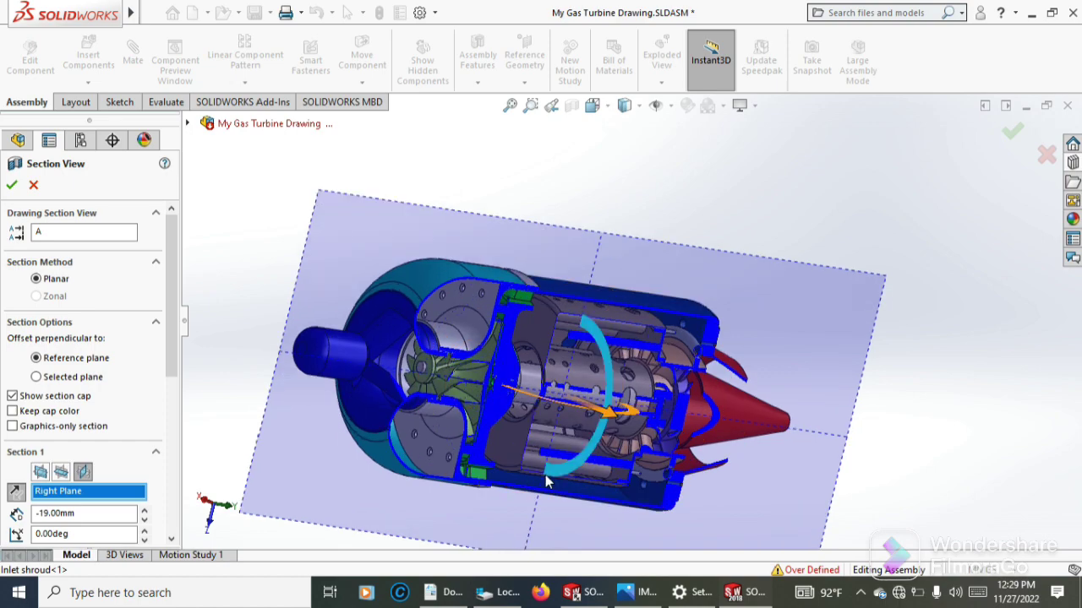
pyautogui.scroll(-2, 487, 433)
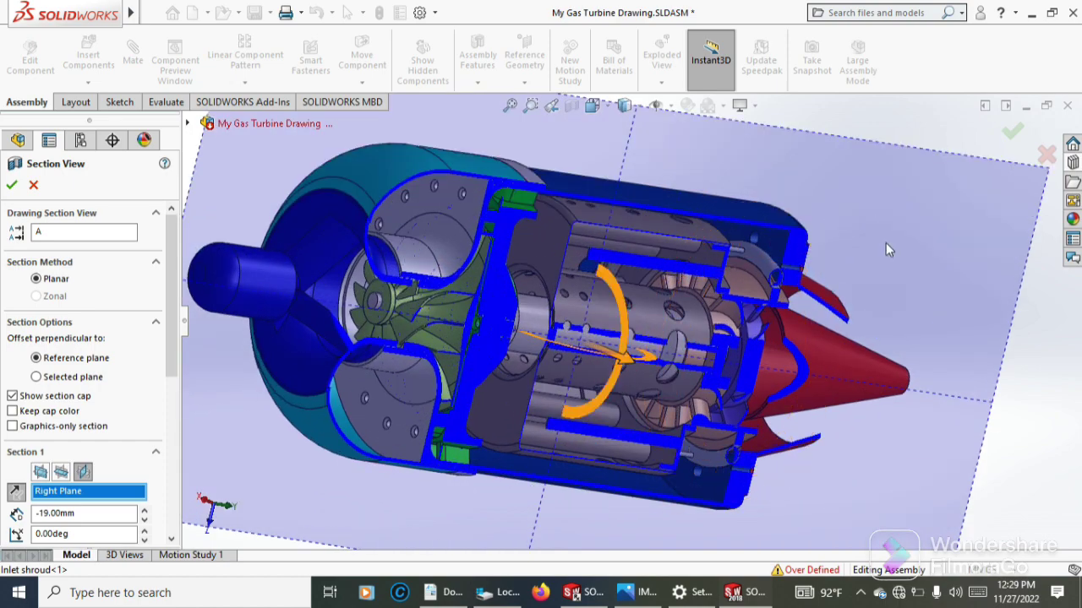
pyautogui.moveTo(895, 225)
pyautogui.mouseDown(button='middle')
pyautogui.moveTo(882, 219)
pyautogui.moveTo(530, 355)
pyautogui.mouseUp(button='middle')
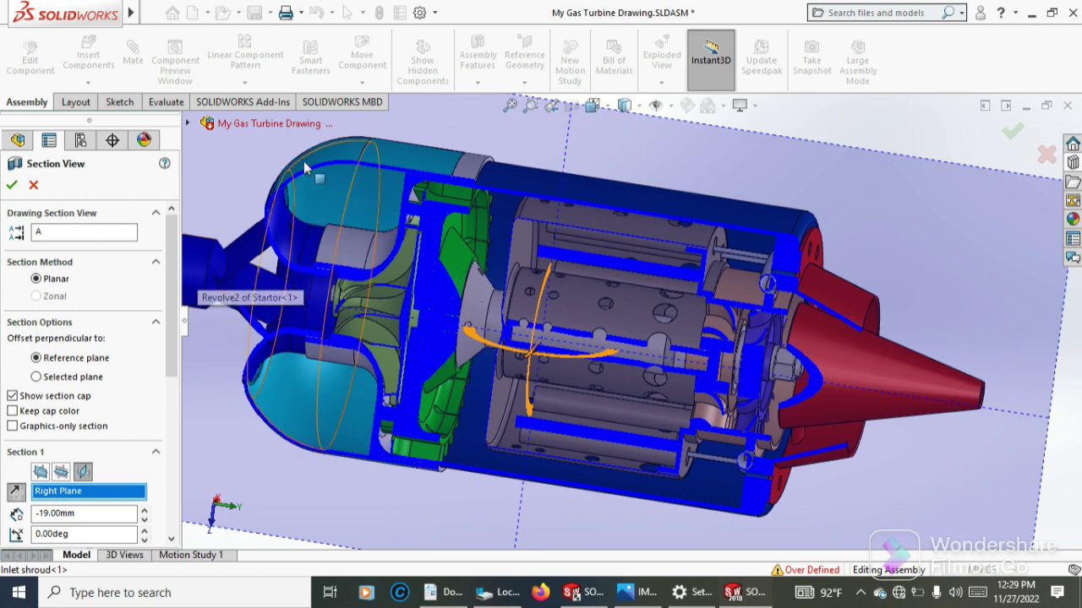
pyautogui.scroll(-2, 354, 250)
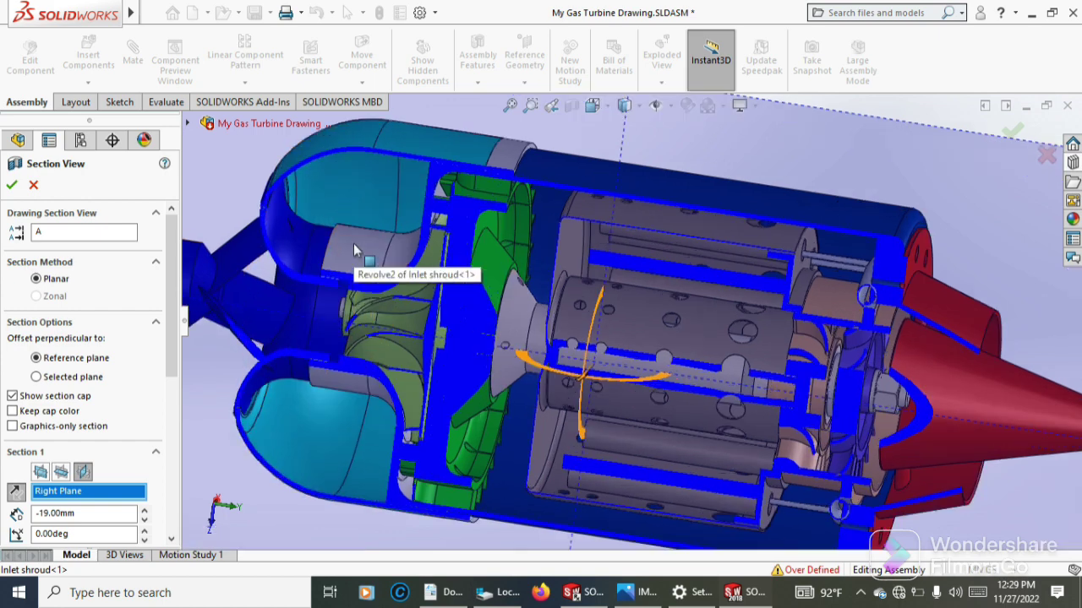
pyautogui.scroll(-3, 375, 258)
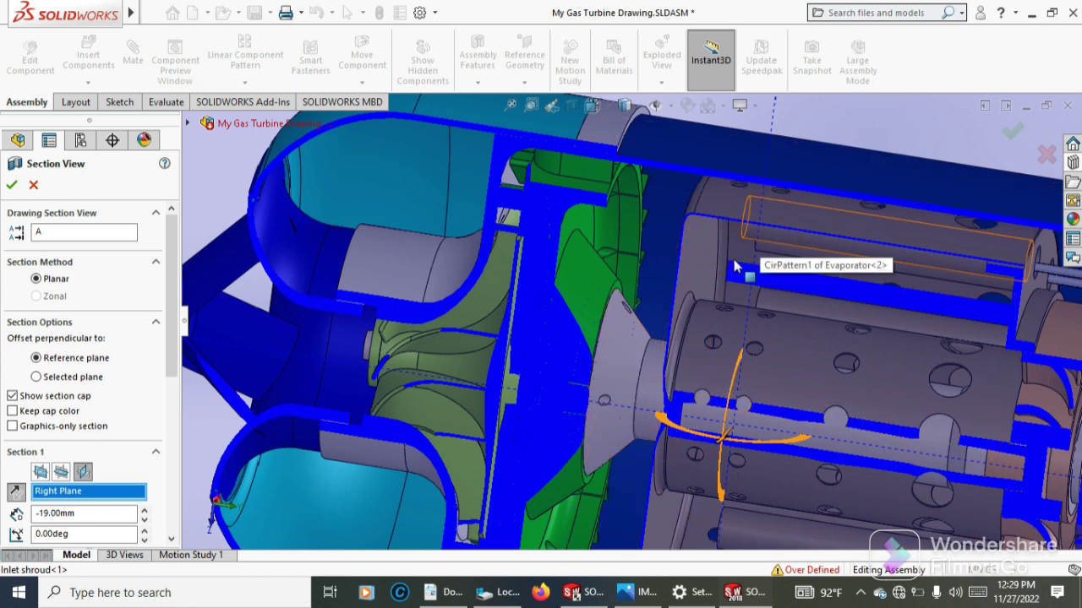
# Turn the view toward the combustor and zoom to inspect the cut interior
pyautogui.moveTo(781, 439)
pyautogui.mouseDown(button='middle')
pyautogui.moveTo(841, 369)
pyautogui.moveTo(735, 277)
pyautogui.mouseUp(button='middle')
pyautogui.scroll(5, 841, 363)
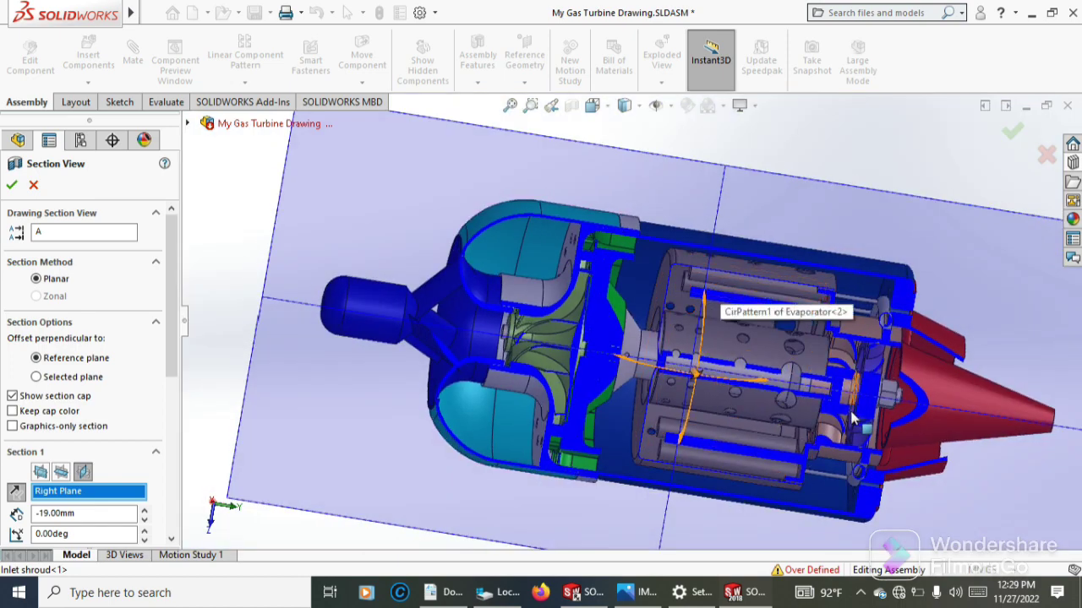
pyautogui.scroll(-3, 852, 418)
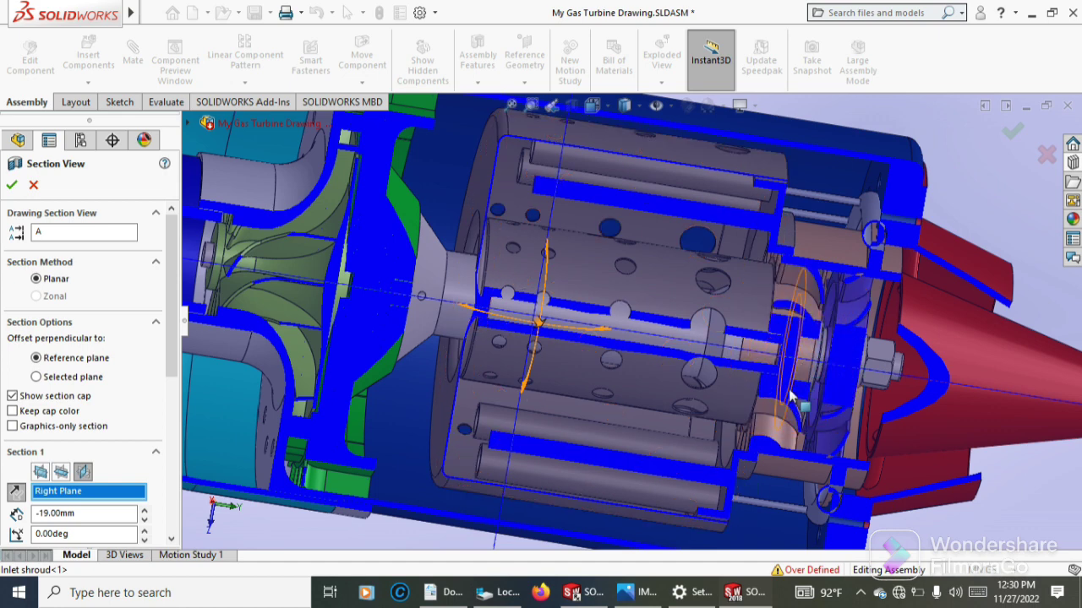
pyautogui.scroll(-2, 792, 400)
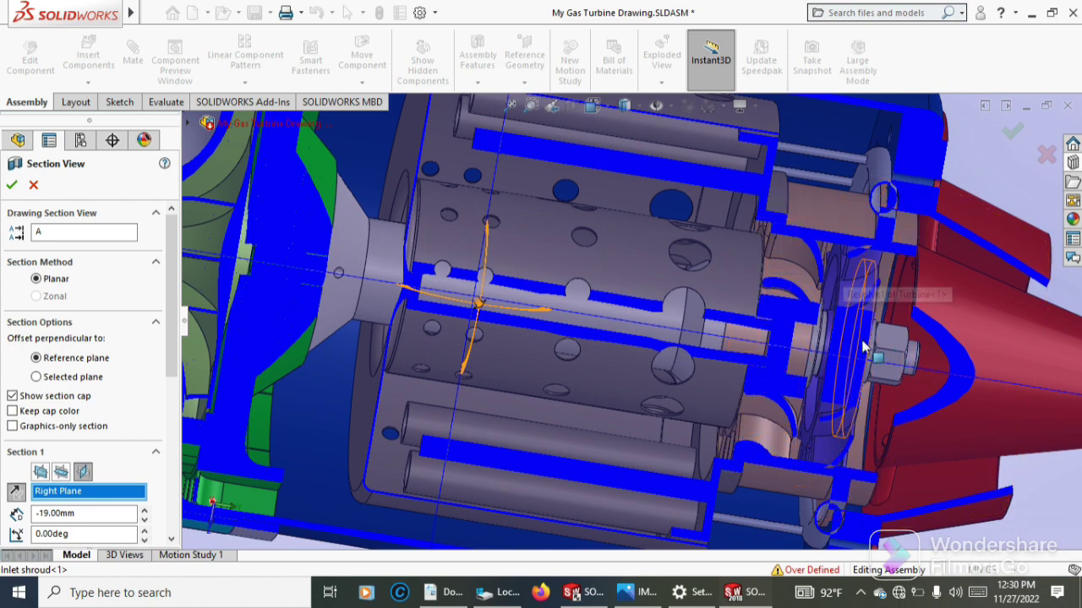
pyautogui.scroll(4, 809, 332)
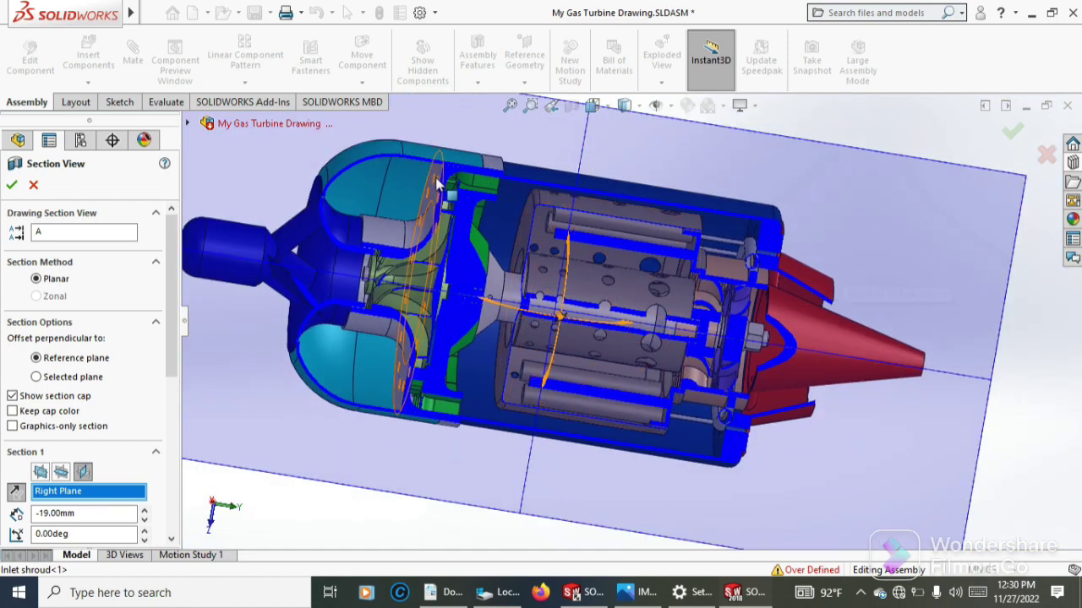
pyautogui.scroll(2, 456, 199)
pyautogui.scroll(-1, 589, 321)
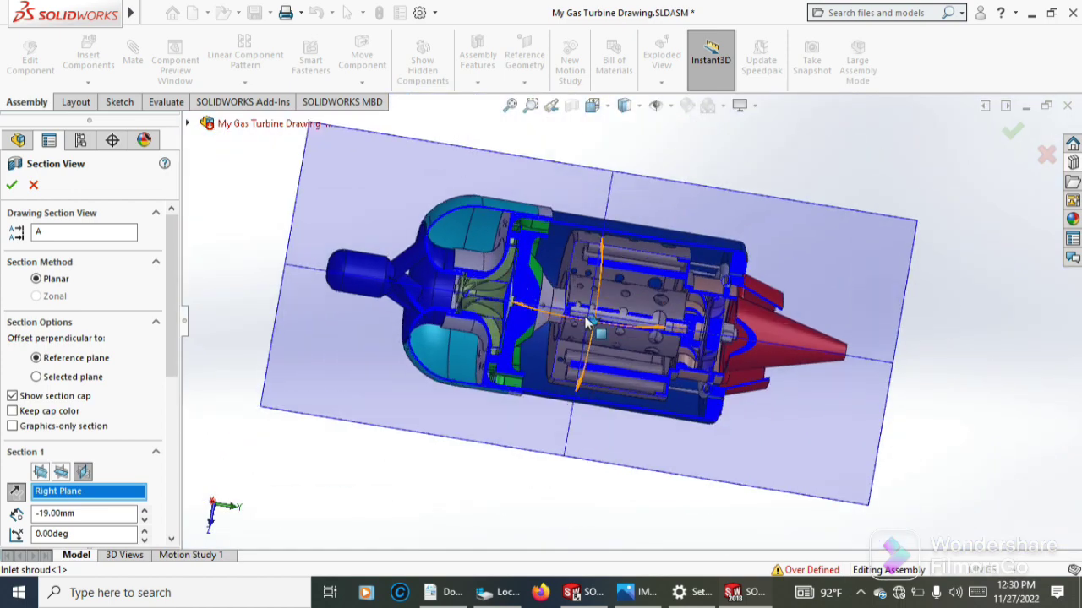
# Apply the section view, switch it off to show the full exterior, and Save As a new file
pyautogui.click(12, 186)
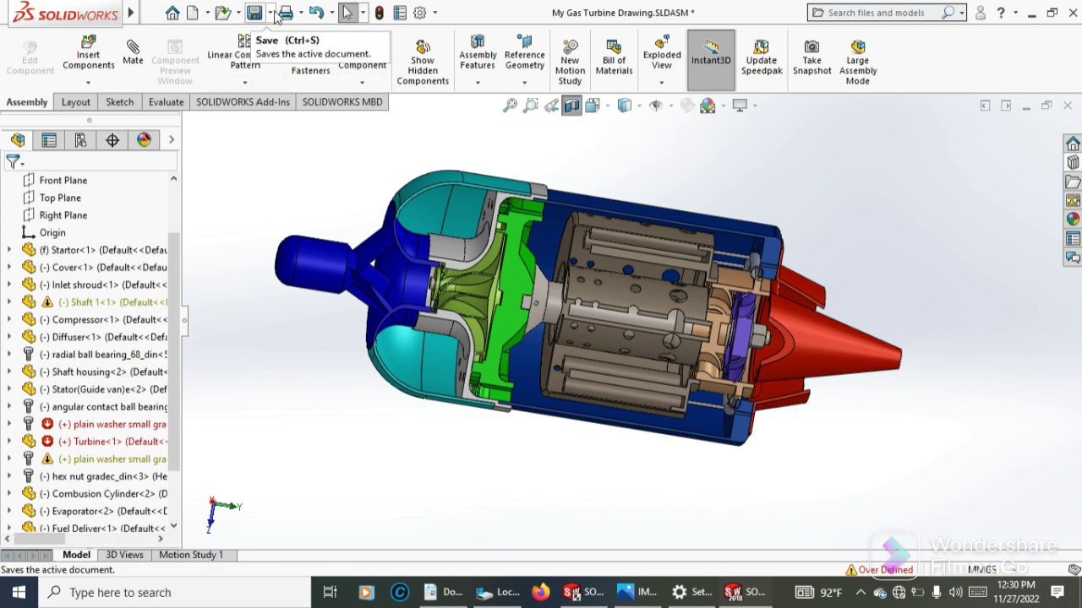
pyautogui.click(572, 118)
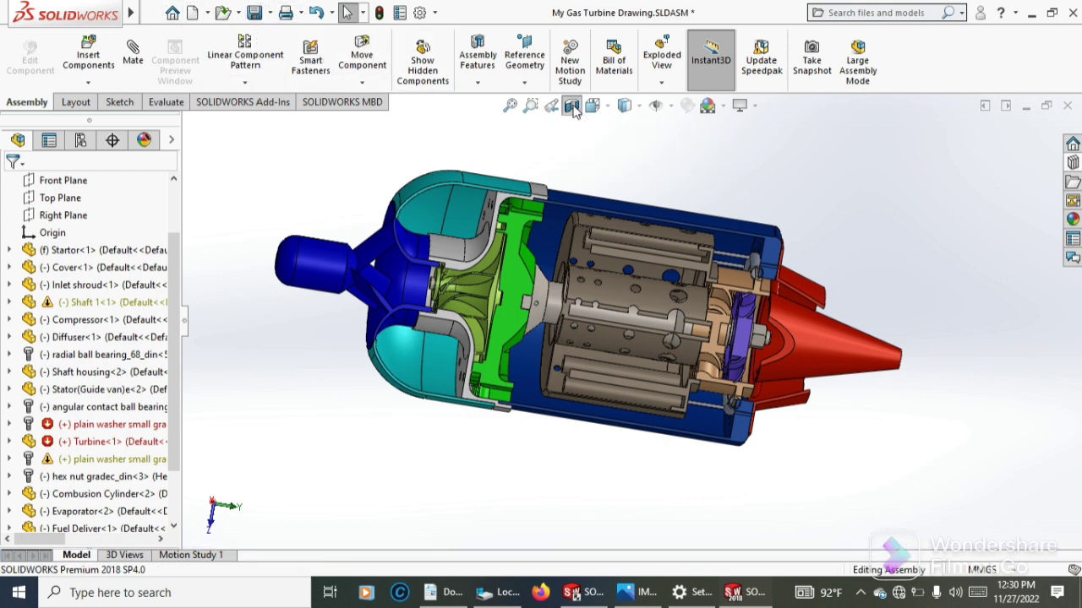
pyautogui.click(271, 19)
pyautogui.click(283, 52)
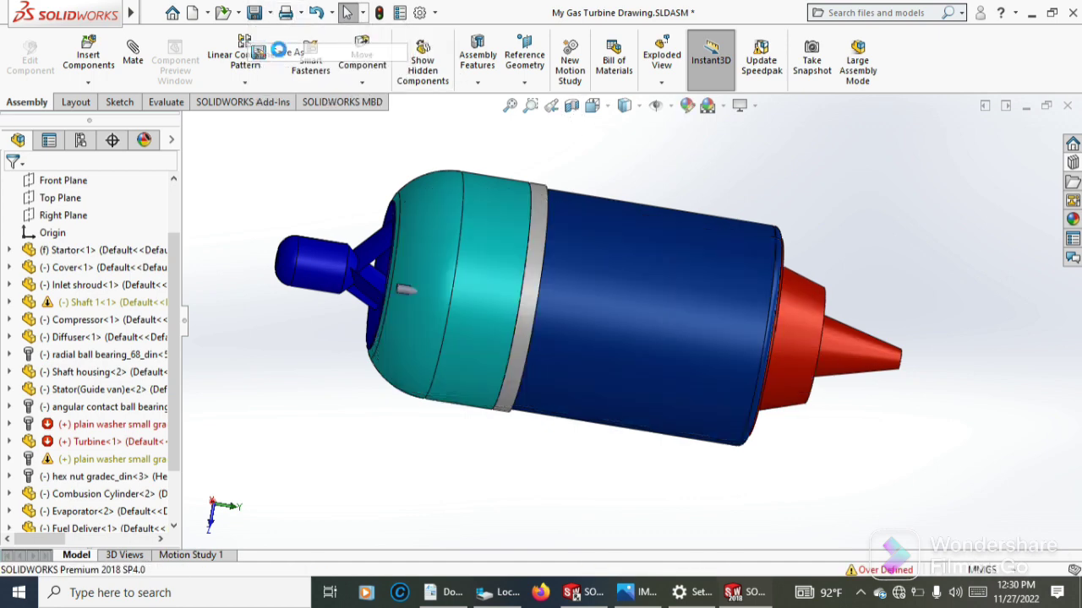